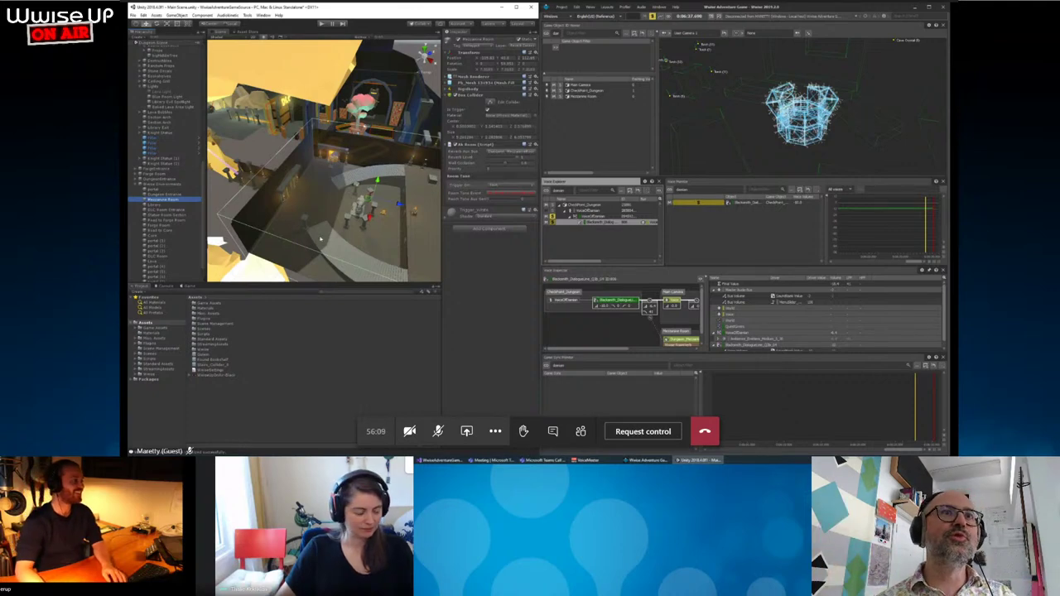
Tilt the view toward the room and select Mezzanine Room to inspect its components.
mouse_move(320, 240)
right_mouse_down()
mouse_move(310, 193)
mouse_move(375, 211)
right_mouse_up()
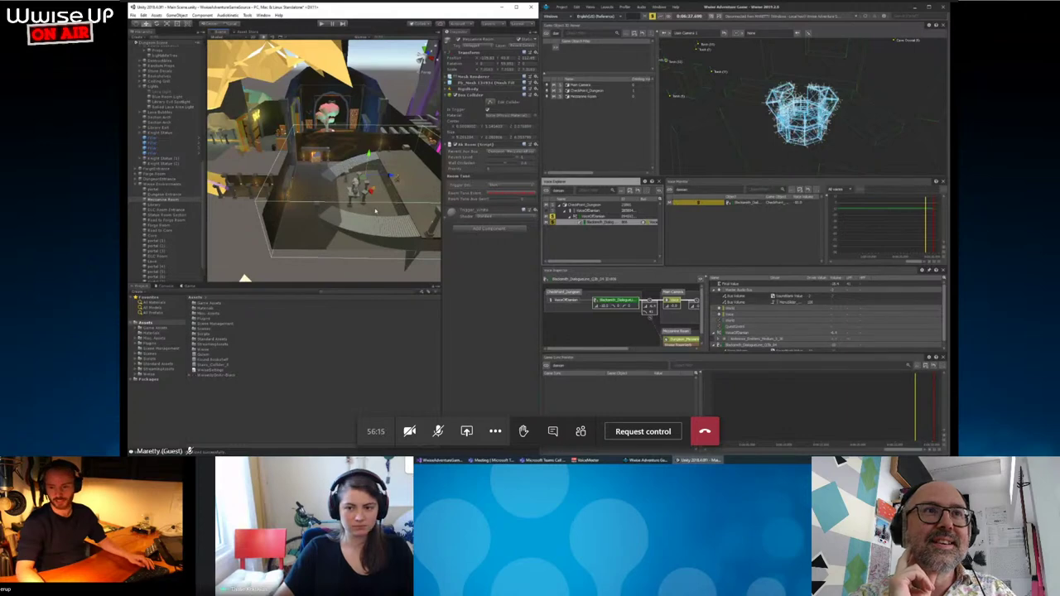
left_click(170, 194)
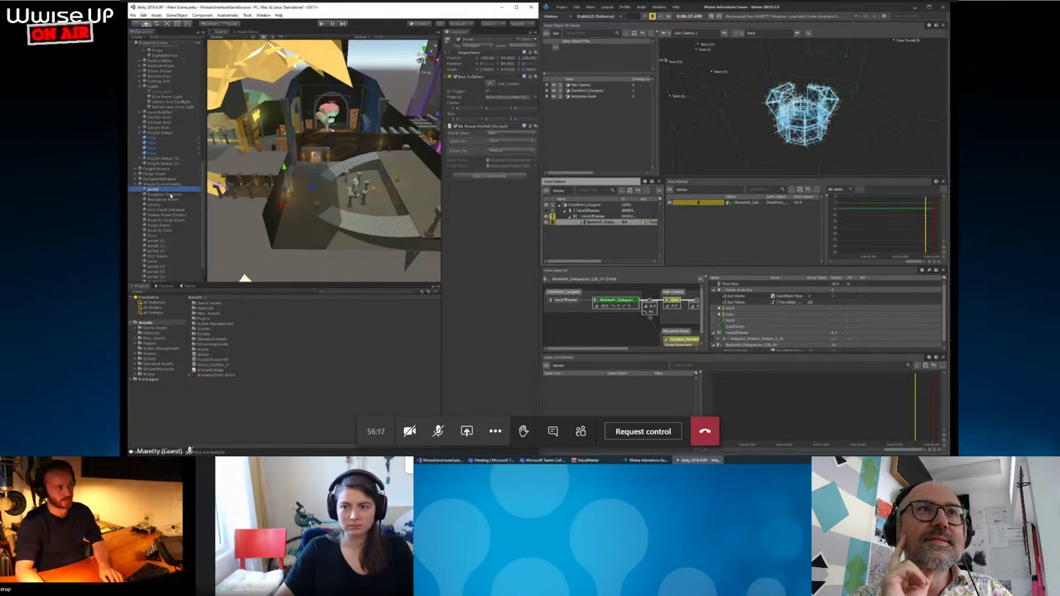
left_click(172, 200)
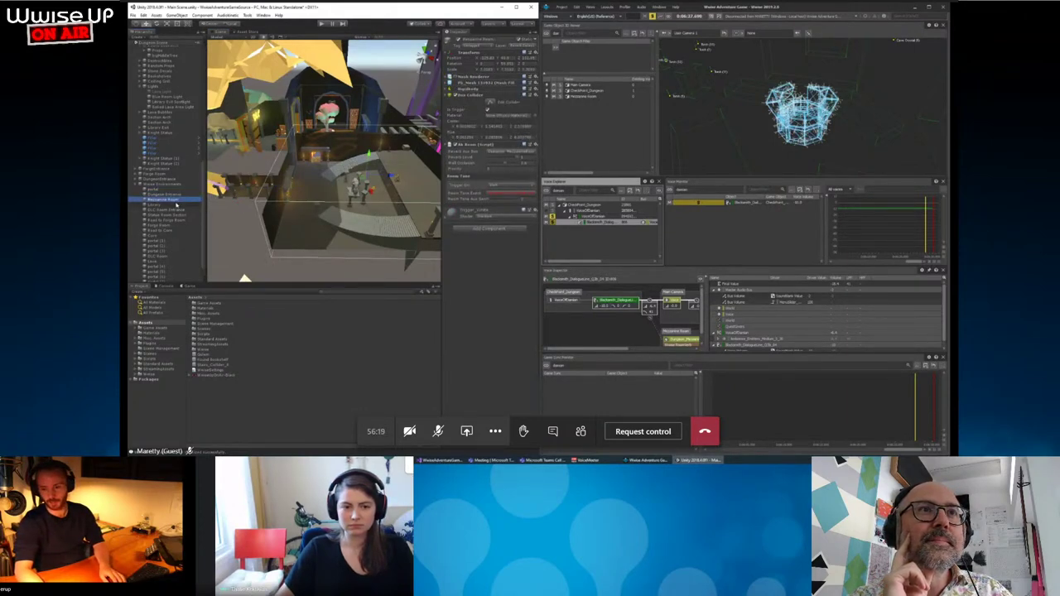
left_click(170, 200)
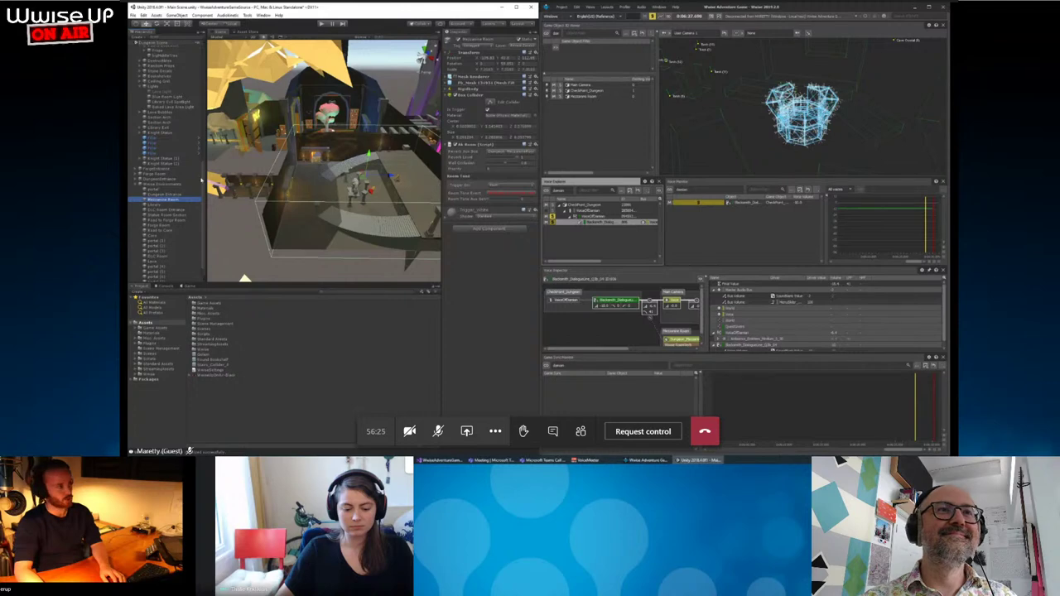
Frame the Dungeon Entrance and the portal, then orbit over the surrounding room.
double_click(170, 194)
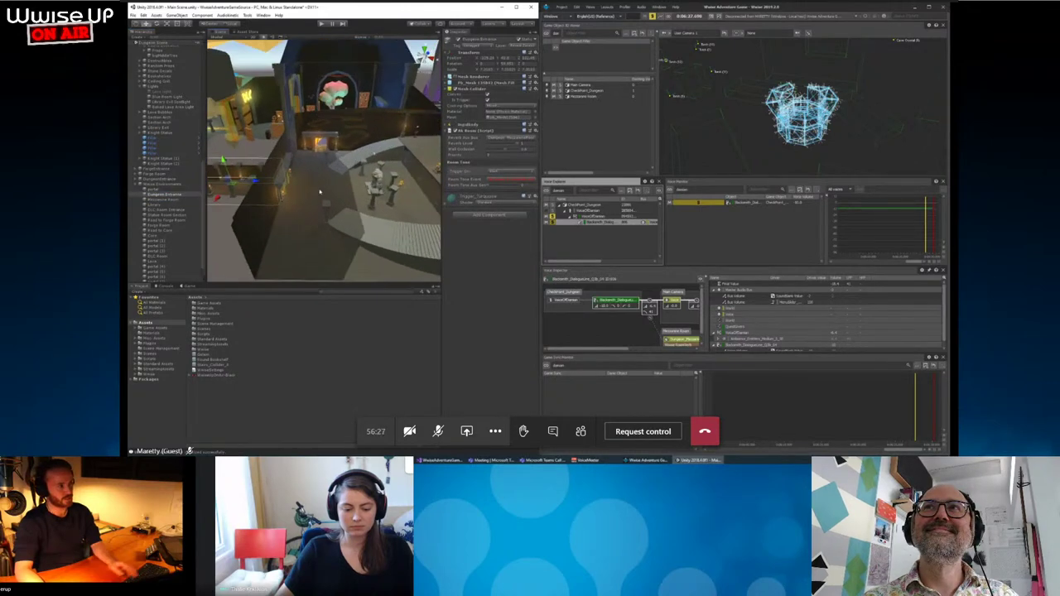
double_click(155, 188)
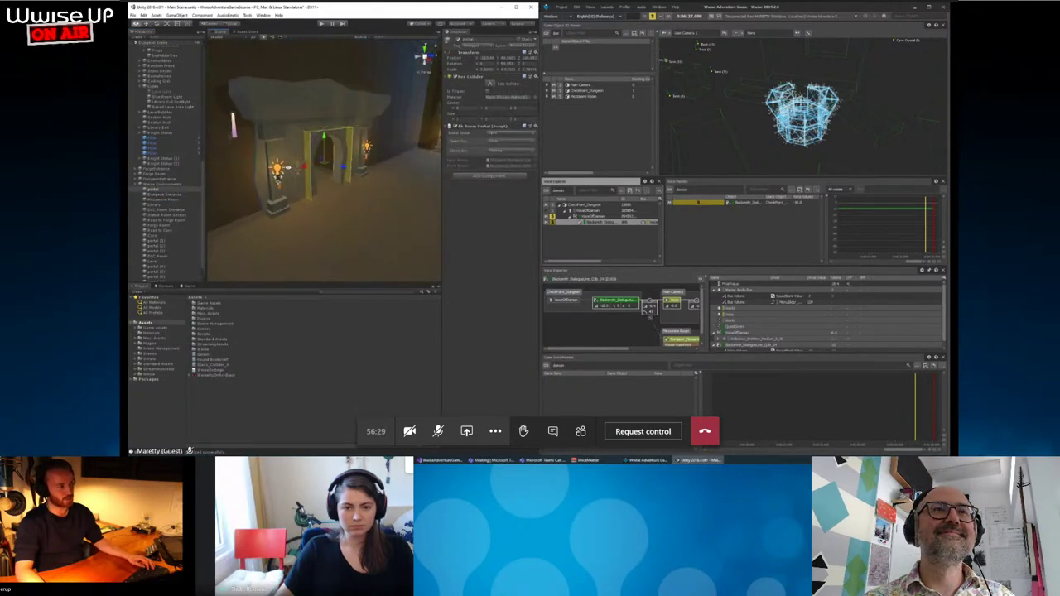
right_click_drag(349, 194, 394, 179)
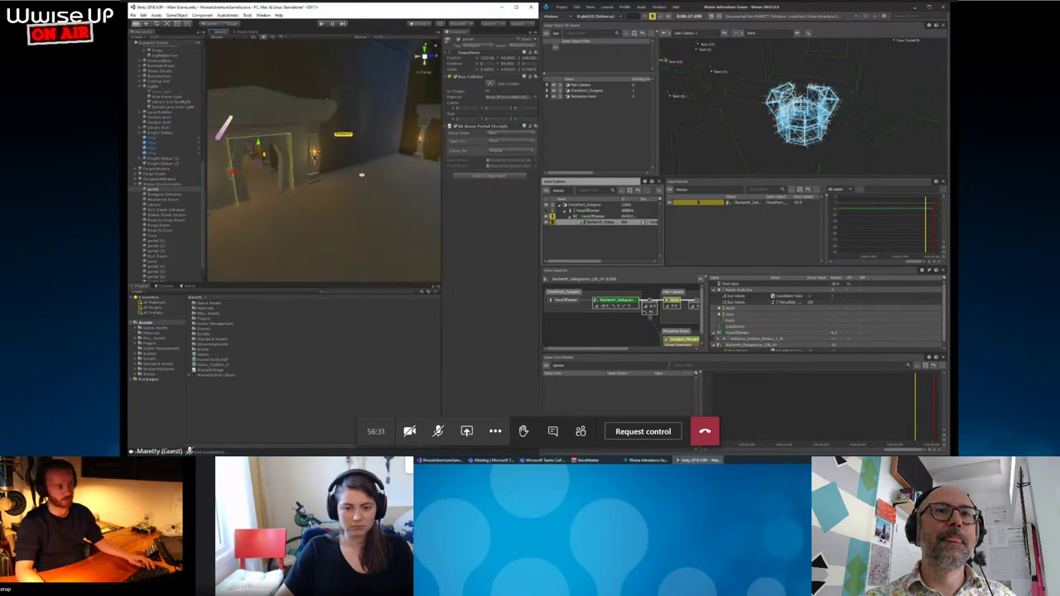
mouse_move(293, 218)
right_mouse_down()
mouse_move(352, 215)
mouse_move(323, 199)
mouse_move(412, 233)
right_mouse_up()
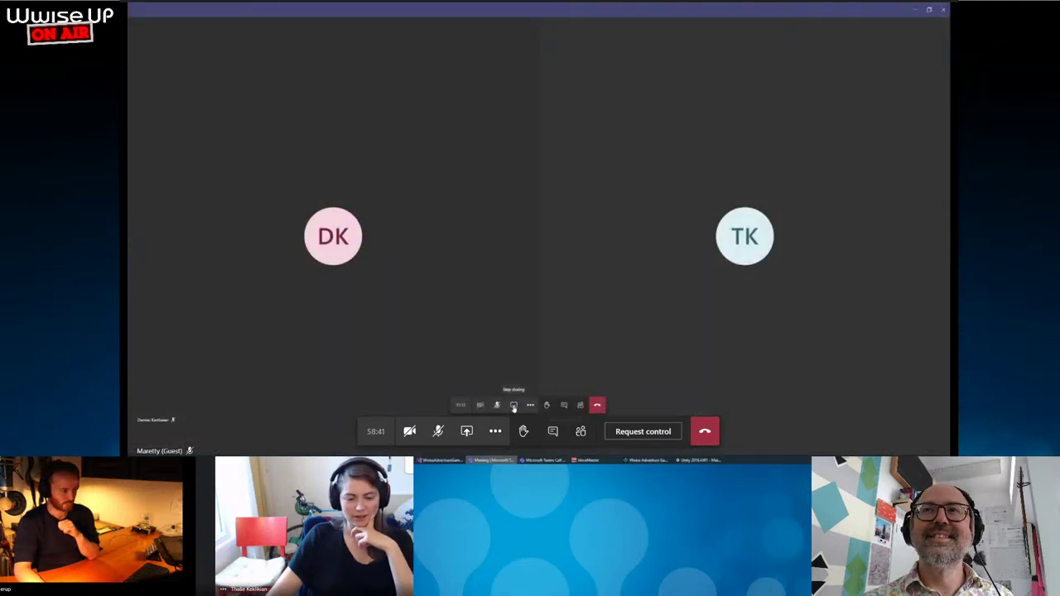
Stop sharing the Unity screen in the Teams meeting.
left_click(513, 406)
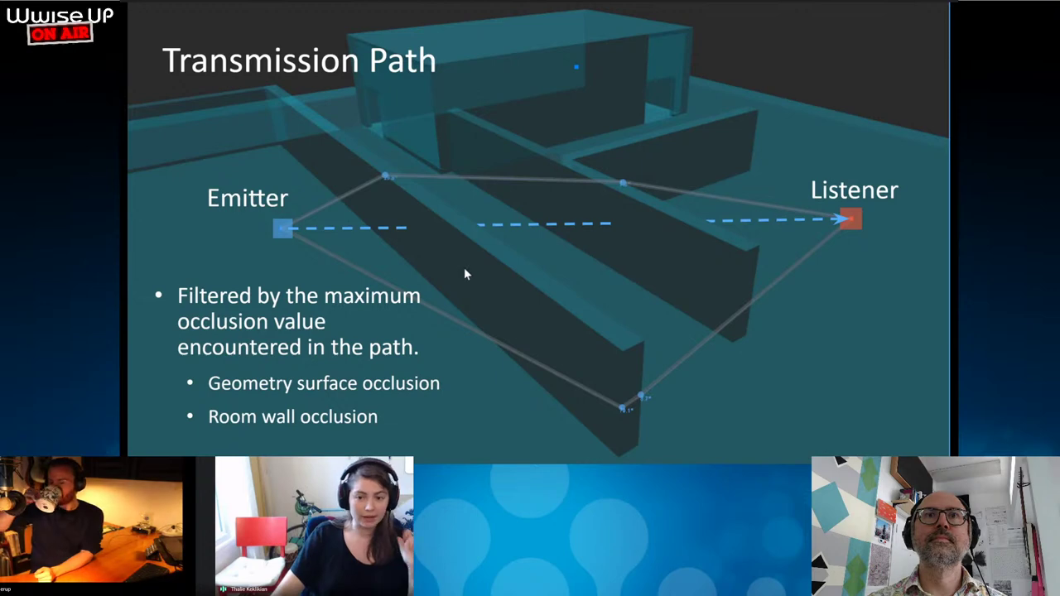
Advance the slideshow from Transmission Path to the Wwise Profiling slide.
mouse_move(367, 423)
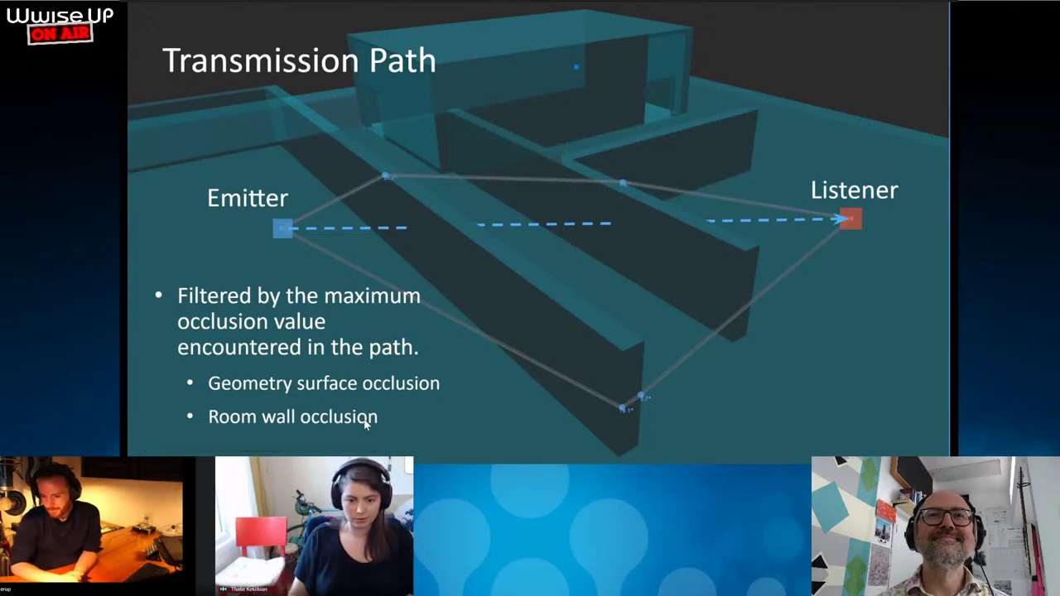
key("Right")
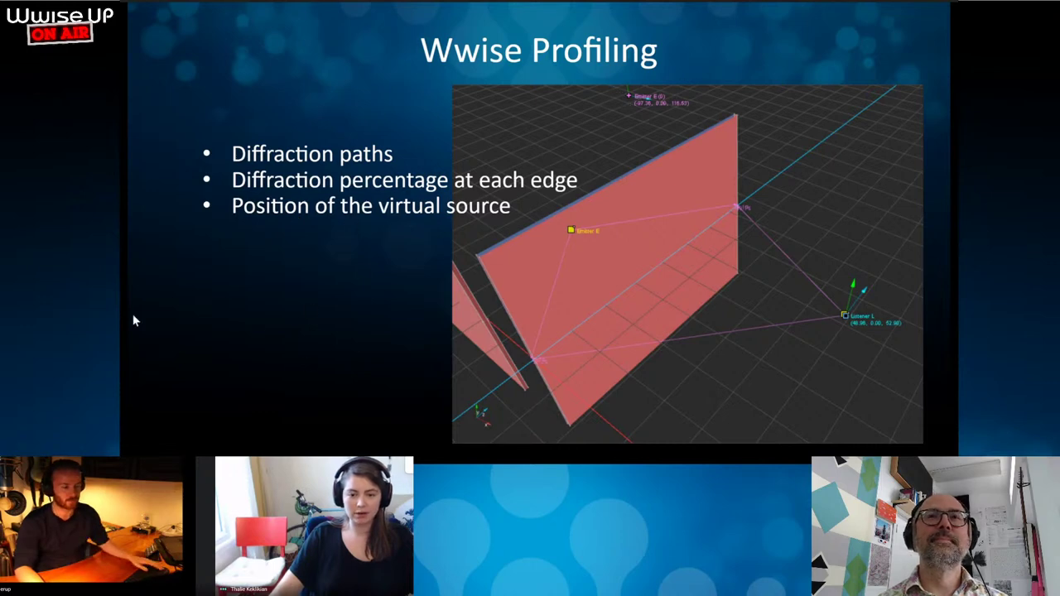
Step back to Transmission Path, then forward to the Spatial Audio Geometry + Rooms and Portals slide.
mouse_move(165, 359)
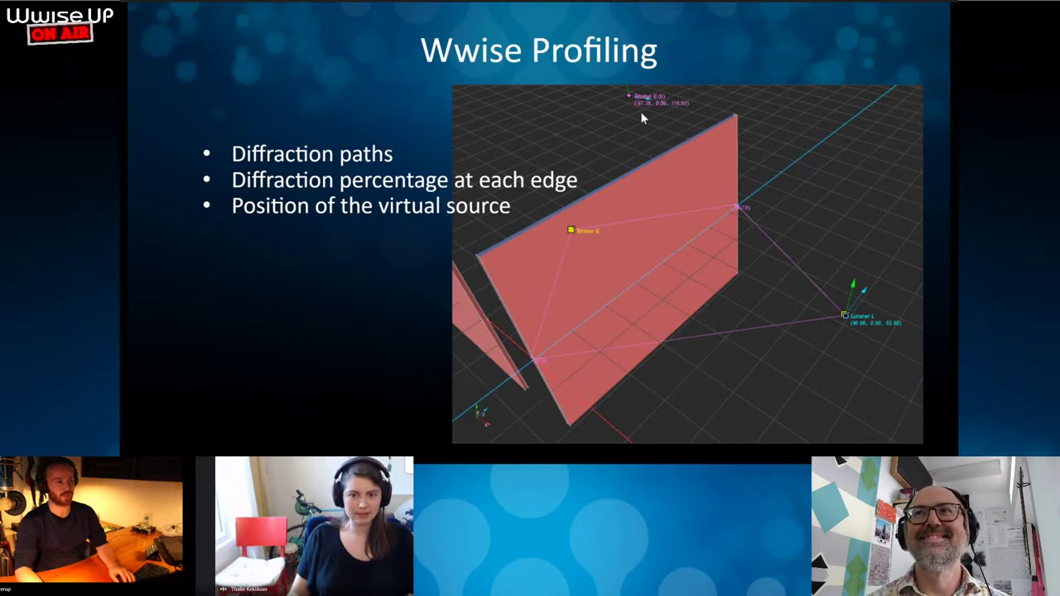
key("Right")
key("Left")
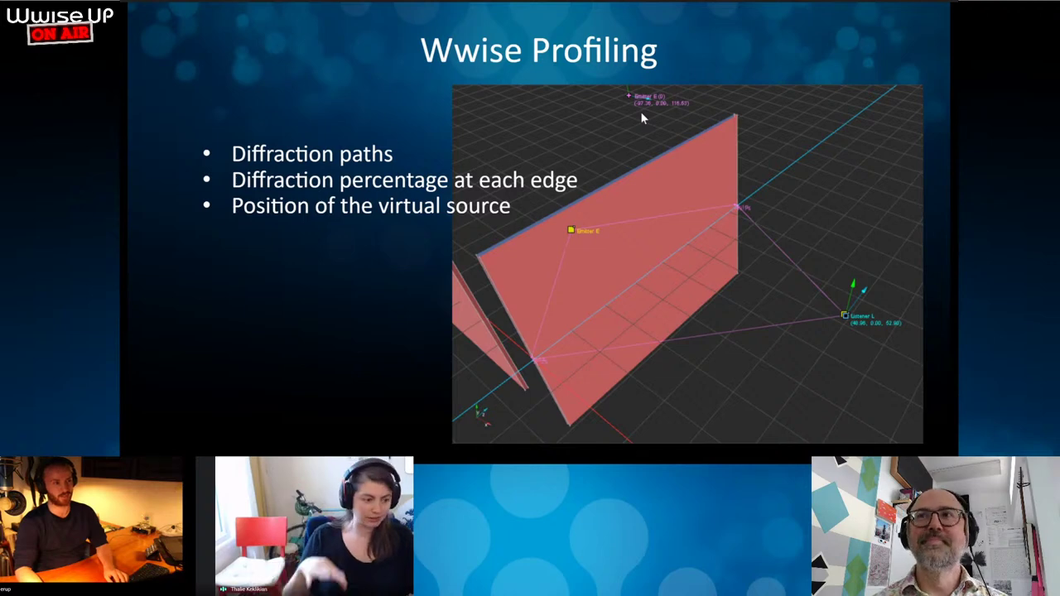
key("Left")
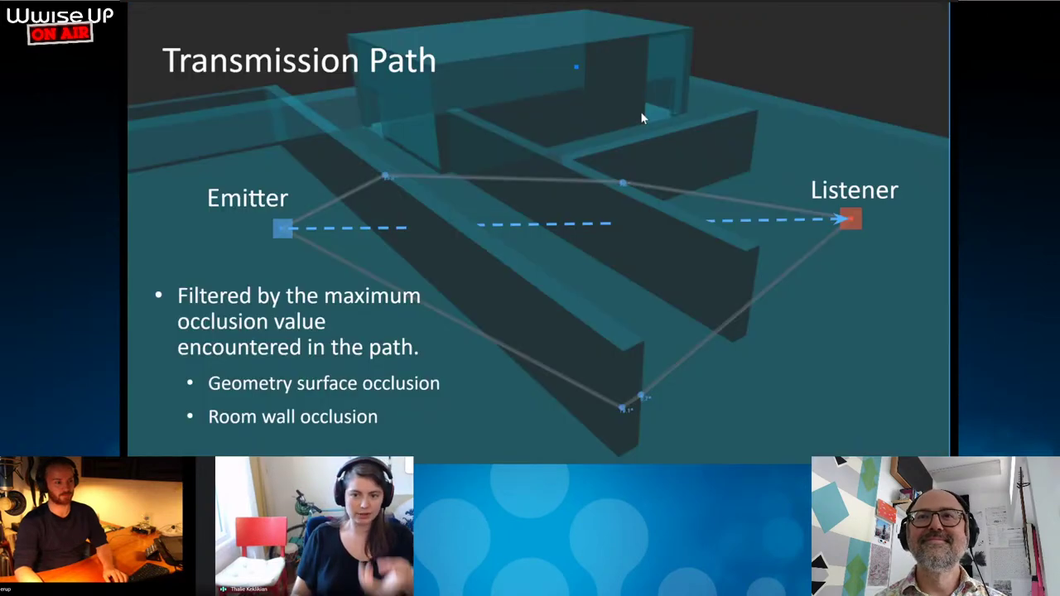
key("Right")
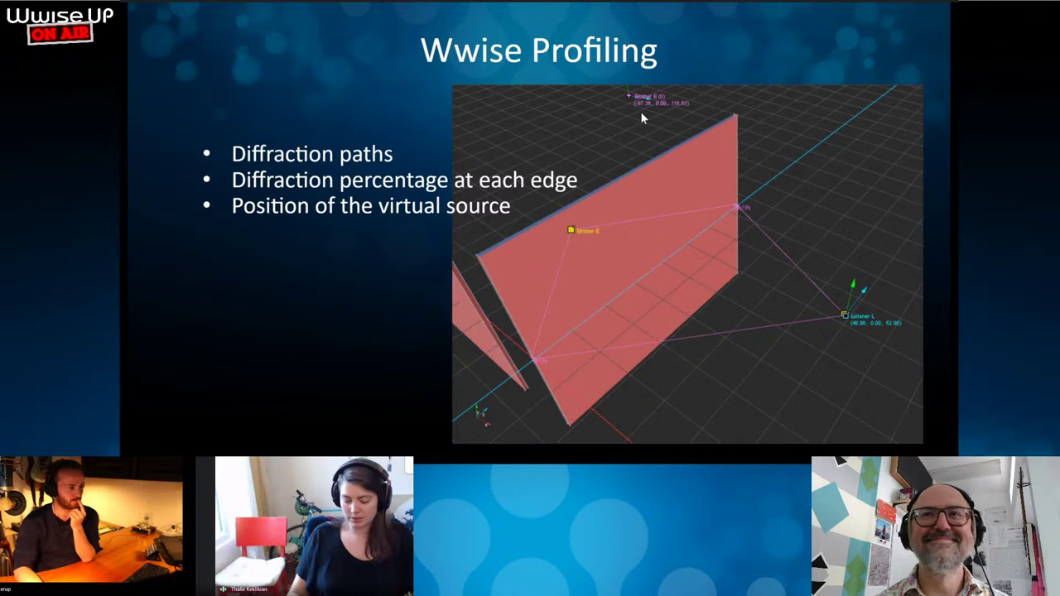
key("Right")
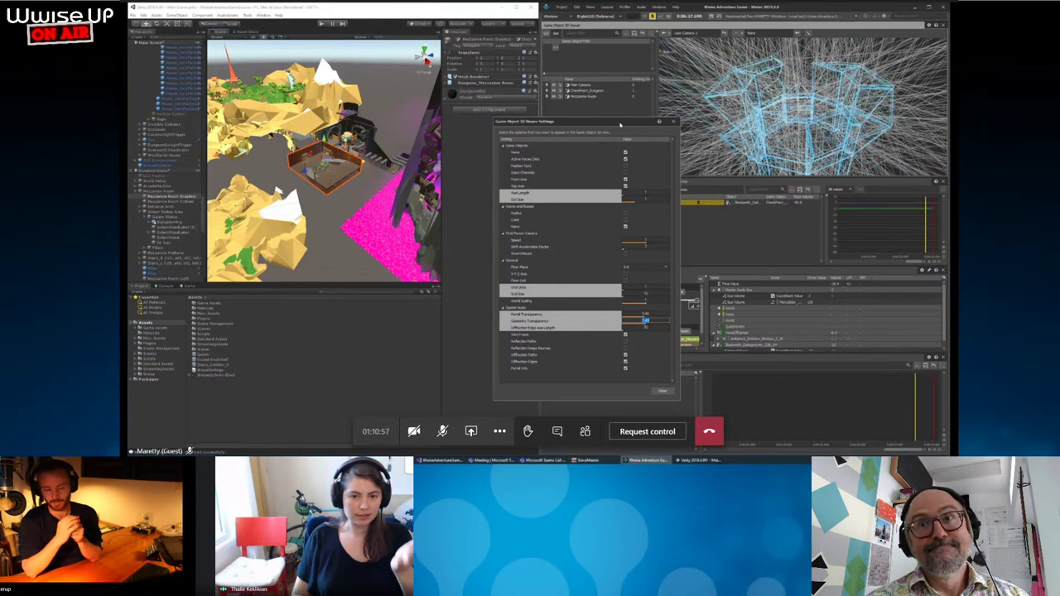
Reposition the 3D Viewer Settings dialog, review its Spatial Audio display options, and close it.
left_click_drag(609, 123, 618, 127)
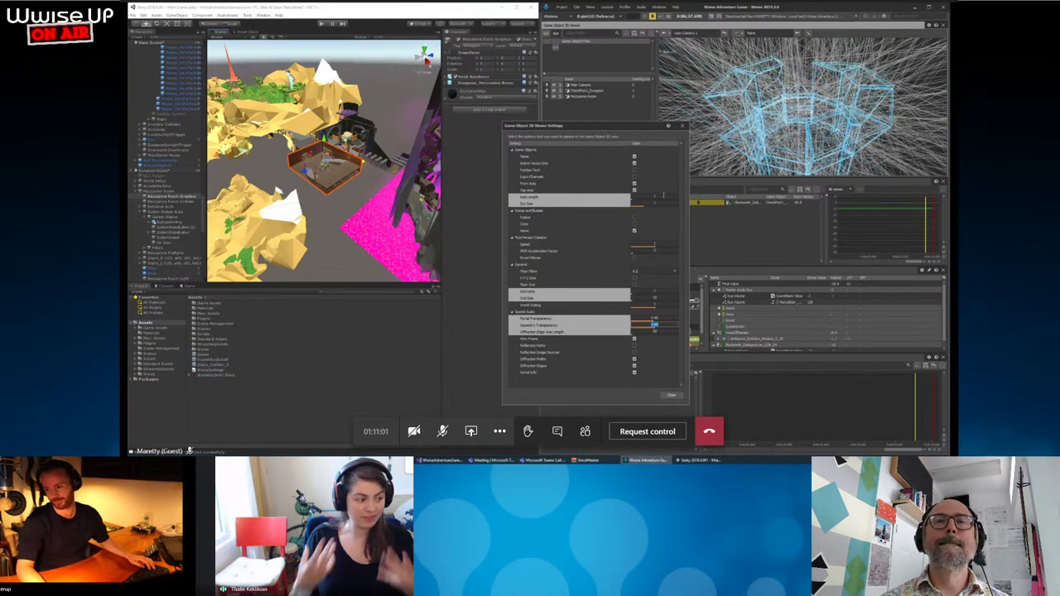
scroll(826, 139, "down", 3)
scroll(824, 139, "down", 3)
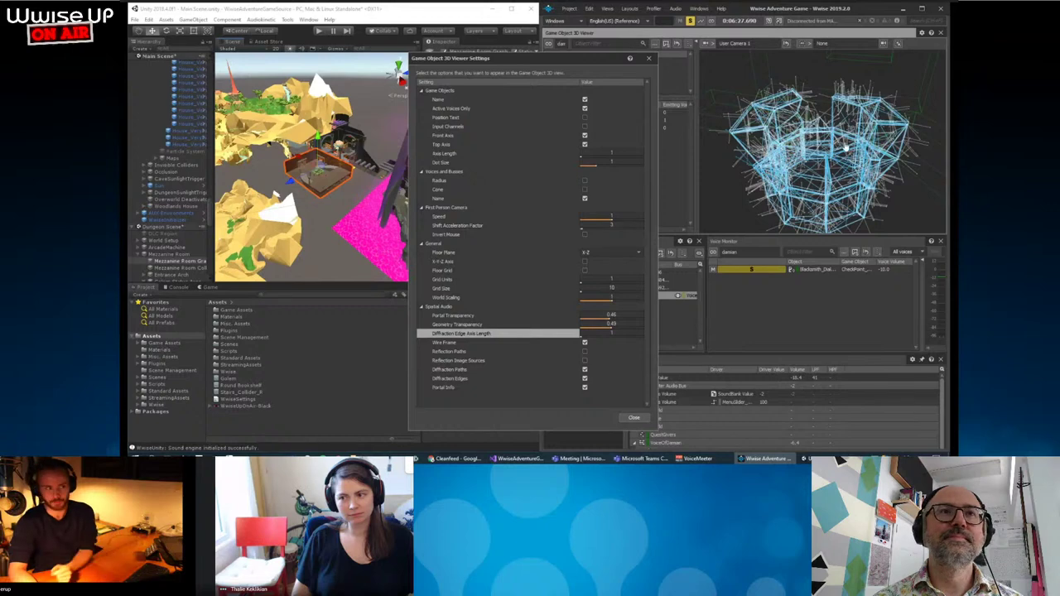
left_click(633, 418)
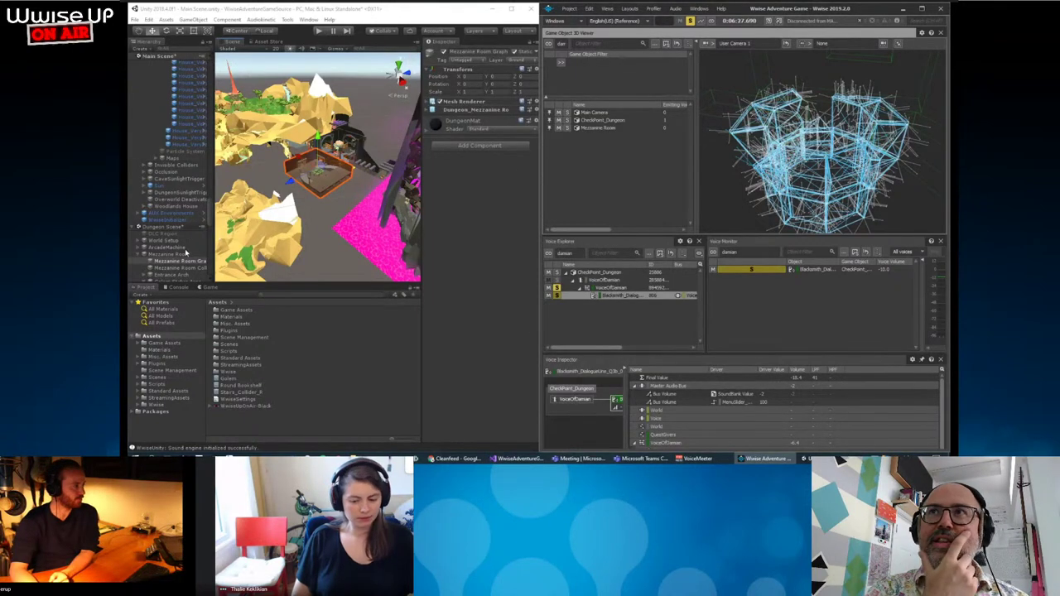
scroll(188, 239, "down", 3)
scroll(189, 239, "down", 3)
scroll(189, 238, "down", 3)
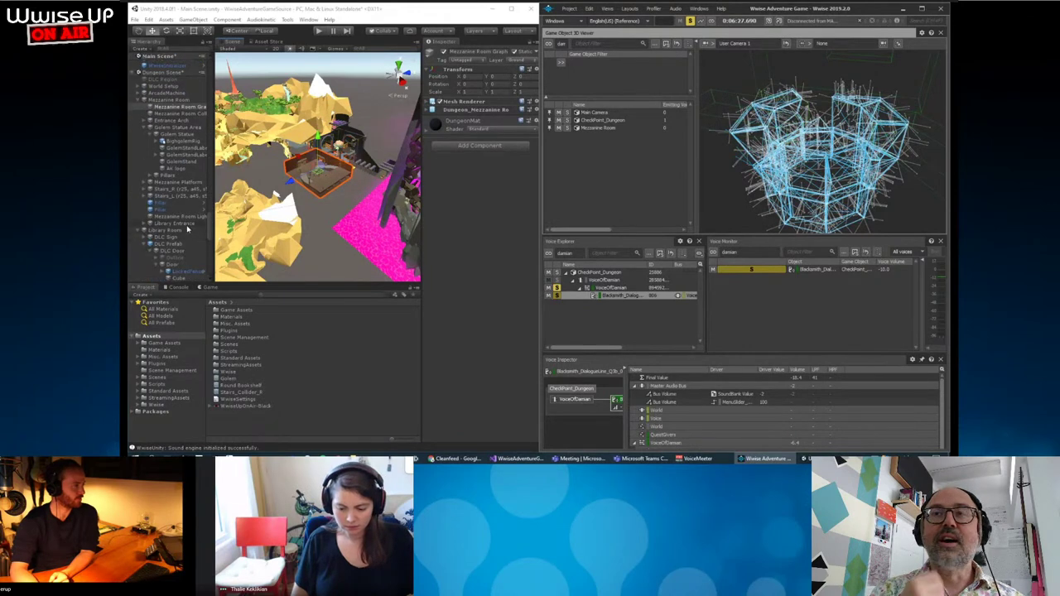
scroll(188, 230, "down", 3)
scroll(315, 174, "up", 3)
scroll(323, 166, "up", 2)
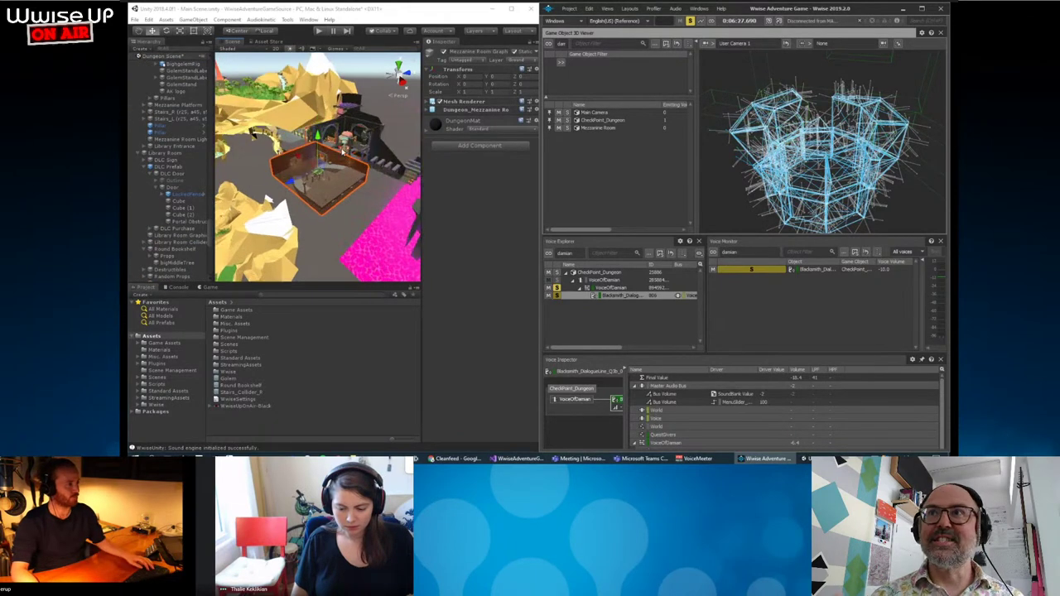
left_click(343, 153)
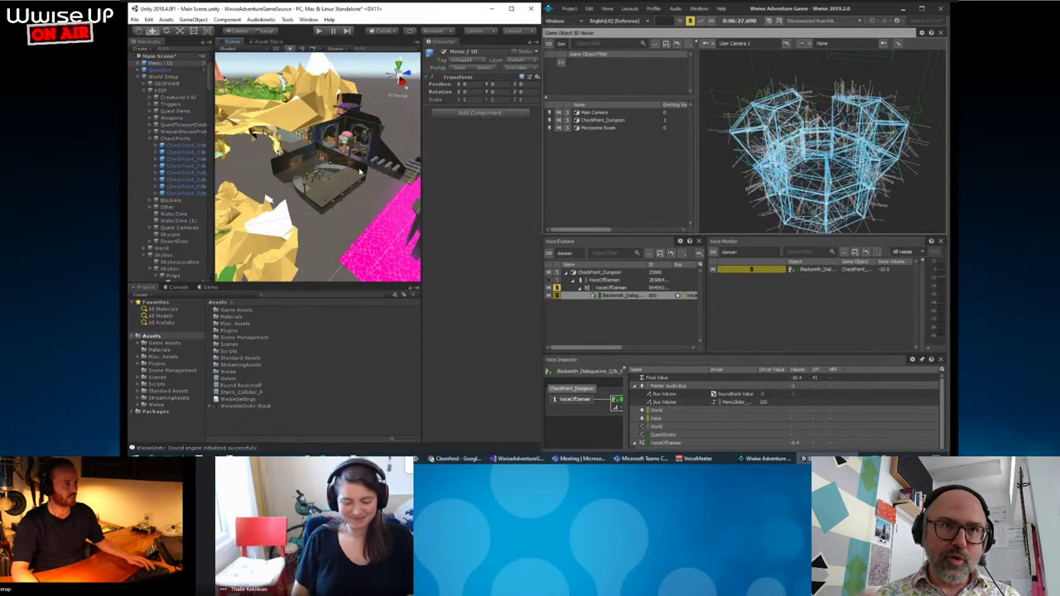
left_click_drag(341, 152, 386, 222, "alt")
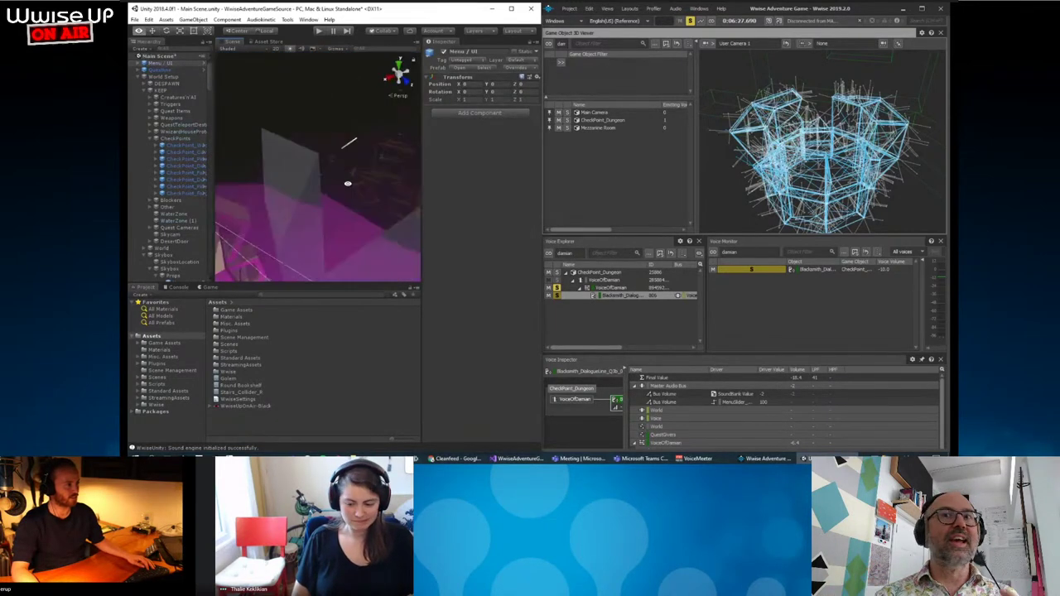
left_click(386, 222)
key("f")
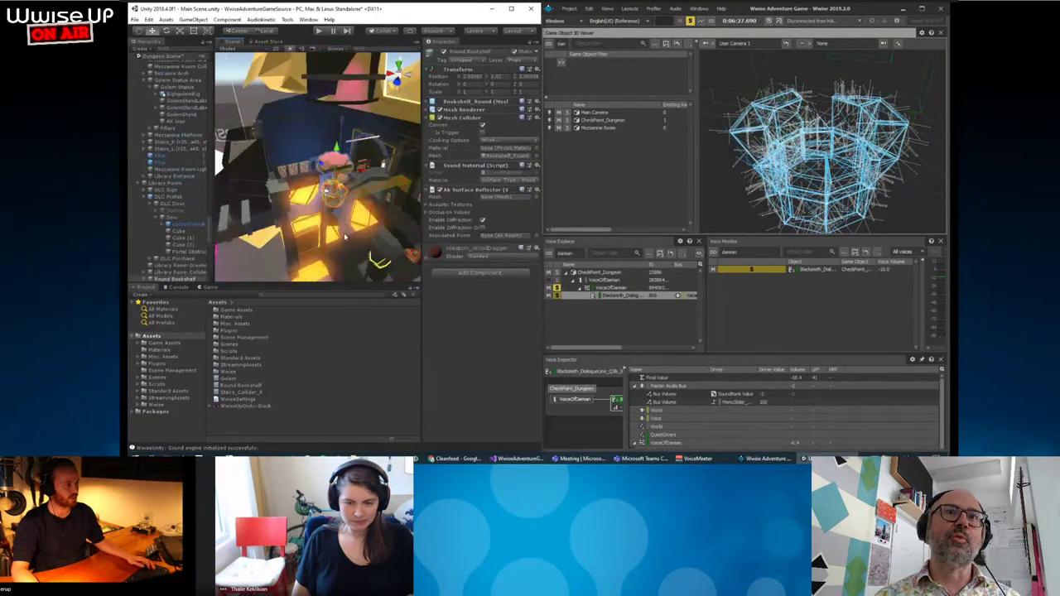
left_click_drag(309, 211, 413, 207, "alt")
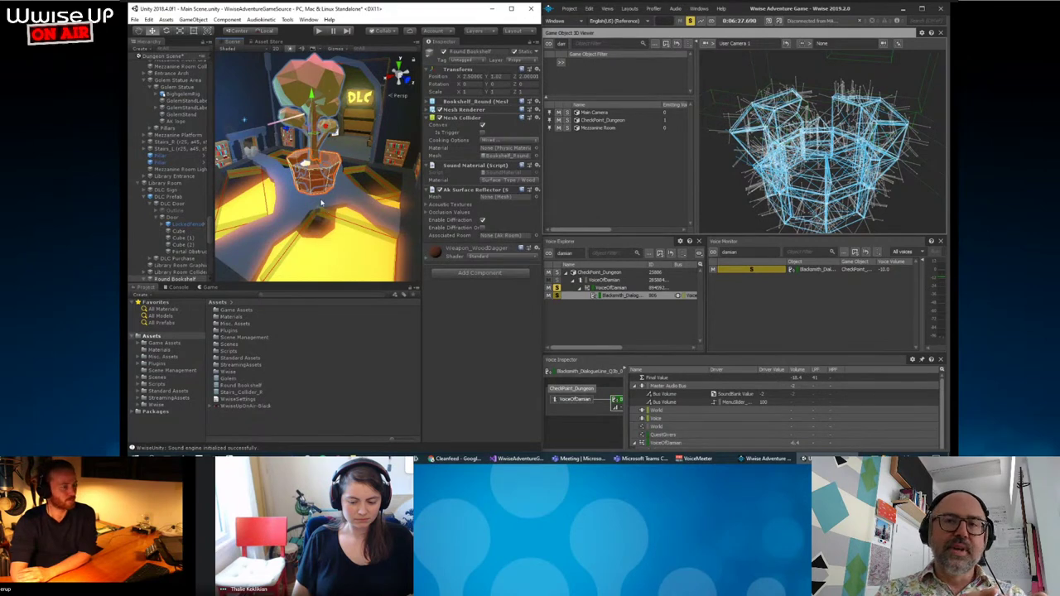
key("f")
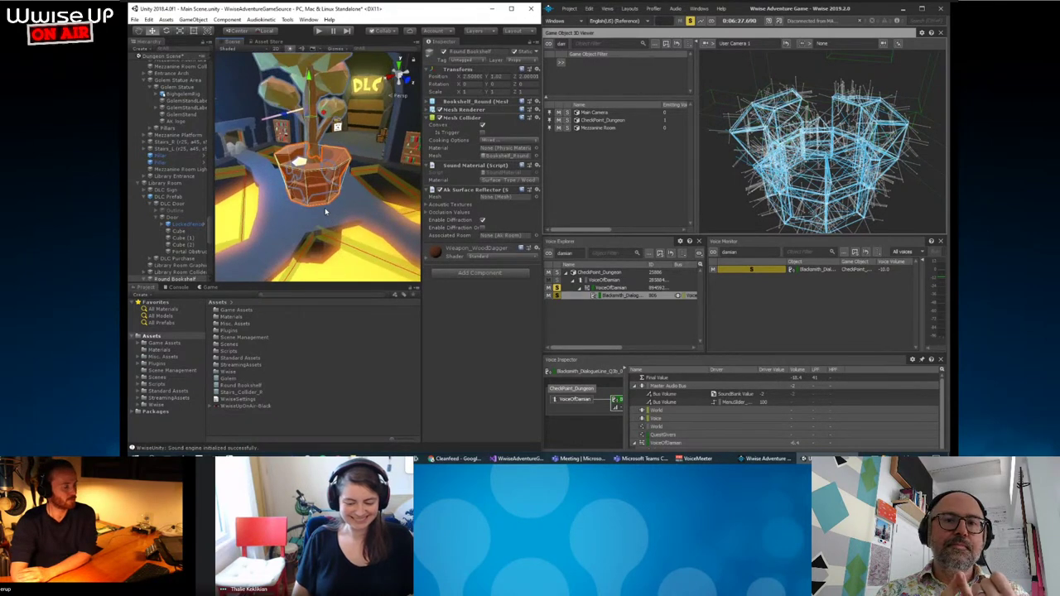
mouse_move(443, 217)
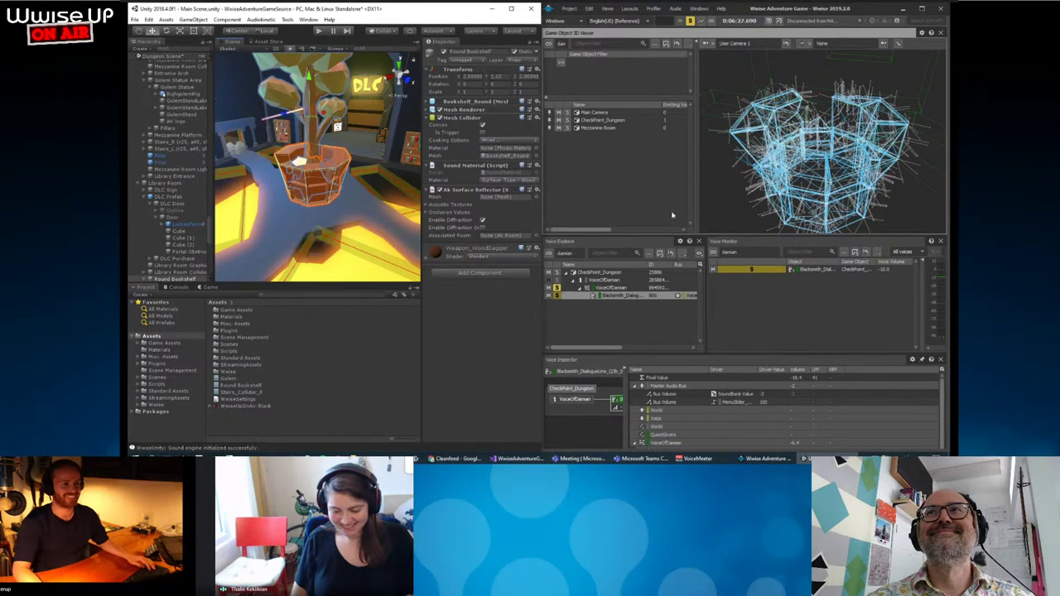
Orbit around the Round Bookshelf's collider, then bring up the Ak Surface Reflector component menu.
mouse_move(357, 174)
left_mouse_down("alt")
mouse_move(384, 123)
mouse_move(320, 177)
mouse_move(356, 157)
left_mouse_up("alt")
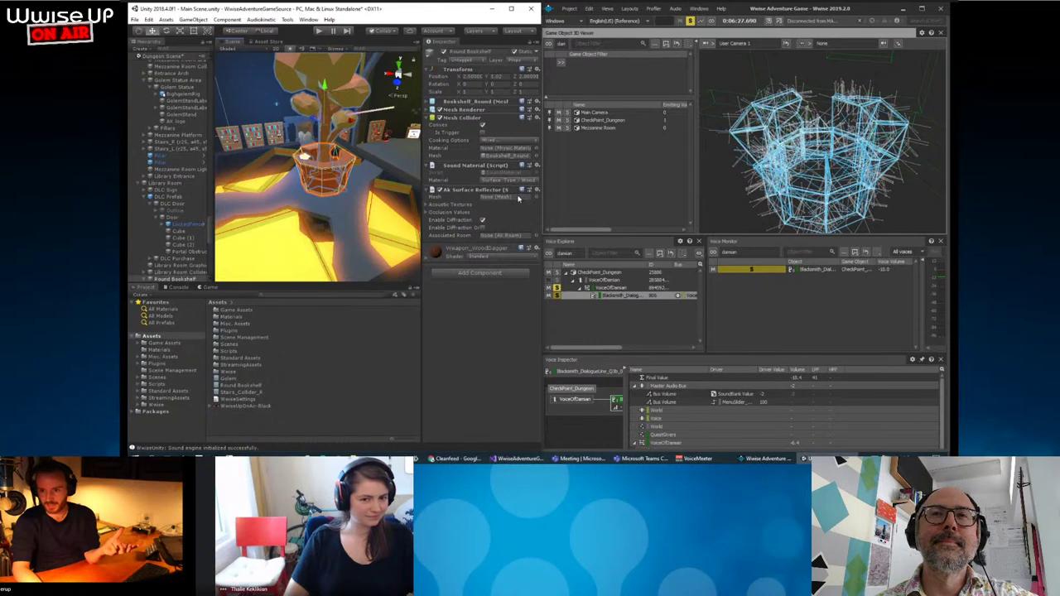
mouse_move(331, 166)
left_mouse_down("alt")
mouse_move(346, 169)
mouse_move(344, 130)
left_mouse_up("alt")
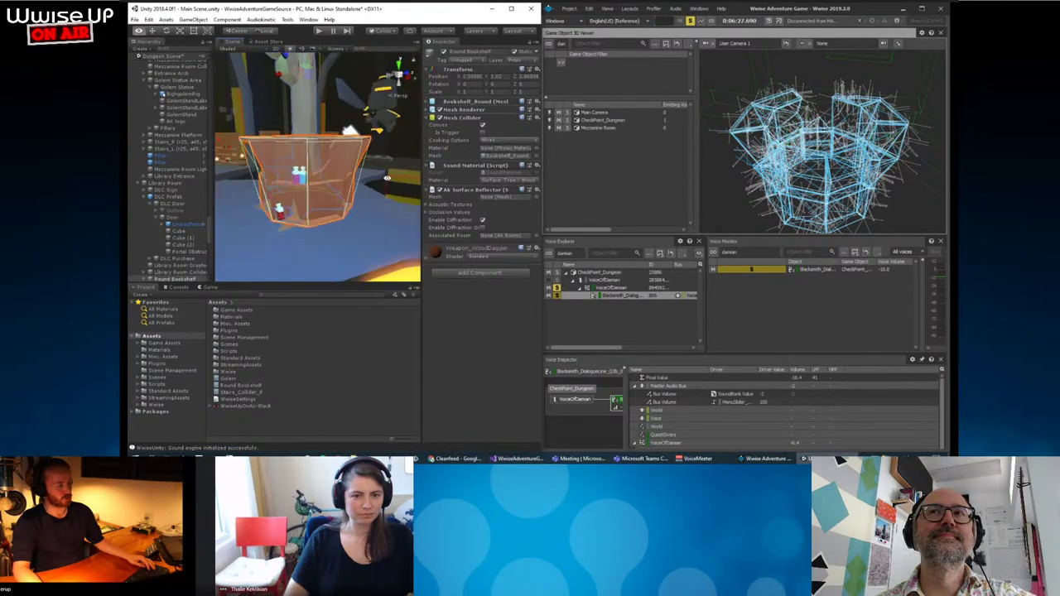
left_click_drag(331, 166, 324, 193, "alt")
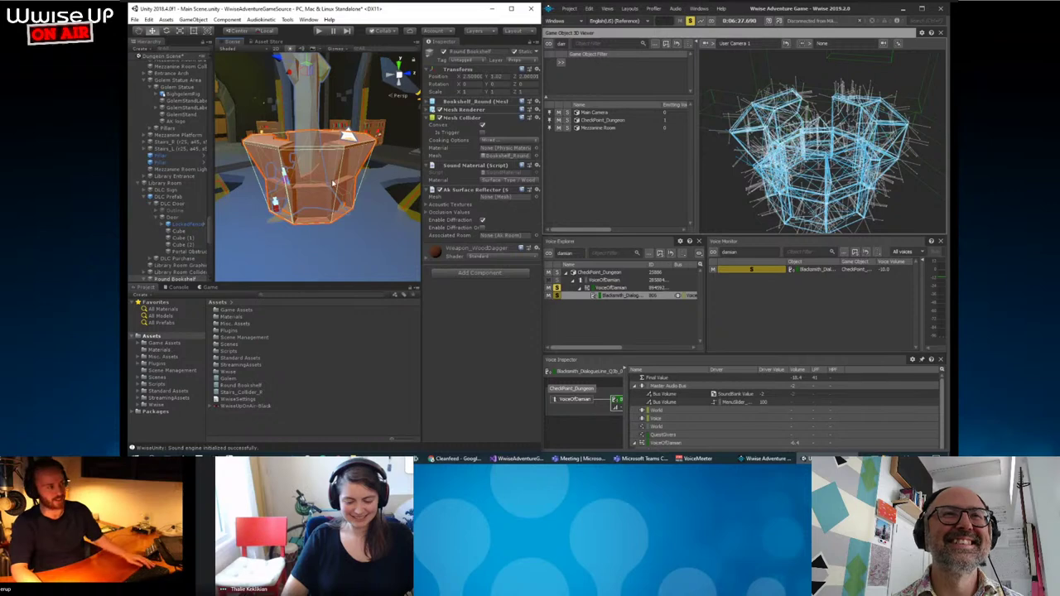
mouse_move(331, 157)
left_mouse_down("alt")
mouse_move(332, 187)
mouse_move(307, 189)
left_mouse_up("alt")
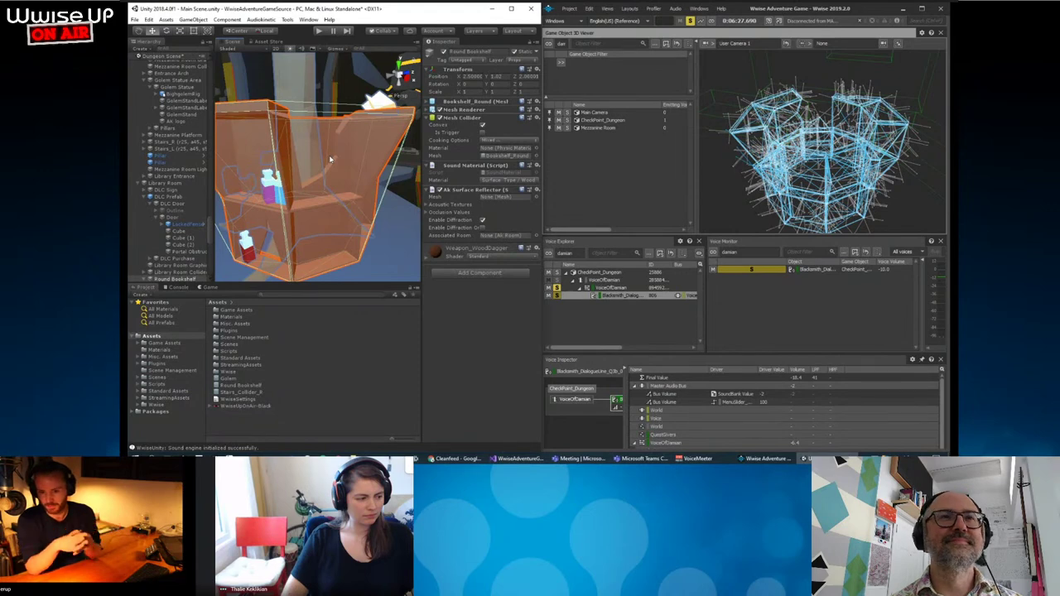
left_click_drag(330, 159, 411, 228, "alt")
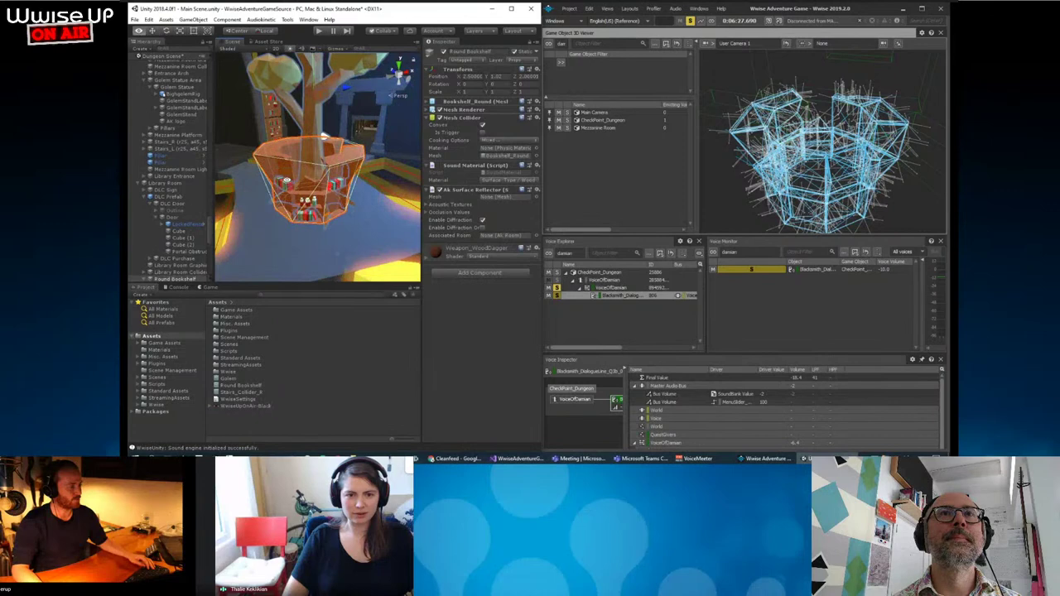
left_click(537, 189)
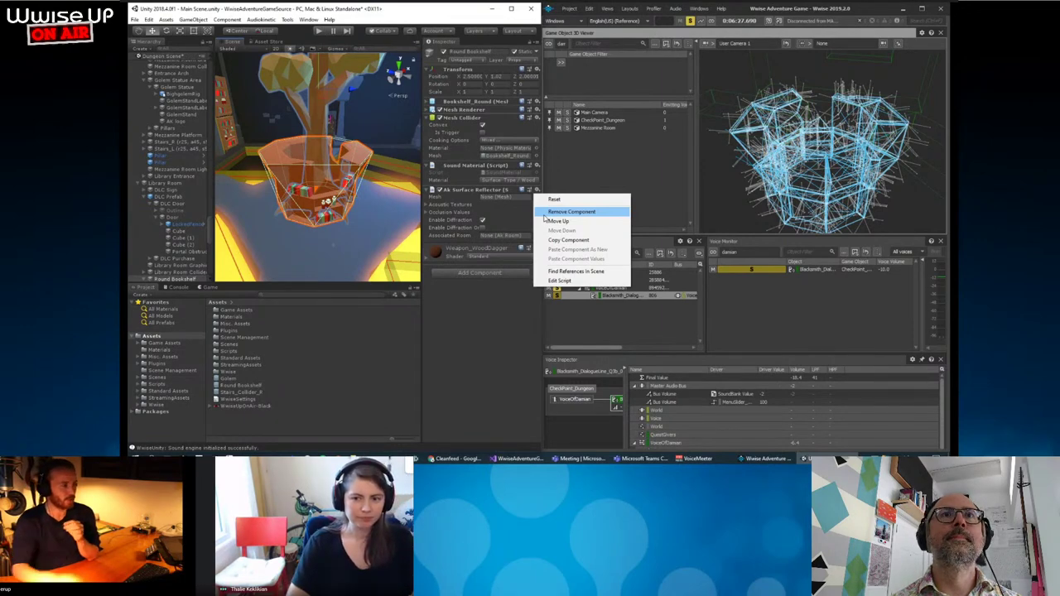
Toggle the Round Bookshelf Mesh Collider's Convex setting off and back on.
left_click(483, 126)
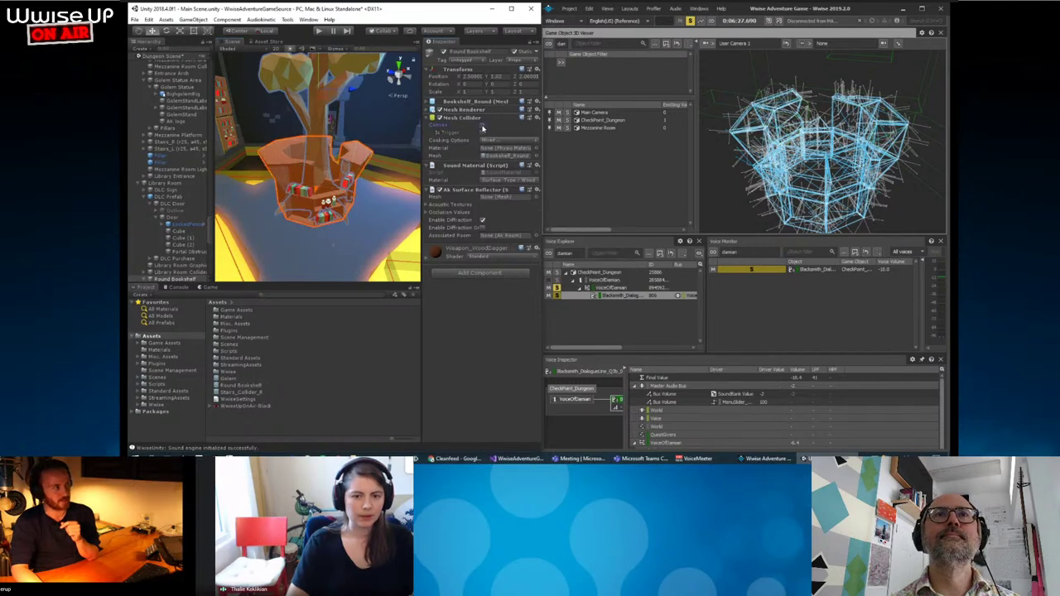
left_click(484, 126)
left_click_drag(331, 165, 362, 184, "alt")
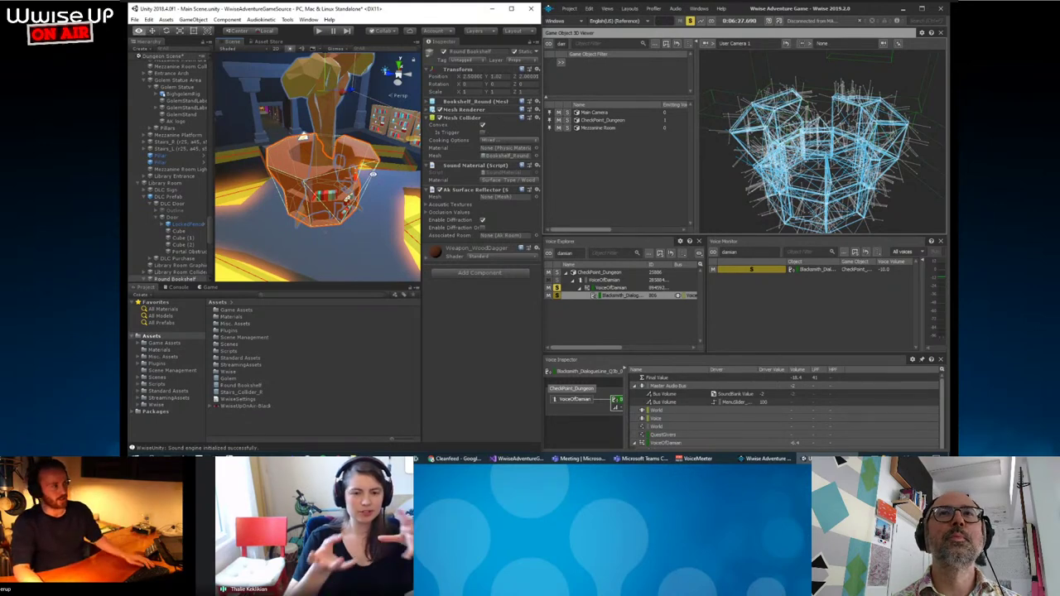
left_click(483, 125)
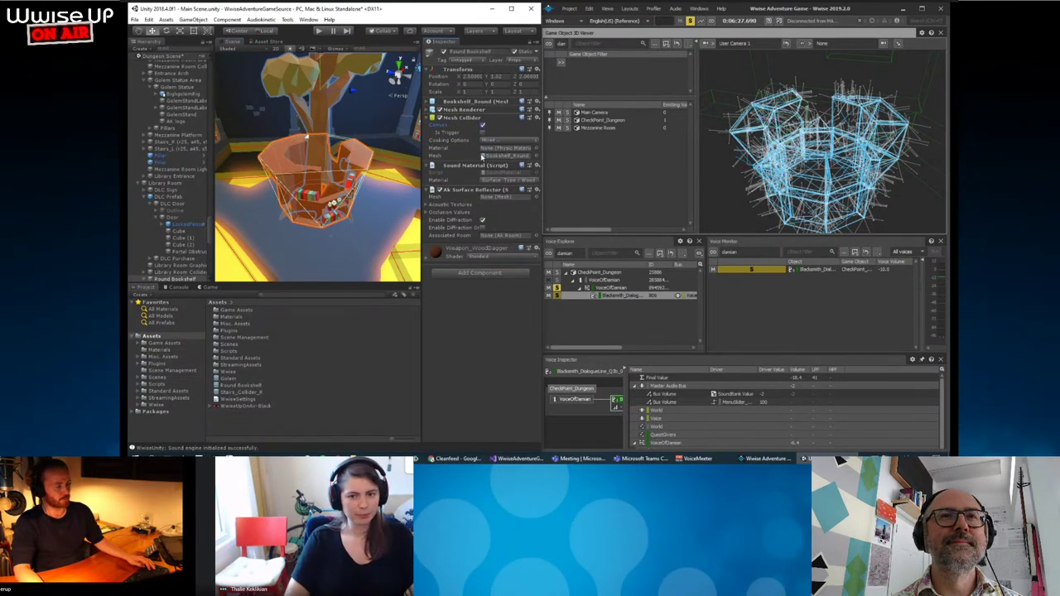
Remove the Ak Surface Reflector component from the Round Bookshelf.
left_click(537, 192)
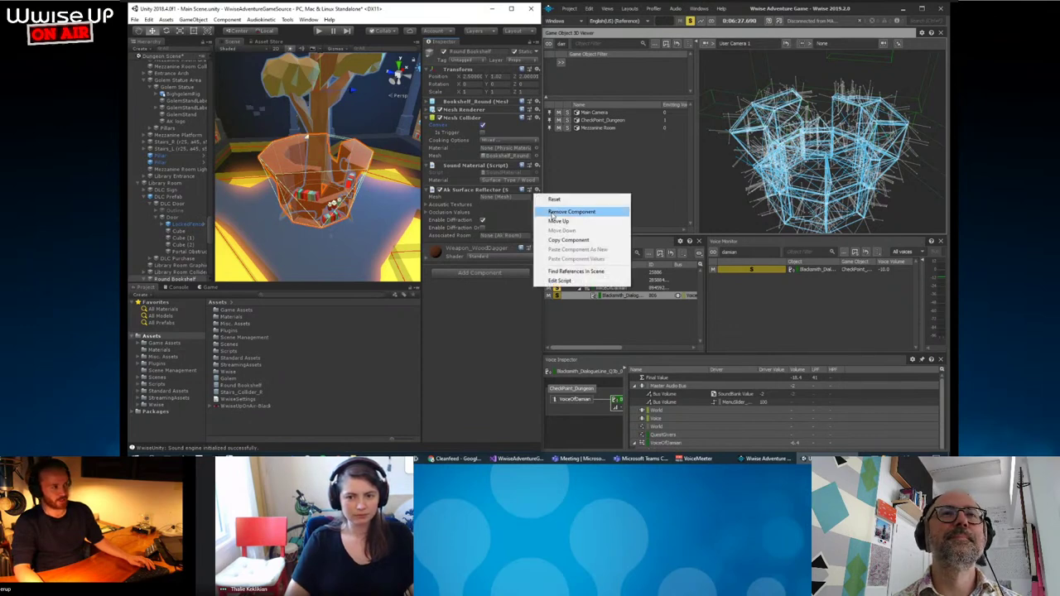
left_click(553, 213)
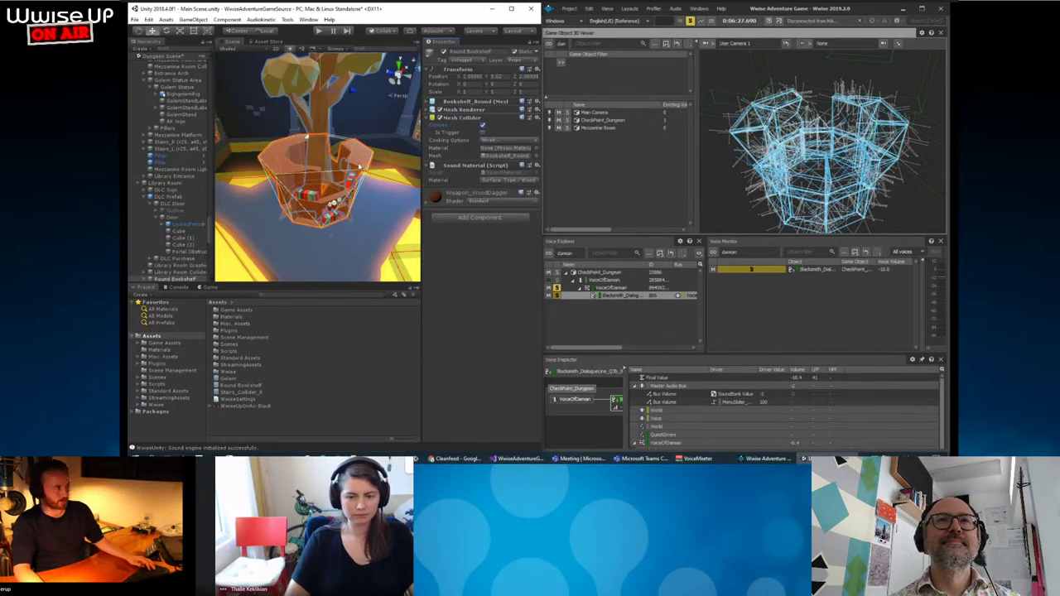
left_click(261, 19)
Open the ProBuilder Window from Tools > ProBuilder and dock it beside the Scene view.
left_click(308, 19)
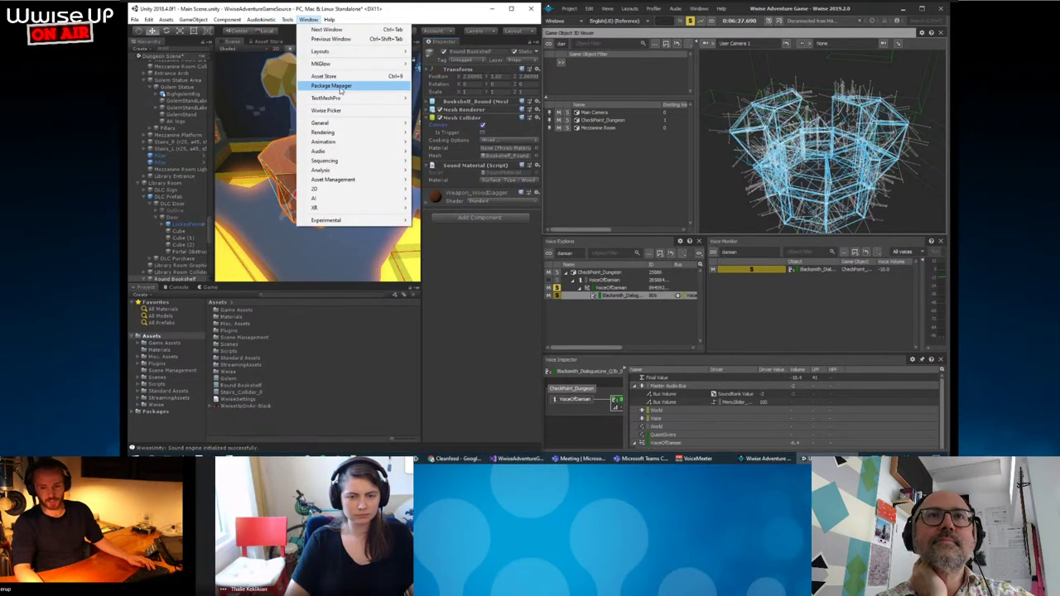
mouse_move(289, 19)
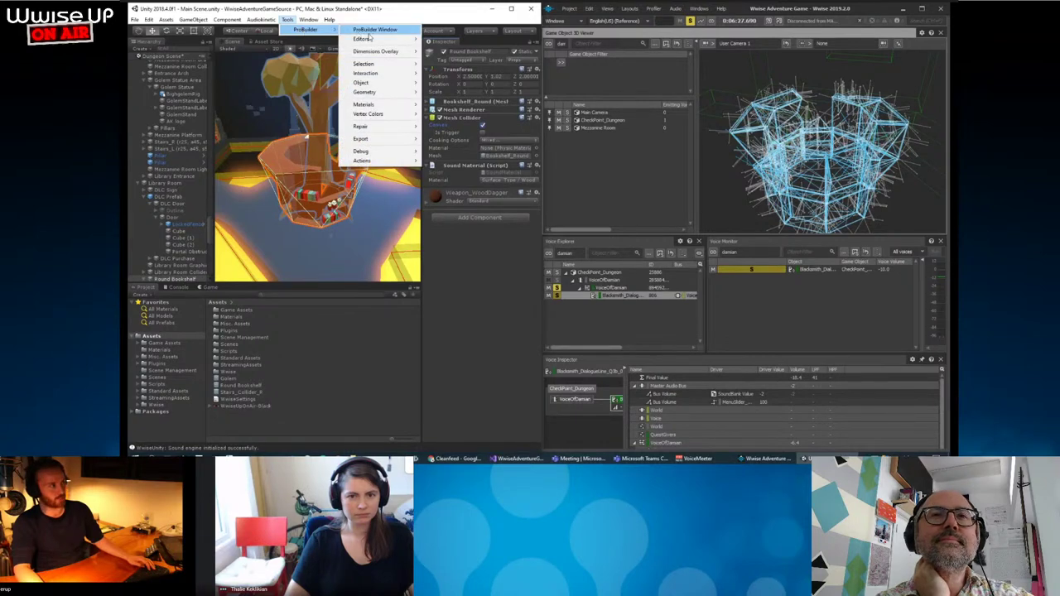
left_click(374, 29)
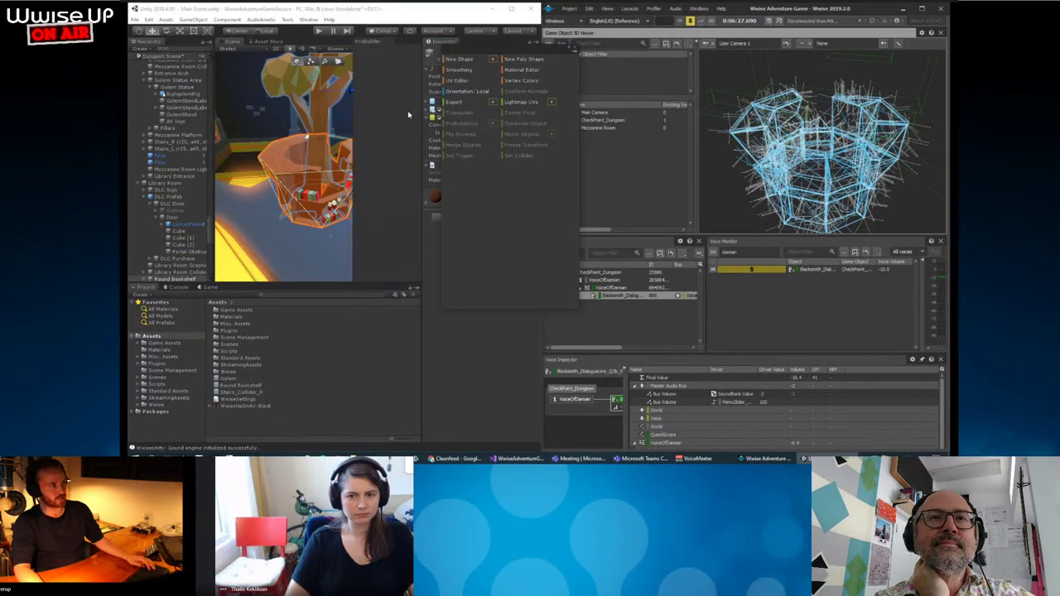
left_click_drag(466, 53, 407, 110)
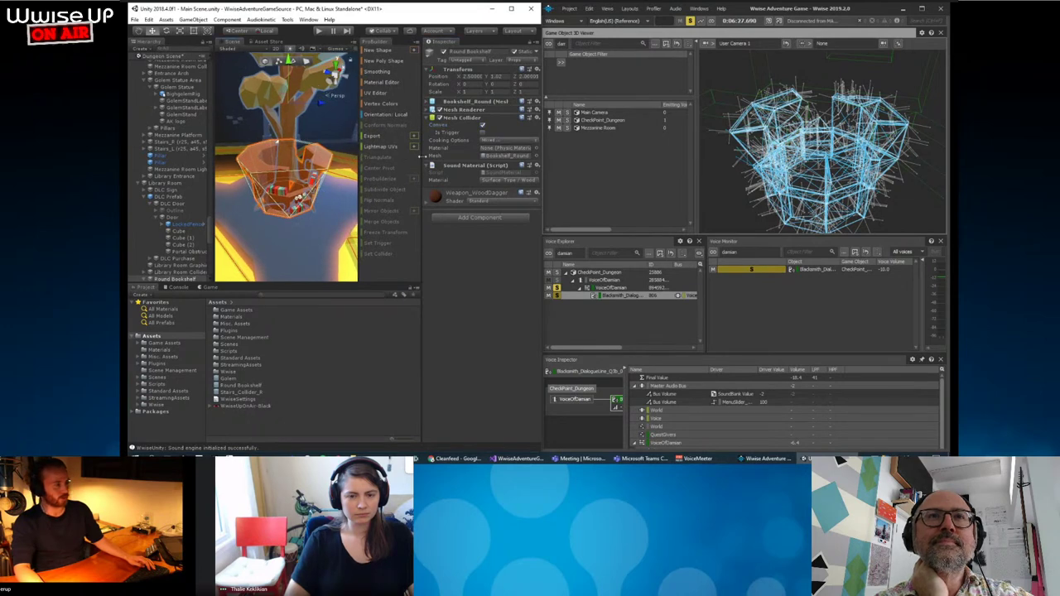
Move the Inspector beneath the Scene view and widen the Scene view.
left_click_drag(346, 160, 449, 154)
mouse_move(447, 42)
left_mouse_down()
mouse_move(432, 287)
mouse_move(387, 312)
left_mouse_up()
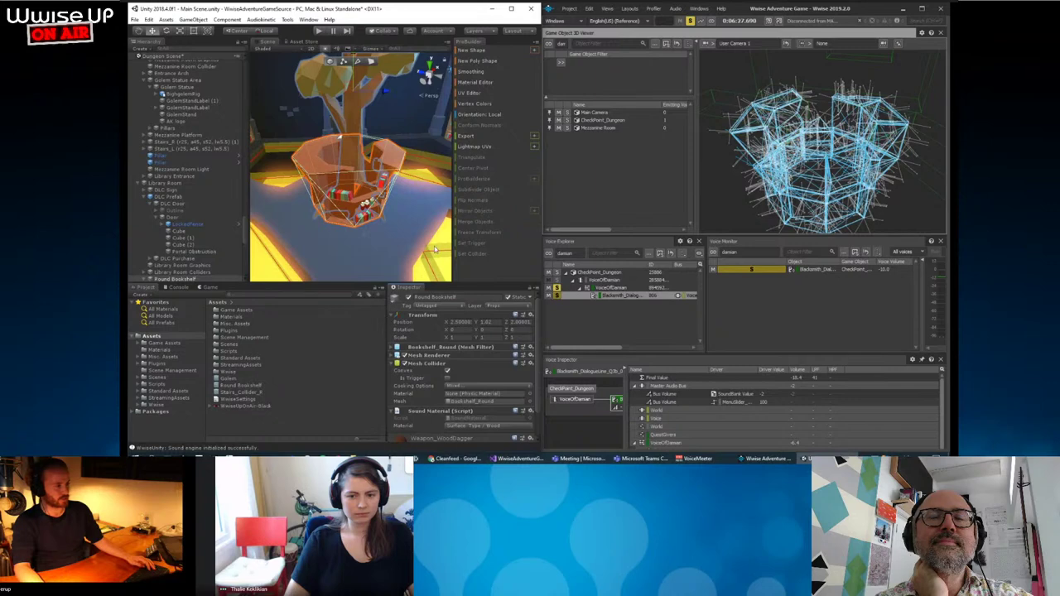
left_click_drag(453, 251, 479, 253)
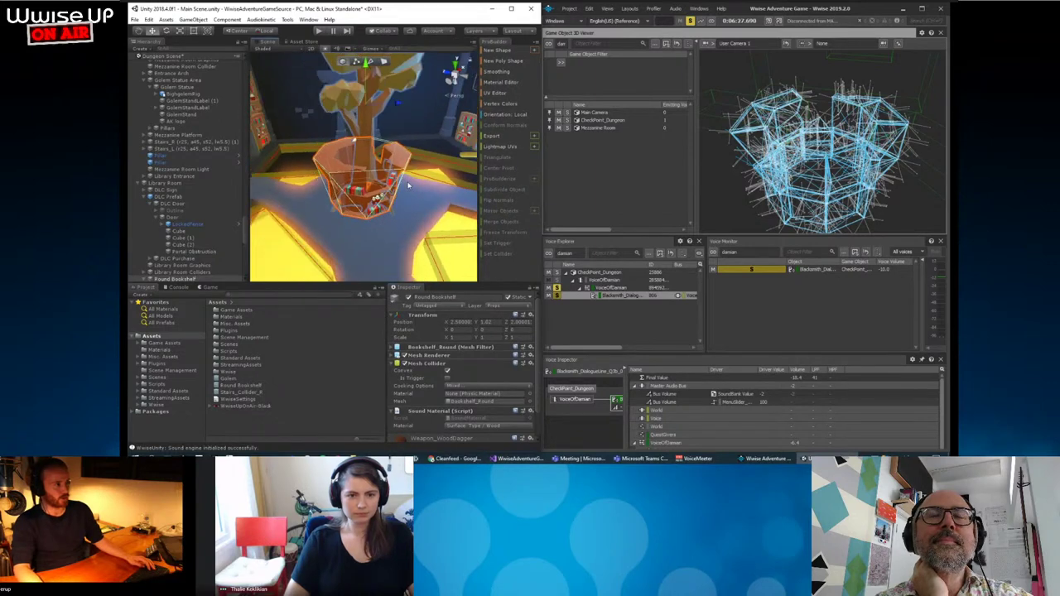
Start a new ProBuilder shape and choose Cylinder as its type.
left_click(535, 50)
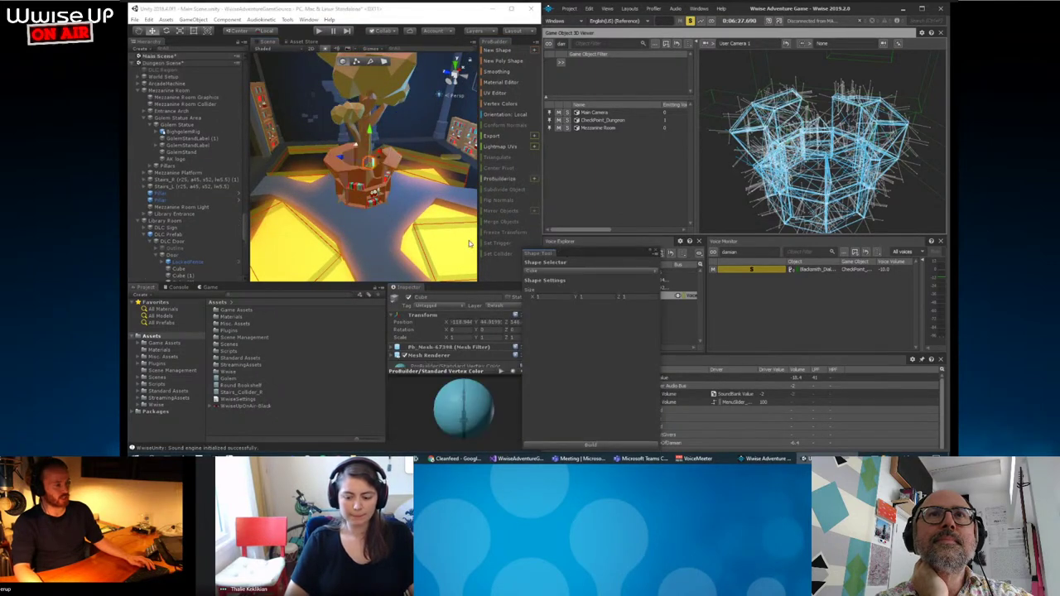
left_click_drag(572, 255, 546, 110)
left_click(536, 127)
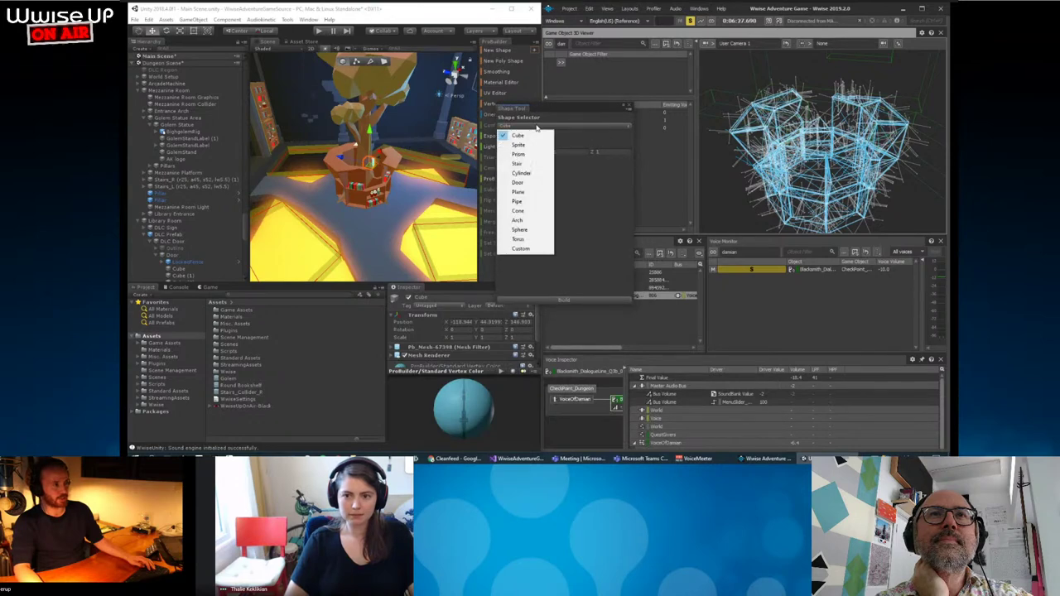
left_click(530, 170)
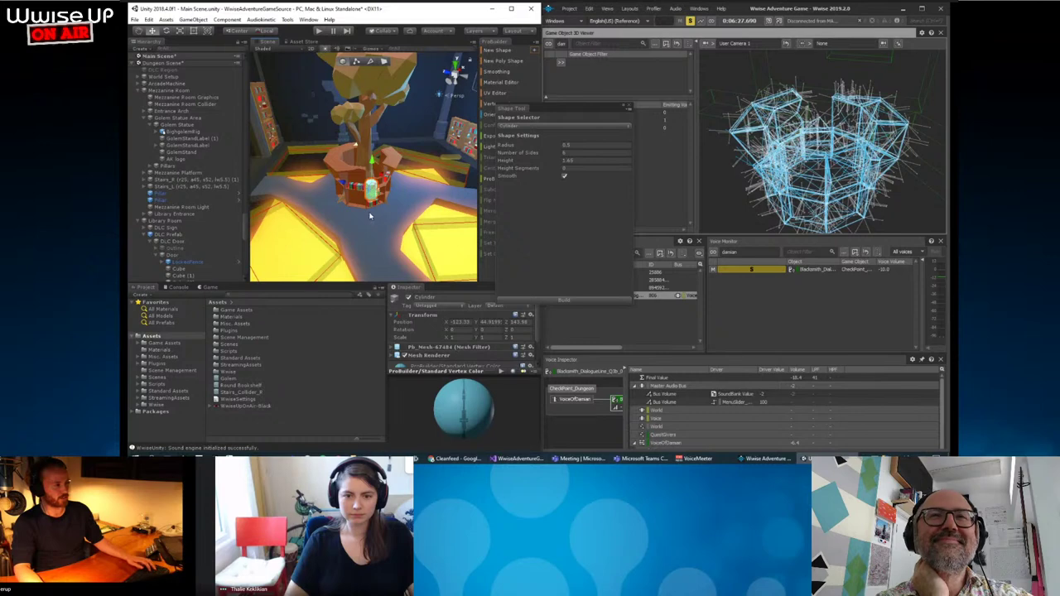
mouse_move(370, 215)
left_mouse_down("alt")
mouse_move(416, 166)
mouse_move(623, 129)
left_mouse_up("alt")
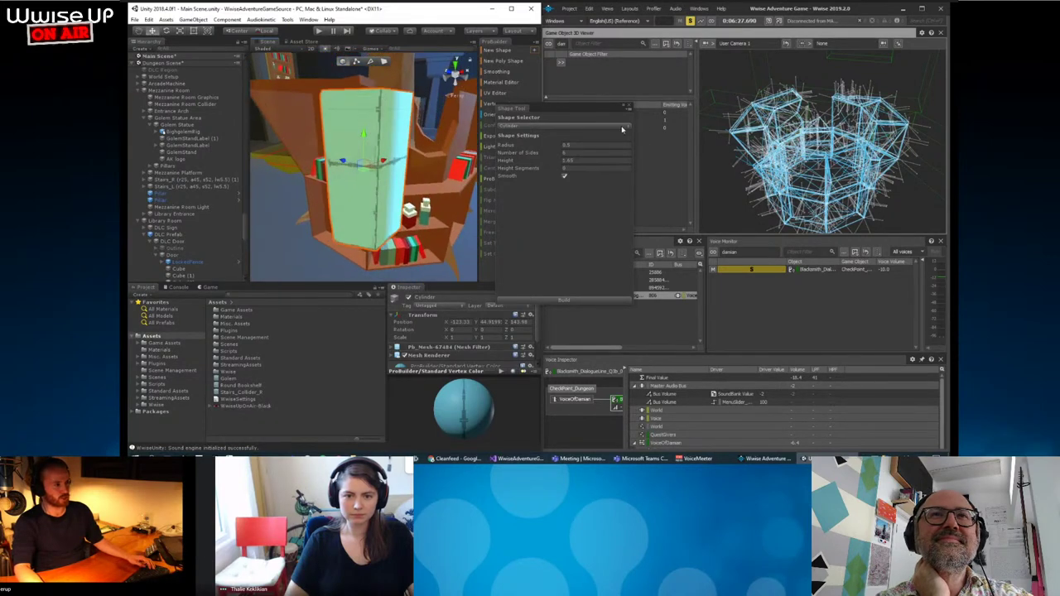
Adjust the cylinder's side count and radius, set its height to 1.63, and build it.
mouse_move(544, 155)
left_mouse_down()
mouse_move(533, 154)
mouse_move(556, 154)
left_mouse_up()
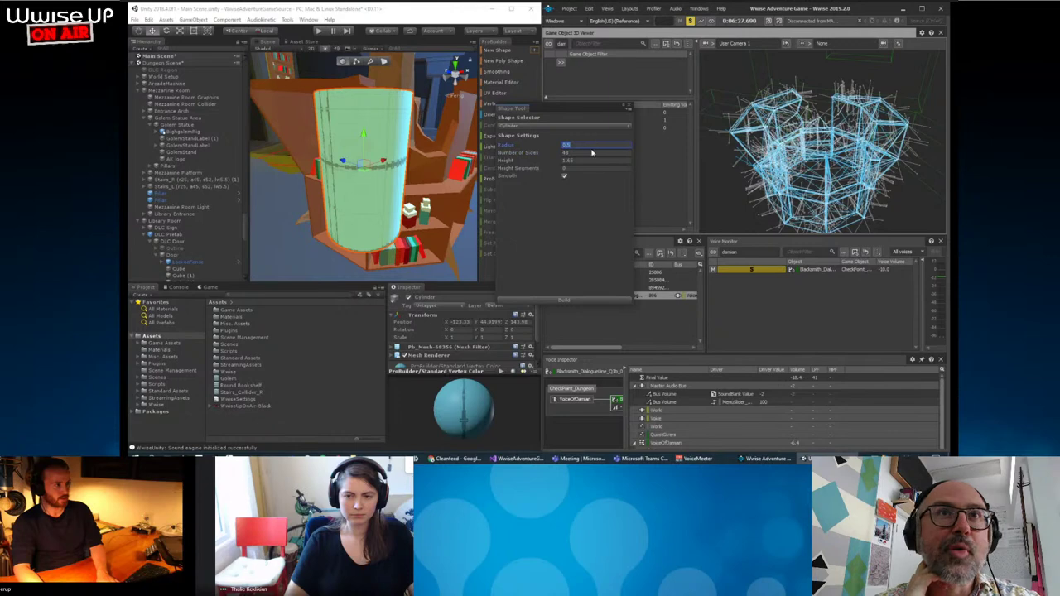
left_click(584, 152)
type("4")
left_click(584, 146)
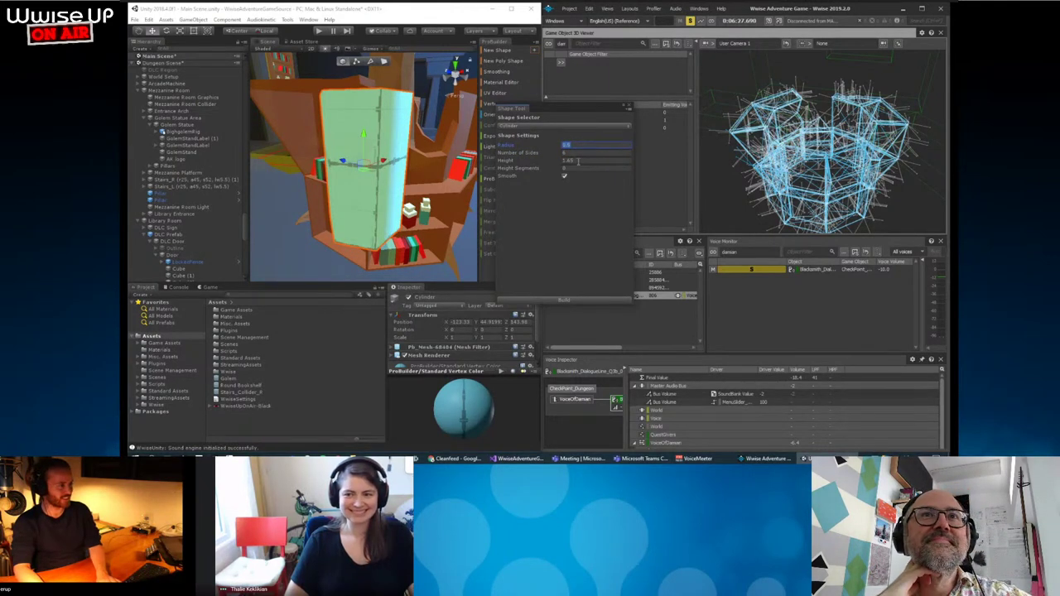
left_click(584, 160)
type("1.63")
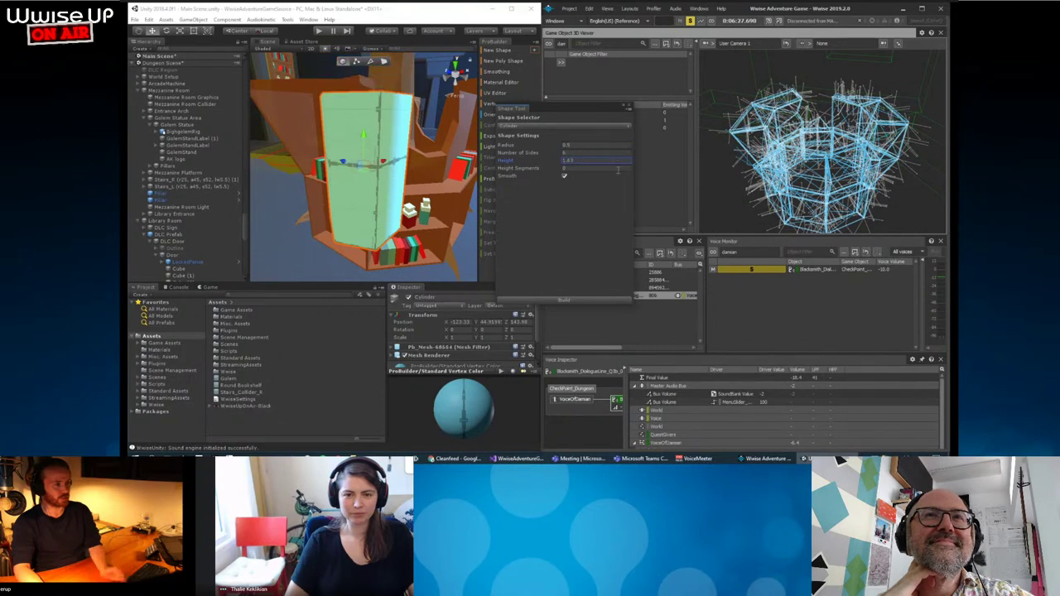
scroll(373, 168, "down", 2)
scroll(373, 168, "down", 2)
scroll(372, 168, "down", 2)
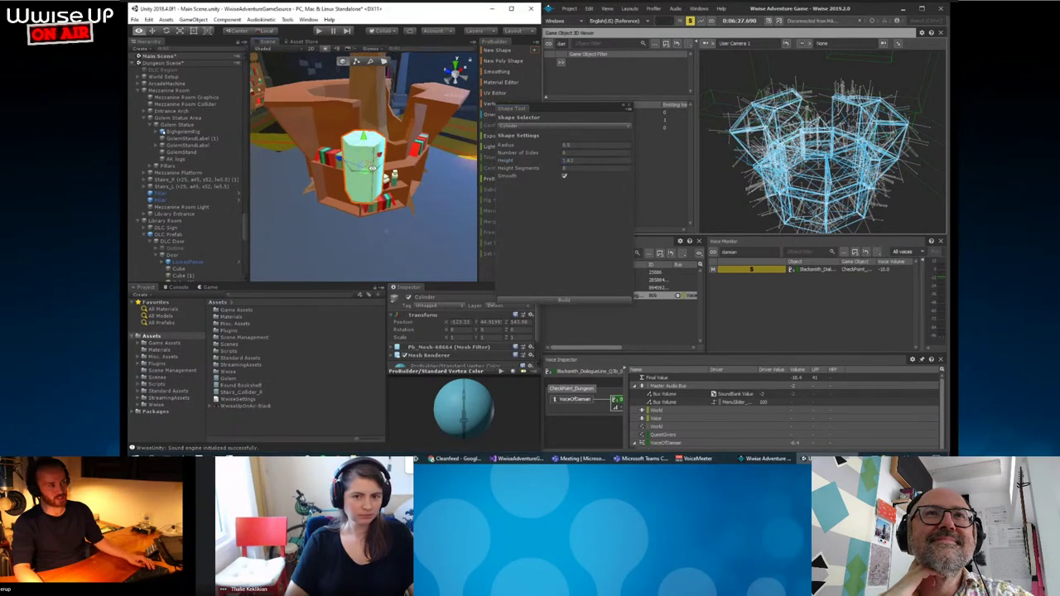
left_click(574, 302)
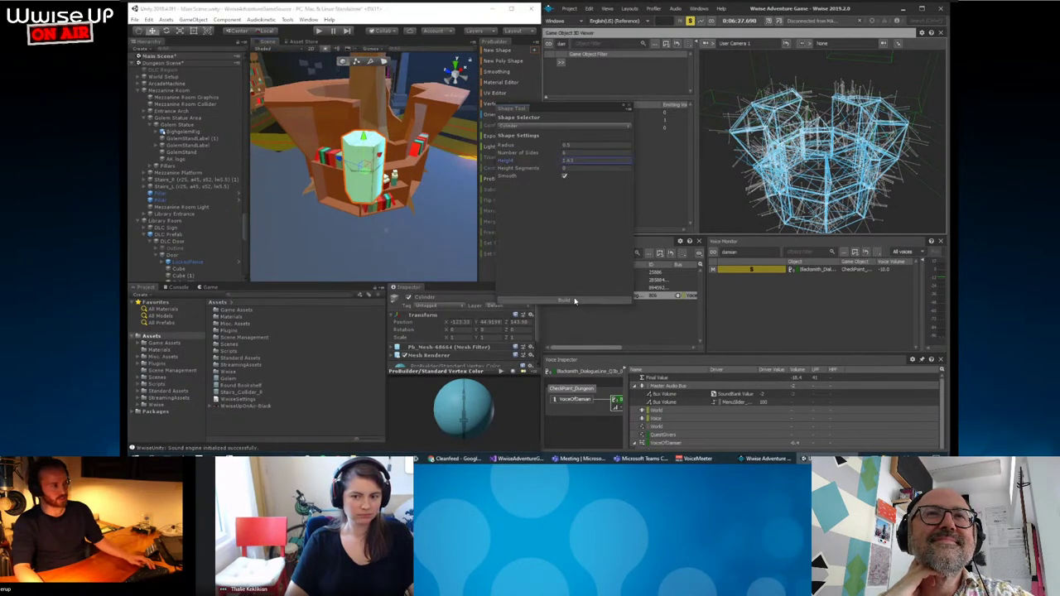
Close the Shape Tool and try Vertex, Edge and Face selection on the cylinder.
left_click(630, 105)
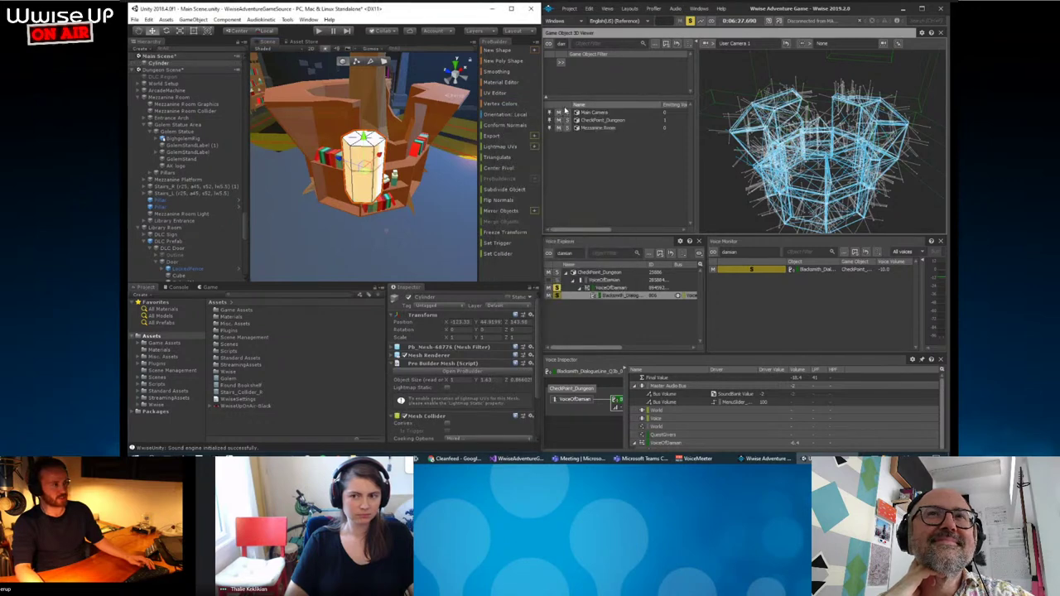
left_click(357, 62)
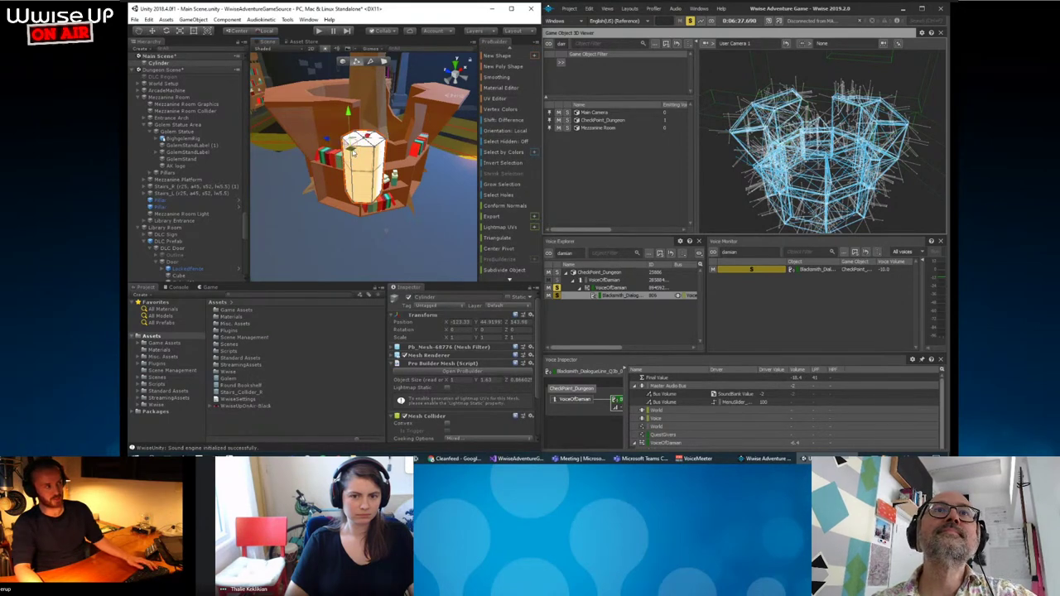
left_click_drag(354, 148, 338, 163)
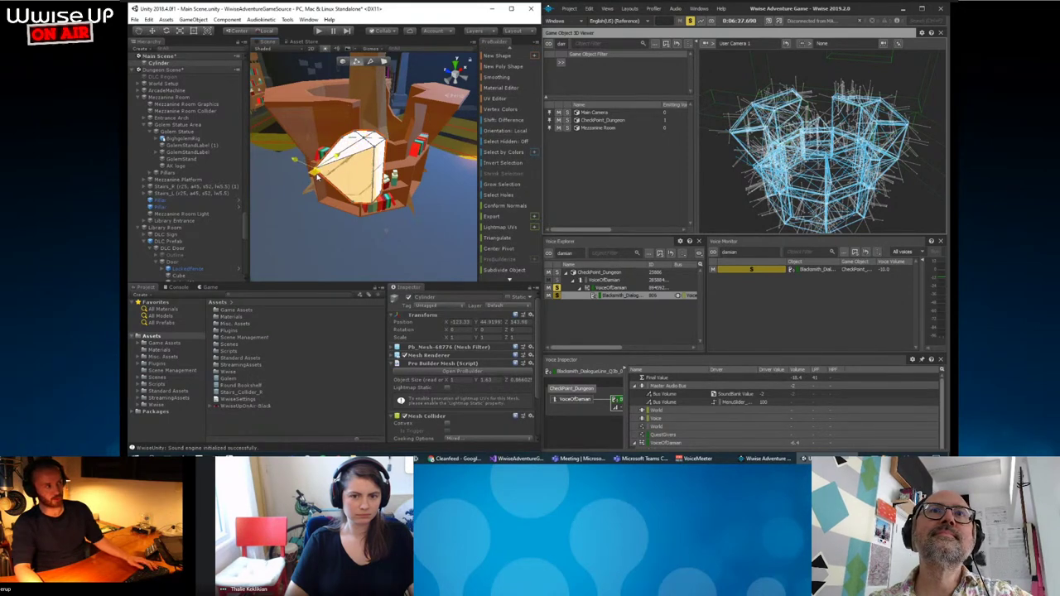
left_click(338, 164)
left_click(370, 62)
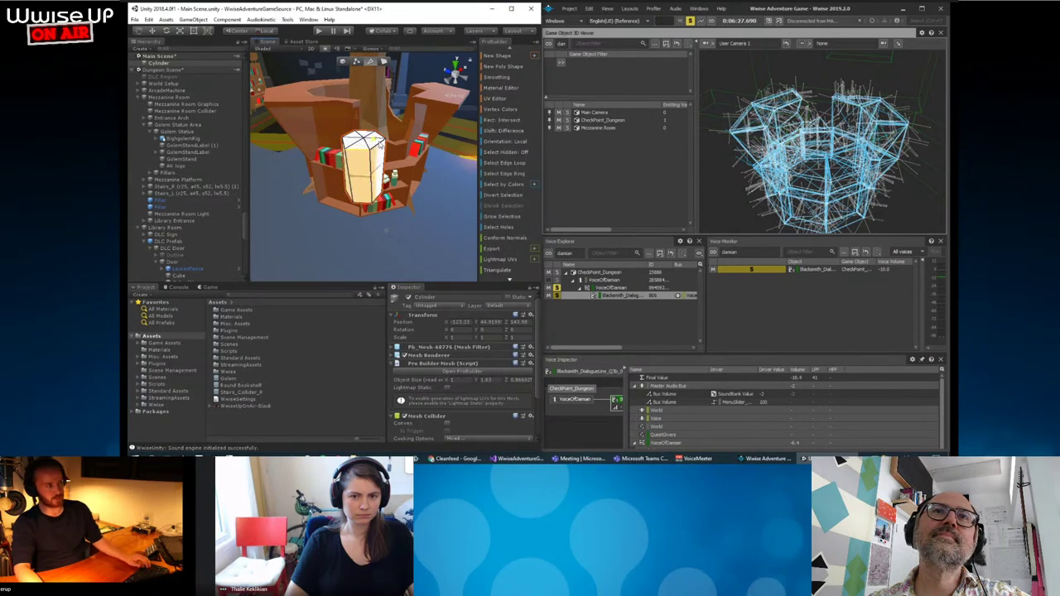
left_click(381, 63)
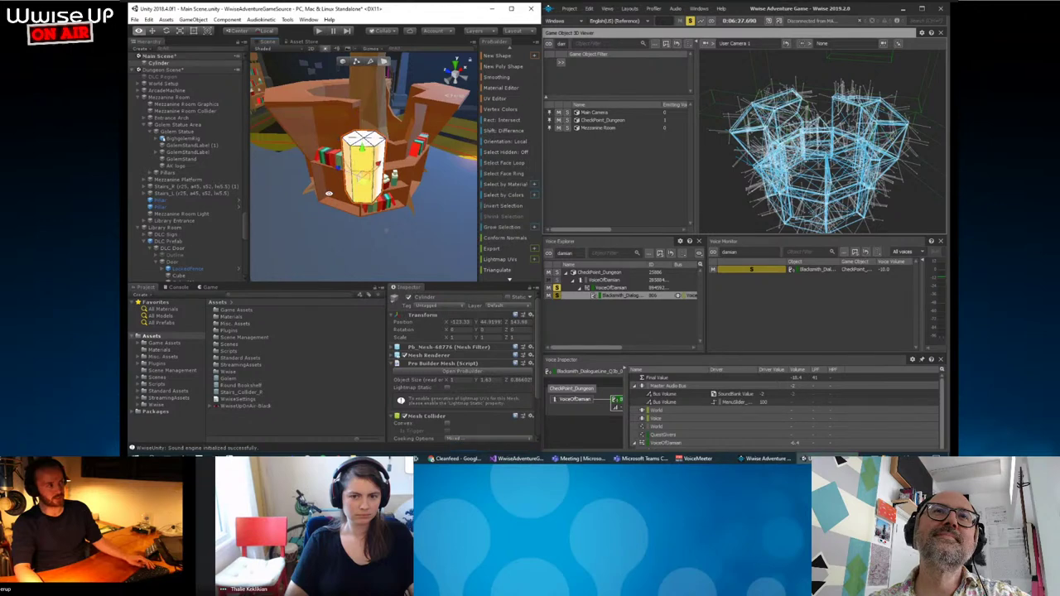
Turn Select Hidden on and select a face of the new cylinder.
left_click_drag(329, 193, 371, 168, "alt")
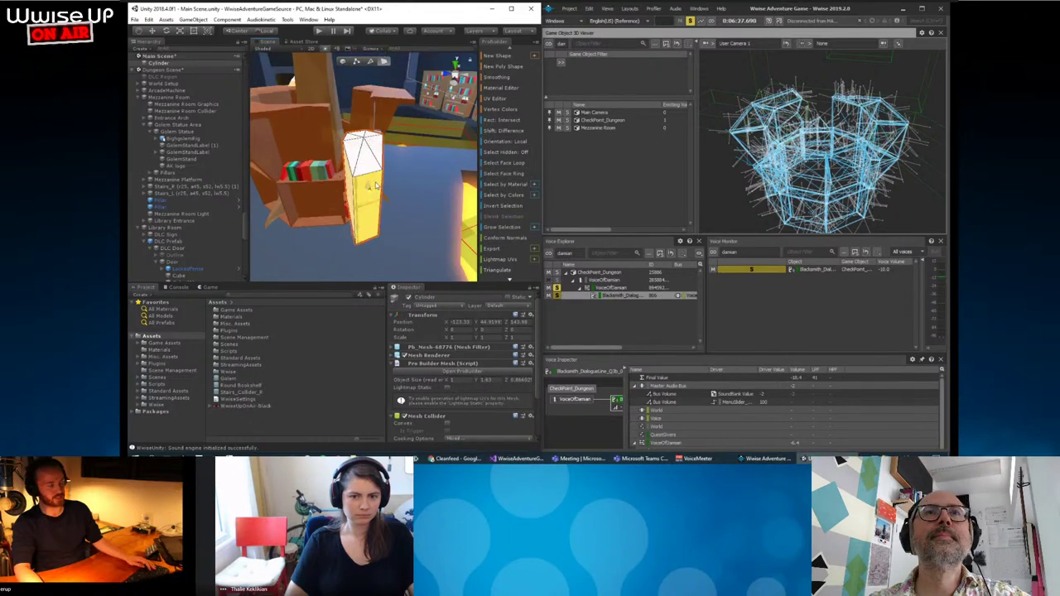
scroll(427, 165, "down", 3)
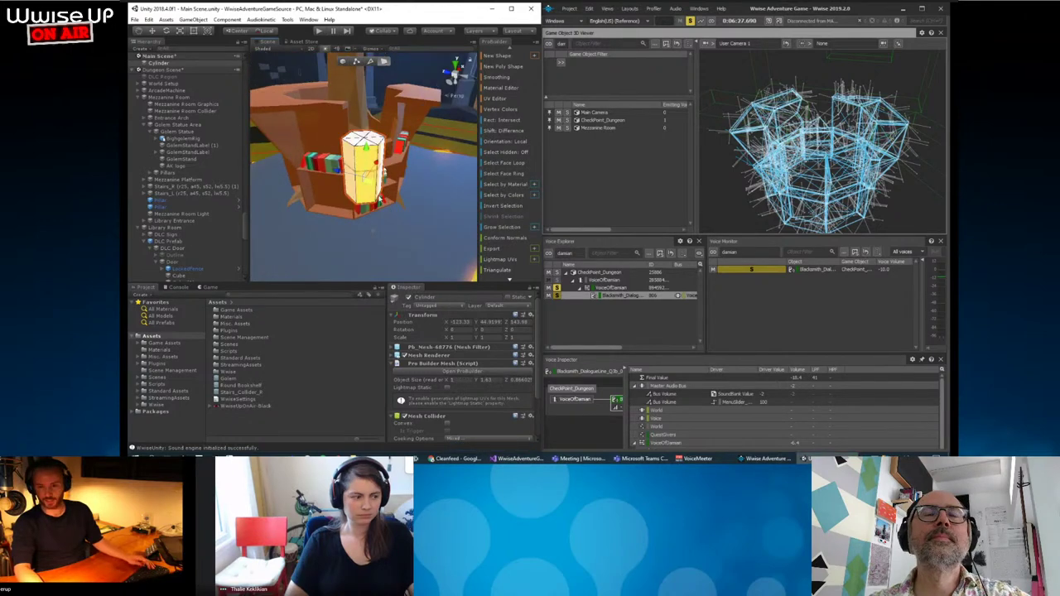
left_click_drag(390, 166, 293, 108, "alt")
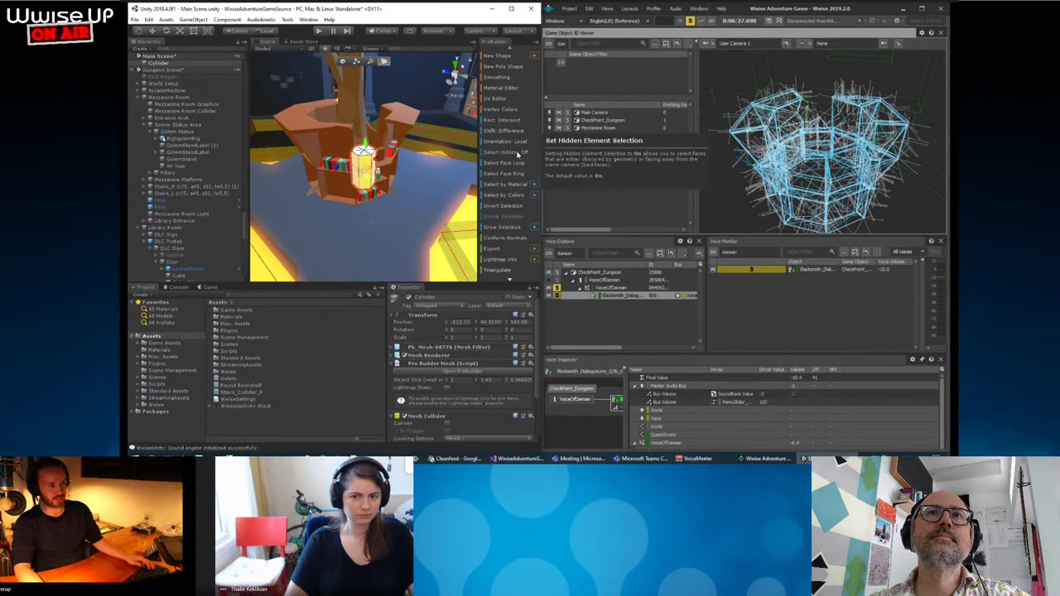
left_click(518, 154)
left_click_drag(364, 166, 369, 168, "alt")
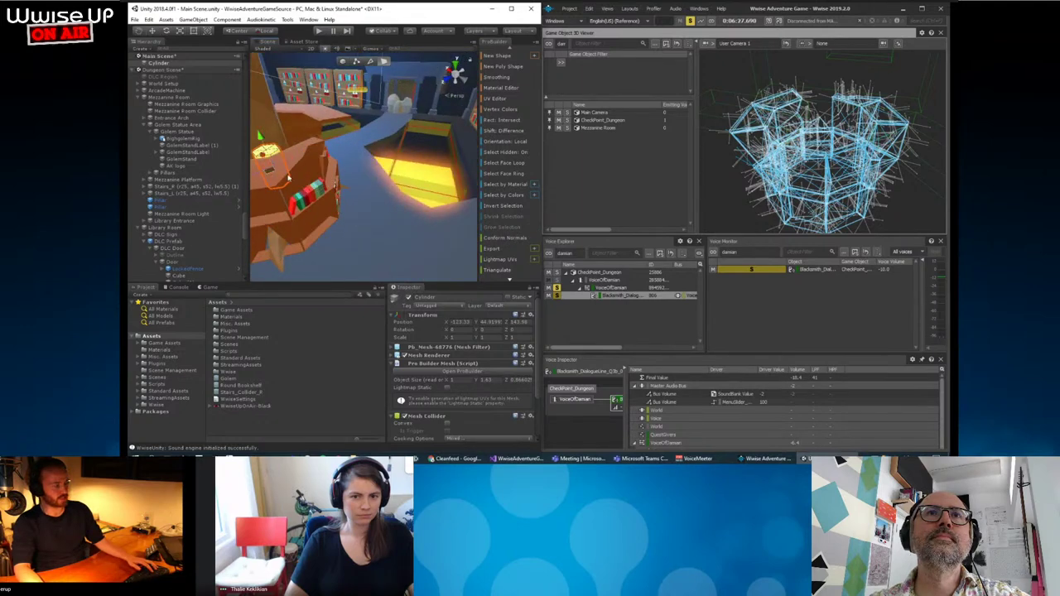
mouse_move(365, 171)
left_mouse_down("alt")
mouse_move(390, 187)
mouse_move(372, 166)
left_mouse_up("alt")
scroll(390, 187, "up", 2)
scroll(390, 187, "down", 5)
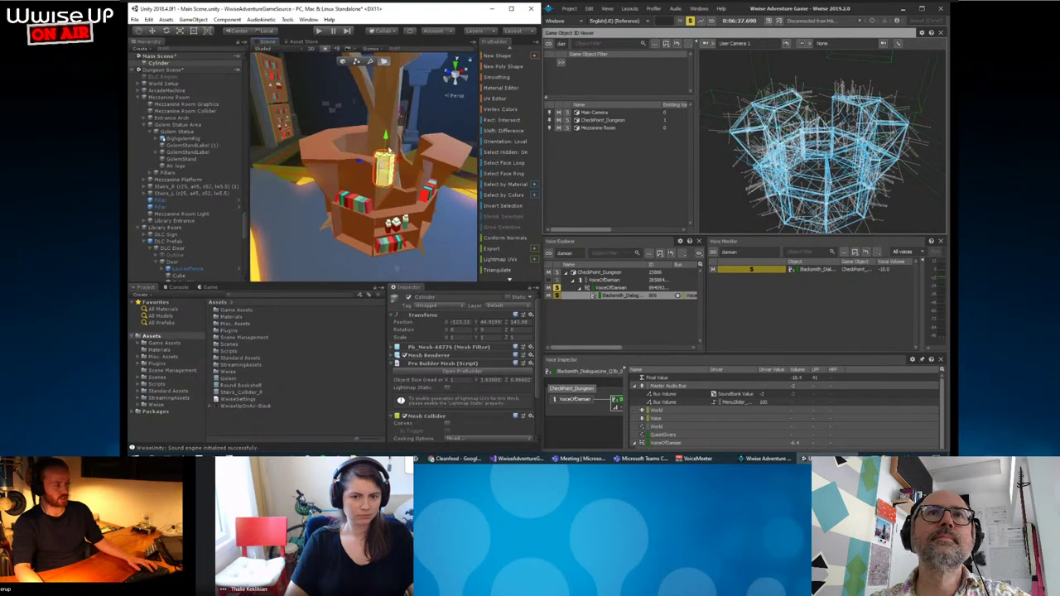
left_click(384, 166)
Frame the new column, then orbit and zoom to inspect its top and interior up close.
key("f")
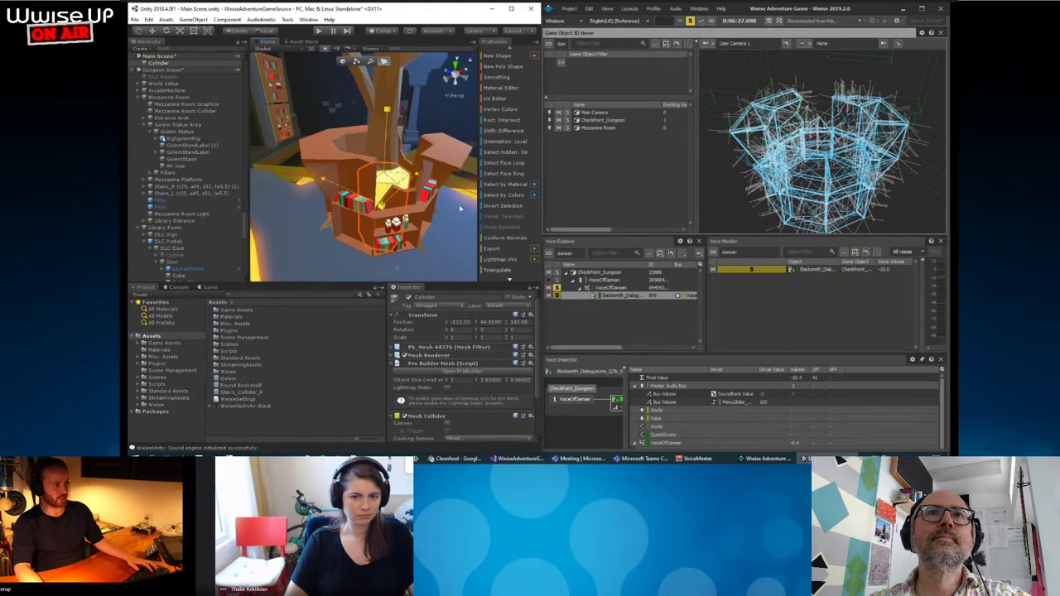
mouse_move(384, 212)
left_mouse_down("alt")
mouse_move(429, 228)
mouse_move(365, 159)
mouse_move(361, 191)
mouse_move(362, 181)
left_mouse_up("alt")
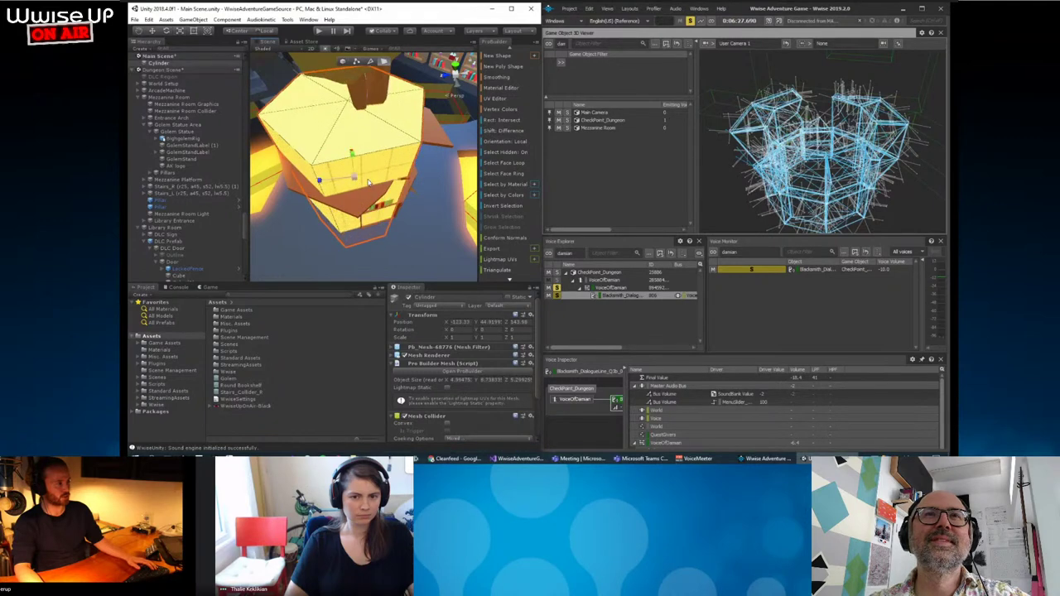
left_click_drag(362, 181, 367, 165, "alt")
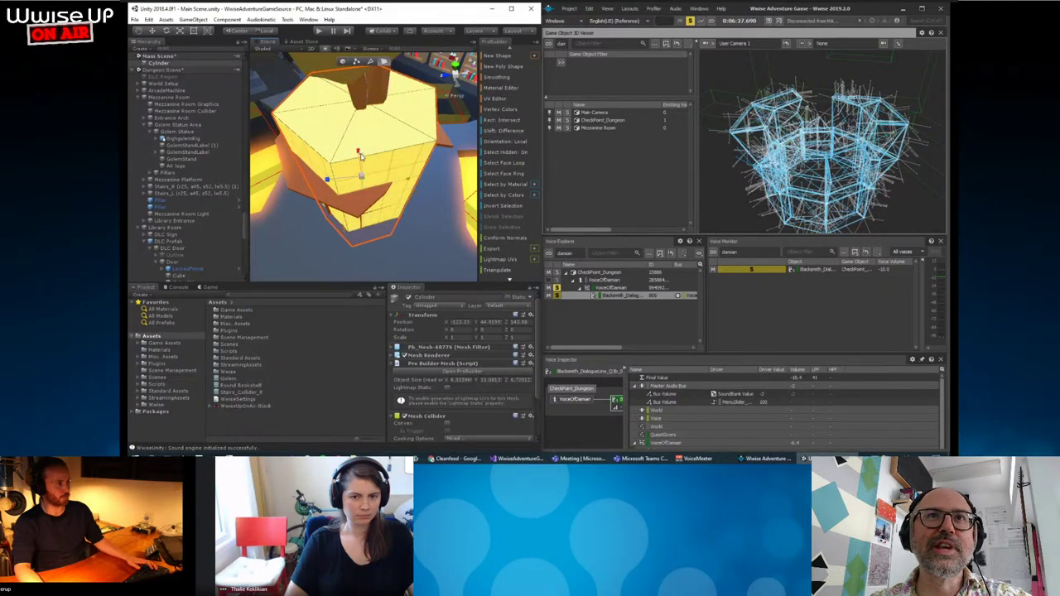
scroll(365, 162, "up", 2)
scroll(364, 162, "up", 2)
scroll(366, 166, "up", 2)
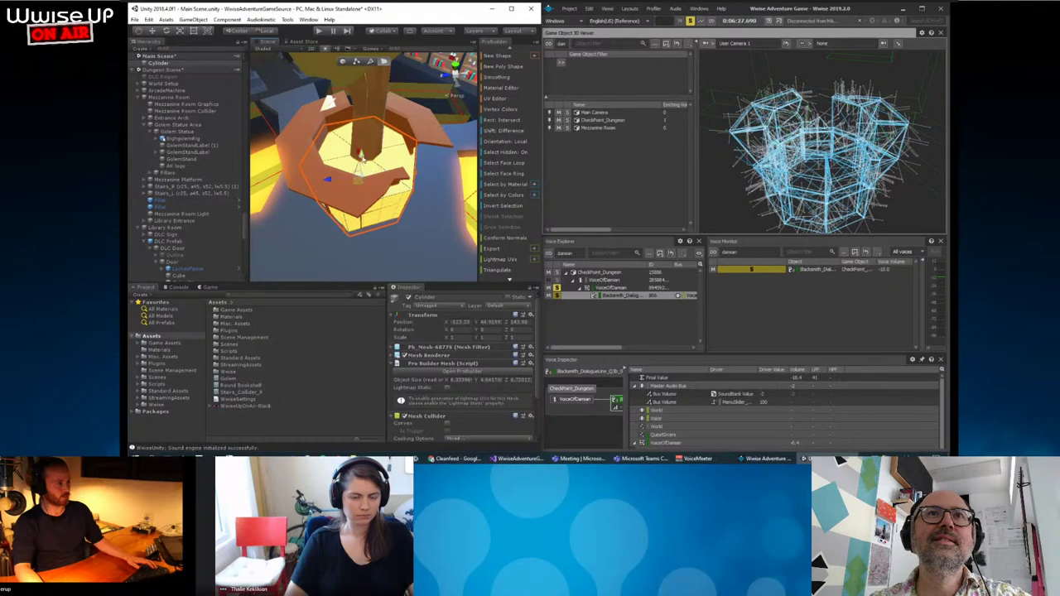
scroll(367, 165, "down", 3)
mouse_move(367, 159)
left_mouse_down("alt")
mouse_move(387, 200)
mouse_move(386, 177)
left_mouse_up("alt")
Clear the face selection, pick a front face of the column, and orbit in close.
key("g")
left_click(386, 177)
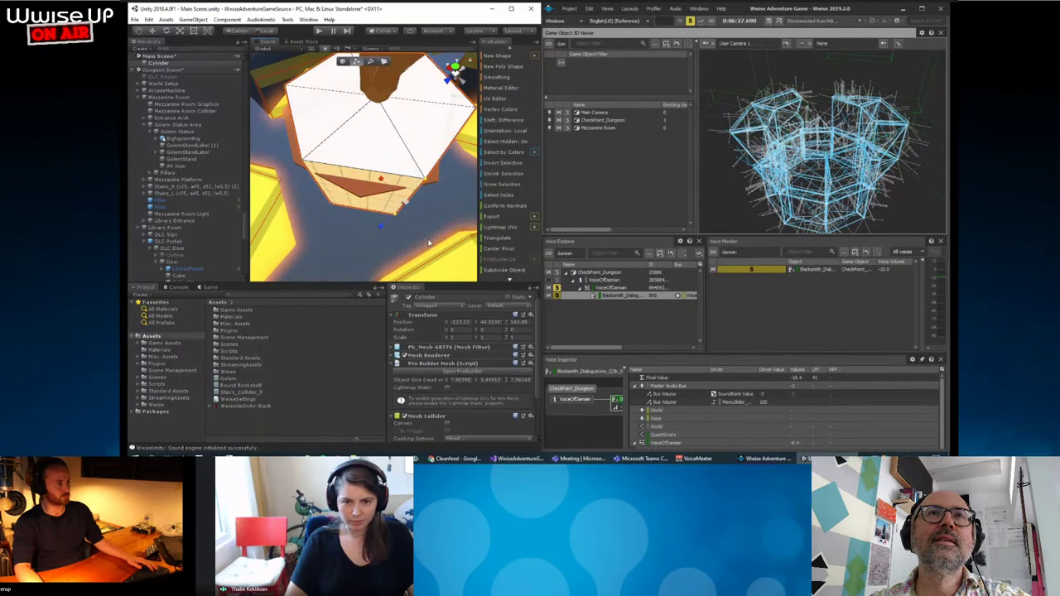
mouse_move(381, 226)
left_mouse_down("alt")
mouse_move(352, 226)
mouse_move(411, 231)
mouse_move(305, 217)
left_mouse_up("alt")
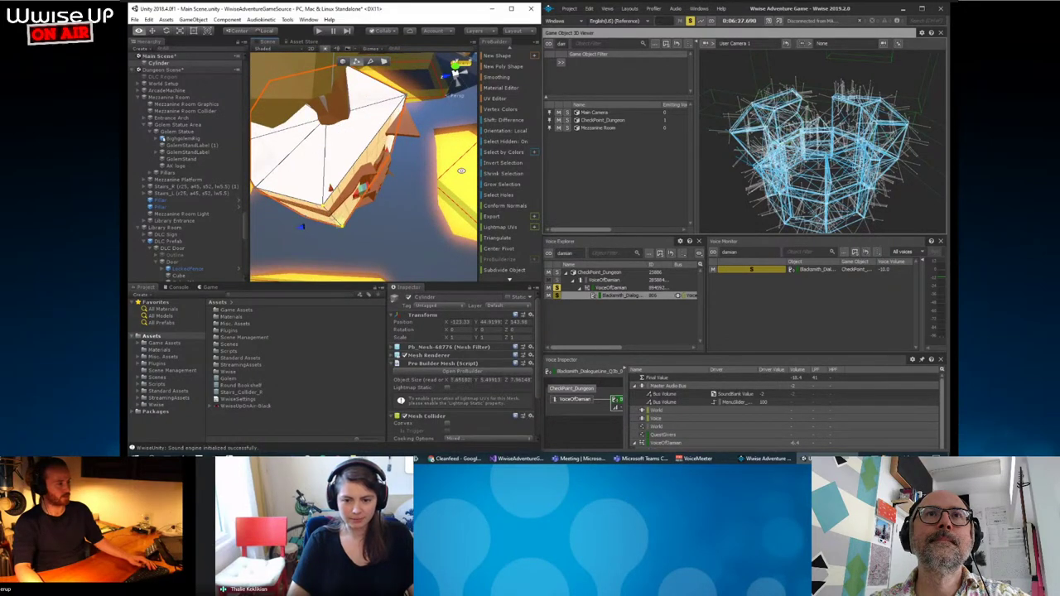
mouse_move(330, 182)
left_mouse_down("alt")
mouse_move(372, 112)
mouse_move(374, 152)
mouse_move(413, 177)
mouse_move(366, 176)
left_mouse_up("alt")
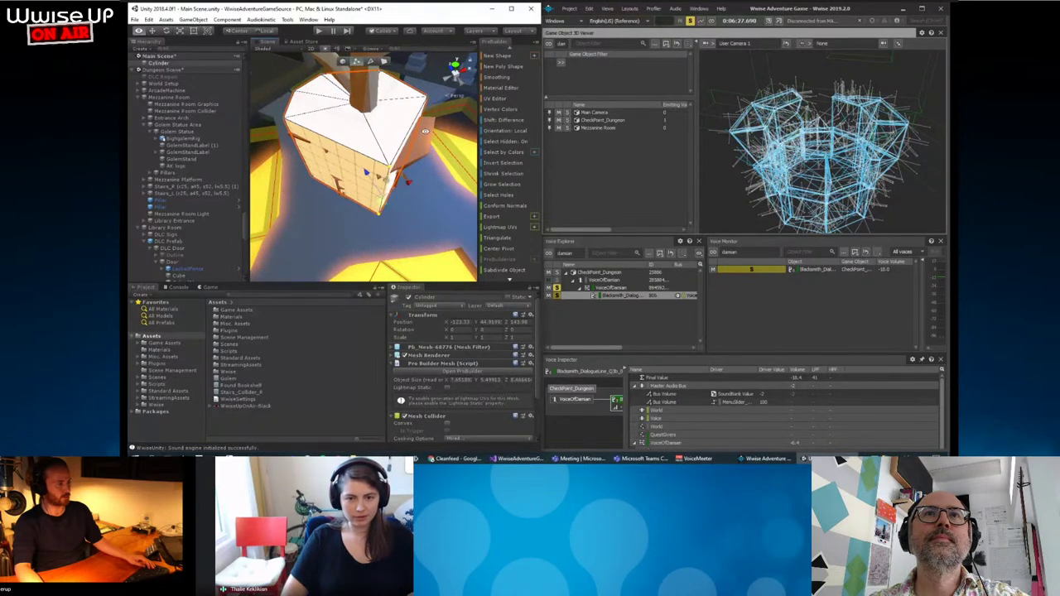
left_click_drag(425, 130, 437, 124, "alt")
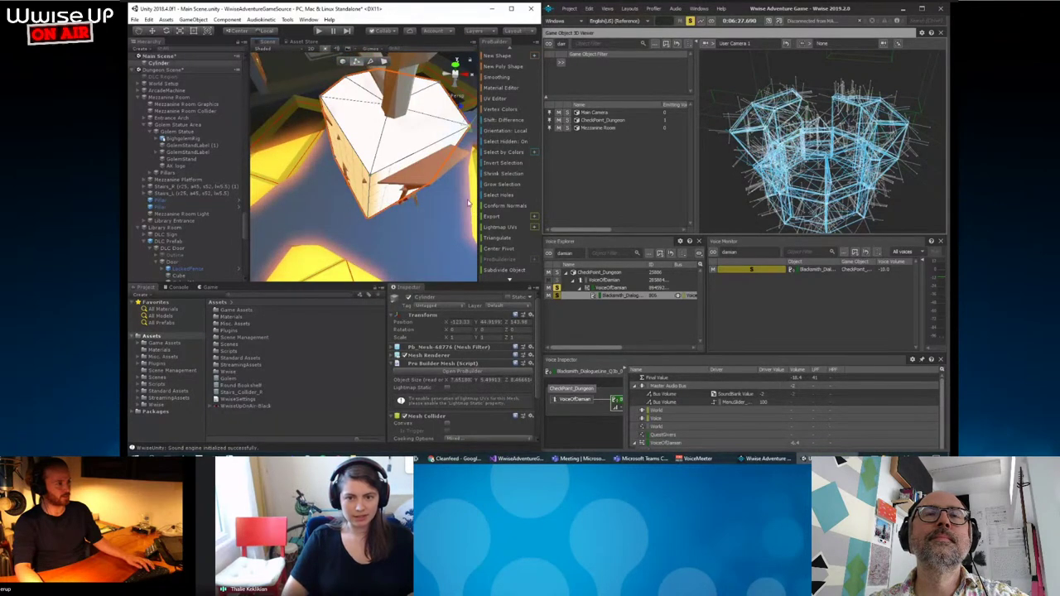
left_click_drag(468, 203, 358, 157, "alt")
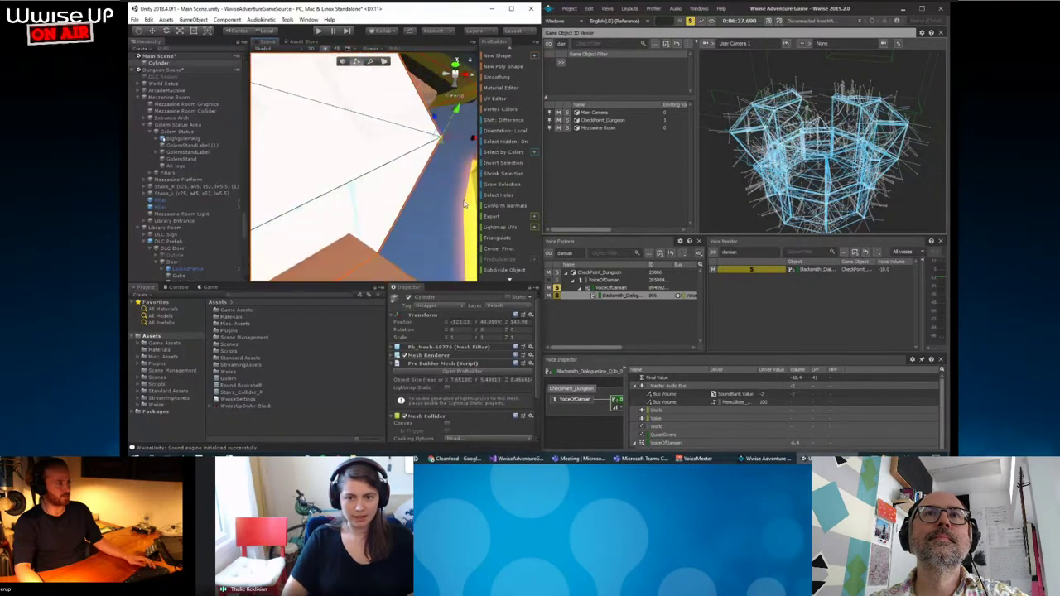
Switch the octagonal cylinder to Edge mode and orbit and zoom around it from every side.
left_click(368, 66)
scroll(366, 213, "down", 3)
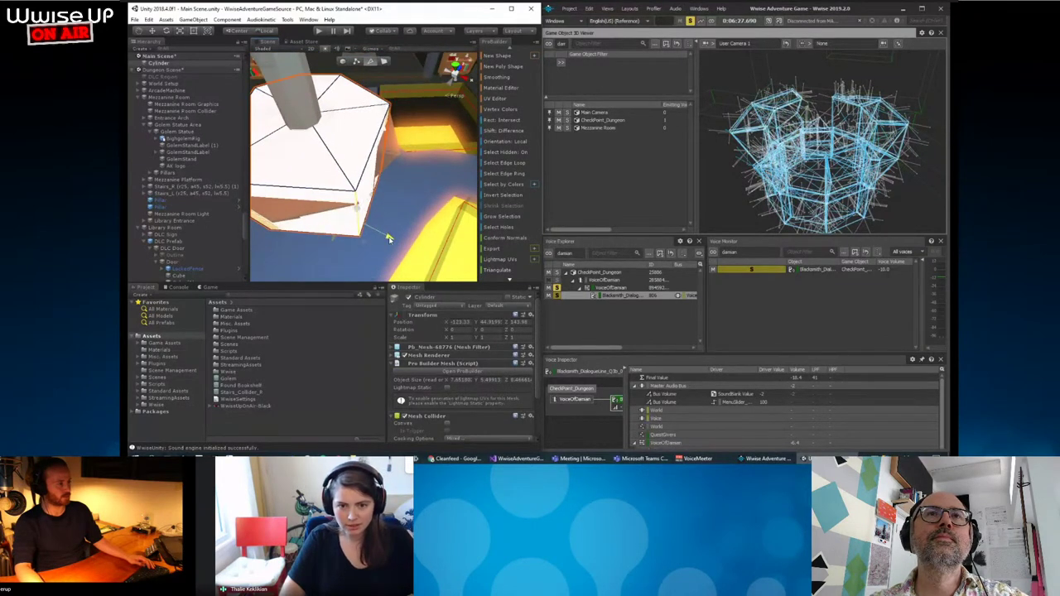
mouse_move(367, 192)
left_mouse_down("alt")
mouse_move(423, 209)
mouse_move(436, 159)
left_mouse_up("alt")
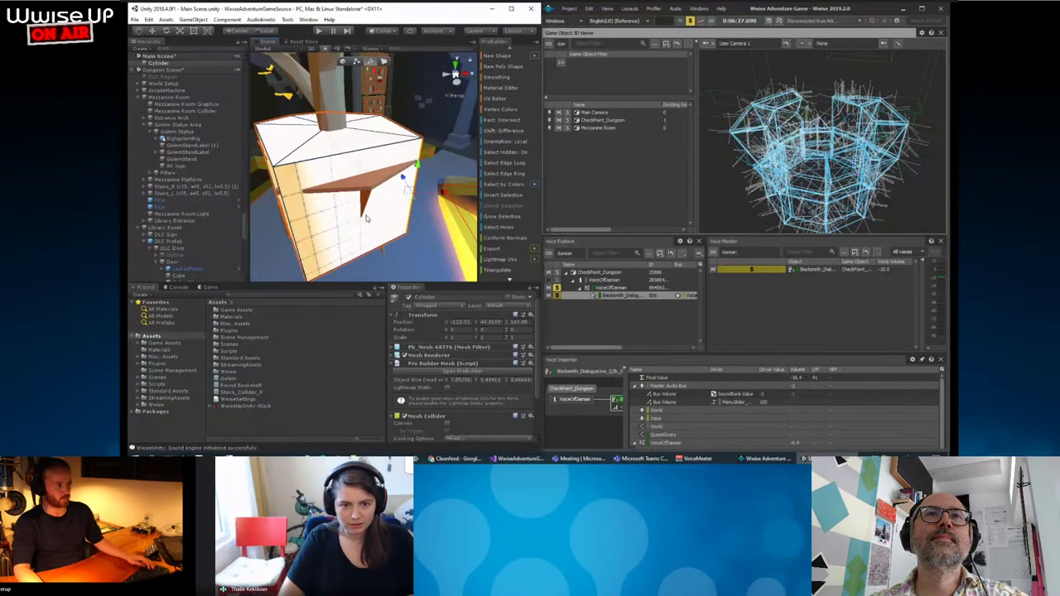
left_click_drag(367, 218, 458, 184, "alt")
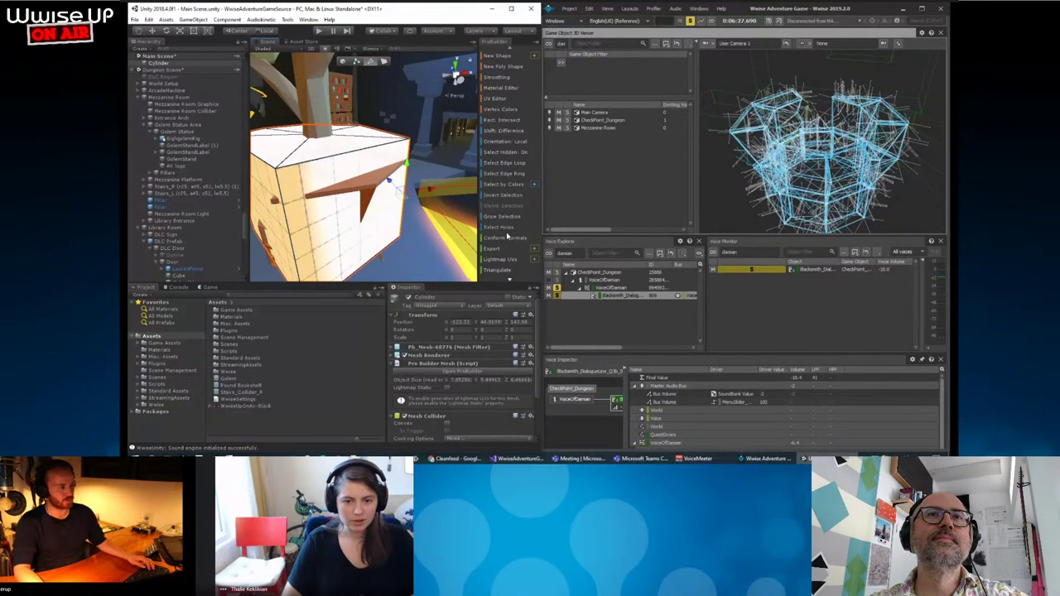
scroll(506, 236, "down", 5)
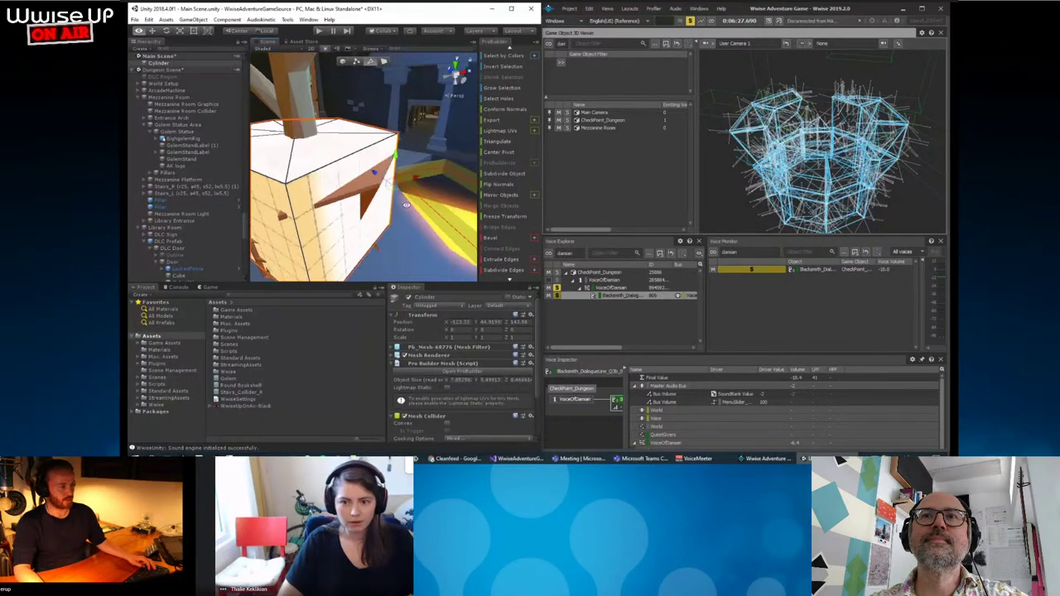
left_click_drag(414, 199, 442, 193, "alt")
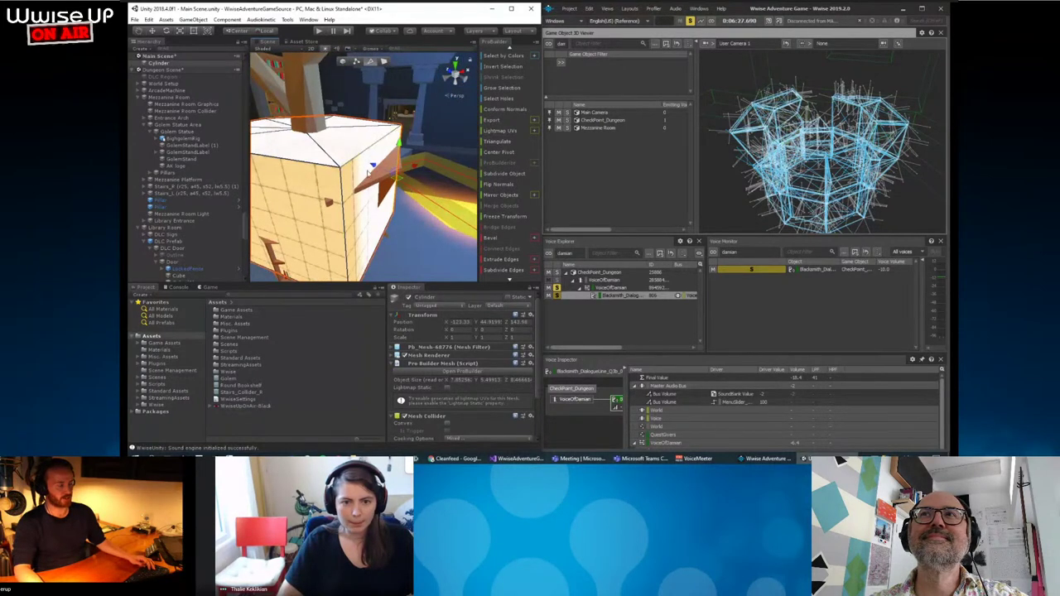
left_click_drag(398, 148, 505, 154, "alt")
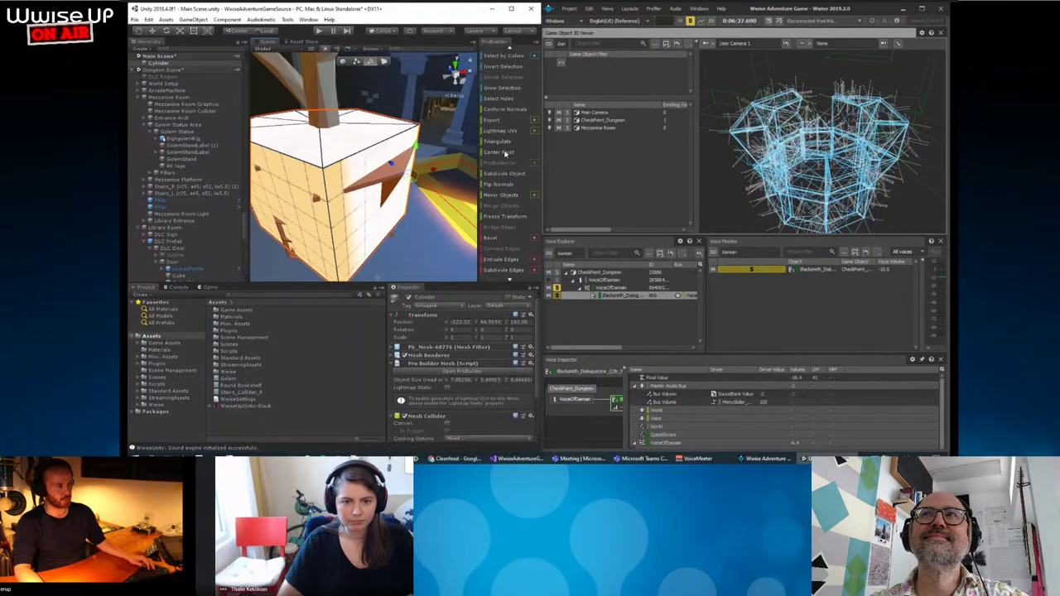
scroll(406, 97, "down", 5)
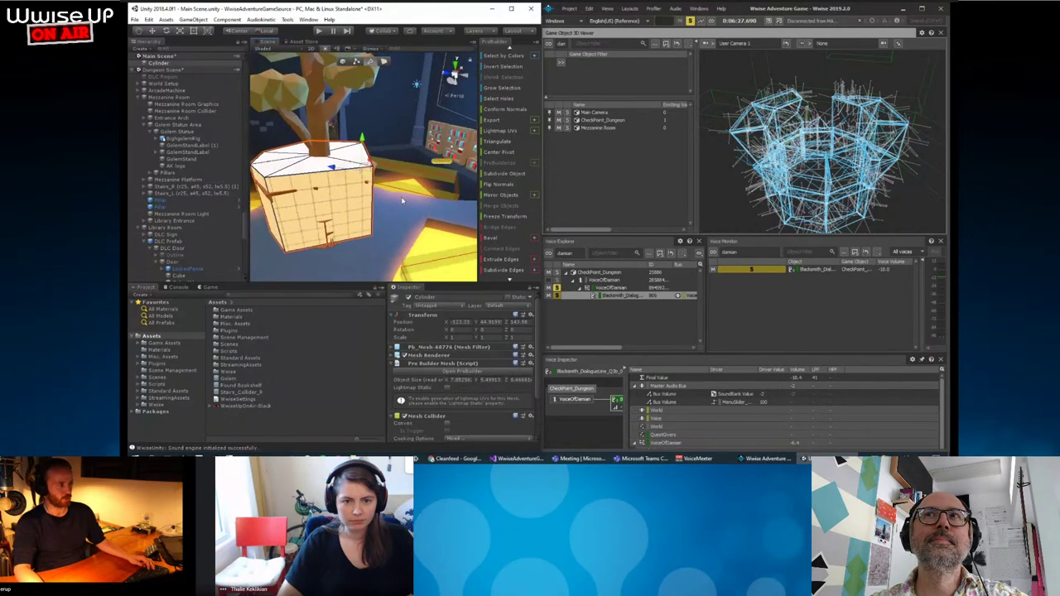
left_click_drag(405, 98, 397, 92, "alt")
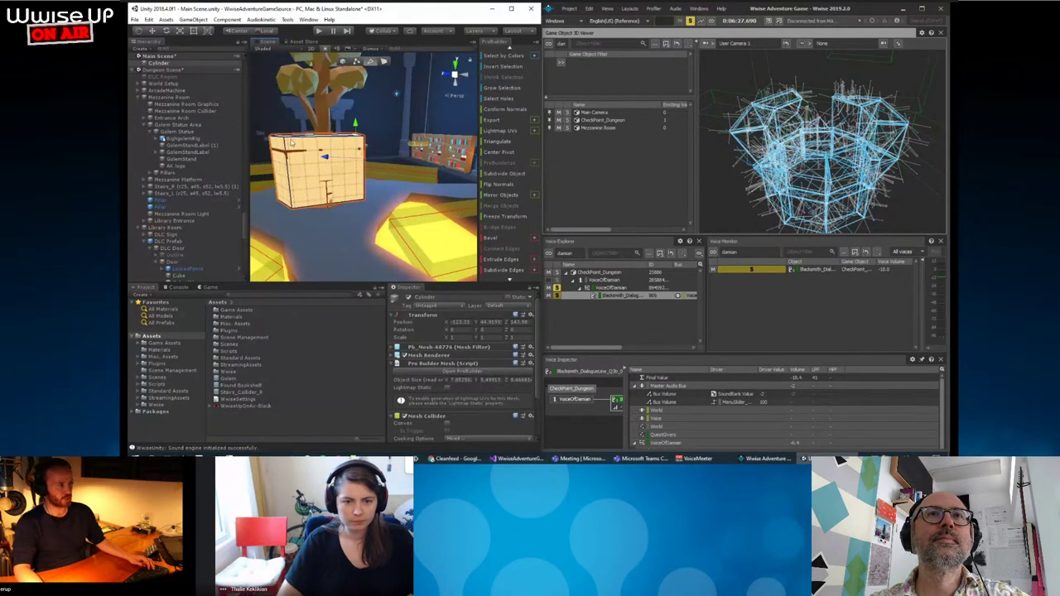
In Vertex mode, scale the bottom vertices inward to taper the cylinder's base.
left_click_drag(291, 143, 403, 103, "alt")
left_click(356, 62)
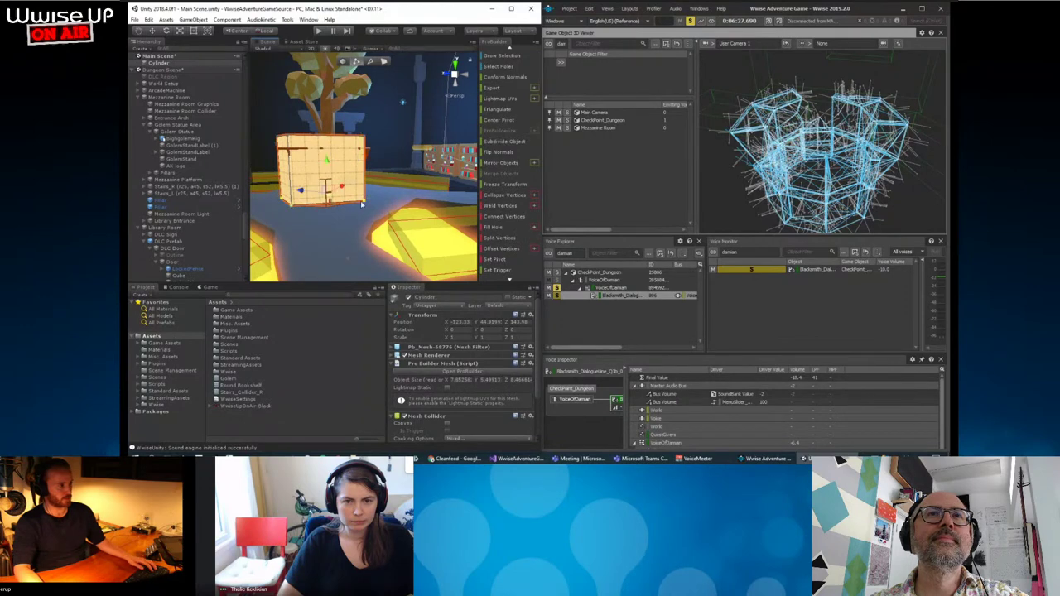
left_click_drag(328, 196, 319, 195)
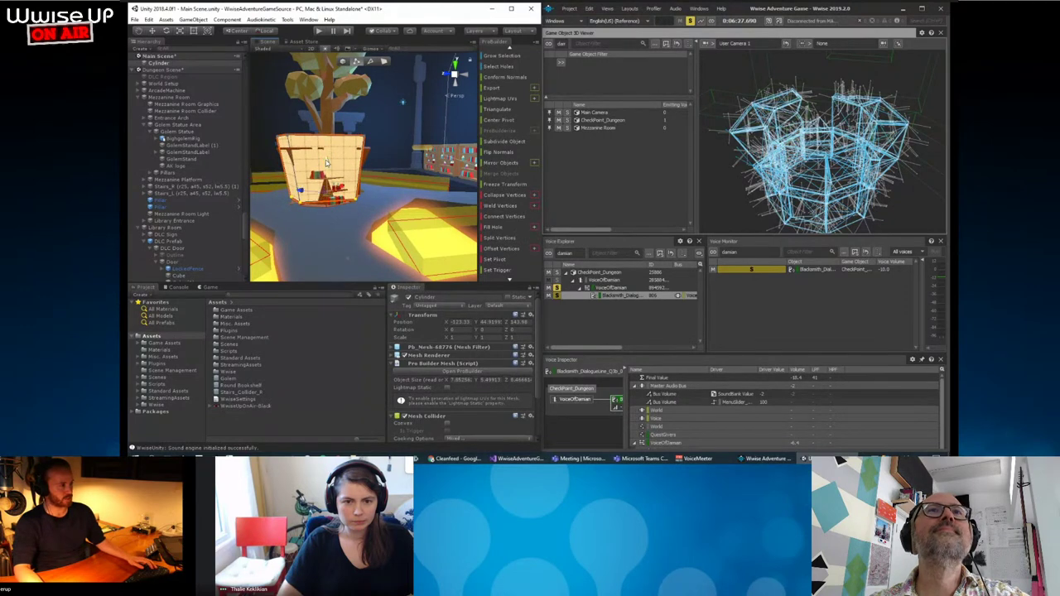
left_click_drag(394, 185, 403, 182, "alt")
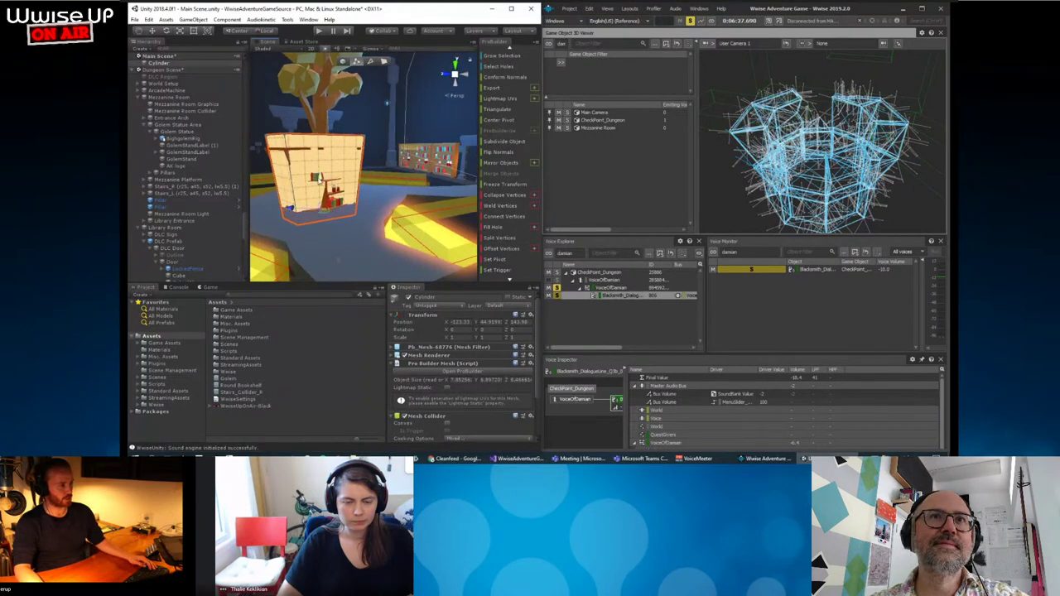
left_click_drag(387, 103, 404, 123, "alt")
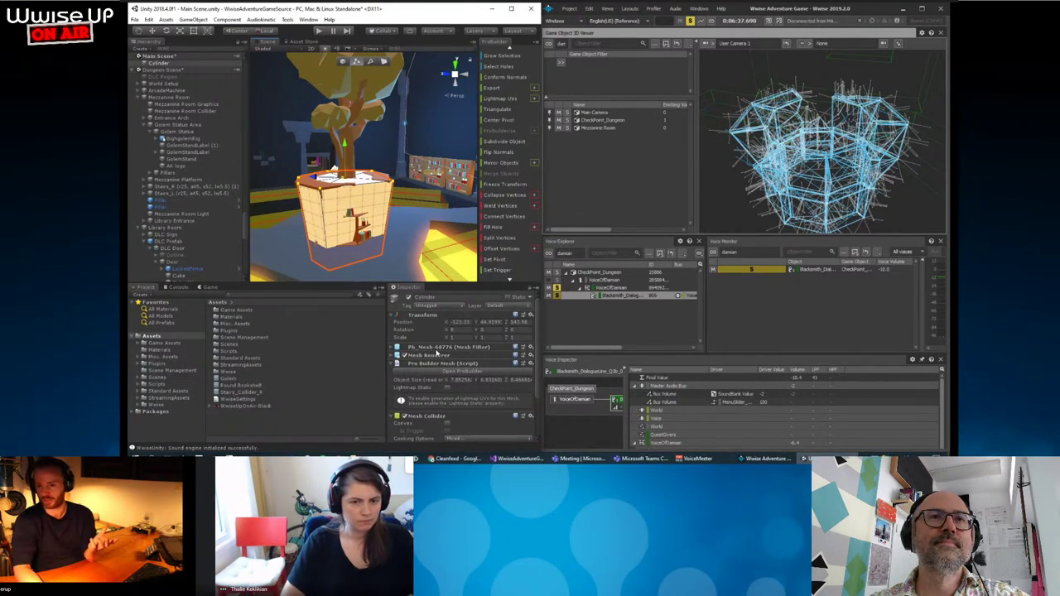
Turn off the cylinder's Mesh Renderer so only its wireframe outline remains.
left_click(404, 356)
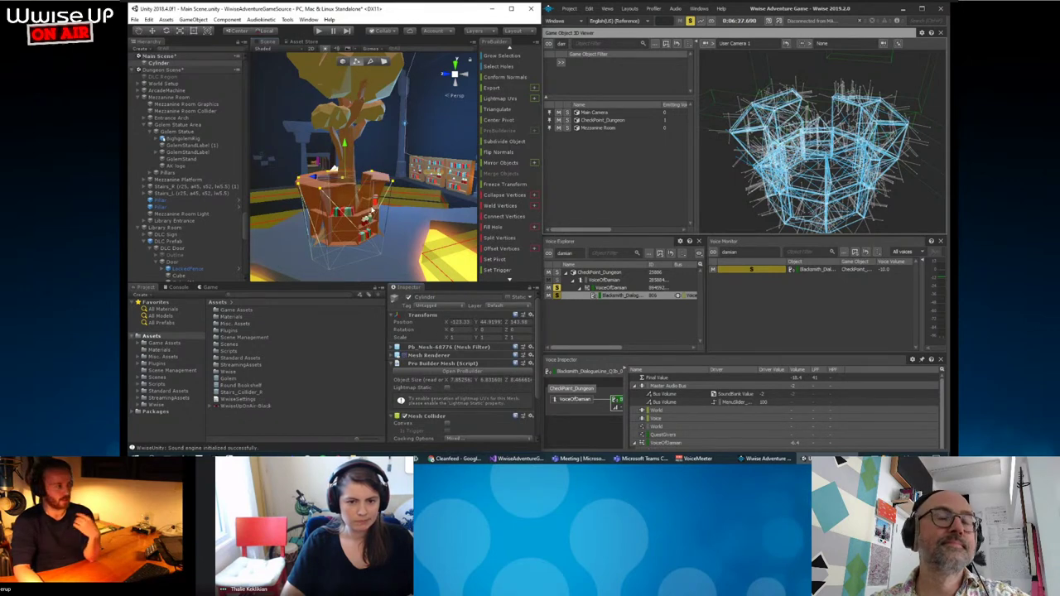
scroll(454, 383, "down", 3)
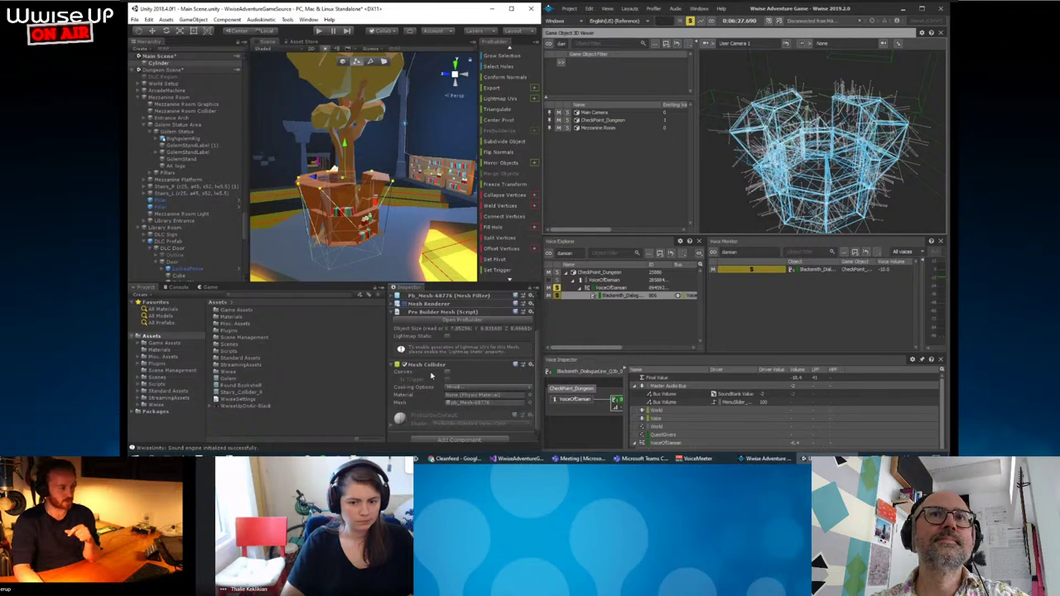
left_click(530, 364)
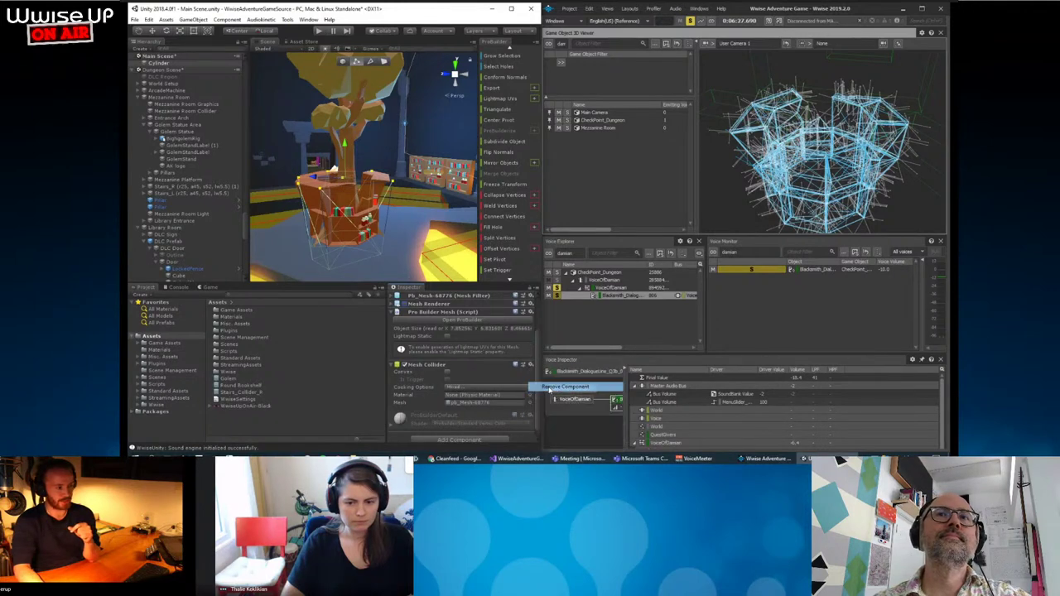
Replace the Mesh Collider with an AkSurfaceReflector component and open AkSurfaceReflector.cs for editing.
left_click(540, 382)
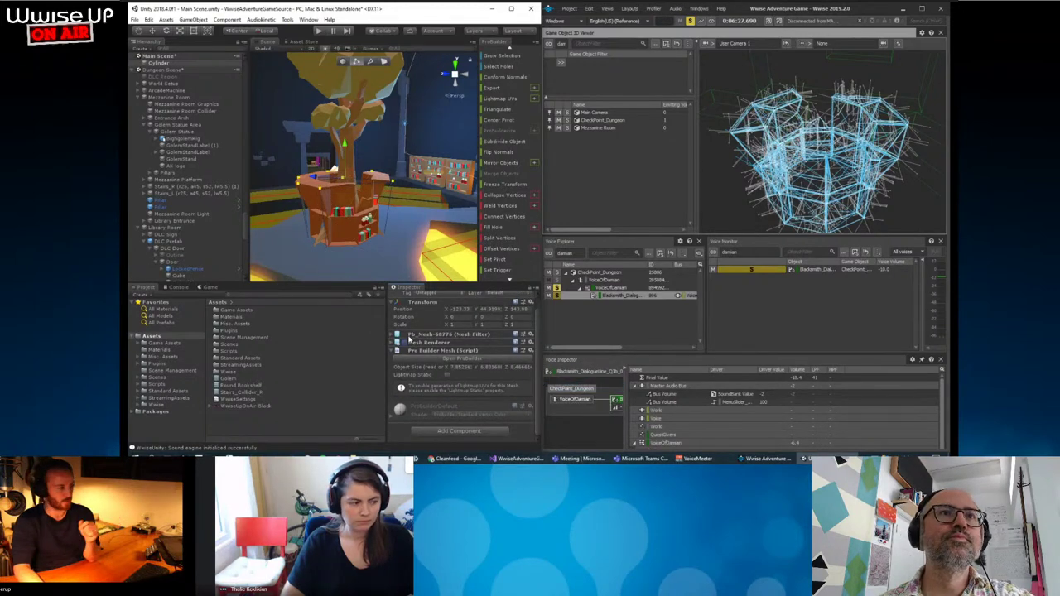
left_click(433, 354)
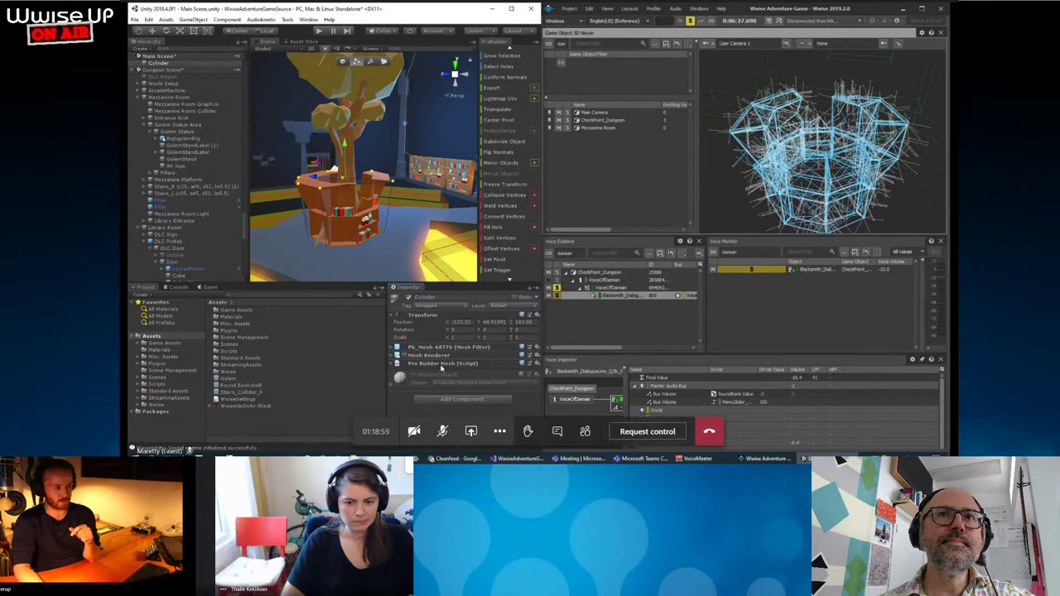
left_click(439, 398)
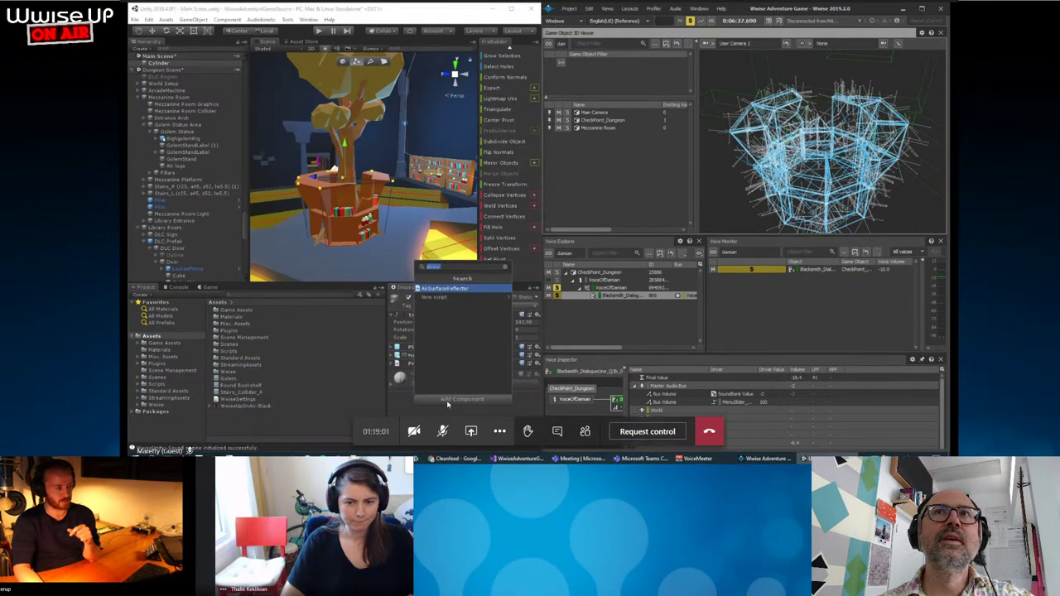
left_click(461, 289)
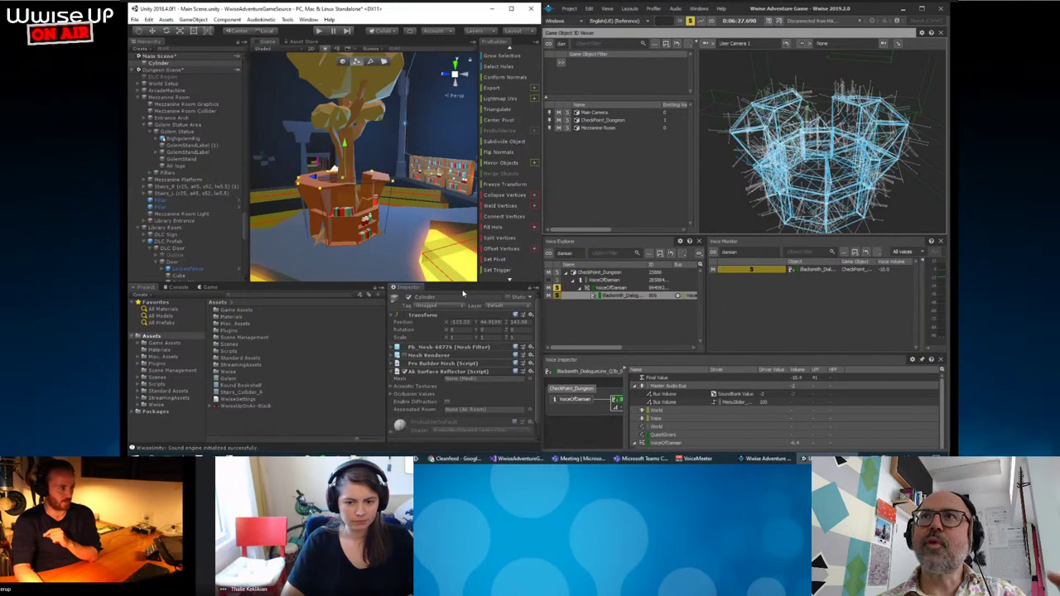
left_click(525, 374)
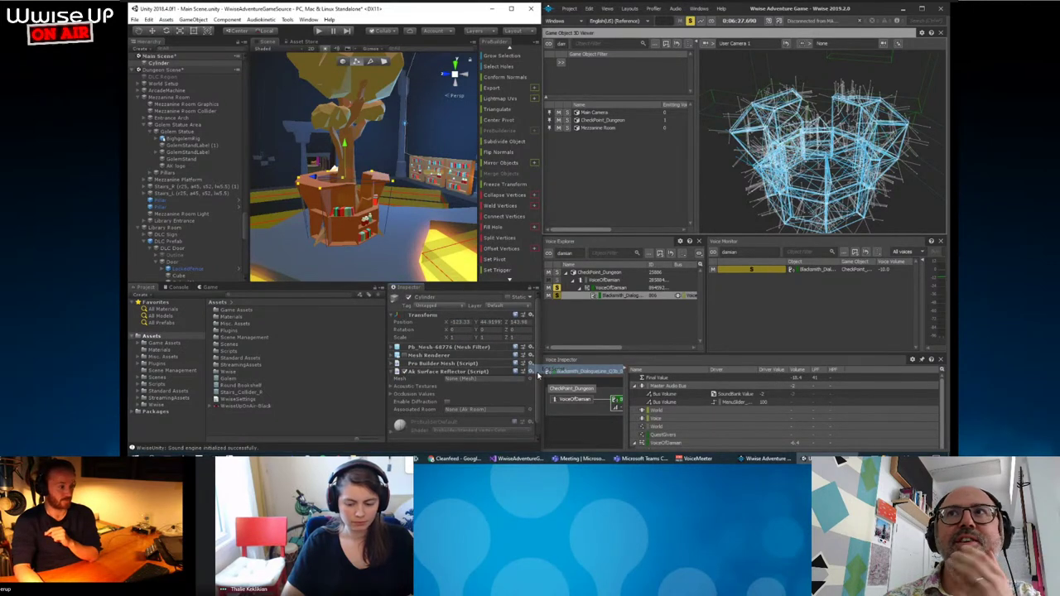
left_click(553, 368)
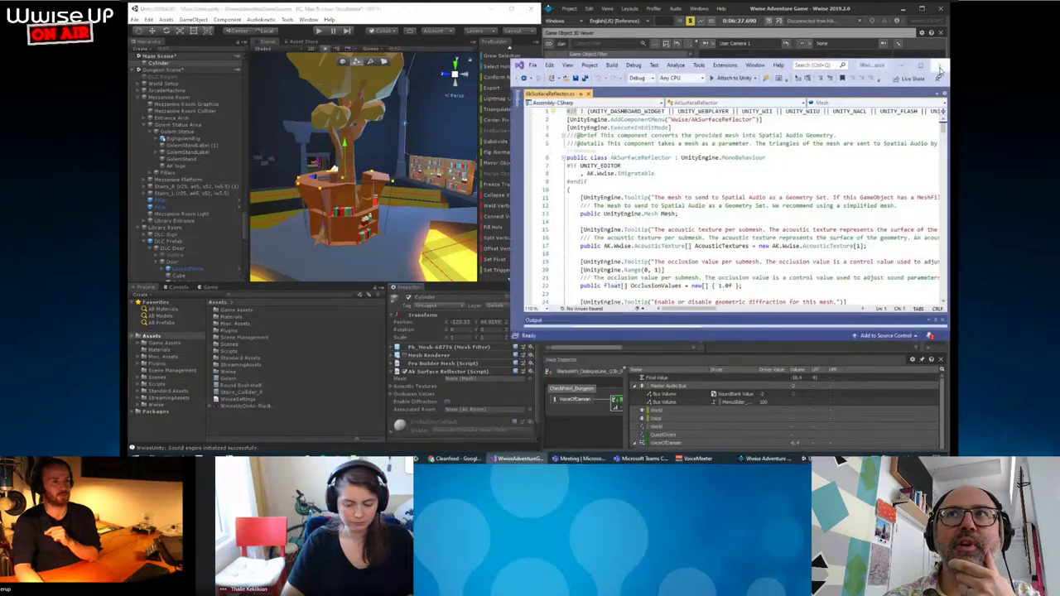
Dismiss the AkSurfaceReflector.cs script in Visual Studio and return to Unity.
left_click(513, 382)
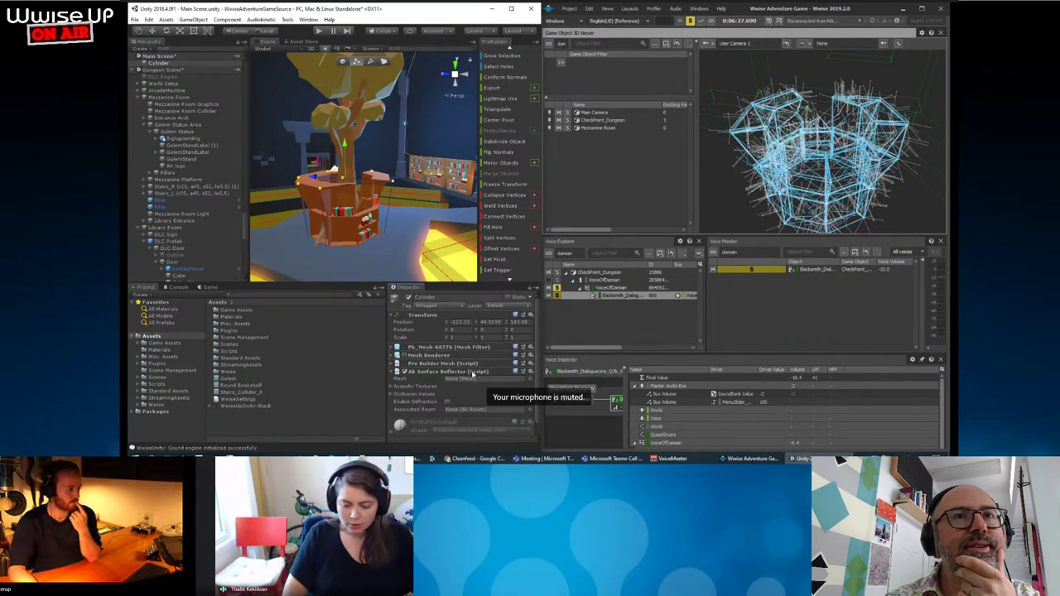
Check the Ak Surface Reflector options unchanged, then return ProBuilder to whole-object mode.
left_click(429, 372)
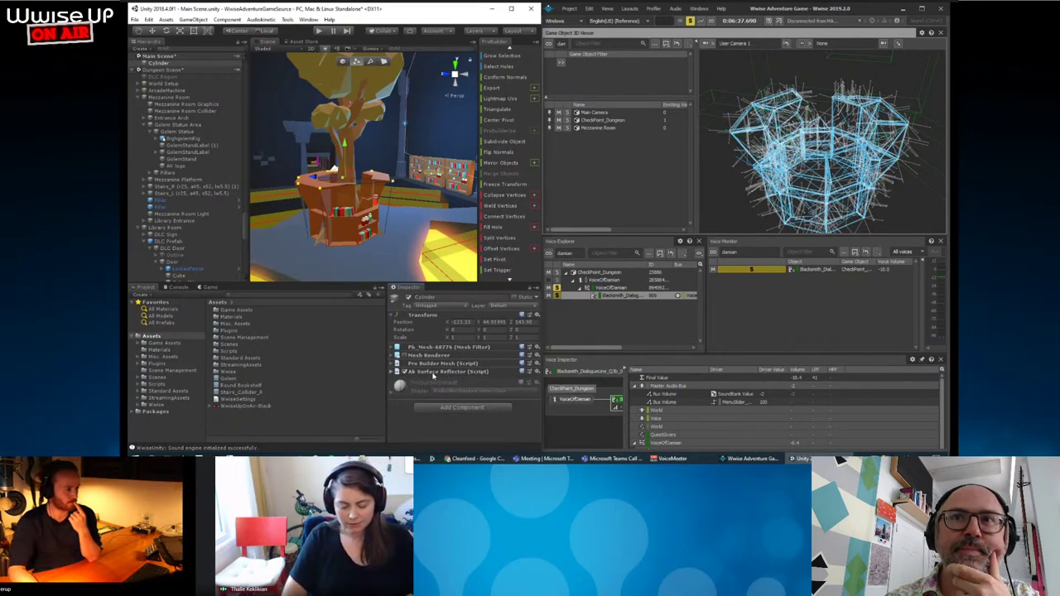
left_click(433, 372)
left_click(533, 372)
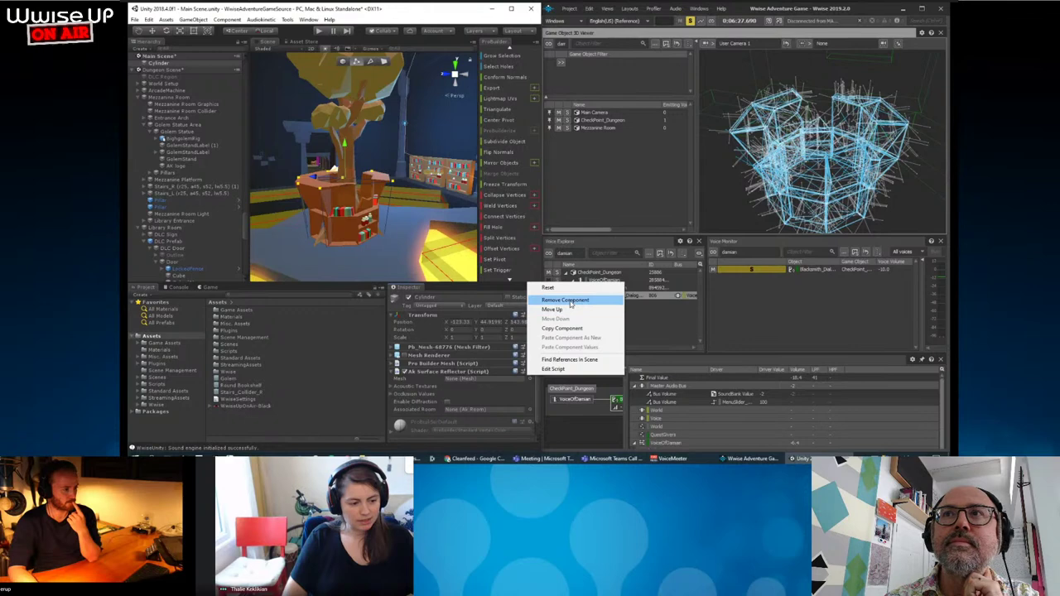
left_click(473, 371)
scroll(480, 375, "down", 1)
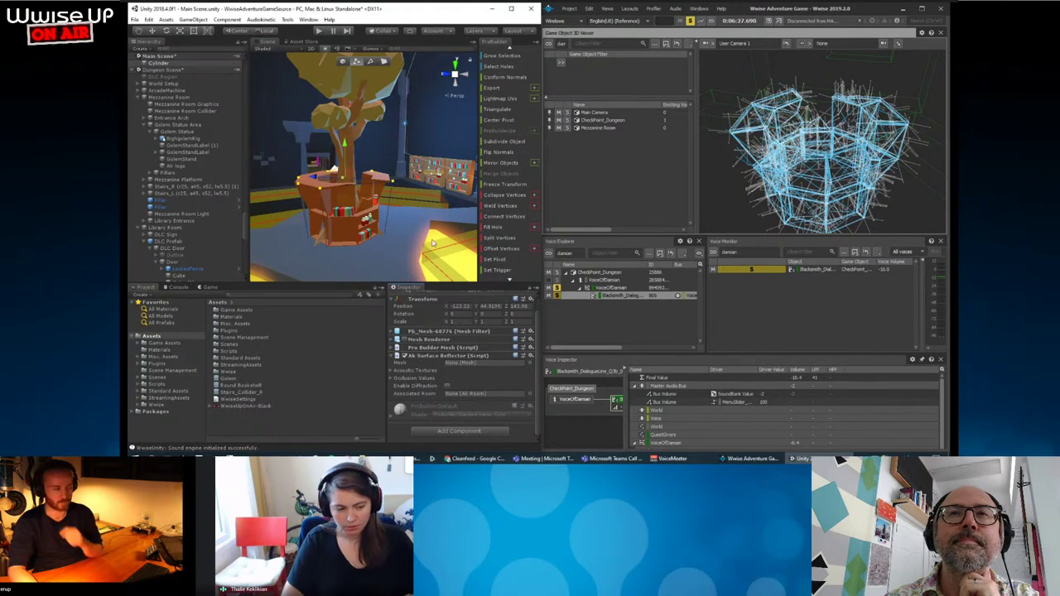
key("Escape")
mouse_move(432, 243)
left_mouse_down("alt")
mouse_move(405, 194)
mouse_move(380, 202)
left_mouse_up("alt")
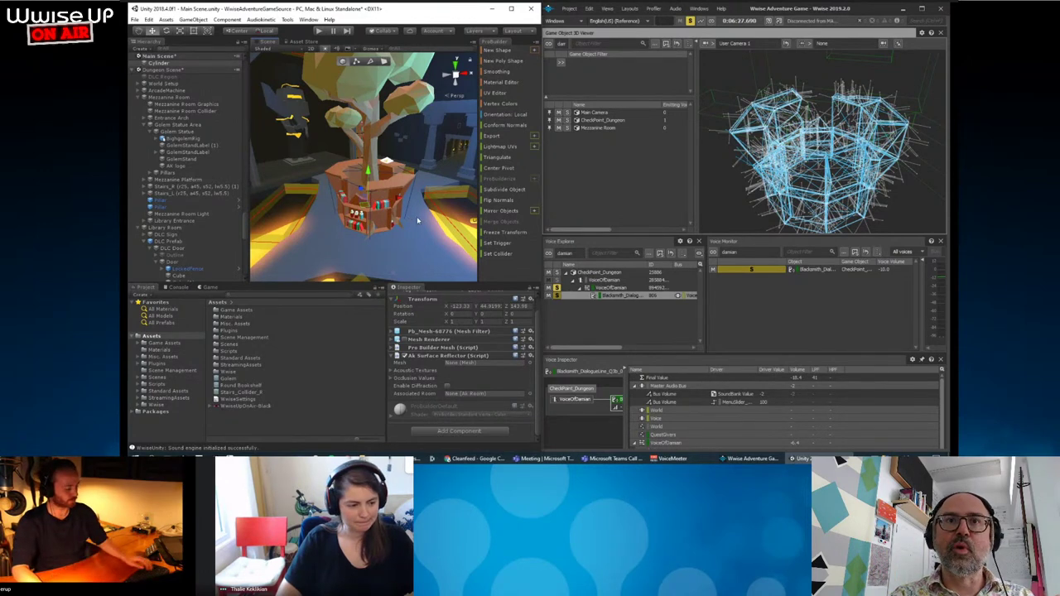
Select edges on the upper and lower cylinder and subdivide the cylinder mesh.
mouse_move(418, 221)
left_mouse_down("alt")
mouse_move(494, 242)
mouse_move(368, 39)
left_mouse_up("alt")
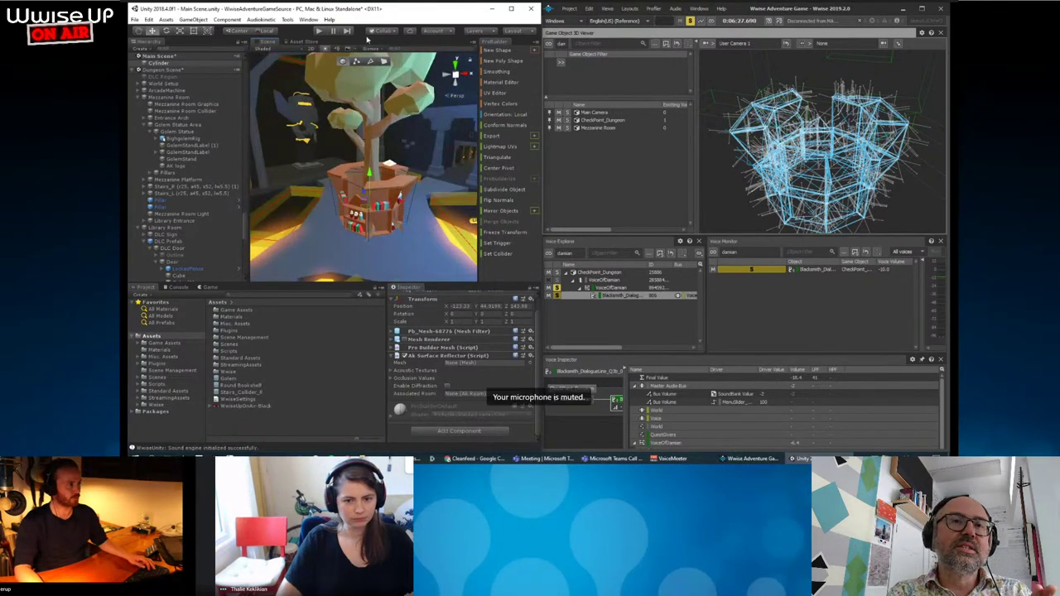
left_click(370, 62)
left_click(394, 189)
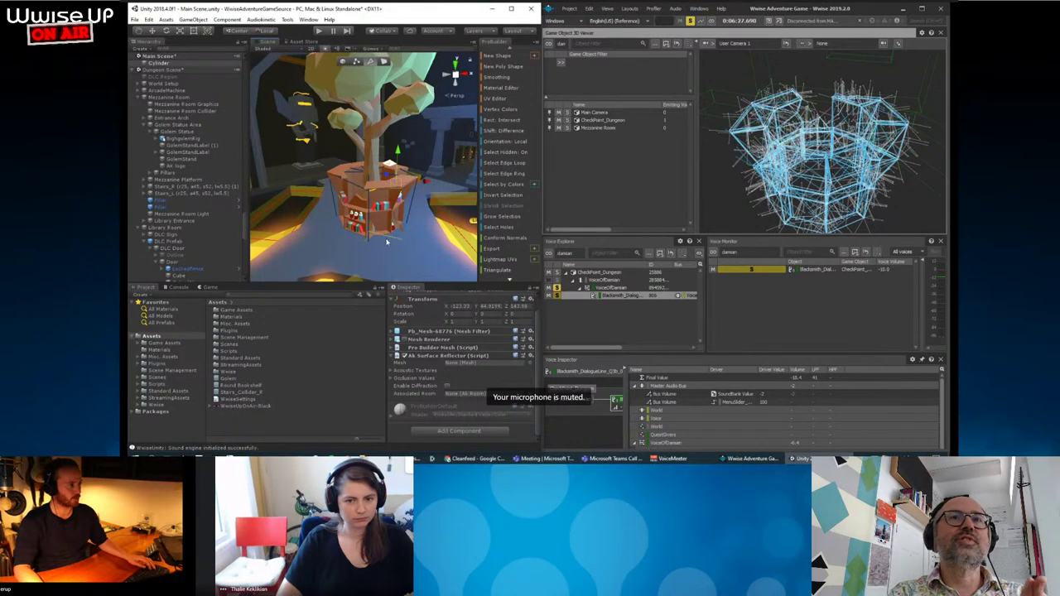
left_click(404, 235)
scroll(500, 214, "down", 2)
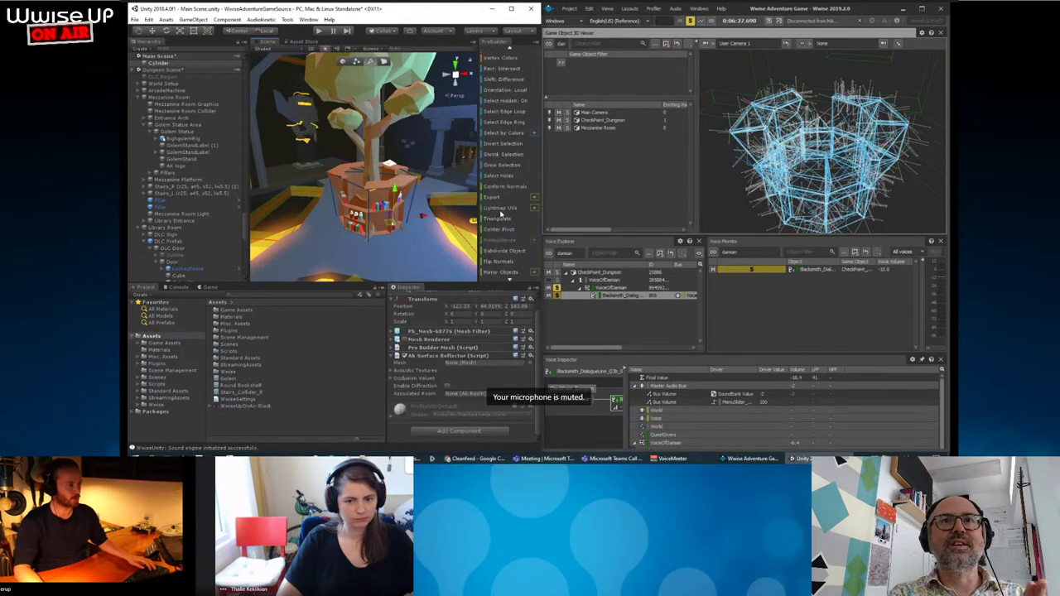
scroll(512, 222, "down", 2)
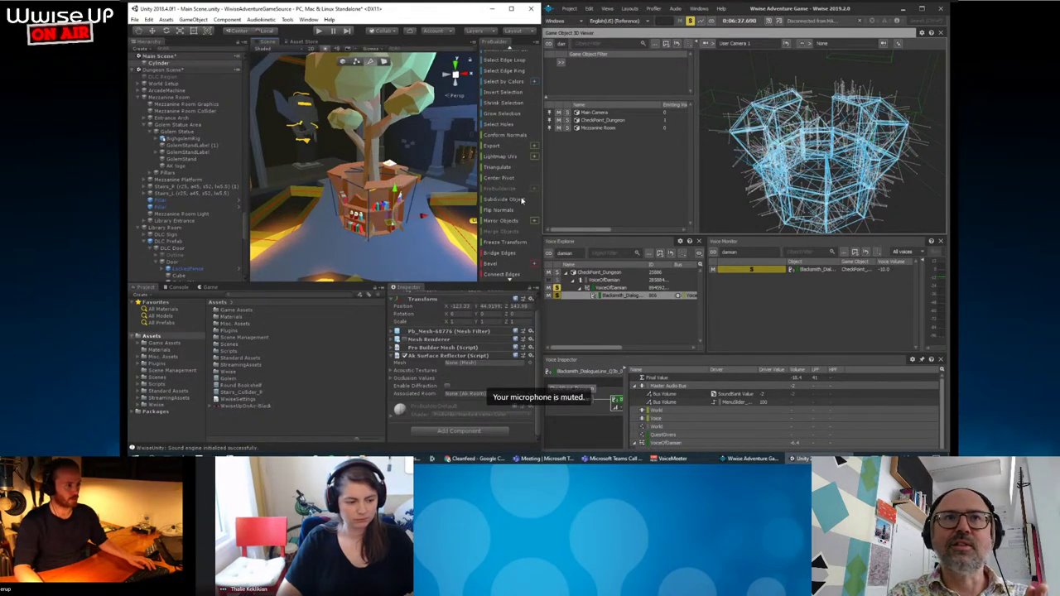
left_click(520, 201)
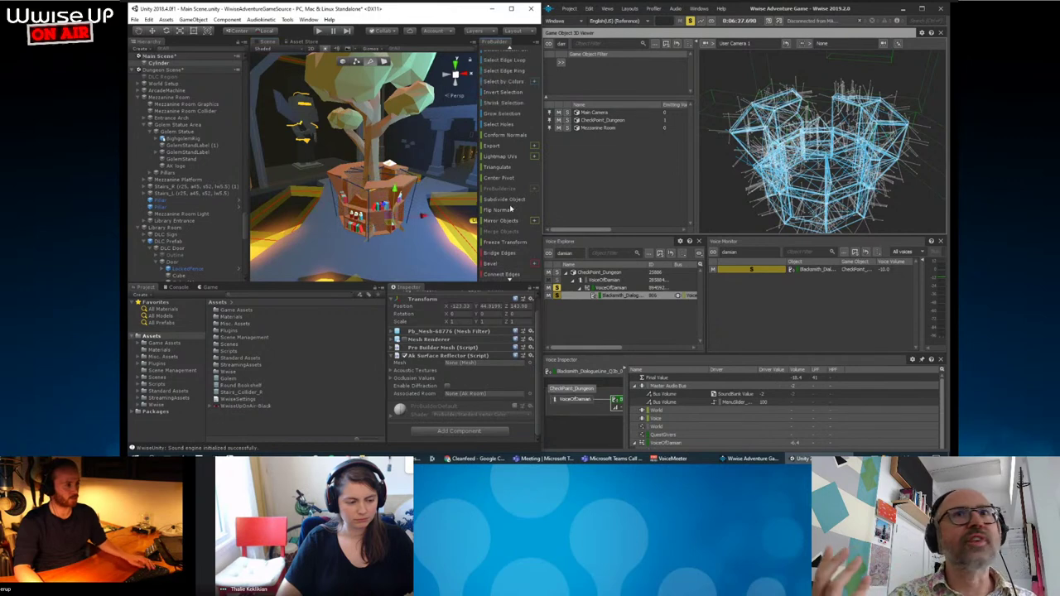
Switch to Vertex mode and select the Round Bookshelf to show its components.
scroll(505, 228, "down", 3)
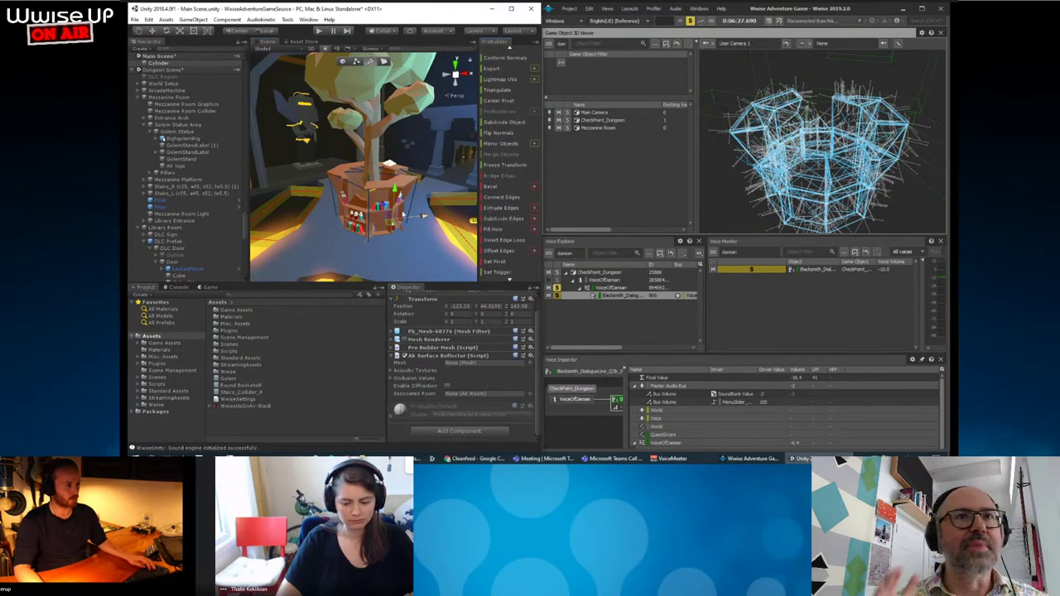
left_click(357, 61)
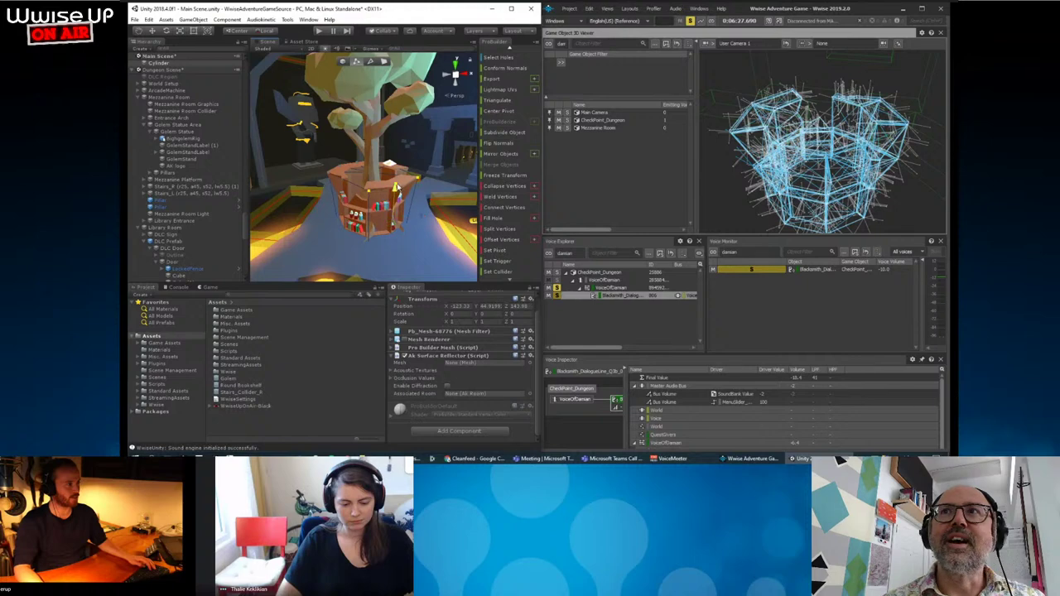
left_click(432, 174)
Browse the Hierarchy past Round Bookshelf, DLC Region and ArcadeMachine to select Cylinder.
left_click(403, 188)
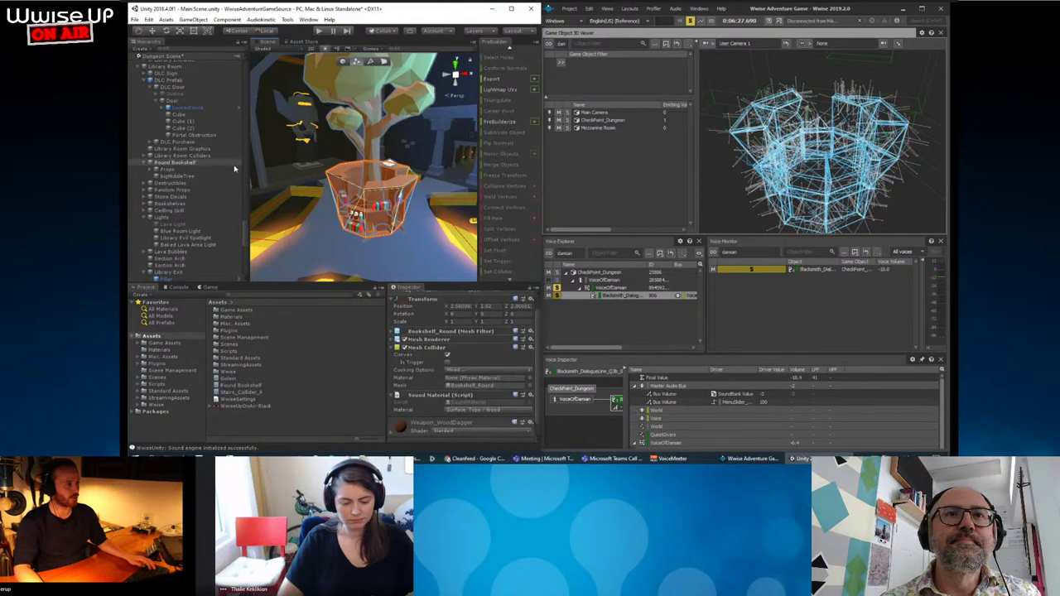
left_click(186, 176)
left_click(195, 163)
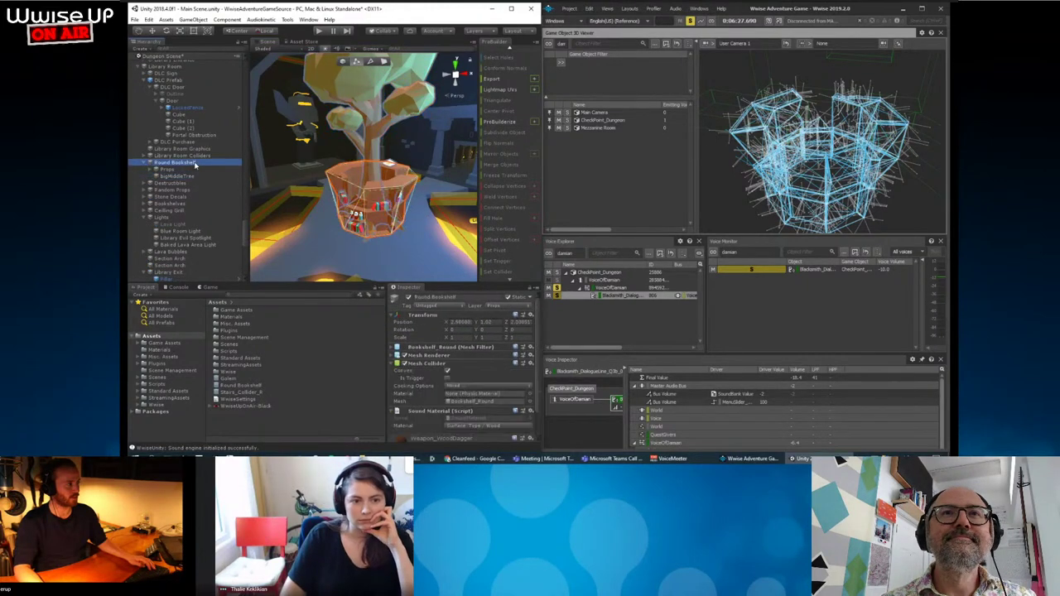
scroll(184, 99, "up", 5)
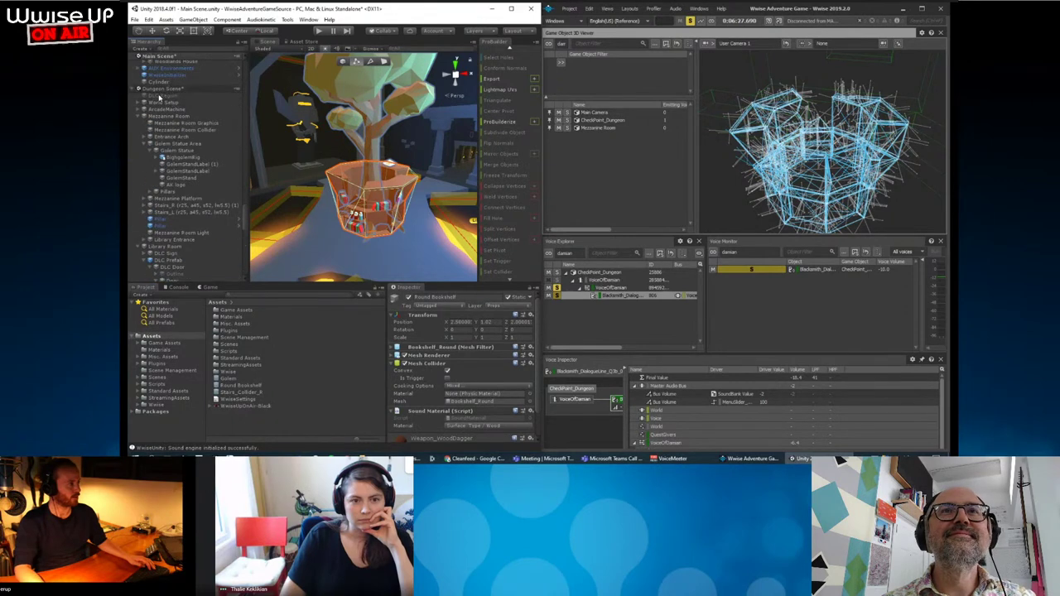
left_click(166, 96)
left_click(168, 110)
scroll(168, 110, "up", 3)
left_click(167, 185)
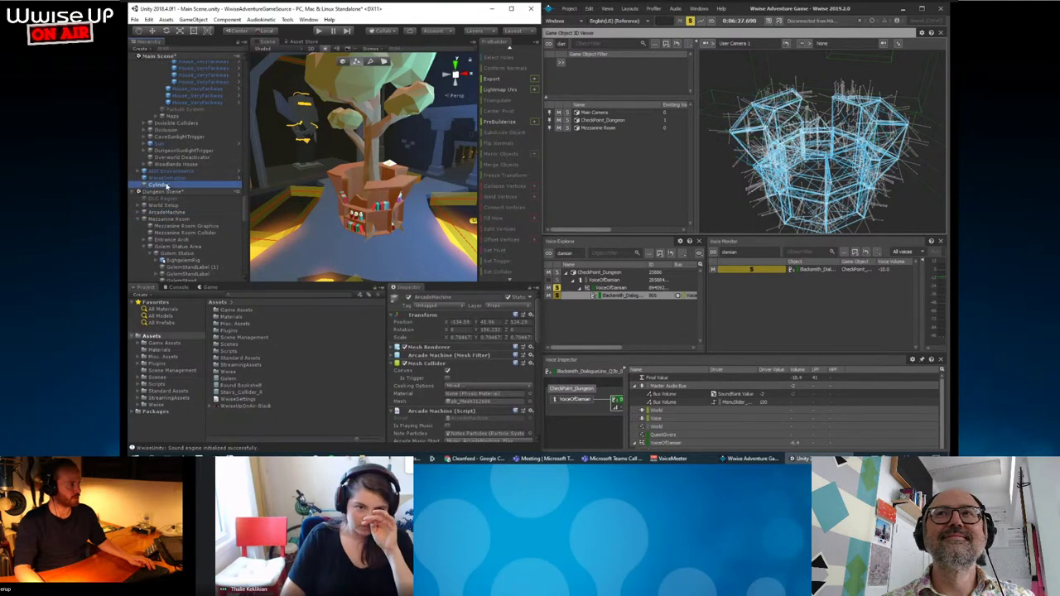
Select the cylinder's lower vertices, zoom in close, switch to Edge mode and reselect Cylinder.
left_click(388, 250)
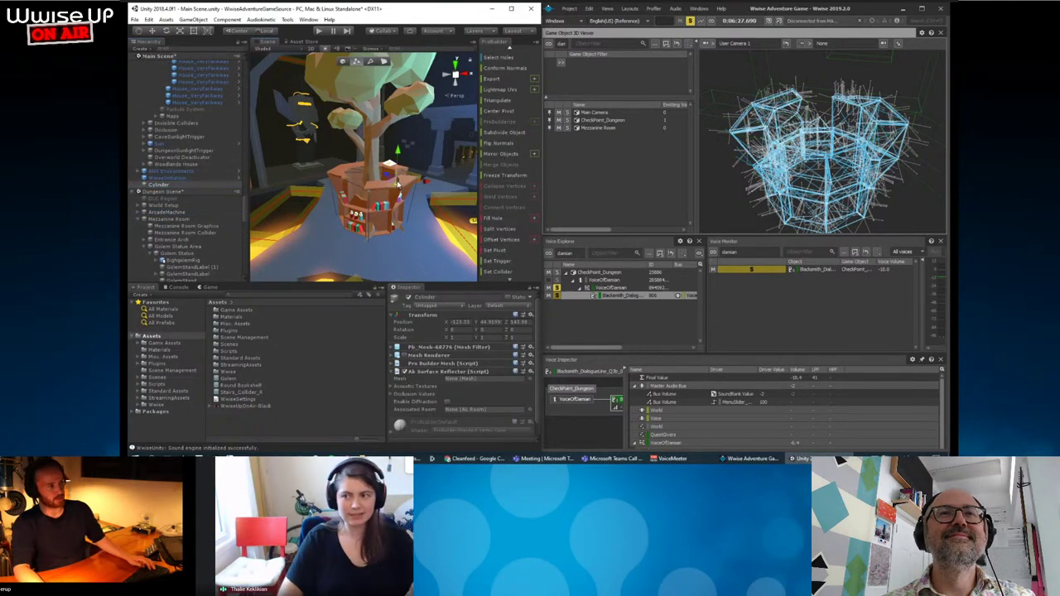
left_click(389, 250)
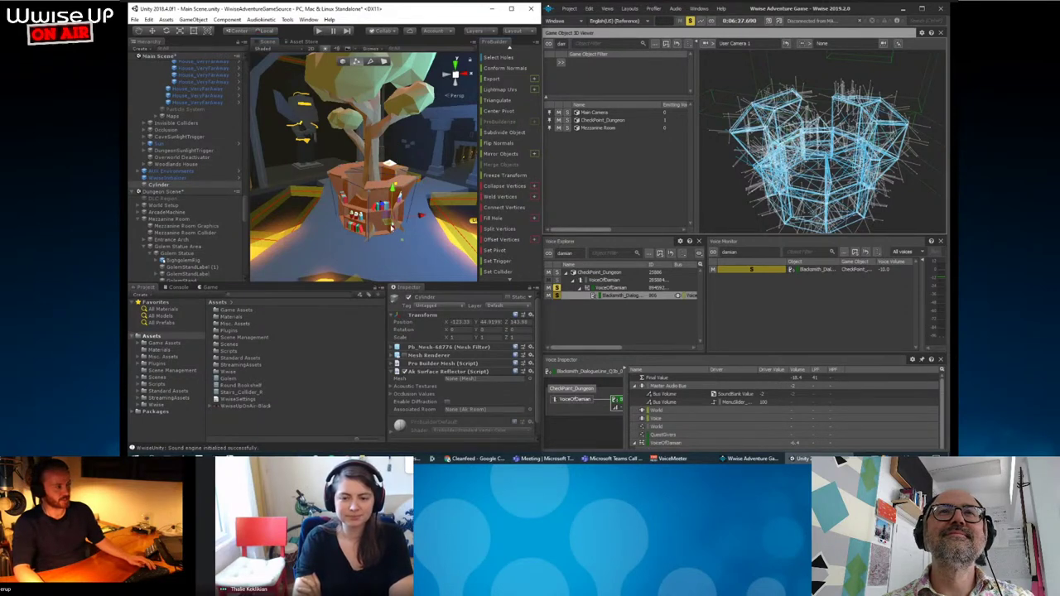
mouse_move(372, 225)
left_mouse_down("alt")
mouse_move(384, 63)
mouse_move(381, 205)
mouse_move(365, 171)
left_mouse_up("alt")
left_click(371, 63)
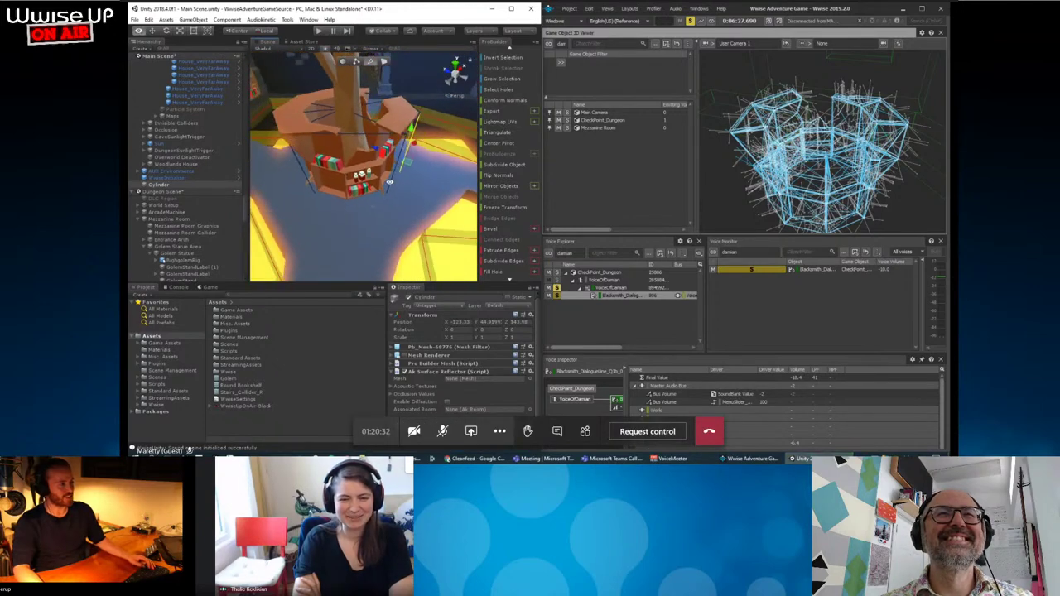
left_click(161, 185)
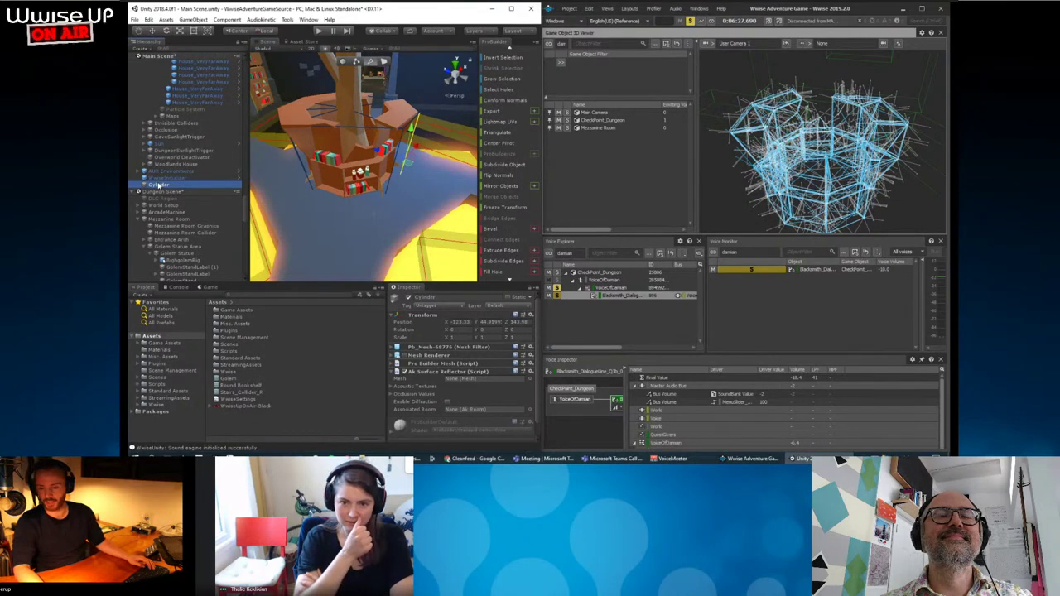
scroll(186, 165, "up", 5)
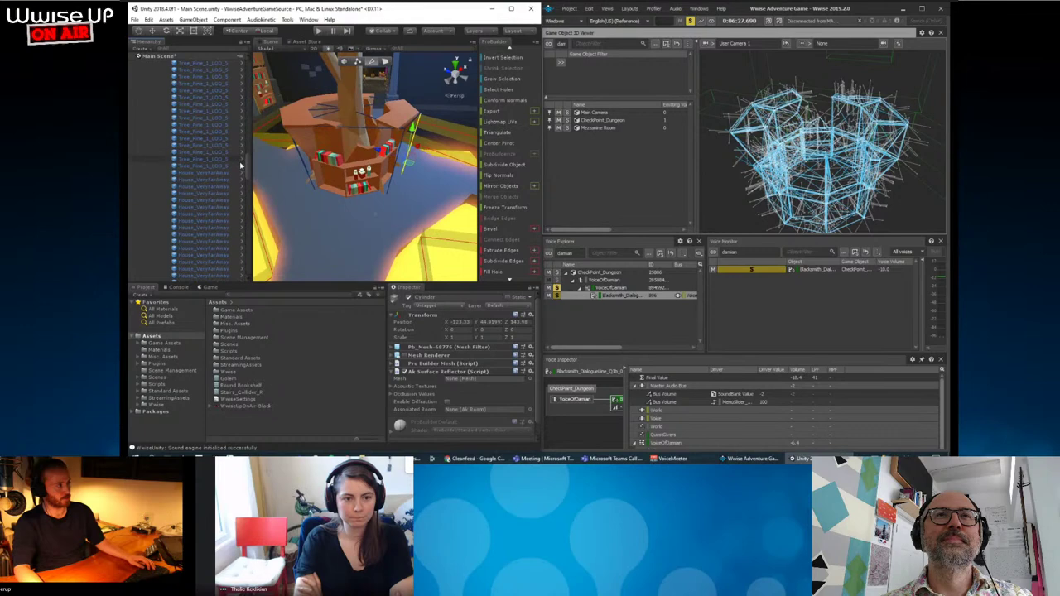
scroll(168, 221, "up", 10)
scroll(165, 228, "down", 4)
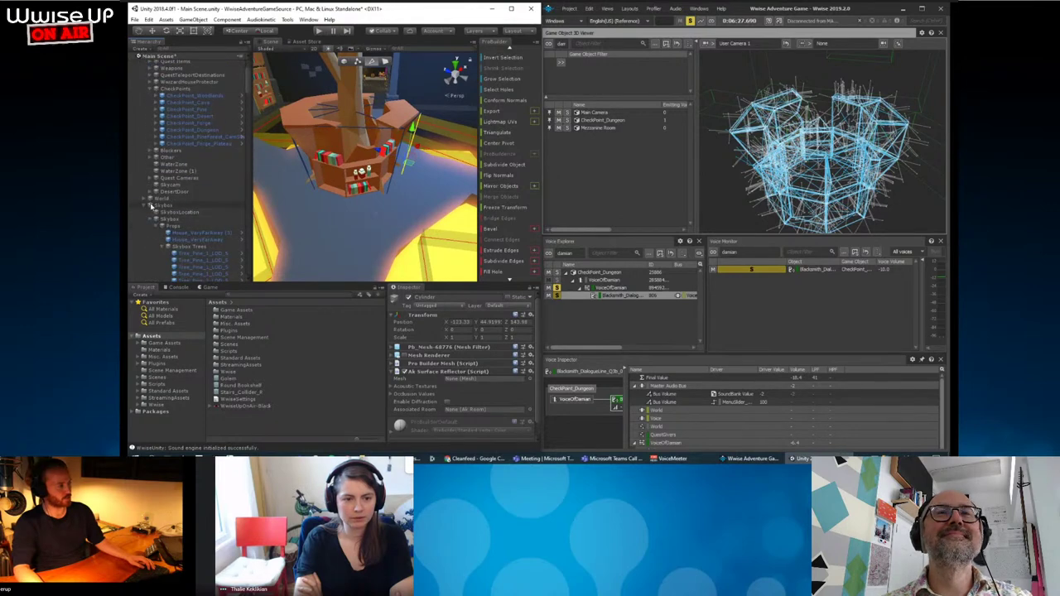
scroll(147, 124, "up", 4)
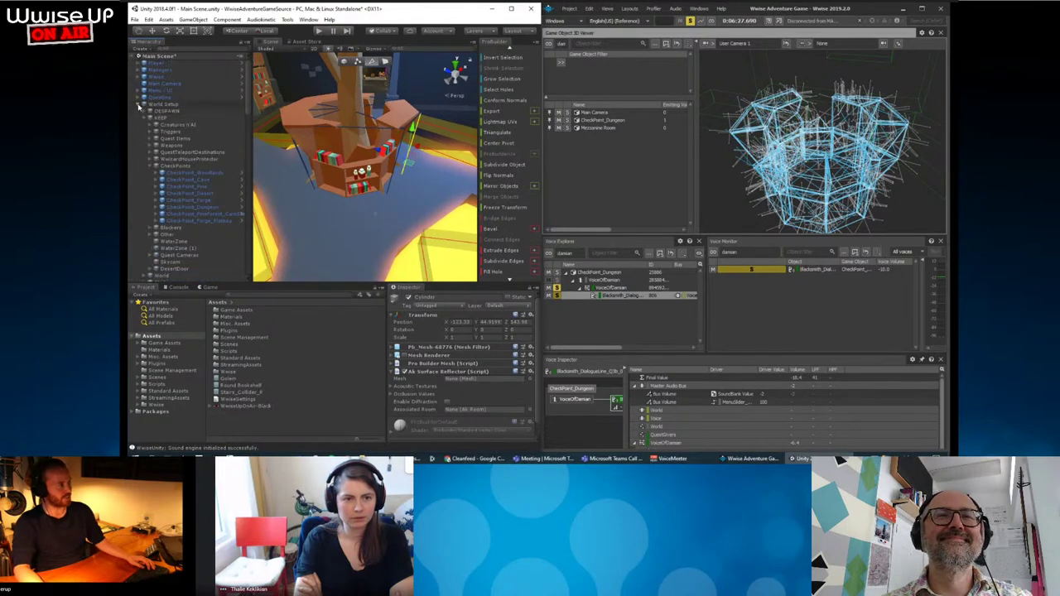
Collapse World Setup and drag the Cylinder under Round Bookshelf in the Dungeon Scene hierarchy.
left_click(139, 106)
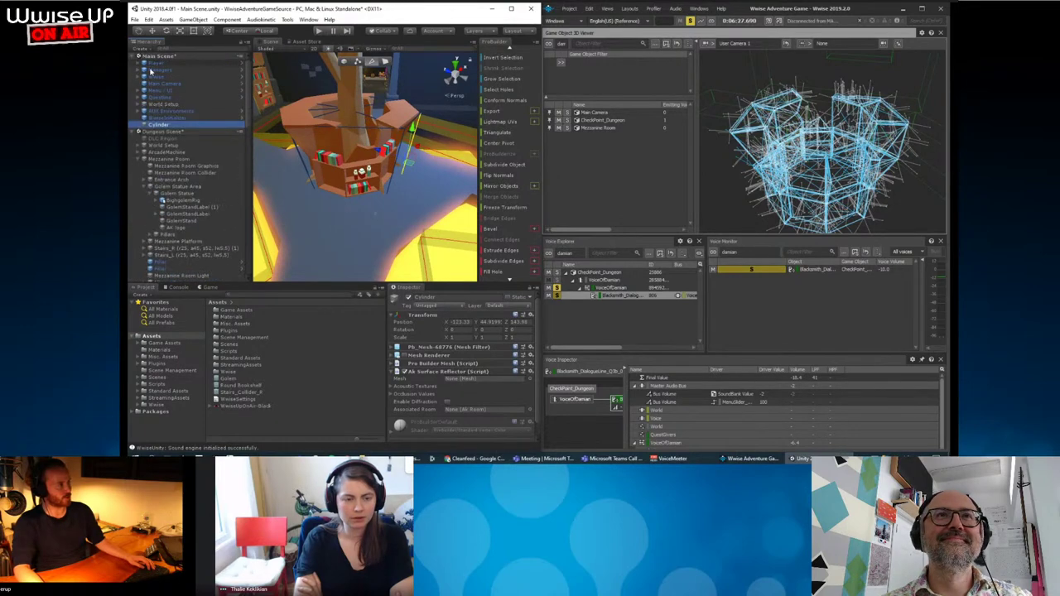
left_click(164, 129)
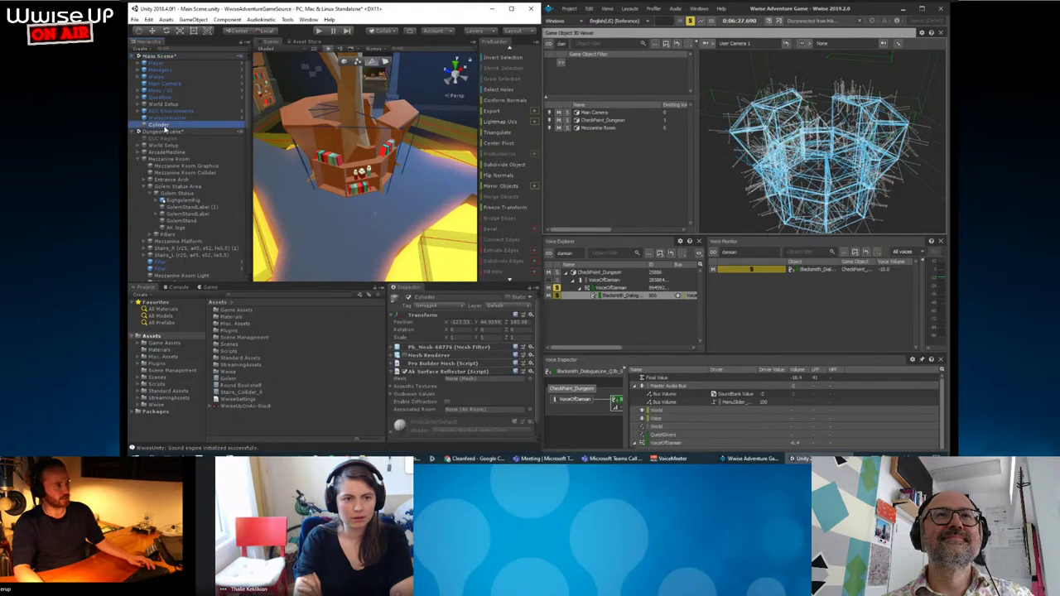
left_click_drag(170, 146, 170, 141)
double_click(160, 137)
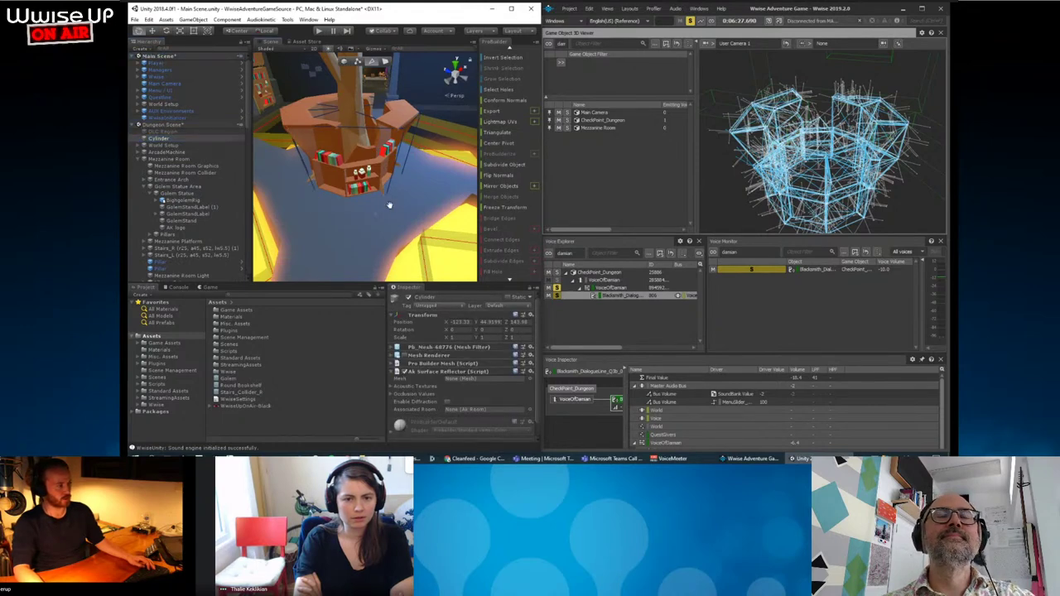
left_click(160, 139)
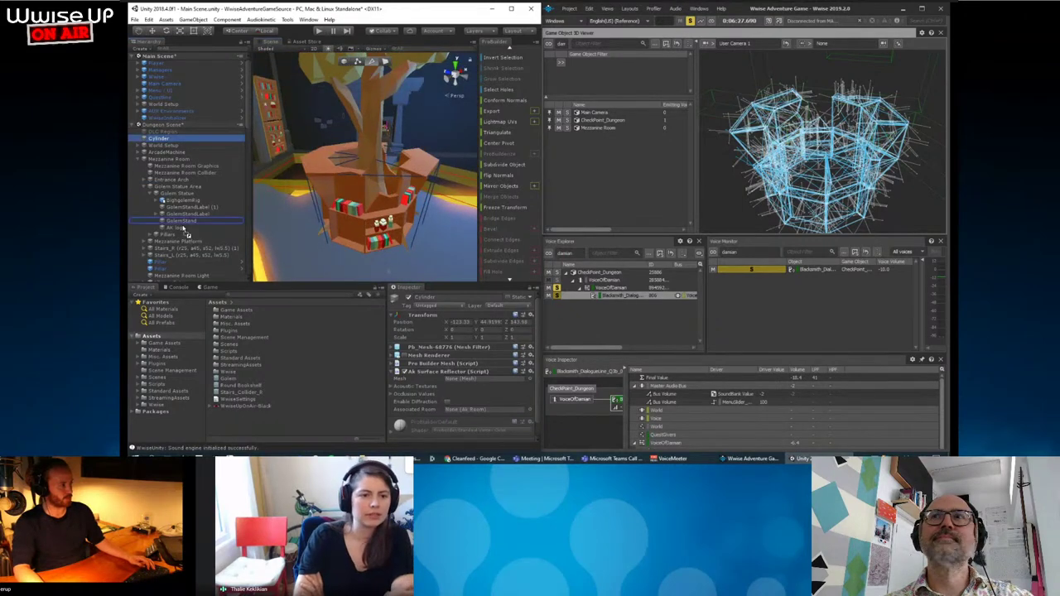
left_click_drag(190, 255, 196, 273)
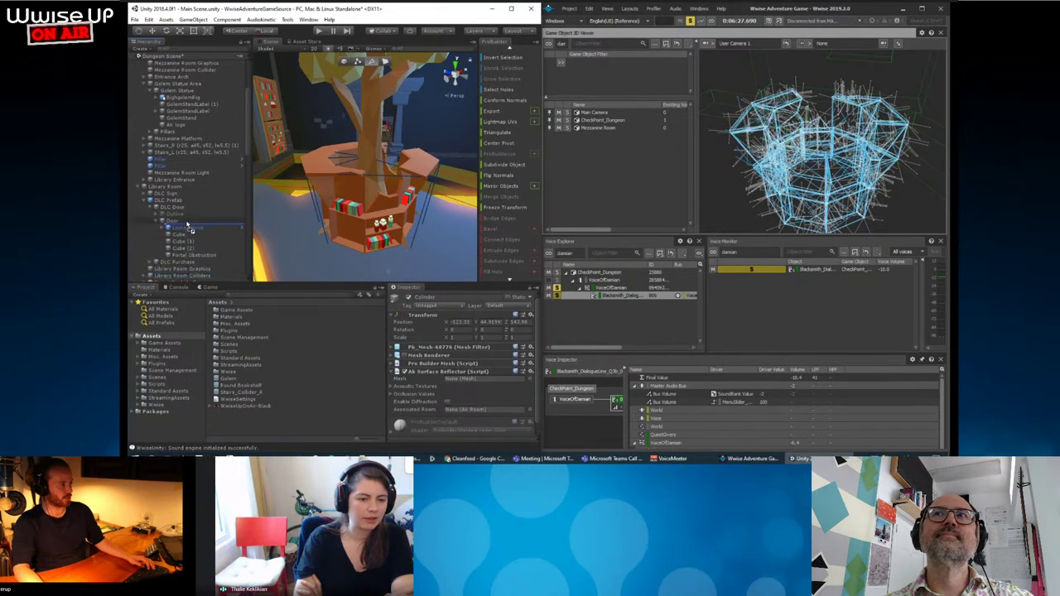
mouse_move(188, 225)
left_mouse_down()
mouse_move(176, 220)
mouse_move(179, 190)
left_mouse_up()
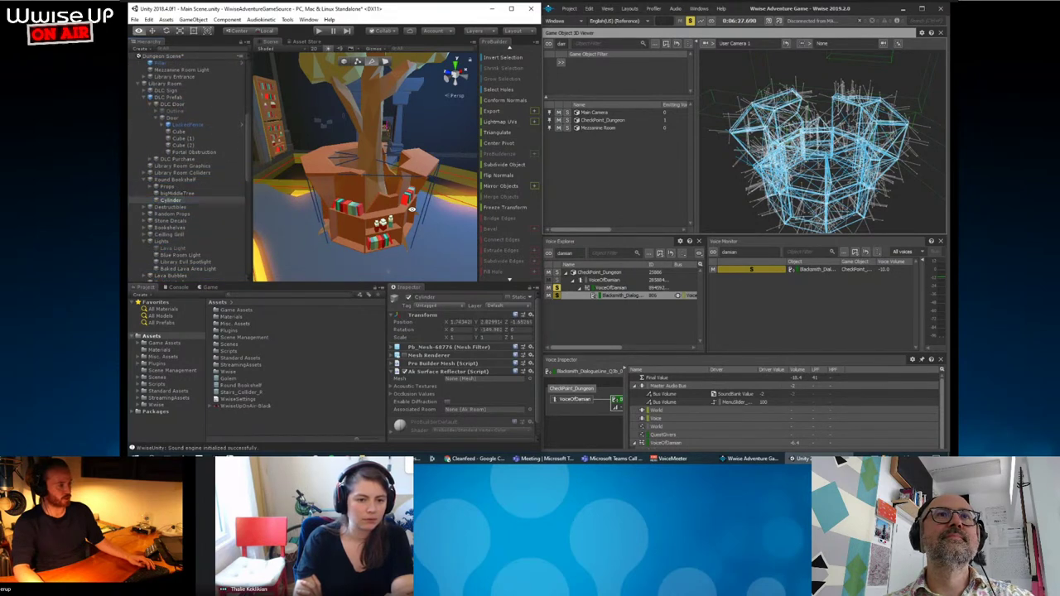
mouse_move(332, 217)
left_mouse_down("alt")
mouse_move(404, 226)
mouse_move(393, 103)
left_mouse_up("alt")
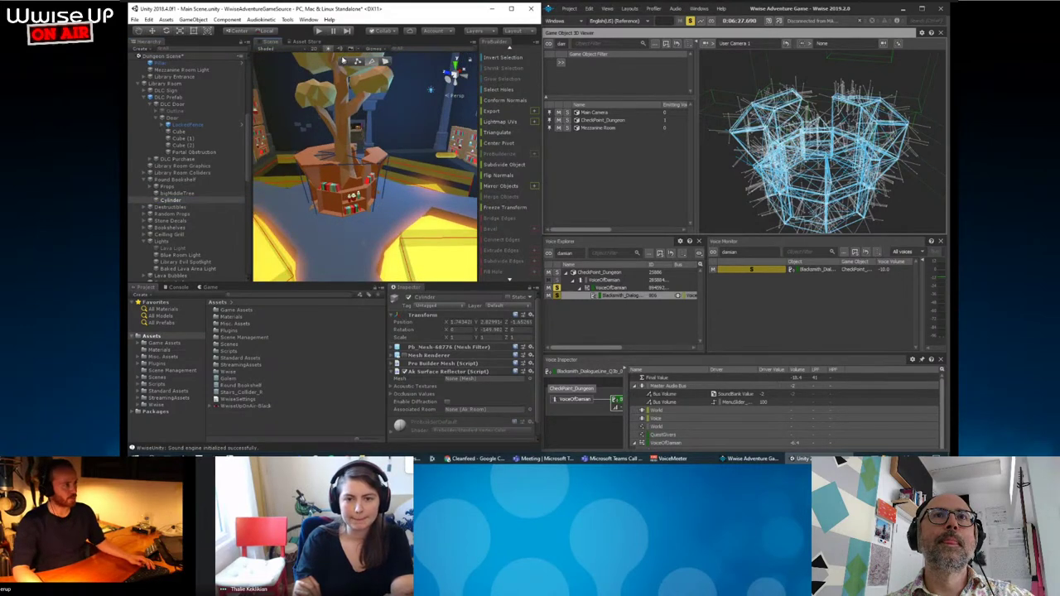
Return to object mode and tick Enable Diffraction on the Cylinder's Ak Surface Reflector.
left_click(343, 61)
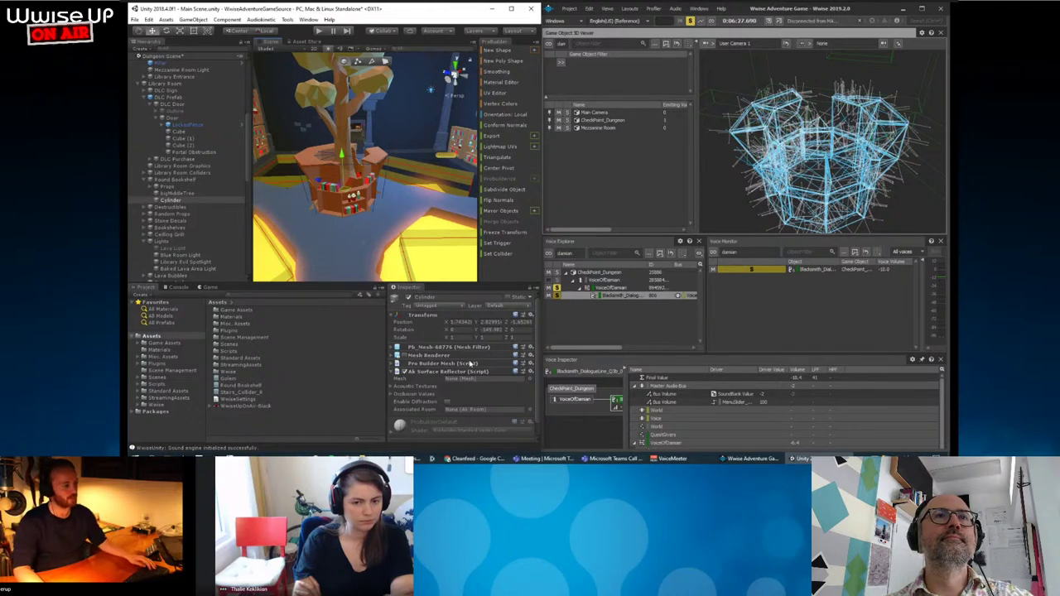
scroll(425, 412, "down", 1)
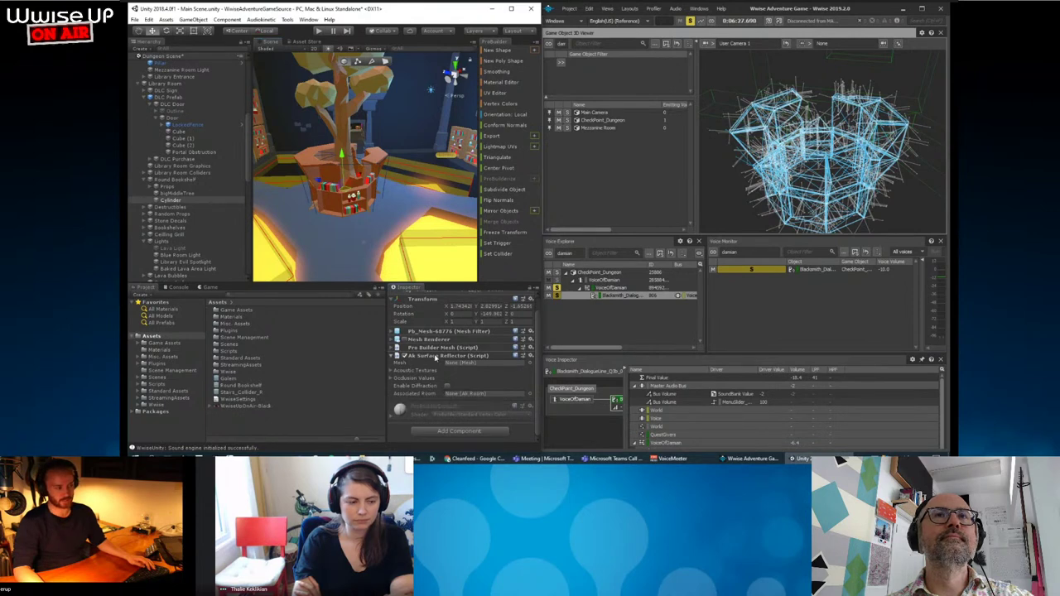
left_click(438, 370)
left_click(438, 374)
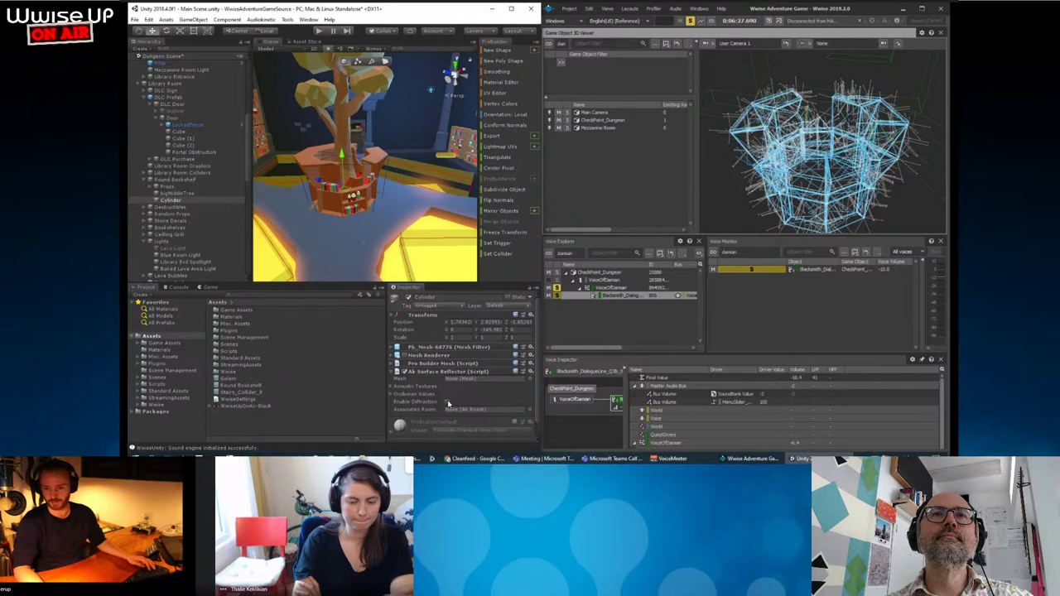
left_click(448, 402)
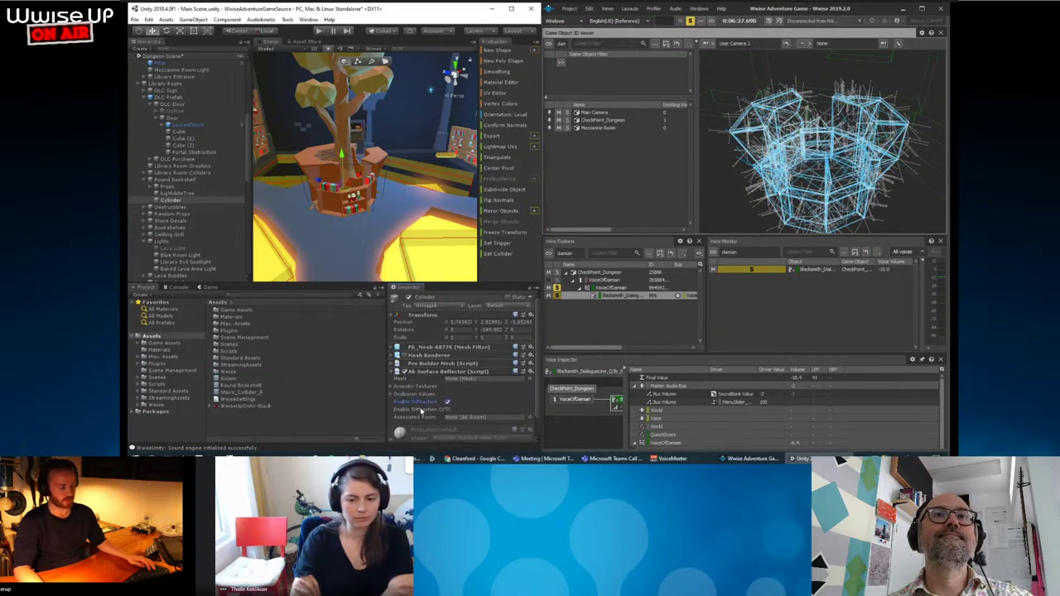
Widen the Inspector labels and expand Mesh Renderer and Mesh Filter to see the cylinder's mesh.
left_click_drag(389, 405, 314, 405)
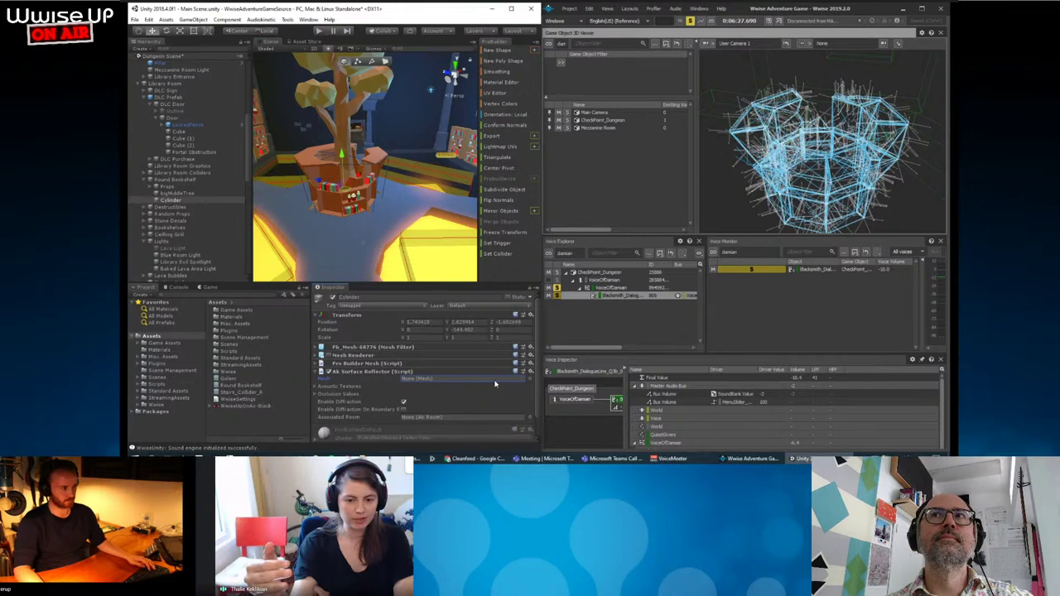
left_click(396, 357)
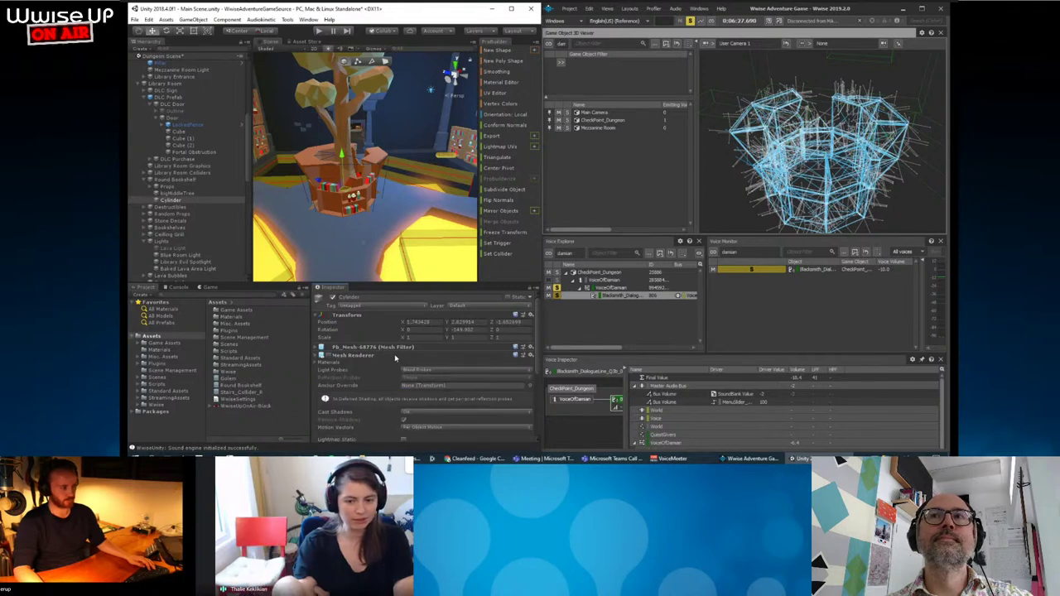
left_click(374, 356)
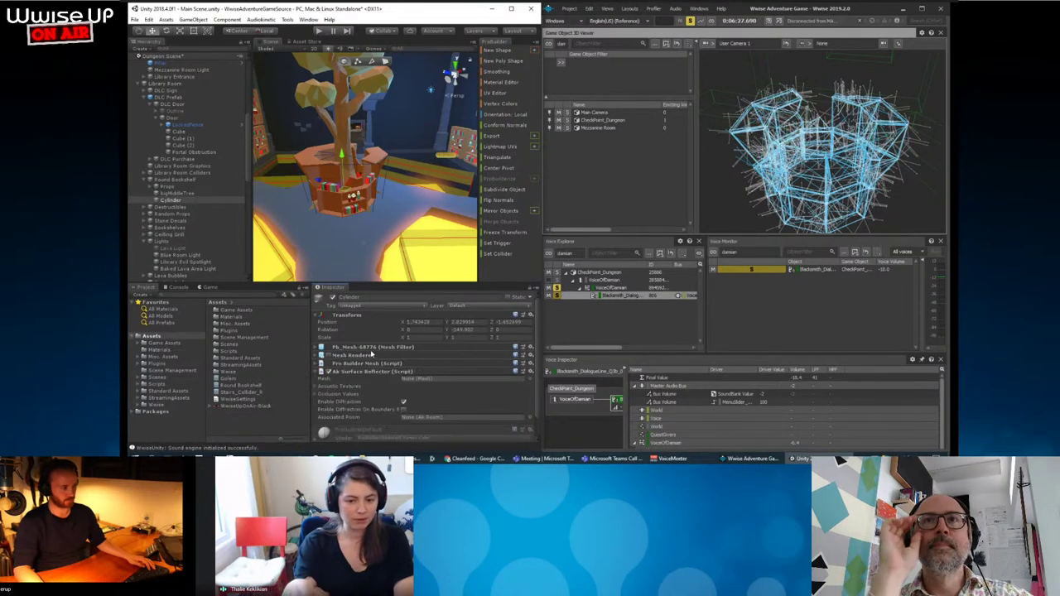
left_click(370, 349)
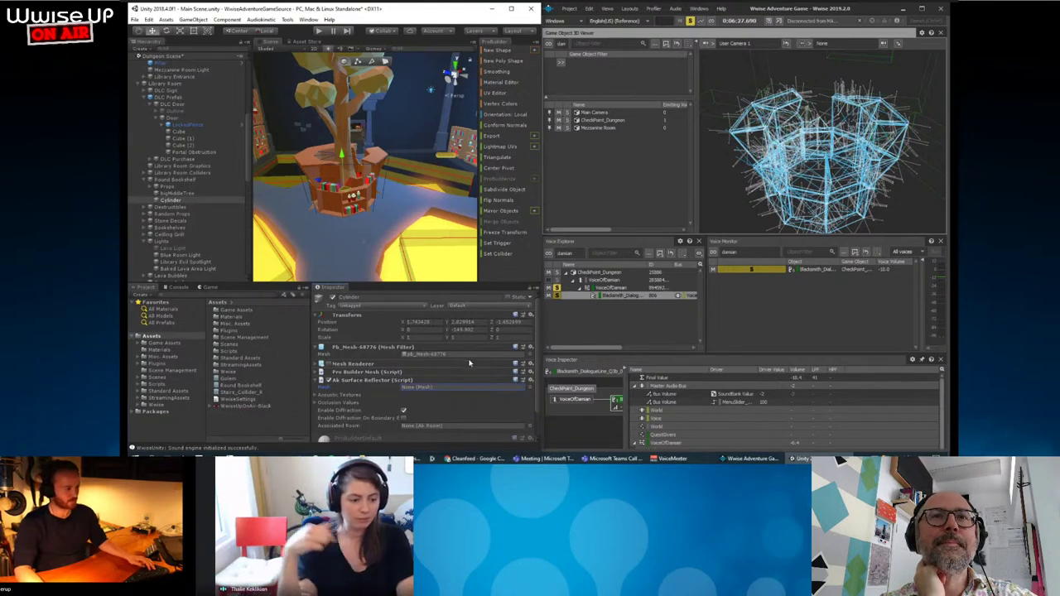
Preview the cylinder mesh in the reflector's Mesh picker without assigning it.
left_click(463, 395)
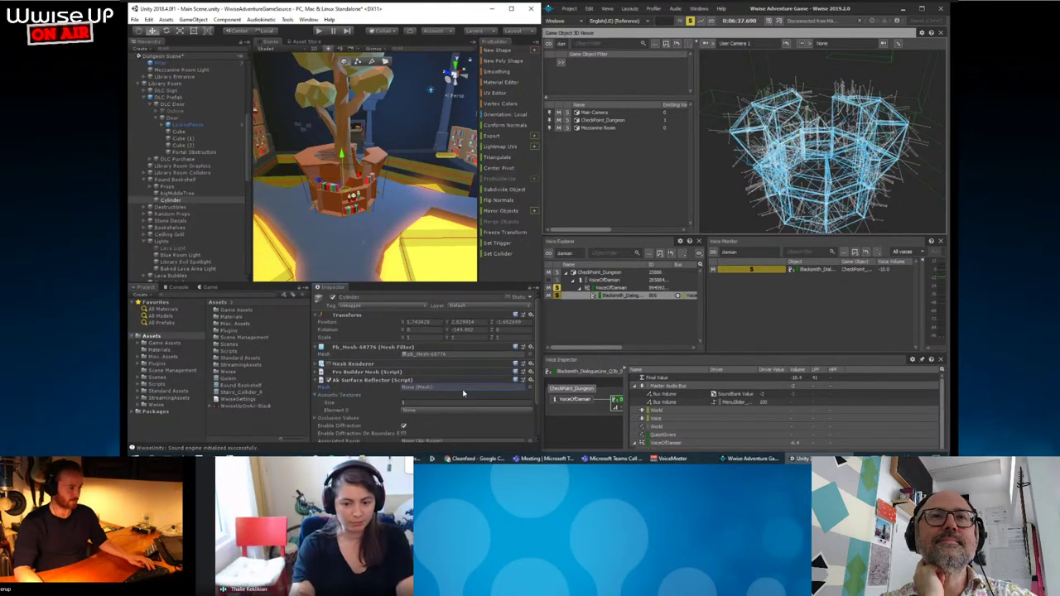
left_click(466, 392)
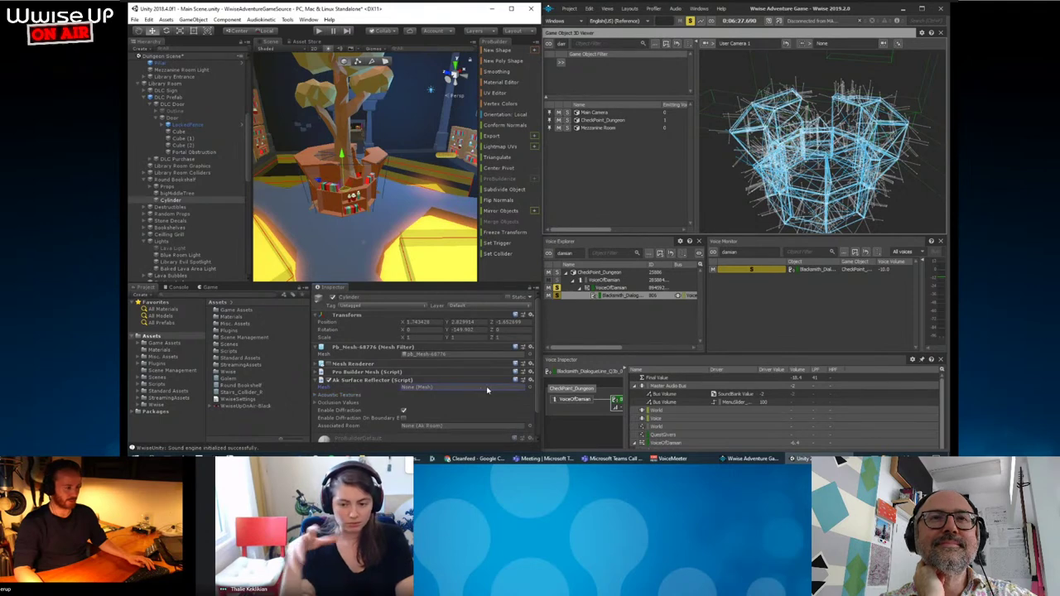
left_click(531, 355)
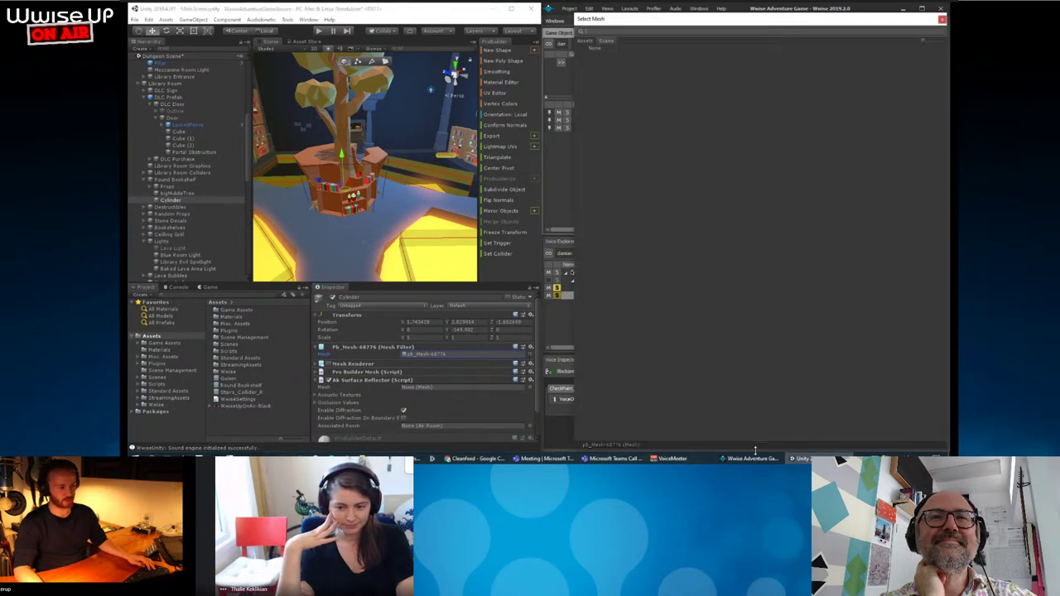
left_click_drag(765, 441, 750, 244)
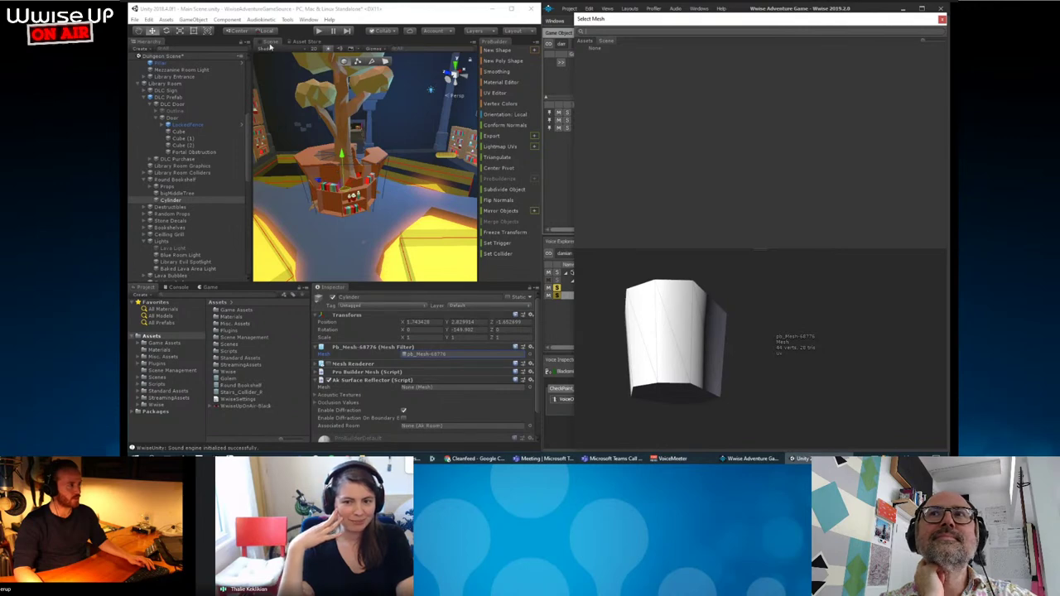
left_click(941, 18)
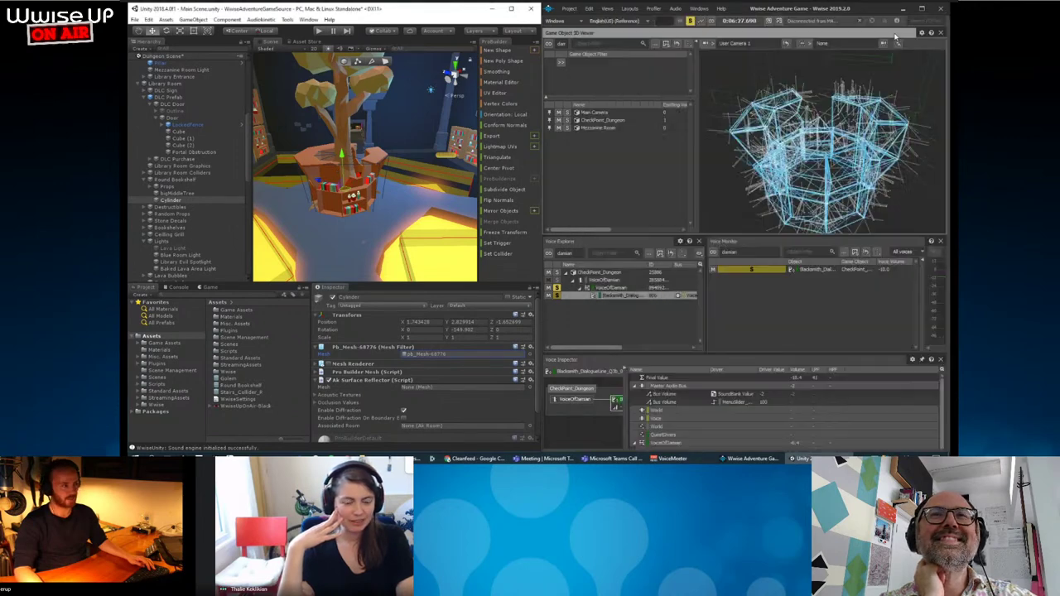
On Round Bookshelf, locate and preview the Bookshelf_Round mesh, then reselect Cylinder.
left_click(377, 159)
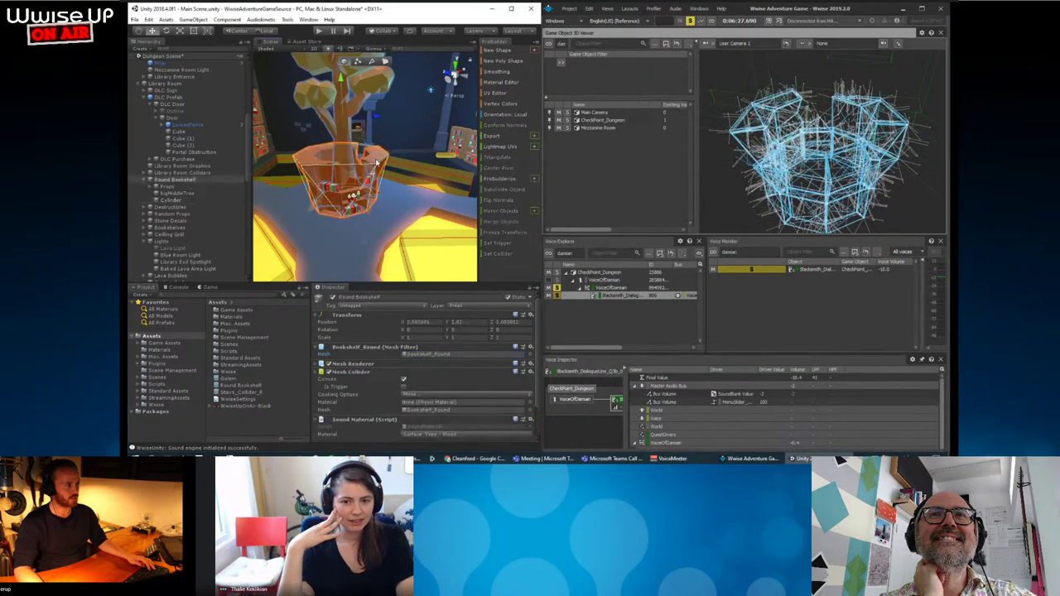
left_click(470, 354)
left_click(530, 355)
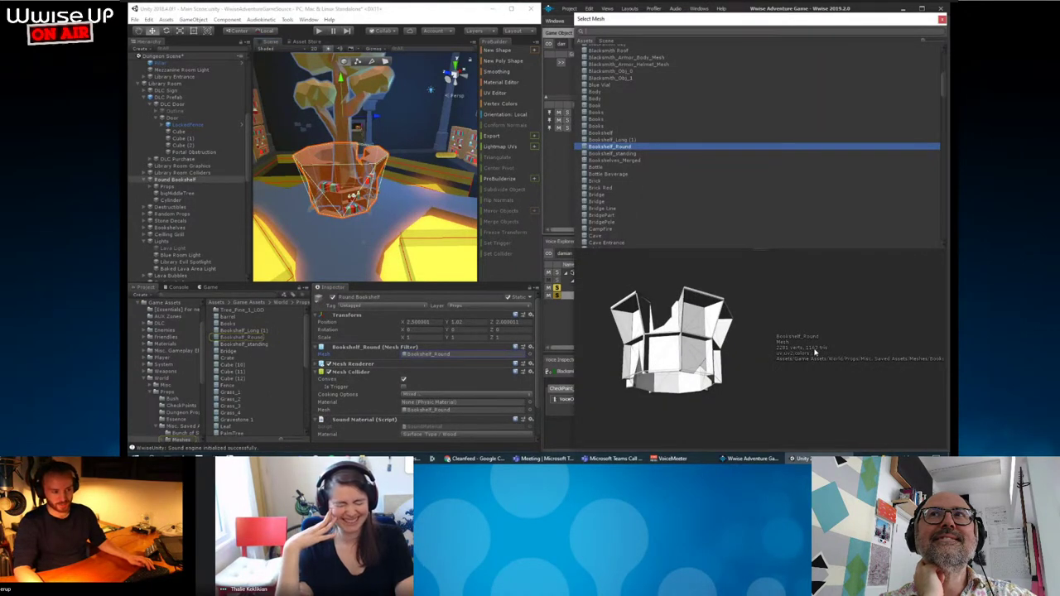
left_click(941, 19)
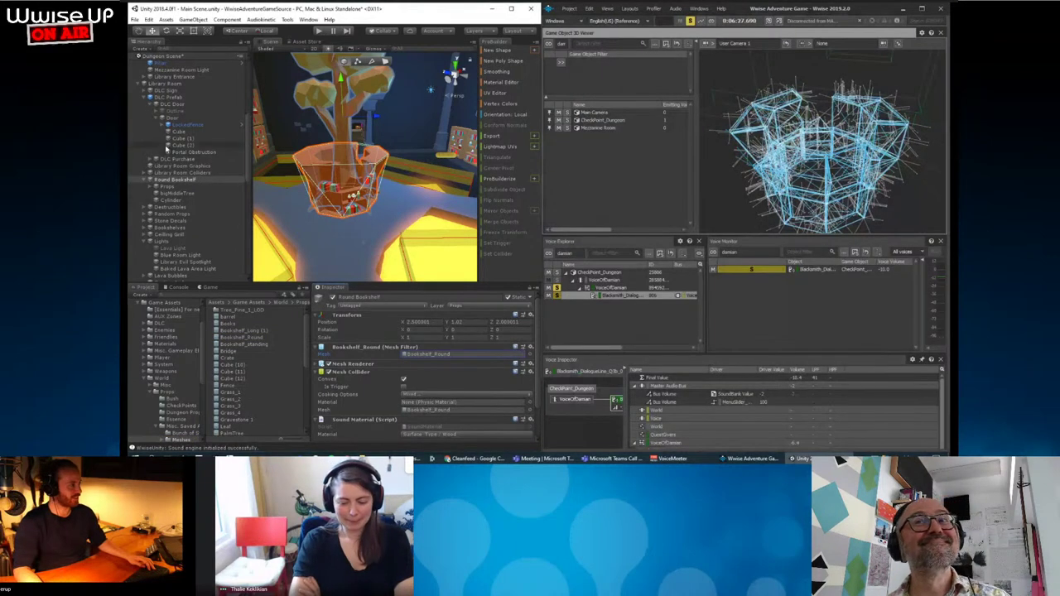
left_click(170, 199)
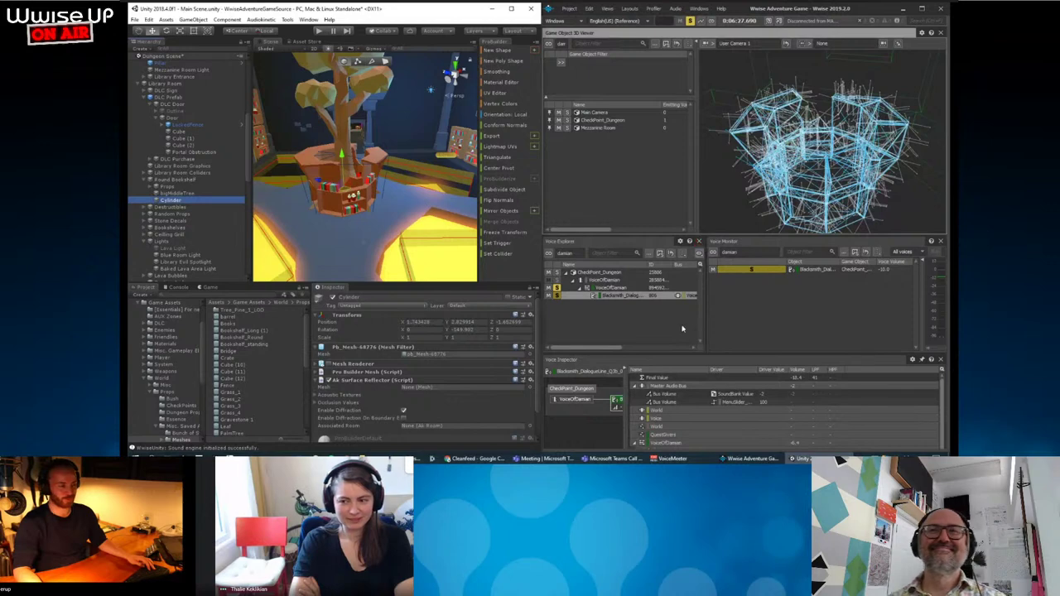
Reconnect Wwise to the remote game; Wwise freezes with a Not Responding prompt.
scroll(444, 389, "down", 1)
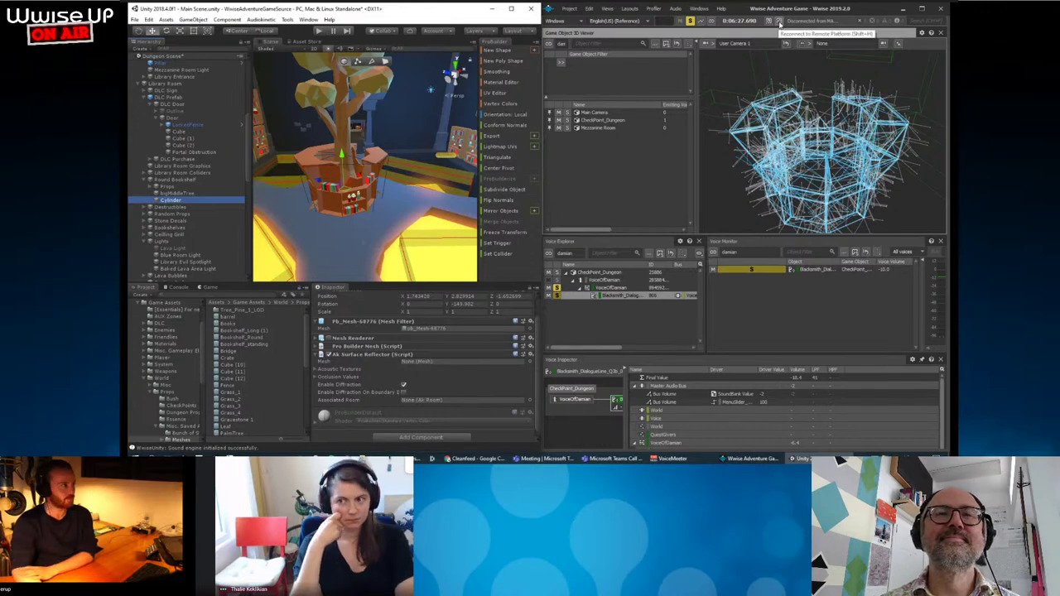
left_click(778, 22)
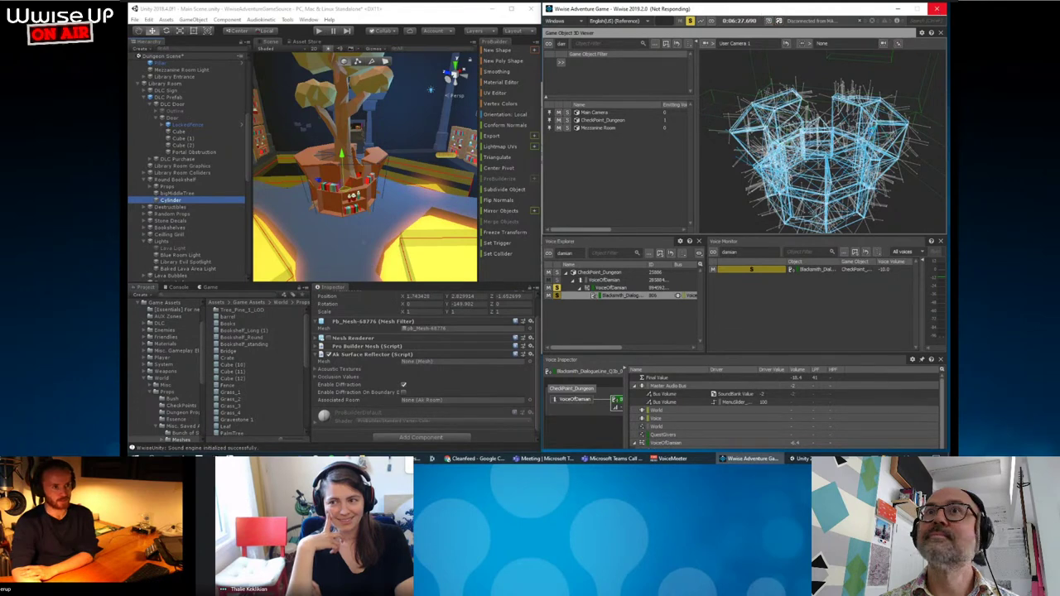
left_click(937, 8)
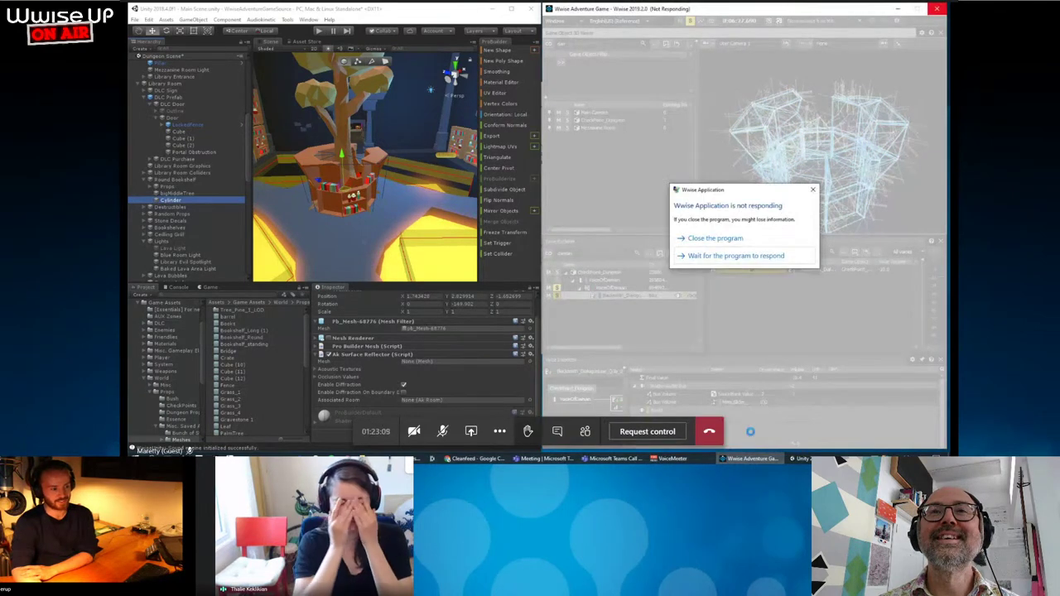
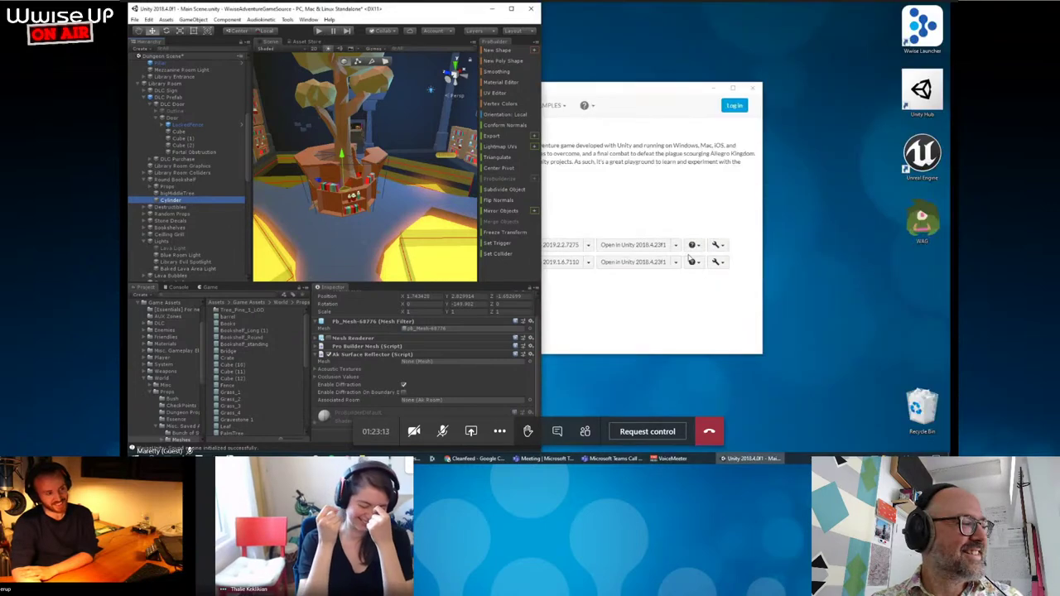
From the Launcher, open Wwise Adventure Game in Wwise 2019.2, then minimize the Launcher.
left_click(644, 338)
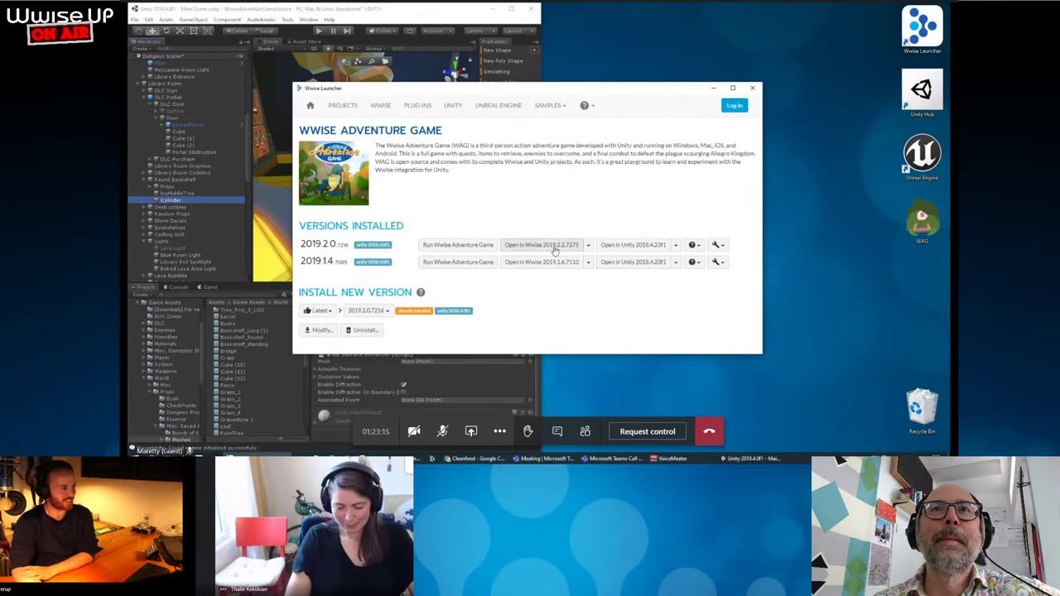
left_click(587, 245)
left_click(563, 283)
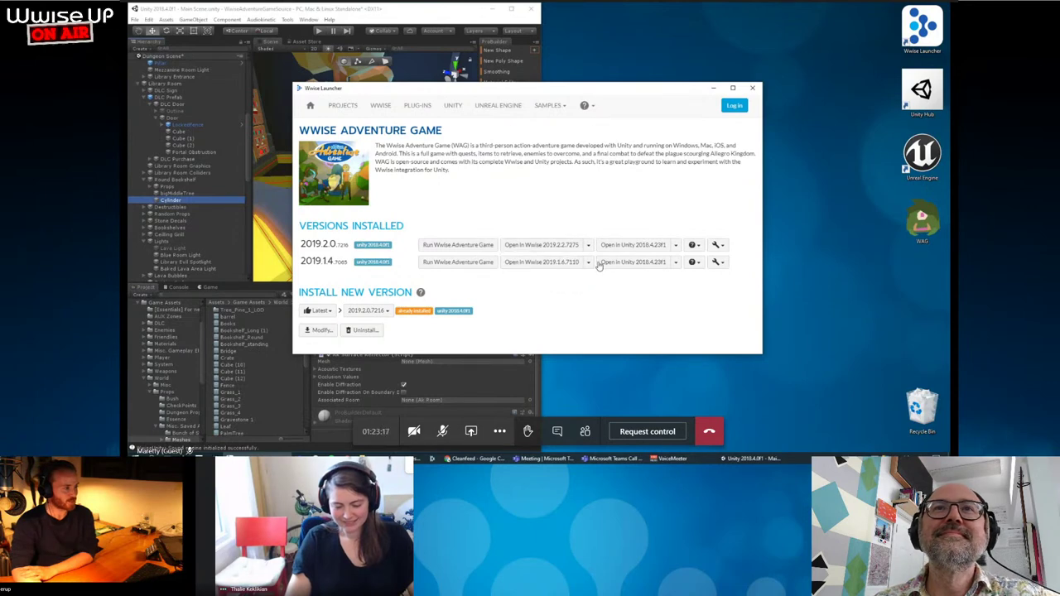
left_click(715, 90)
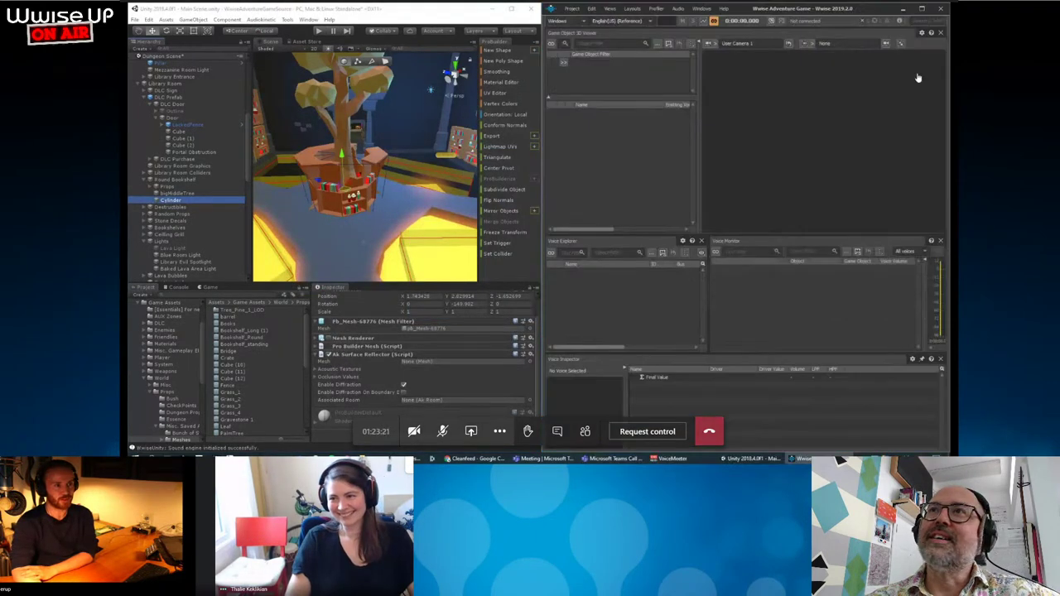
Connect Wwise to the local Unity editor through Remote Connections.
left_click(772, 20)
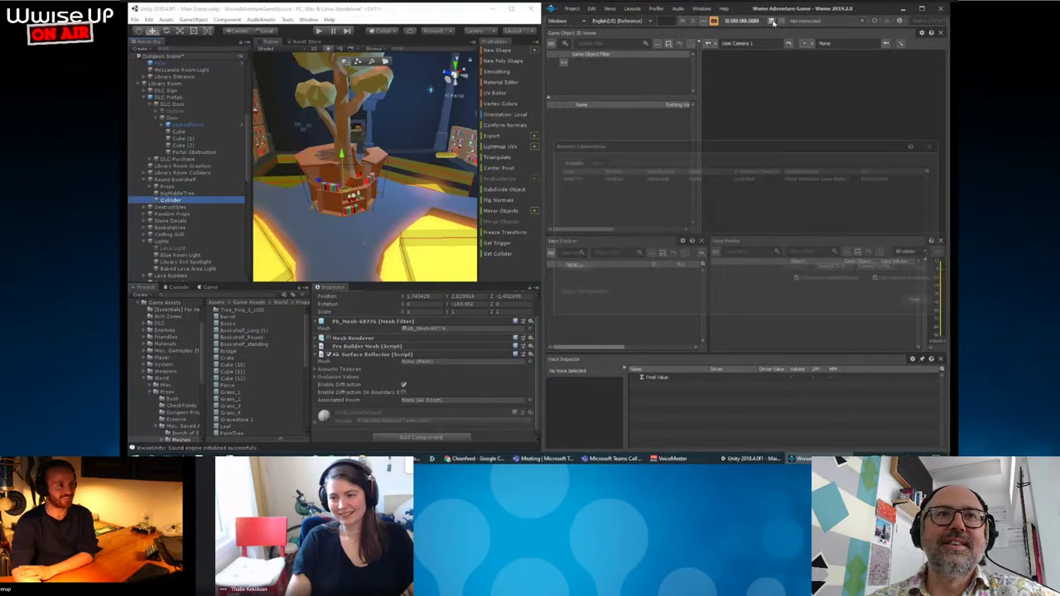
left_click(755, 178)
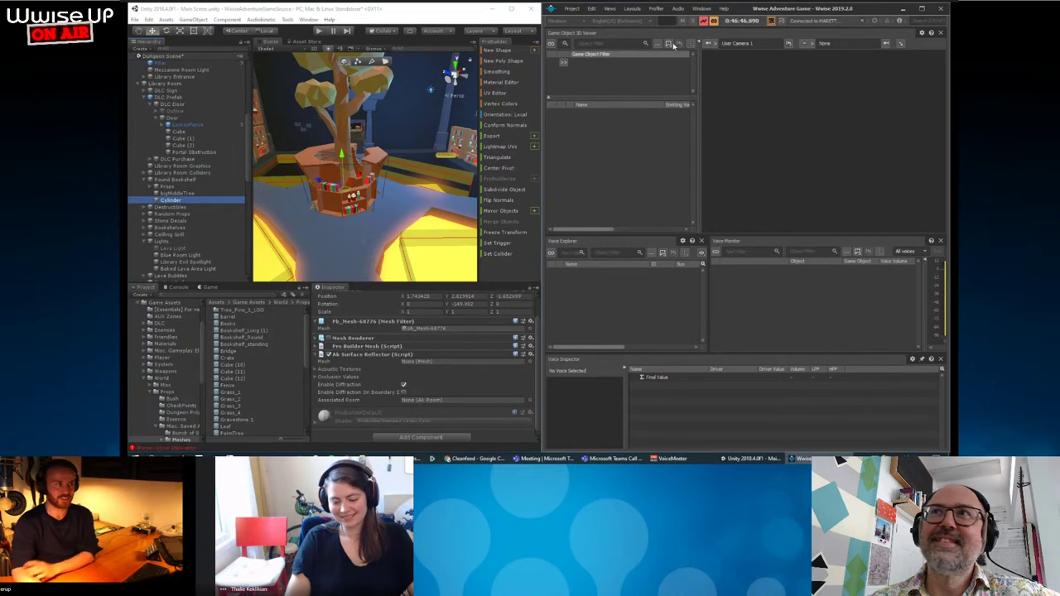
left_click(640, 11)
left_click(664, 89)
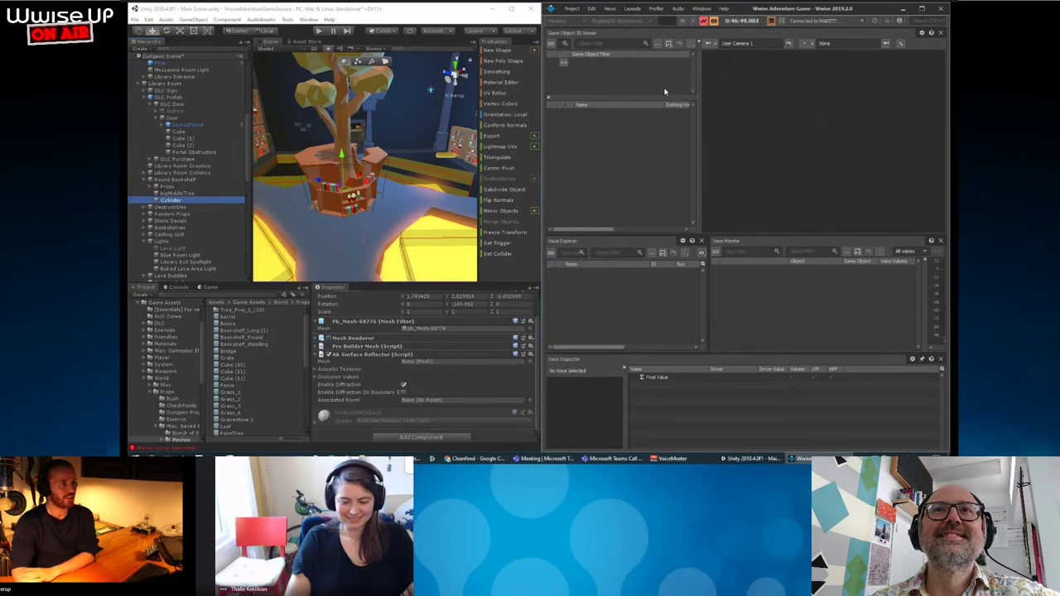
In Unity, deselect the Cylinder and start the game in Play mode with Ctrl+P.
left_click(466, 23)
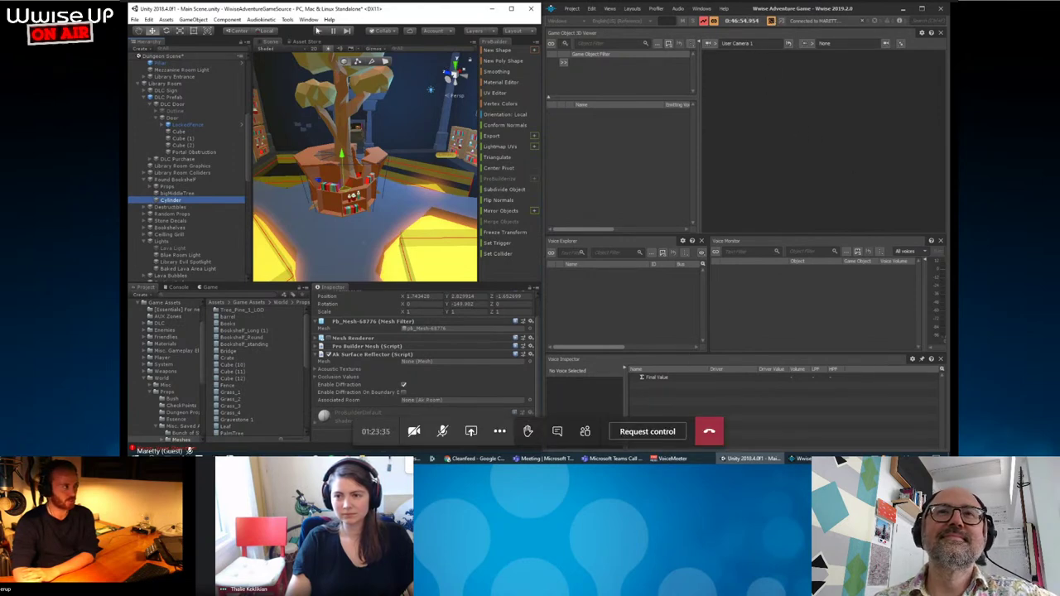
left_click(348, 95)
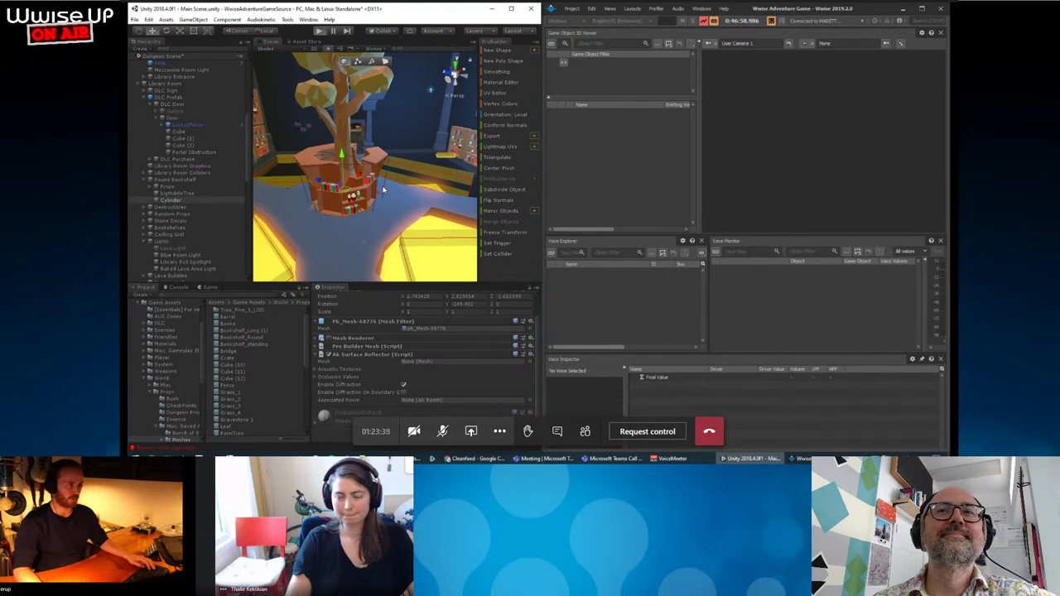
key("ctrl+p")
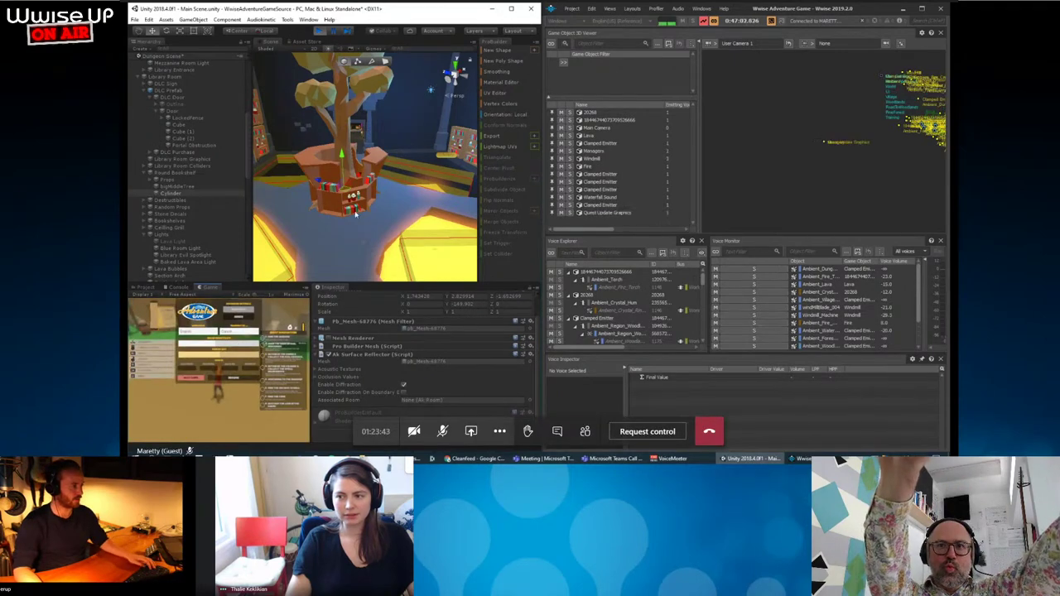
Pan and zoom the Game Object 3D Viewer onto the emitter cluster and room box.
mouse_move(878, 133)
left_mouse_down()
mouse_move(818, 166)
mouse_move(855, 199)
left_mouse_up()
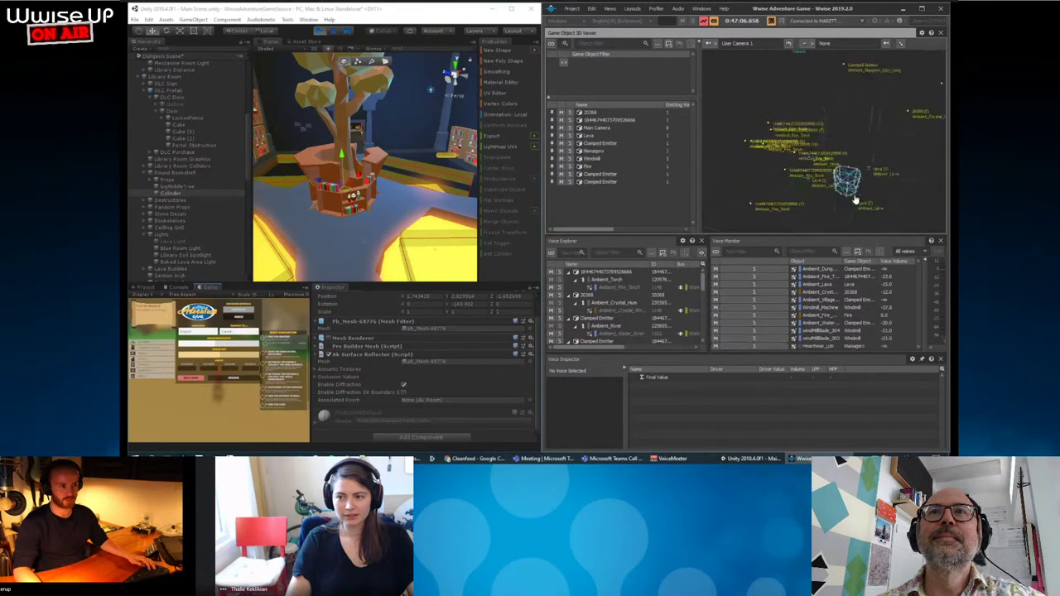
mouse_move(855, 199)
left_mouse_down()
mouse_move(855, 164)
mouse_move(761, 212)
mouse_move(813, 201)
left_mouse_up()
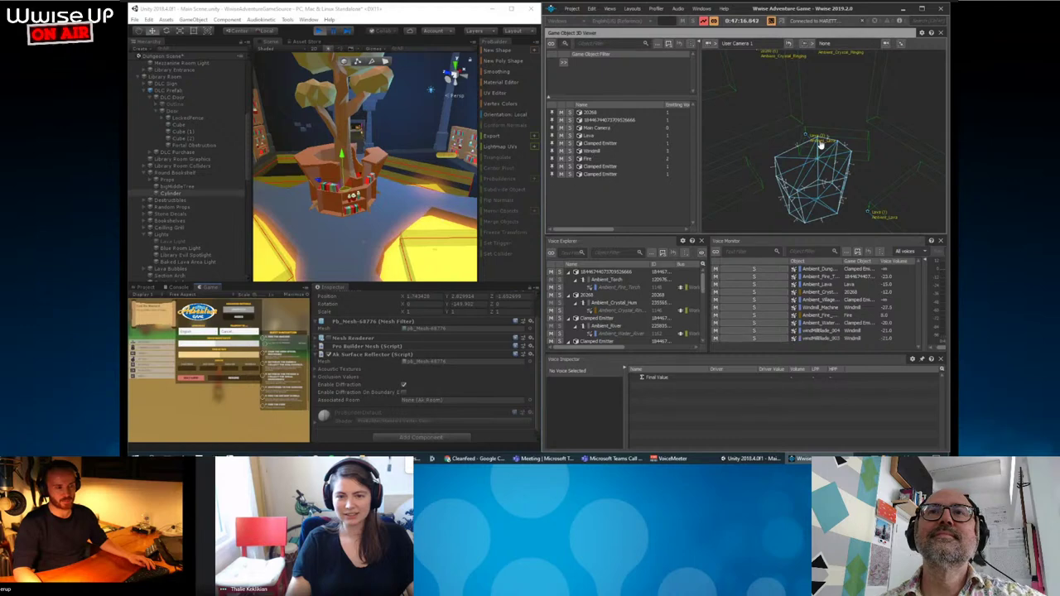
scroll(346, 221, "up", 3)
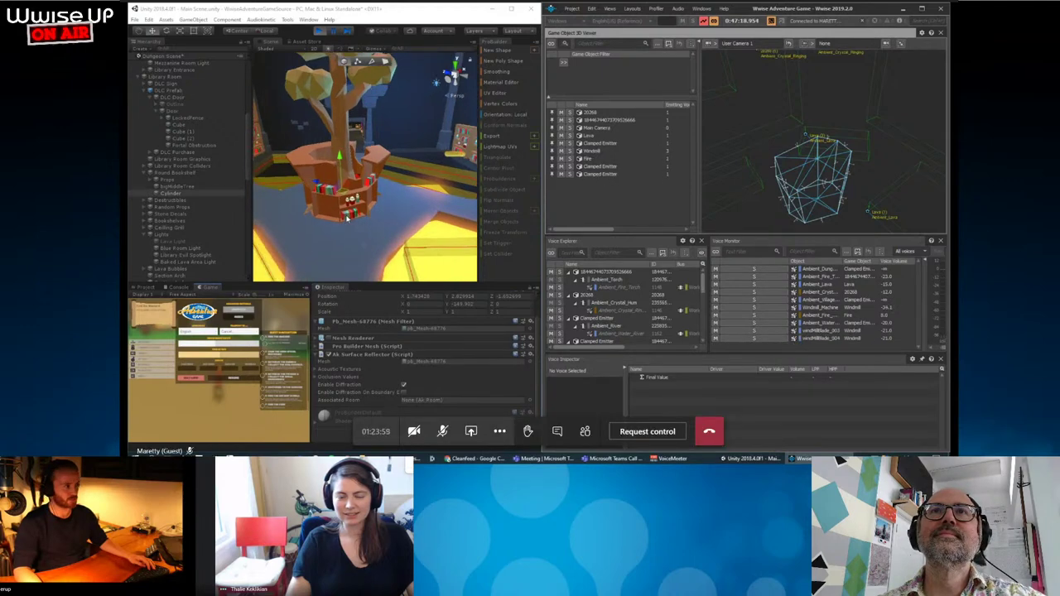
Orbit Unity's Scene view around the tree planter and select the Cylinder up close.
left_click_drag(365, 166, 368, 207, "alt")
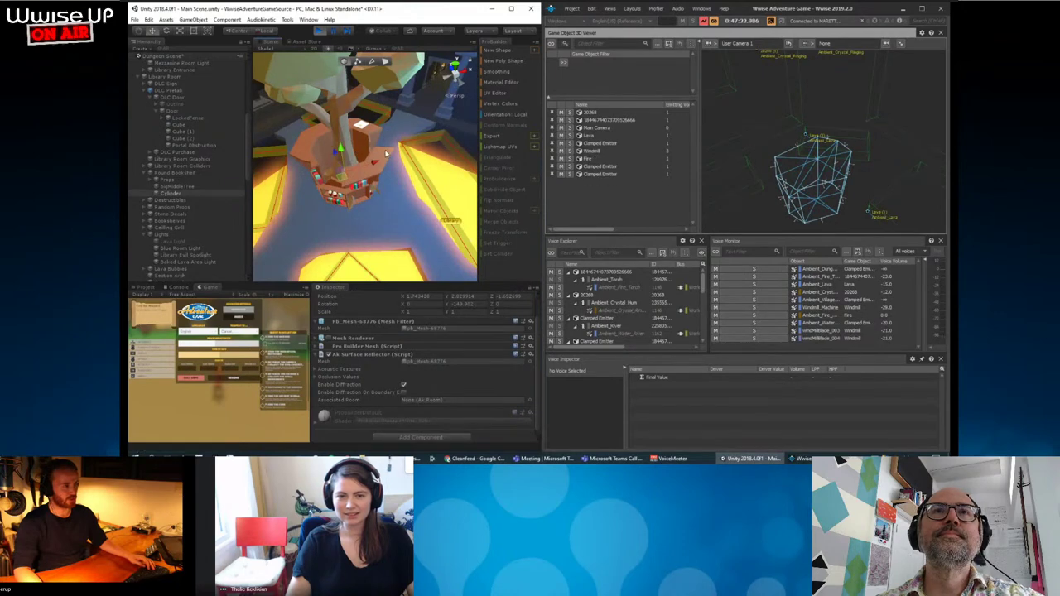
left_click_drag(366, 201, 425, 187, "alt")
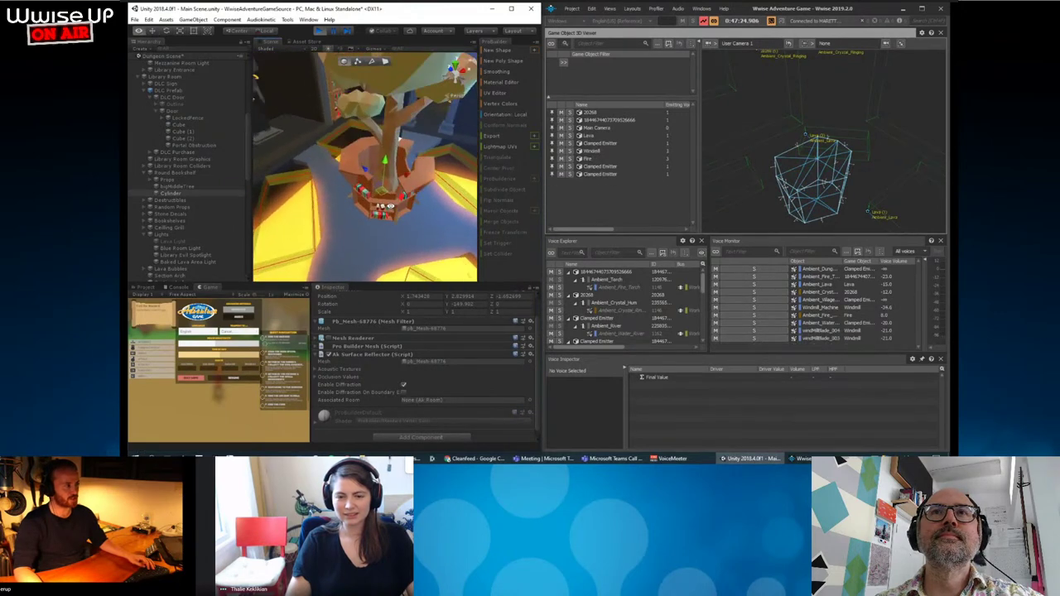
left_click(177, 191)
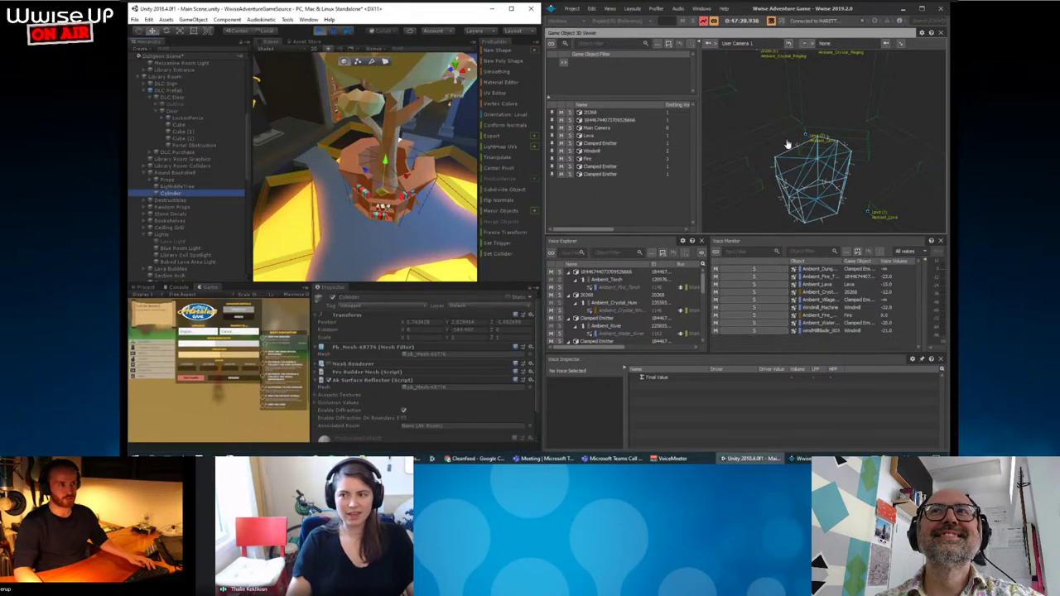
scroll(787, 145, "down", 5)
left_click_drag(414, 273, 356, 206, "alt")
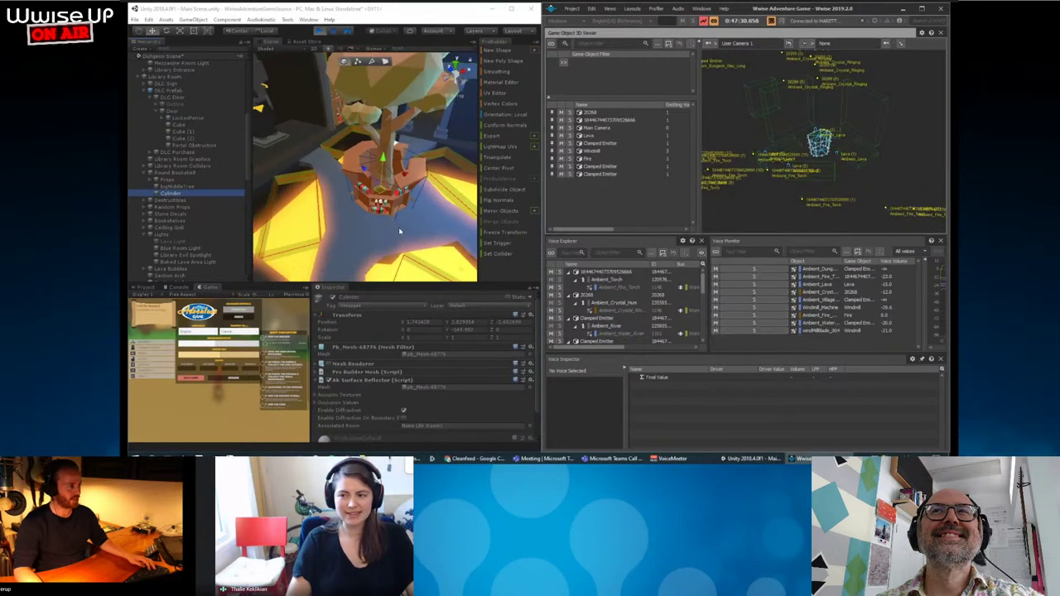
scroll(356, 206, "down", 5)
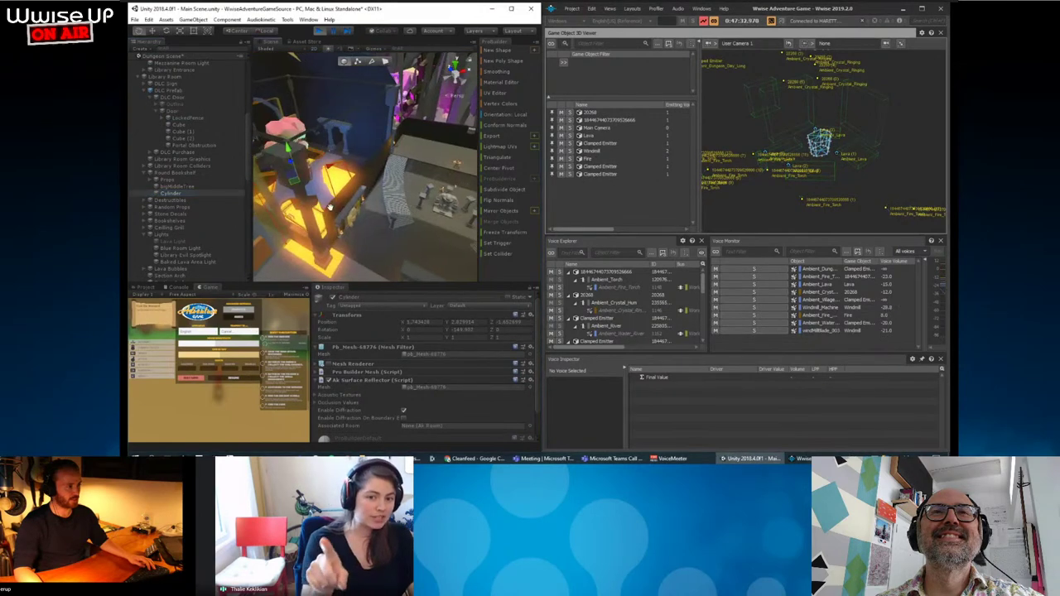
Frame the Campfire in the Scene view and begin gameplay from the start screen.
left_click(405, 190)
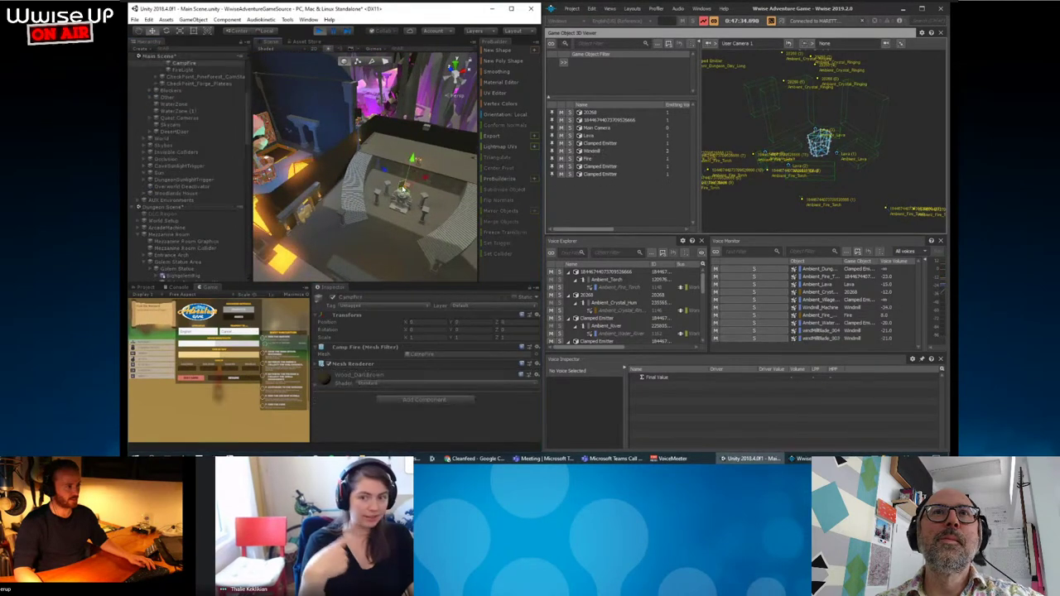
key("f")
mouse_move(374, 193)
left_mouse_down("alt")
mouse_move(393, 209)
mouse_move(750, 116)
left_mouse_up("alt")
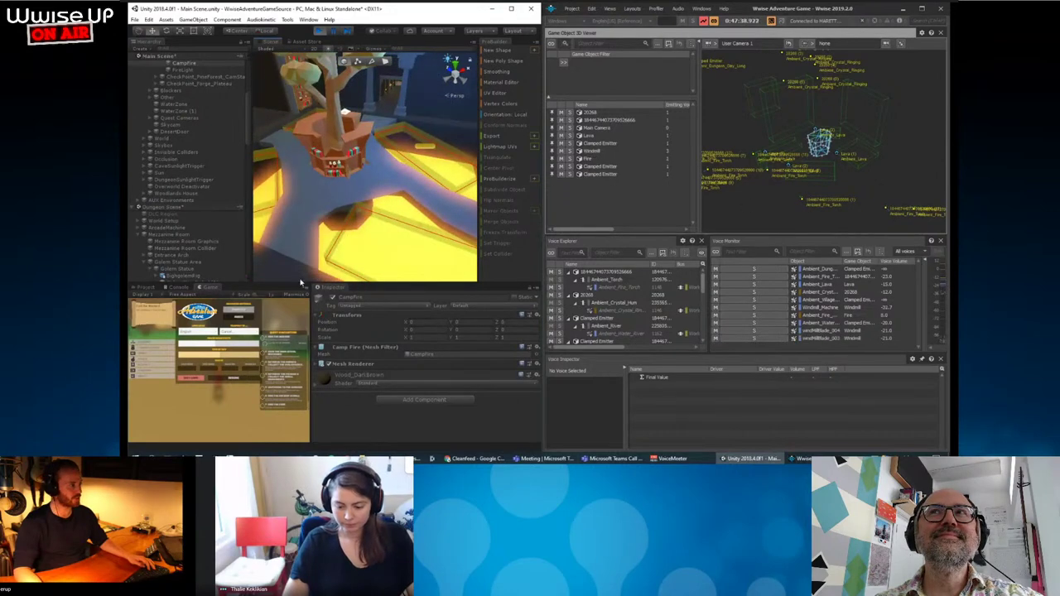
left_click(237, 332)
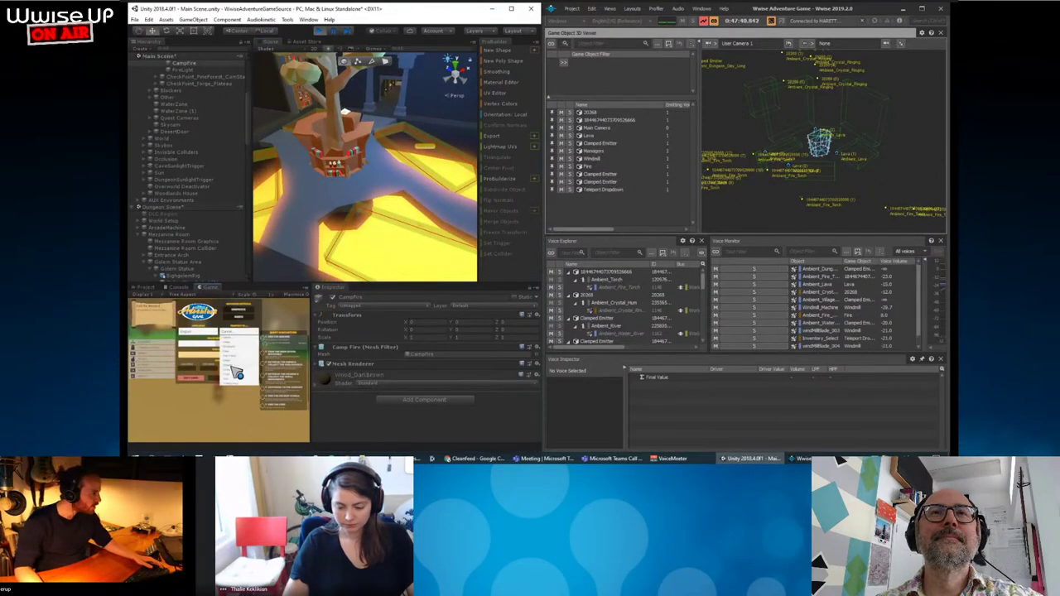
left_click(238, 377)
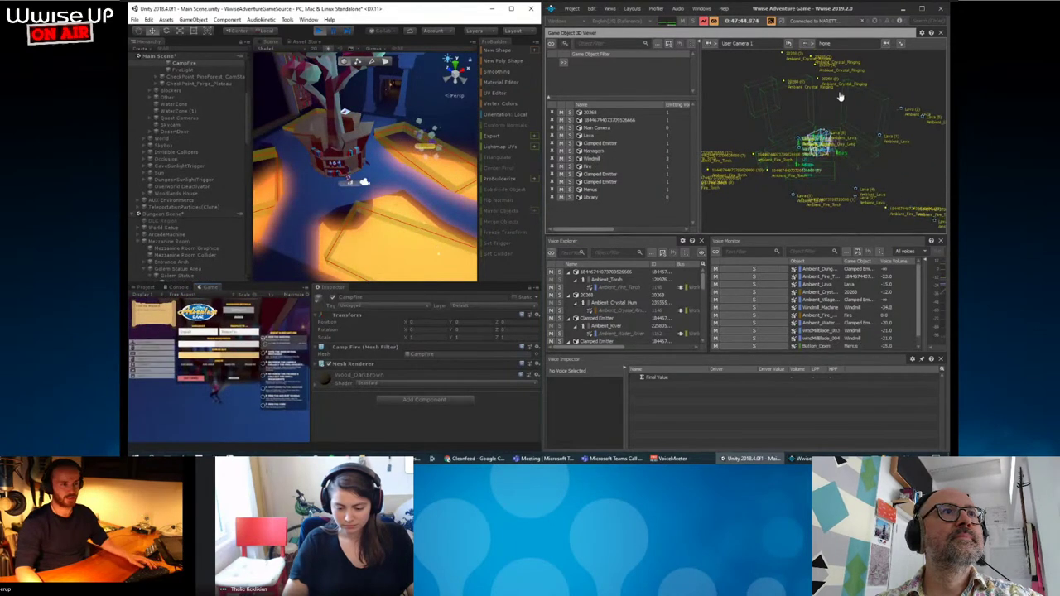
Zoom and orbit the Wwise 3D viewer around the room volume.
left_click(828, 124)
scroll(828, 125, "up", 2)
scroll(828, 125, "up", 2)
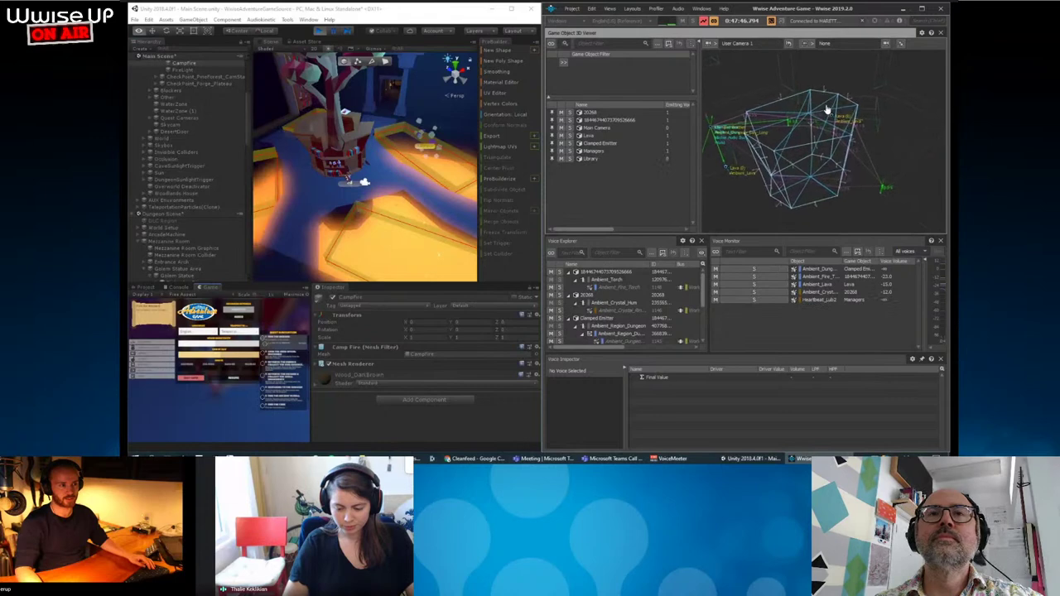
scroll(828, 124, "up", 1)
scroll(828, 124, "up", 2)
mouse_move(826, 126)
left_mouse_down()
mouse_move(804, 154)
mouse_move(825, 157)
mouse_move(820, 169)
mouse_move(831, 161)
mouse_move(777, 197)
left_mouse_up()
scroll(825, 166, "up", 2)
Resume play and walk the character along the red wall through the doorway into the shelved room.
left_click(236, 442)
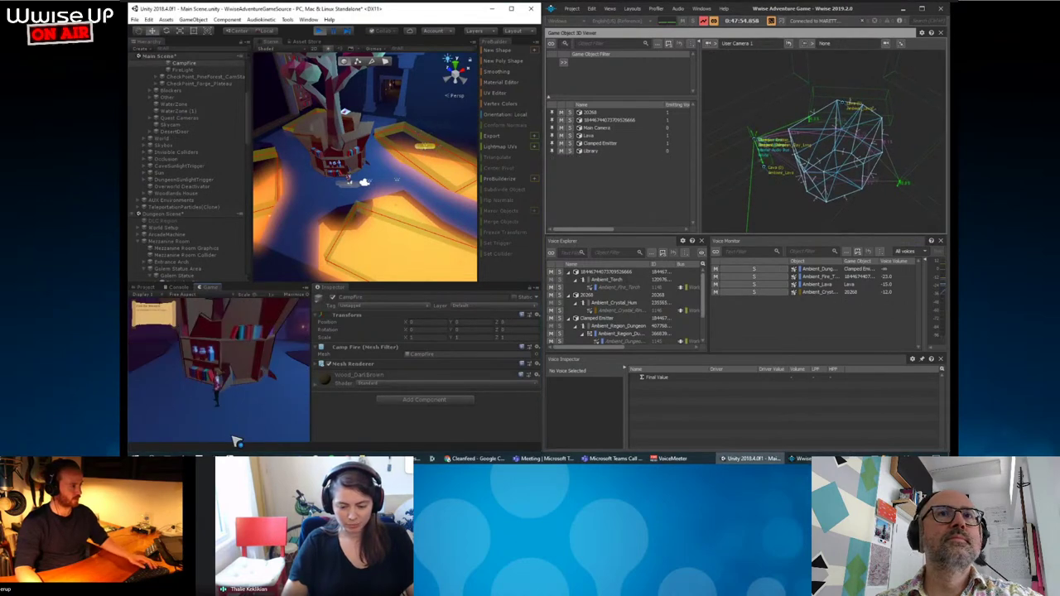
key("w")
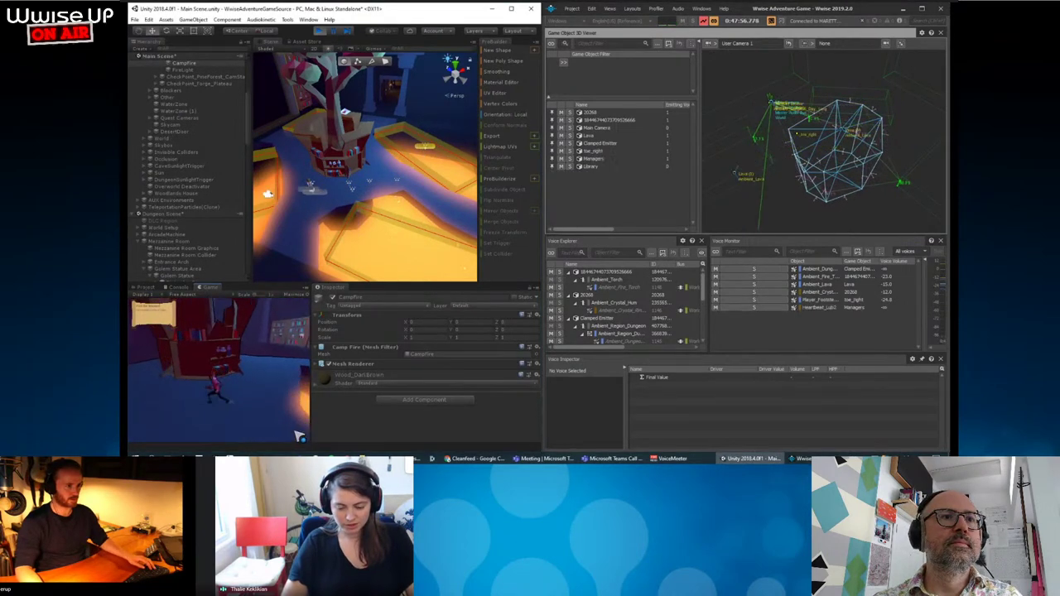
key("w")
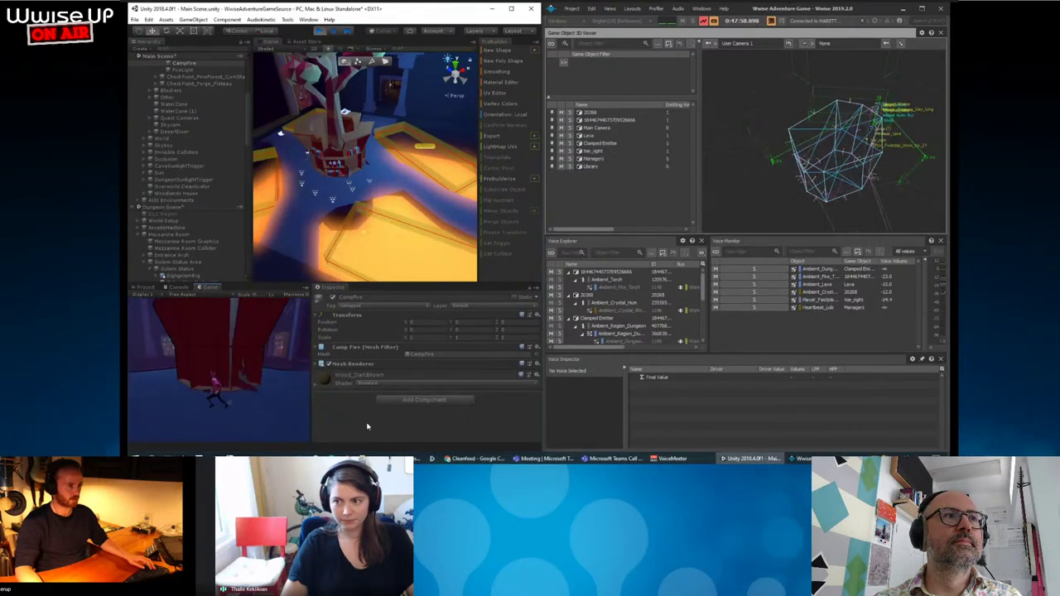
key("w")
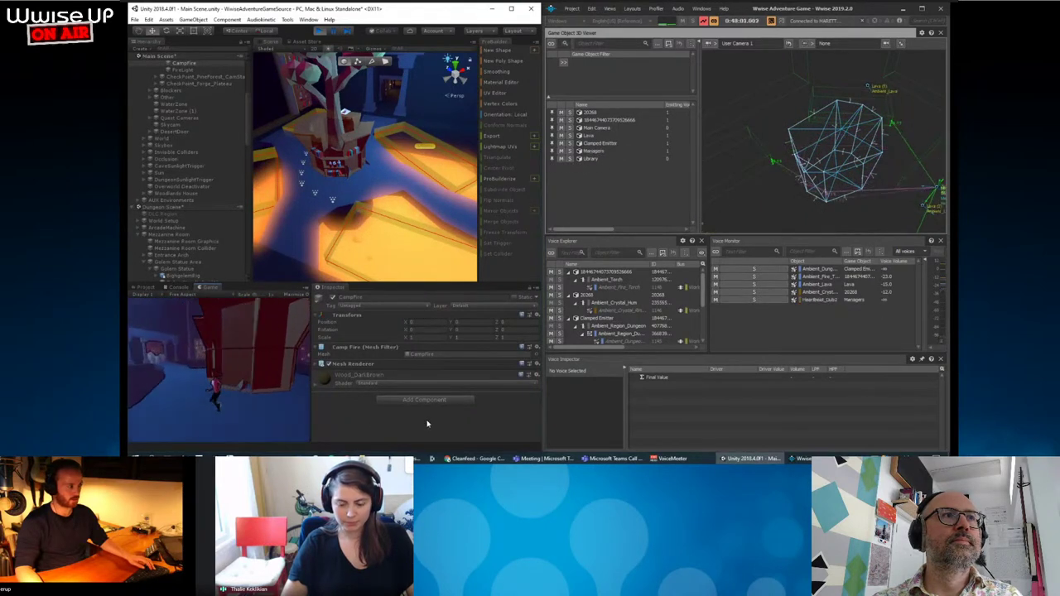
key("w")
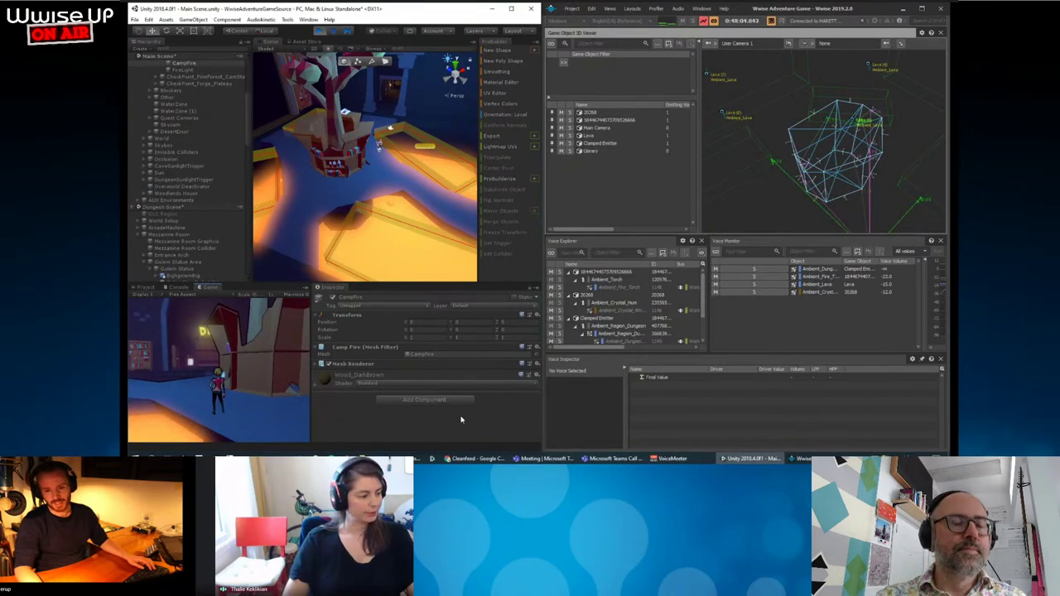
key("w")
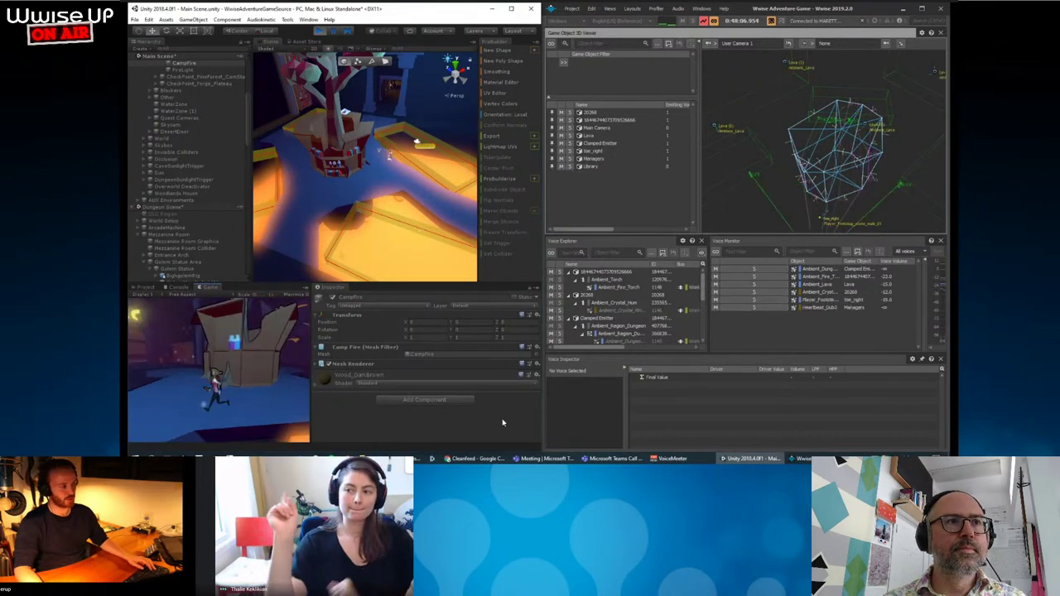
key("w")
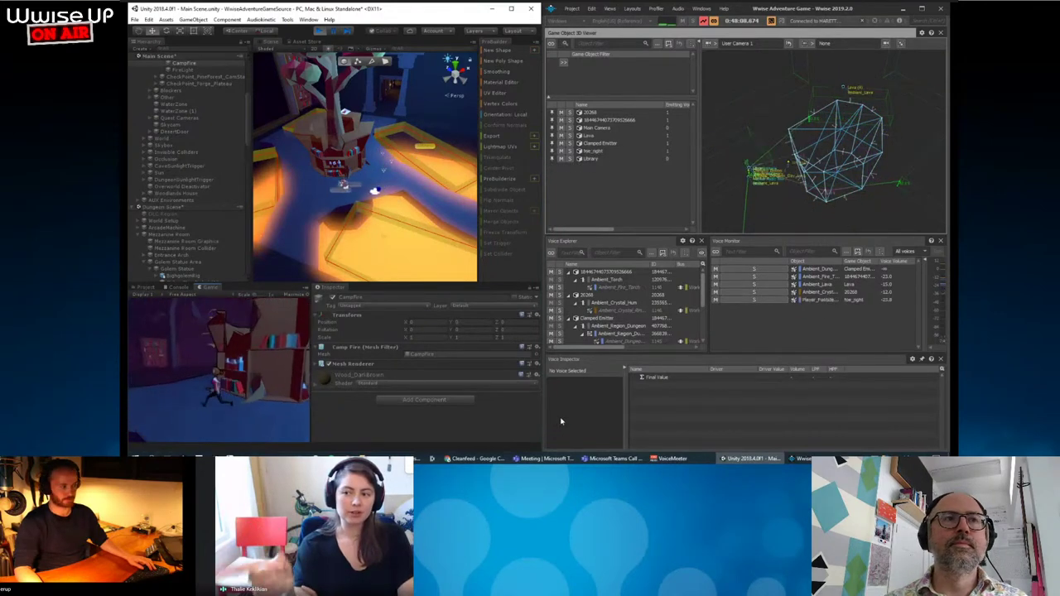
key("w")
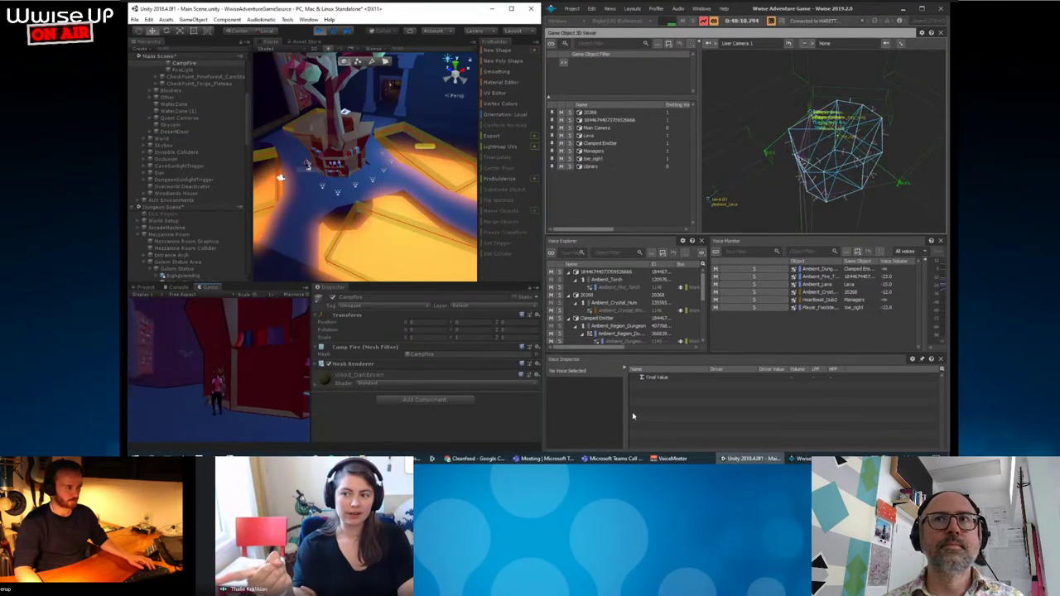
key("w")
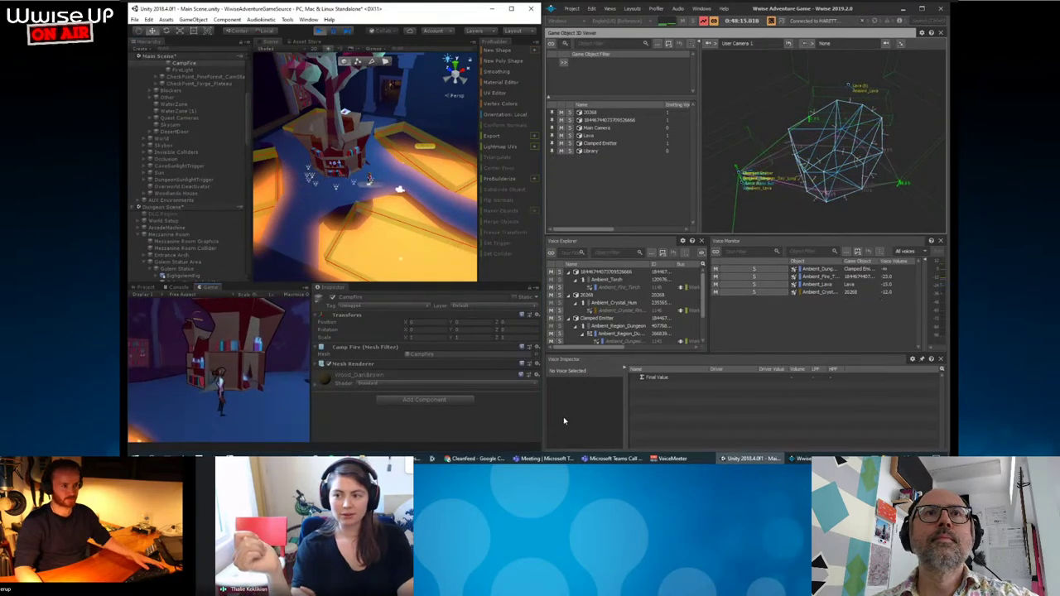
Open the in-game menu with Escape and re-angle the 3D viewer on the room wireframe.
key("Escape")
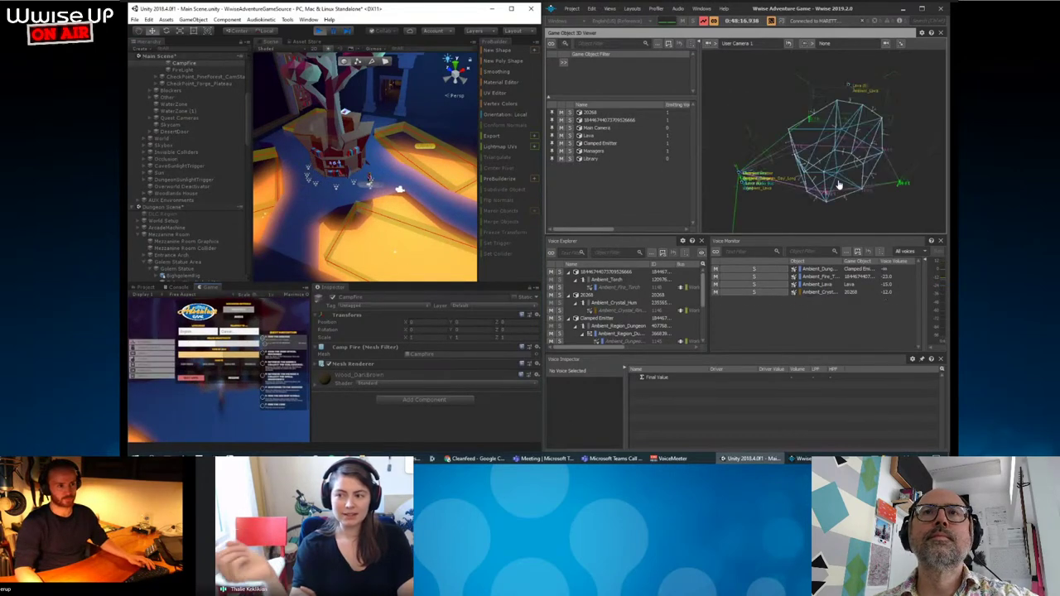
left_click(838, 185)
scroll(839, 181, "up", 3)
left_click_drag(838, 178, 838, 168)
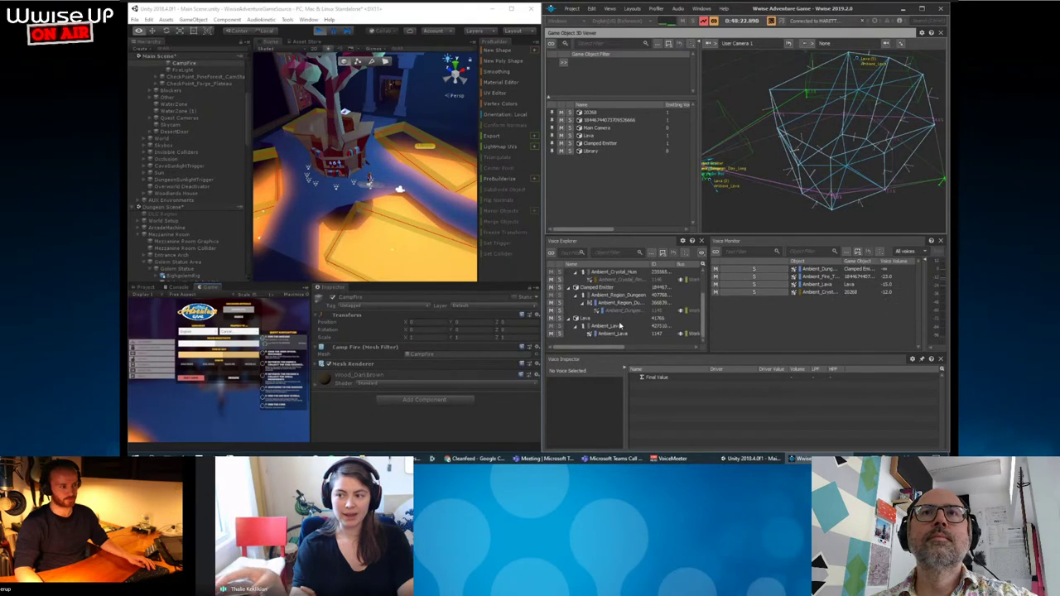
Open Ambient_Lava's Property Editor and move it off the 3D viewer.
double_click(619, 335)
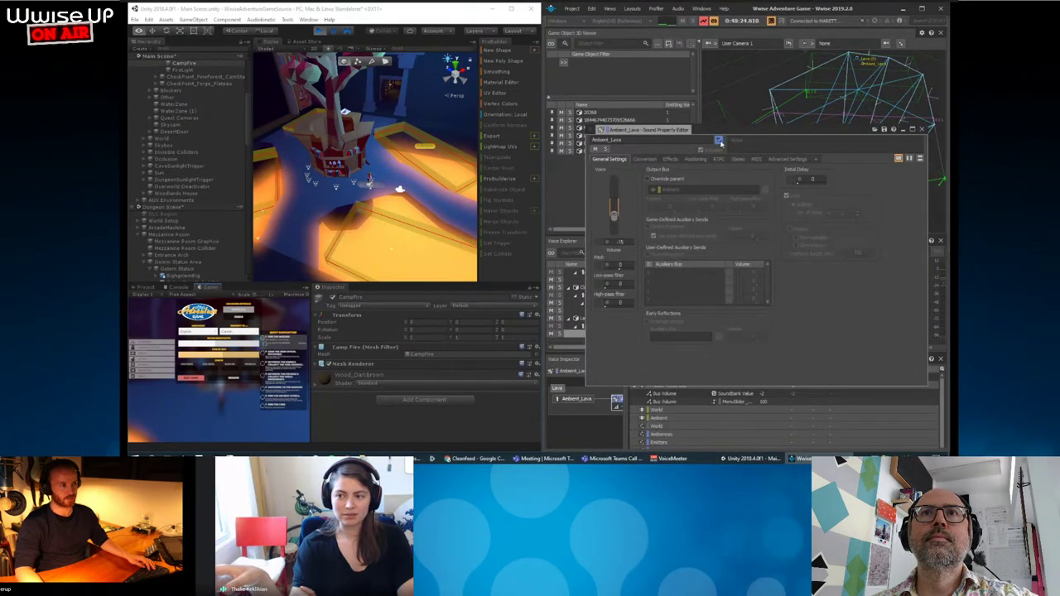
left_click_drag(720, 141, 681, 233)
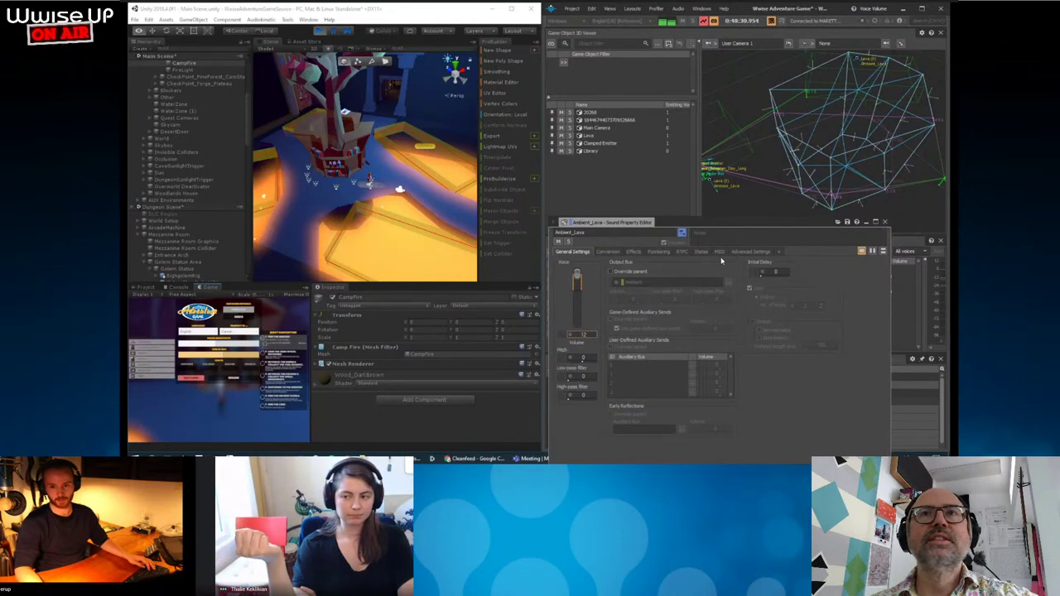
mouse_move(471, 458)
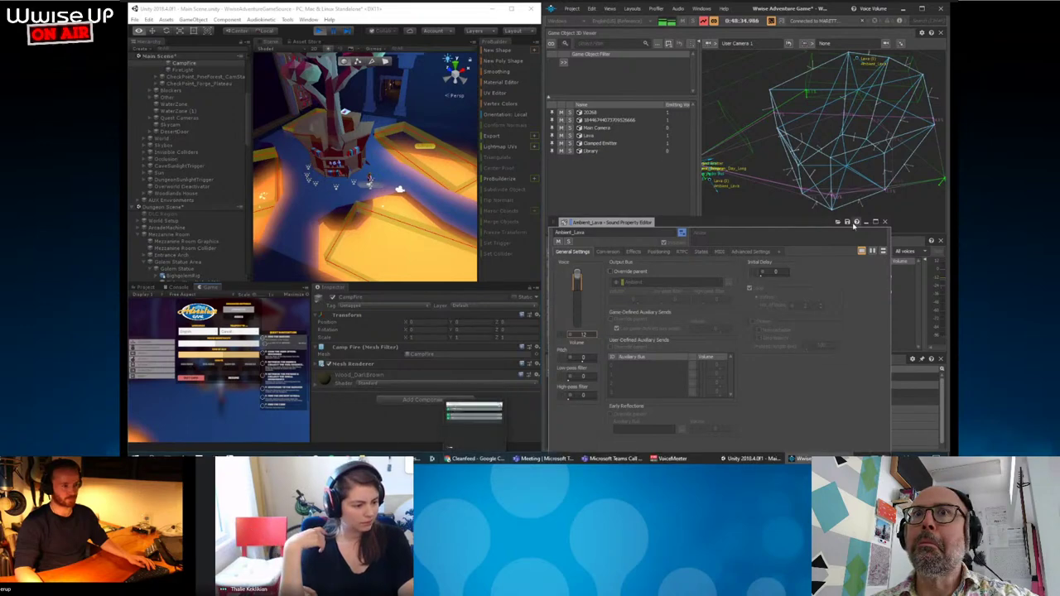
mouse_move(807, 225)
left_mouse_down()
mouse_move(787, 168)
mouse_move(779, 217)
left_mouse_up()
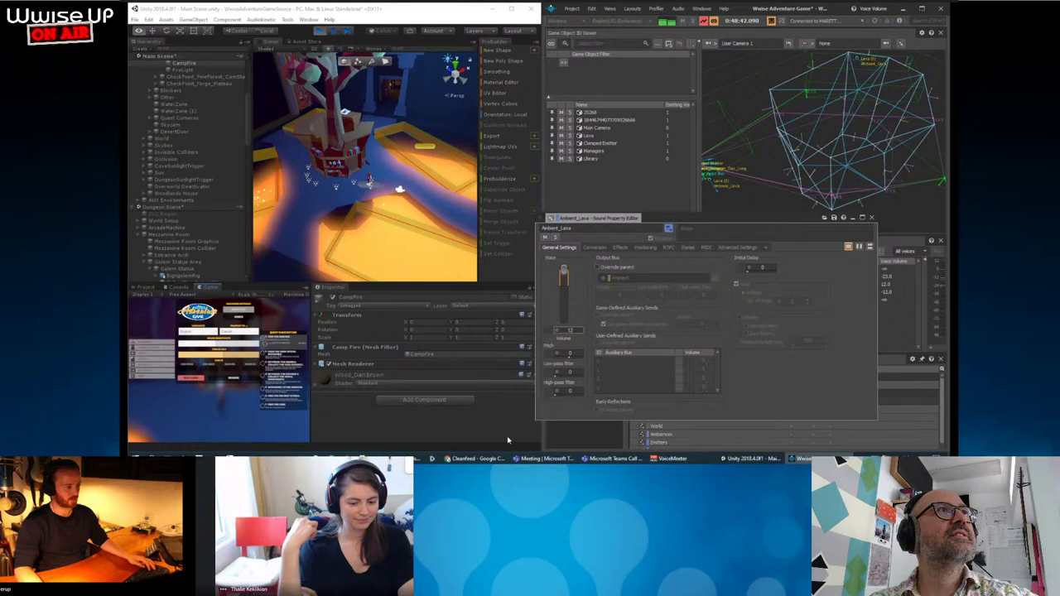
mouse_move(801, 222)
left_mouse_down()
mouse_move(841, 197)
mouse_move(834, 215)
left_mouse_up()
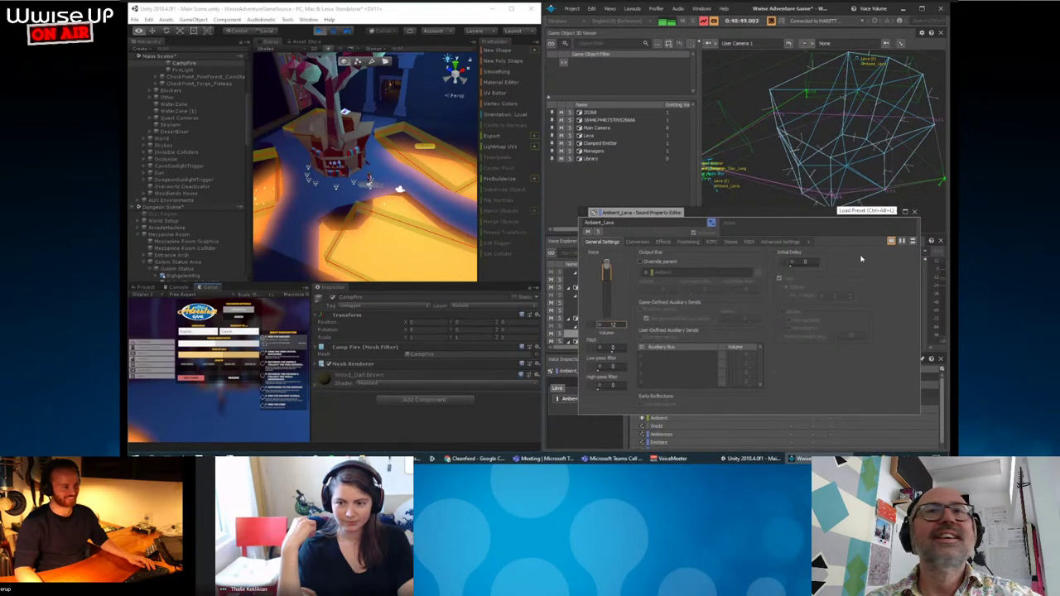
left_click_drag(847, 214, 839, 216)
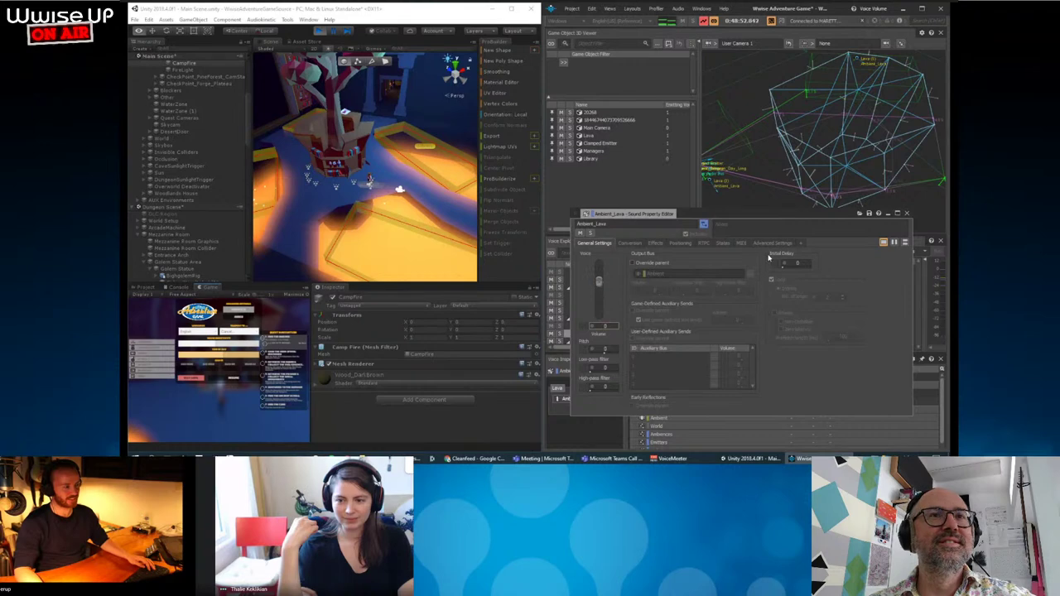
left_click_drag(827, 219, 819, 214)
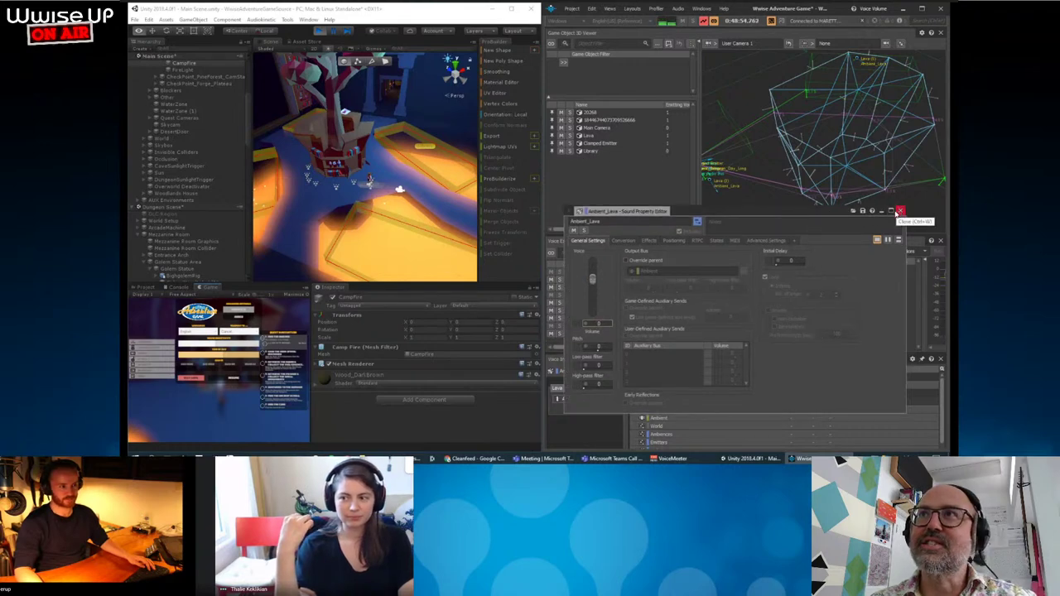
Resume the game, reopen its menu, and close the Ambient_Lava Property Editor.
left_click(255, 422)
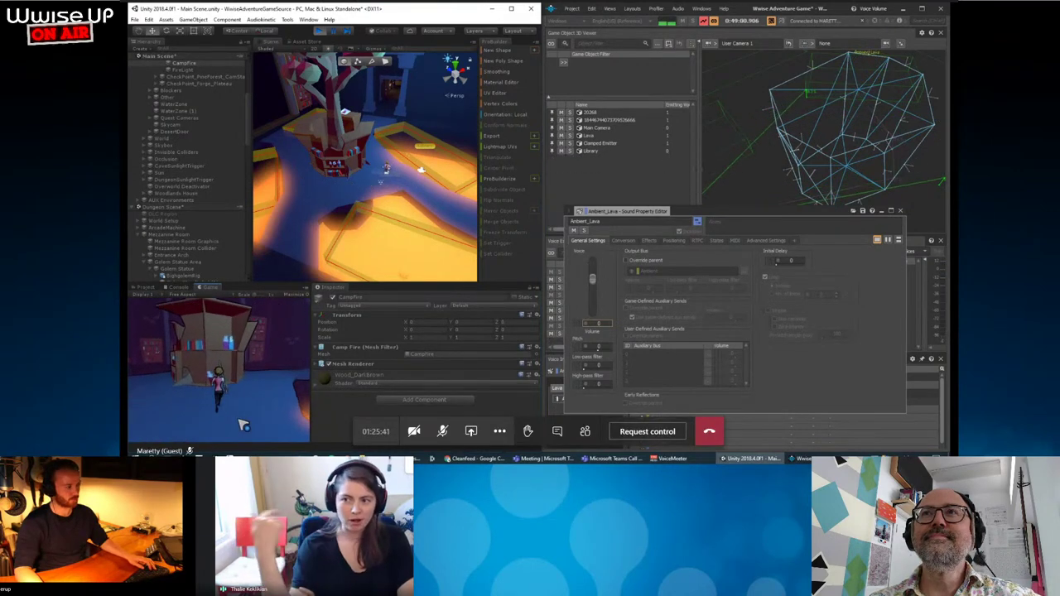
key("Escape")
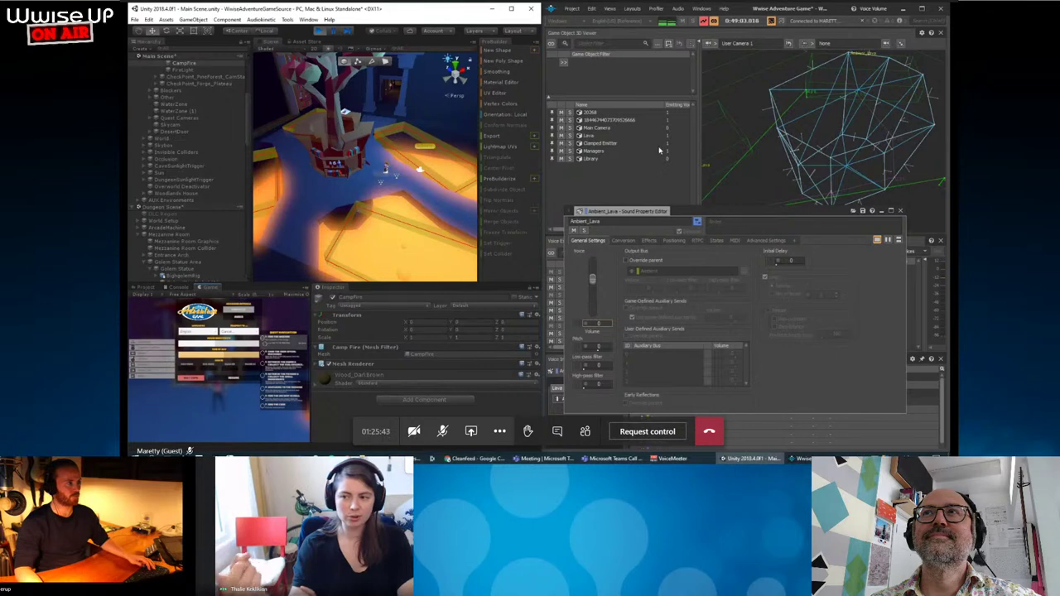
left_click(900, 211)
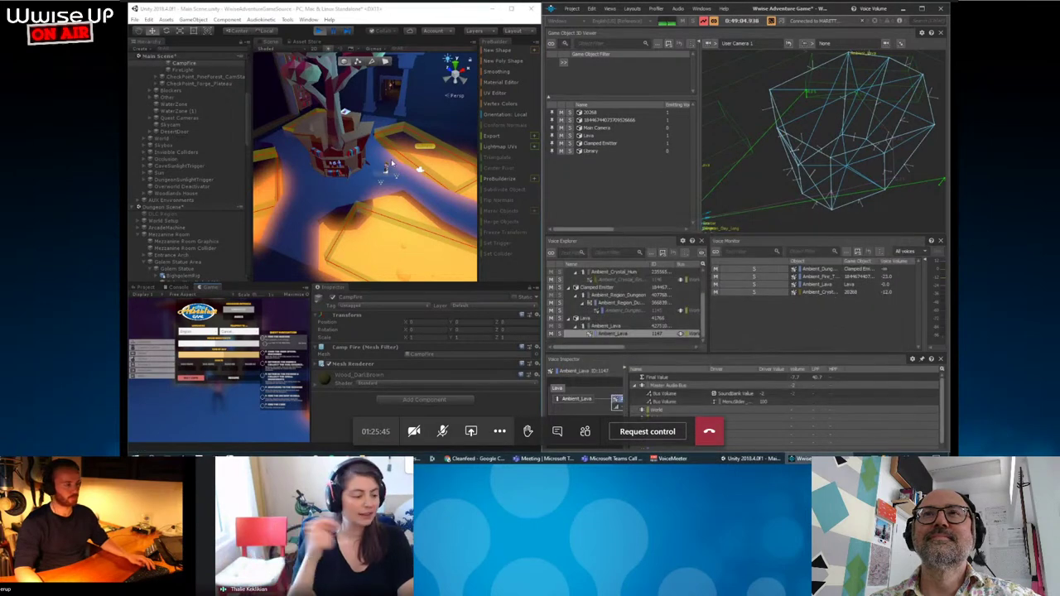
left_click_drag(390, 159, 383, 168, "alt")
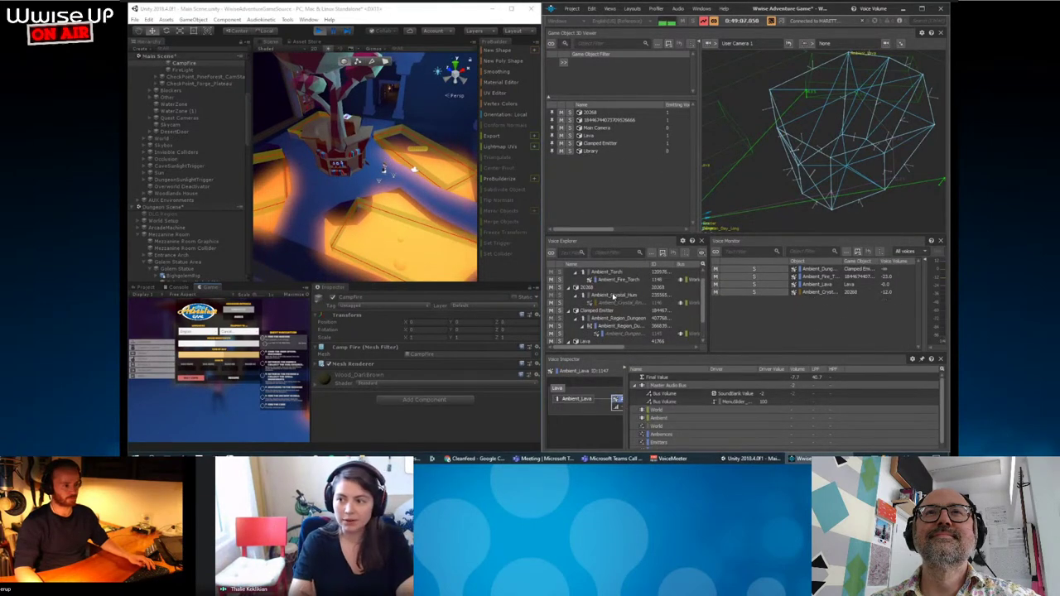
Orbit the Scene view around the campfire tree, frame the Campfire with F, and open the pause menu.
left_click_drag(382, 168, 443, 188, "alt")
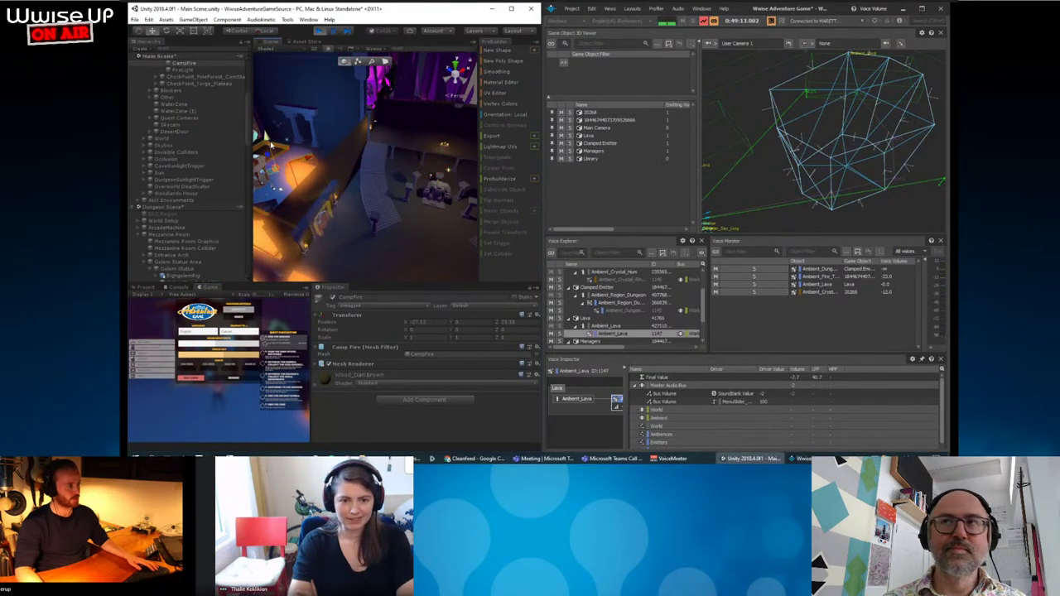
mouse_move(267, 135)
left_mouse_down("alt")
mouse_move(390, 258)
mouse_move(366, 165)
left_mouse_up("alt")
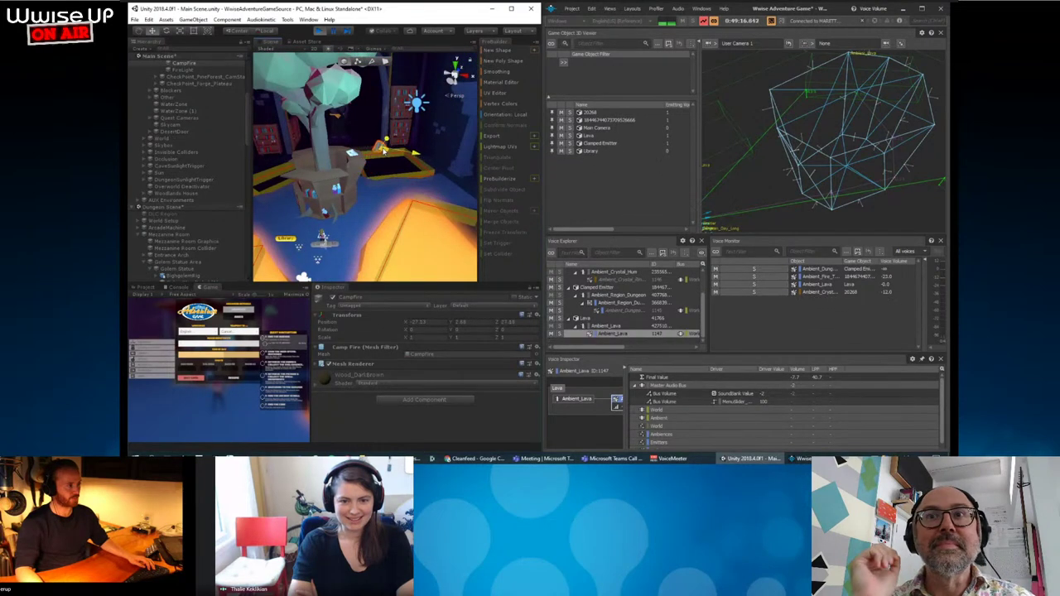
key("f")
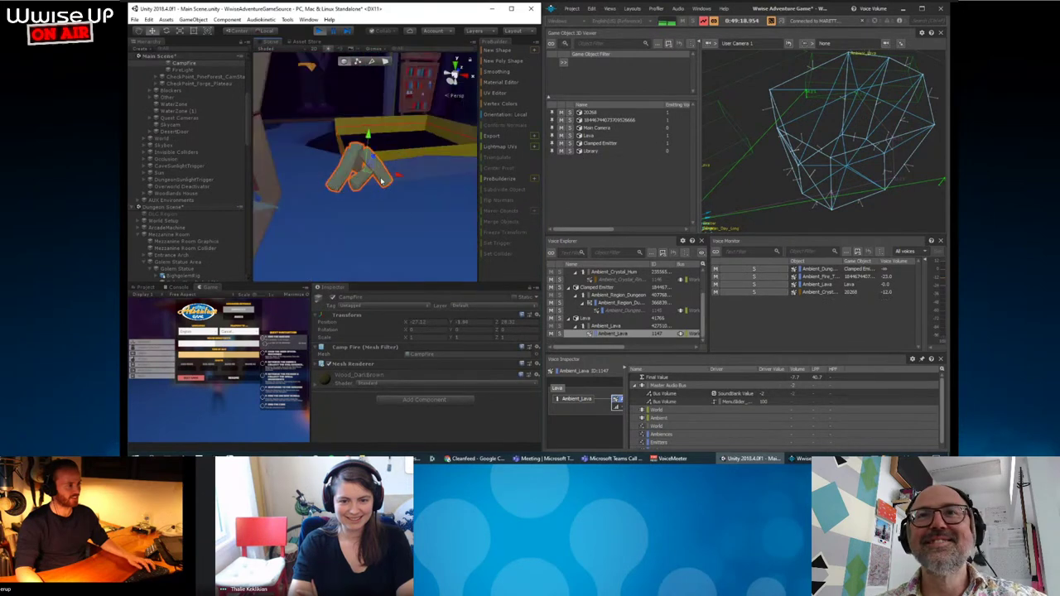
left_click_drag(374, 188, 369, 137, "alt")
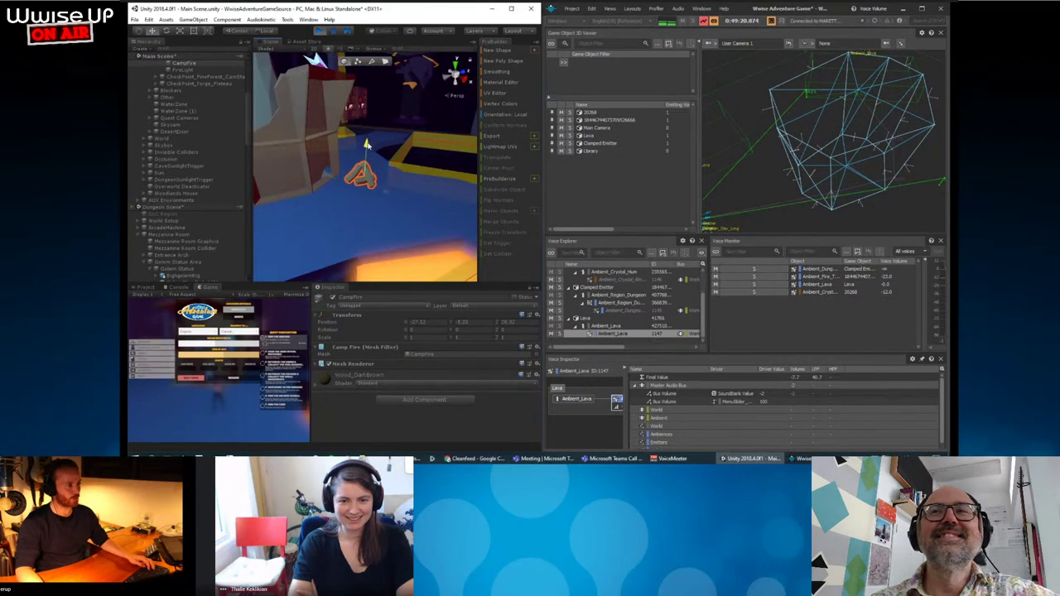
mouse_move(356, 231)
left_mouse_down("alt")
mouse_move(256, 213)
mouse_move(226, 443)
left_mouse_up("alt")
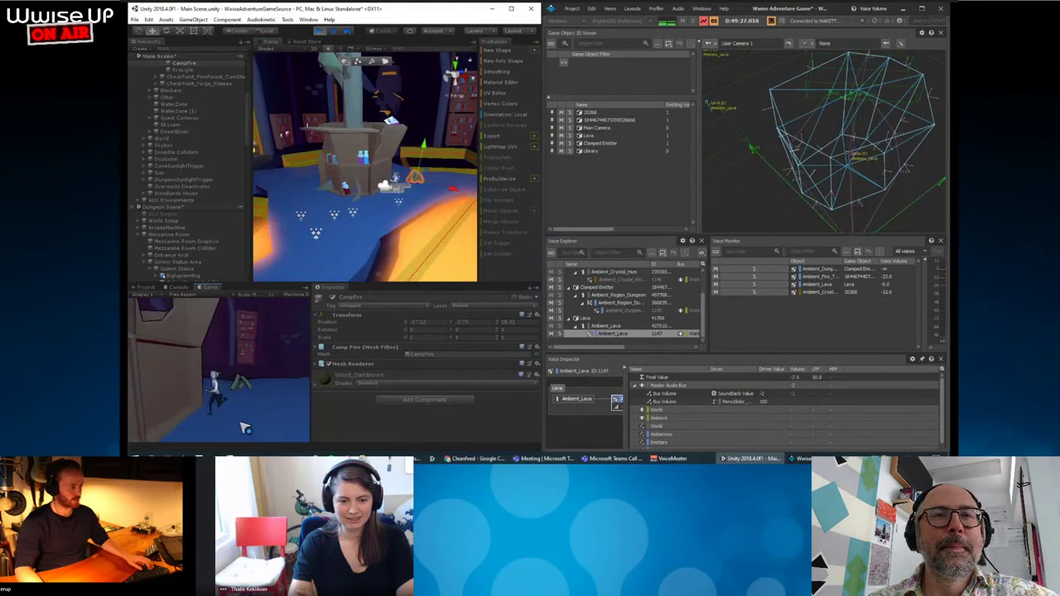
key("Escape")
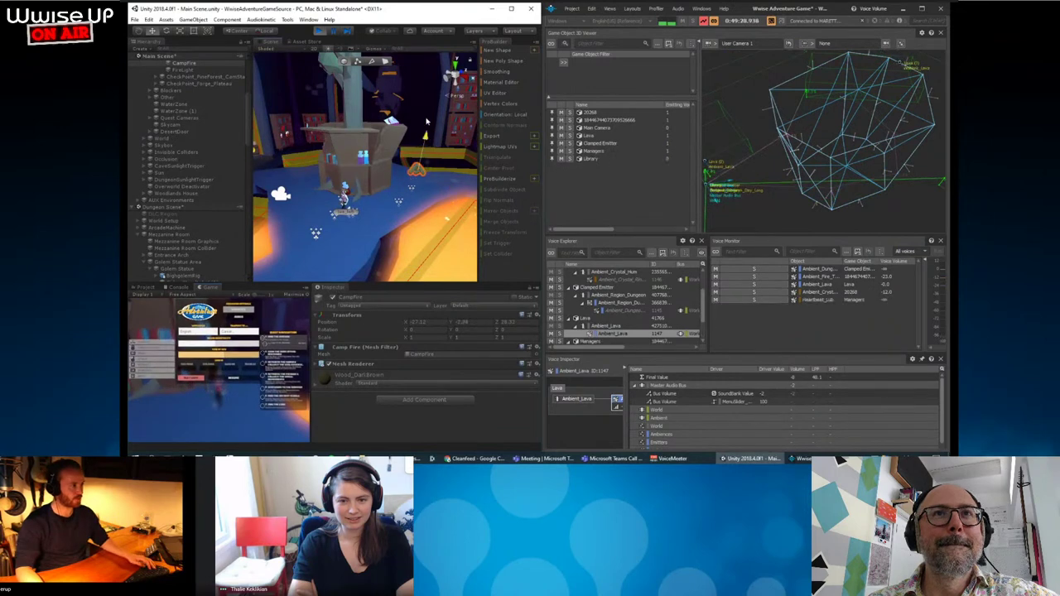
scroll(187, 234, "up", 5)
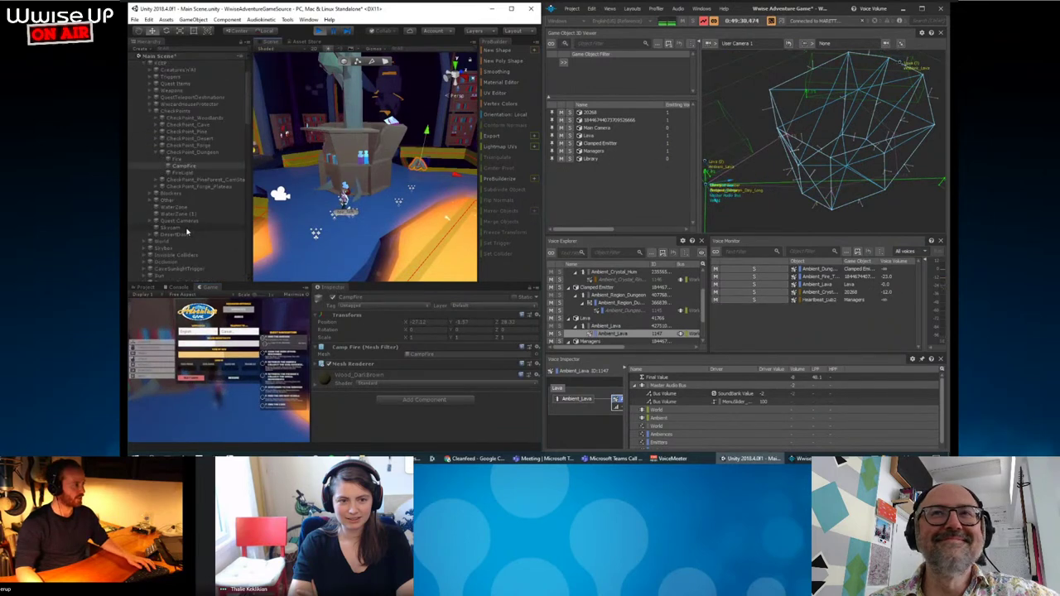
Select and frame CheckPoint_Dungeon, orbiting down toward the yellow floor.
left_click(188, 167)
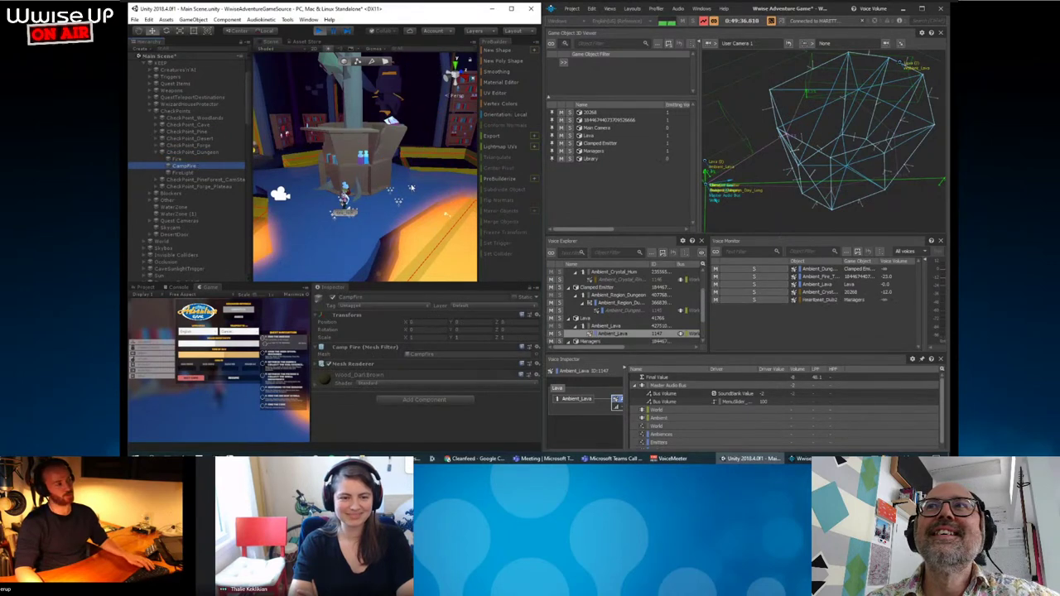
key("f")
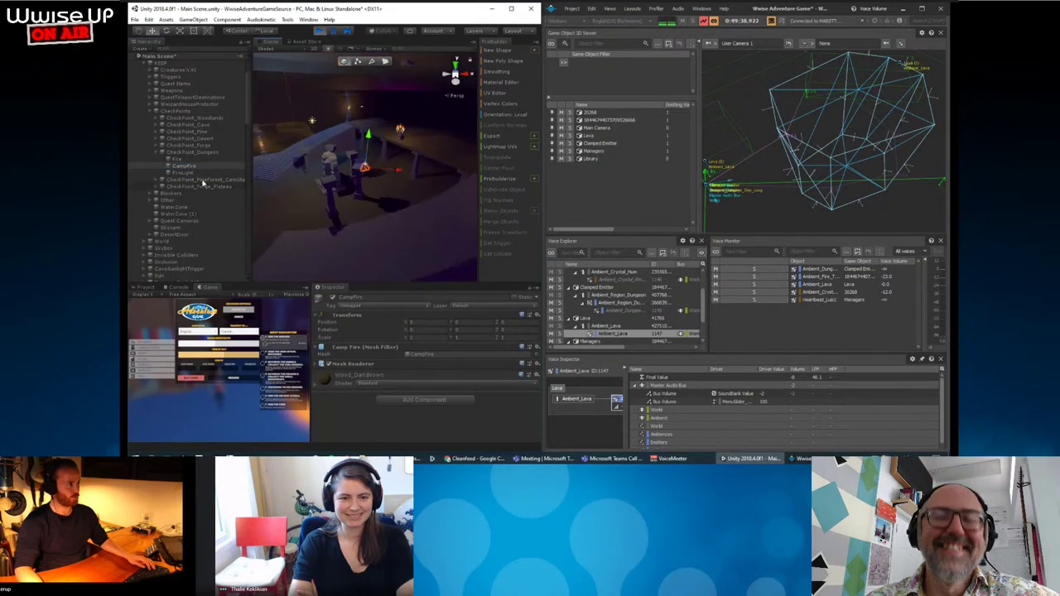
double_click(192, 152)
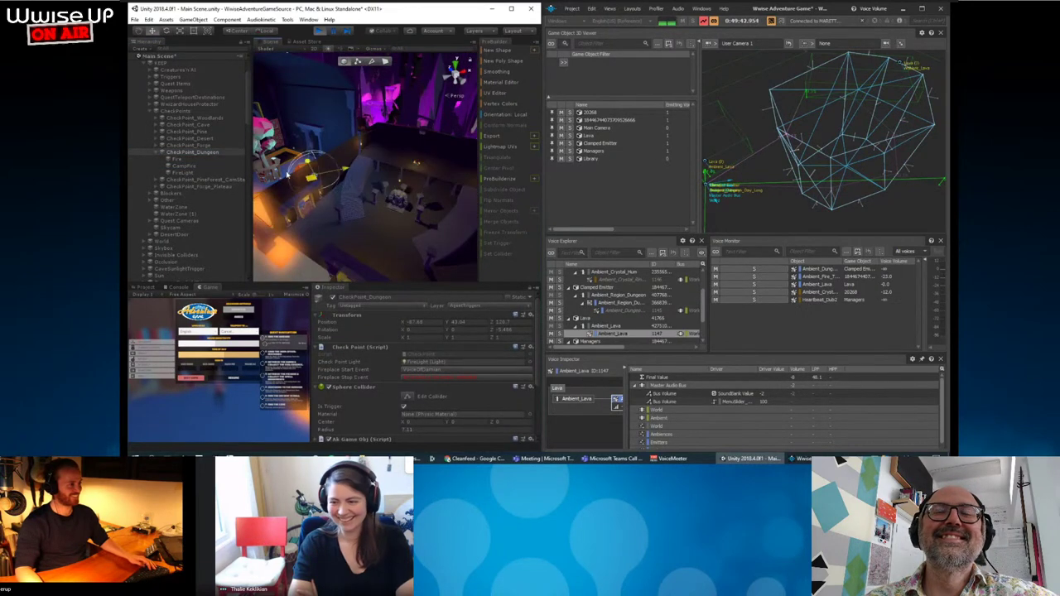
left_click_drag(288, 174, 440, 227, "alt")
left_click_drag(361, 205, 364, 226, "alt")
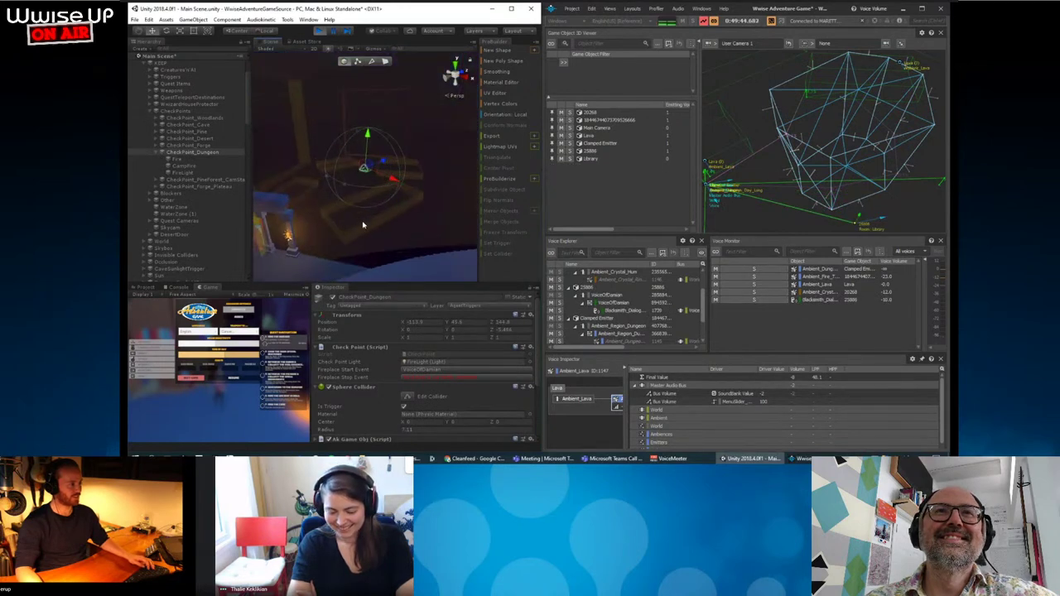
Drag CheckPoint_Dungeon to -114.24, 43.33, then open the VoiceOfDamian container's properties in Wwise.
left_click_drag(365, 141, 377, 169)
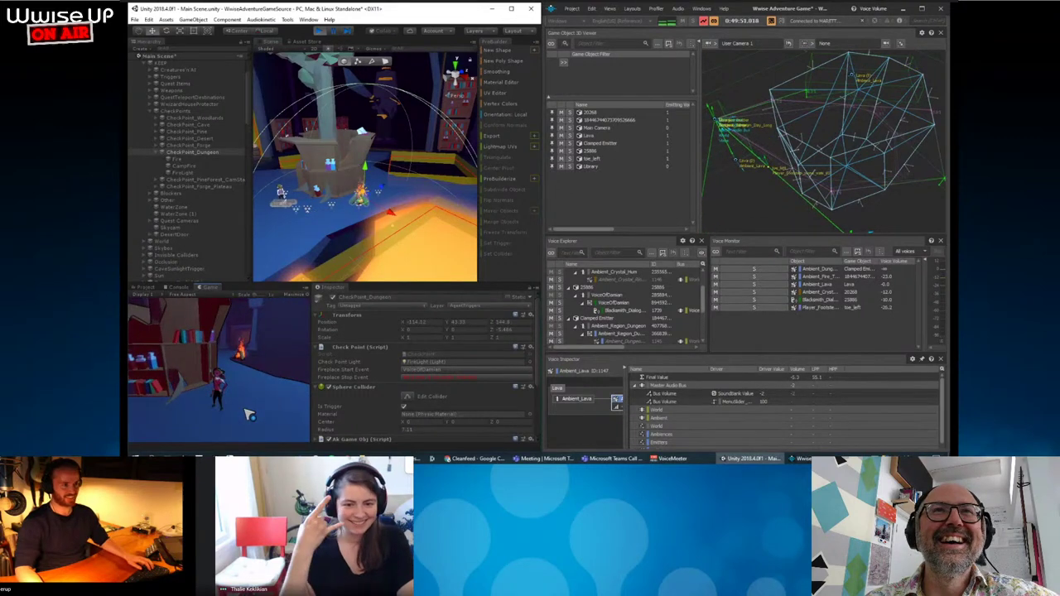
key("Escape")
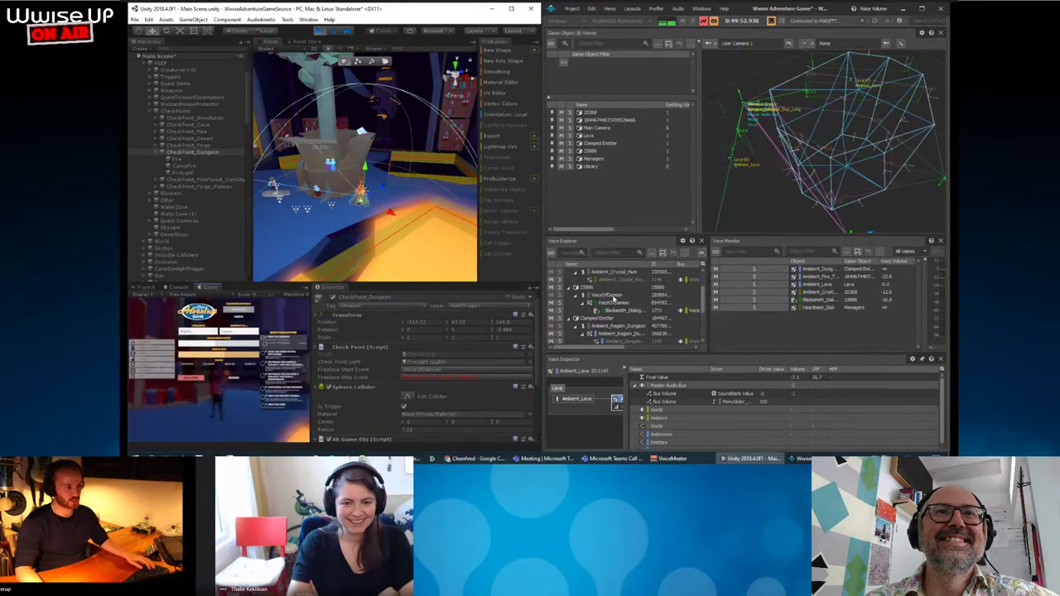
double_click(609, 295)
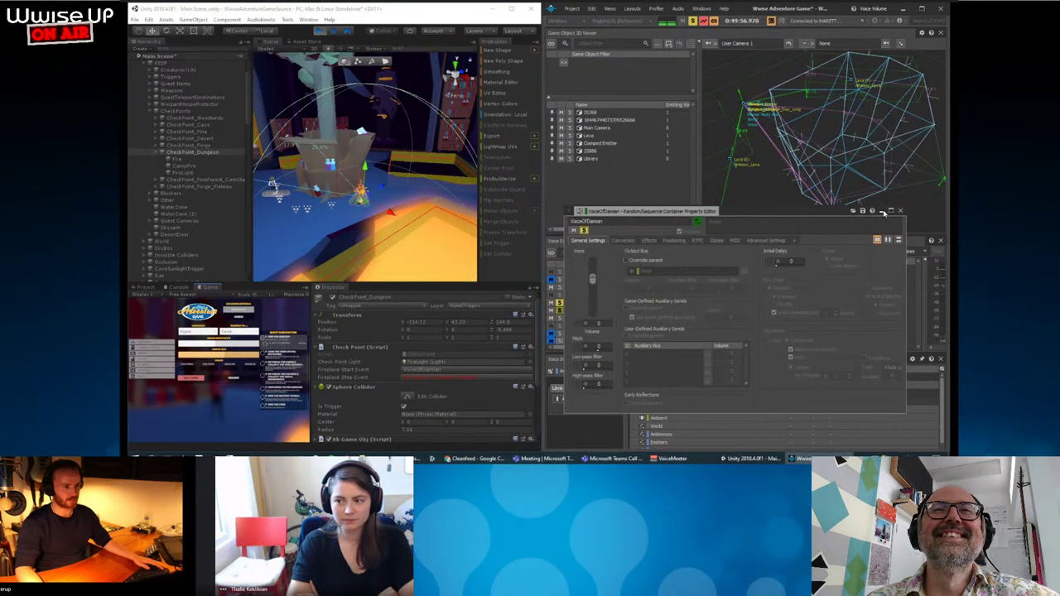
Collapse the VoiceOfDamian Property Editor and walk the character further into the dungeon.
left_click(882, 211)
key("Escape")
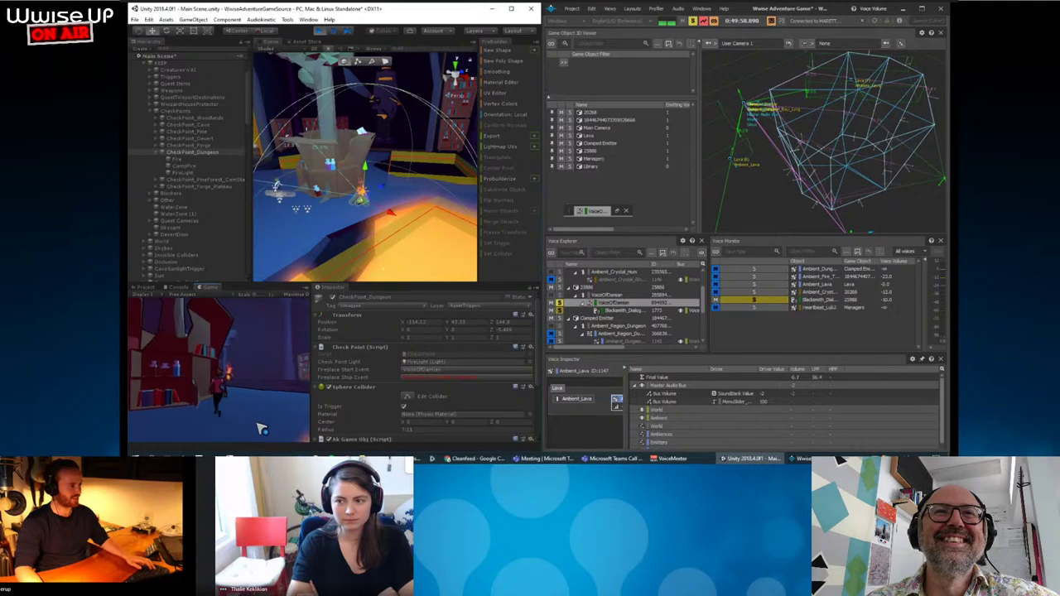
key("w")
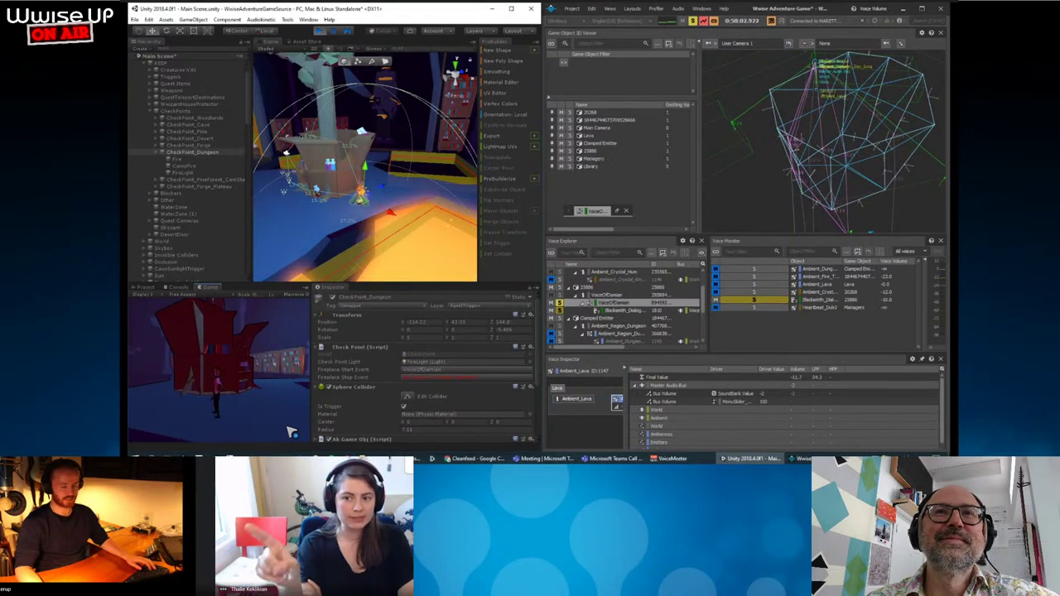
key("Escape")
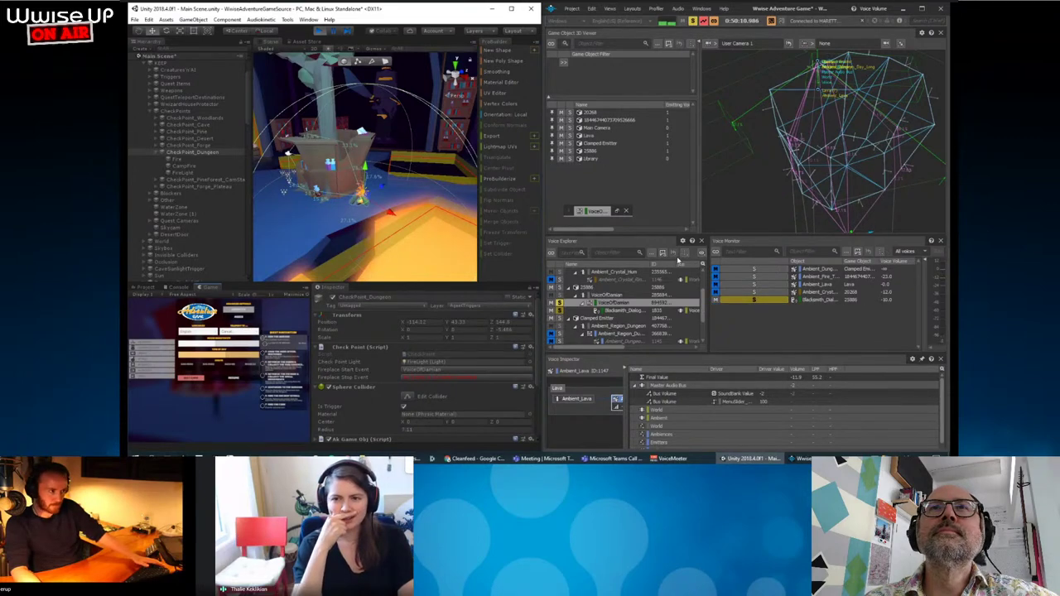
Set VoiceOfDamian as the Profiler text filter in Voice Explorer.
left_click(563, 62)
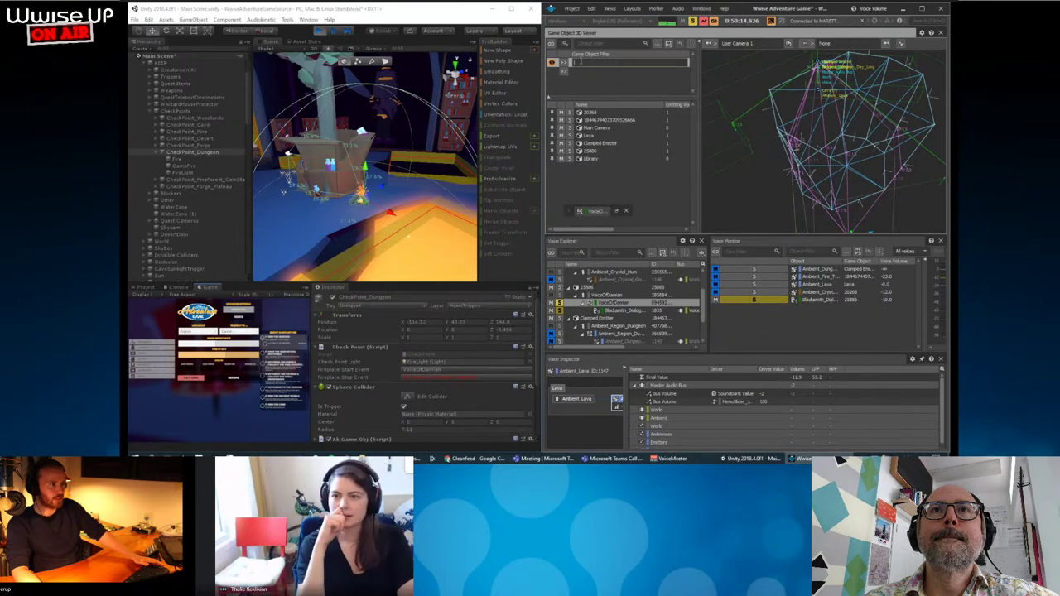
right_click(613, 303)
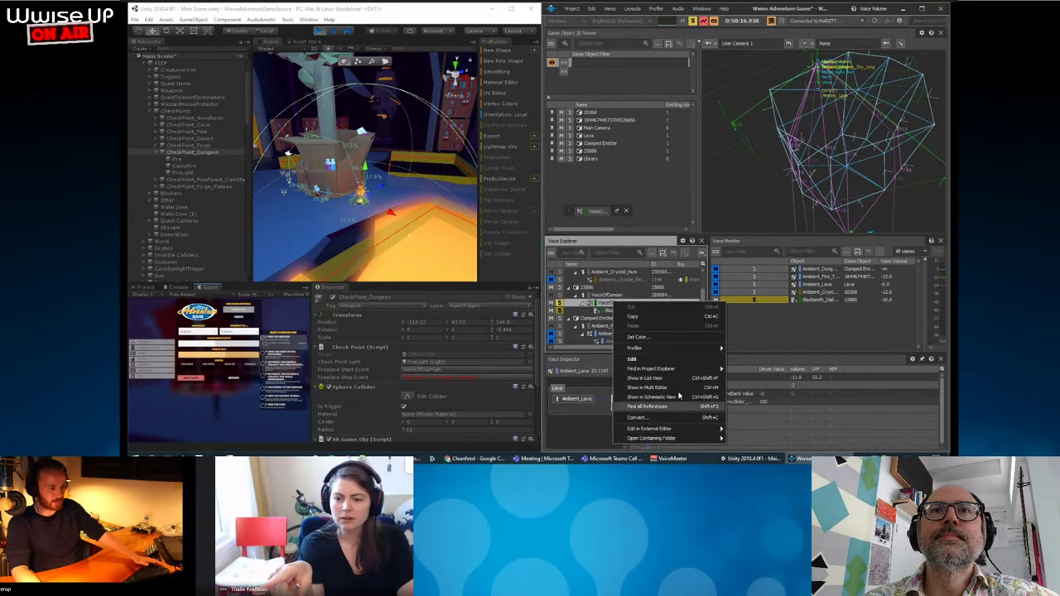
mouse_move(681, 347)
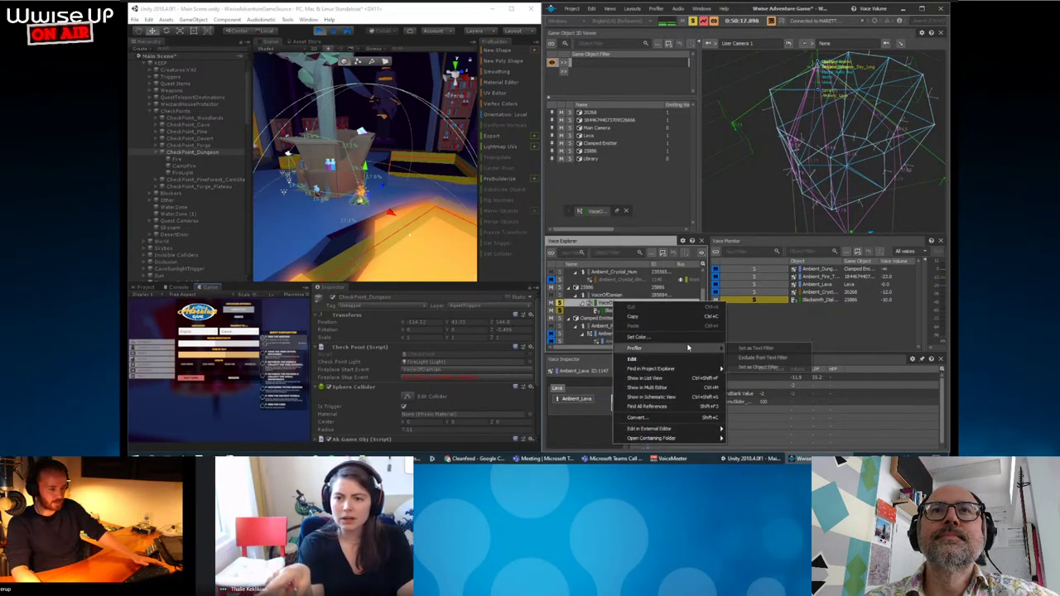
left_click(778, 351)
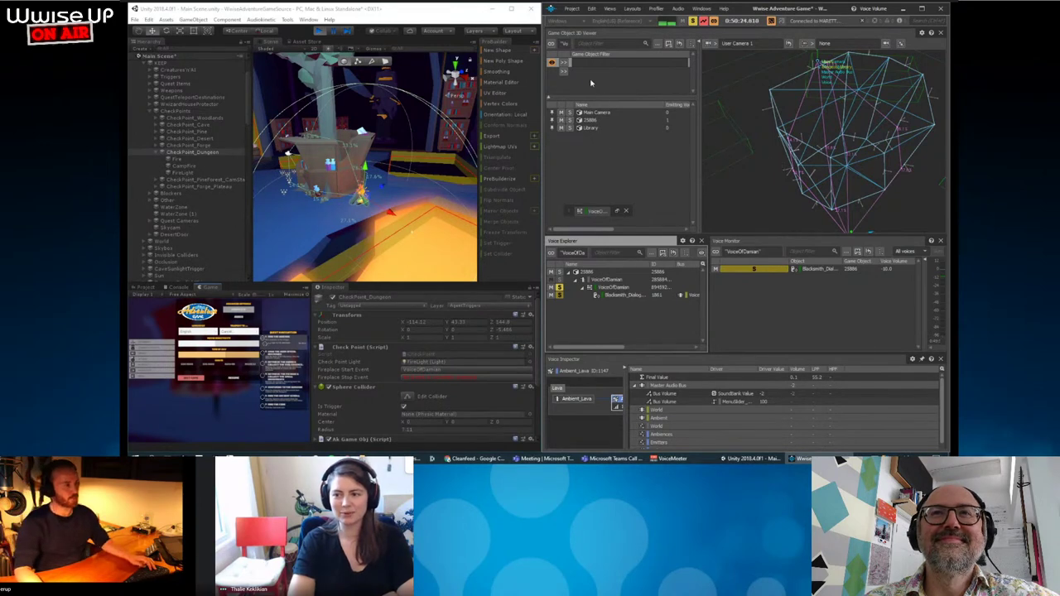
left_click(564, 65)
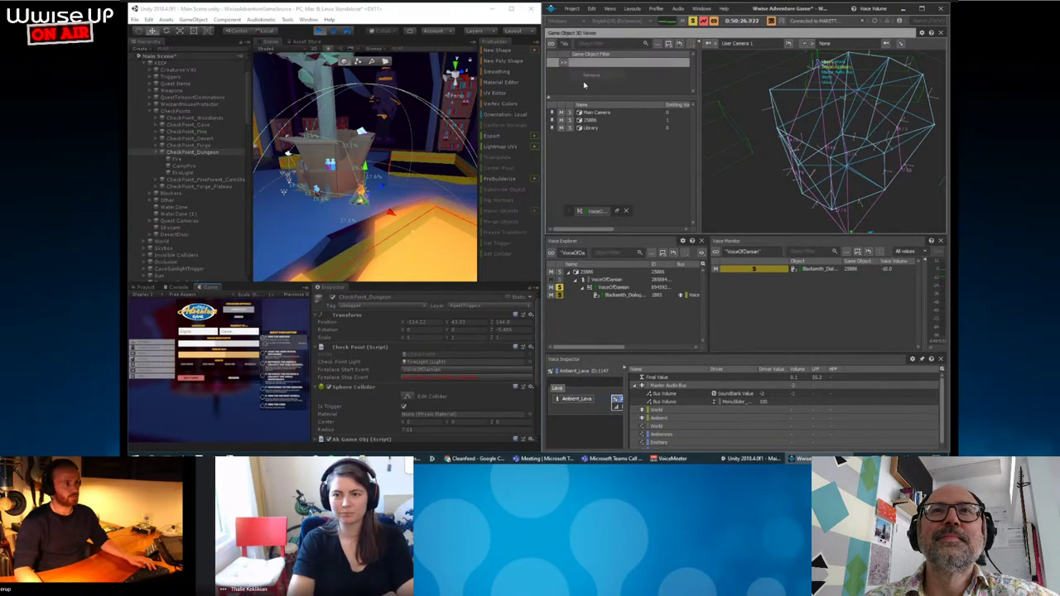
left_click(238, 416)
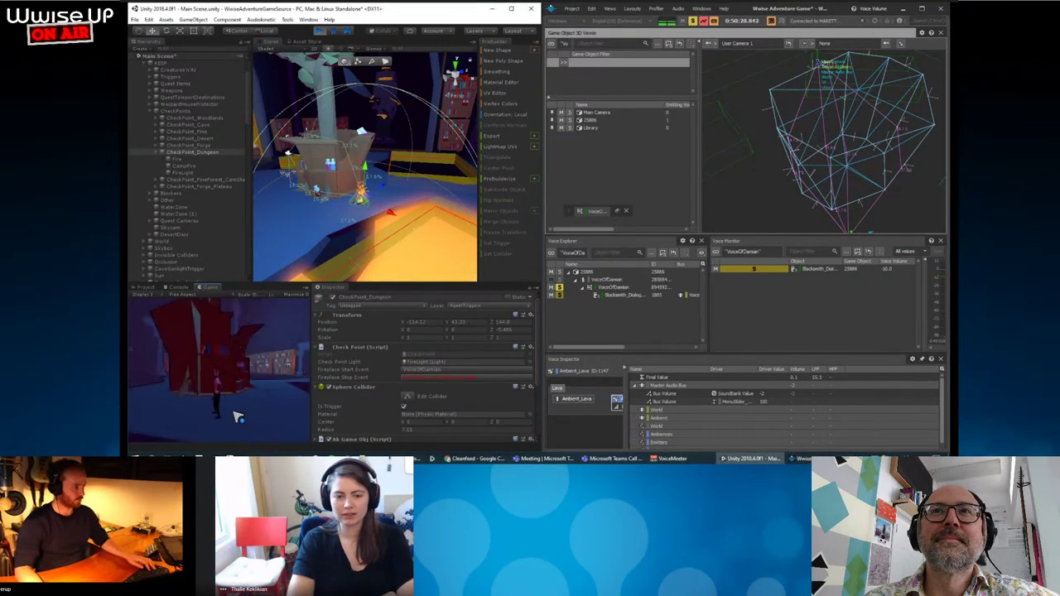
Walk the player toward the bookshelves and red structure, pausing and resuming the game.
key("w")
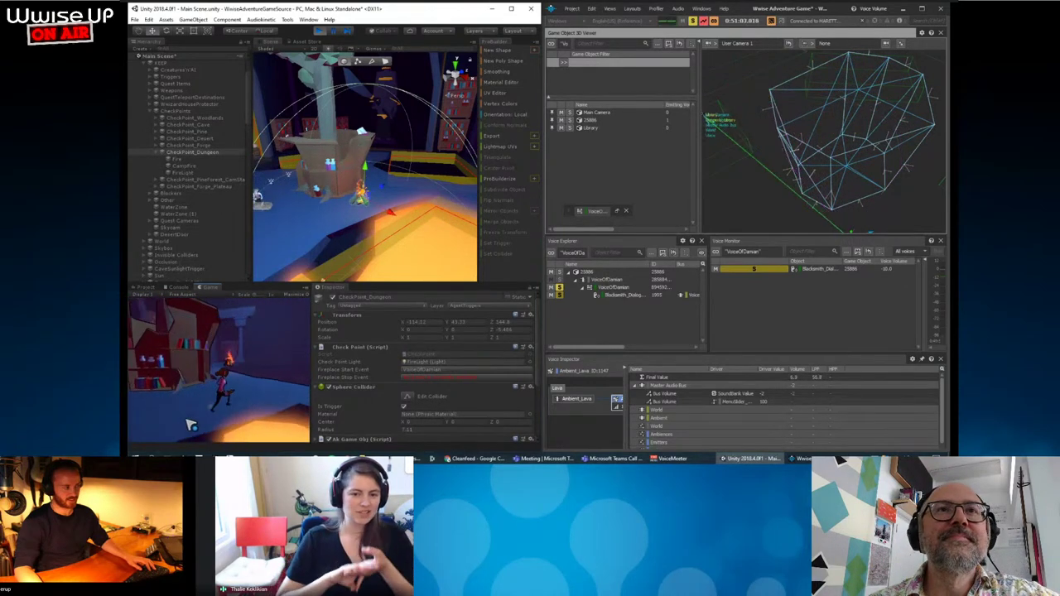
key("Escape")
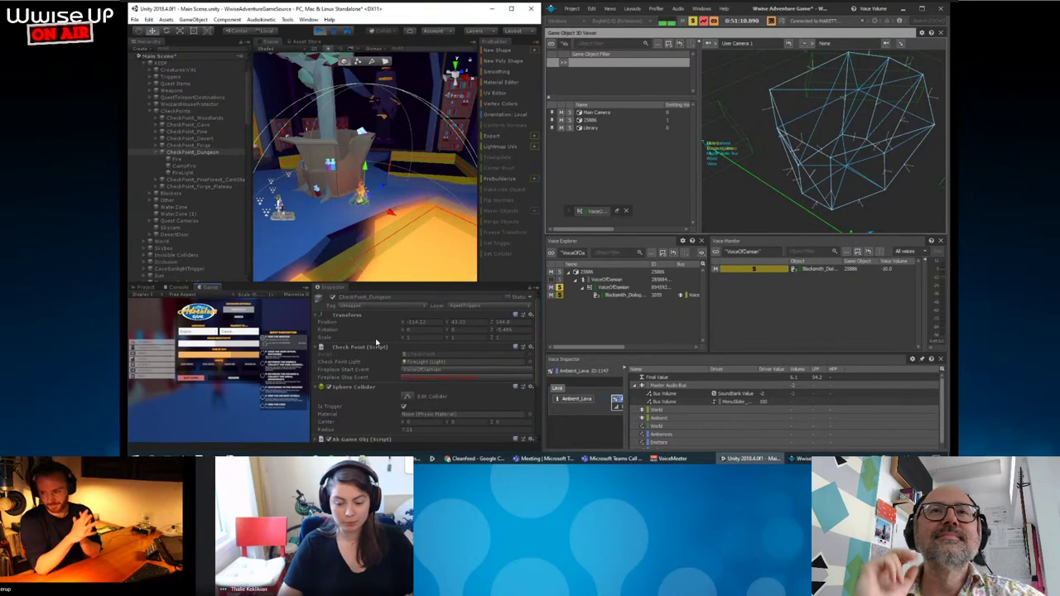
left_click(209, 402)
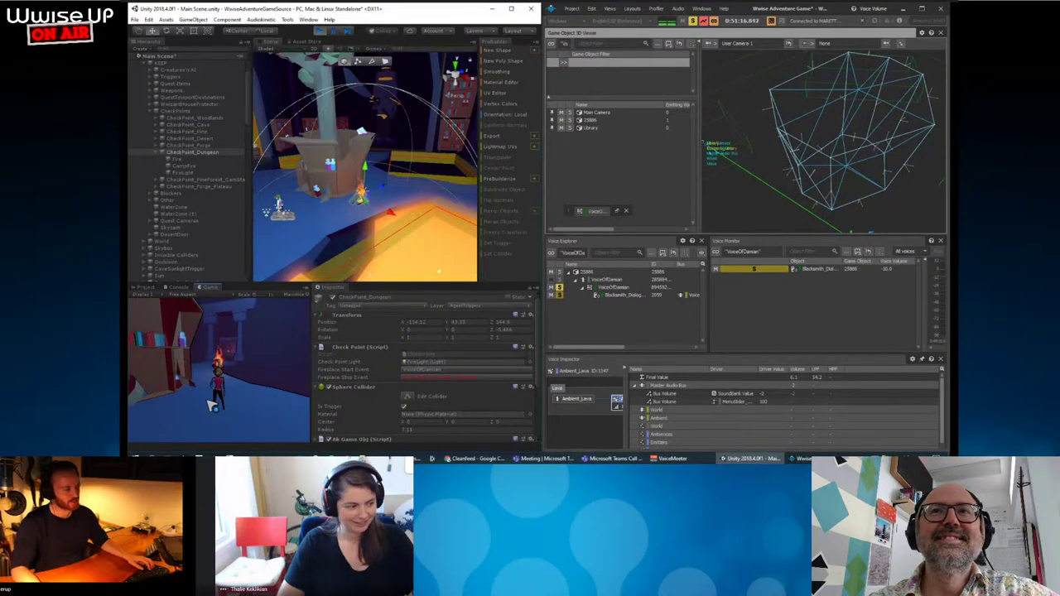
key("w")
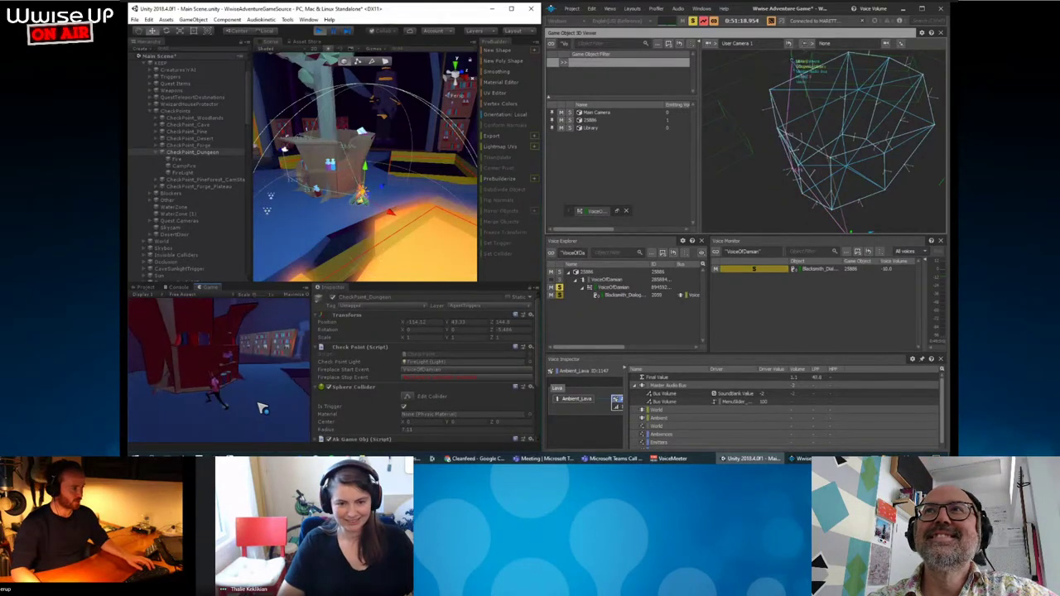
key("w")
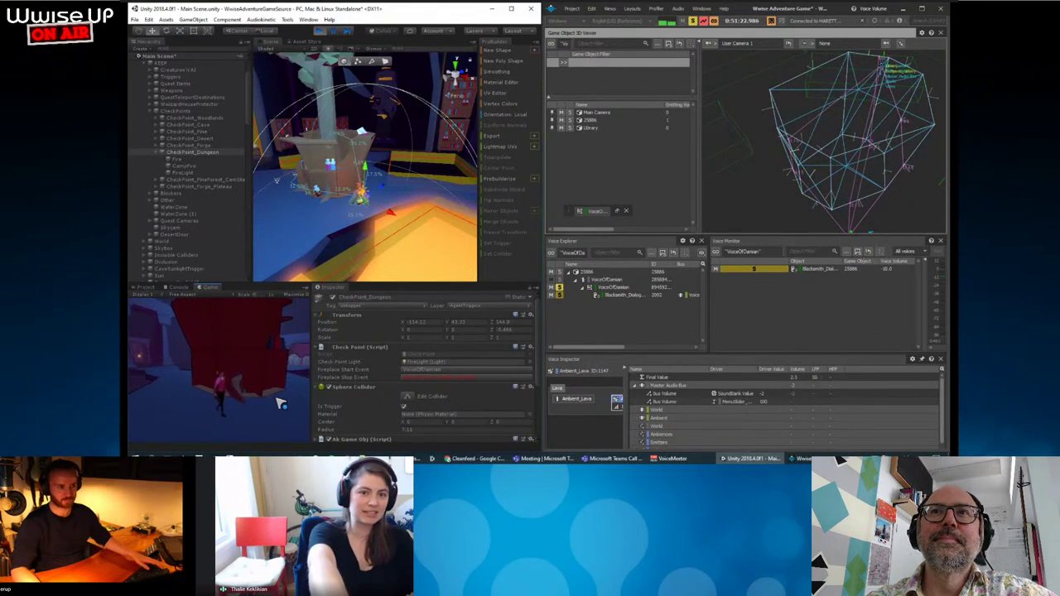
key("Escape")
Zoom the Wwise 3D viewer on the Blacksmith dialogue emitter and orbit the Scene around the checkpoint.
left_click(859, 151)
scroll(859, 151, "up", 3)
scroll(860, 153, "down", 5)
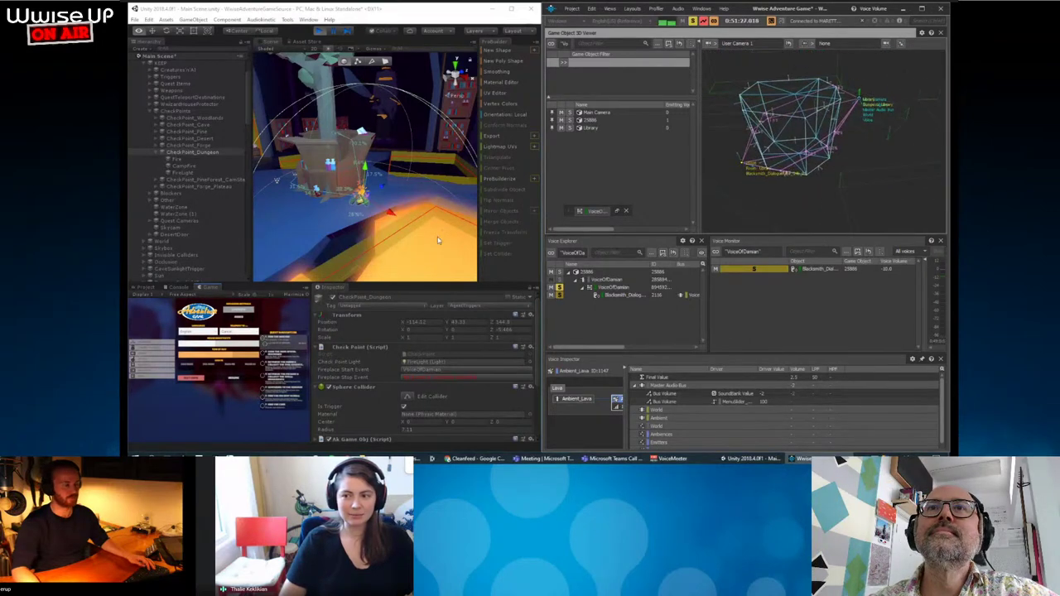
mouse_move(385, 206)
left_mouse_down("alt")
mouse_move(416, 199)
mouse_move(398, 246)
mouse_move(428, 238)
left_mouse_up("alt")
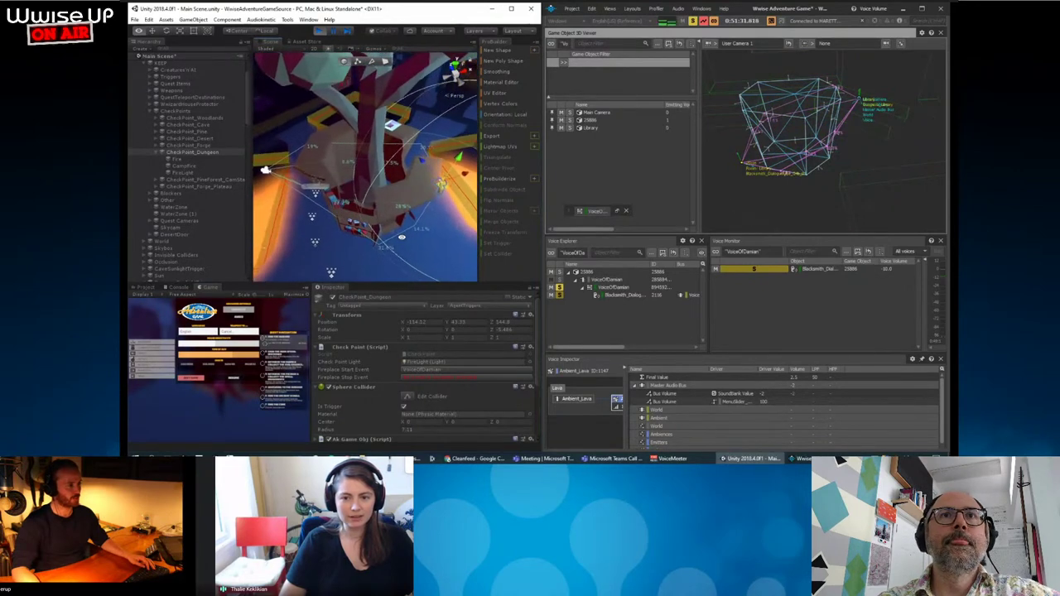
Select CheckPoint_Dungeon, scroll to Ak Spatial Audio Debug Draw, and orbit around the building's diffraction paths.
left_click(202, 152)
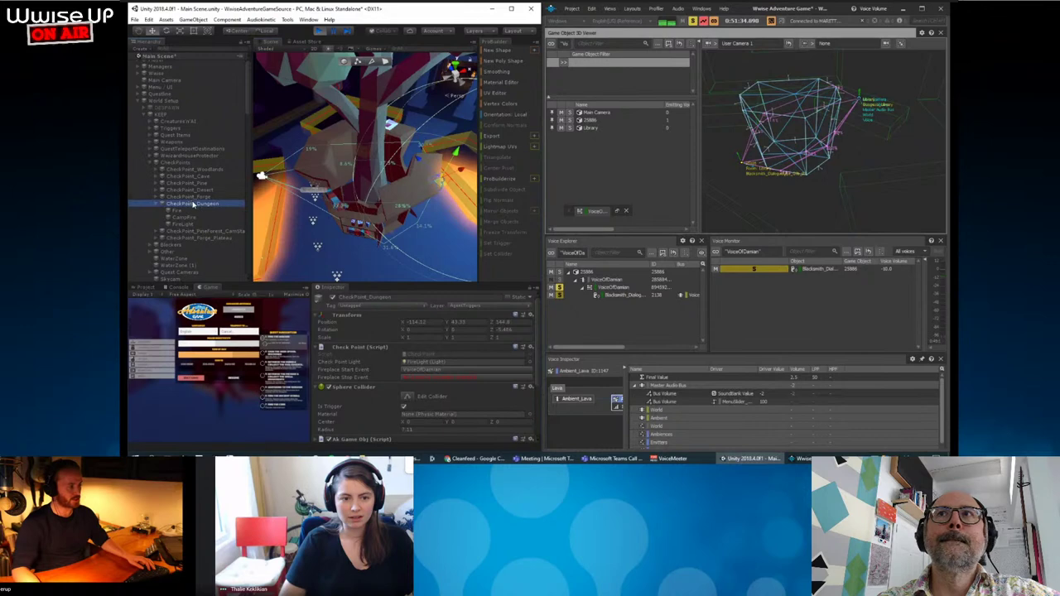
scroll(413, 379, "down", 3)
scroll(375, 363, "down", 2)
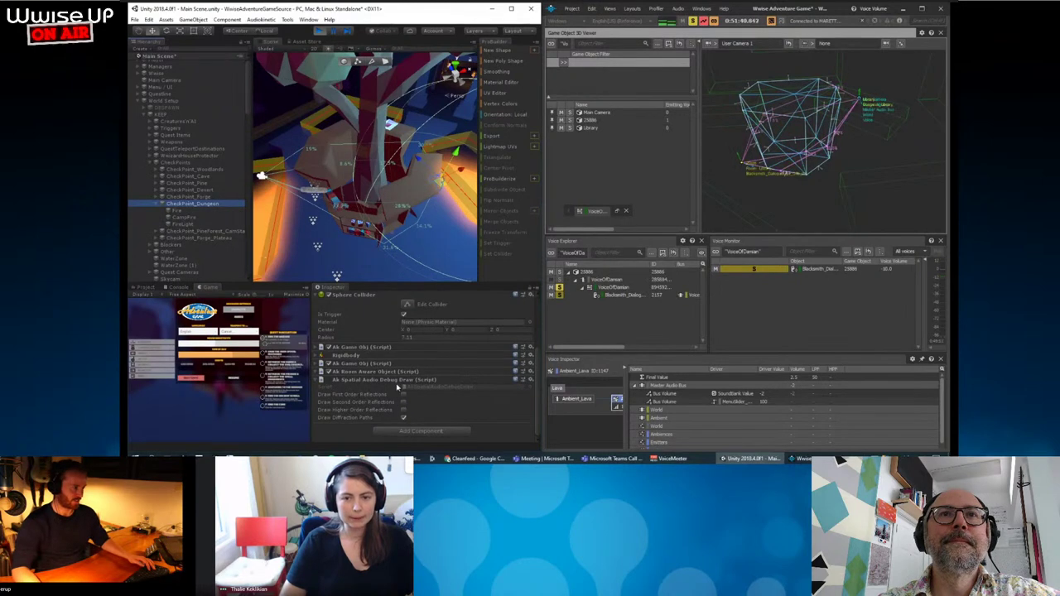
right_click_drag(364, 207, 391, 246)
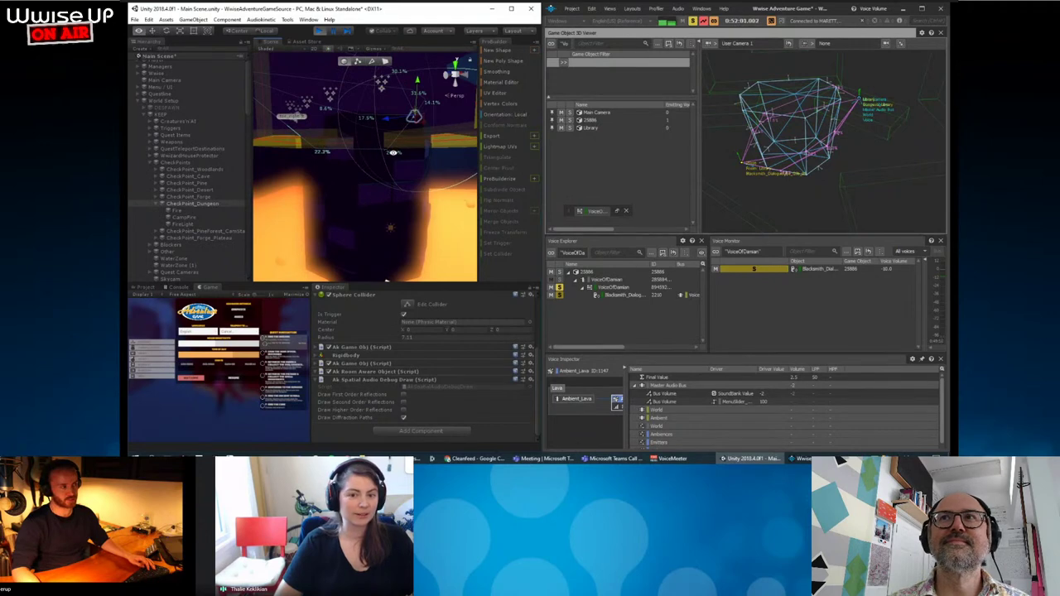
mouse_move(392, 153)
left_mouse_down("alt")
mouse_move(386, 226)
mouse_move(361, 192)
mouse_move(349, 135)
mouse_move(405, 275)
mouse_move(343, 127)
left_mouse_up("alt")
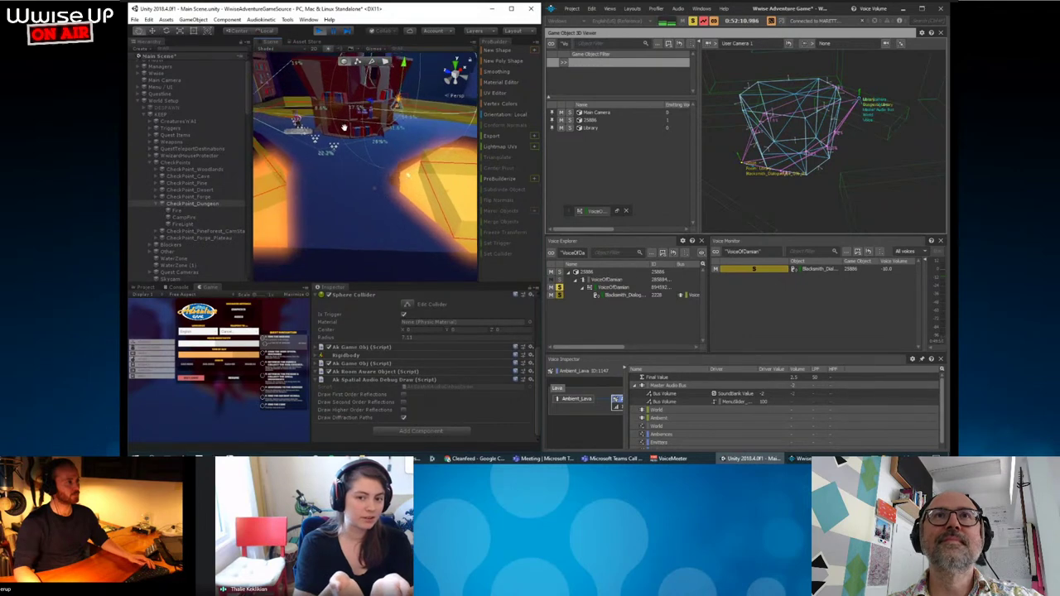
left_click_drag(344, 126, 594, 175, "alt")
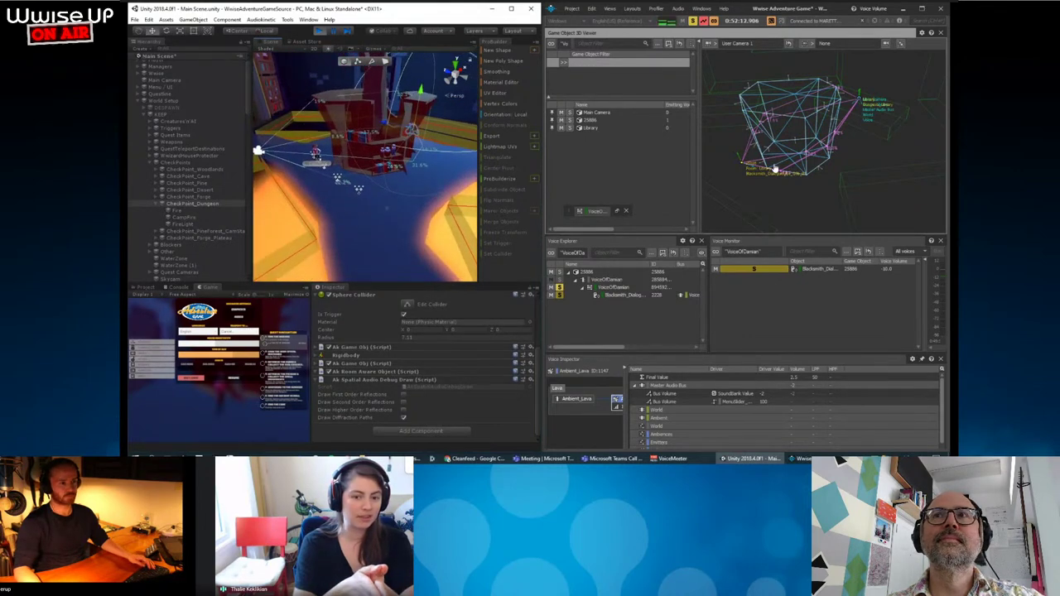
Zoom and orbit the 3D Game Object Viewer around the room wireframes and tower, then stop Play mode.
left_click(775, 169)
scroll(791, 190, "down", 5)
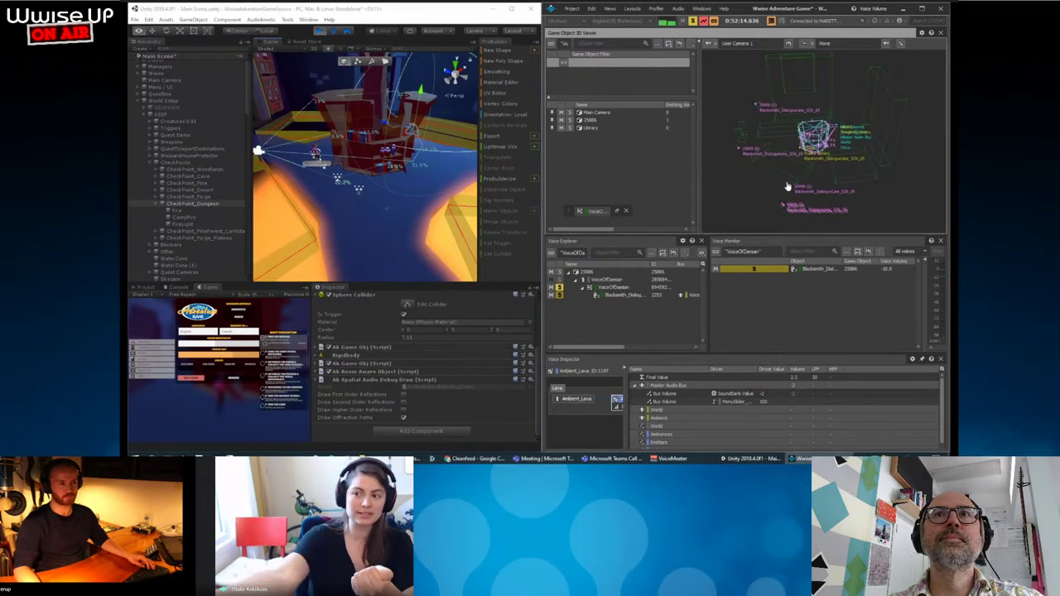
mouse_move(787, 186)
left_mouse_down()
mouse_move(775, 180)
mouse_move(808, 182)
left_mouse_up()
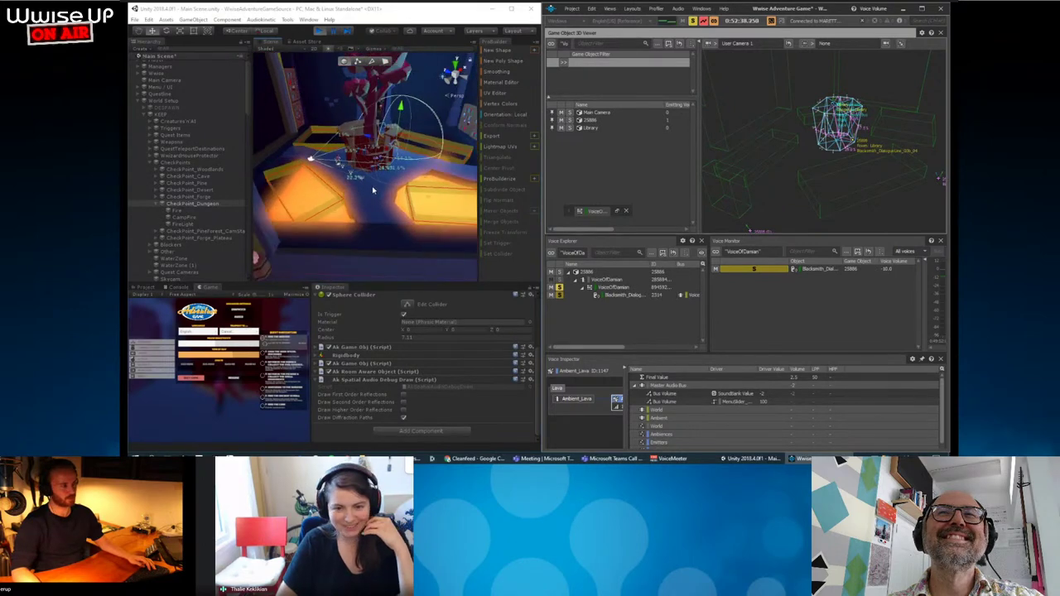
mouse_move(373, 190)
left_mouse_down("alt")
mouse_move(387, 193)
mouse_move(374, 226)
left_mouse_up("alt")
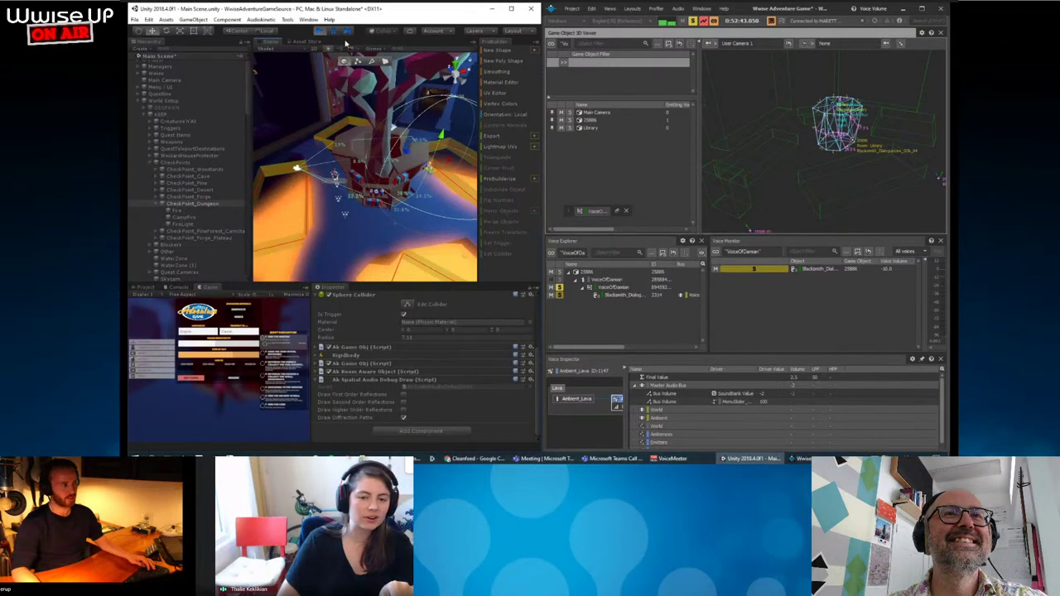
left_click(322, 31)
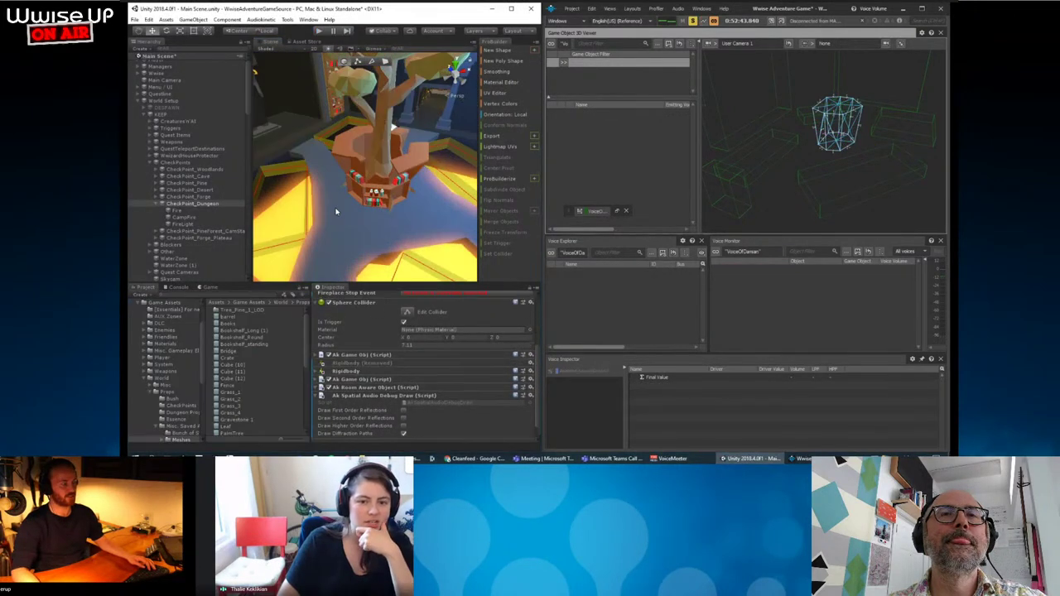
Select Bookshelf_Round to show its Mesh Collider and Sound Material, then zoom out over the round room.
mouse_move(348, 232)
left_mouse_down("alt")
mouse_move(356, 198)
mouse_move(368, 199)
mouse_move(235, 155)
mouse_move(364, 193)
mouse_move(348, 220)
left_mouse_up("alt")
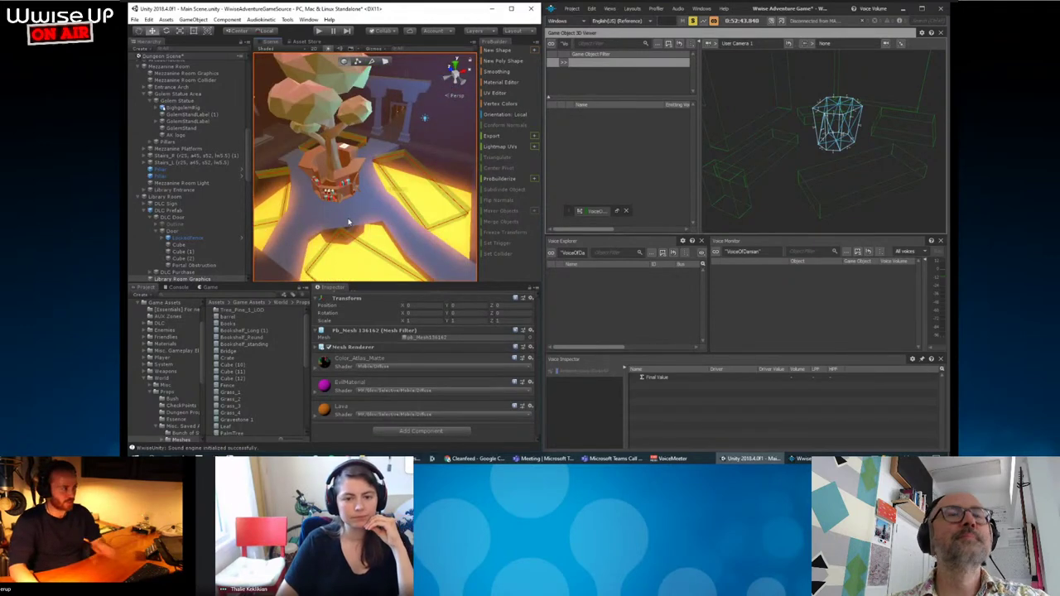
left_click_drag(327, 212, 400, 44, "alt")
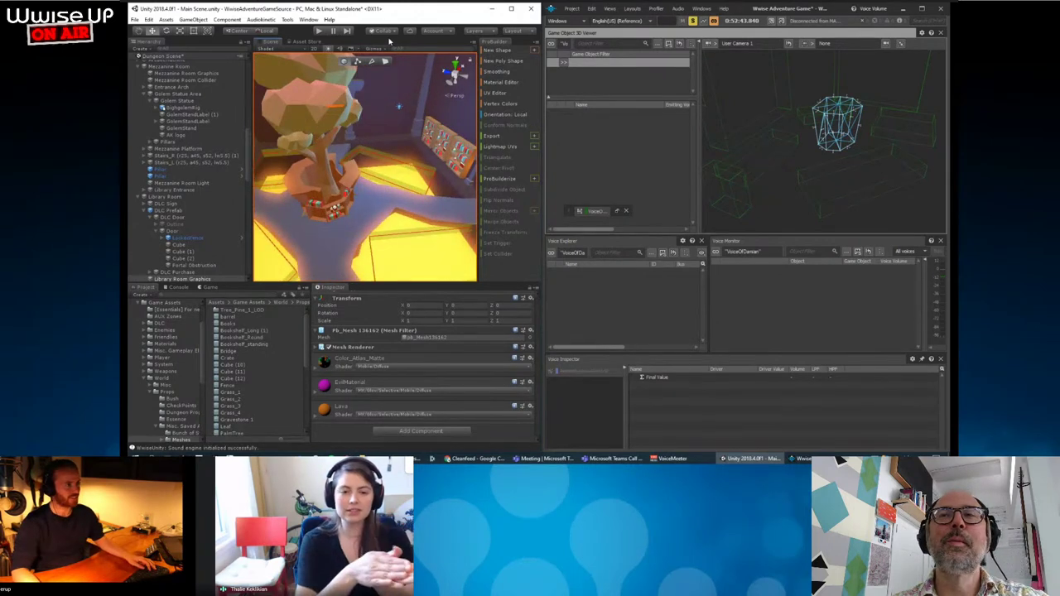
left_click(348, 168)
scroll(424, 200, "down", 5)
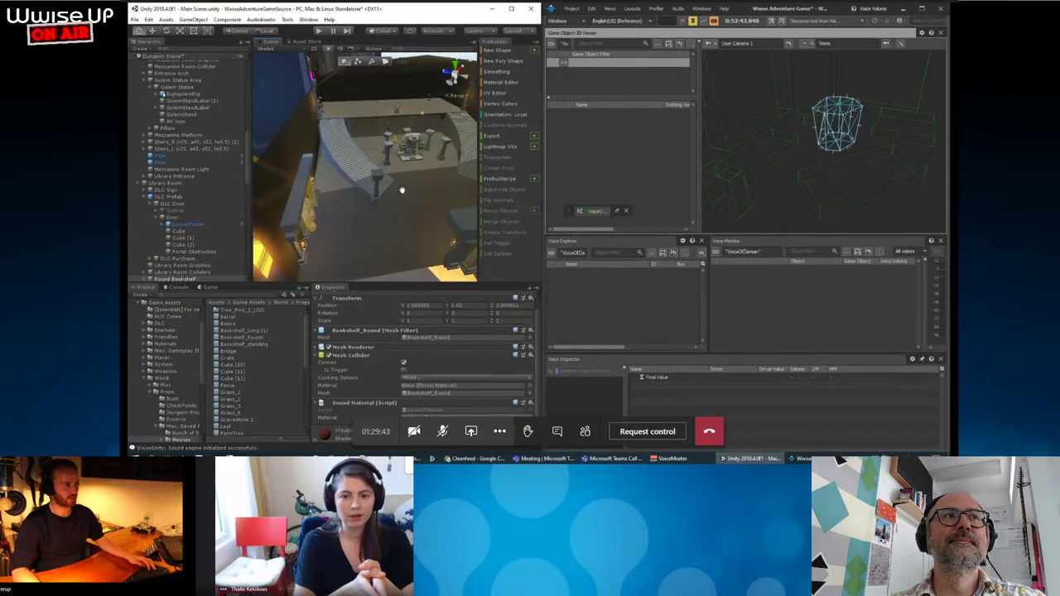
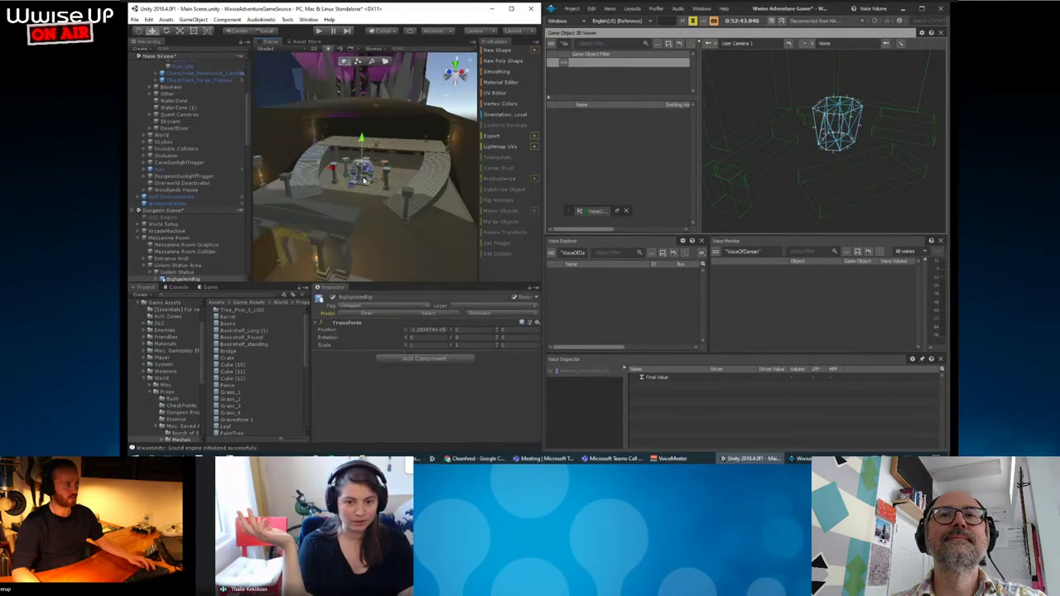
Frame the BigGolemRig statue and orbit around it to view it from several angles.
key("f")
mouse_move(392, 248)
left_mouse_down("alt")
mouse_move(454, 234)
mouse_move(364, 182)
left_mouse_up("alt")
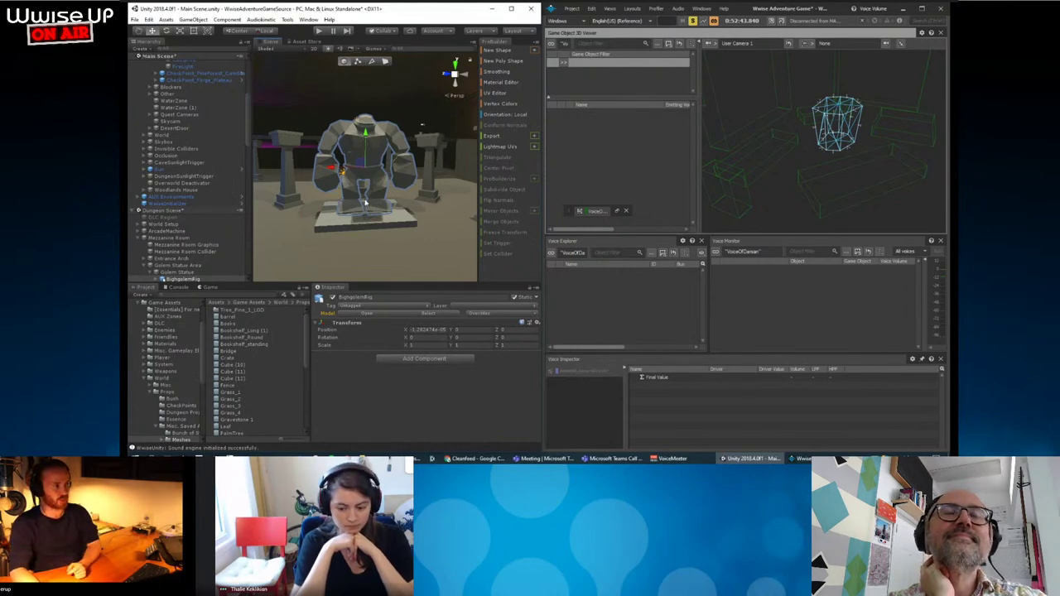
left_click_drag(381, 207, 396, 196, "alt")
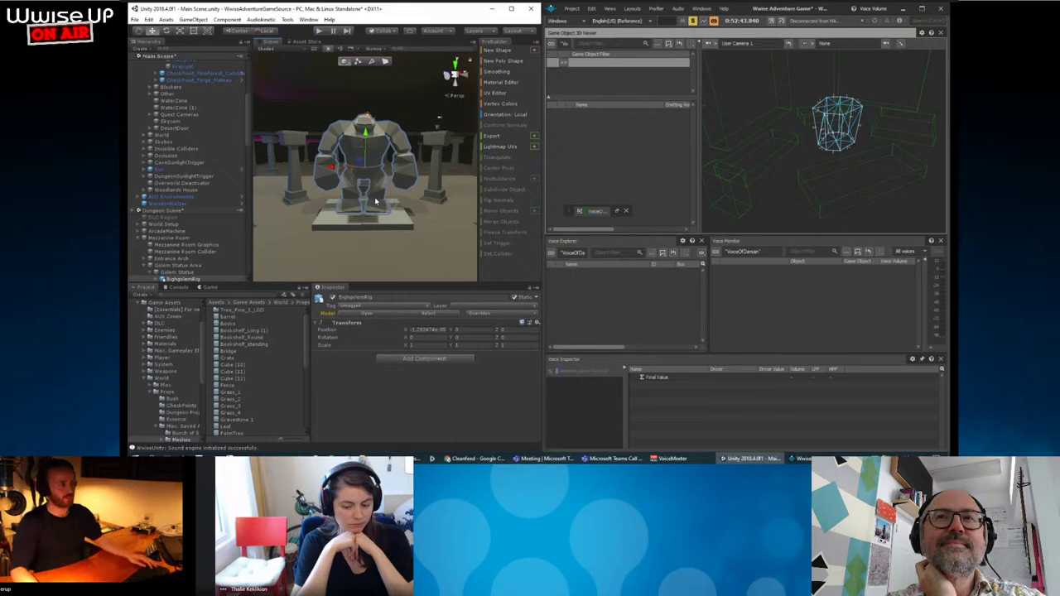
left_click_drag(375, 197, 438, 178, "alt")
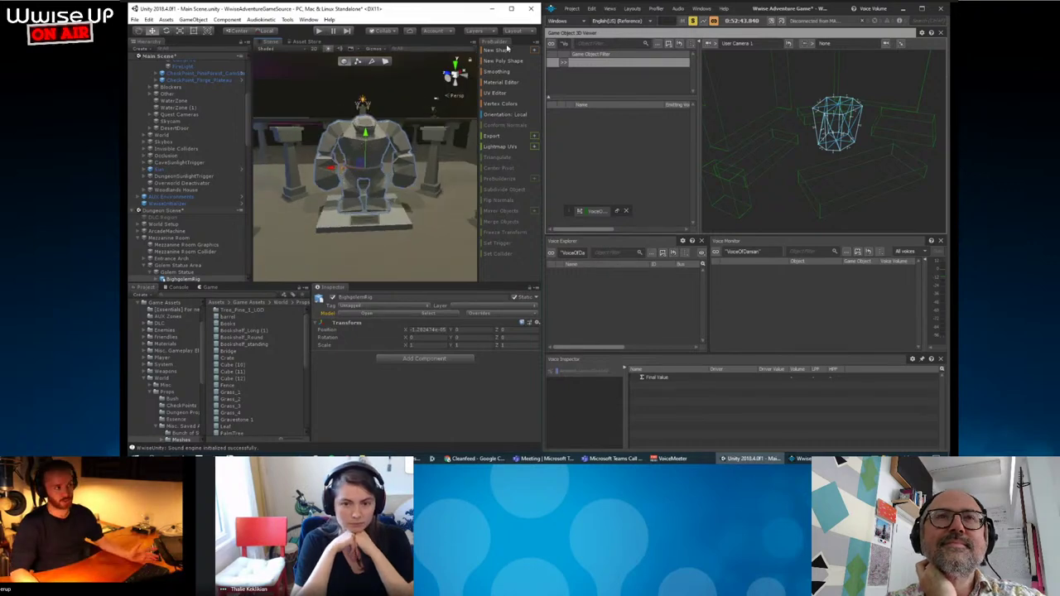
Cancel the ProBuilder cylinder shape and create a new cube instead.
left_click(534, 50)
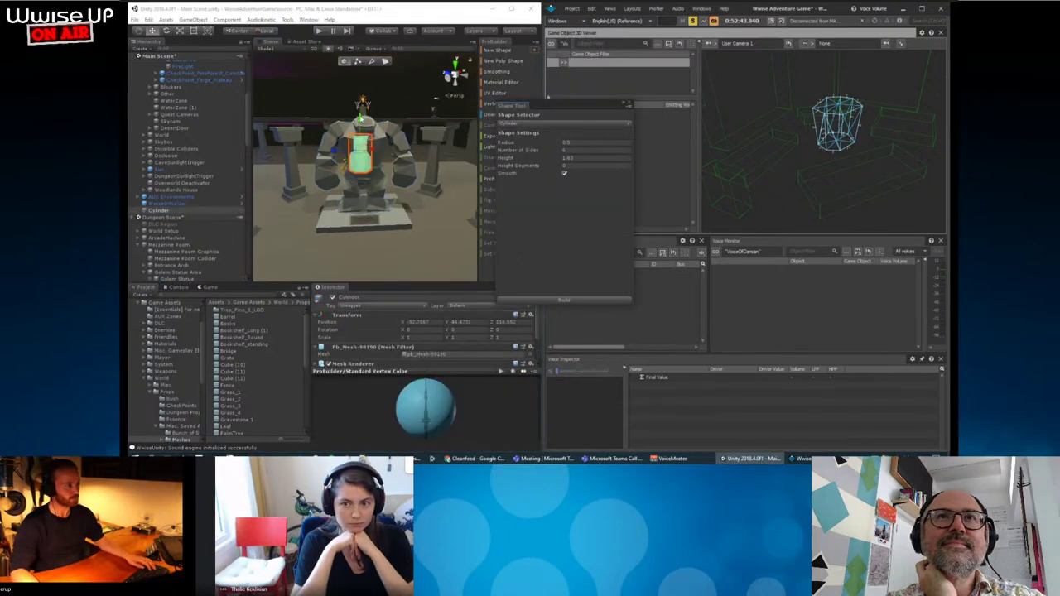
left_click_drag(359, 135, 479, 177, "alt")
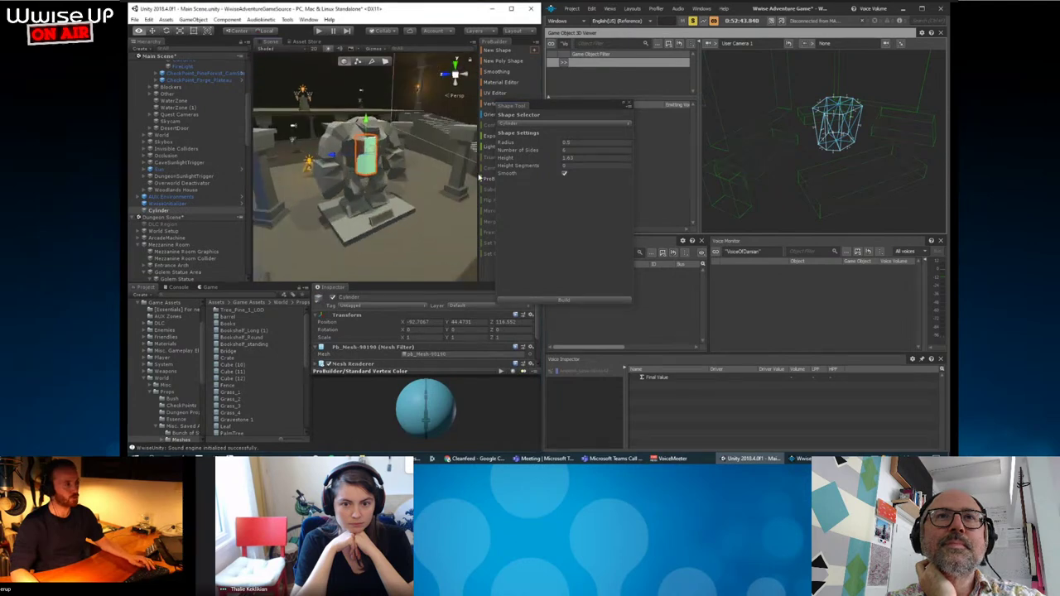
left_click(629, 105)
left_click_drag(405, 162, 314, 248, "alt")
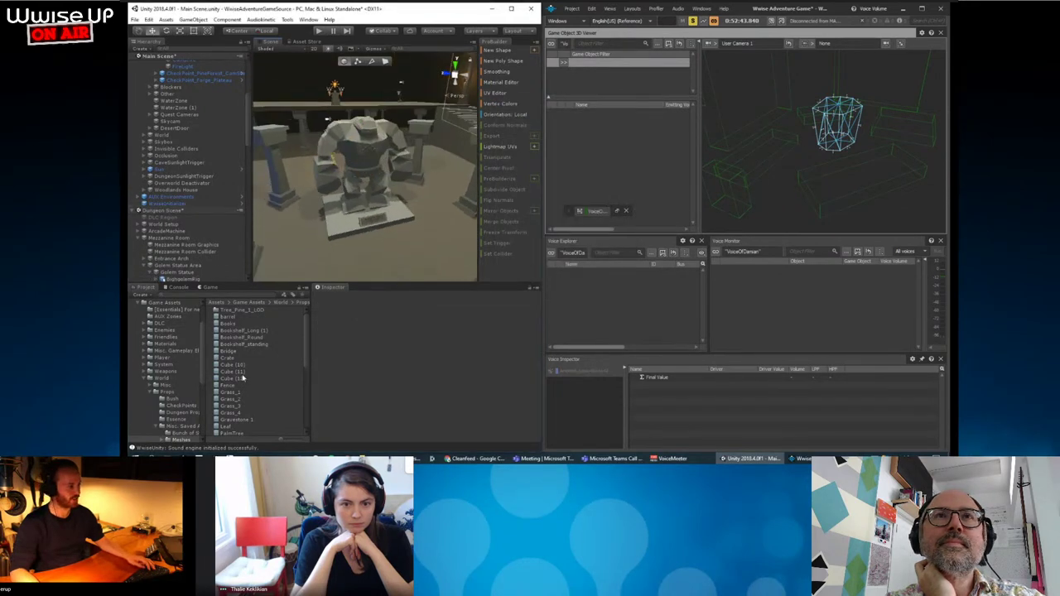
scroll(168, 316, "up", 3)
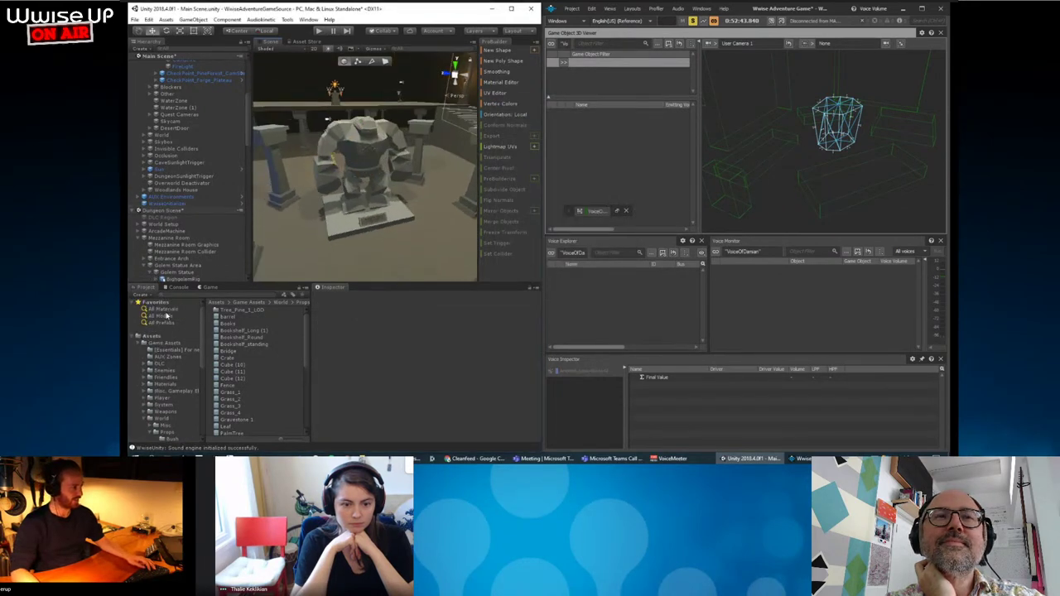
left_click(506, 51)
Rotate the cube to match the golem, move it onto the chest, and pull its top face up.
key("e")
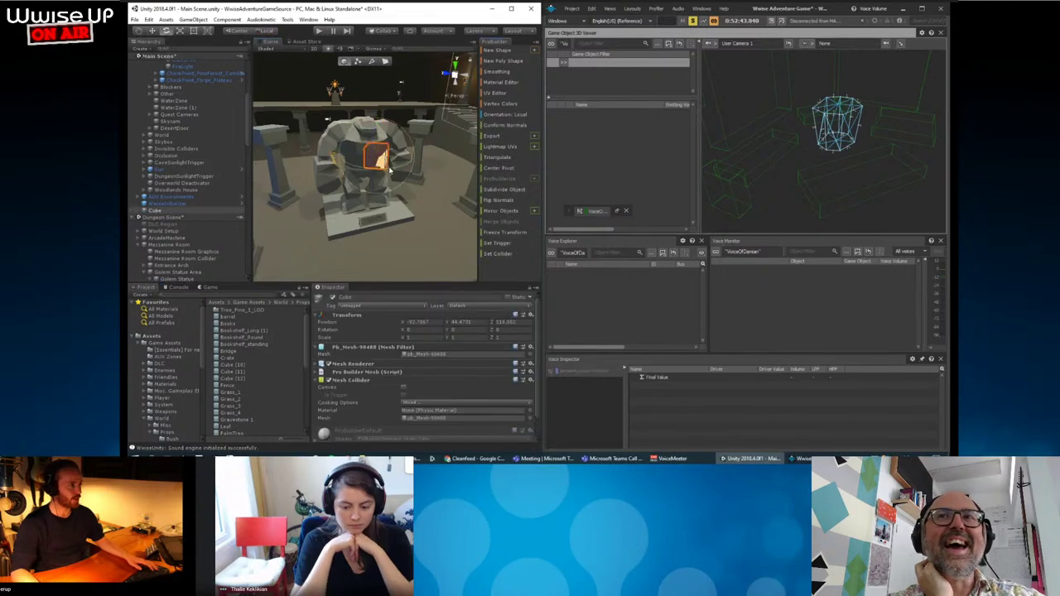
left_click_drag(372, 174, 299, 184)
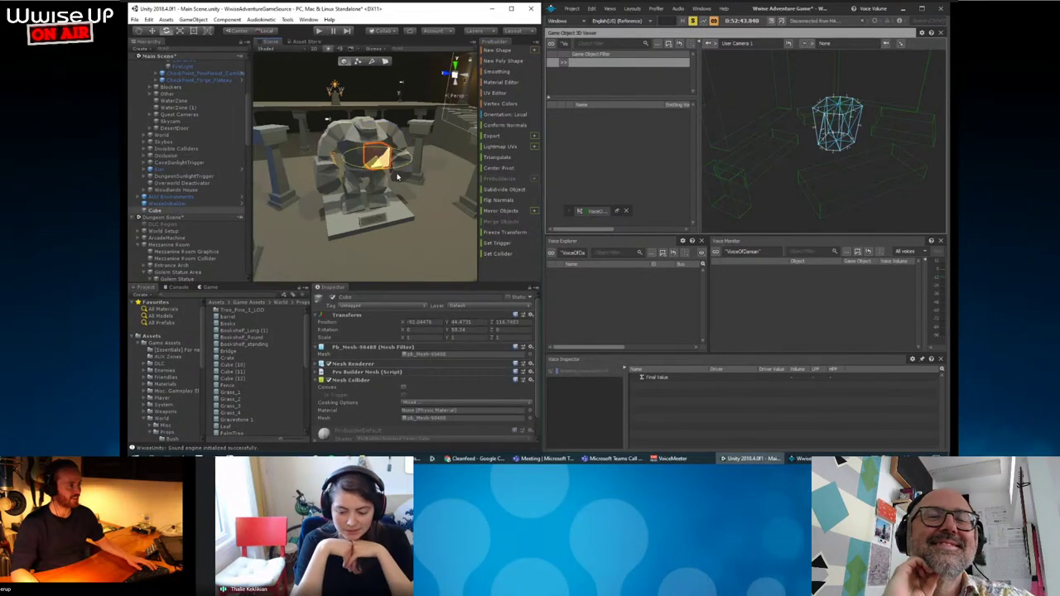
mouse_move(362, 171)
left_mouse_down()
mouse_move(365, 156)
mouse_move(364, 196)
left_mouse_up()
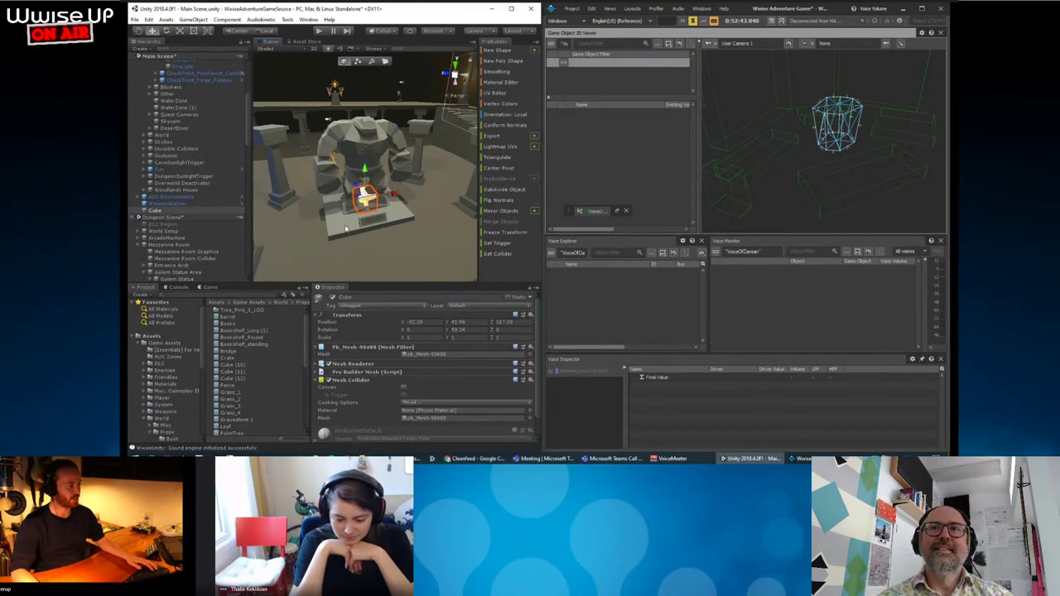
scroll(386, 197, "up", 3)
mouse_move(363, 184)
left_mouse_down()
mouse_move(418, 146)
mouse_move(374, 145)
left_mouse_up()
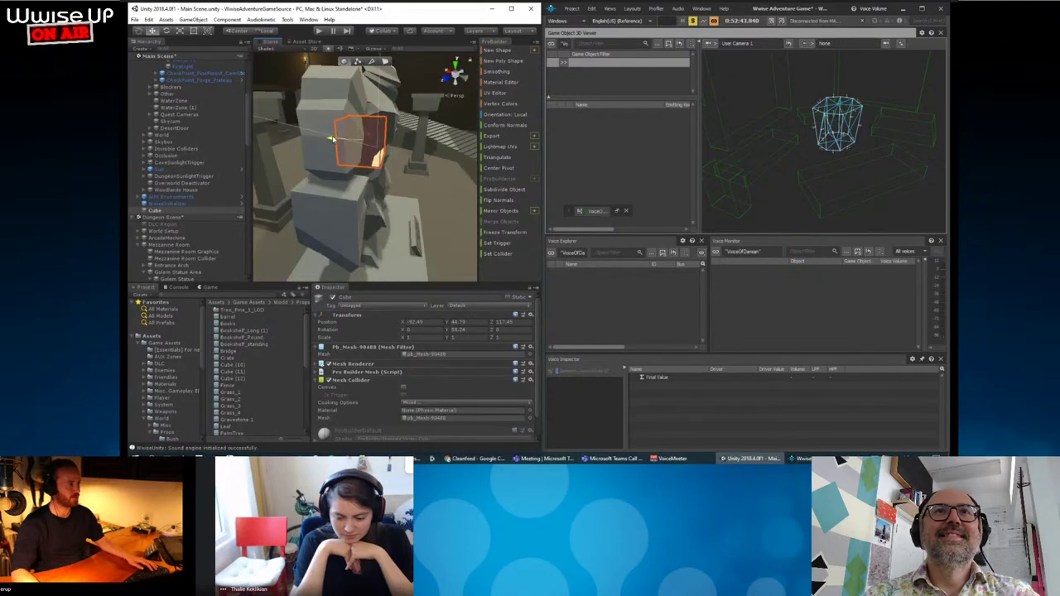
left_click(385, 61)
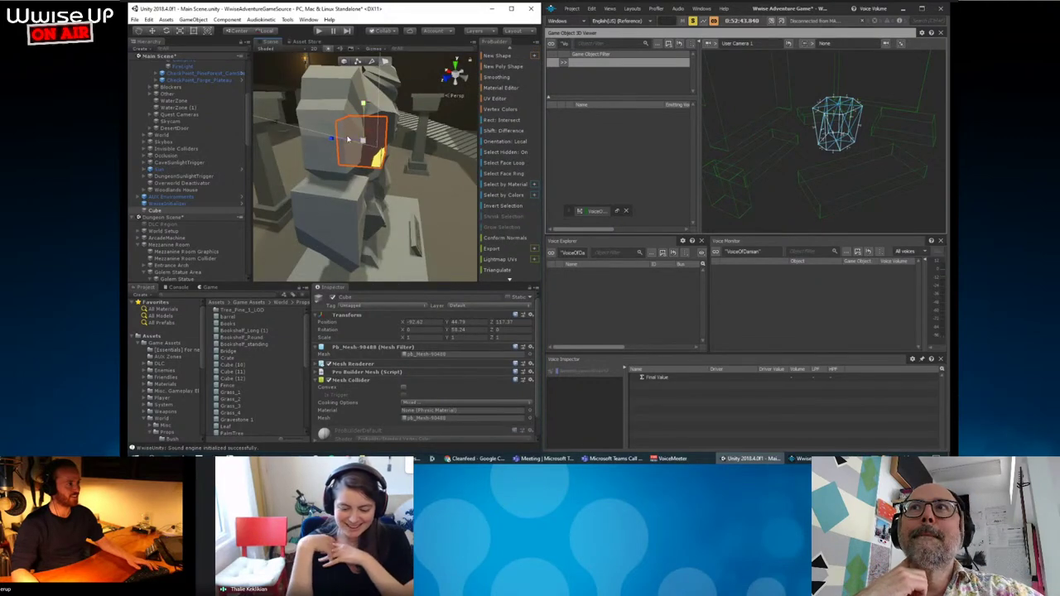
mouse_move(361, 124)
left_mouse_down()
mouse_move(362, 101)
mouse_move(408, 177)
mouse_move(406, 137)
mouse_move(398, 139)
left_mouse_up()
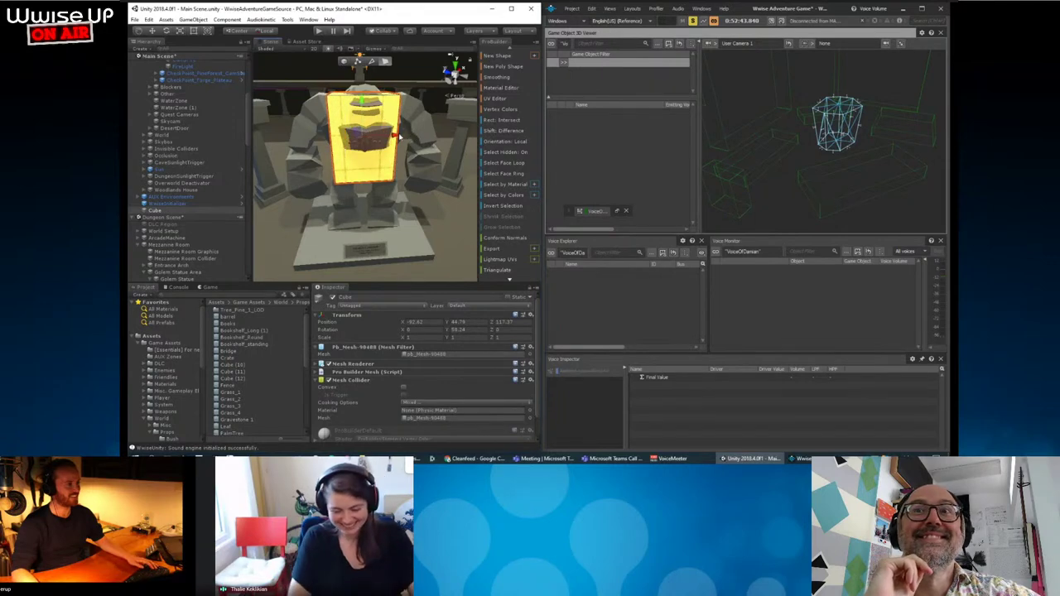
Switch ProBuilder selection modes, then reselect the cube and frame it in view.
mouse_move(398, 140)
left_mouse_down("alt")
mouse_move(408, 128)
mouse_move(375, 98)
left_mouse_up("alt")
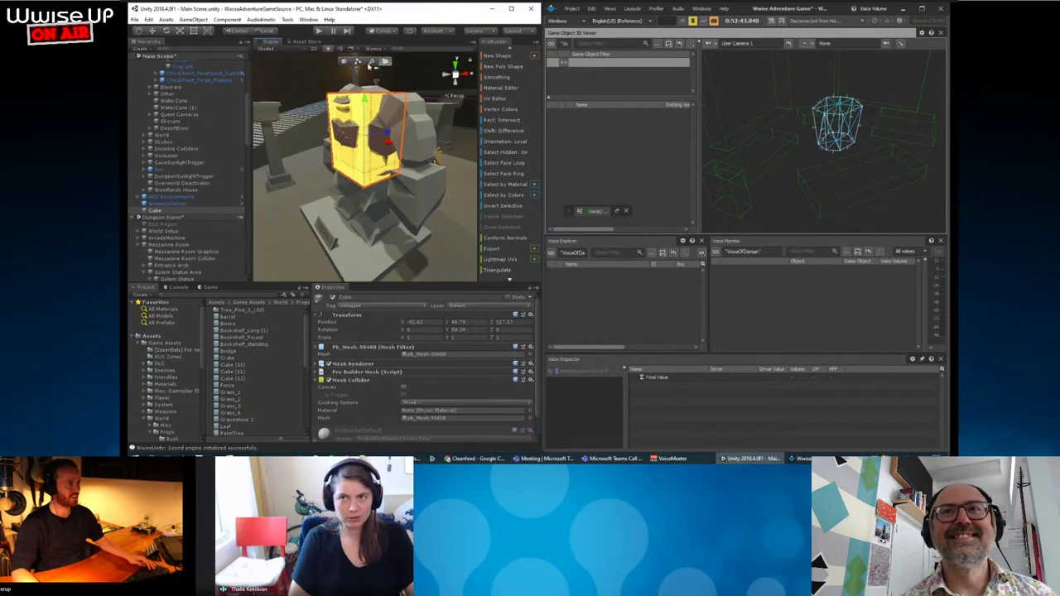
left_click(358, 62)
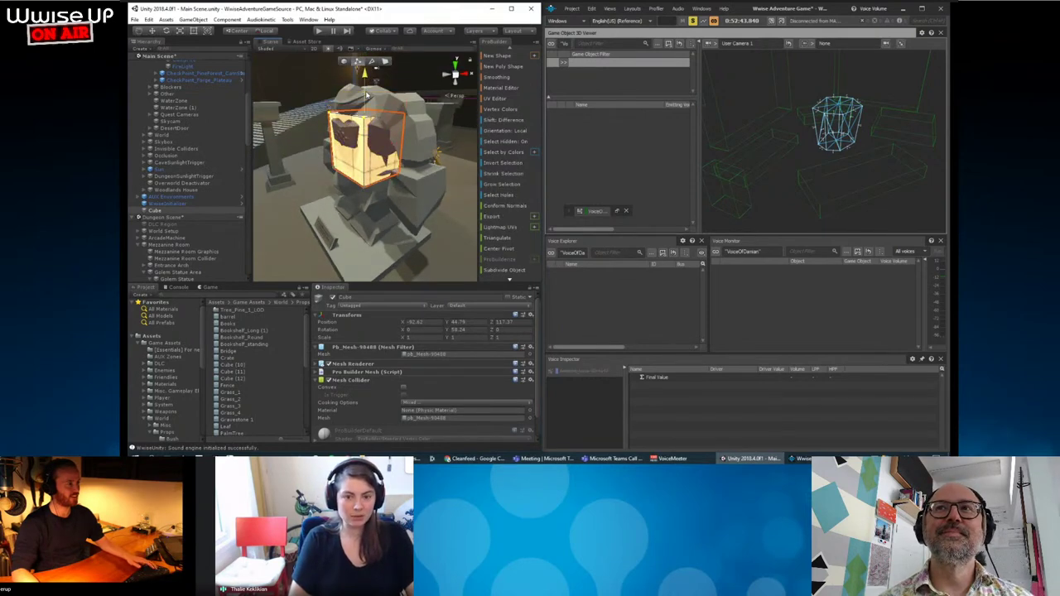
left_click(383, 63)
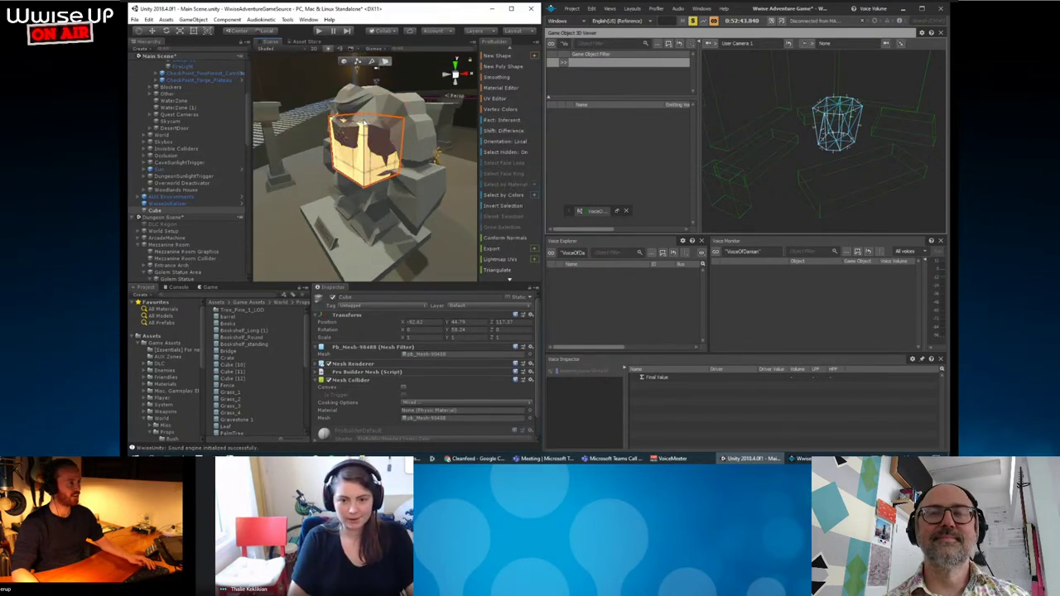
left_click(363, 122)
left_click(363, 123)
key("f")
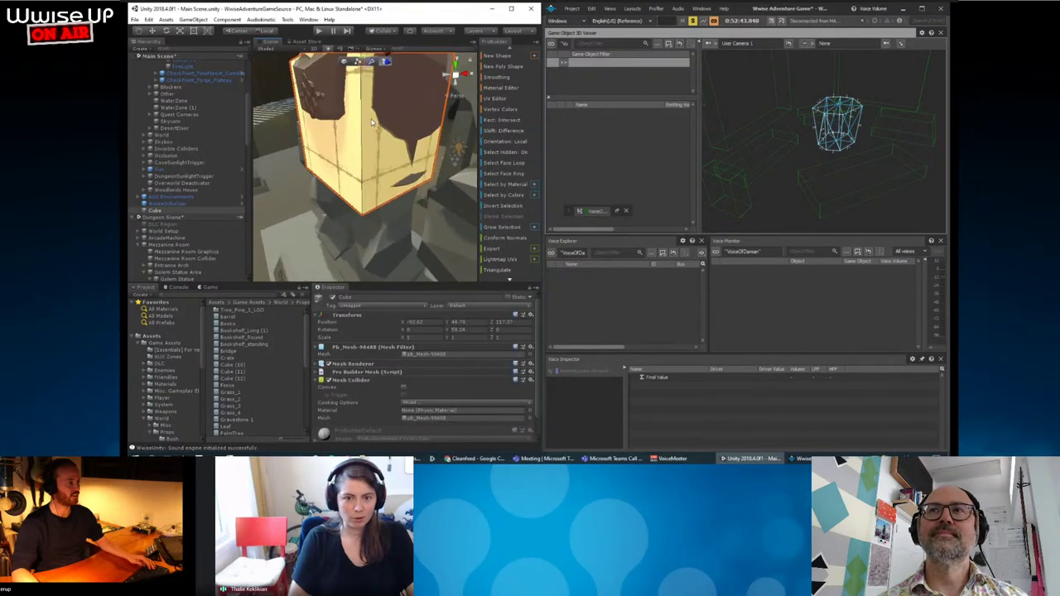
Check the shirt mesh over the golem's shoulders from side and frontal angles.
left_click_drag(372, 123, 364, 83, "alt")
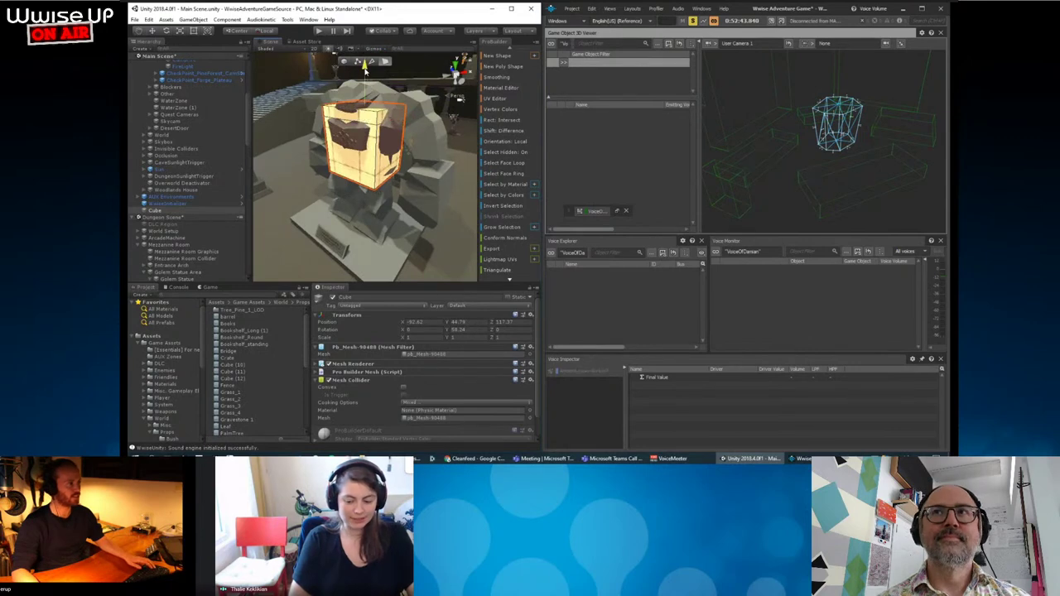
left_click_drag(364, 70, 274, 112, "alt")
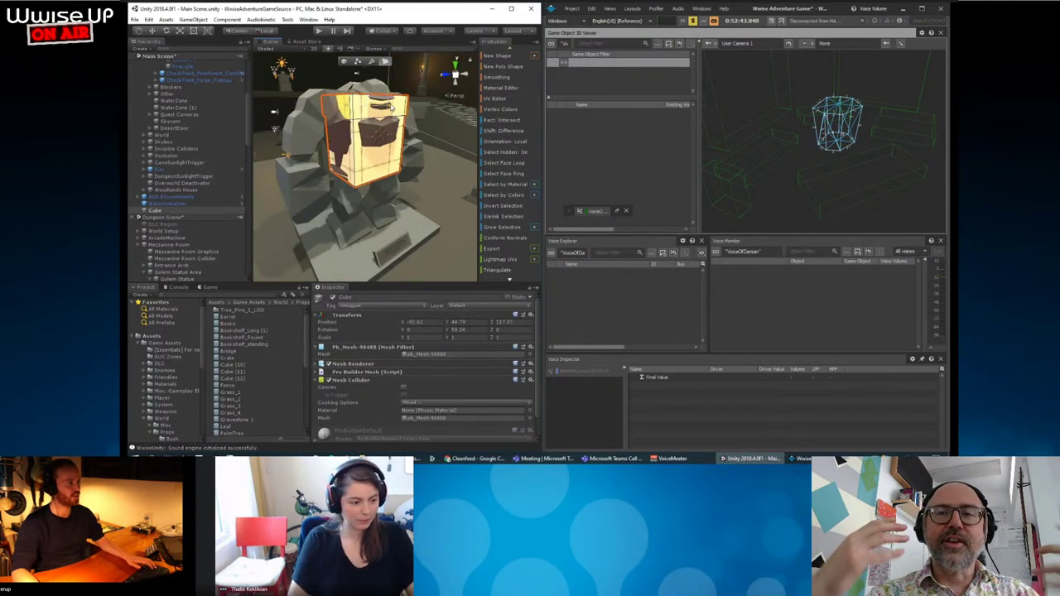
left_click_drag(348, 108, 408, 105, "alt")
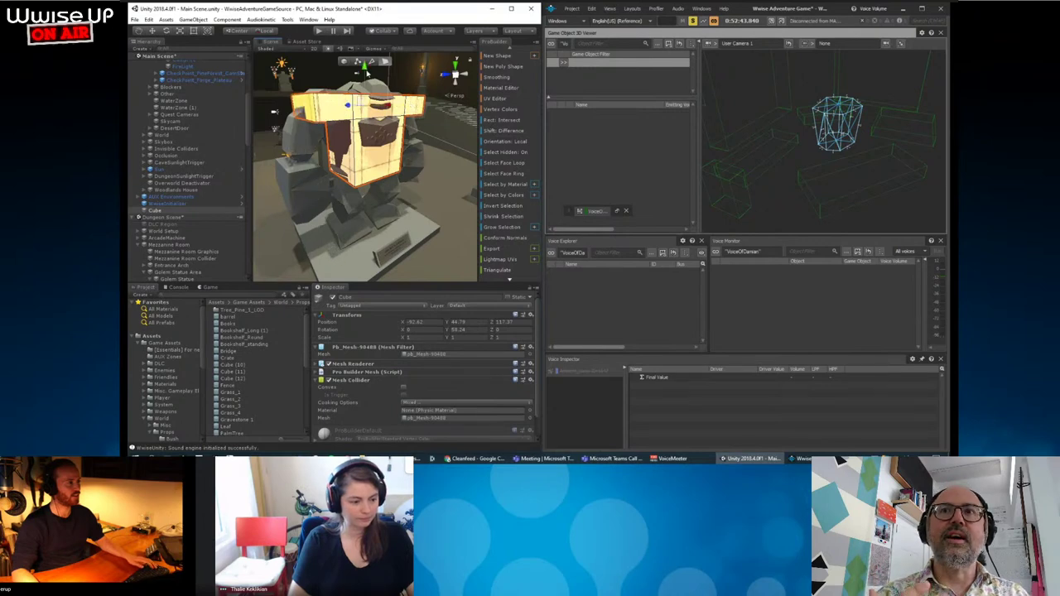
mouse_move(367, 72)
left_mouse_down("alt")
mouse_move(425, 89)
mouse_move(415, 138)
mouse_move(312, 148)
mouse_move(372, 141)
mouse_move(336, 124)
mouse_move(394, 118)
left_mouse_up("alt")
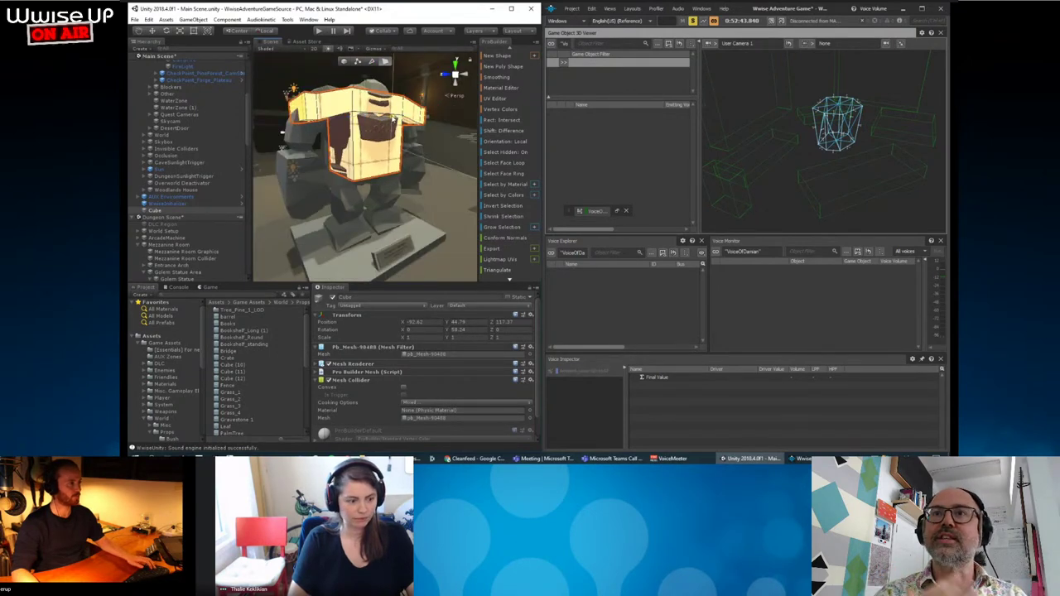
mouse_move(296, 127)
left_mouse_down("alt")
mouse_move(310, 114)
mouse_move(337, 140)
left_mouse_up("alt")
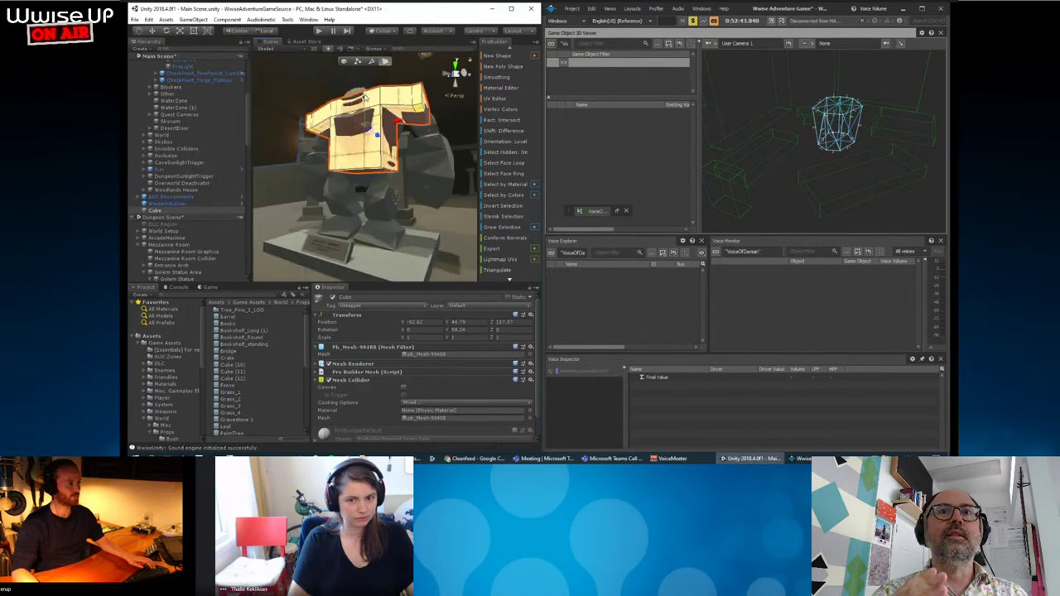
mouse_move(364, 96)
left_mouse_down("alt")
mouse_move(400, 188)
mouse_move(447, 197)
left_mouse_up("alt")
Switch to ProBuilder edge mode, select an edge of the shirt mesh, and inspect it.
key("h")
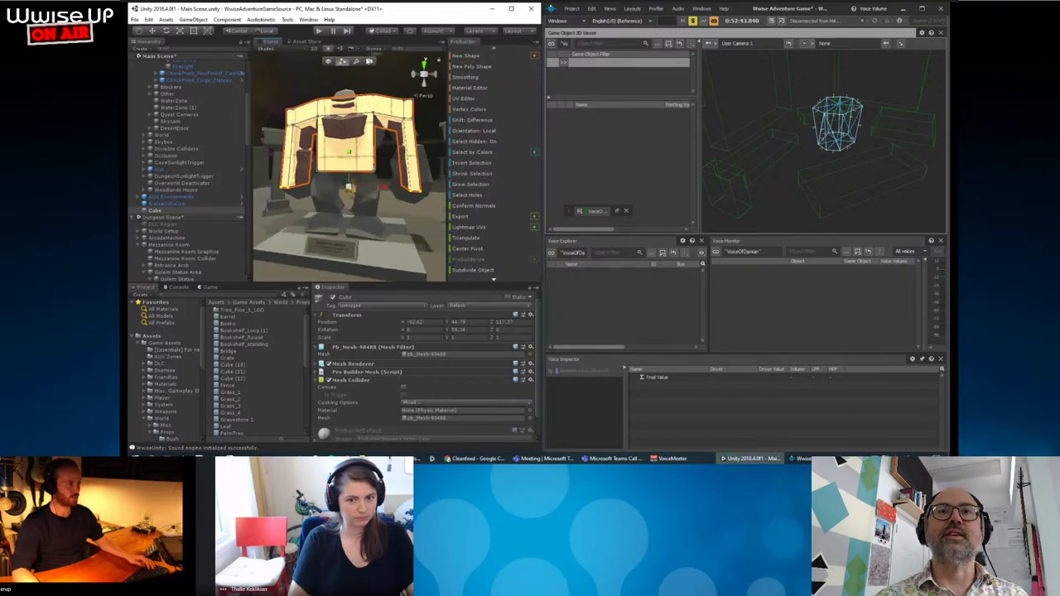
left_click(369, 61)
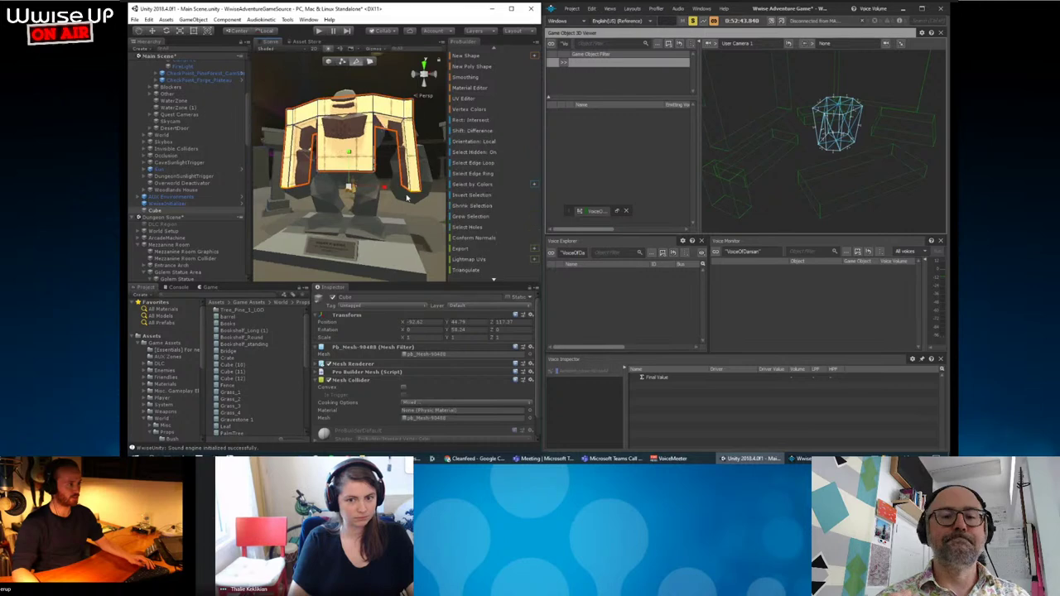
left_click(348, 199)
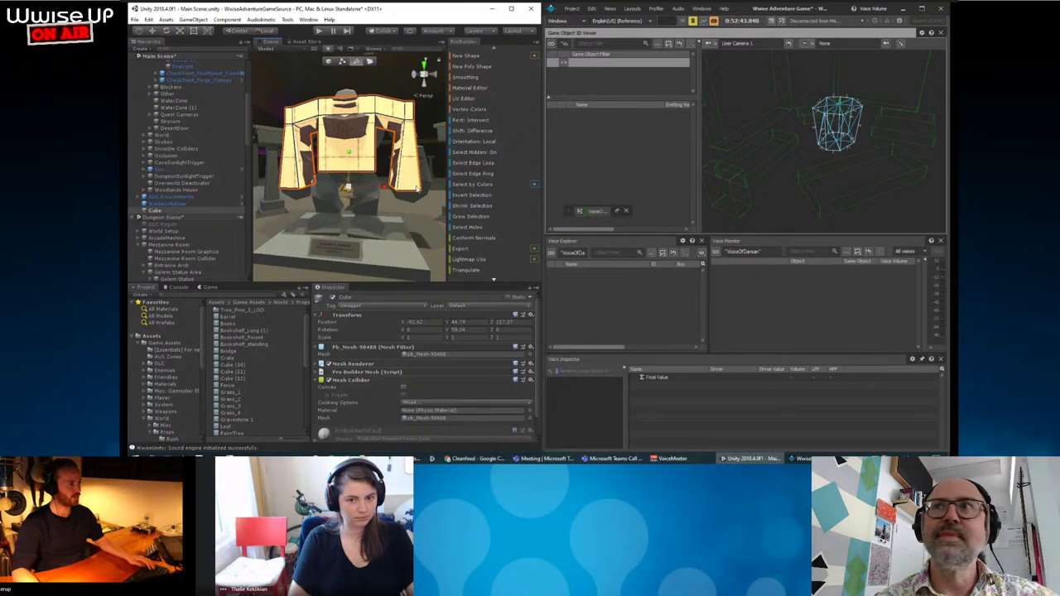
mouse_move(416, 189)
left_mouse_down("alt")
mouse_move(282, 195)
mouse_move(416, 196)
left_mouse_up("alt")
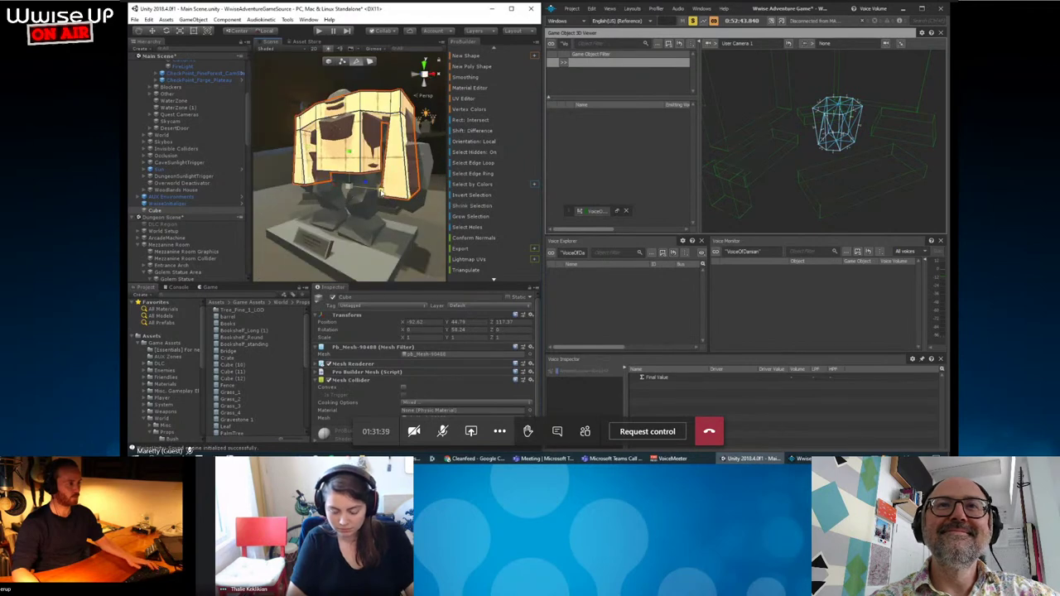
mouse_move(379, 191)
left_mouse_down("alt")
mouse_move(432, 141)
mouse_move(292, 130)
mouse_move(374, 120)
left_mouse_up("alt")
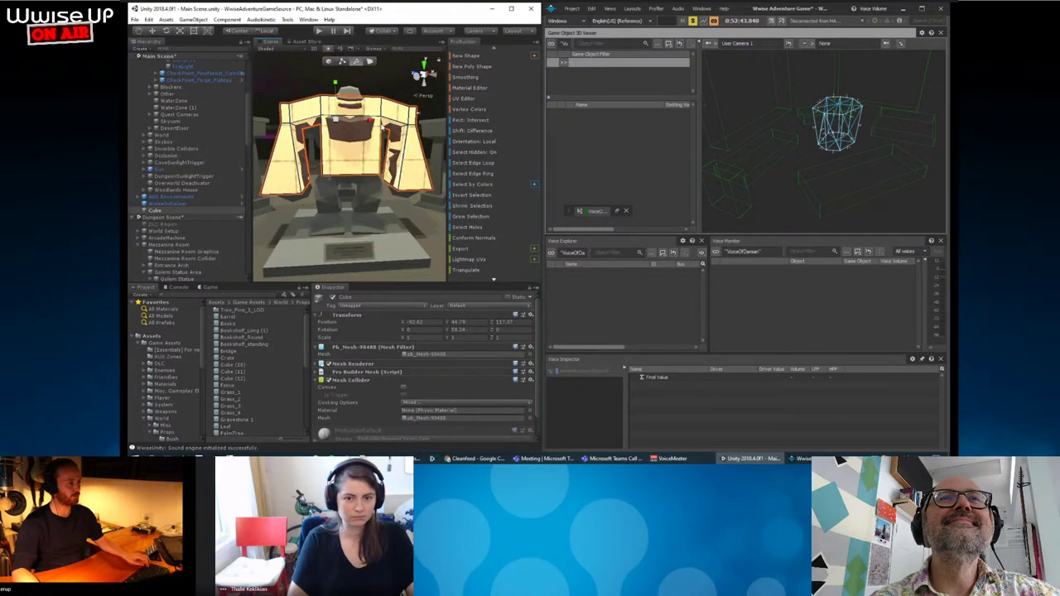
mouse_move(377, 123)
left_mouse_down("alt")
mouse_move(431, 141)
mouse_move(307, 139)
left_mouse_up("alt")
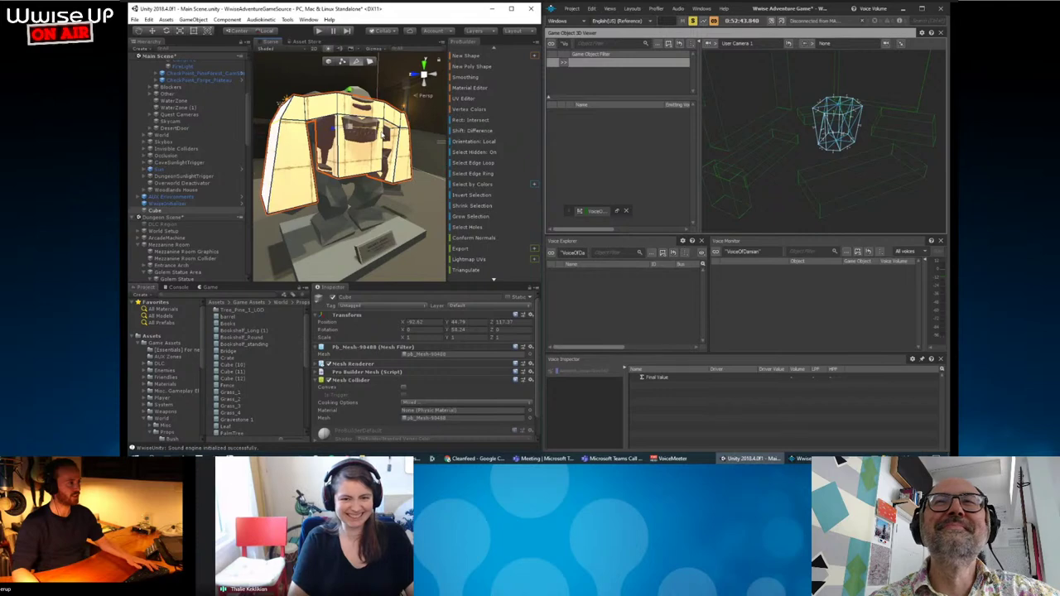
left_click_drag(378, 133, 349, 171, "alt")
In face mode, select a face of the shirt mesh and extrude it outward.
key("h")
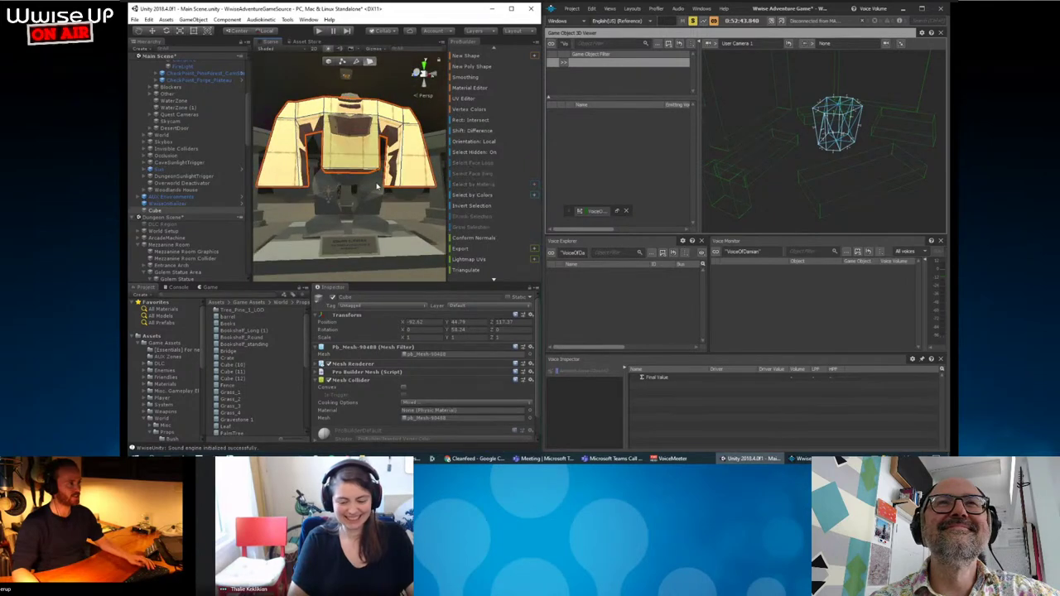
scroll(369, 171, "up", 3)
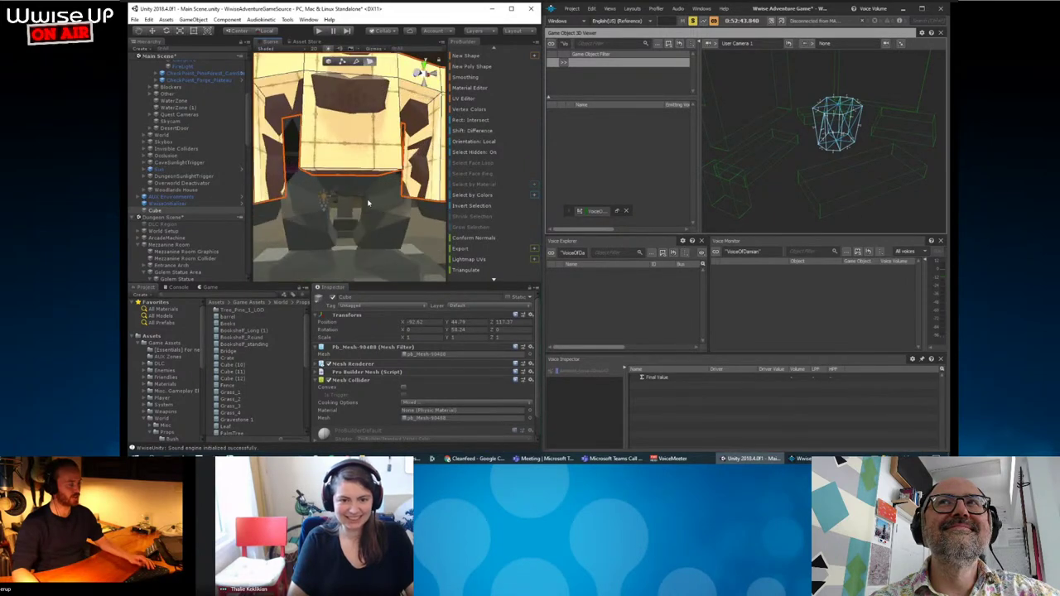
left_click(378, 170)
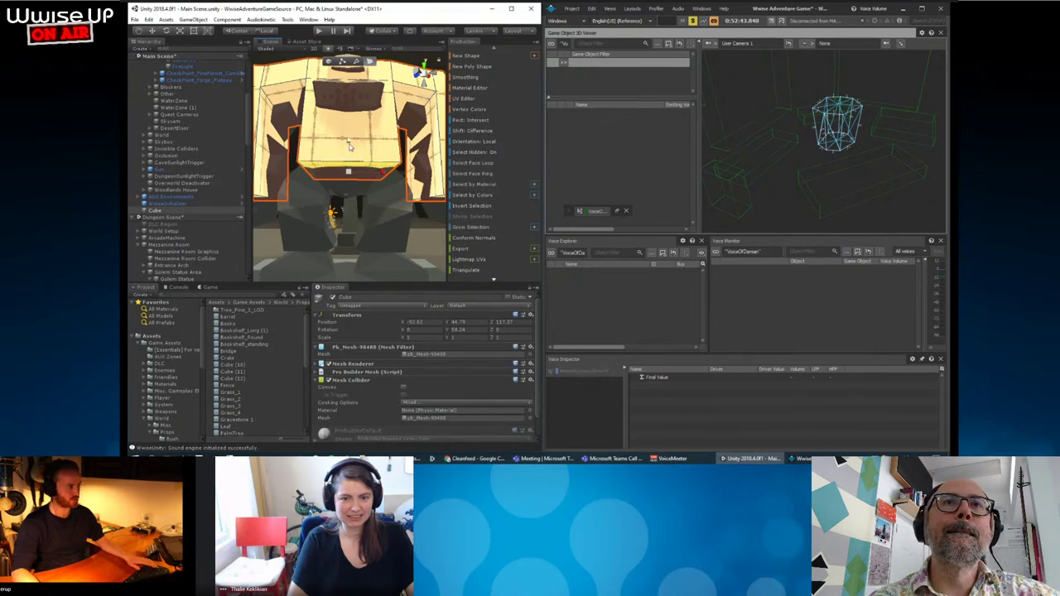
mouse_move(349, 145)
left_mouse_down("shift")
mouse_move(387, 261)
mouse_move(350, 168)
left_mouse_up("shift")
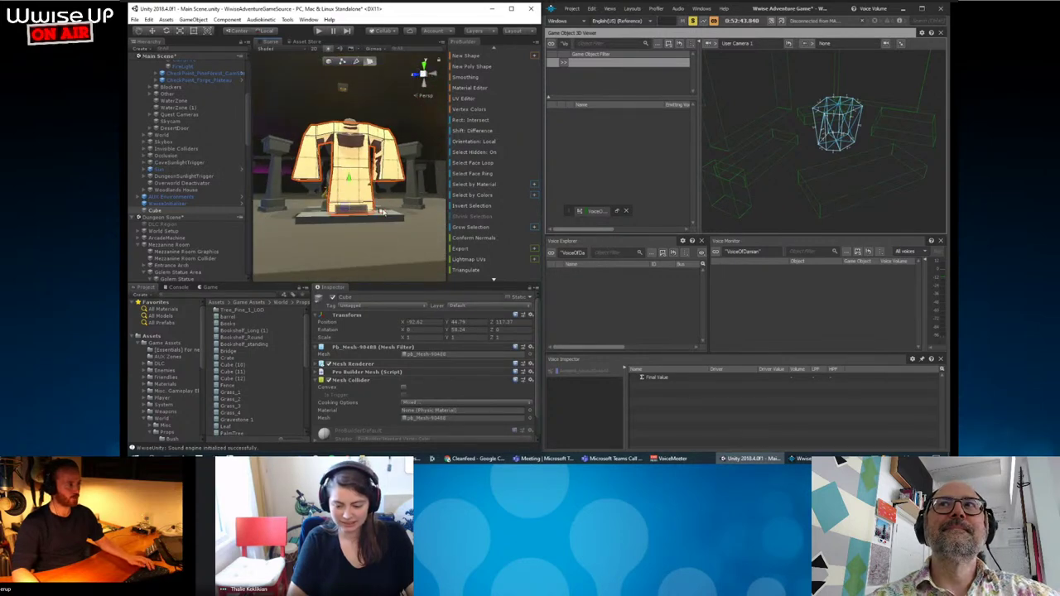
Select the mesh's bottom face and extend it into a wide base, then return to edge mode.
mouse_move(383, 213)
left_mouse_down("alt")
mouse_move(367, 184)
mouse_move(351, 201)
left_mouse_up("alt")
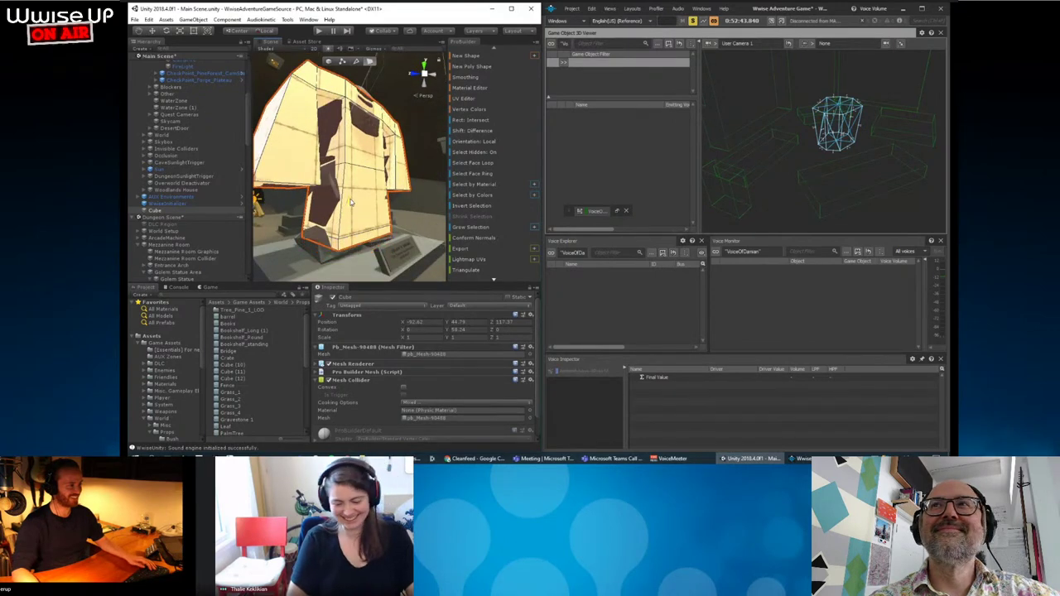
left_click(351, 201)
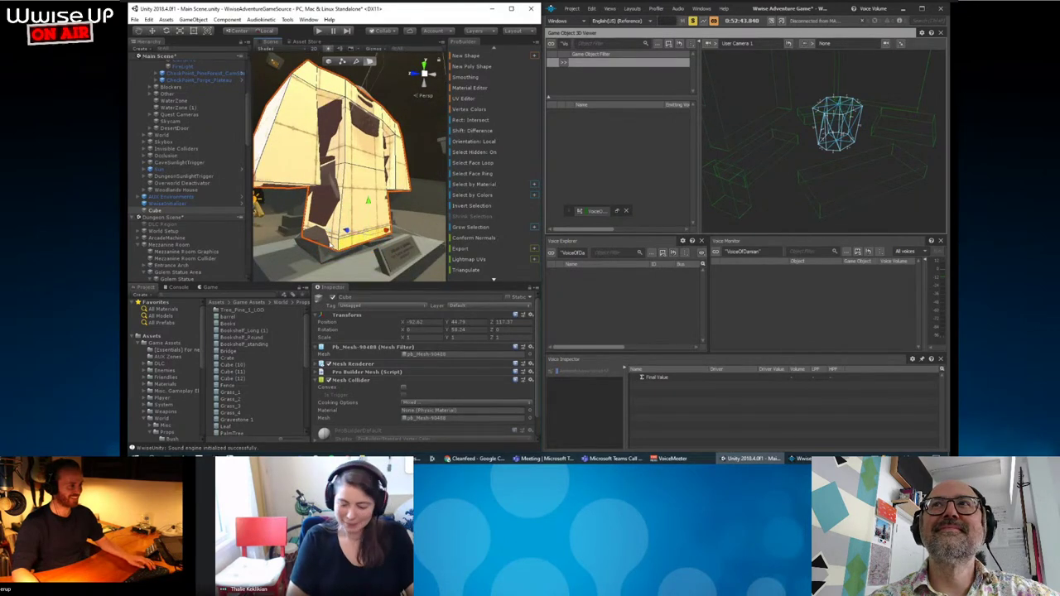
left_click(337, 245)
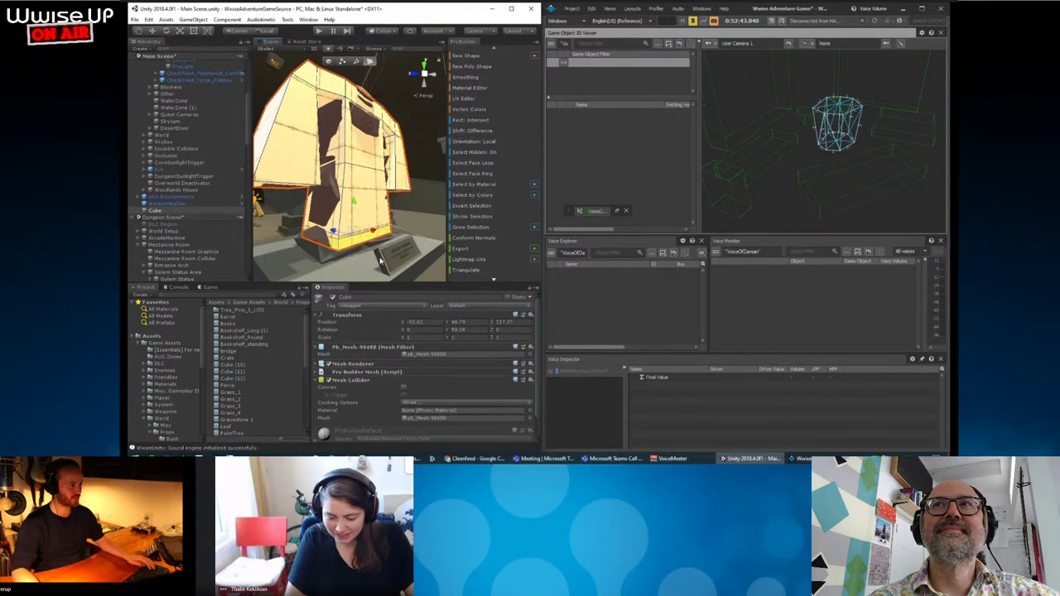
left_click_drag(380, 261, 370, 246, "alt")
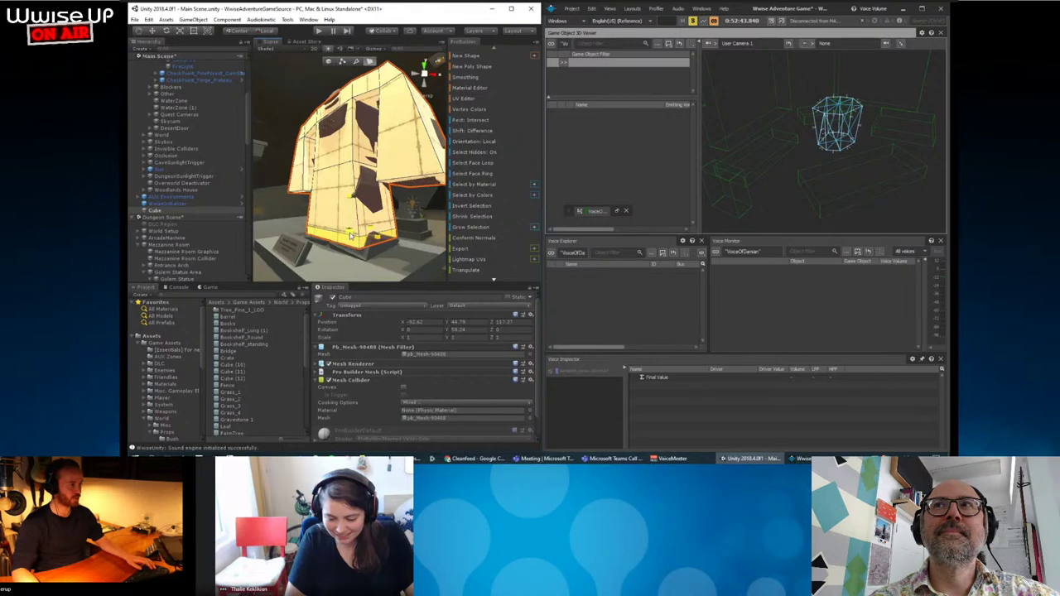
mouse_move(358, 244)
left_mouse_down()
mouse_move(343, 244)
mouse_move(412, 243)
mouse_move(333, 248)
left_mouse_up()
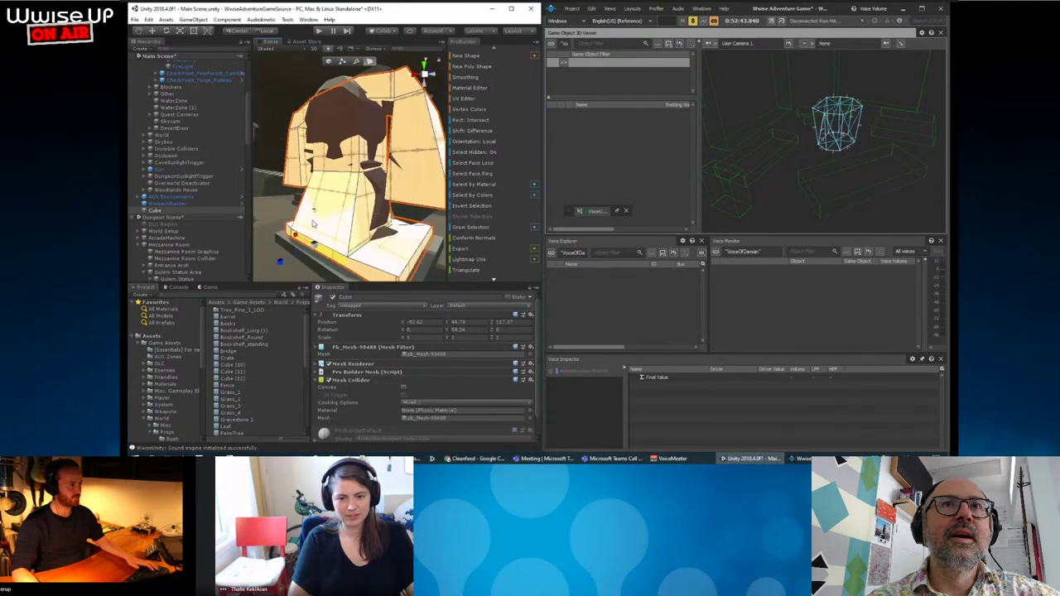
key("h")
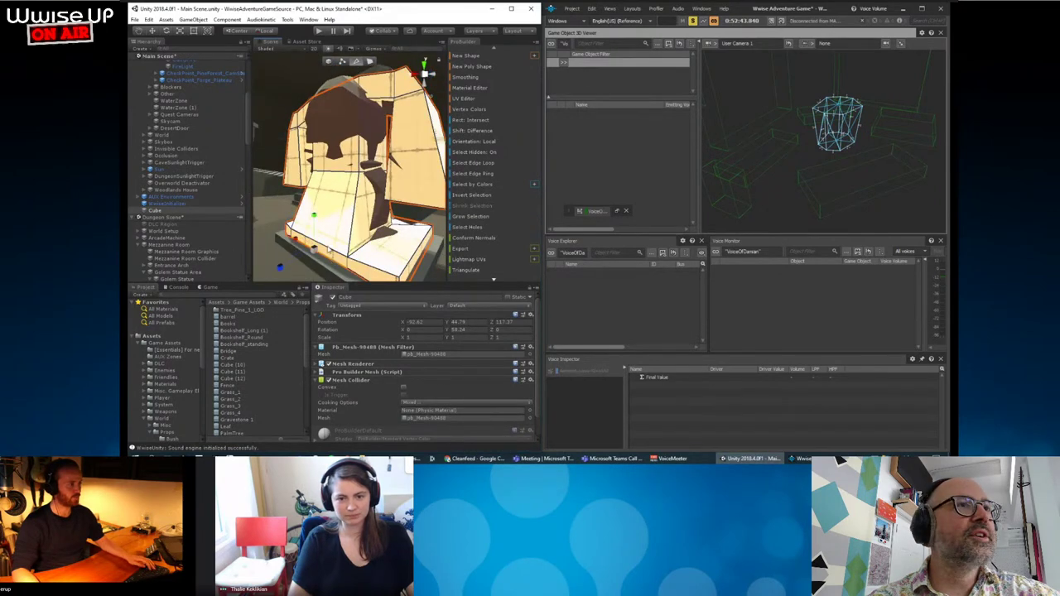
mouse_move(314, 218)
left_mouse_down("alt")
mouse_move(348, 220)
mouse_move(361, 240)
left_mouse_up("alt")
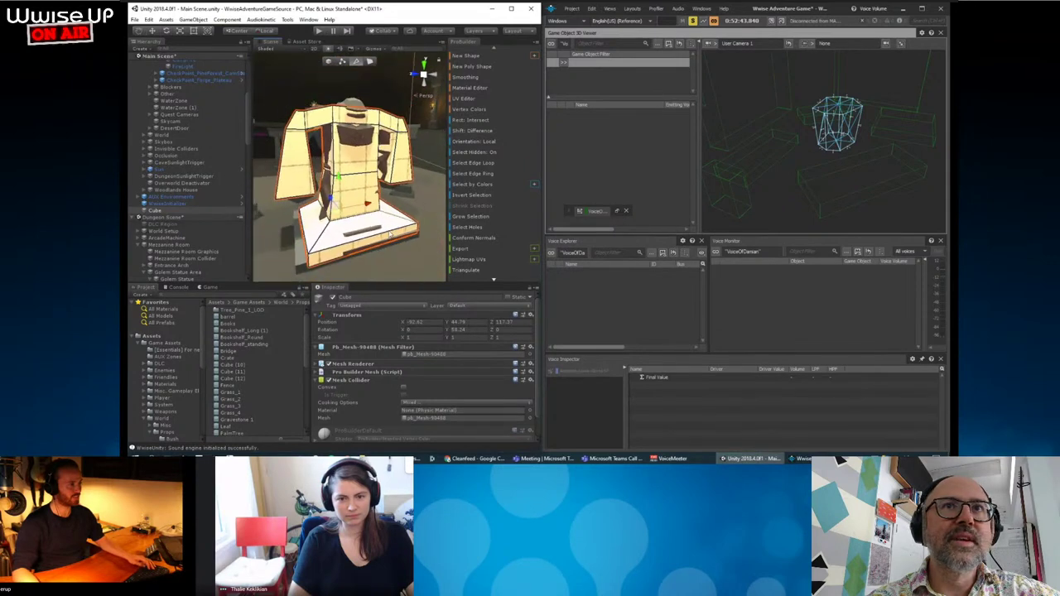
Parent the Cube under the Golem Statue group in the Hierarchy and select BighgolemRig.
left_click(168, 212)
scroll(207, 207, "down", 3)
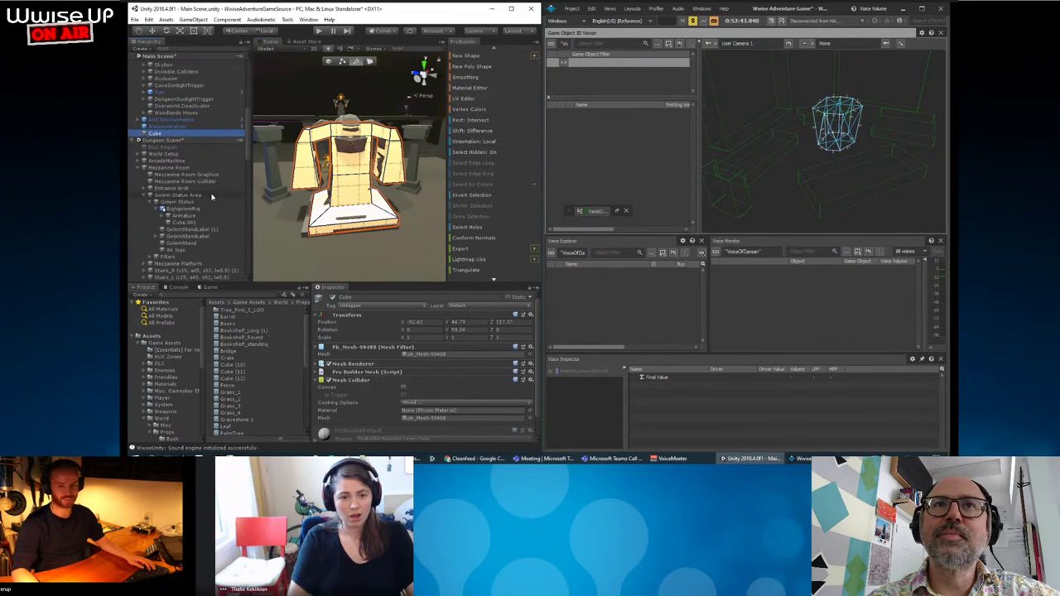
left_click_drag(155, 133, 166, 158)
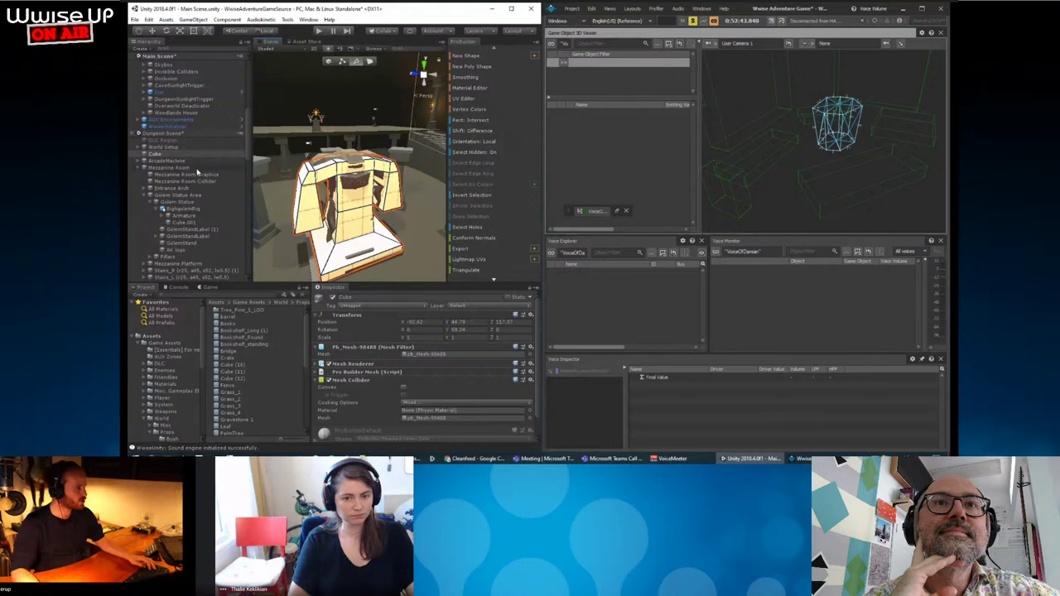
left_click_drag(174, 154, 178, 196)
left_click(184, 209)
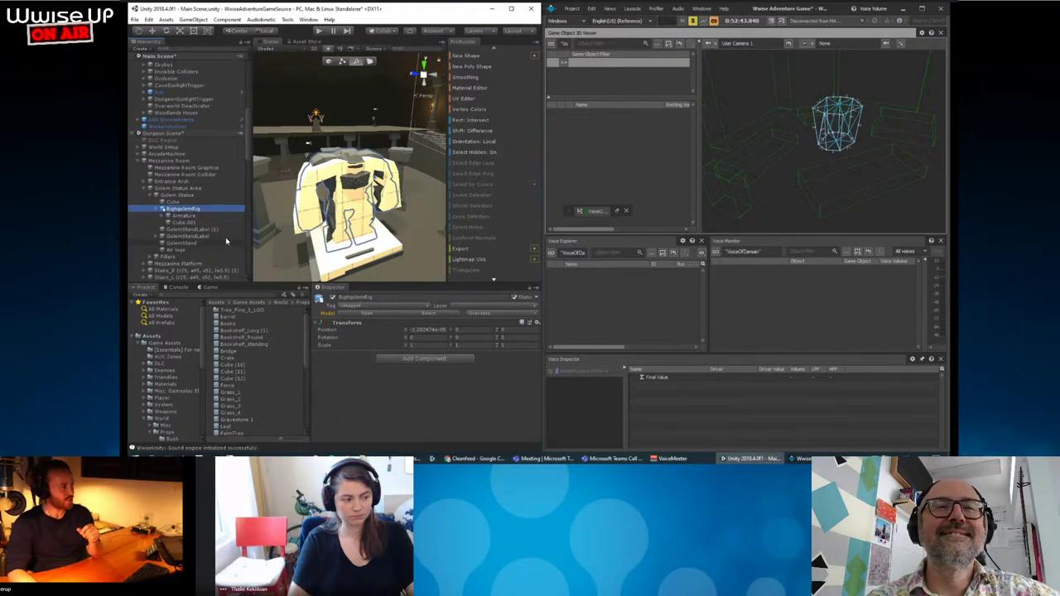
Inspect Cube.001's Mesh field and mesh picker, closing it without changes.
left_click(189, 222)
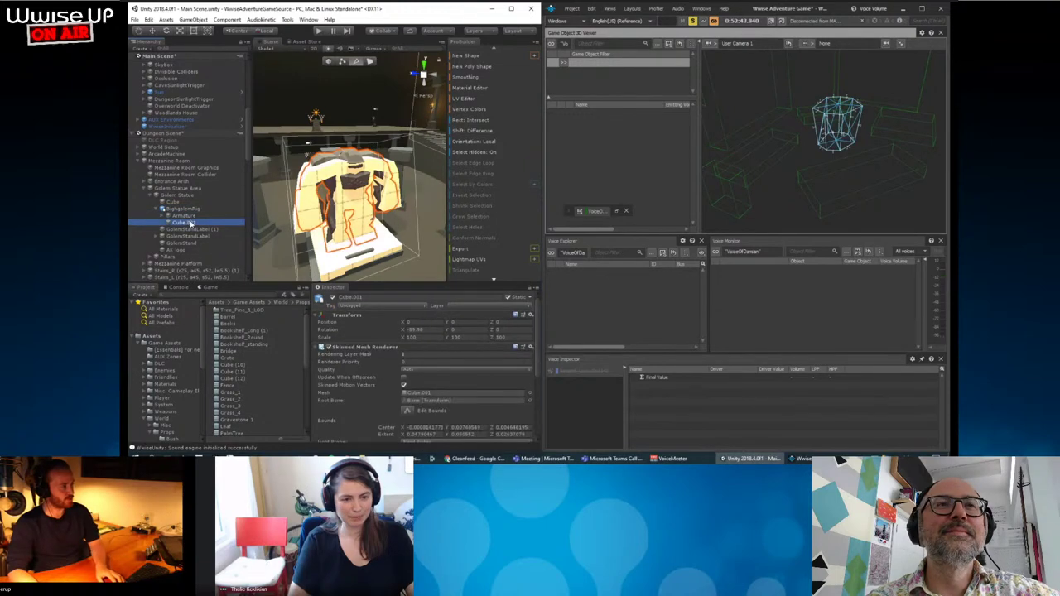
scroll(362, 369, "down", 1)
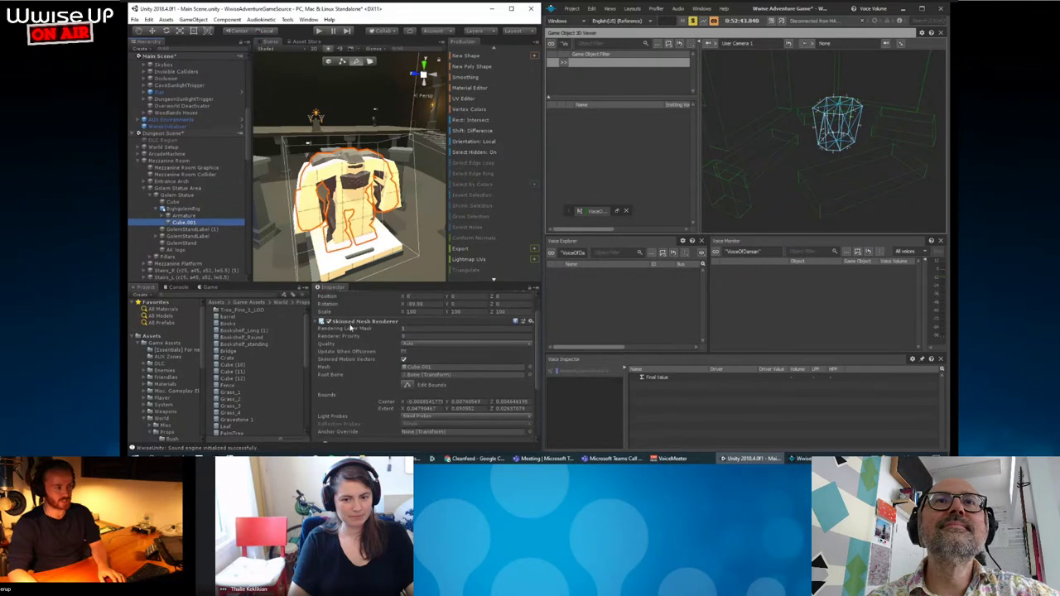
scroll(387, 379, "down", 1)
left_click(436, 343)
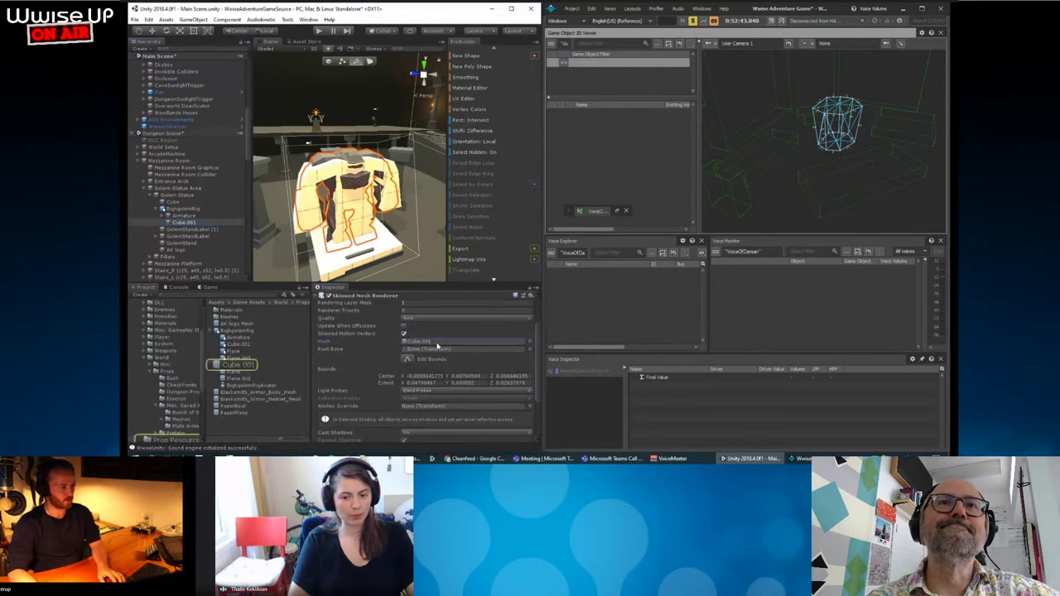
left_click(530, 343)
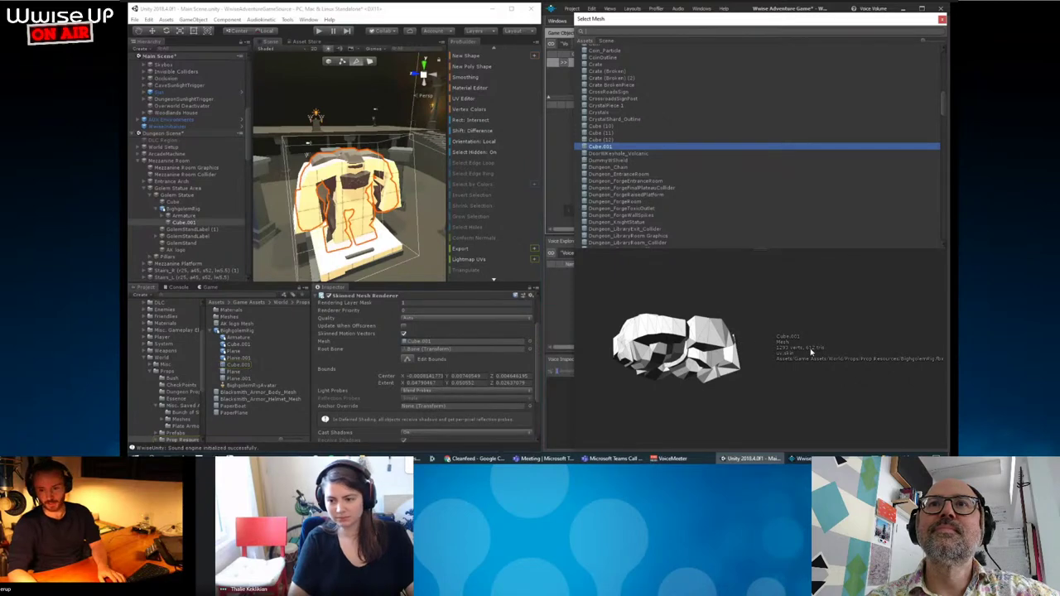
left_click(942, 19)
Move the Cube inside BighgolemRig, check its mesh picker, and reselect the Cube.
left_click_drag(172, 201, 175, 209)
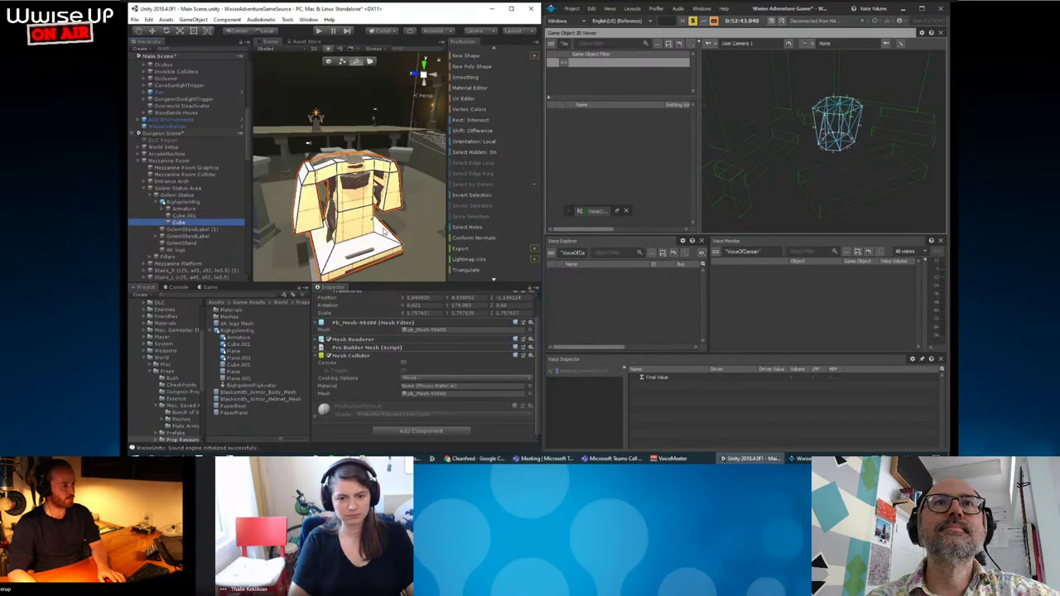
scroll(470, 209, "down", 3)
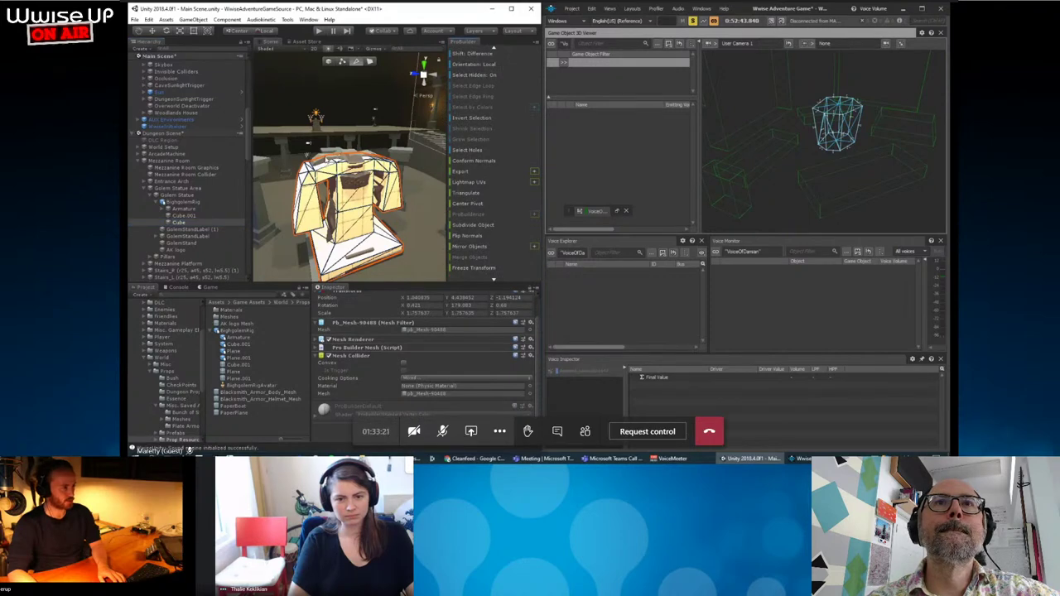
mouse_move(387, 240)
left_mouse_down("alt")
mouse_move(336, 184)
mouse_move(372, 190)
left_mouse_up("alt")
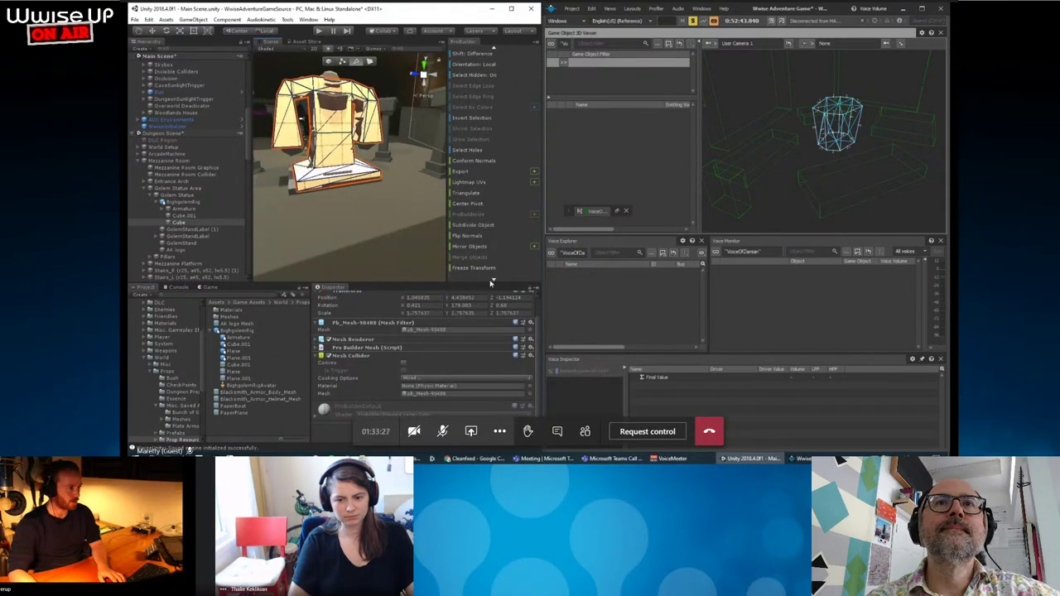
left_click(530, 329)
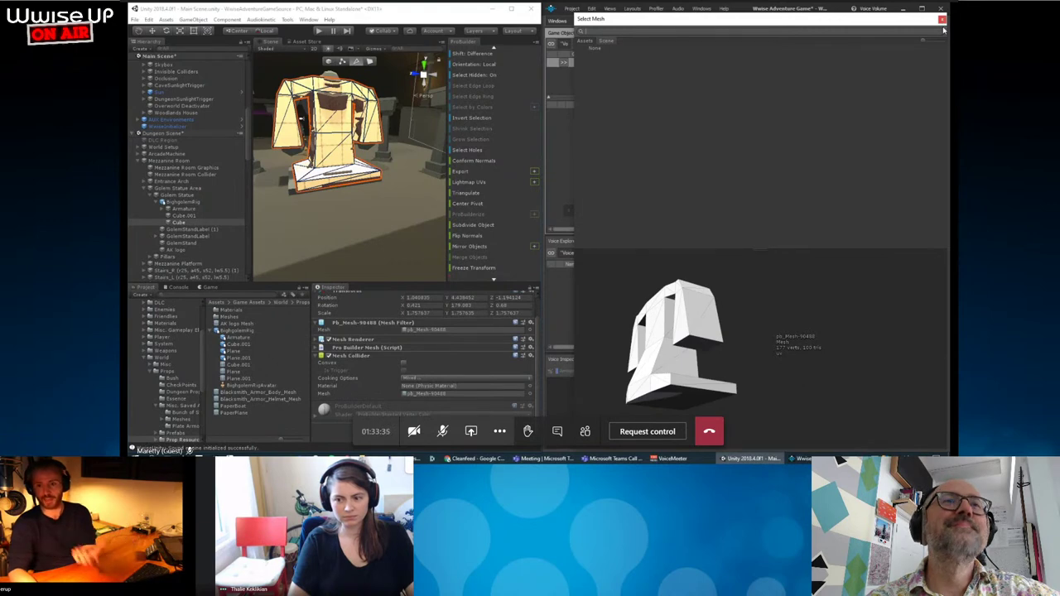
left_click(942, 20)
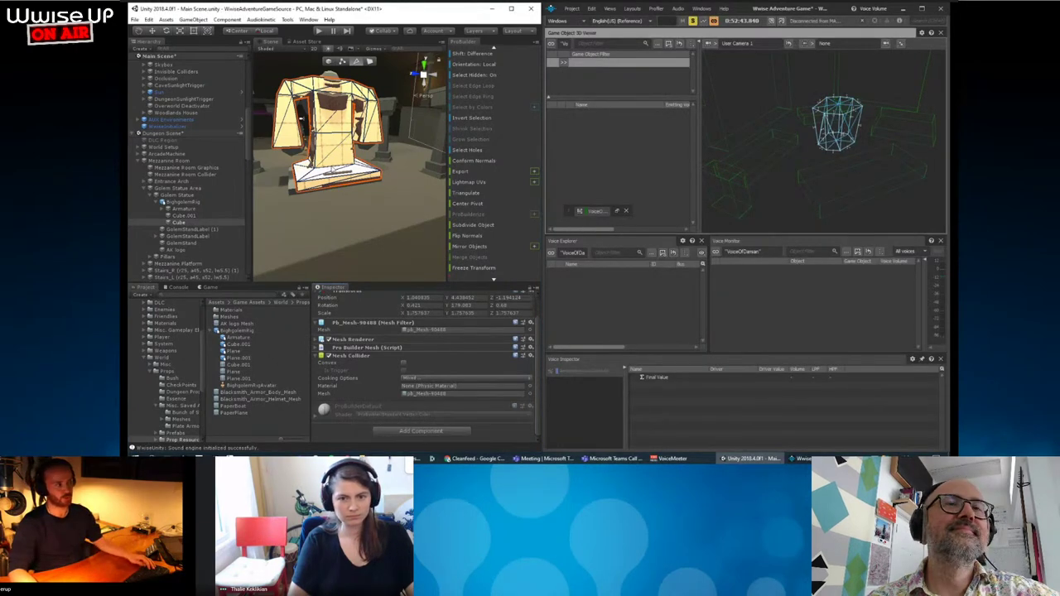
left_click_drag(333, 170, 336, 139, "alt")
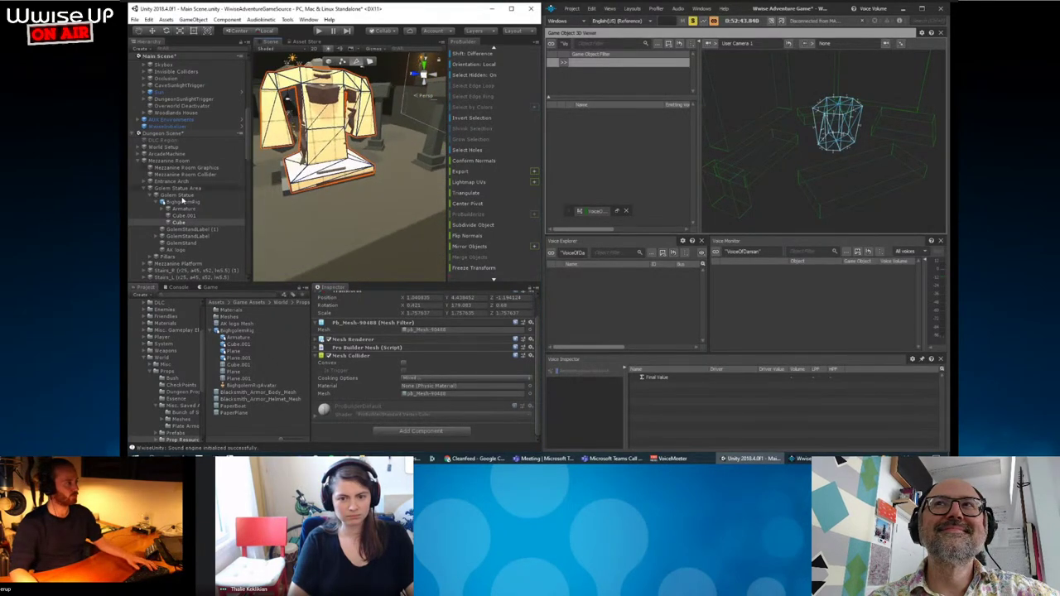
left_click(174, 222)
left_click_drag(347, 149, 338, 169, "alt")
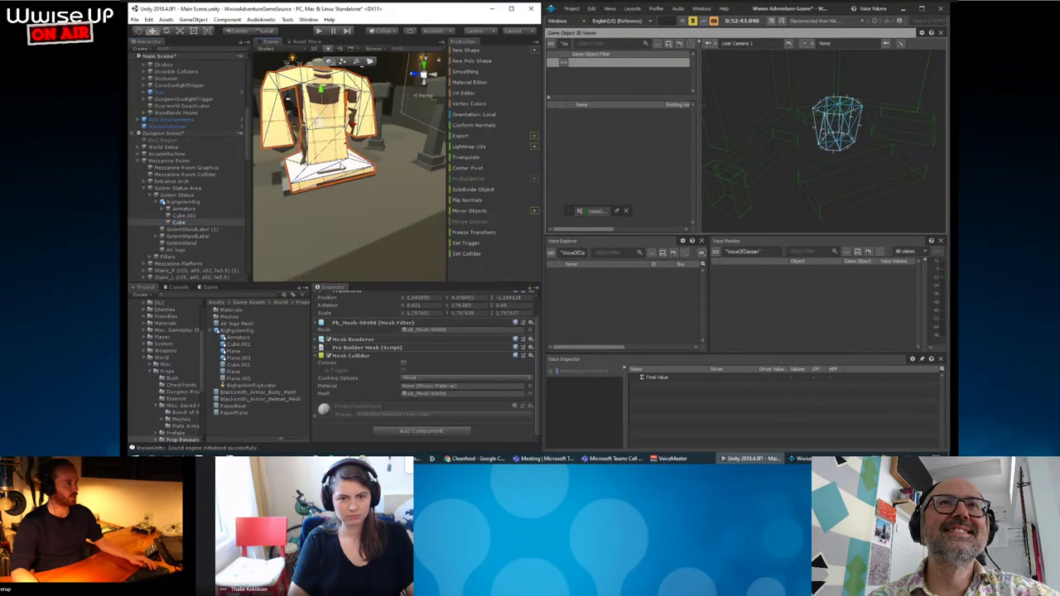
Add an Ak Surface Reflector with Enable Diffraction ticked to the Cube, then open Wwise's Remote Connections.
left_click(419, 432)
type("surface")
key("Return")
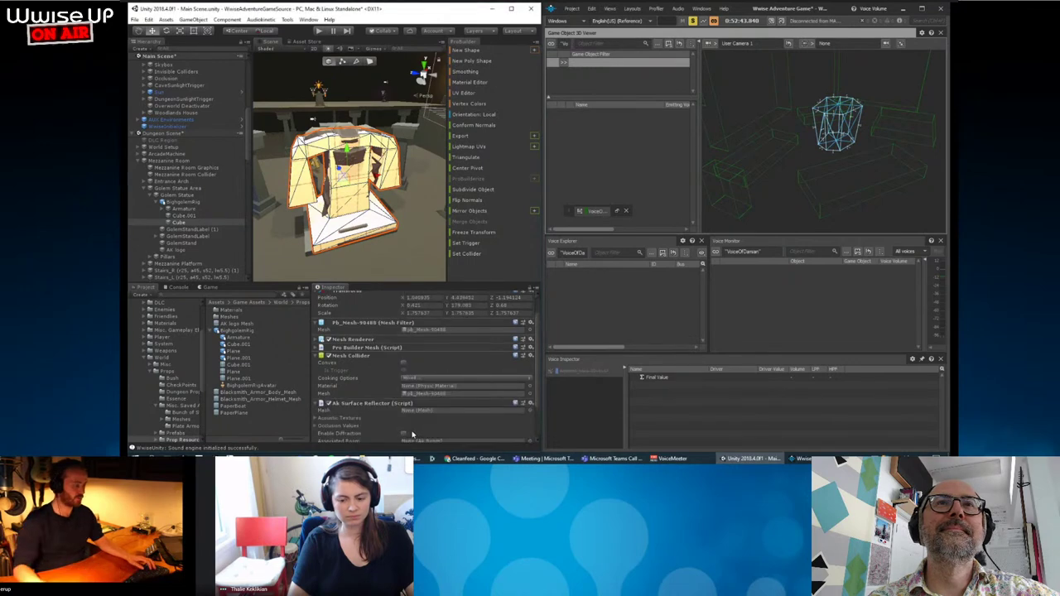
scroll(382, 382, "down", 2)
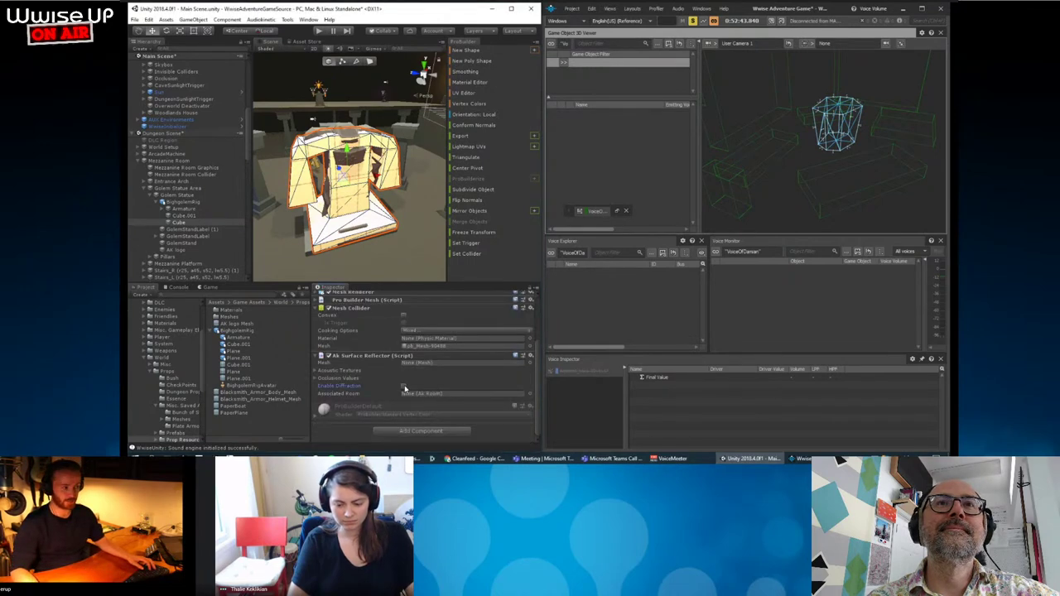
left_click(403, 386)
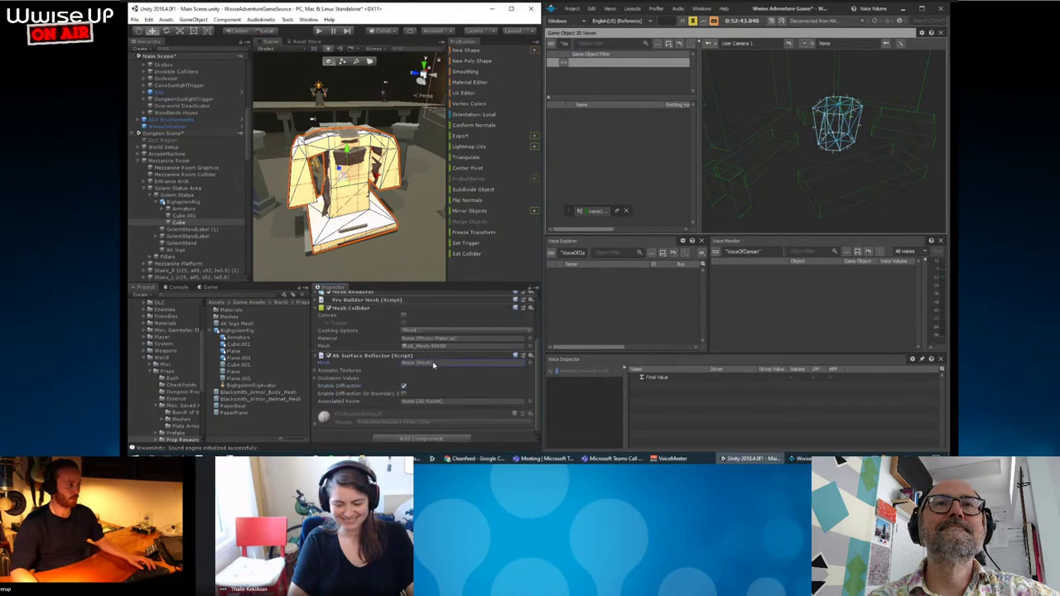
scroll(447, 364, "down", 1)
scroll(423, 362, "up", 3)
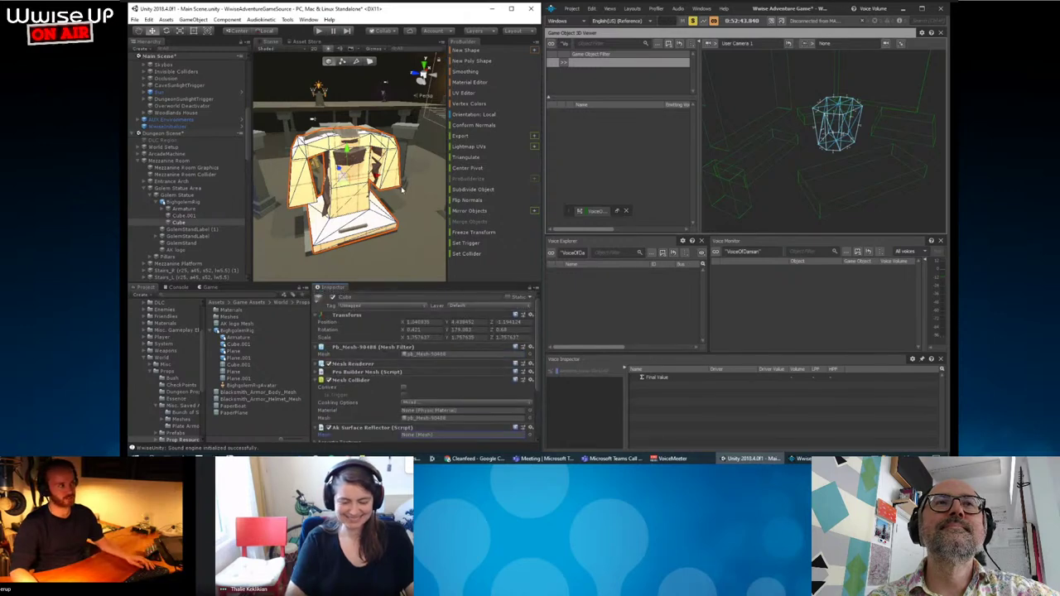
left_click(780, 22)
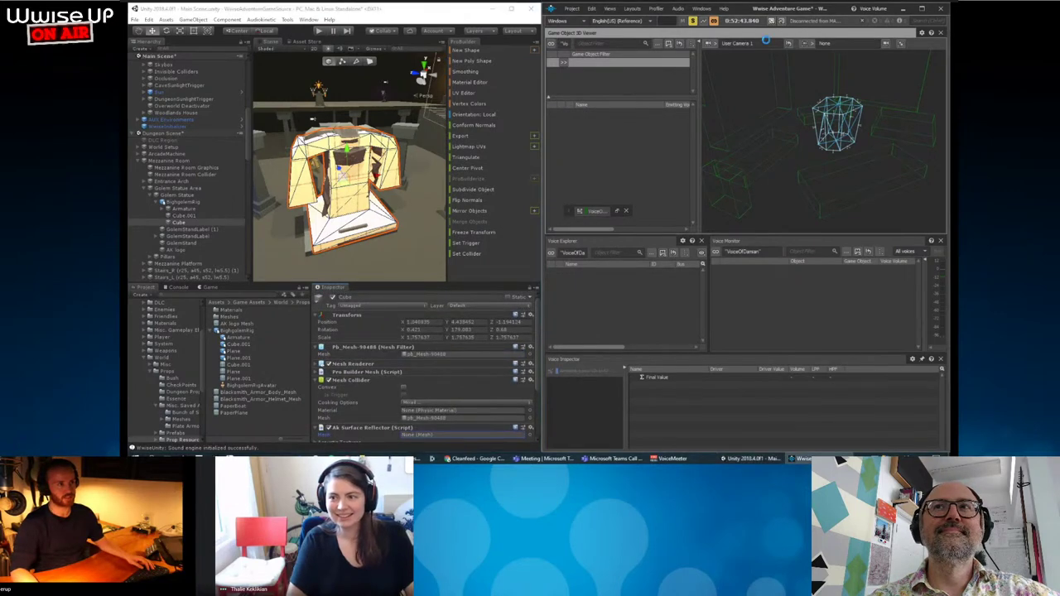
Connect Wwise to the local Unity editor game.
left_click(722, 180)
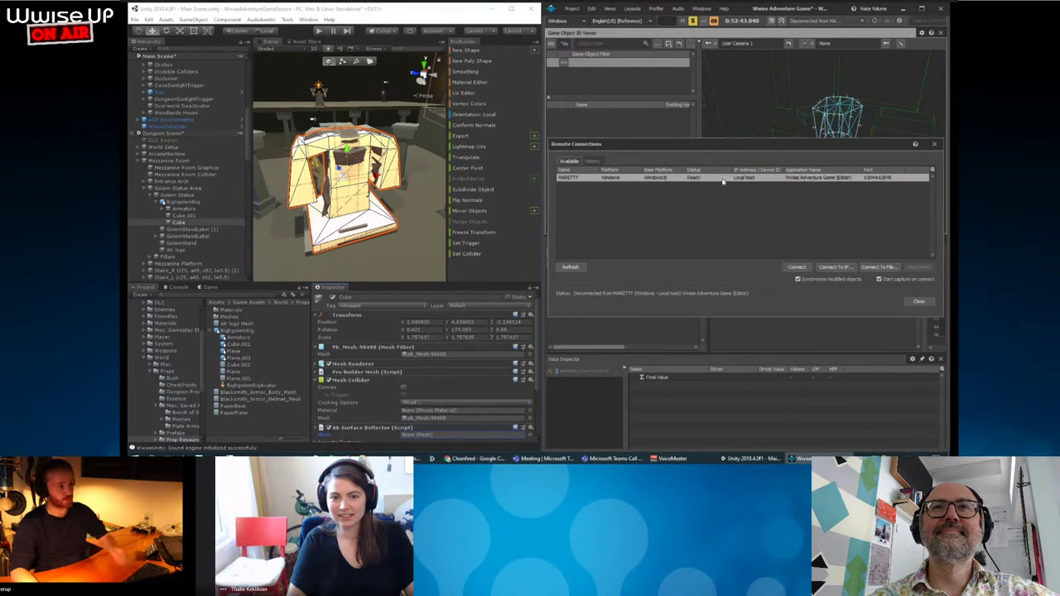
left_click(800, 267)
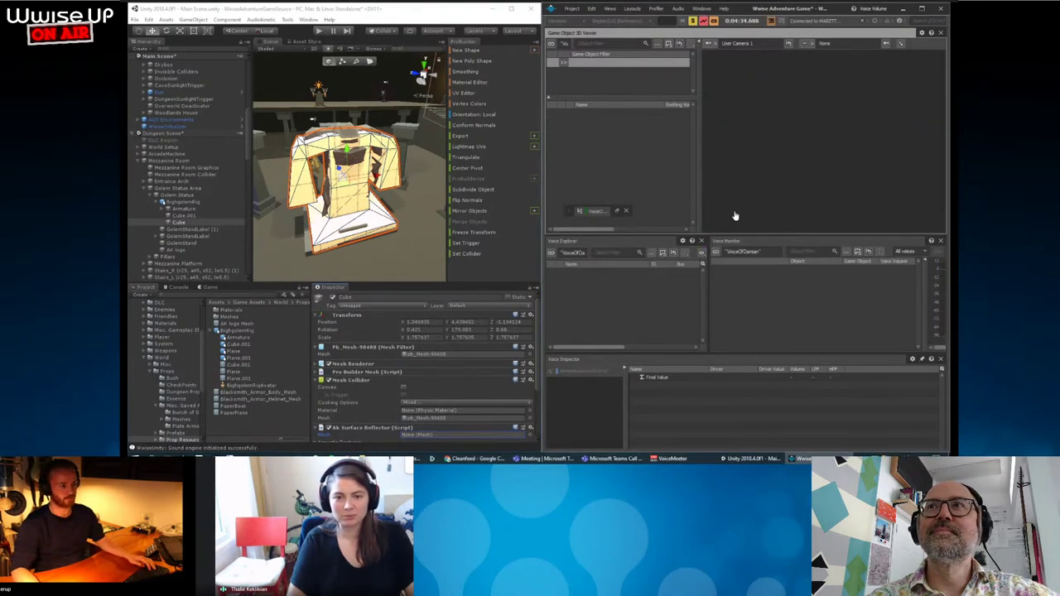
left_click(318, 30)
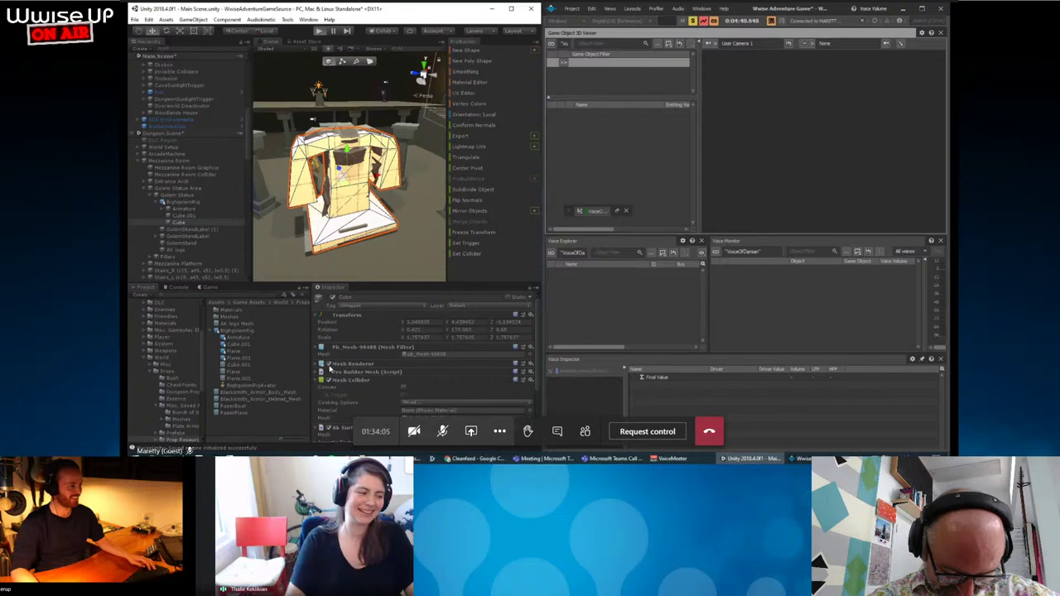
Turn off the Cube's renderer, remove its Mesh Collider, then undo the removal.
left_click(328, 366)
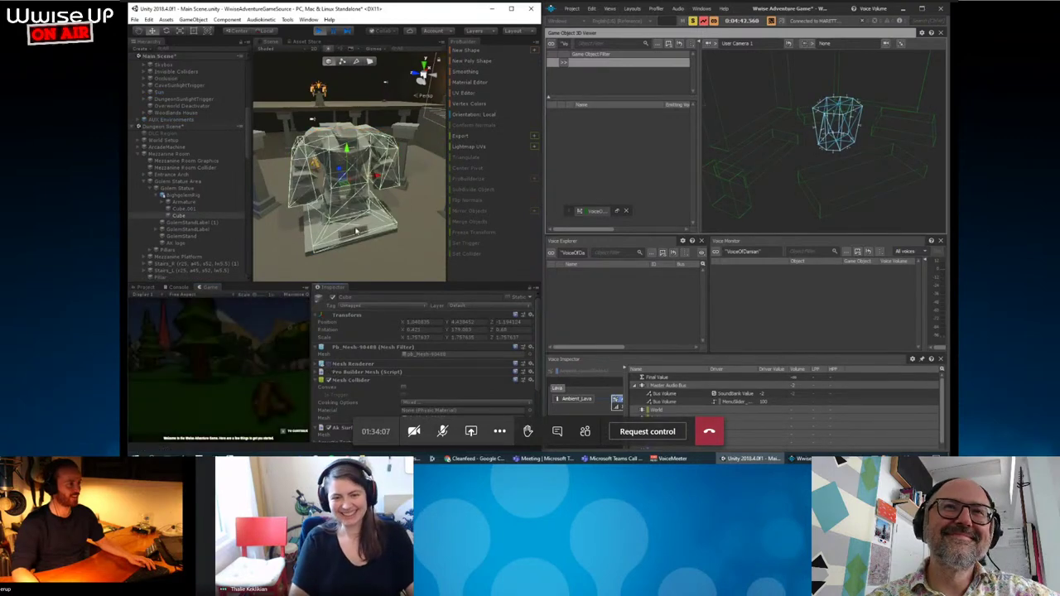
left_click(531, 379)
left_click(565, 318)
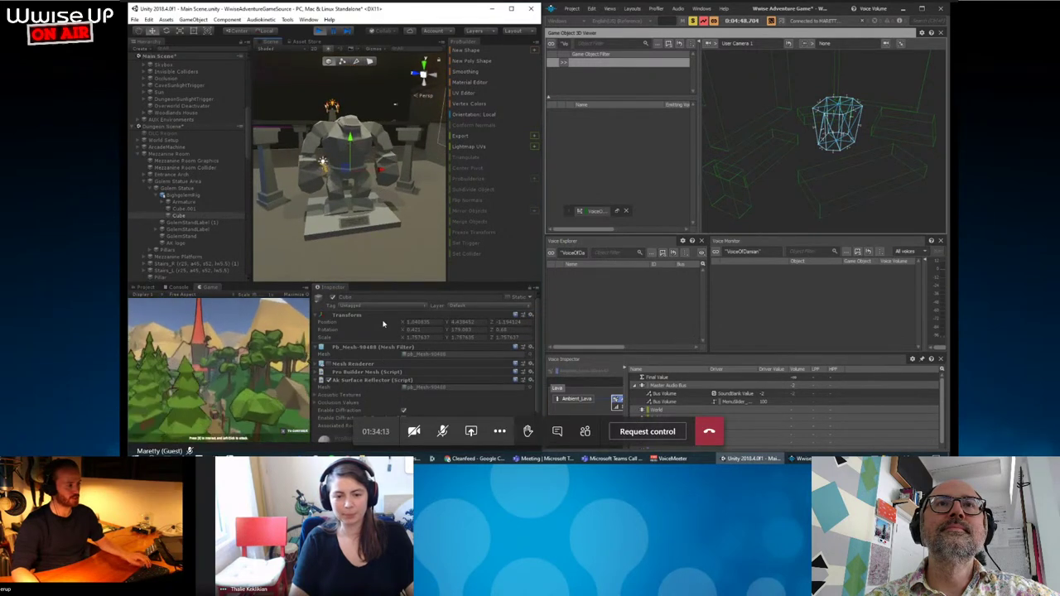
key("ctrl+z")
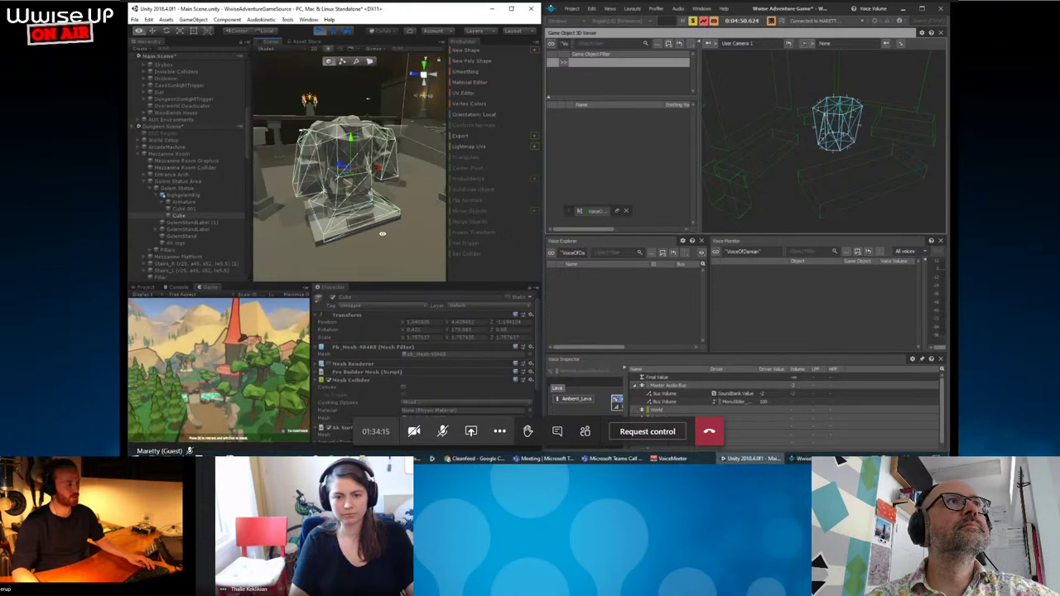
Zoom and rotate Wwise's 3D viewer onto the golem geometry, then bring up the in-game menu.
left_click_drag(383, 234, 401, 222, "alt")
scroll(837, 124, "down", 5)
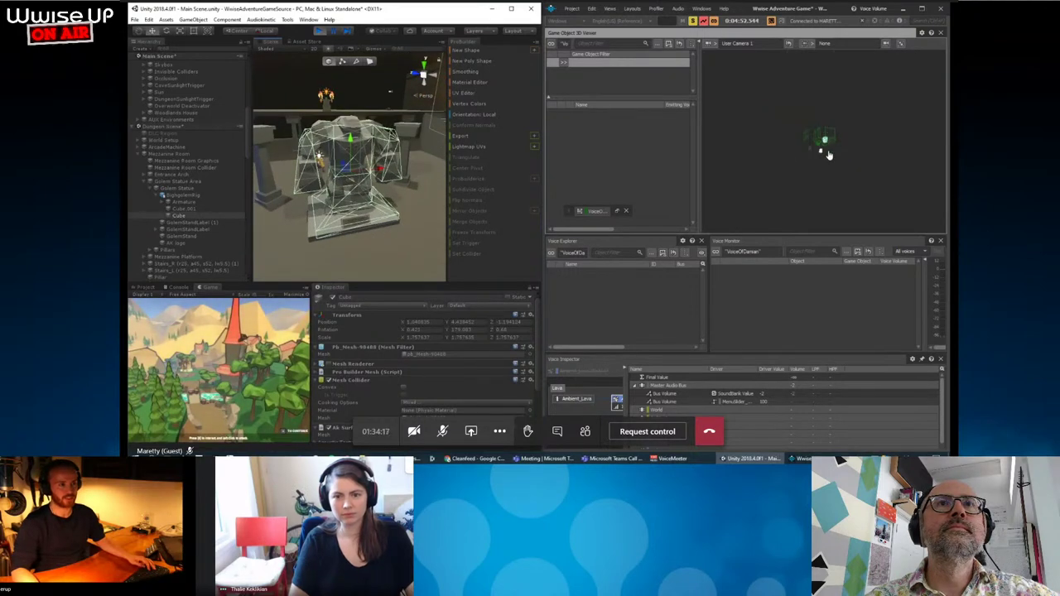
scroll(831, 191, "up", 5)
scroll(828, 169, "down", 5)
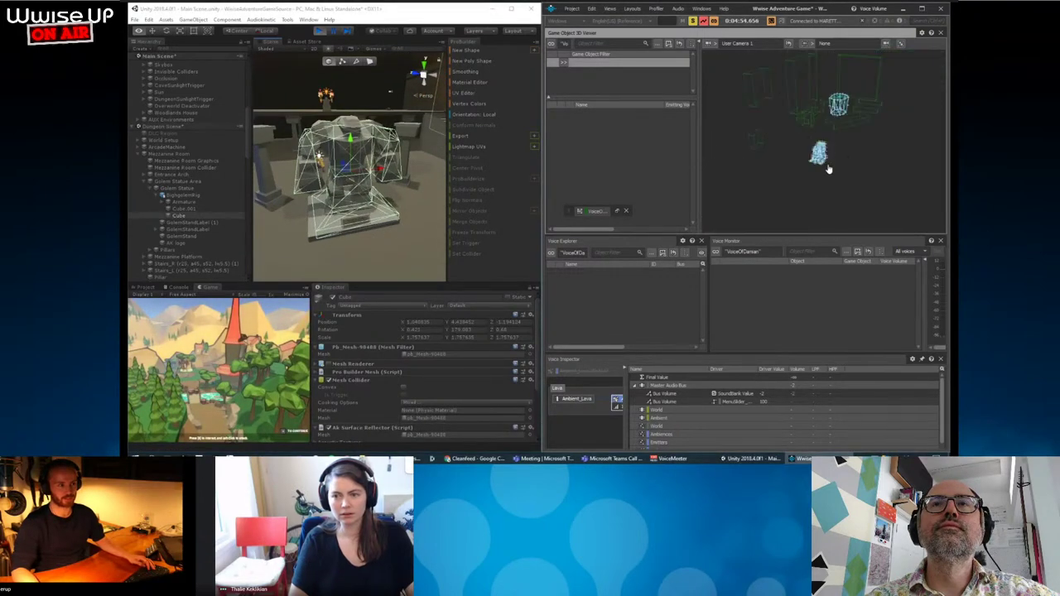
left_click_drag(833, 158, 851, 141)
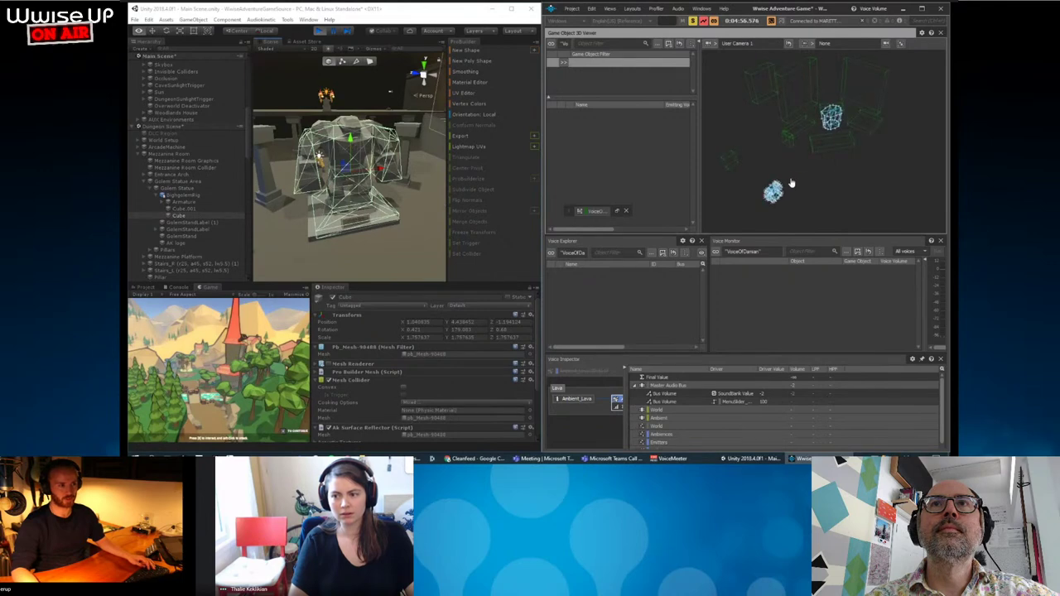
mouse_move(807, 142)
left_mouse_down()
mouse_move(816, 131)
mouse_move(828, 155)
left_mouse_up()
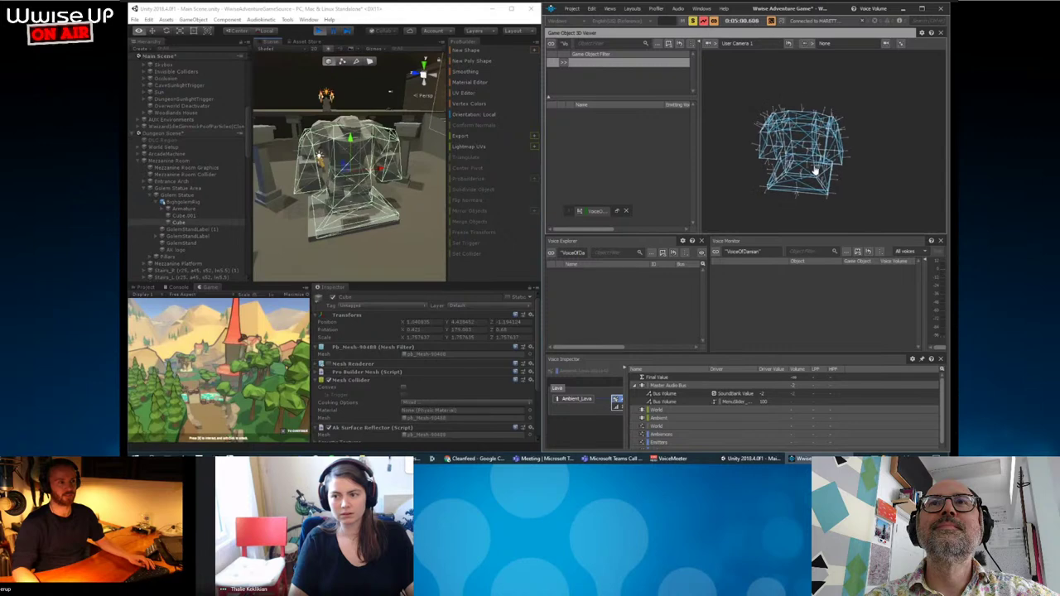
left_click(254, 402)
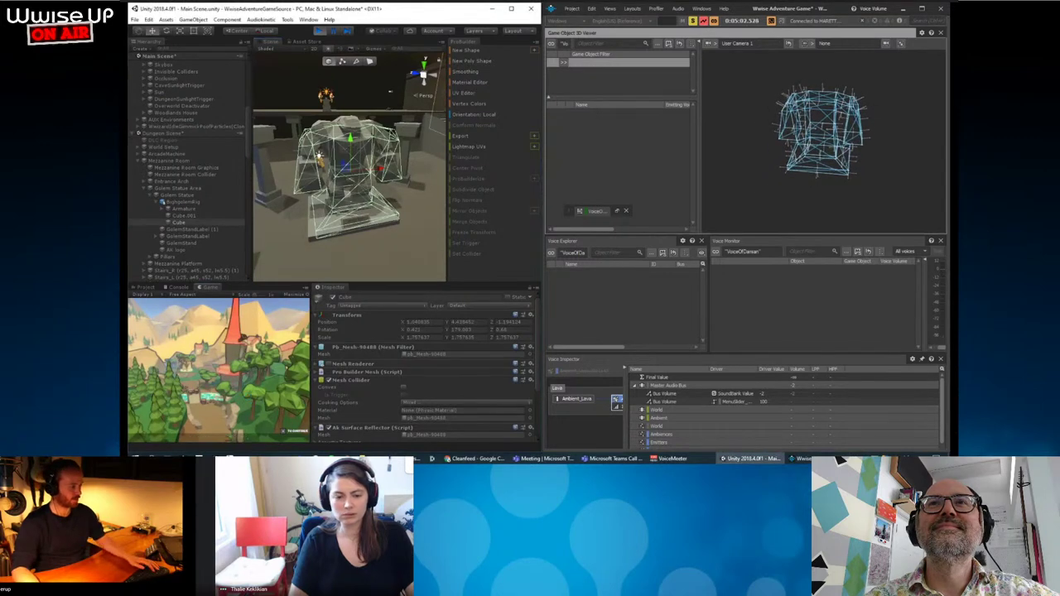
key("Escape")
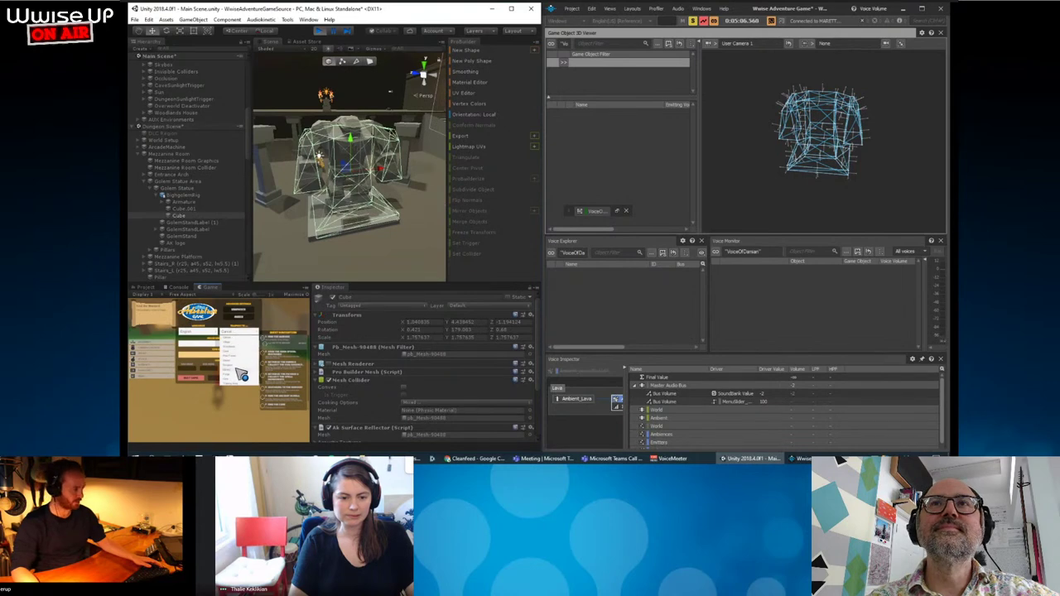
Load the dungeon level and walk the character forward toward the golem.
left_click(241, 374)
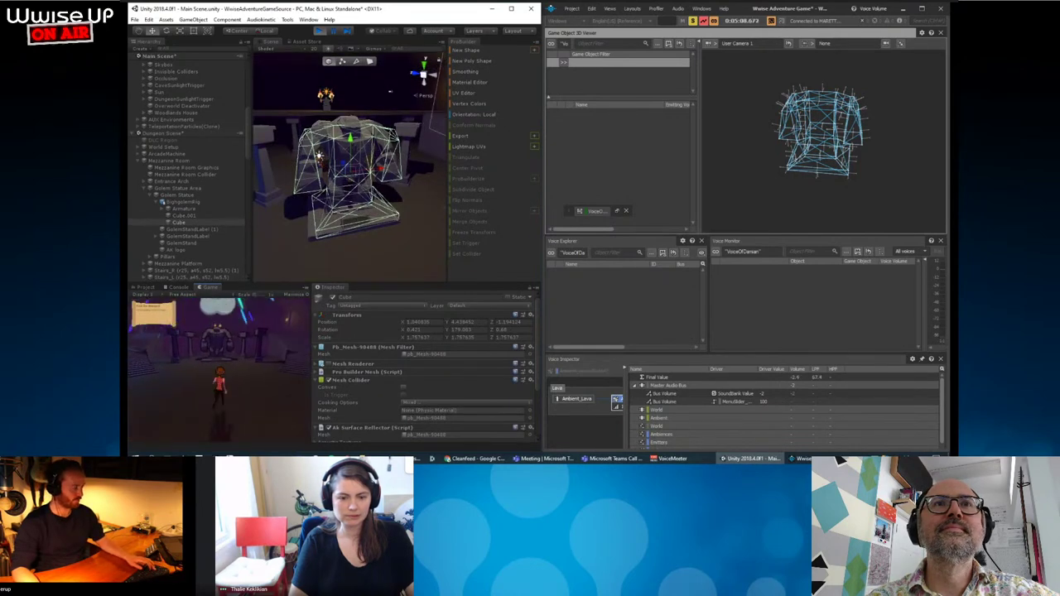
key("w")
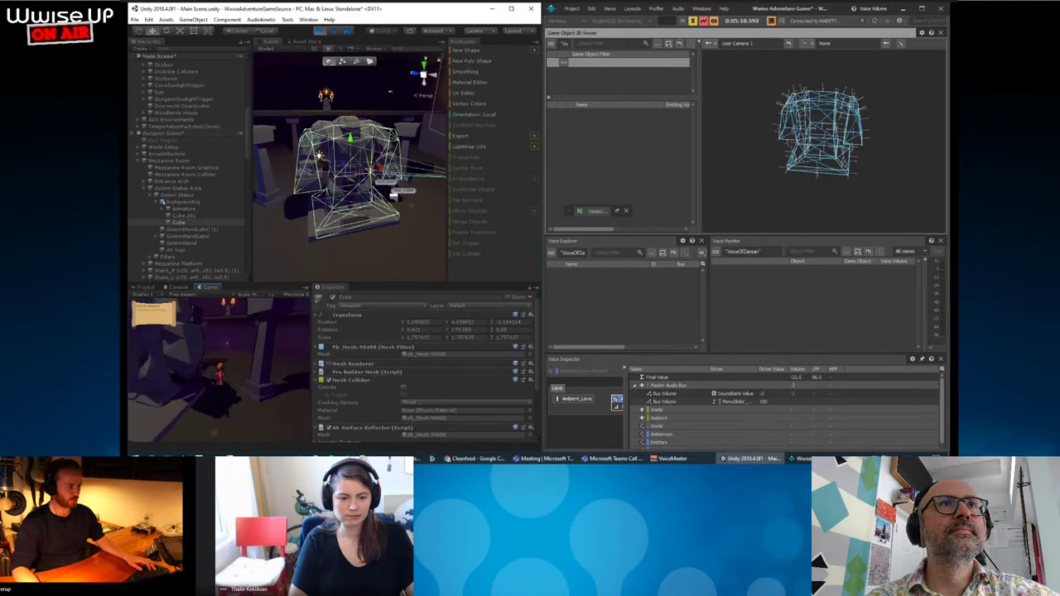
key("Escape")
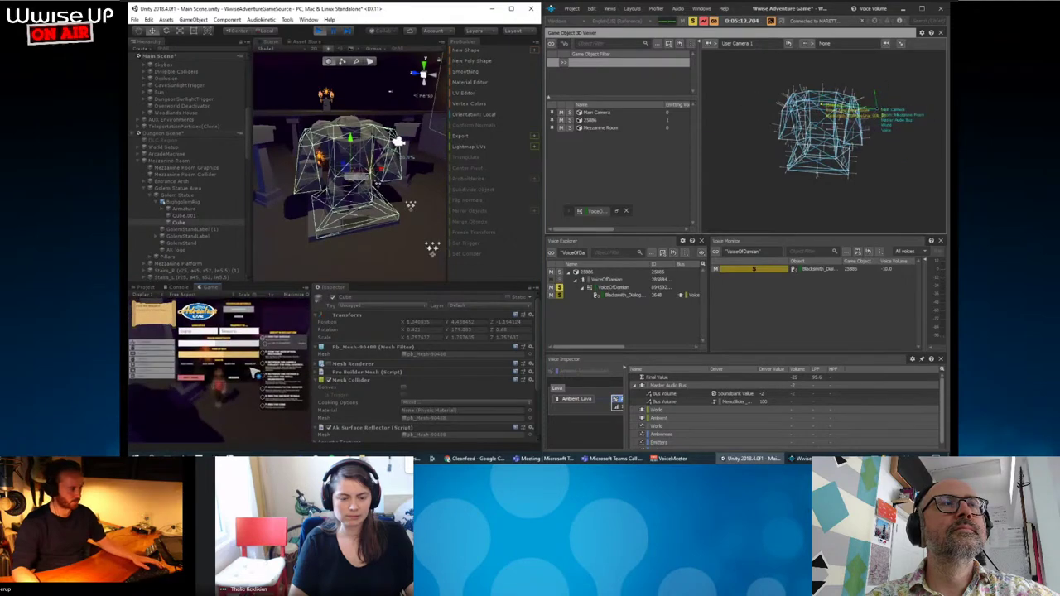
key("Escape")
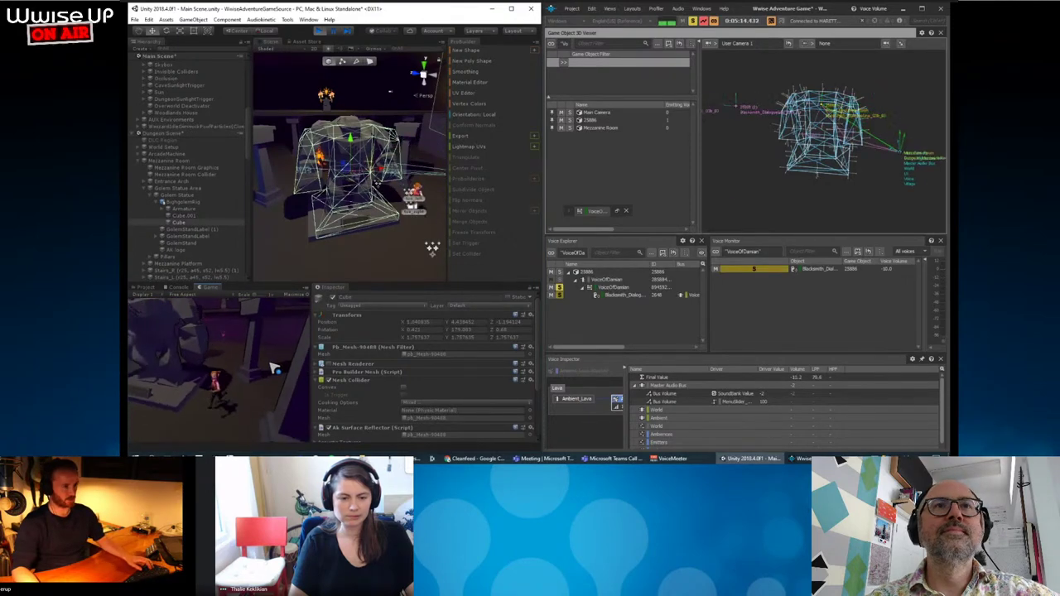
key("Escape")
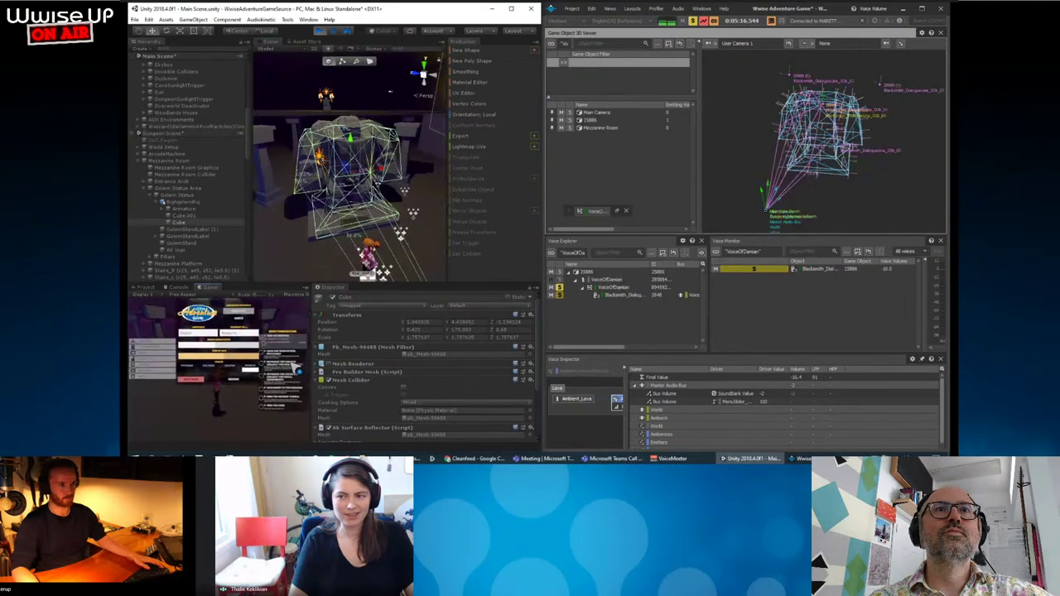
Rotate Wwise's 3D viewer to watch the sound paths, then toggle the in-game menu.
left_click_drag(795, 165, 843, 198)
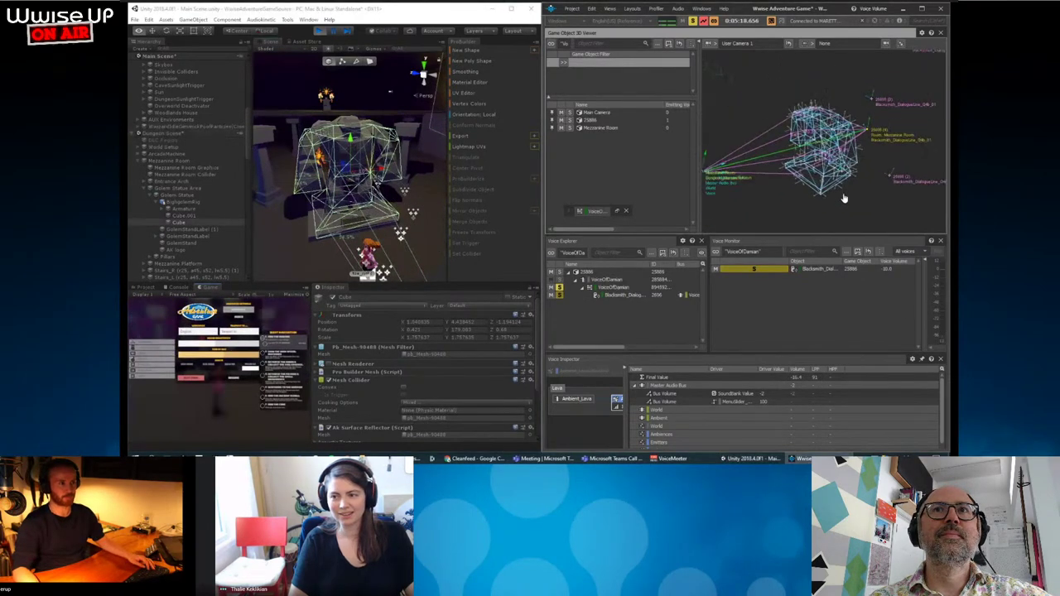
left_click_drag(843, 199, 818, 213)
left_click(221, 416)
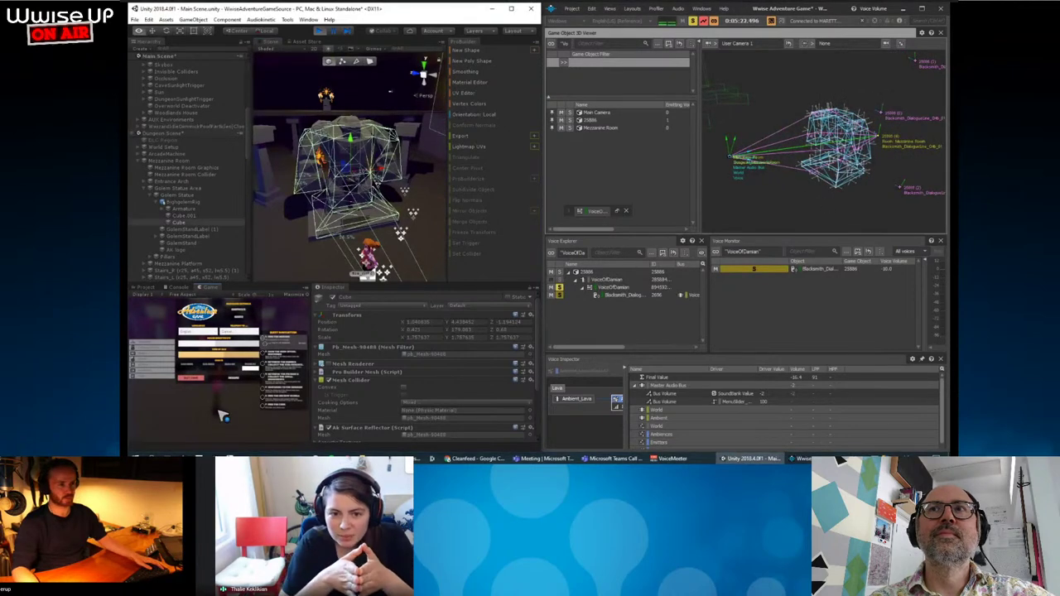
key("Escape")
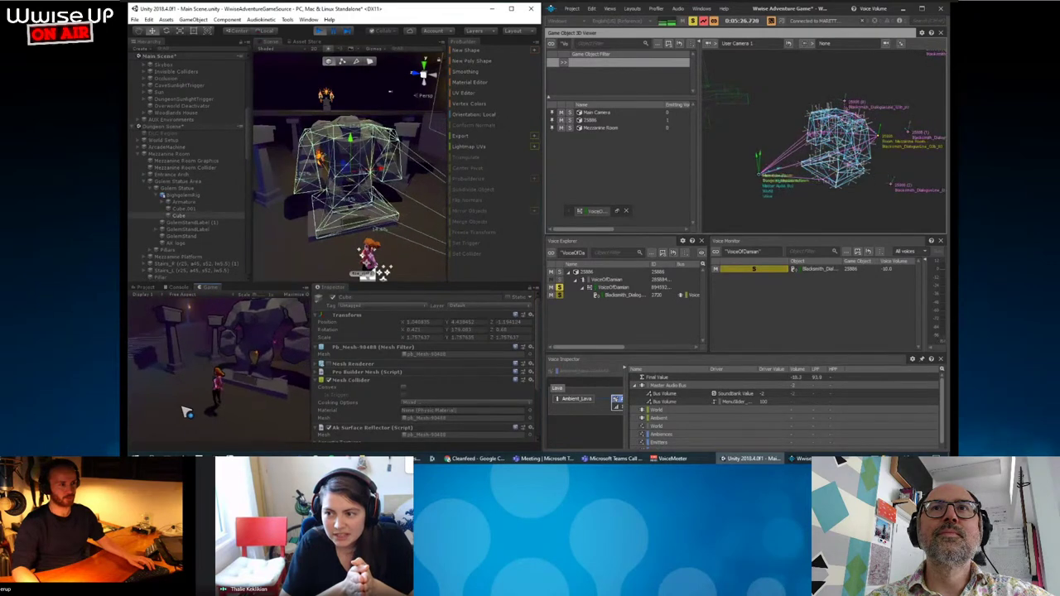
key("Escape")
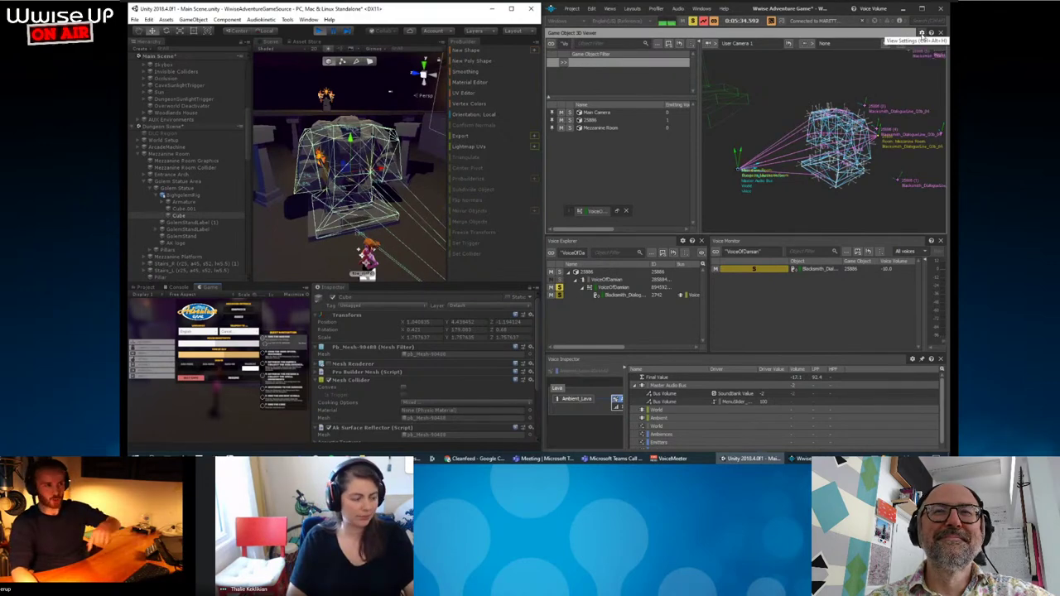
Untick Wire Frame in the 3D Viewer settings so the golem's geometry renders solid.
left_click(922, 34)
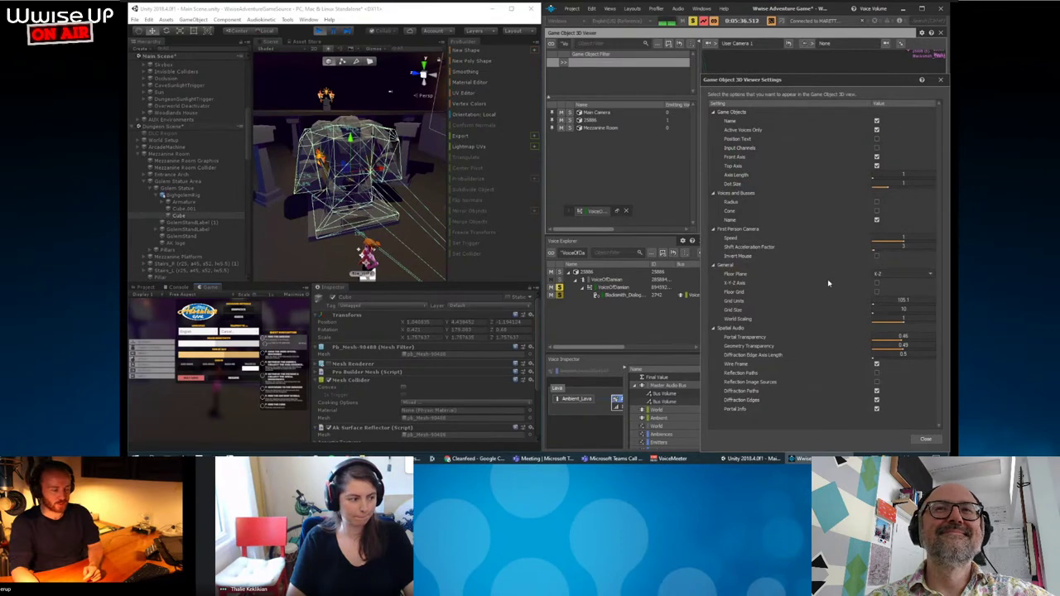
left_click_drag(876, 83, 634, 55)
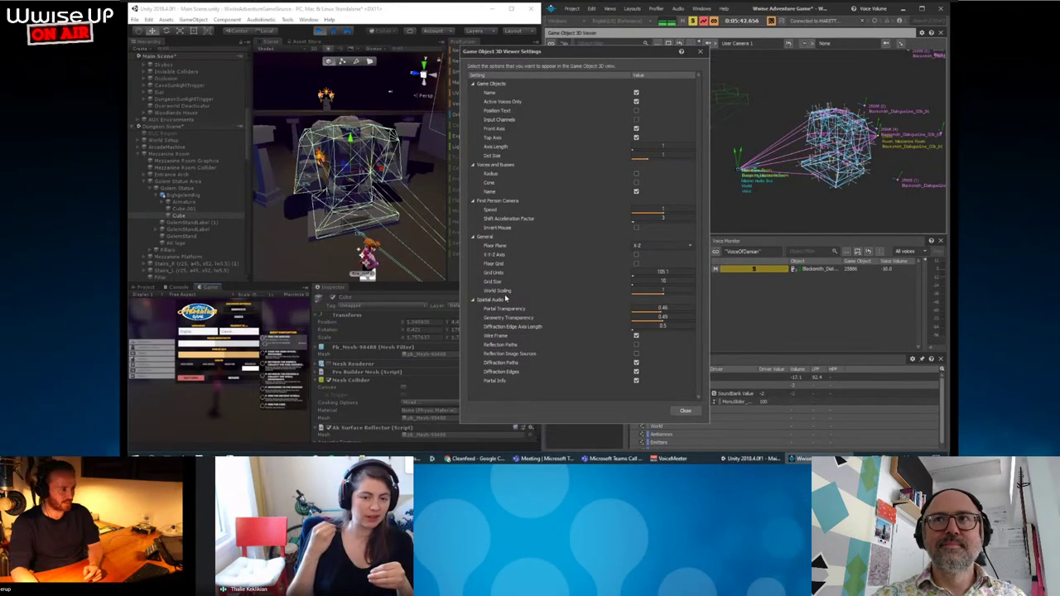
left_click(636, 335)
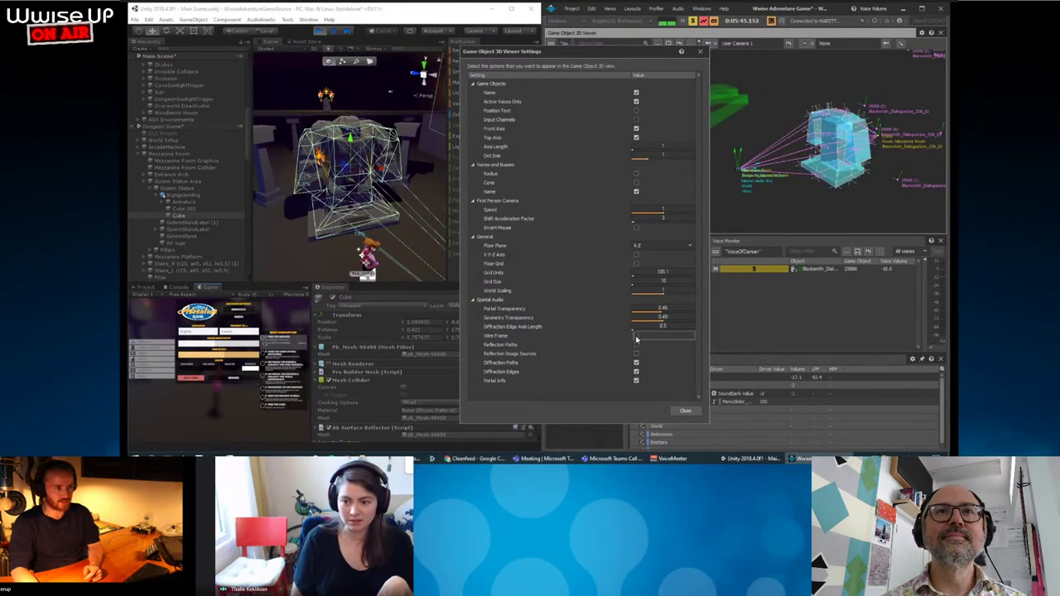
left_click(701, 53)
left_click_drag(745, 124, 829, 166)
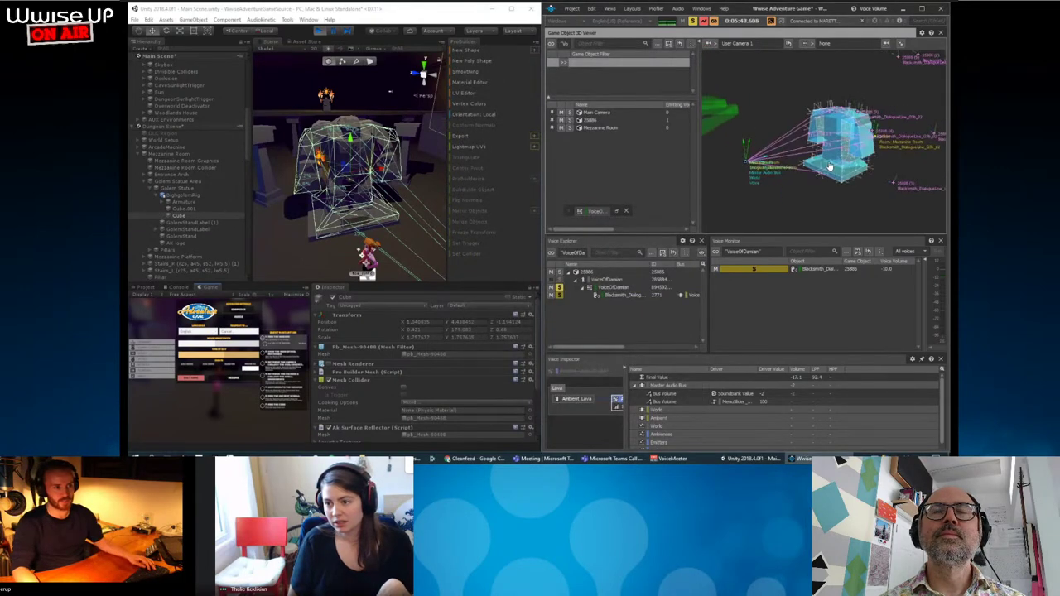
Resume the game, walk the character around the room, then pause it.
left_click(288, 319)
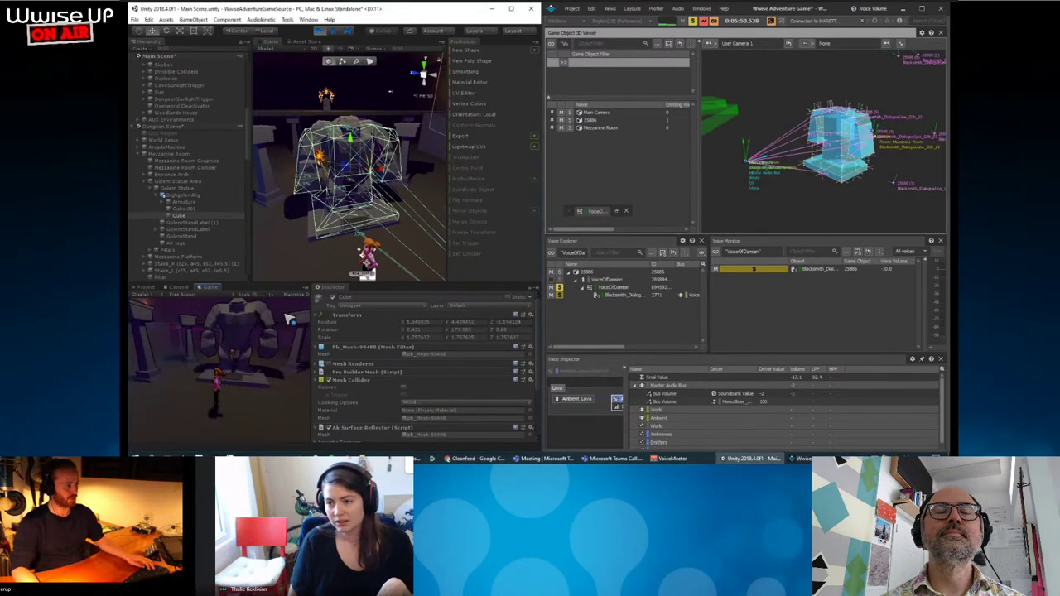
key("w")
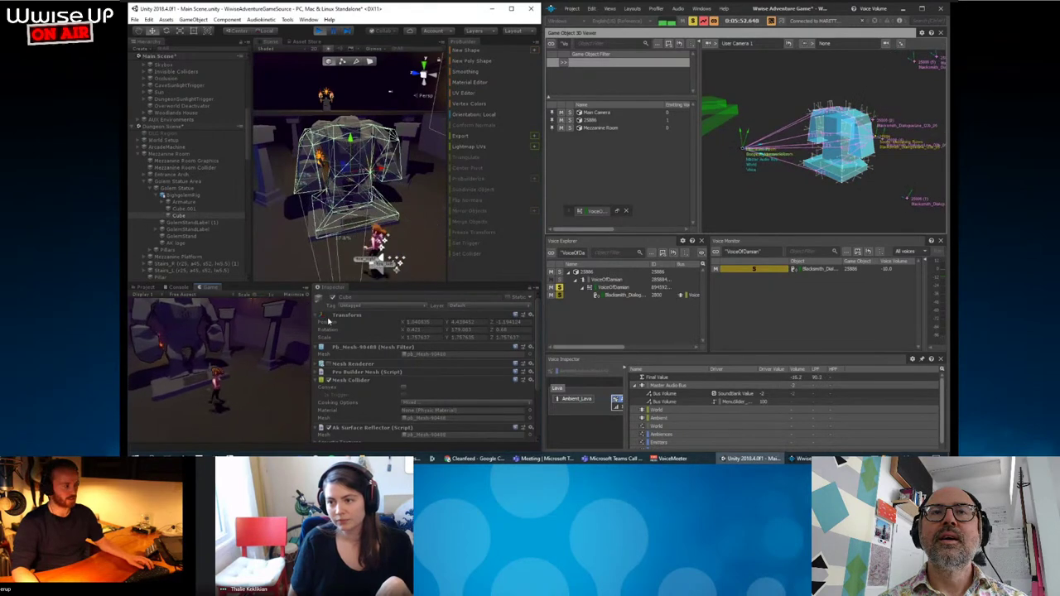
key("w")
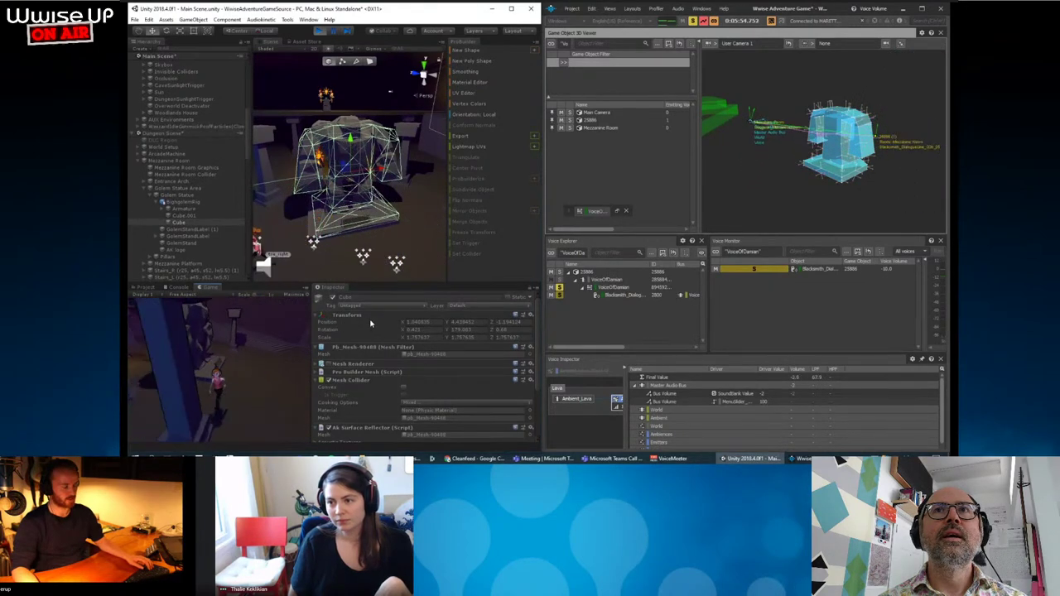
key("w")
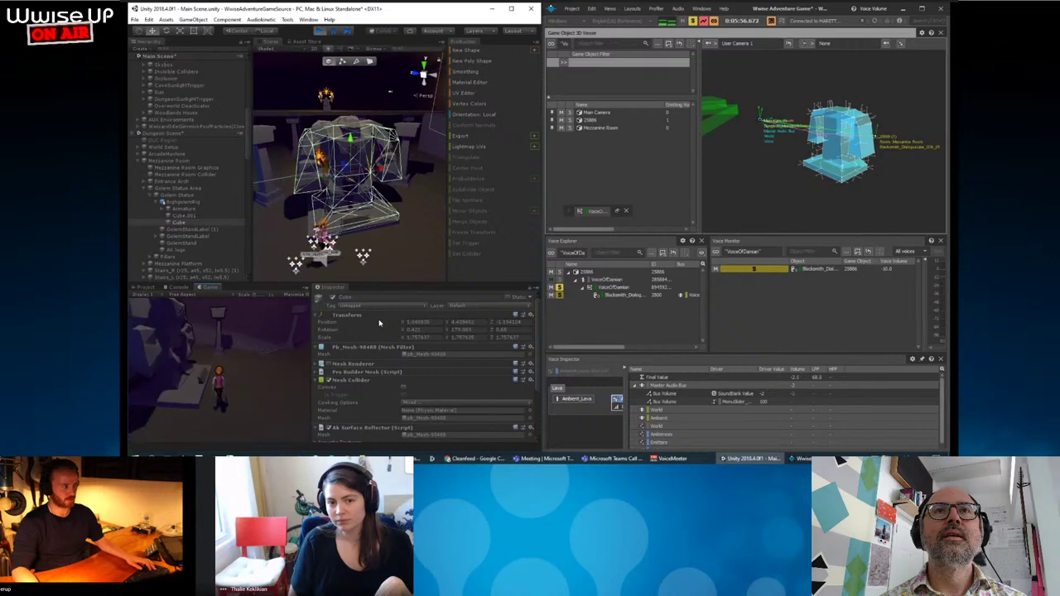
key("w")
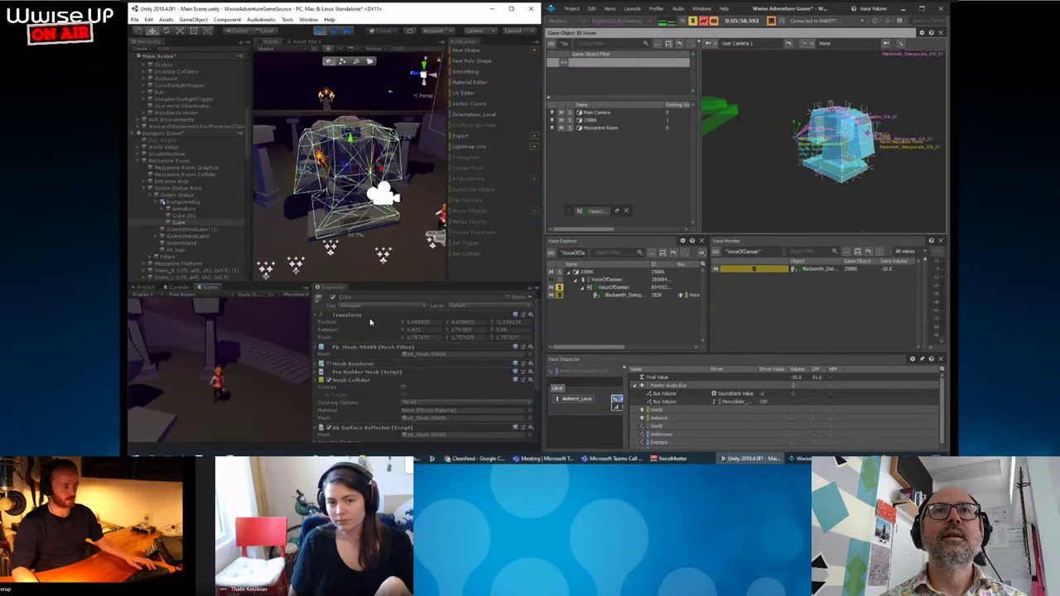
key("w")
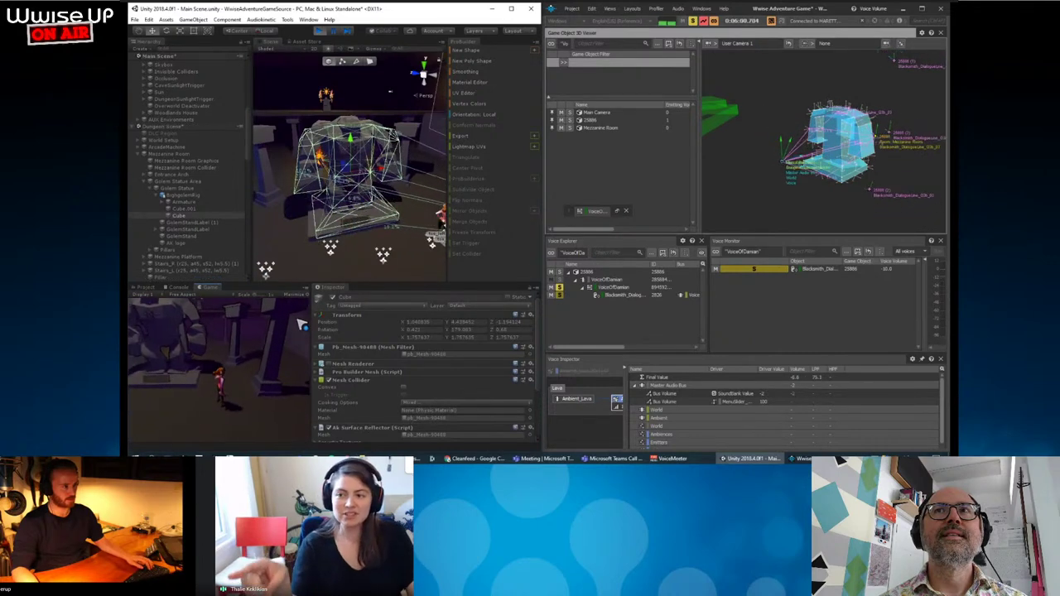
key("w")
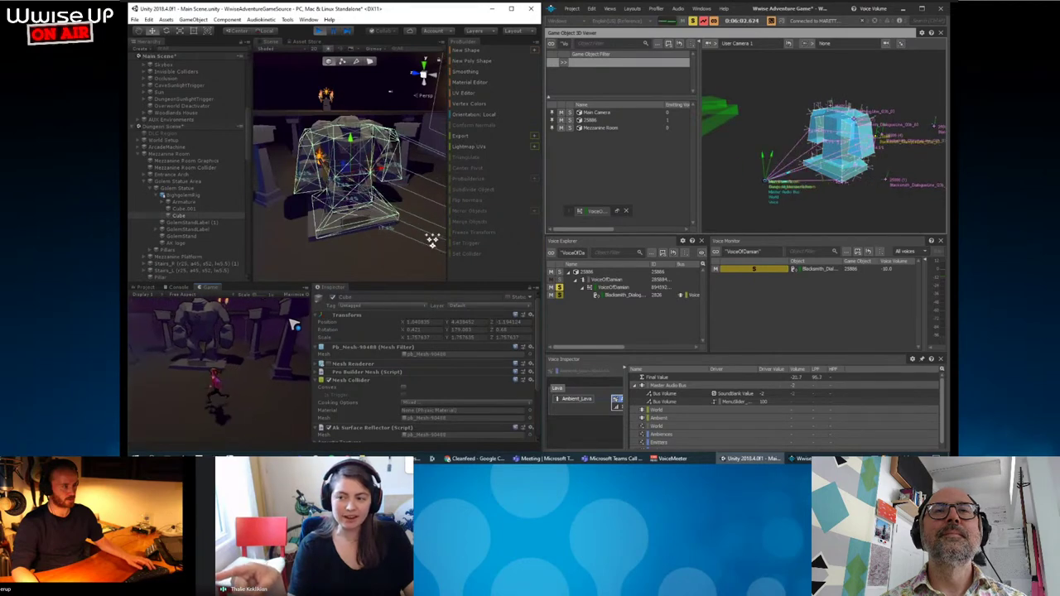
key("w")
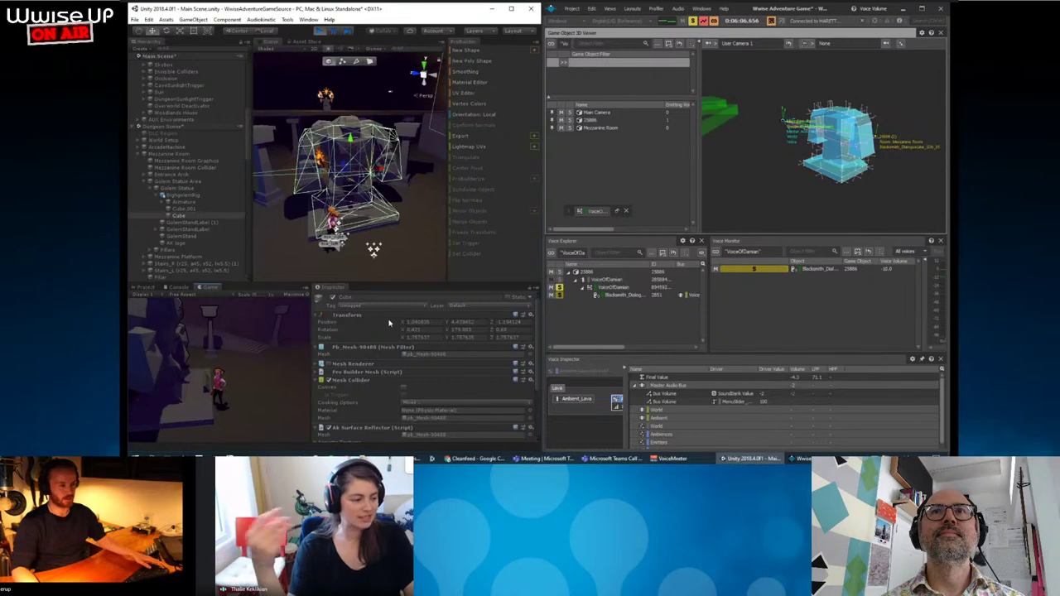
key("Escape")
mouse_move(820, 166)
left_mouse_down()
mouse_move(844, 130)
mouse_move(838, 137)
left_mouse_up()
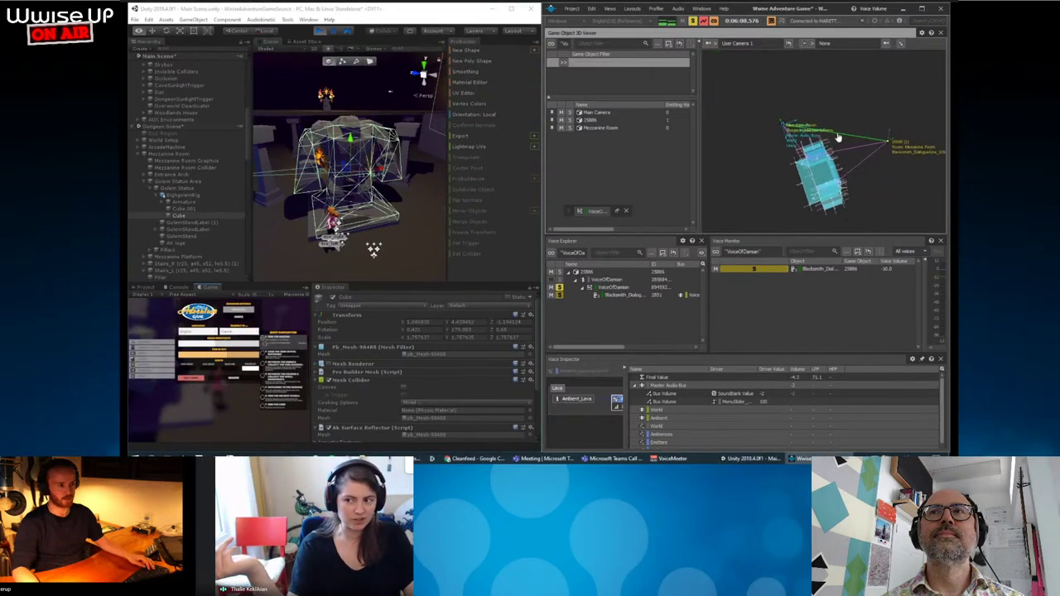
Walk the character up to the golem statue and bring up the game's menu.
left_click(265, 418)
key("Escape")
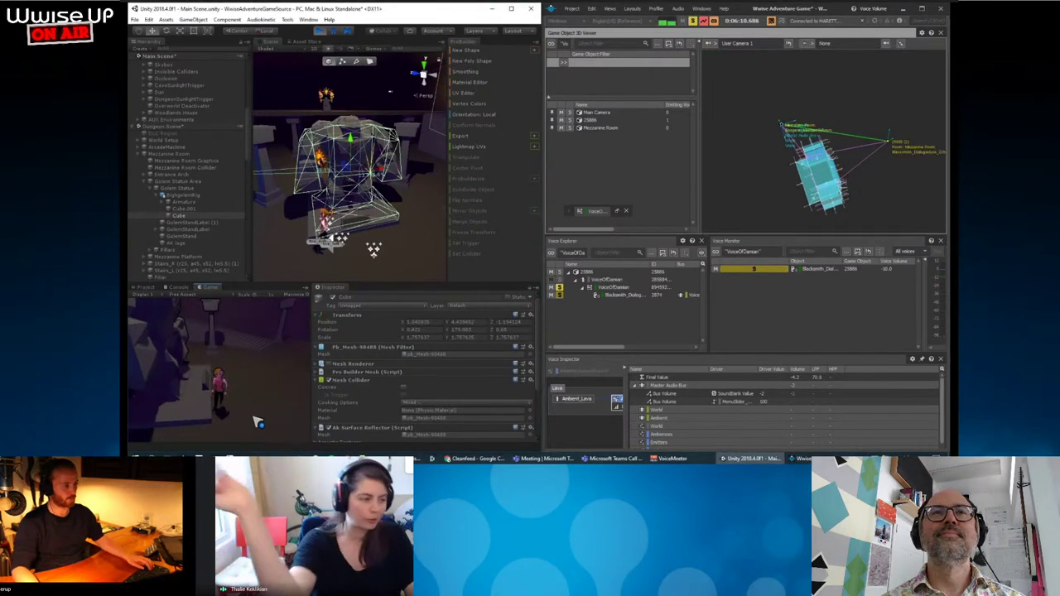
key("w")
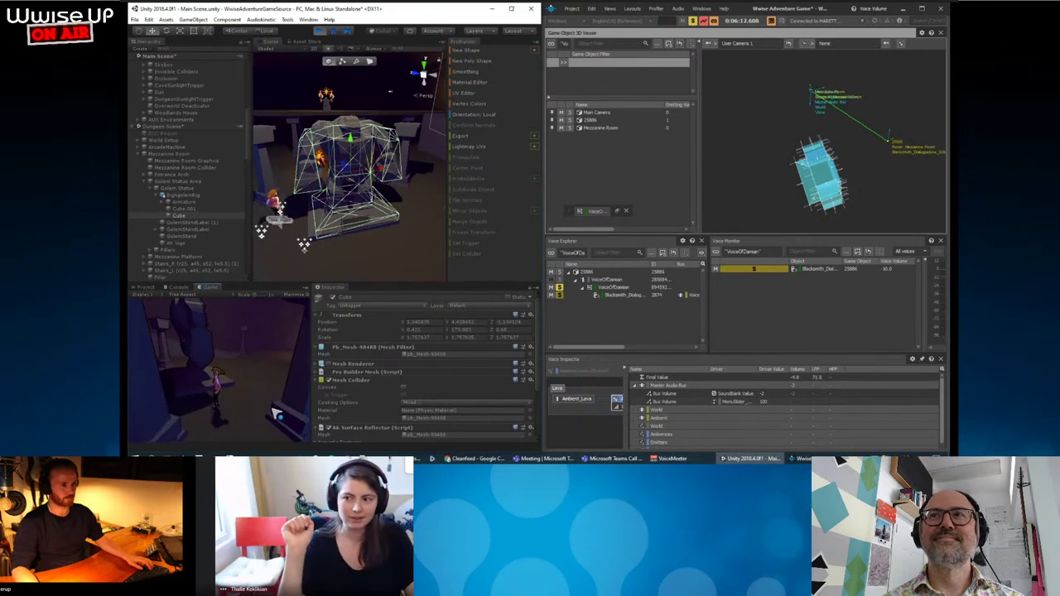
key("w")
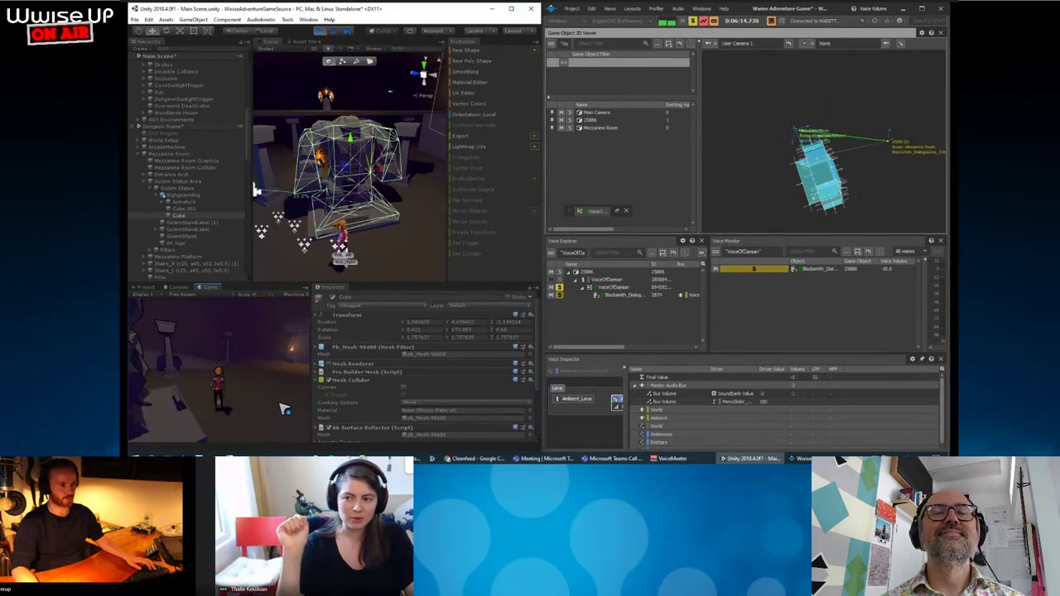
key("w")
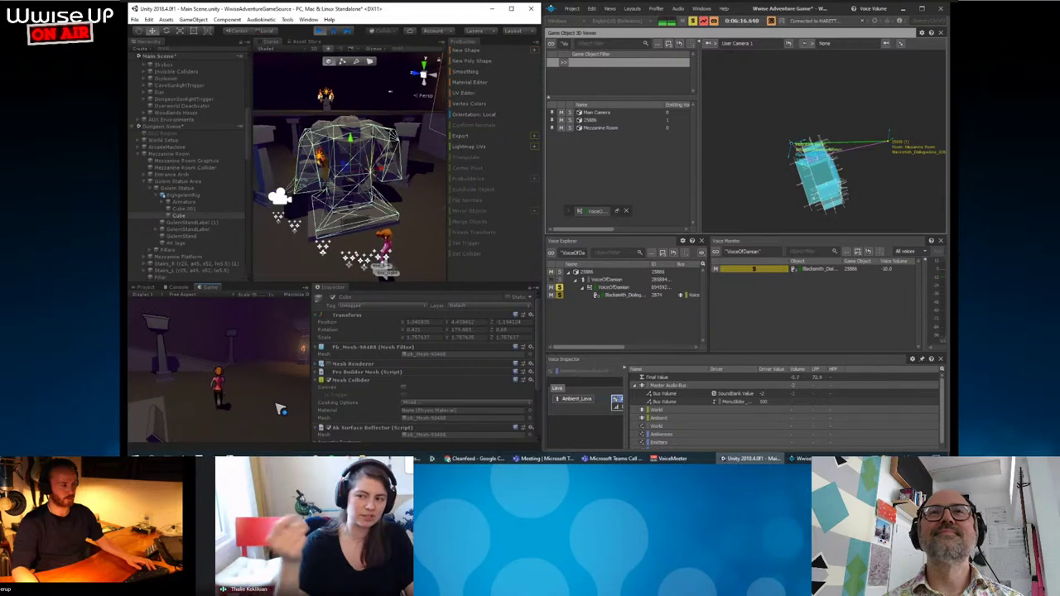
key("w")
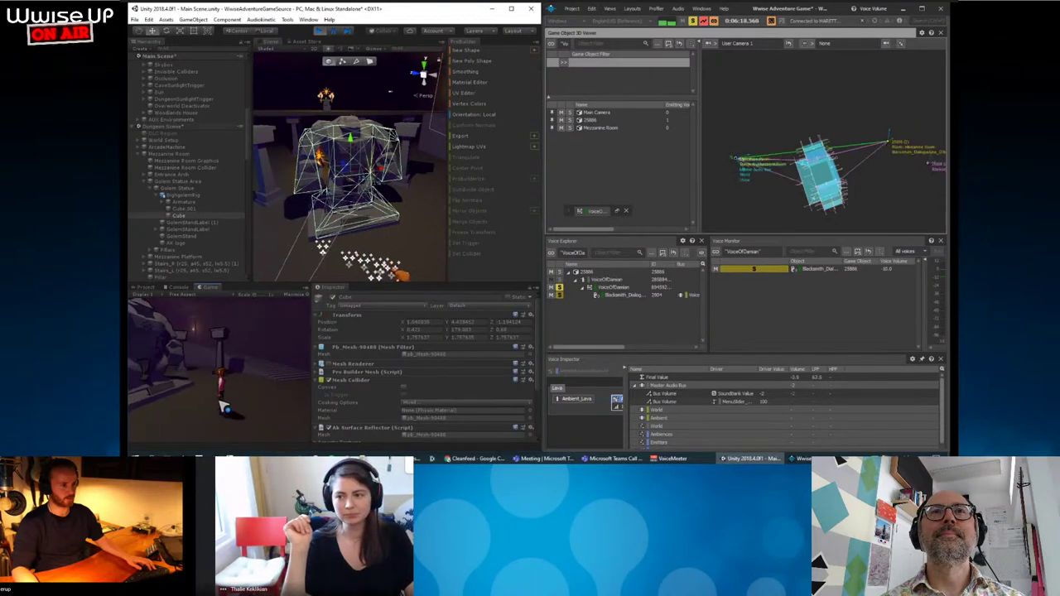
key("w")
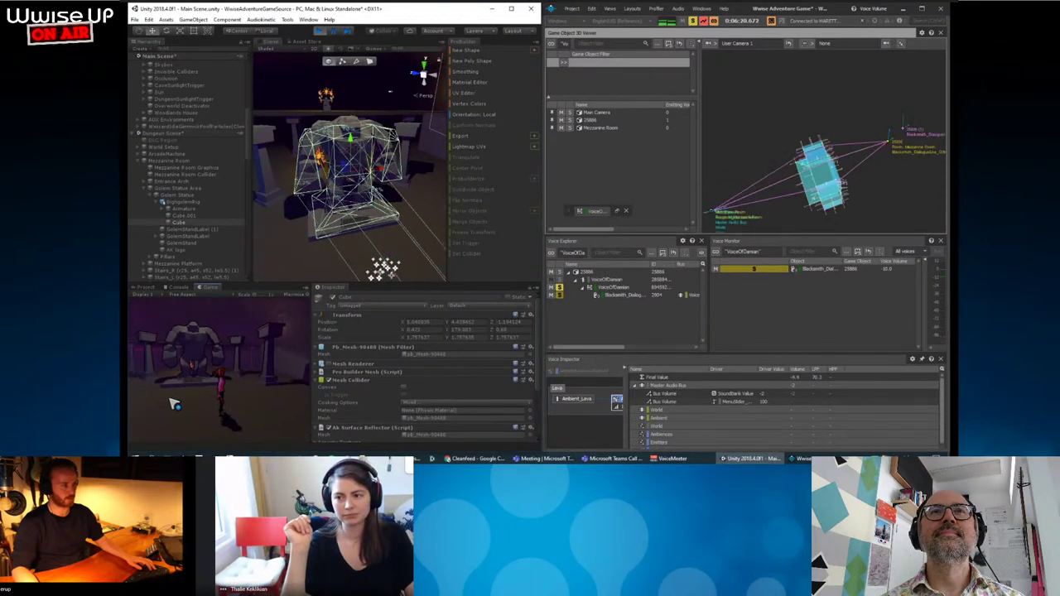
key("w")
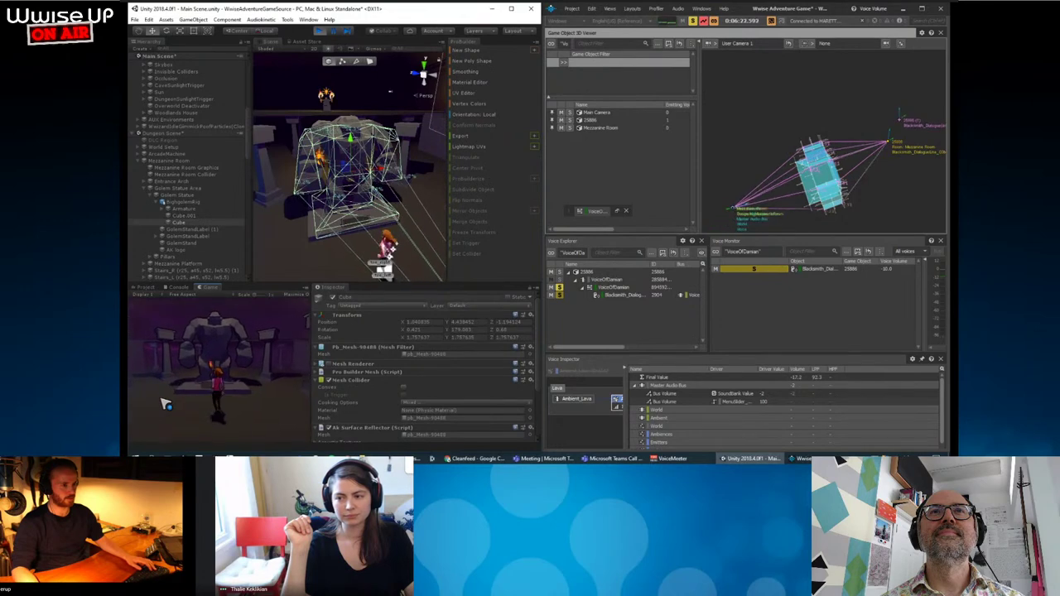
key("w")
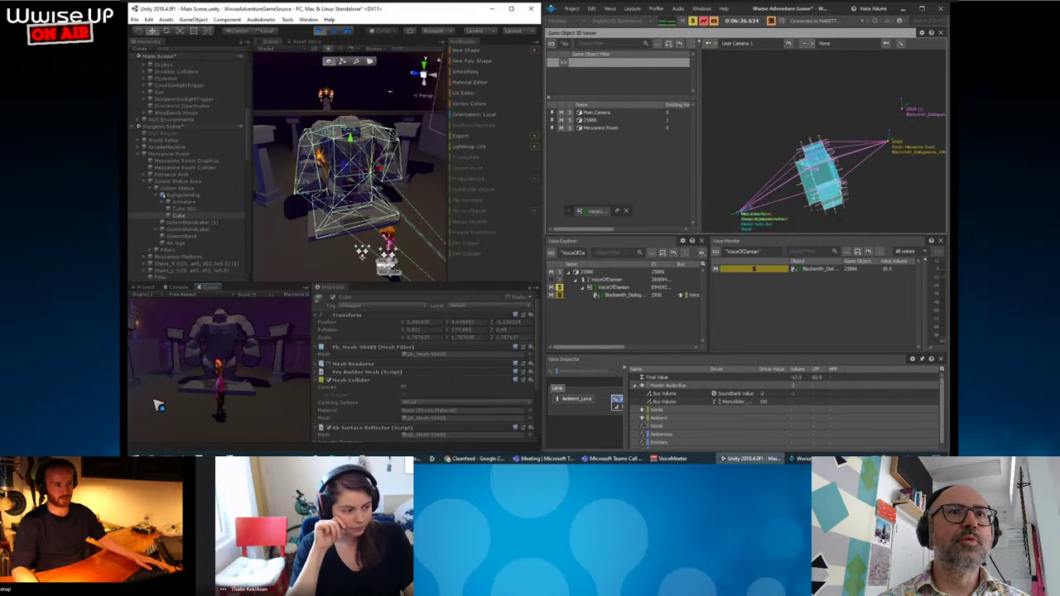
key("Escape")
left_click_drag(819, 157, 838, 172)
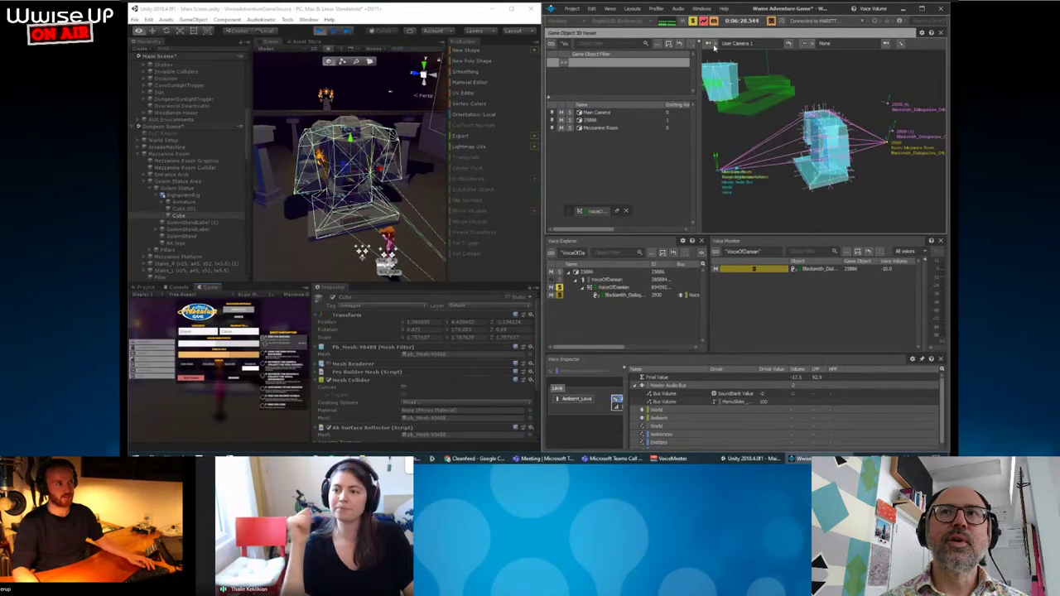
Switch Wwise to the Profiler layout and select Spatial Audio in the CPU breakdown.
left_click(640, 8)
left_click(654, 40)
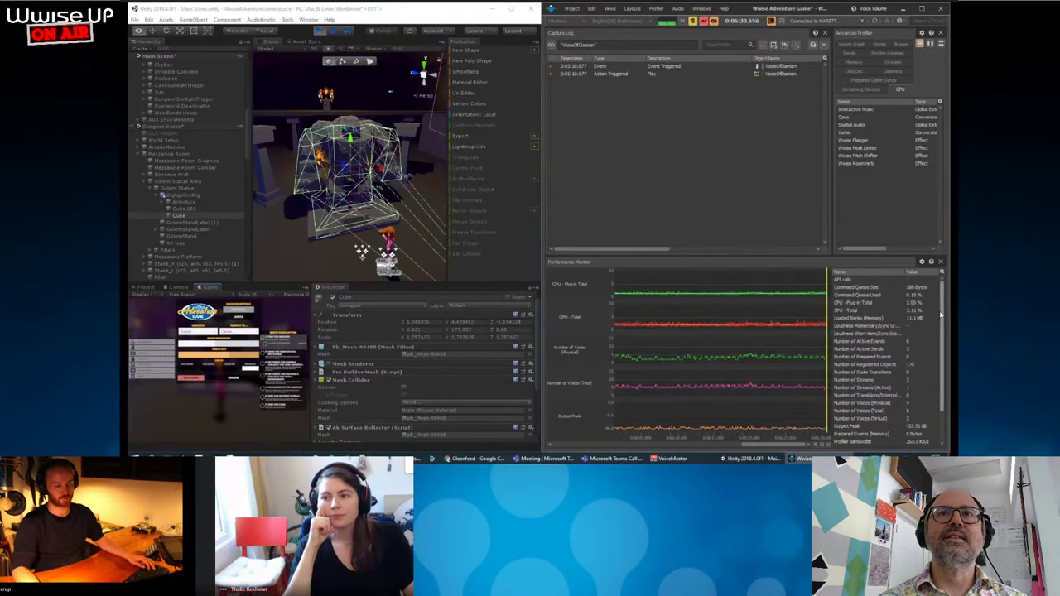
left_click(916, 311)
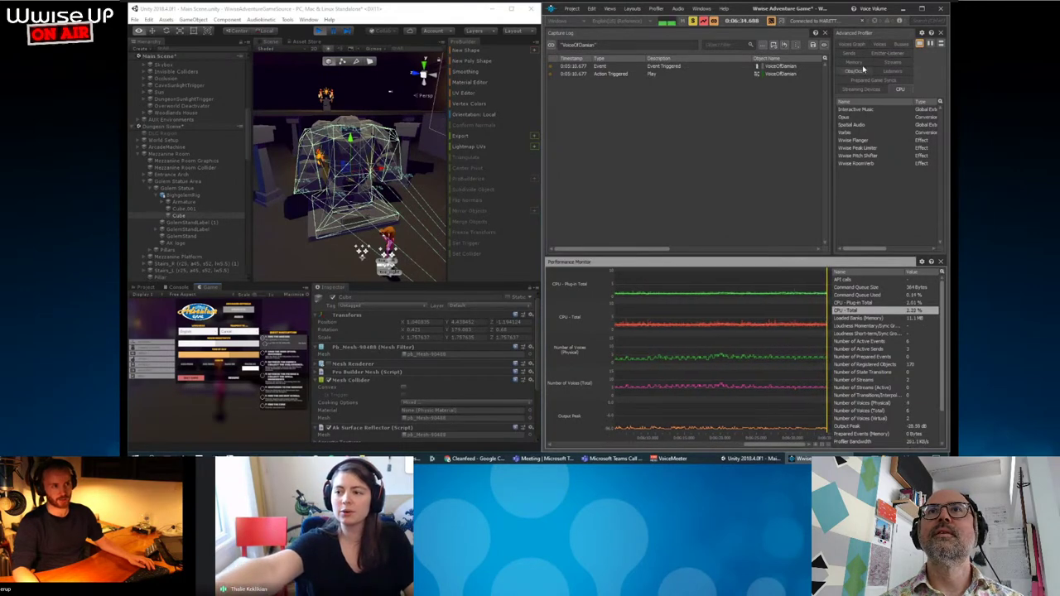
left_click(884, 90)
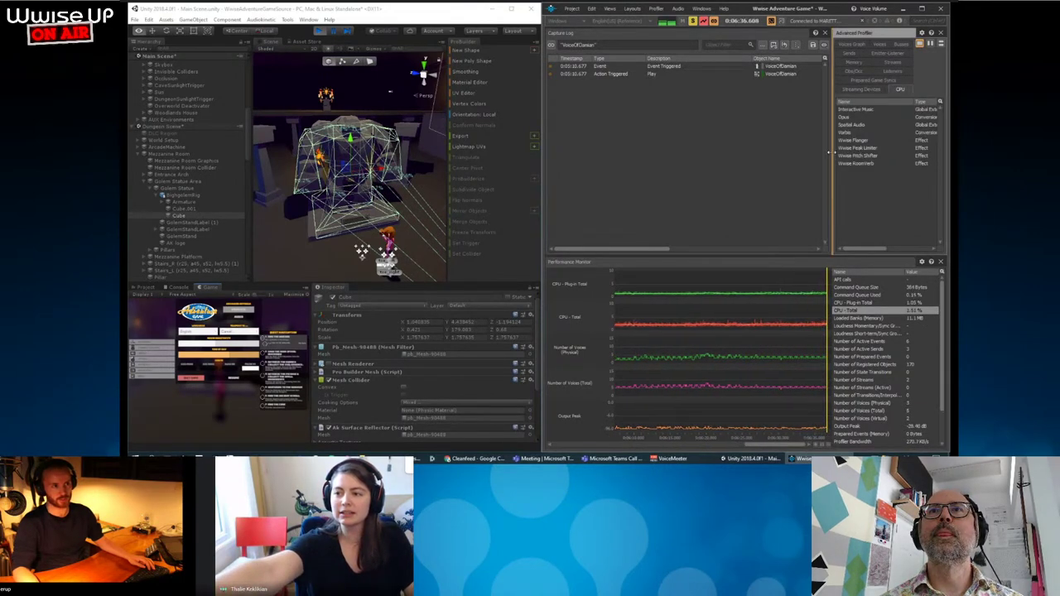
left_click_drag(832, 124, 704, 124)
left_click(824, 89)
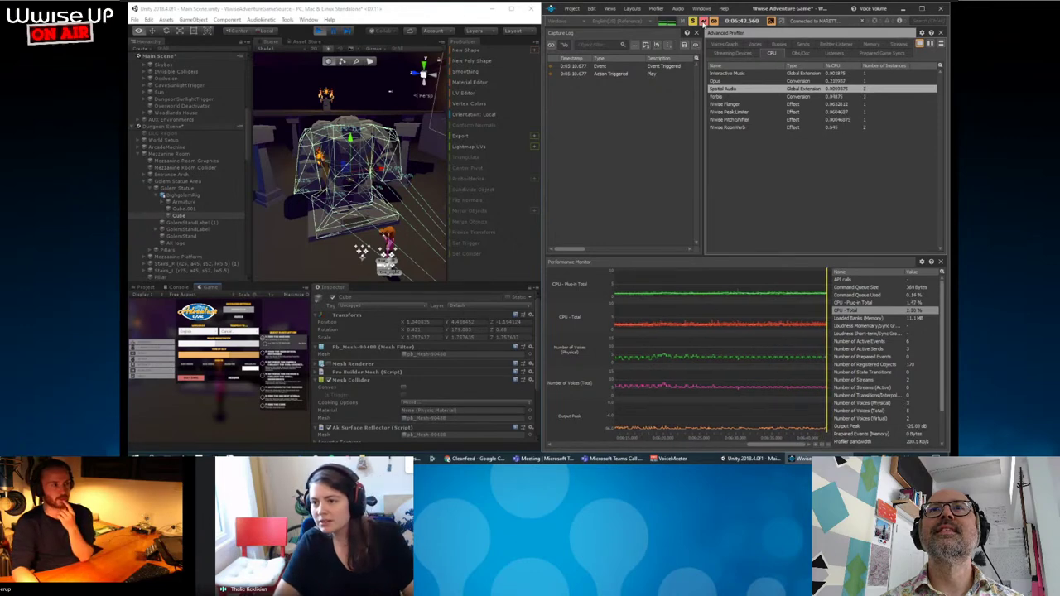
Scrub the Performance Monitor timeline, check Loaded Banks (Memory), and reselect Spatial Audio.
left_click(815, 334)
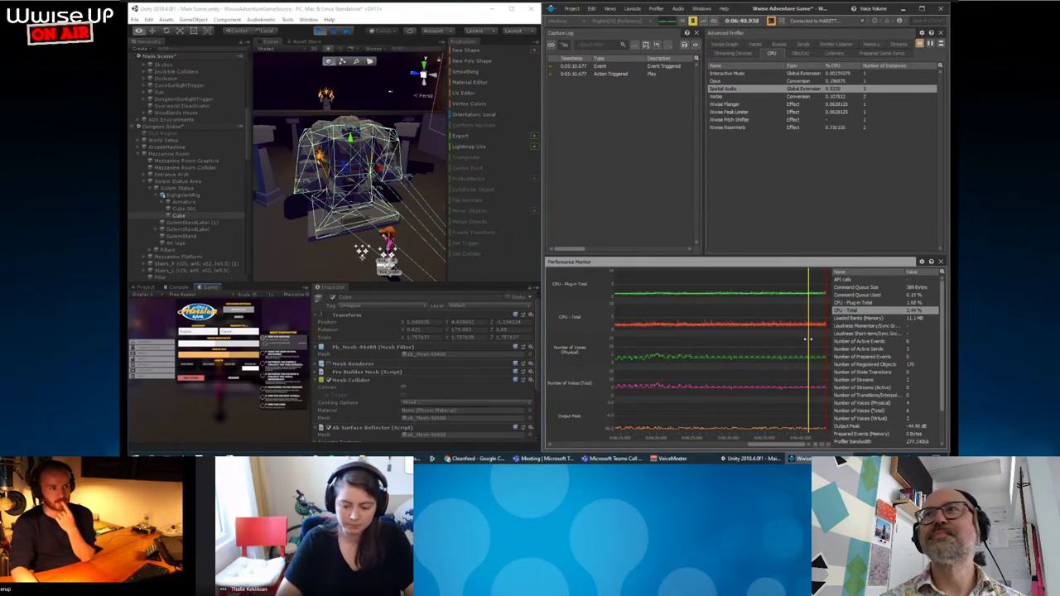
left_click_drag(806, 340, 795, 340)
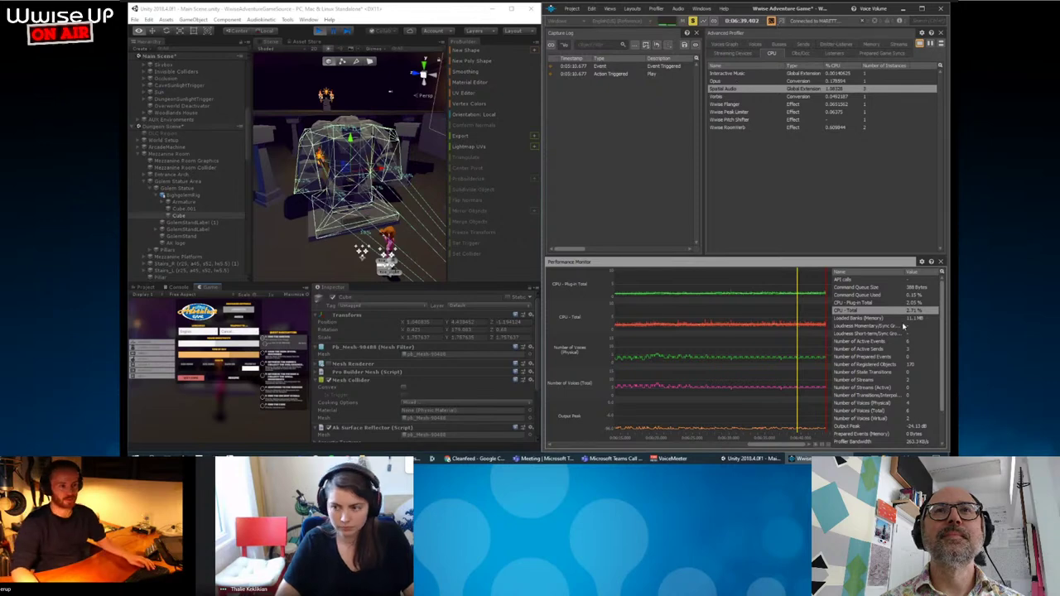
left_click(892, 318)
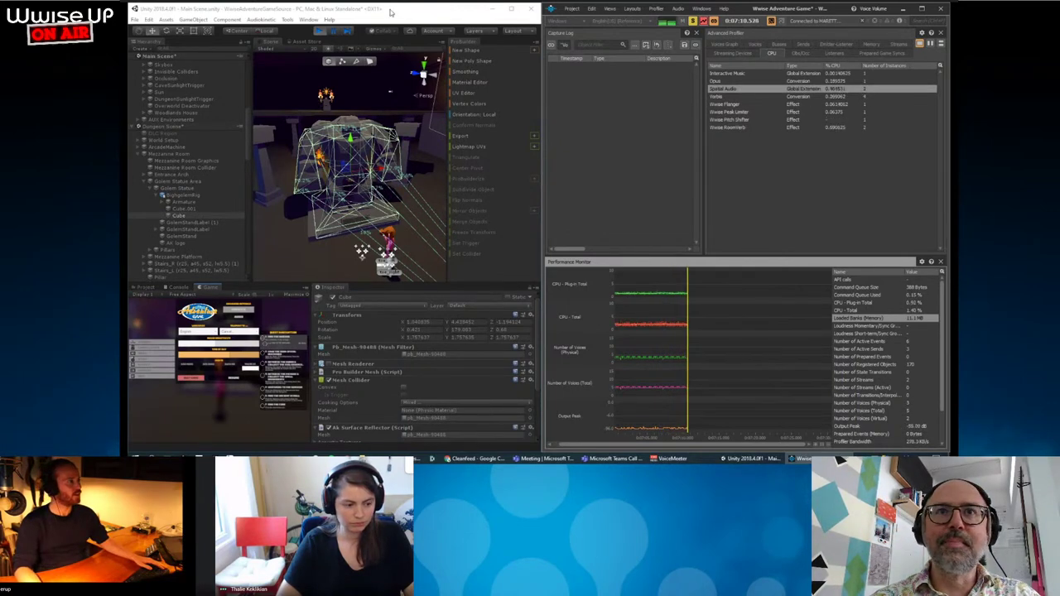
left_click(355, 30)
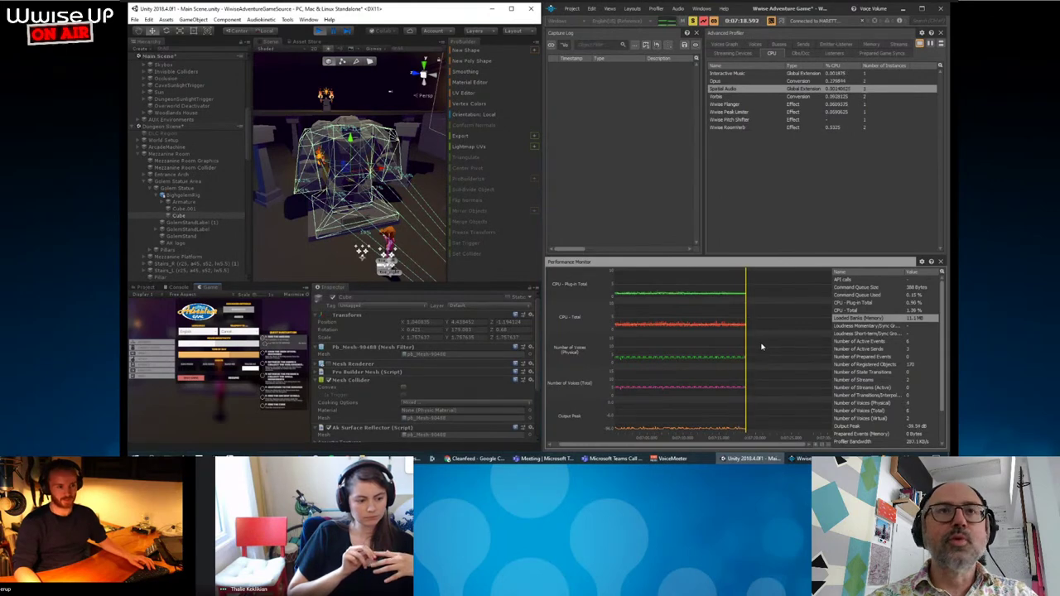
left_click(827, 150)
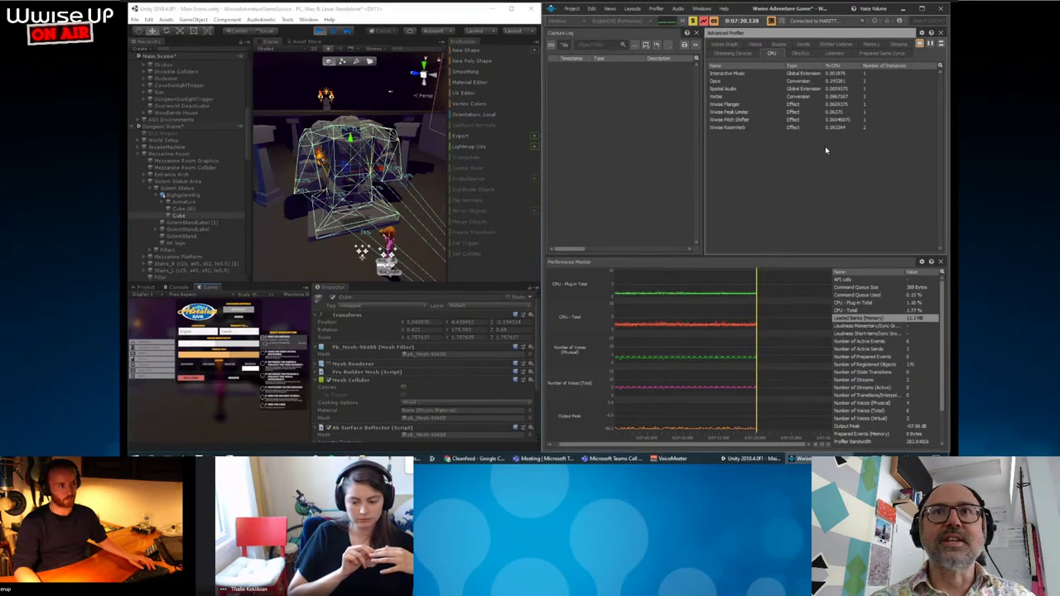
left_click(760, 88)
left_click(227, 413)
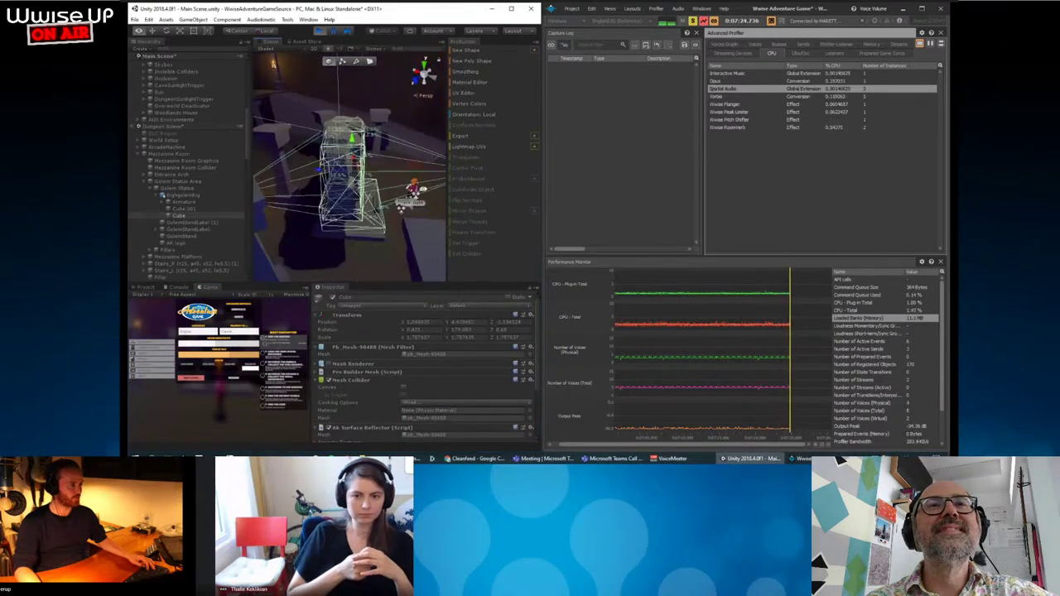
Orbit the Scene view around the golem cube and exit Play mode.
mouse_move(315, 210)
left_mouse_down("alt")
mouse_move(373, 236)
mouse_move(380, 204)
mouse_move(376, 215)
left_mouse_up("alt")
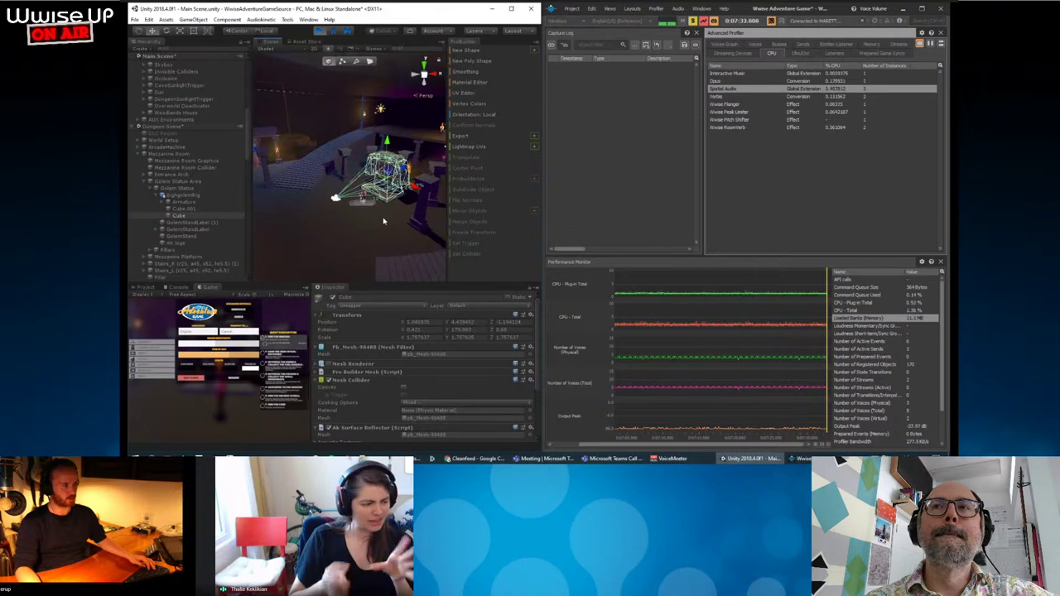
left_click(321, 32)
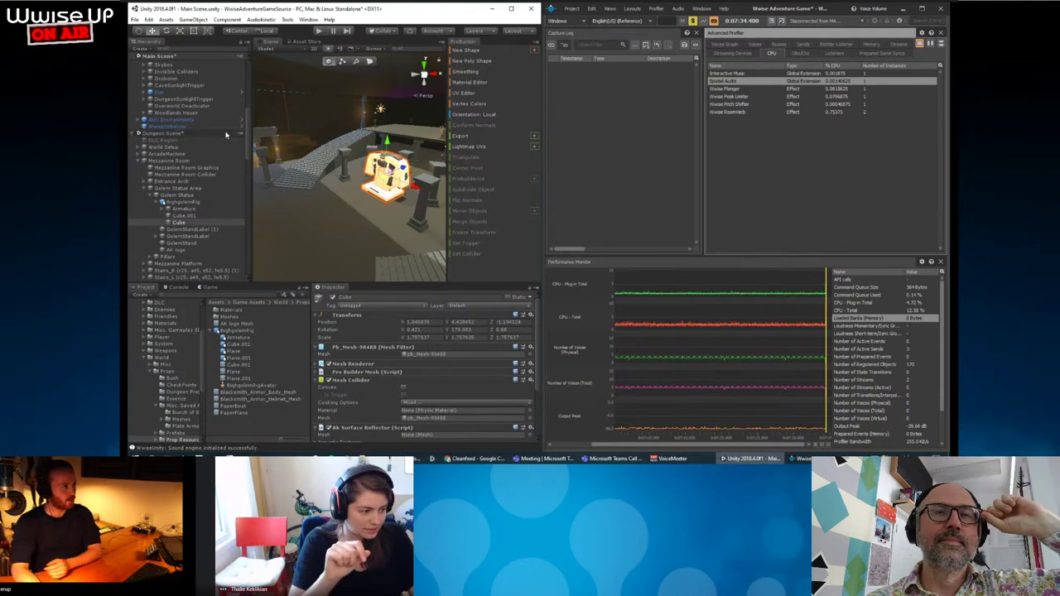
Enter Play mode with Ctrl+P, load a level from the start menu, then stop the game.
mouse_move(348, 191)
left_mouse_down("alt")
mouse_move(379, 212)
mouse_move(361, 219)
mouse_move(384, 213)
left_mouse_up("alt")
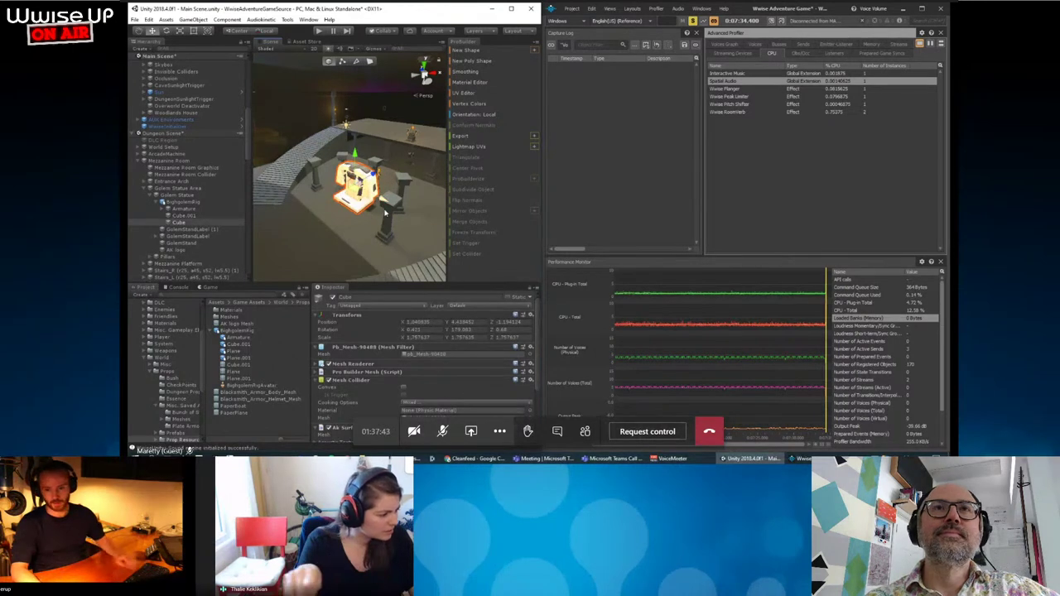
key("ctrl+p")
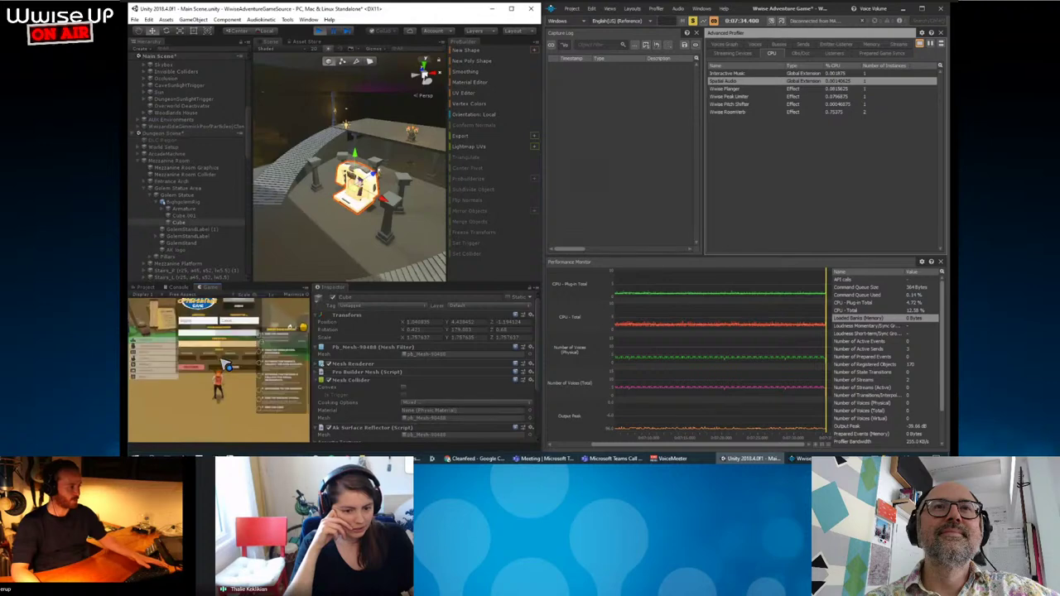
left_click(238, 336)
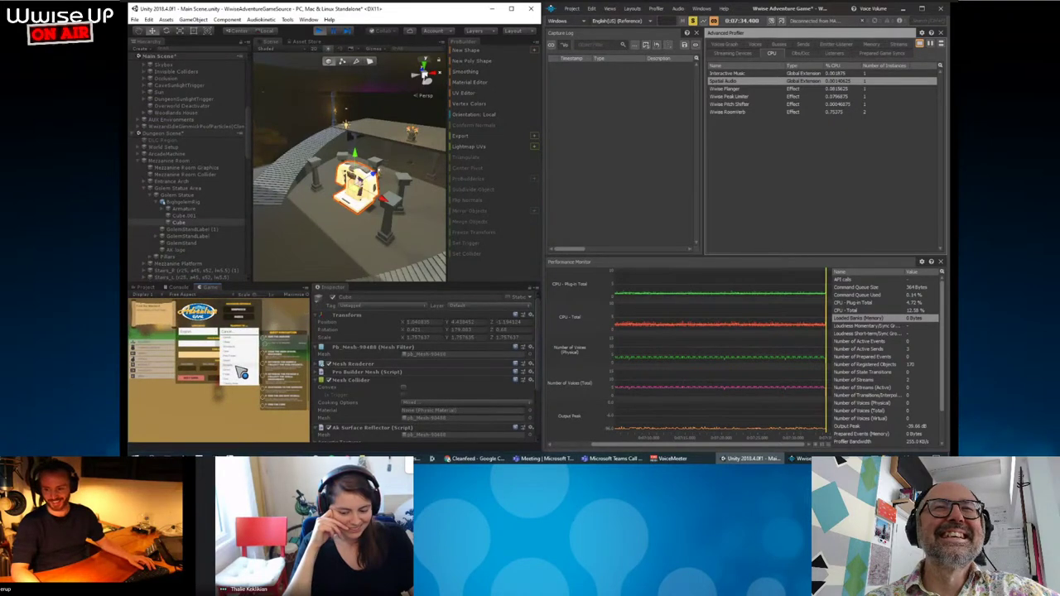
left_click(241, 373)
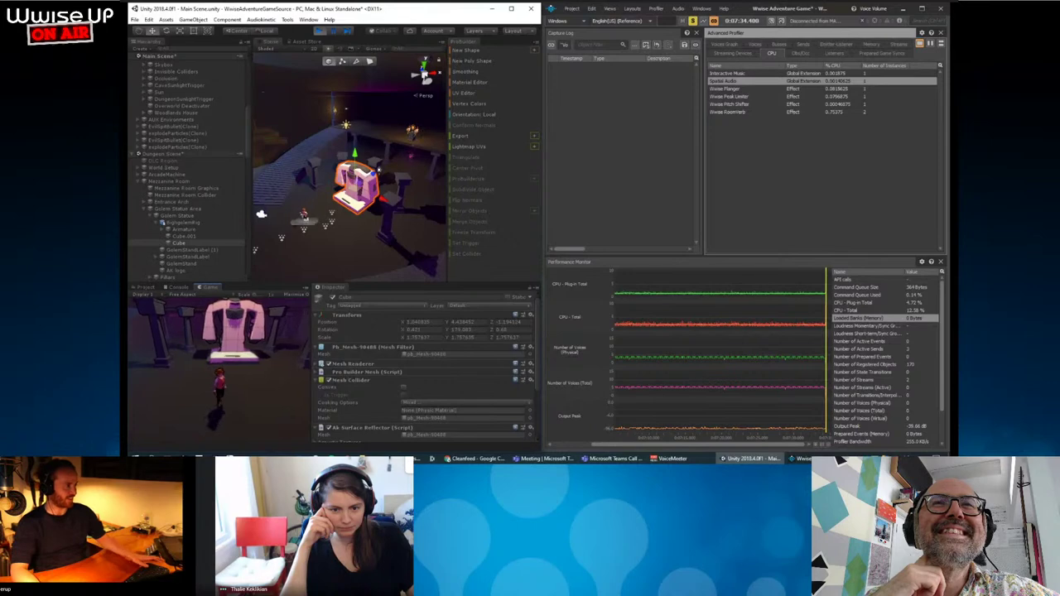
key("Escape")
left_click(318, 30)
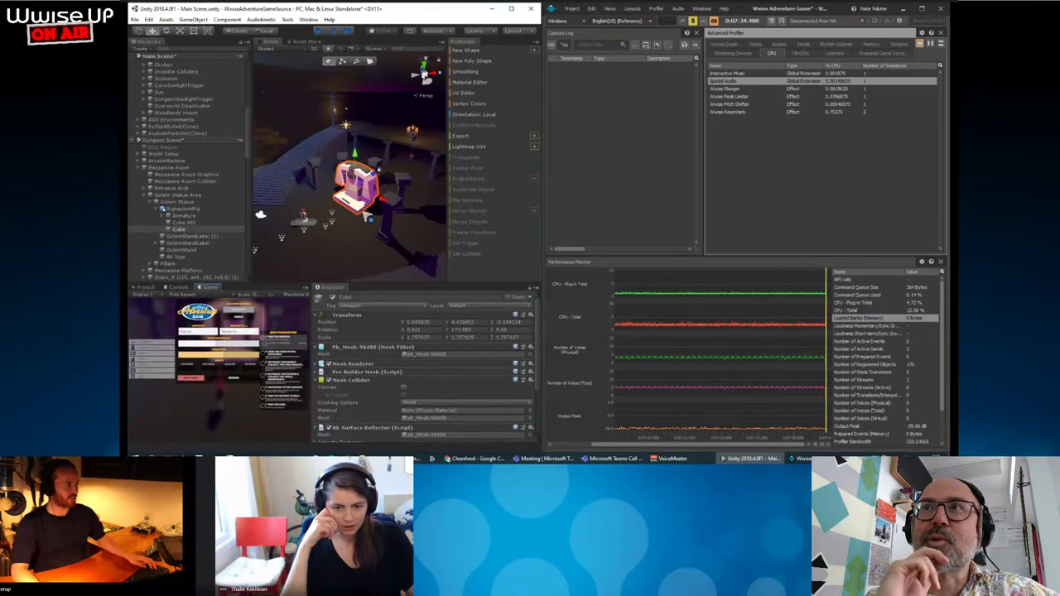
Untick the Cube's Mesh Renderer so the golem shell shows only as wireframe.
left_click(328, 363)
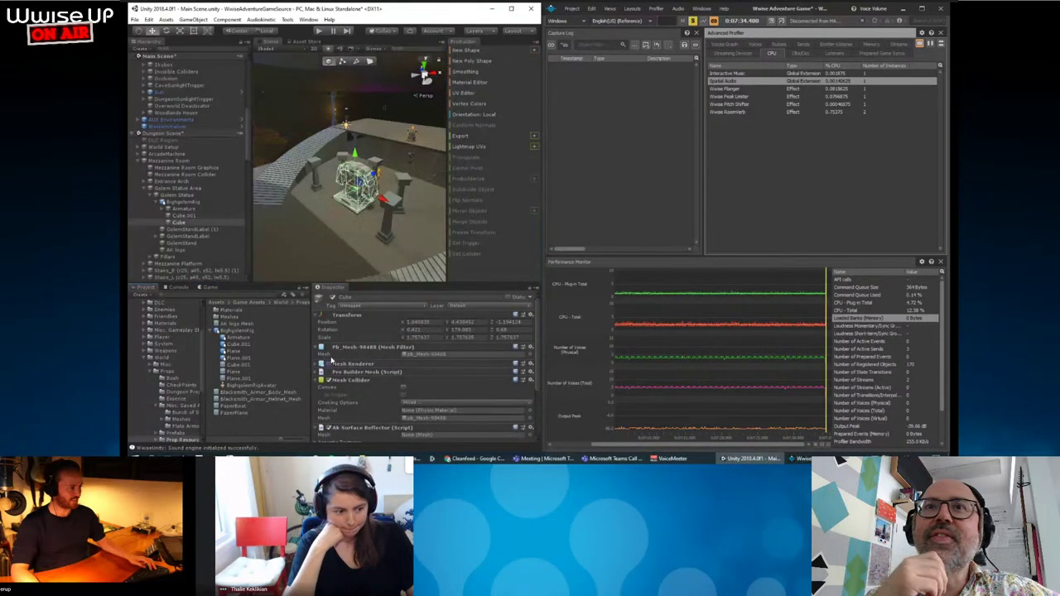
right_click_drag(409, 220, 425, 162)
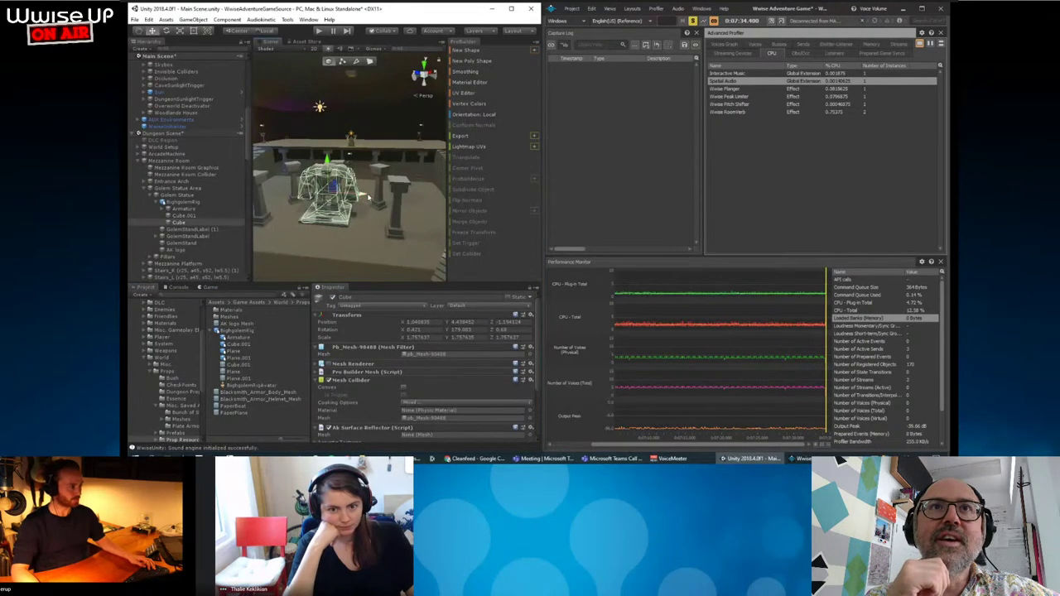
mouse_move(369, 197)
right_mouse_down()
mouse_move(417, 241)
mouse_move(369, 220)
right_mouse_up()
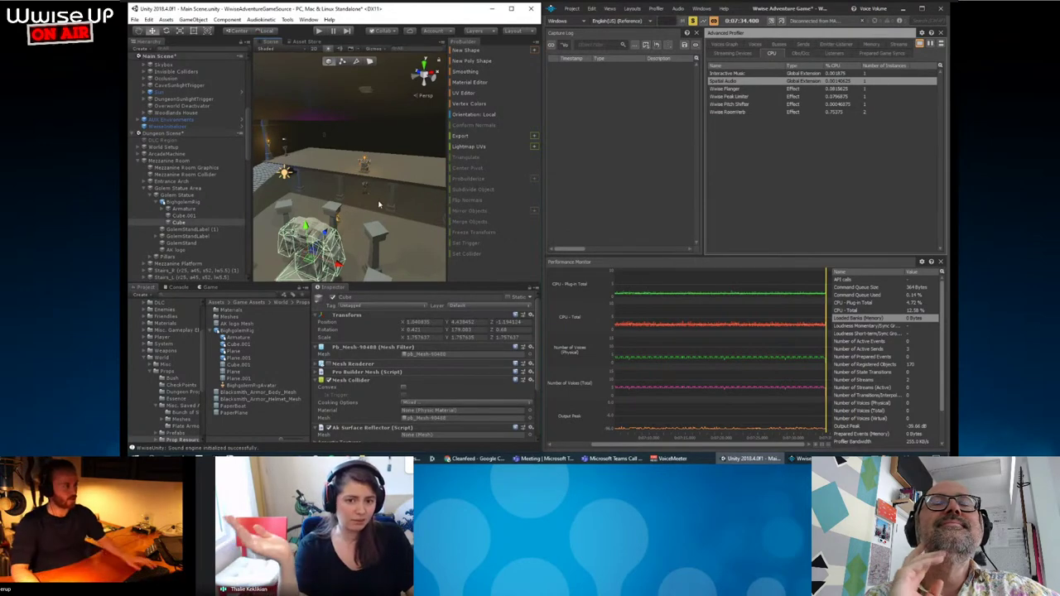
key("f")
left_click(363, 237)
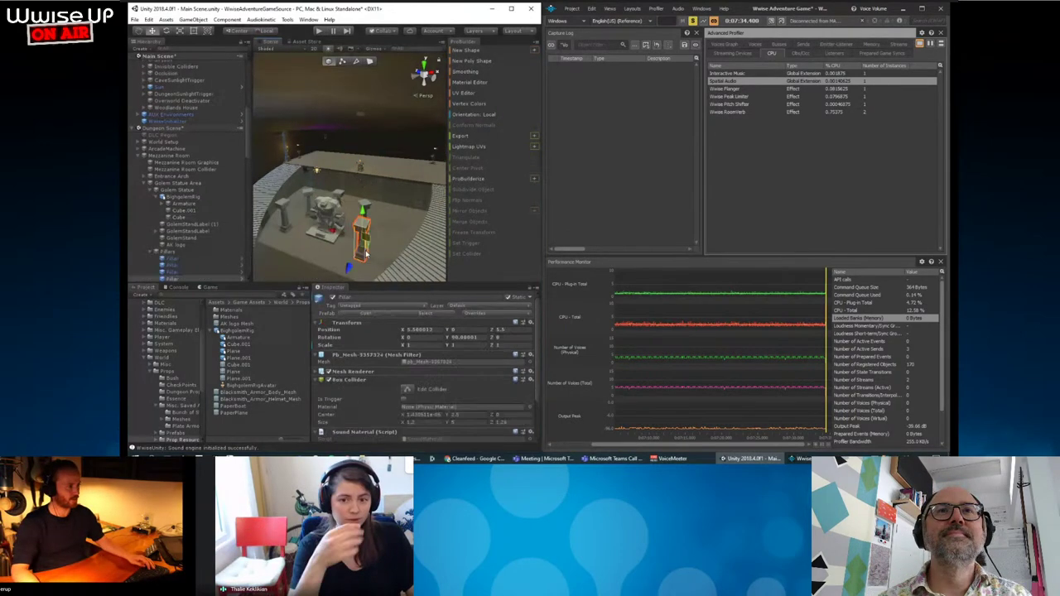
right_click_drag(364, 238, 373, 190)
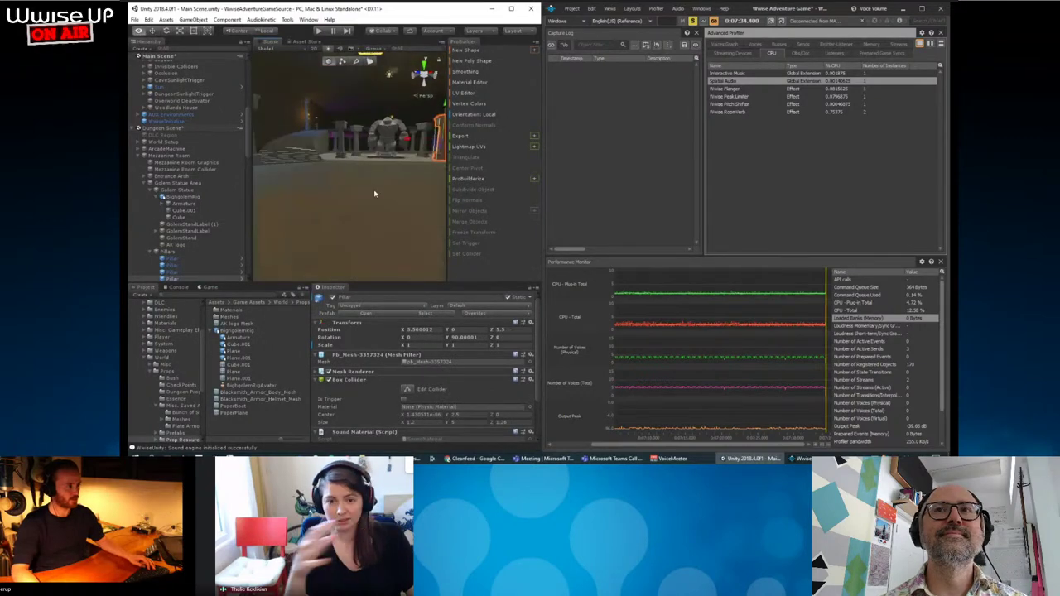
middle_click_drag(375, 194, 369, 201)
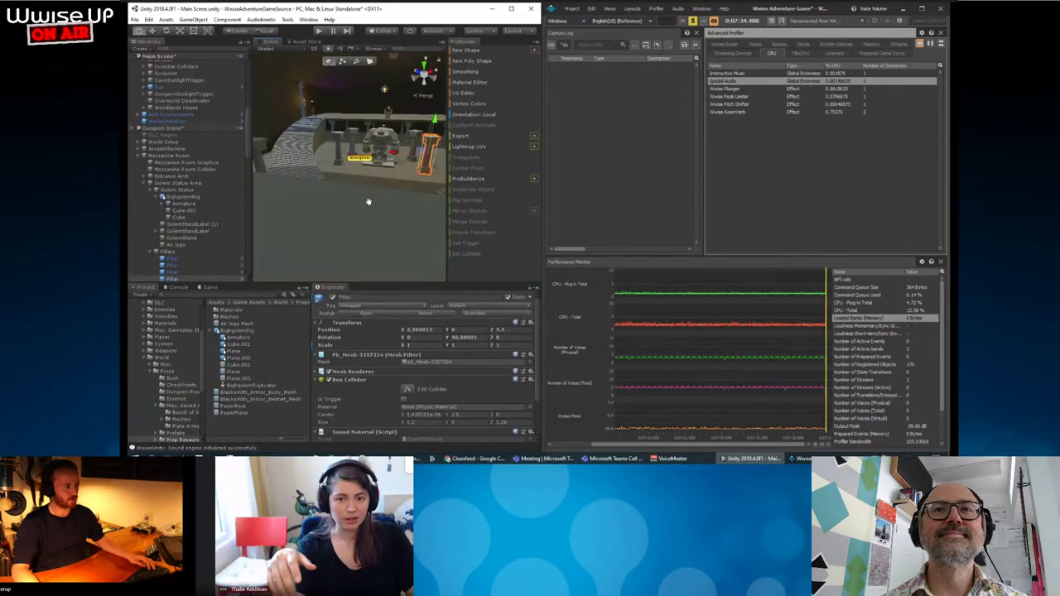
mouse_move(369, 201)
left_mouse_down("alt")
mouse_move(346, 204)
mouse_move(370, 217)
left_mouse_up("alt")
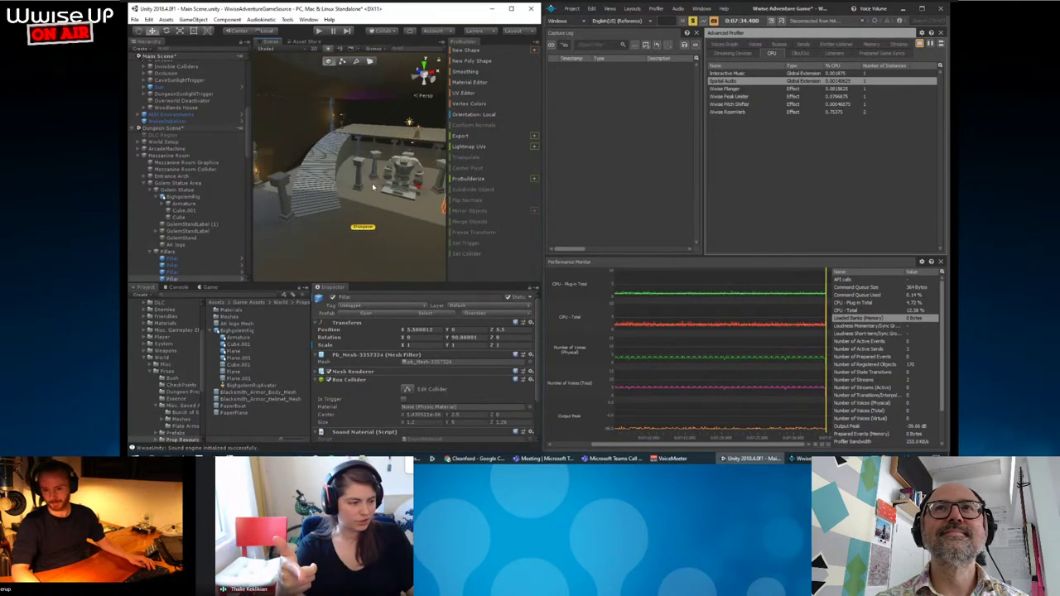
key("f")
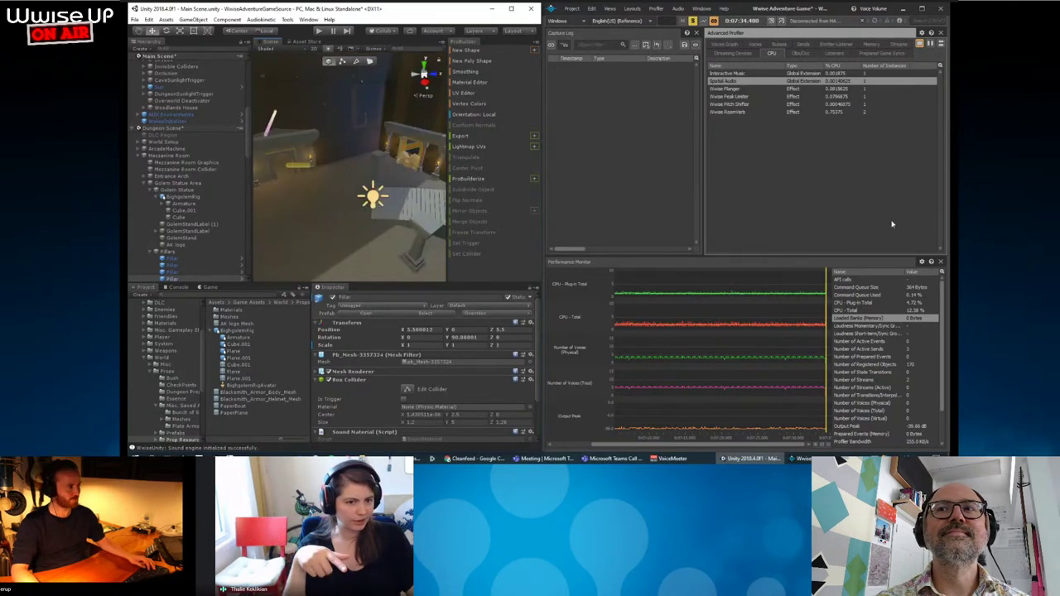
mouse_move(348, 199)
left_mouse_down("alt")
mouse_move(282, 193)
mouse_move(325, 202)
mouse_move(284, 143)
mouse_move(418, 197)
mouse_move(292, 196)
left_mouse_up("alt")
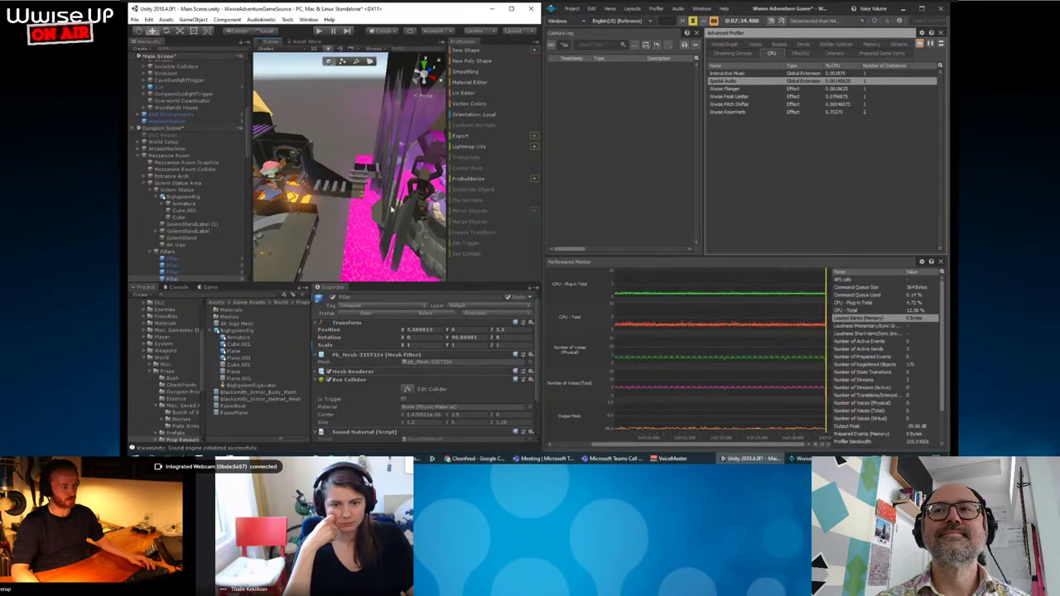
left_click(319, 31)
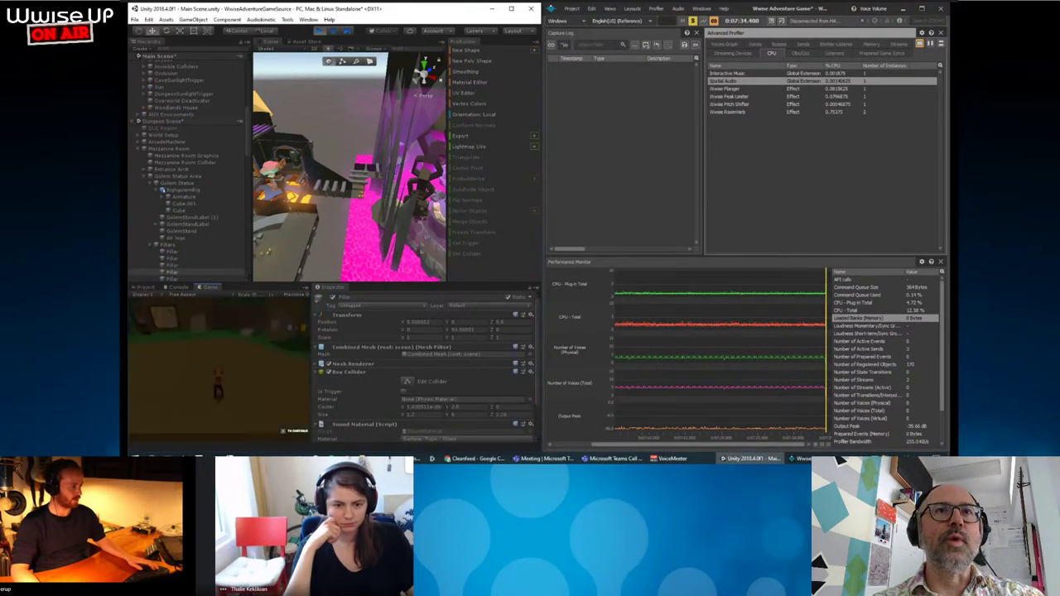
key("Escape")
left_click(232, 331)
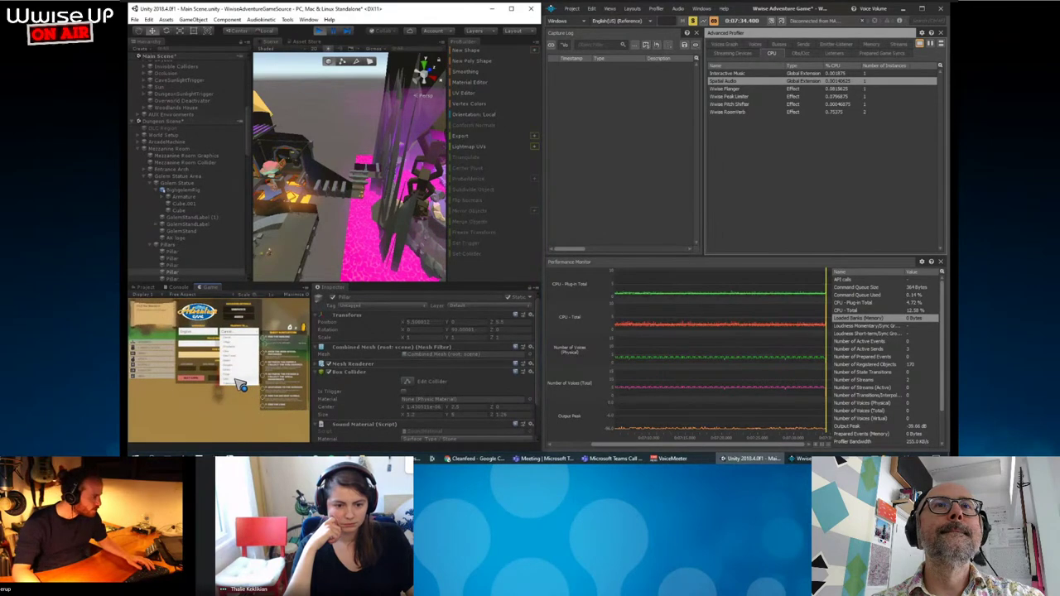
left_click(238, 383)
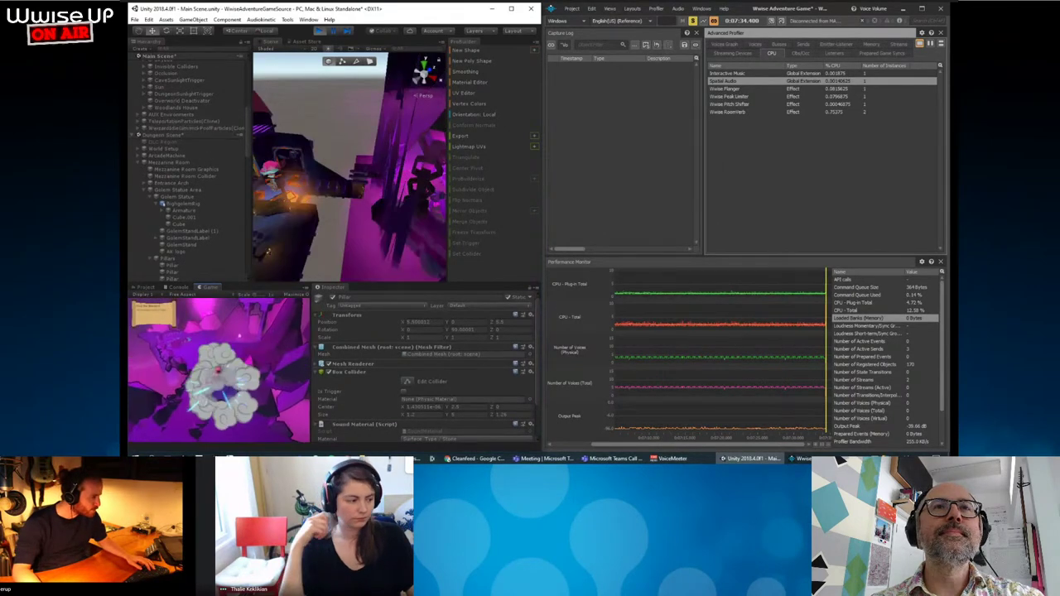
key("Escape")
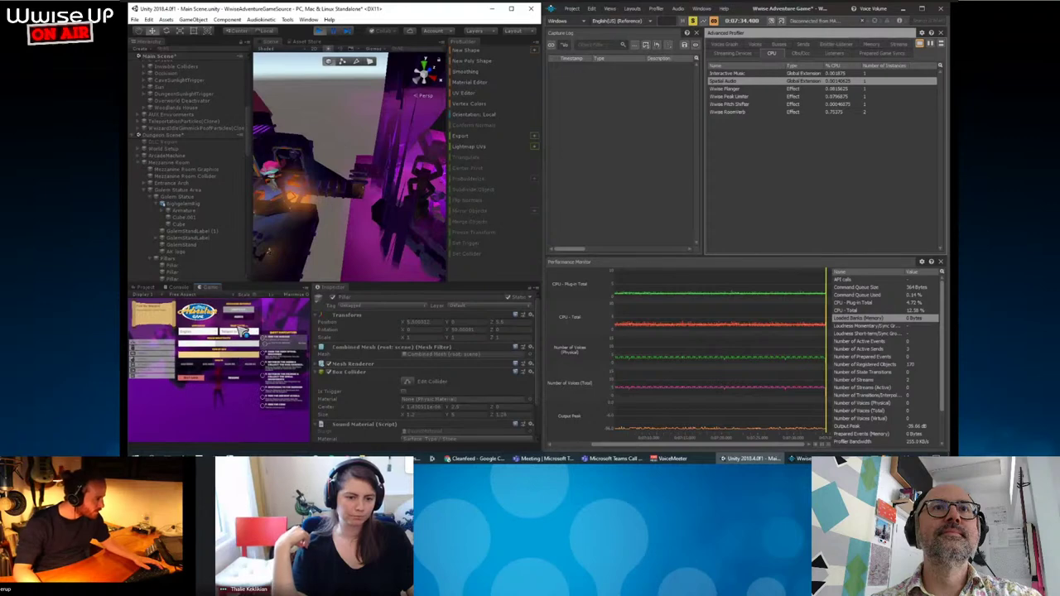
left_click(233, 380)
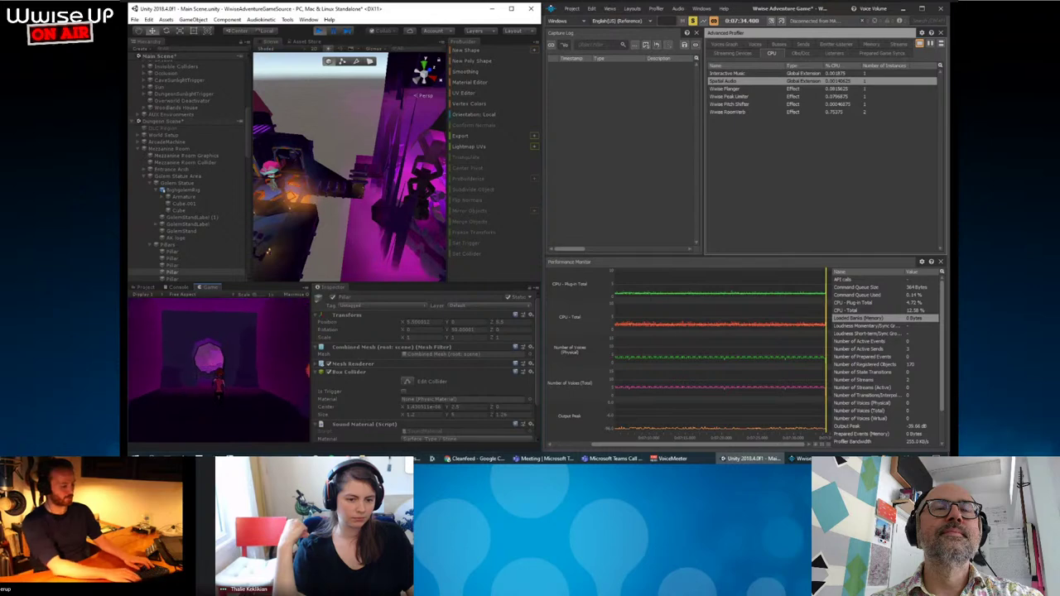
left_click(319, 31)
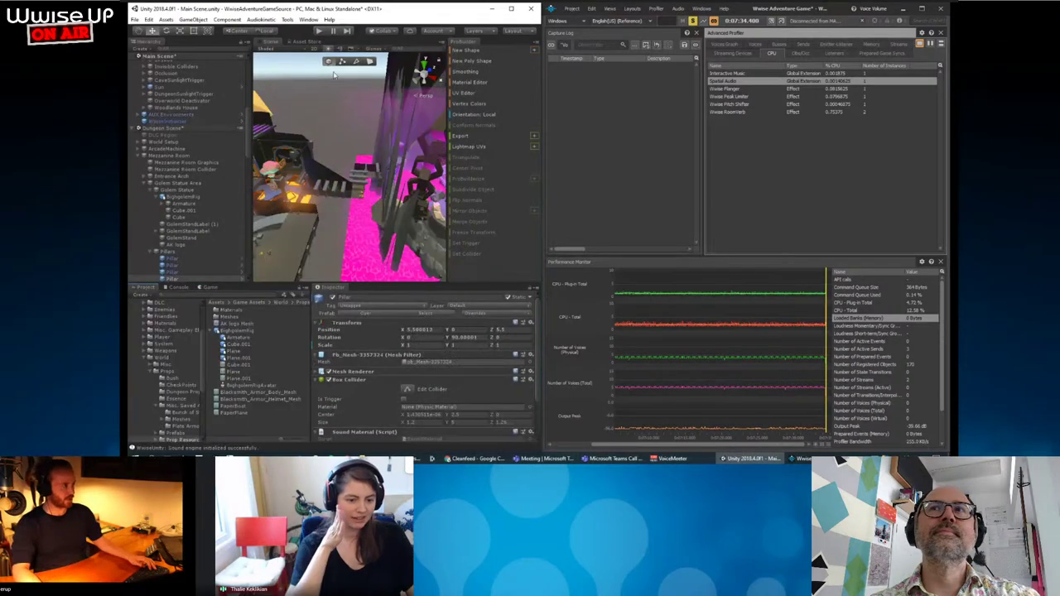
Select ForgeEntrance and orbit the view around it.
left_click(365, 221)
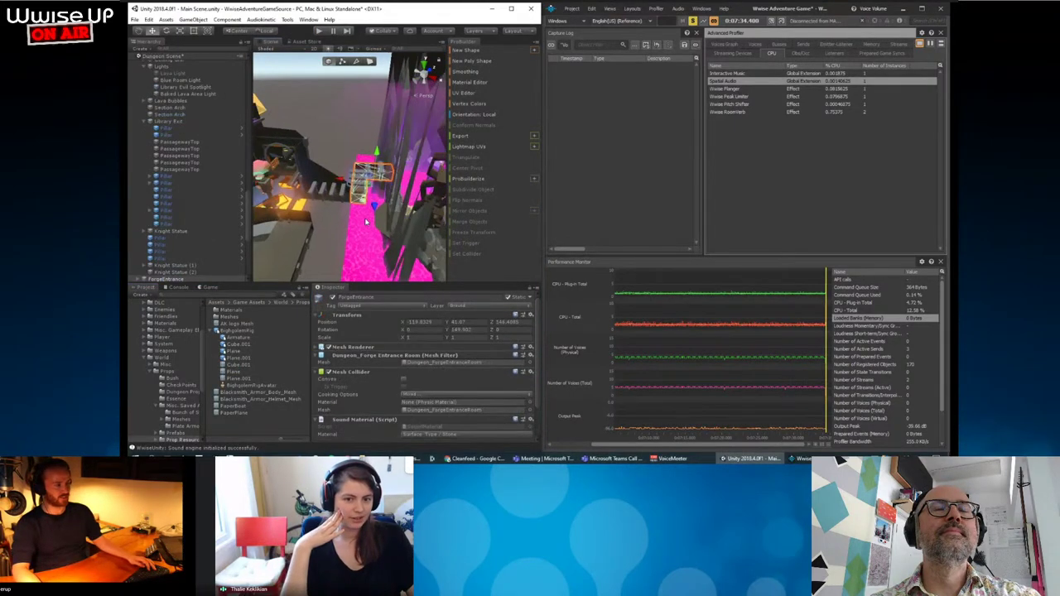
left_click_drag(365, 221, 321, 255, "alt")
mouse_move(345, 258)
left_mouse_down("alt")
mouse_move(427, 226)
mouse_move(369, 222)
left_mouse_up("alt")
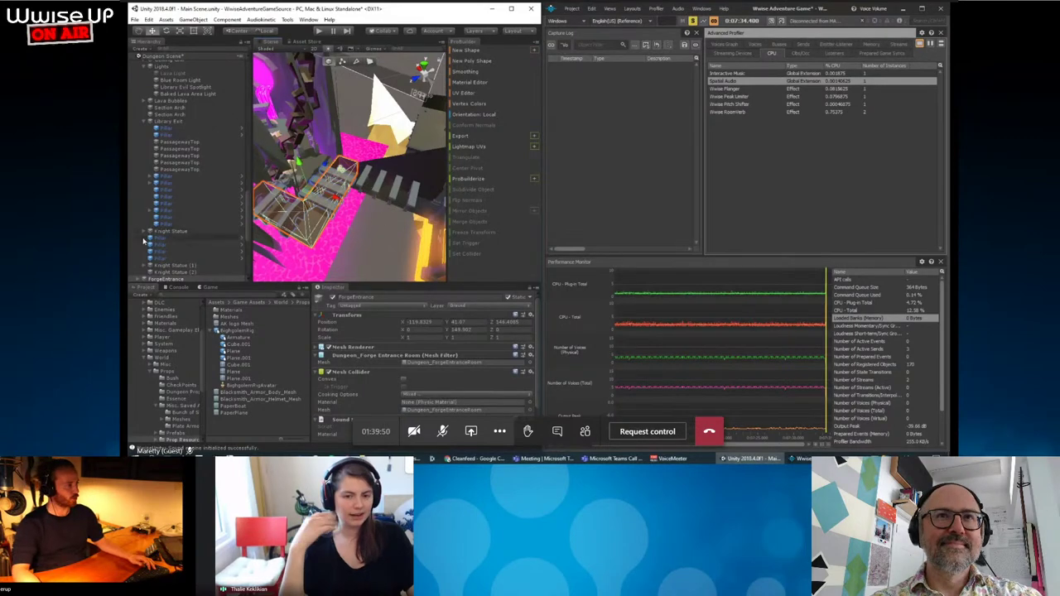
Select and frame Road to Forge Room, scrolling the Inspector to its Ak Environment.
scroll(183, 148, "down", 5)
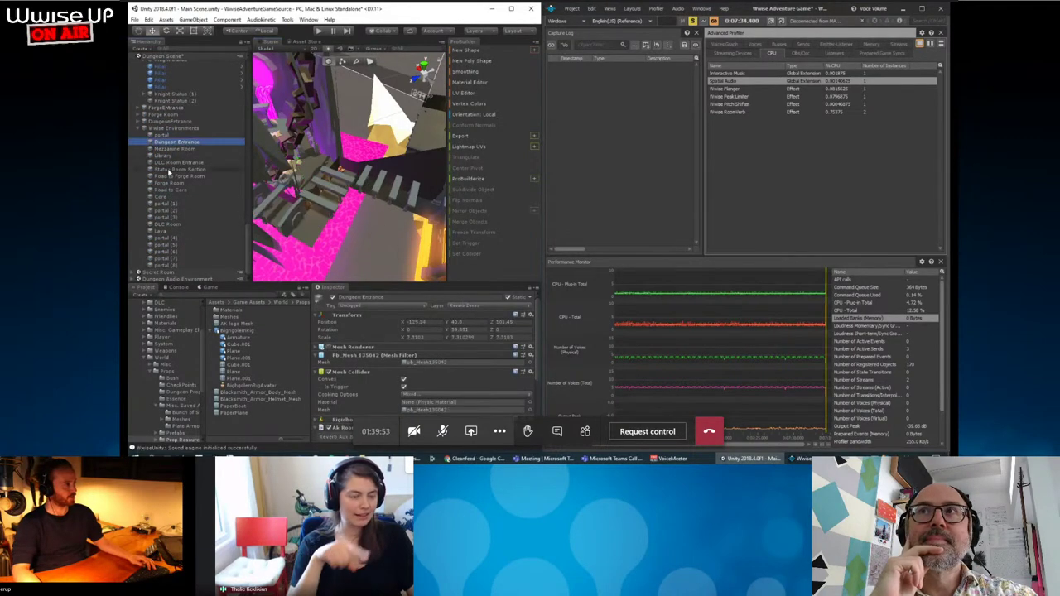
left_click(178, 175)
key("f")
left_click_drag(405, 229, 363, 231, "alt")
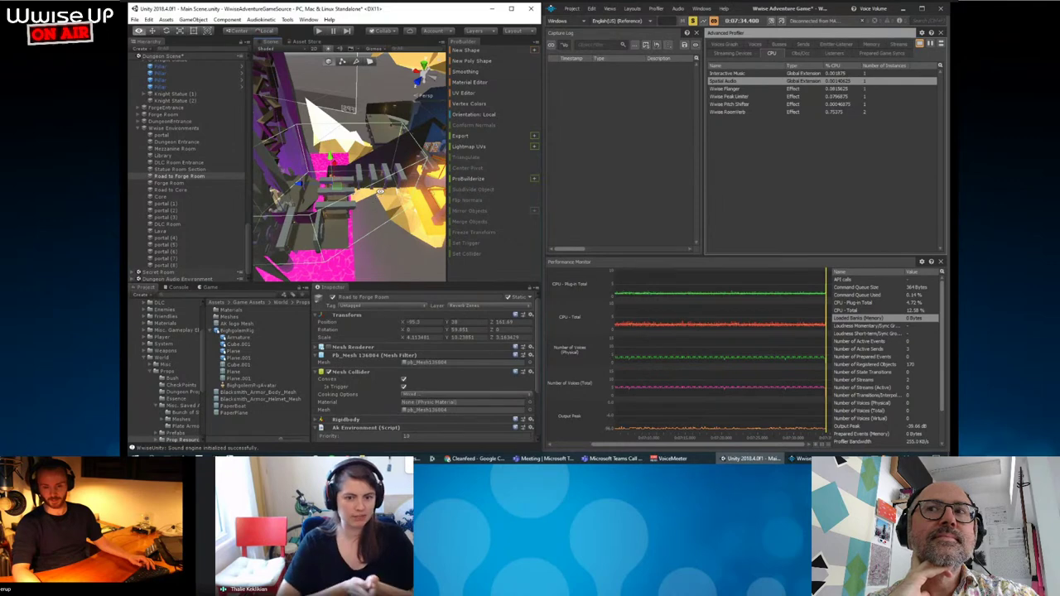
left_click_drag(381, 195, 328, 201, "alt")
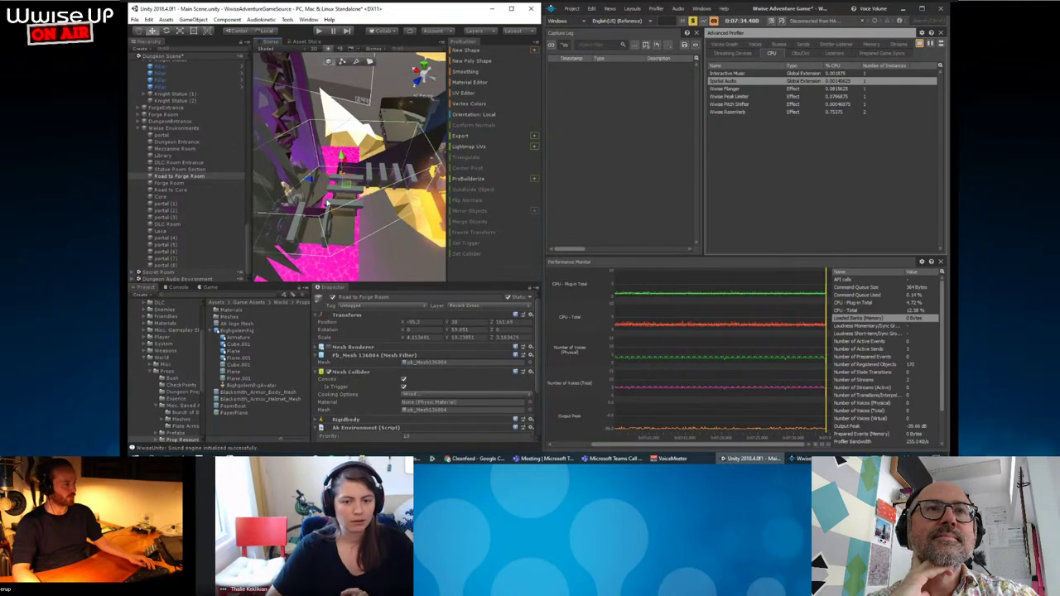
left_click(190, 176)
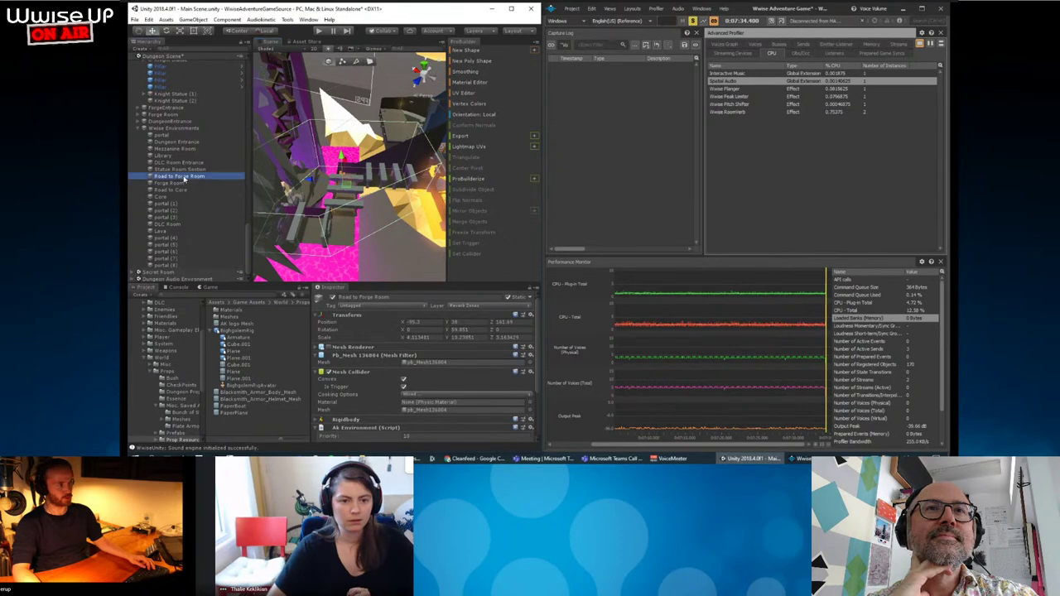
scroll(373, 364, "down", 2)
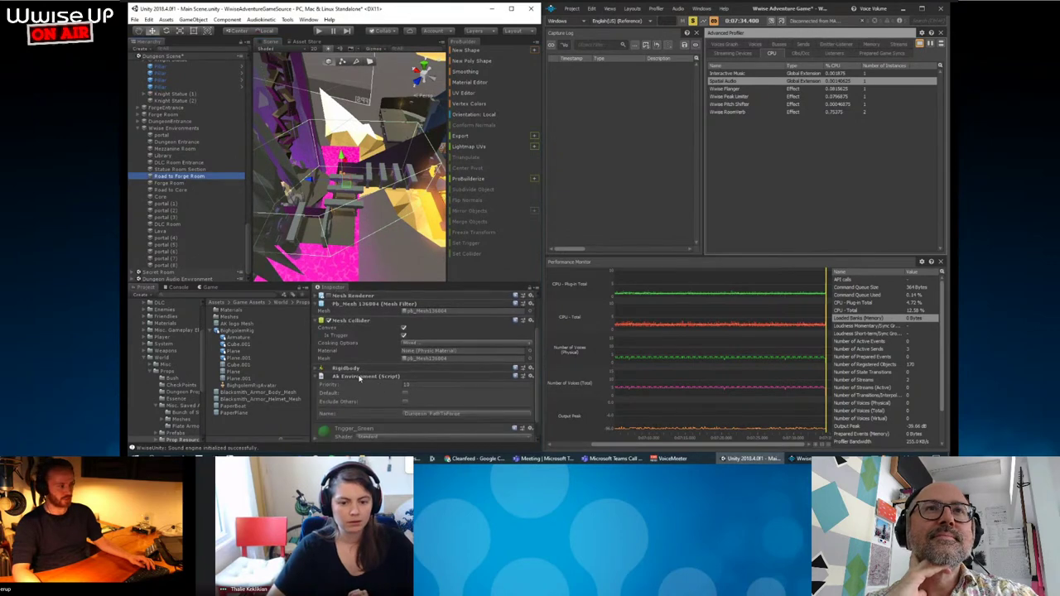
Add an AkRoom component to Road to Forge Room.
left_click(531, 377)
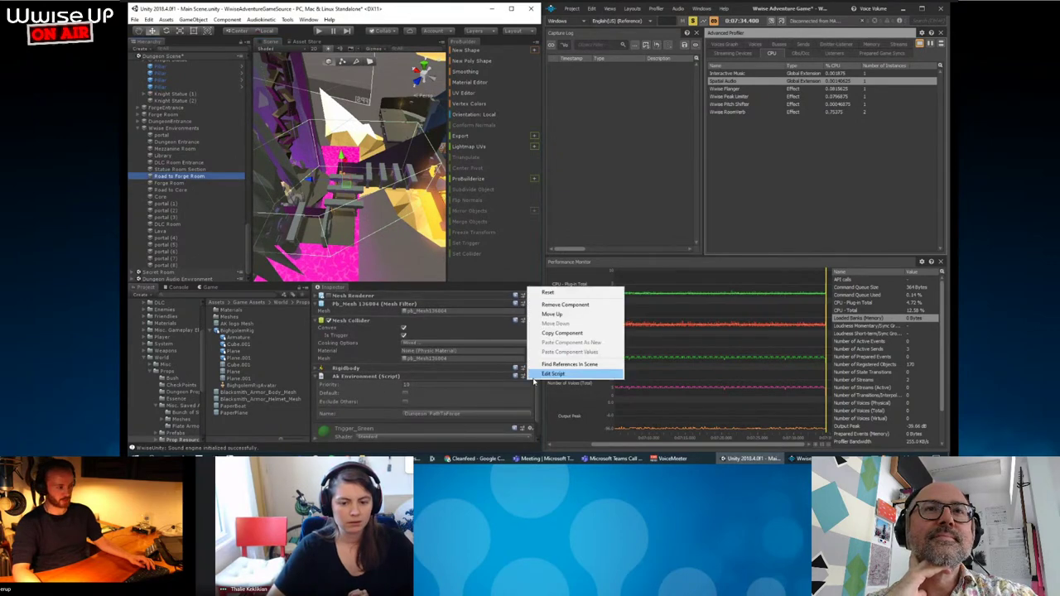
left_click(438, 435)
scroll(397, 433, "down", 1)
left_click(396, 433)
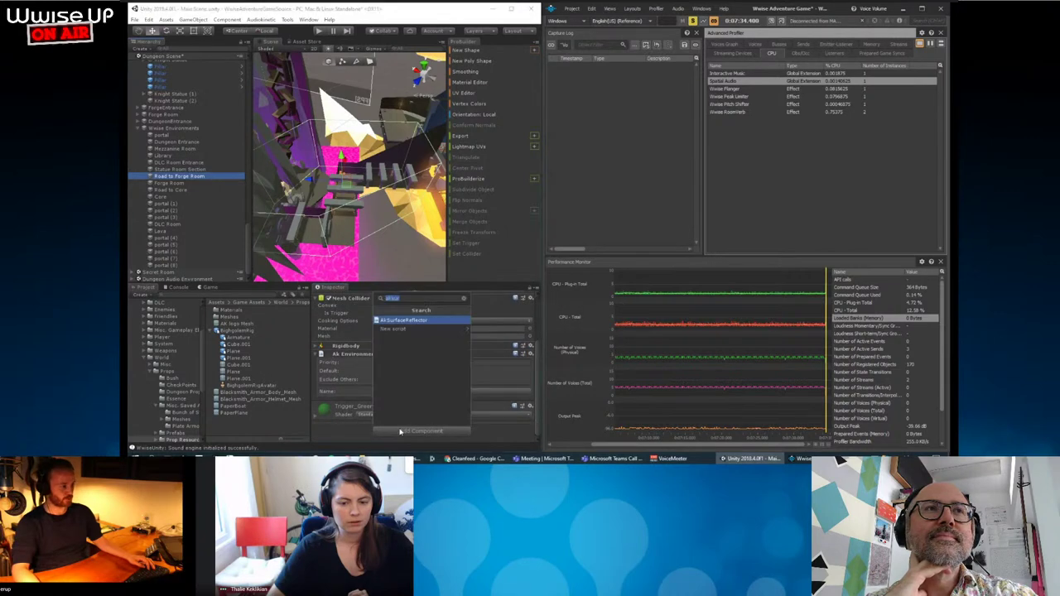
type("akroom")
key("Return")
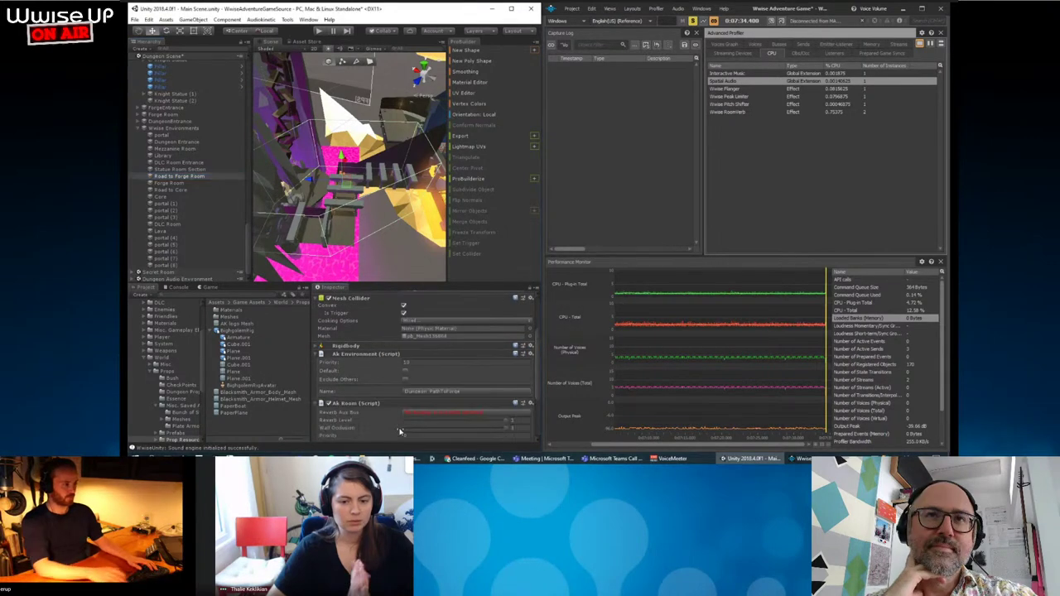
Set the Ak Room's Reverb Aux Bus to Dungeon_PathToForge under Region_Dungeon.
scroll(413, 365, "down", 2)
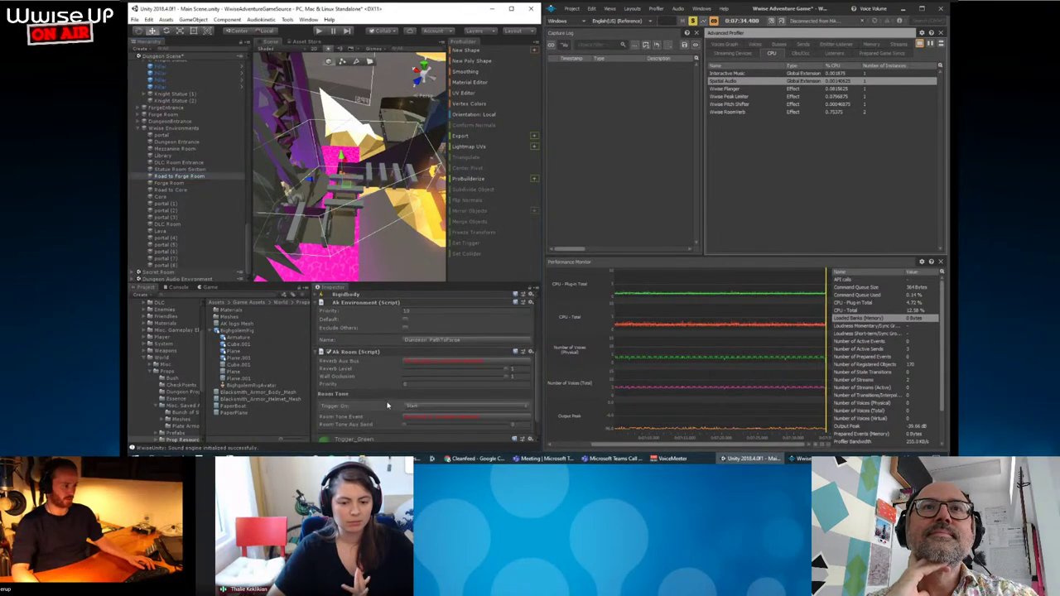
left_click(413, 363)
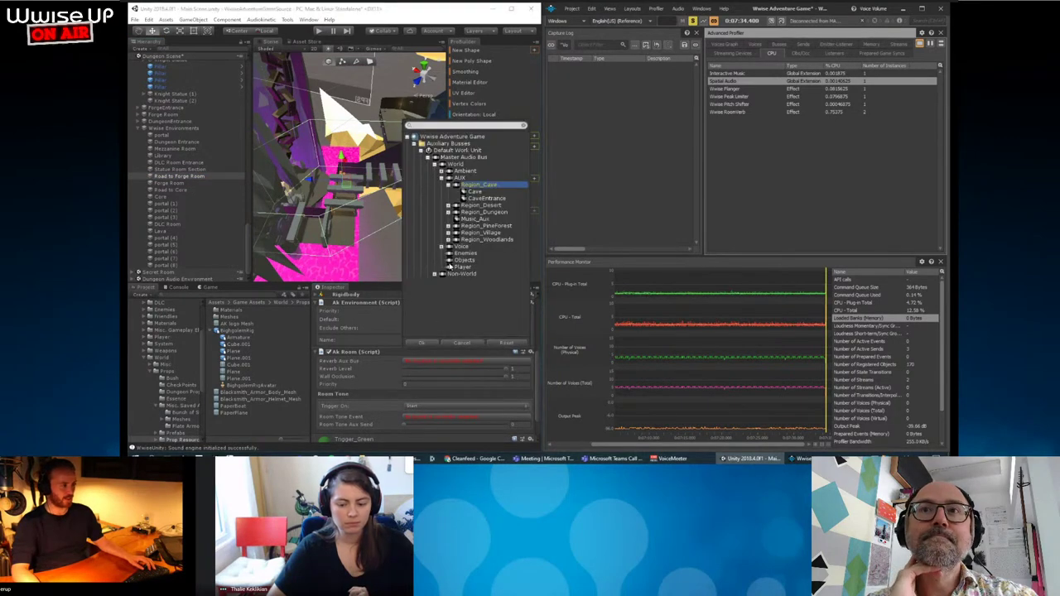
left_click(462, 342)
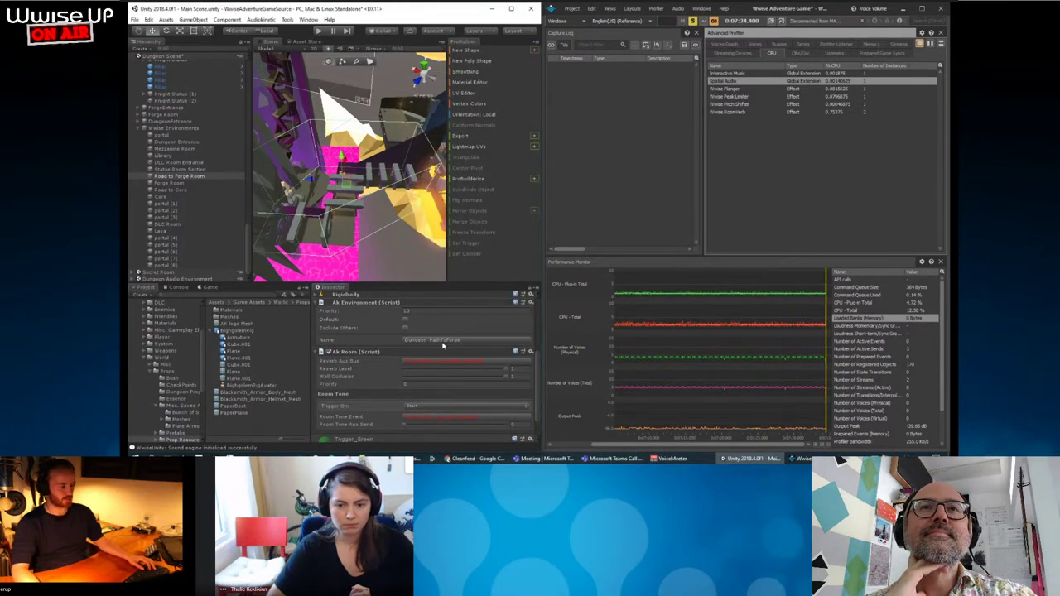
left_click(464, 363)
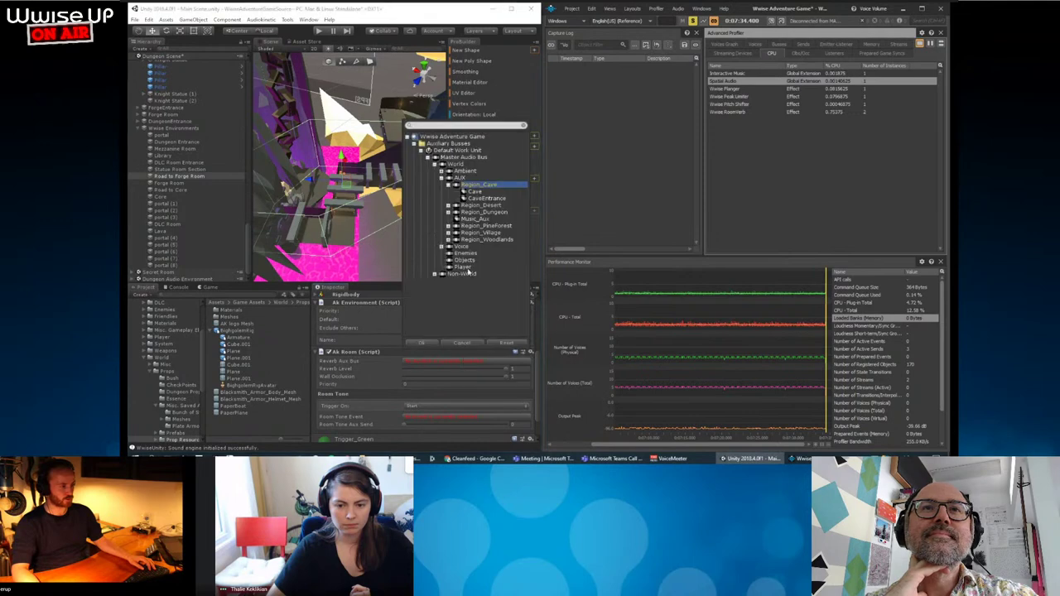
left_click(448, 213)
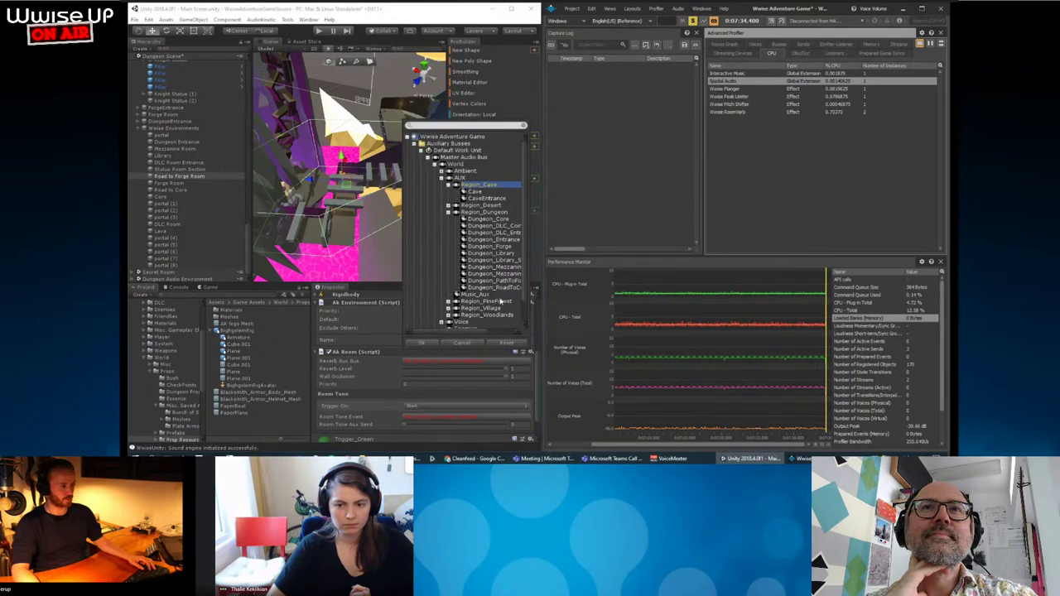
left_click(477, 344)
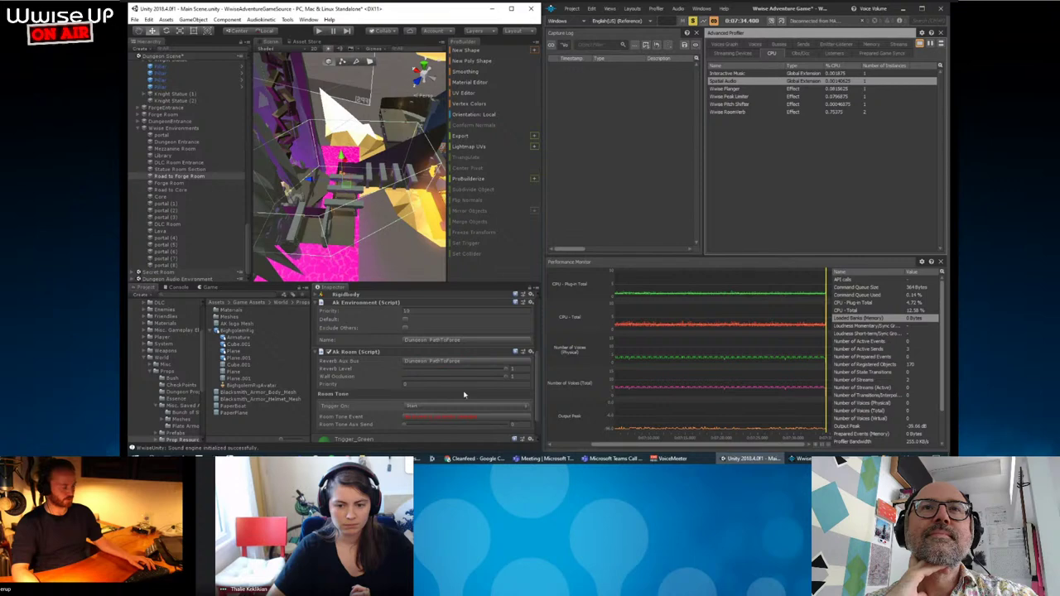
Remove the Ak Environment component from Road to Forge Room.
scroll(423, 395, "down", 2)
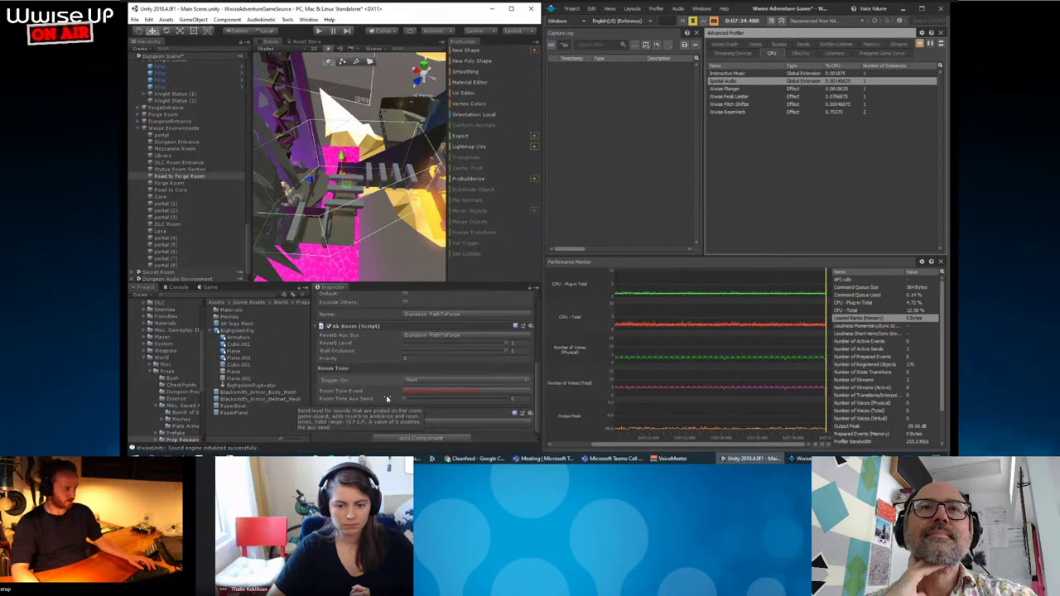
scroll(398, 389, "up", 4)
left_click(535, 329)
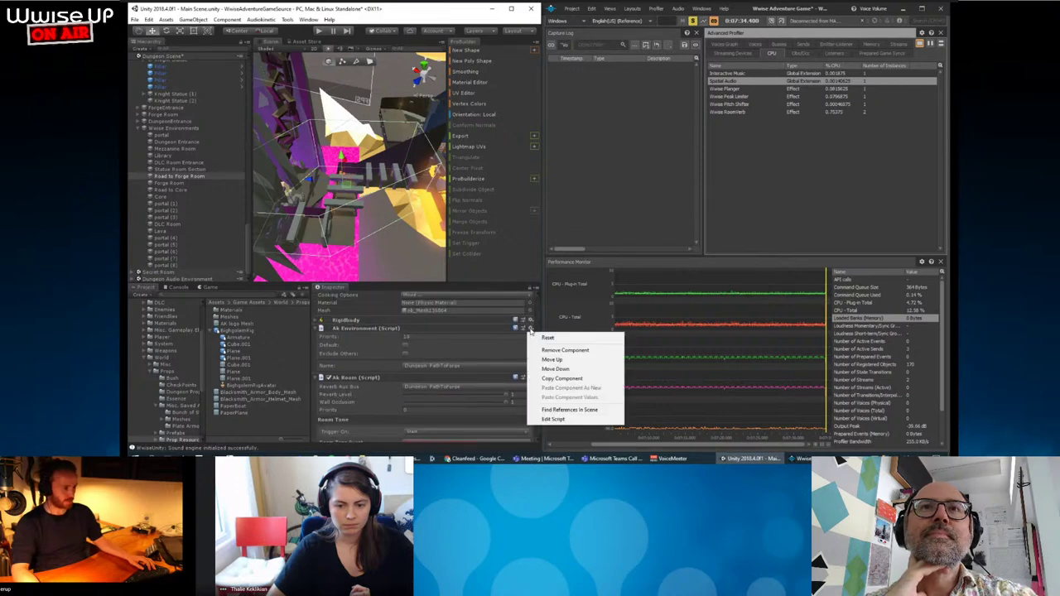
left_click(547, 352)
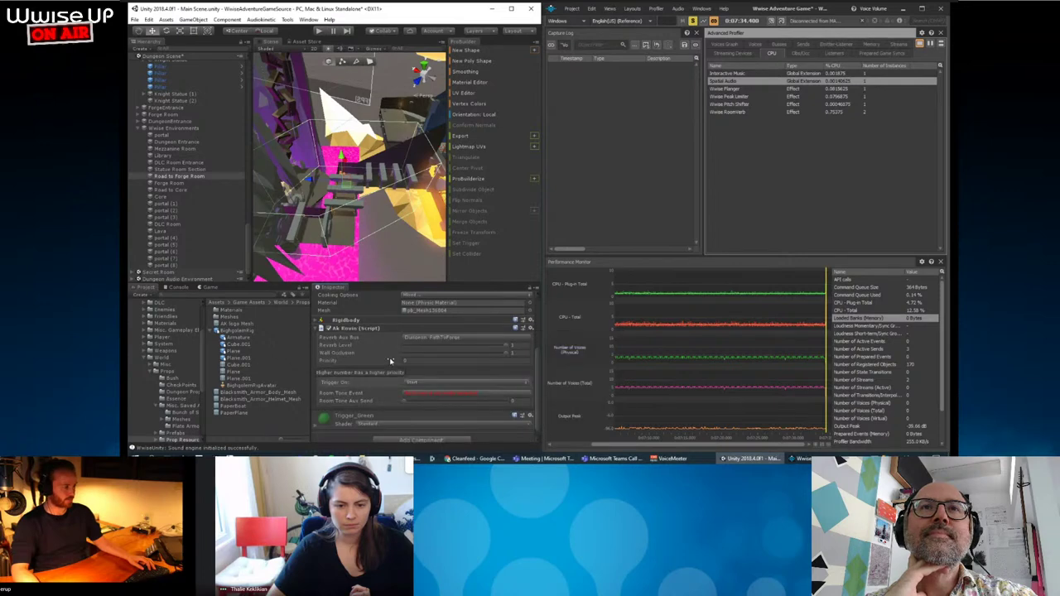
mouse_move(291, 137)
left_mouse_down("alt")
mouse_move(402, 191)
mouse_move(395, 166)
mouse_move(366, 199)
mouse_move(348, 188)
left_mouse_up("alt")
In the Hierarchy, collapse Questline and KEEP and expand Invisible Colliders > Walls.
scroll(205, 164, "up", 5)
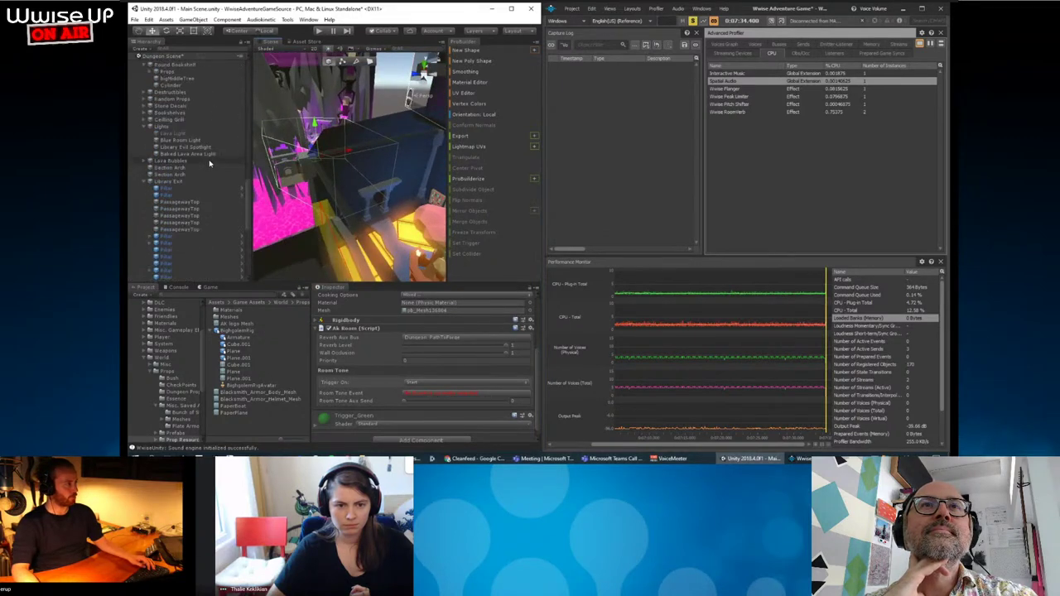
scroll(204, 161, "up", 5)
scroll(207, 157, "up", 5)
scroll(210, 159, "up", 5)
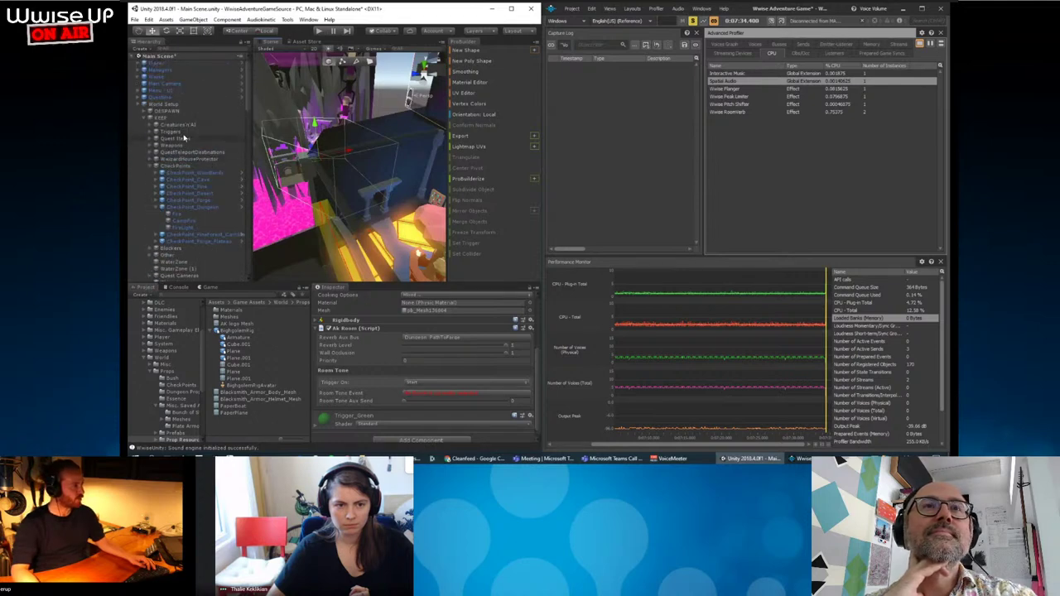
left_click(138, 98)
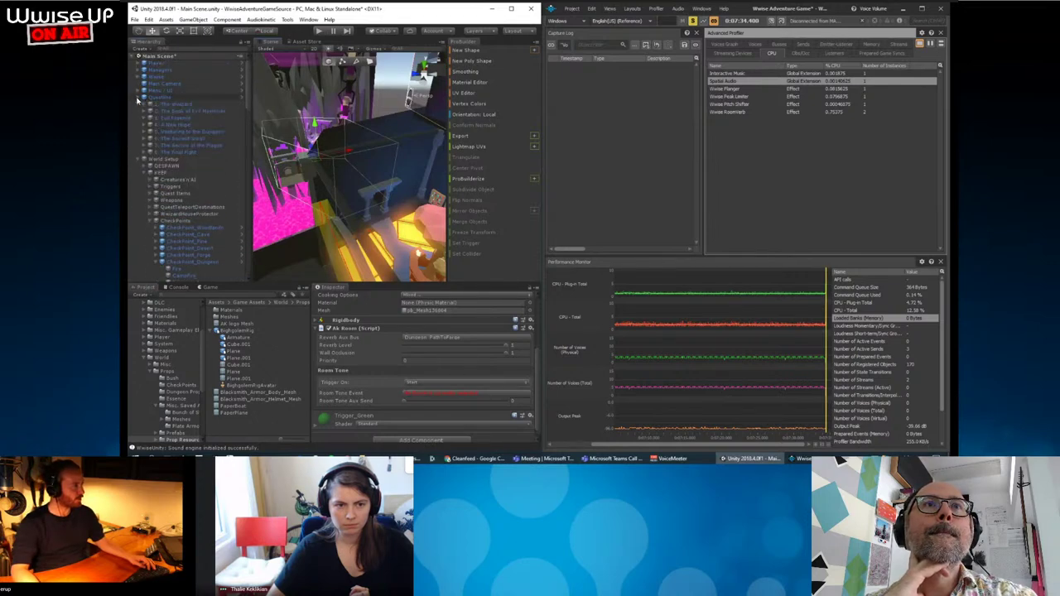
left_click(138, 98)
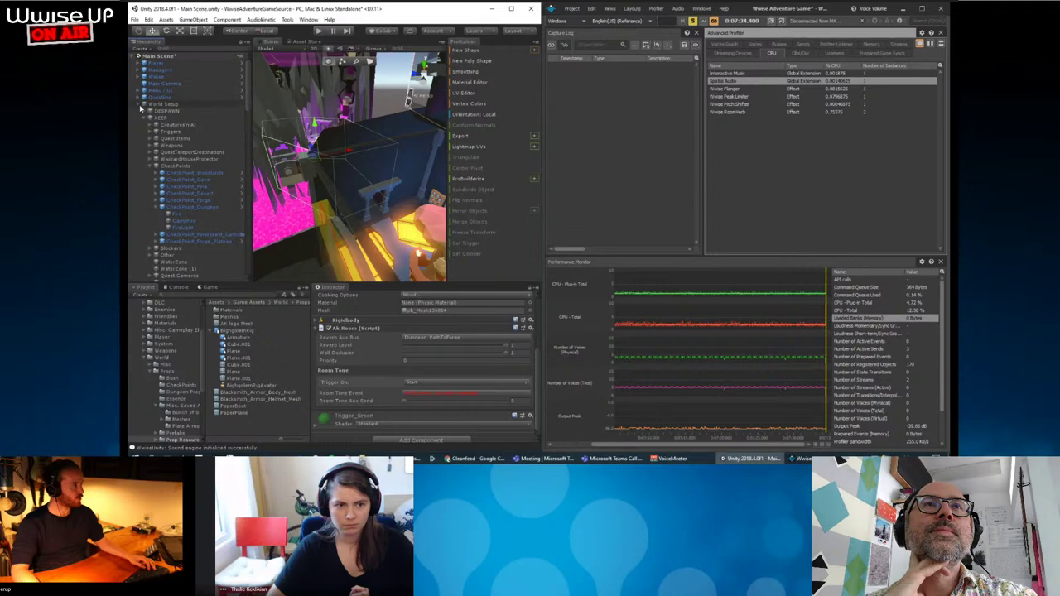
left_click(179, 126)
left_click(150, 118)
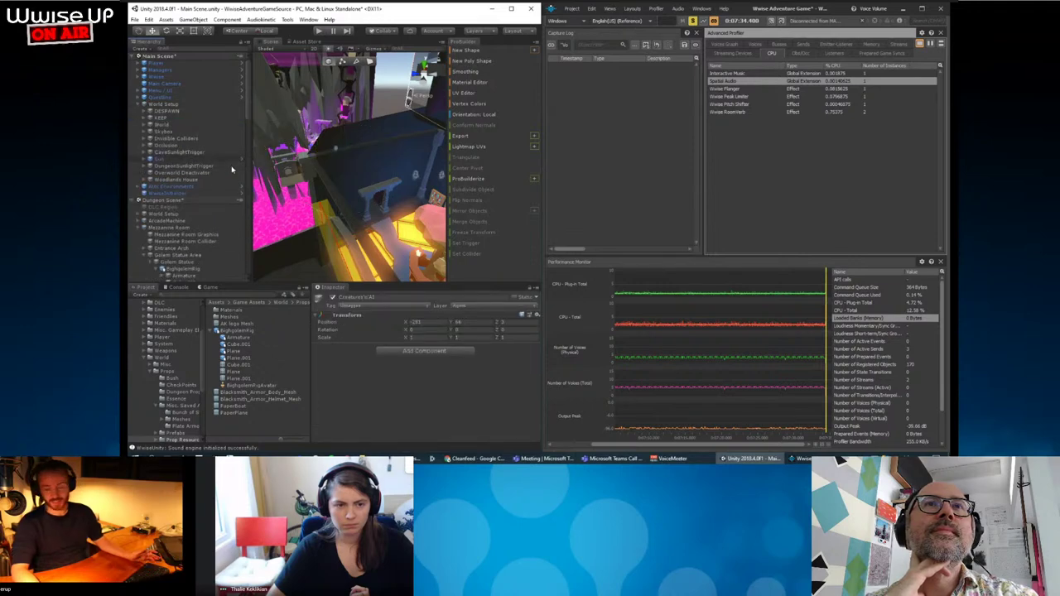
left_click(176, 139)
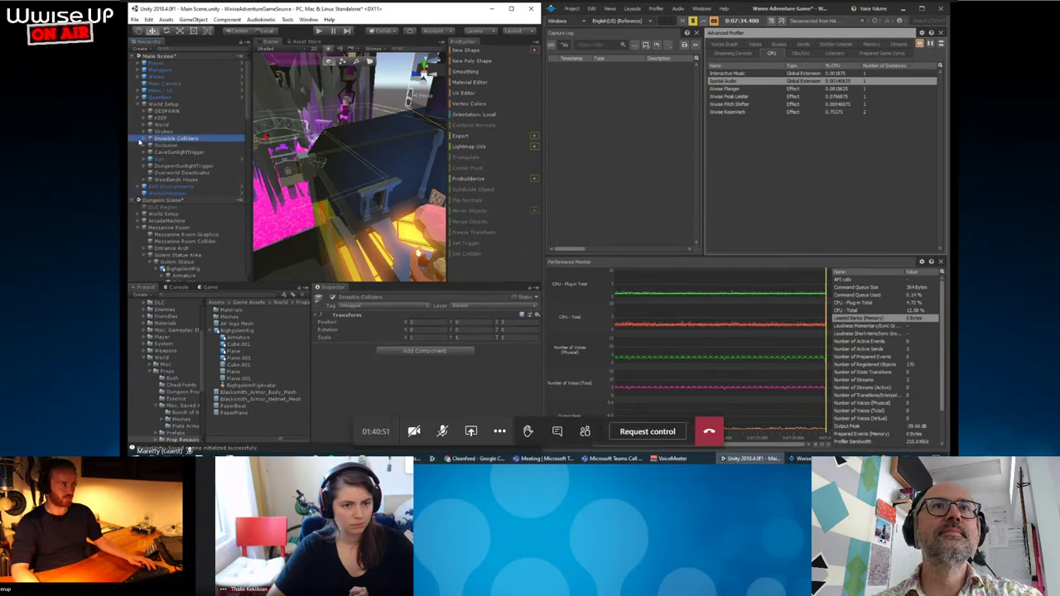
left_click(149, 138)
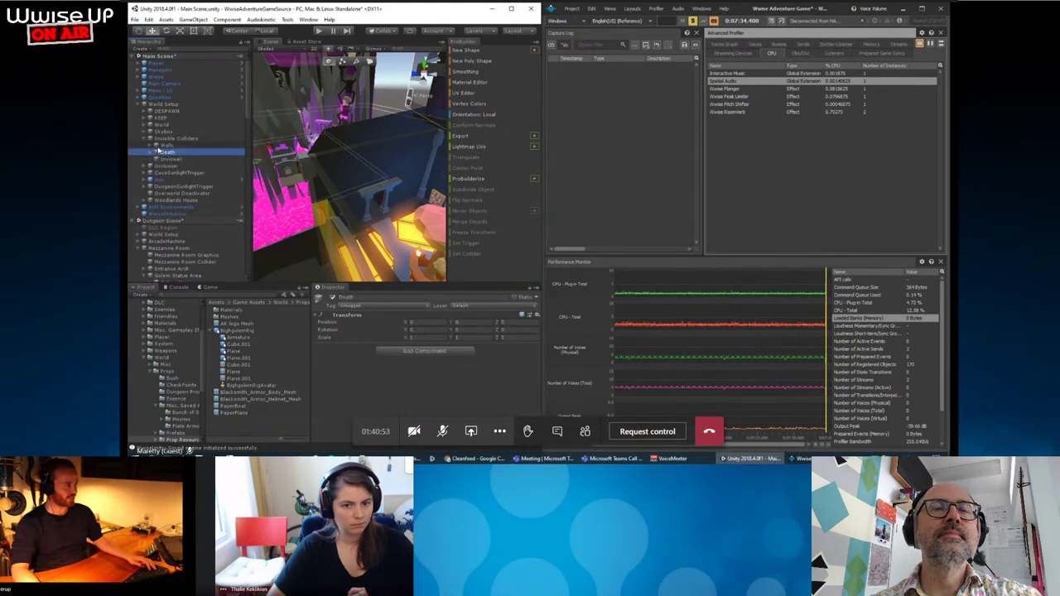
left_click(165, 147)
left_click(152, 146)
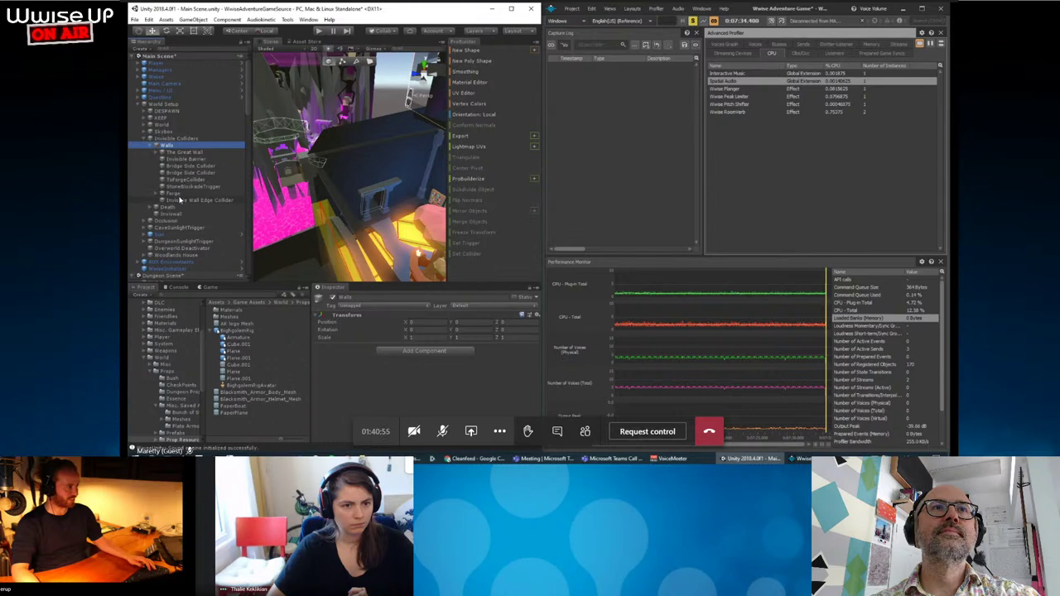
Select ToForgeCollider, frame it at the forge doorway, and delete it.
left_click(176, 193)
key("Up")
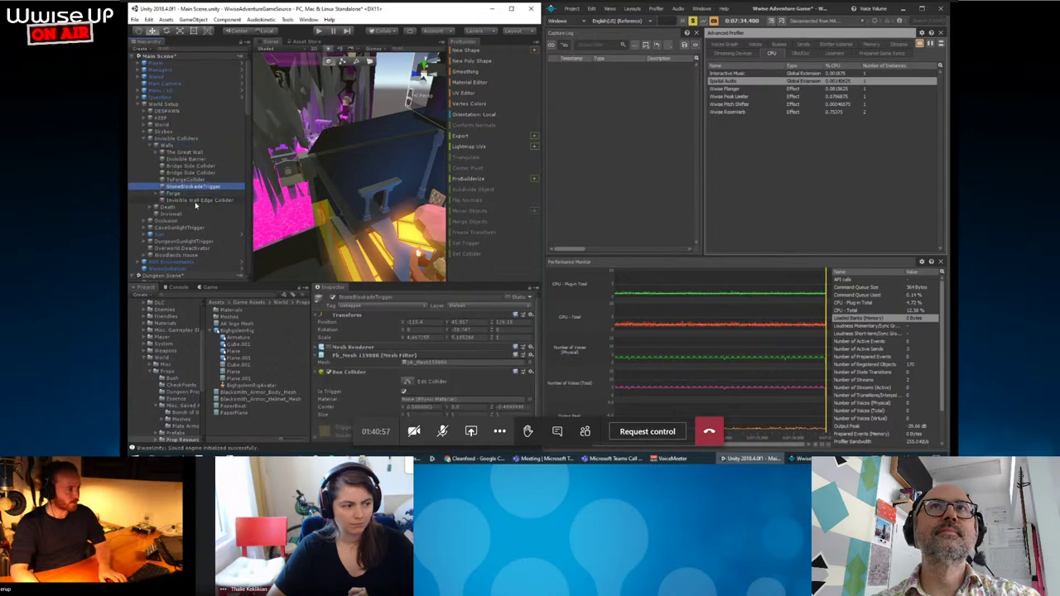
key("Up")
key("Up")
key("Down")
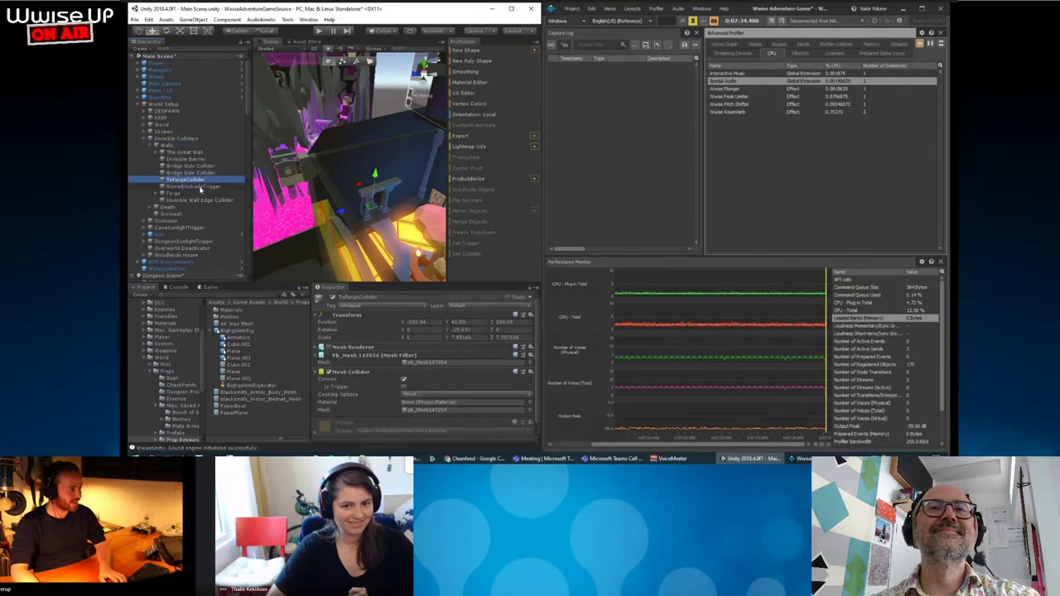
double_click(190, 180)
left_click_drag(306, 191, 327, 193, "alt")
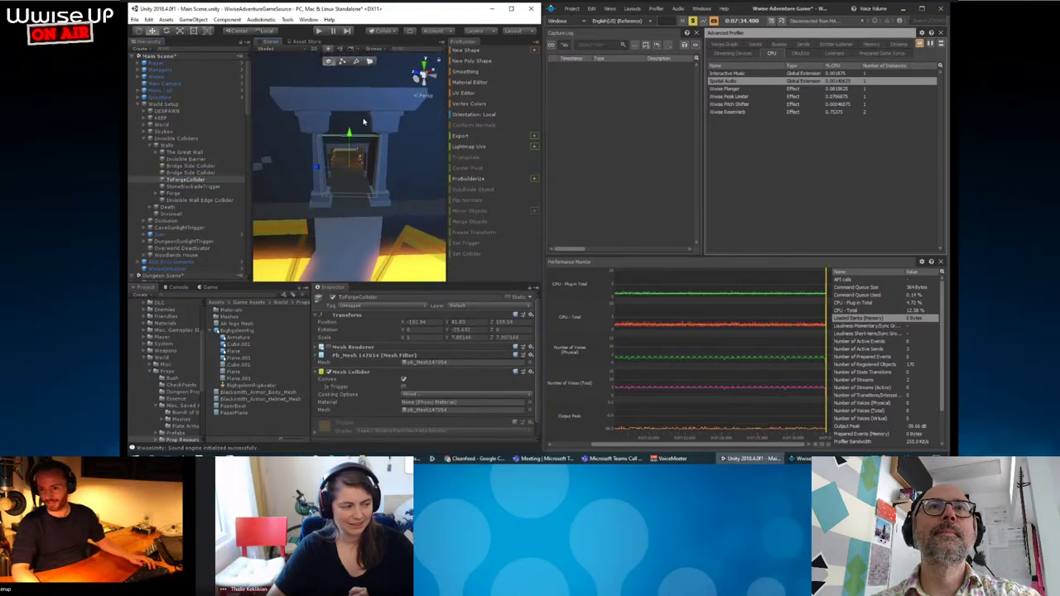
right_click(214, 179)
left_click(223, 225)
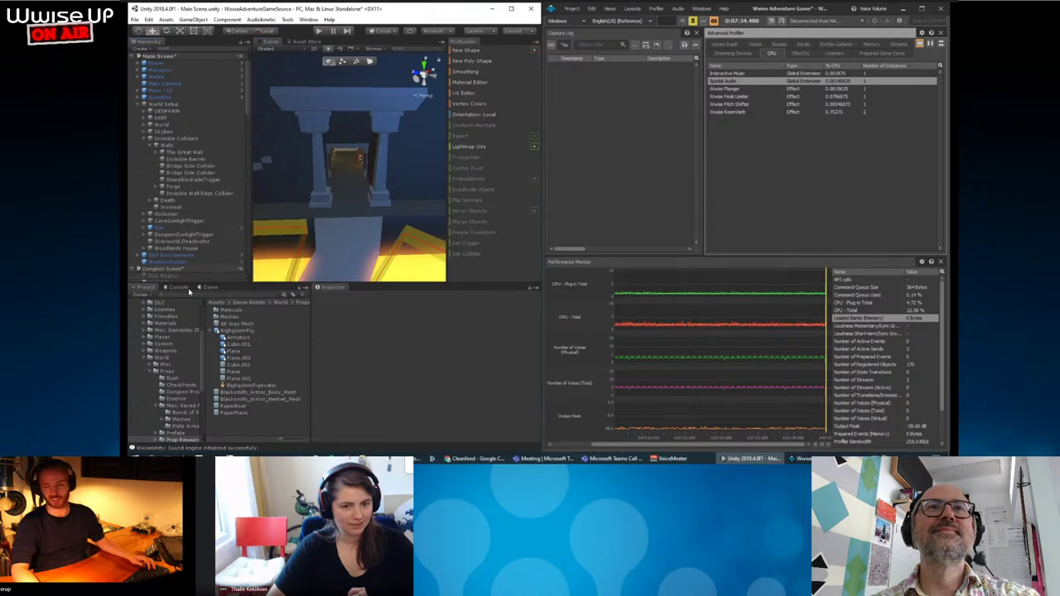
Orbit over the steps and select the ForgeEntrance and Mezzanine Room Graphics meshes.
mouse_move(379, 173)
left_mouse_down("alt")
mouse_move(333, 201)
mouse_move(376, 210)
mouse_move(329, 196)
mouse_move(358, 191)
mouse_move(344, 213)
mouse_move(390, 179)
mouse_move(472, 196)
mouse_move(351, 174)
mouse_move(354, 164)
left_mouse_up("alt")
left_click(284, 243)
left_click(351, 174)
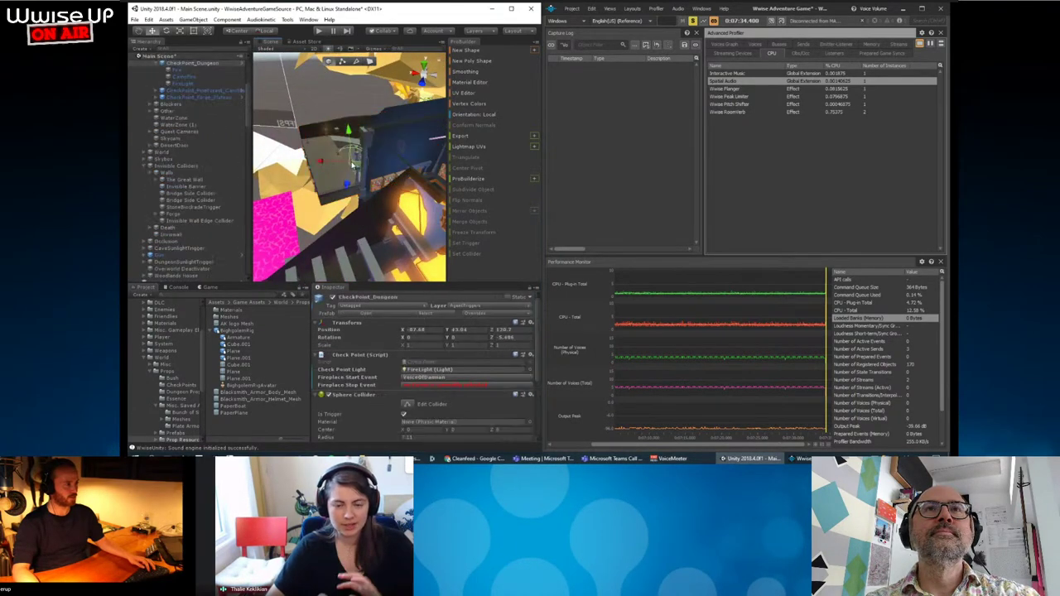
Select CheckPoint_Dungeon and drag it further along the corridor's Z axis.
left_click(354, 163)
scroll(198, 191, "down", 5)
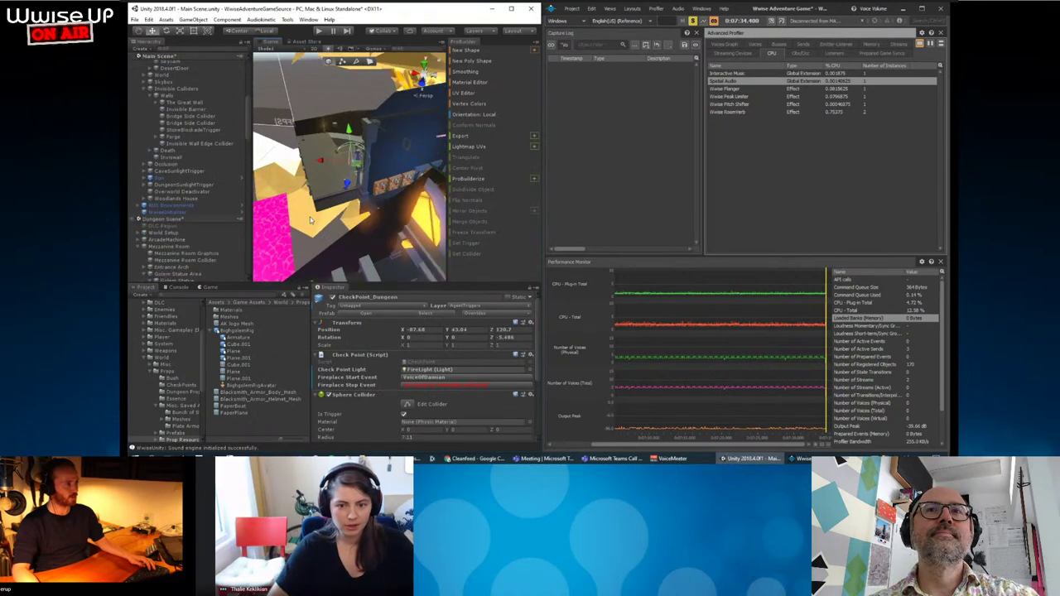
scroll(224, 217, "down", 3)
scroll(224, 217, "up", 5)
mouse_move(331, 190)
left_mouse_down("alt")
mouse_move(354, 214)
mouse_move(355, 164)
left_mouse_up("alt")
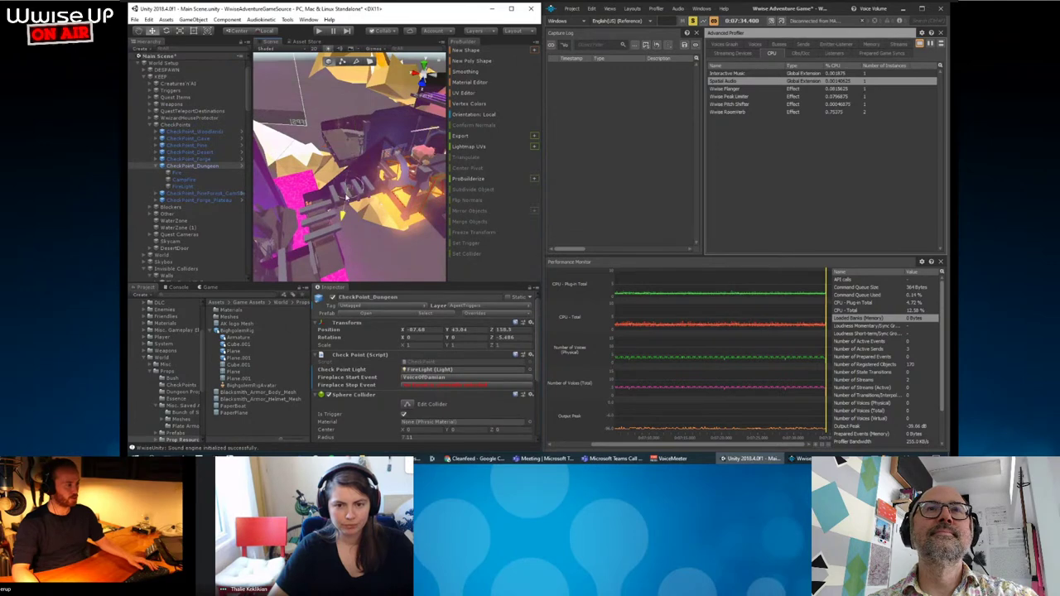
mouse_move(346, 203)
left_mouse_down()
mouse_move(339, 189)
mouse_move(357, 161)
mouse_move(308, 194)
mouse_move(379, 176)
mouse_move(288, 238)
mouse_move(383, 210)
mouse_move(381, 189)
left_mouse_up()
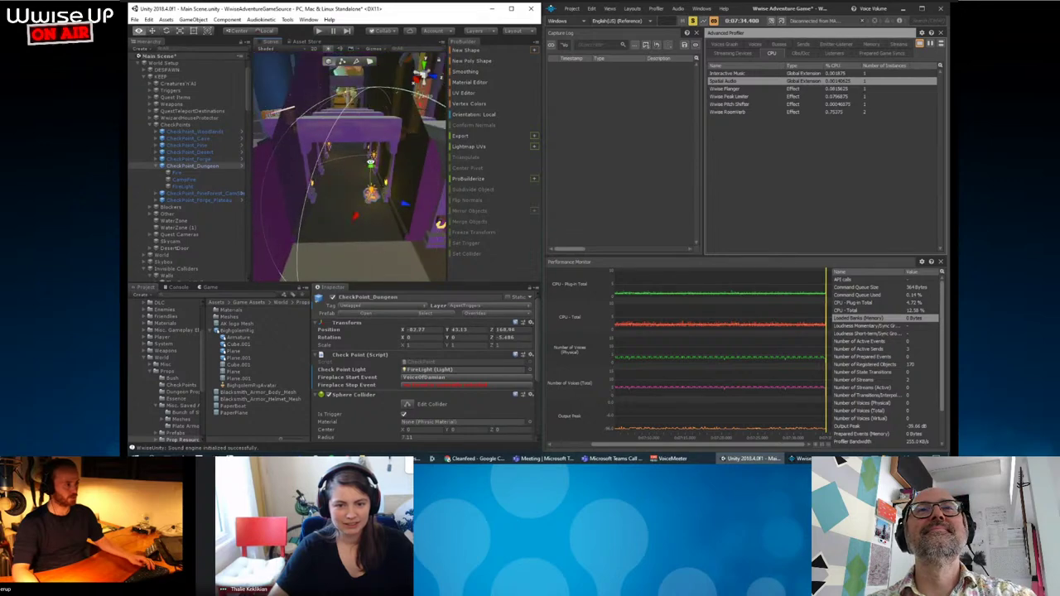
right_click_drag(380, 190, 367, 135)
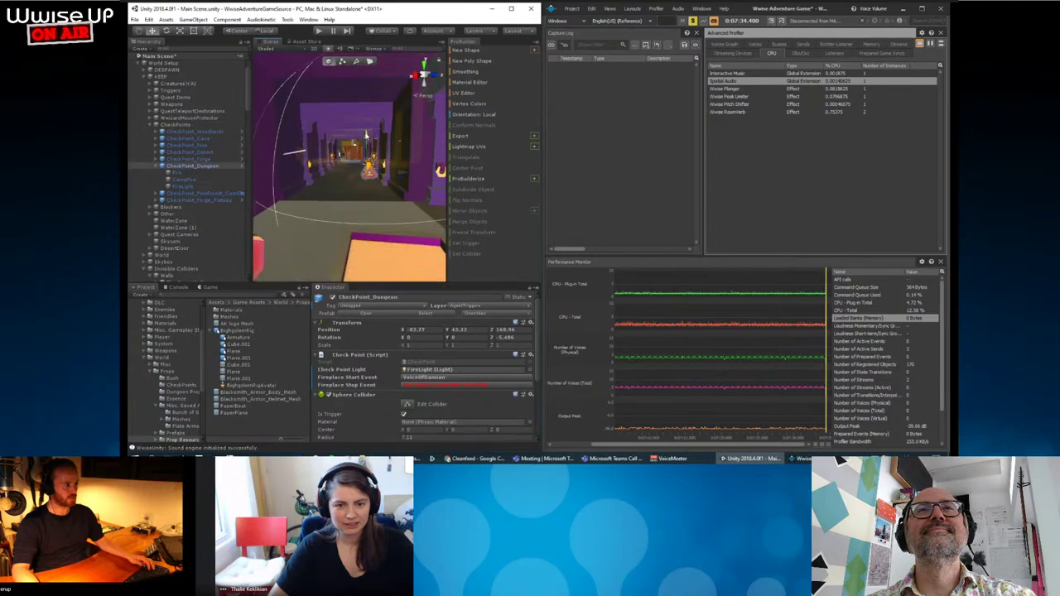
Select Road to Forge Room in the Hierarchy and frame it from above.
scroll(187, 217, "down", 5)
scroll(187, 217, "down", 5)
scroll(187, 217, "down", 5)
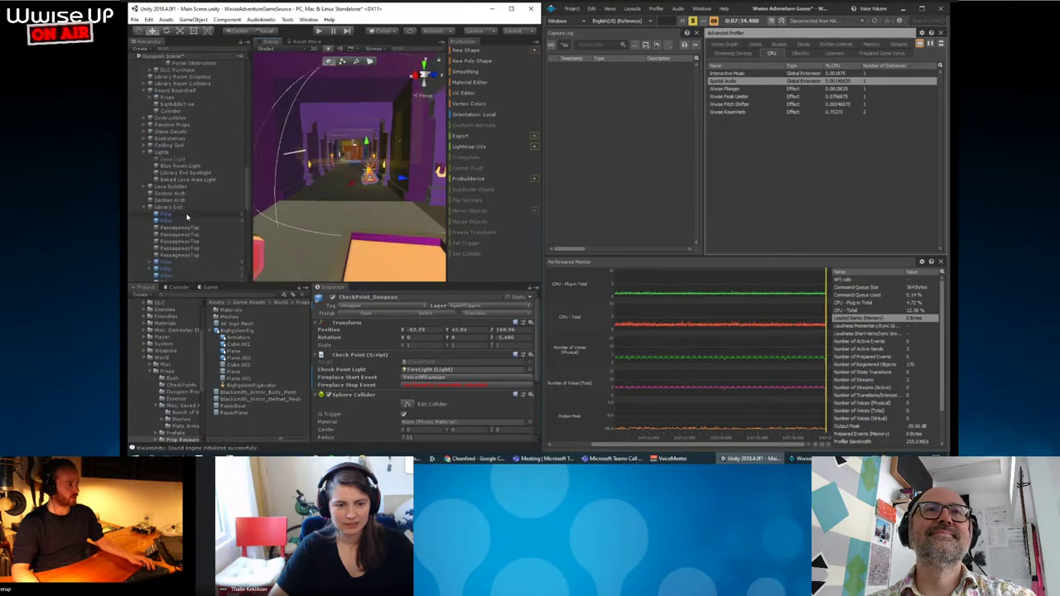
scroll(188, 217, "down", 5)
scroll(187, 220, "down", 5)
scroll(186, 227, "down", 3)
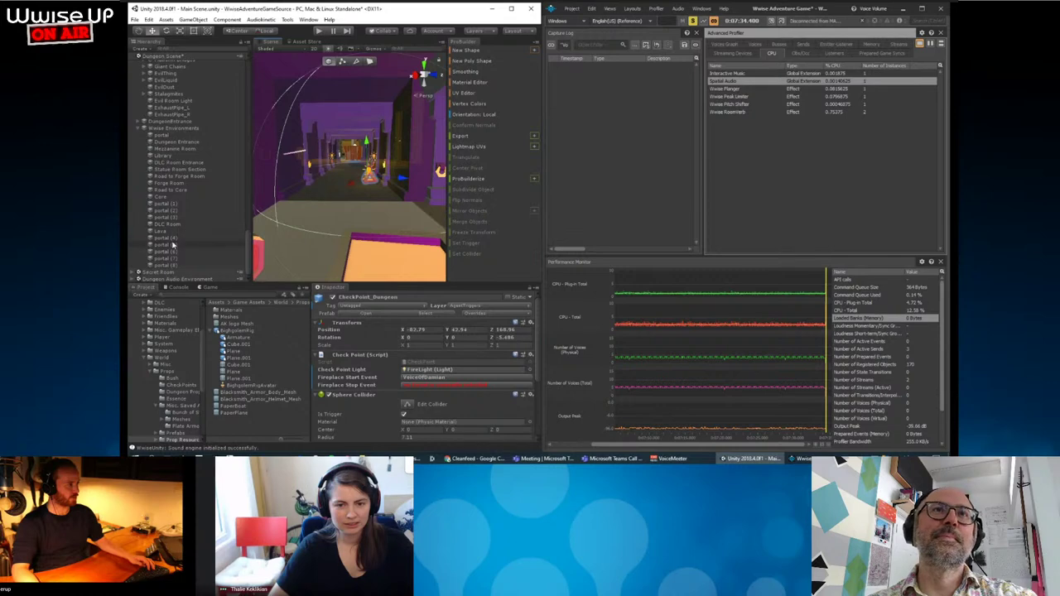
left_click(183, 183)
key("f")
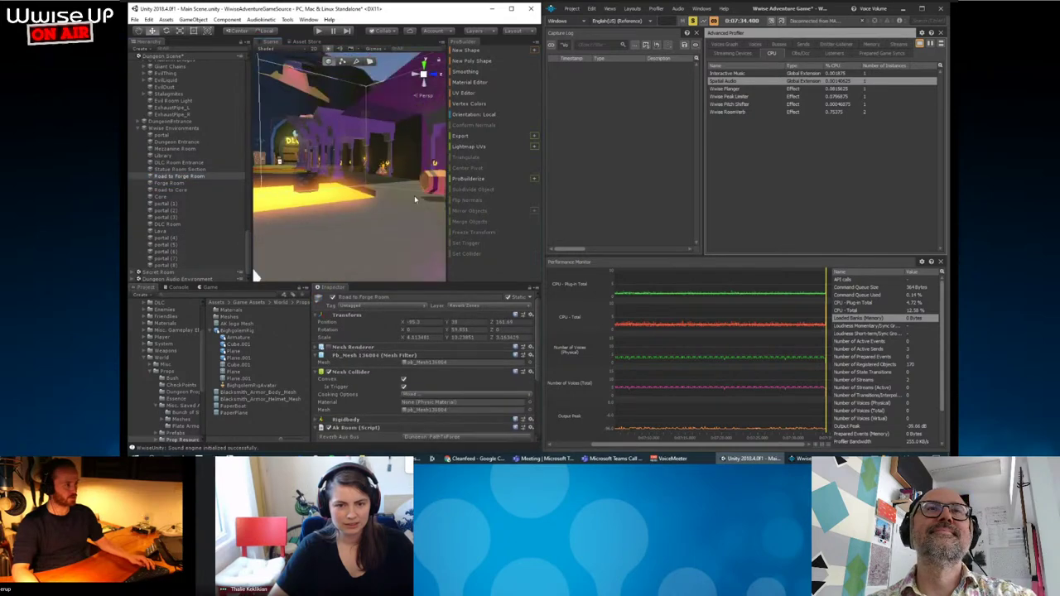
mouse_move(414, 199)
left_mouse_down("alt")
mouse_move(395, 240)
mouse_move(331, 217)
mouse_move(317, 254)
left_mouse_up("alt")
Connect Wwise to the Unity editor, open the Game Object Profiler layout, and start the game.
left_click(771, 57)
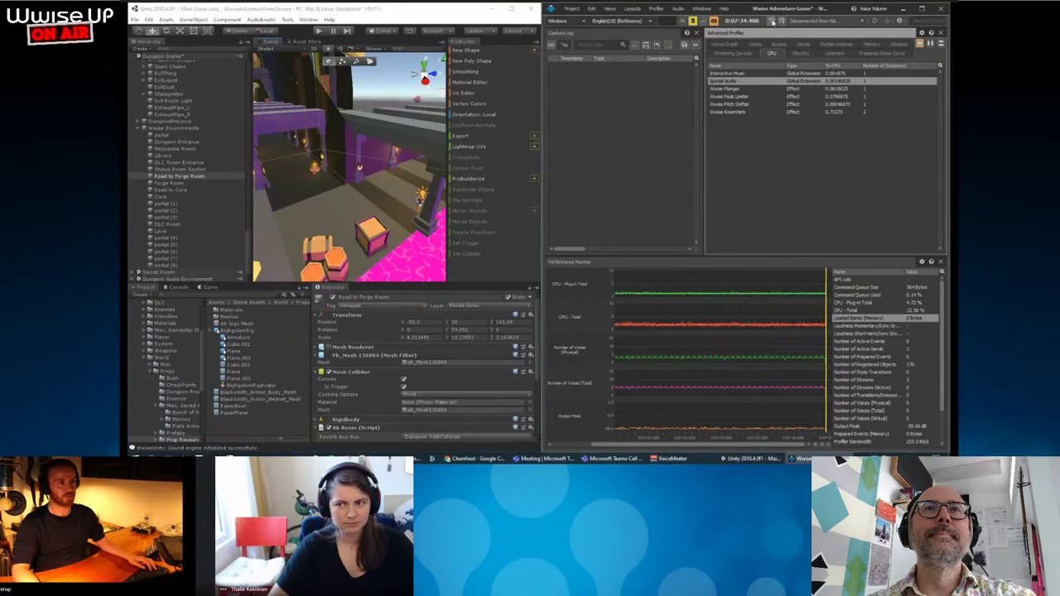
key("ctrl+k")
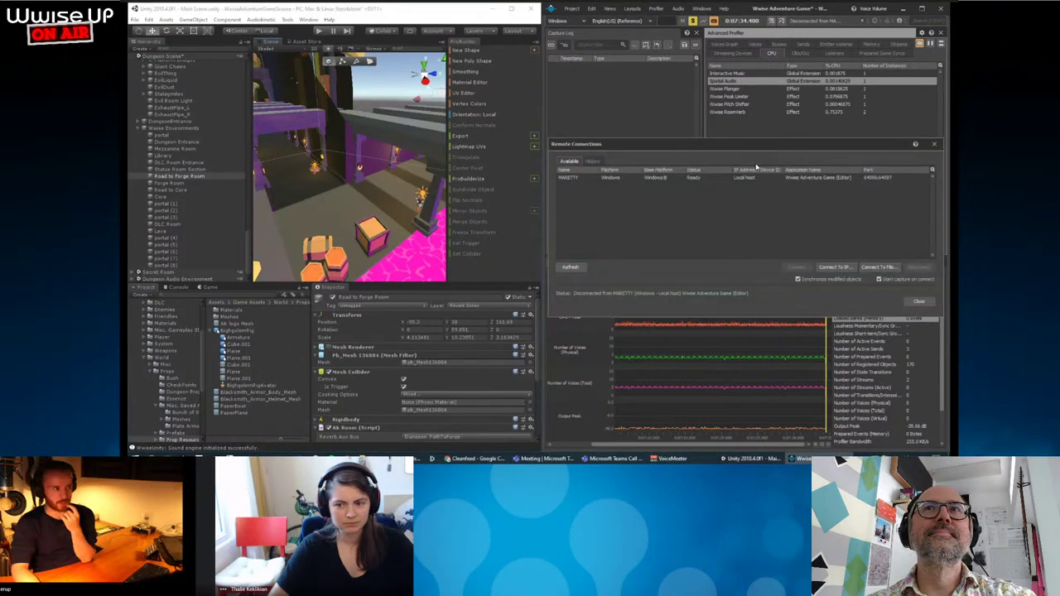
left_click(800, 267)
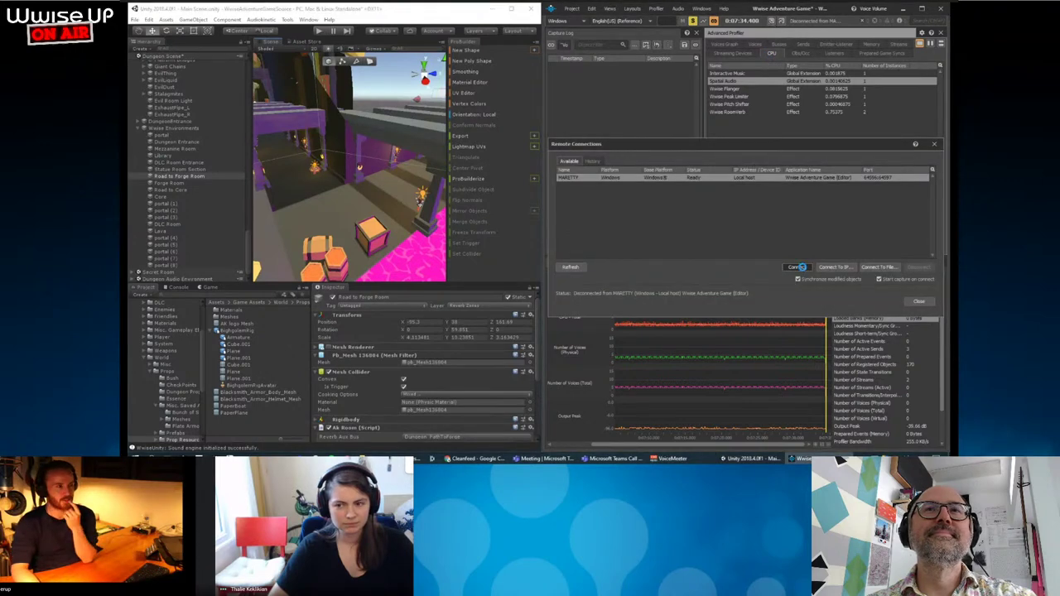
left_click(632, 9)
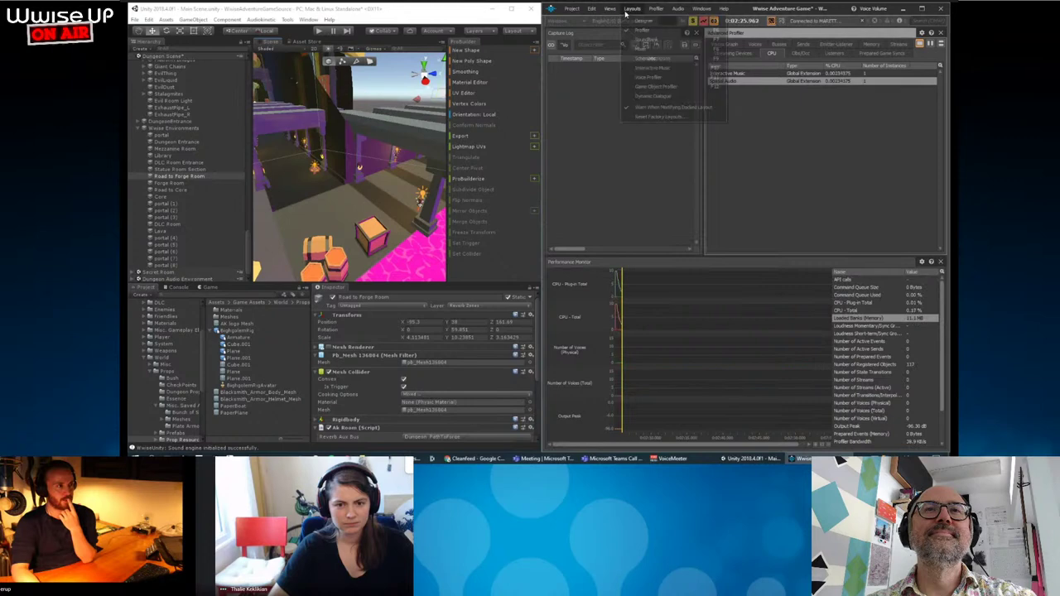
left_click(660, 87)
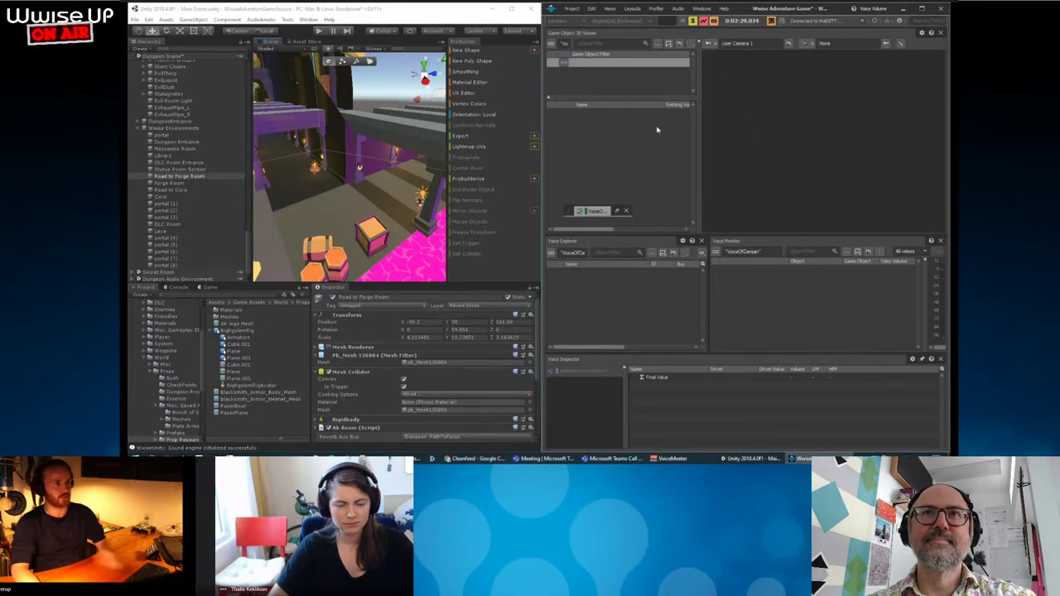
left_click(319, 31)
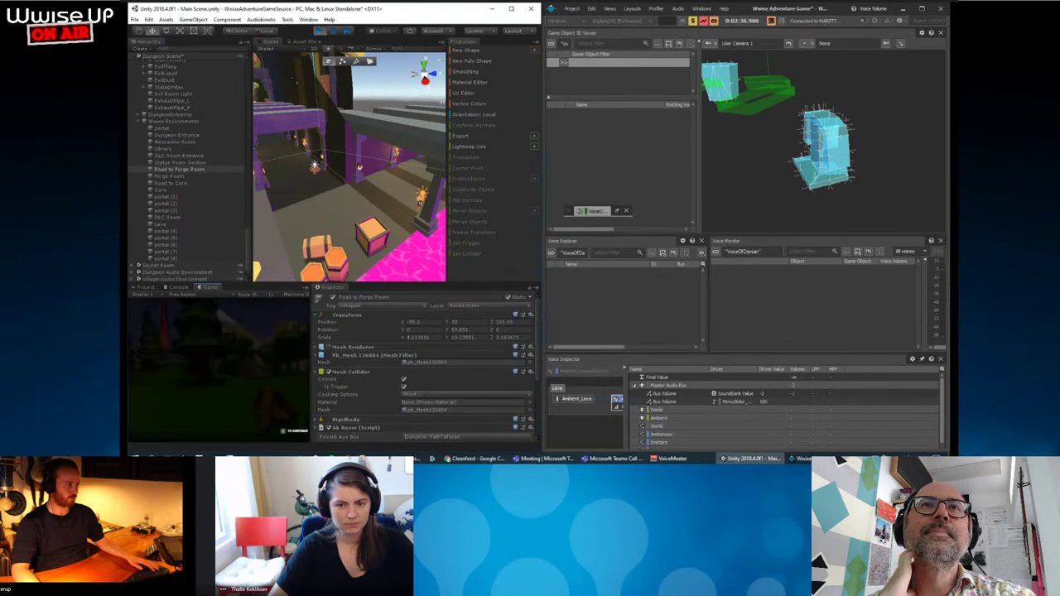
Teleport the player to a destination from the Teleport to dropdown, then pause.
key("Escape")
left_click(236, 330)
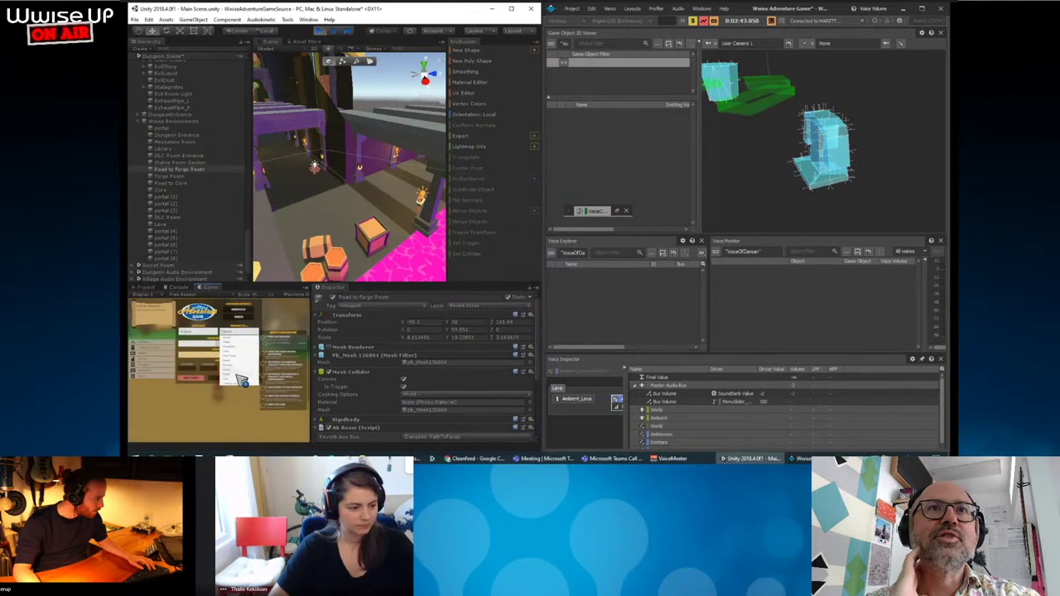
left_click(245, 375)
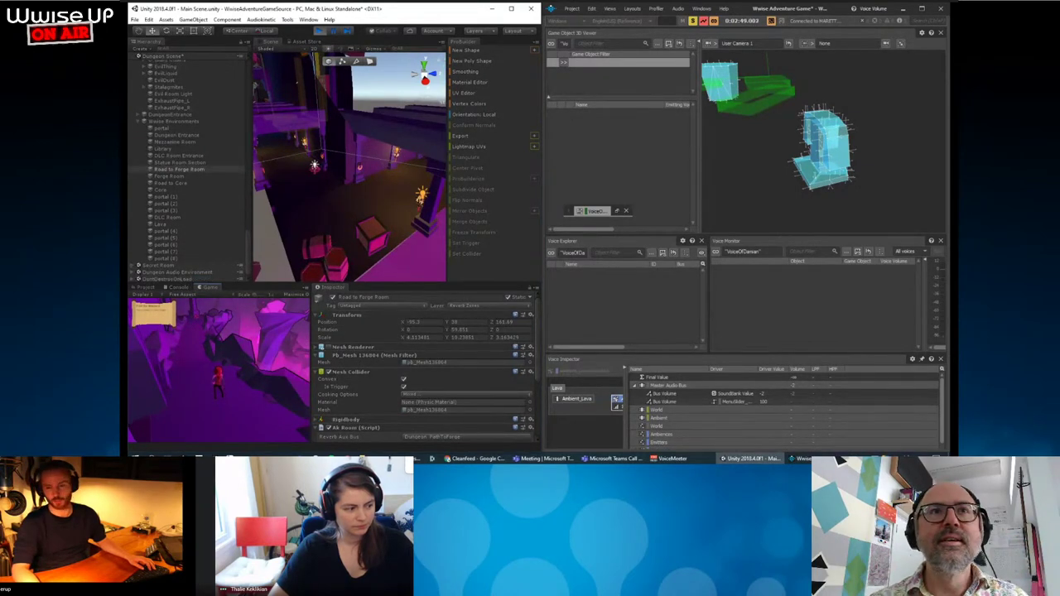
key("Escape")
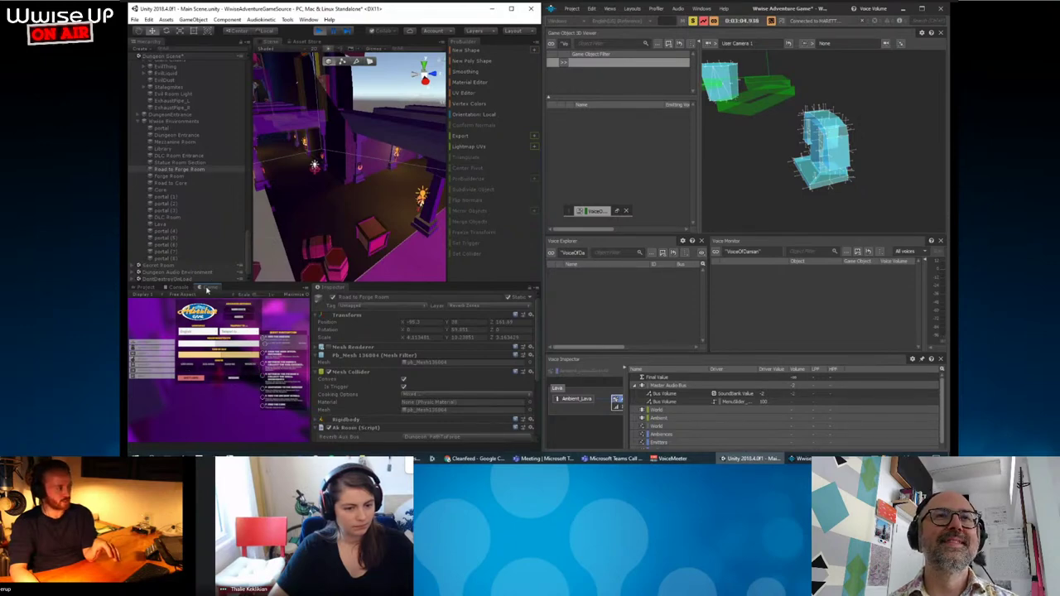
Undock the Game view into an enlarged floating window positioned over Wwise.
left_click_drag(207, 288, 613, 83)
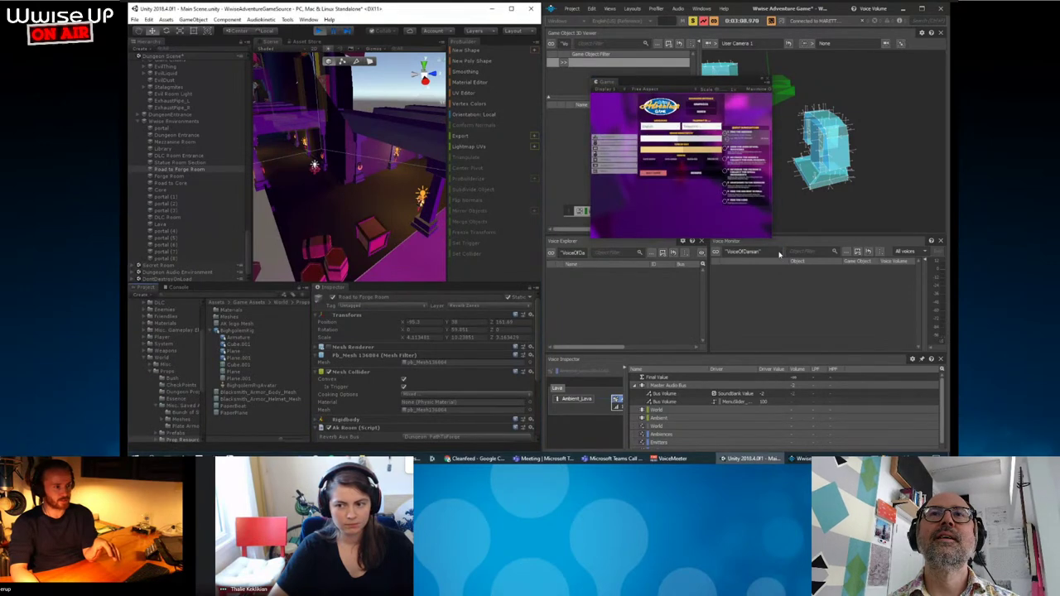
left_click_drag(770, 237, 944, 433)
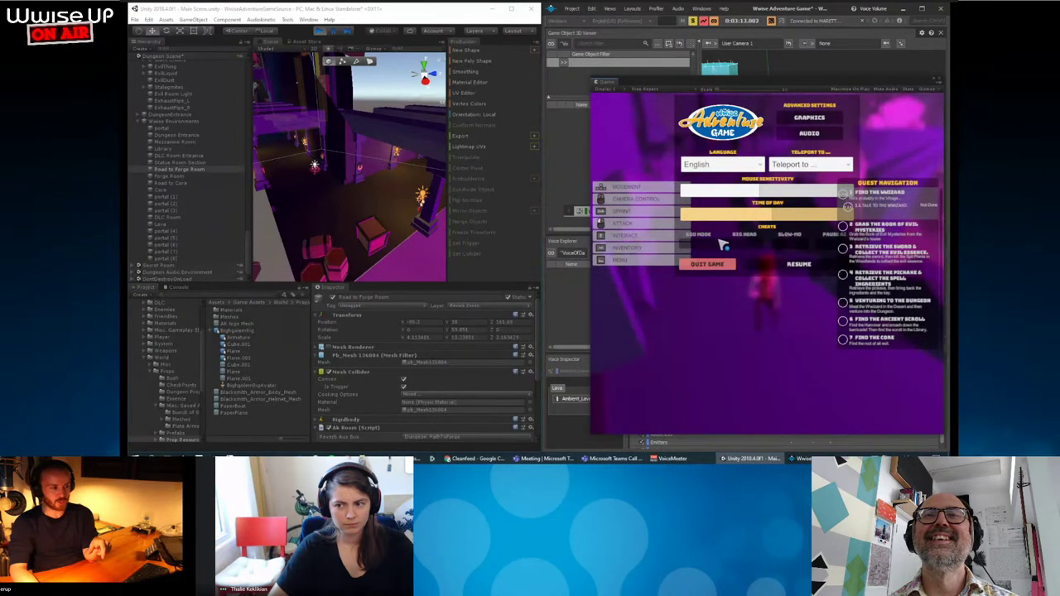
mouse_move(807, 82)
left_mouse_down()
mouse_move(792, 74)
mouse_move(793, 241)
left_mouse_up()
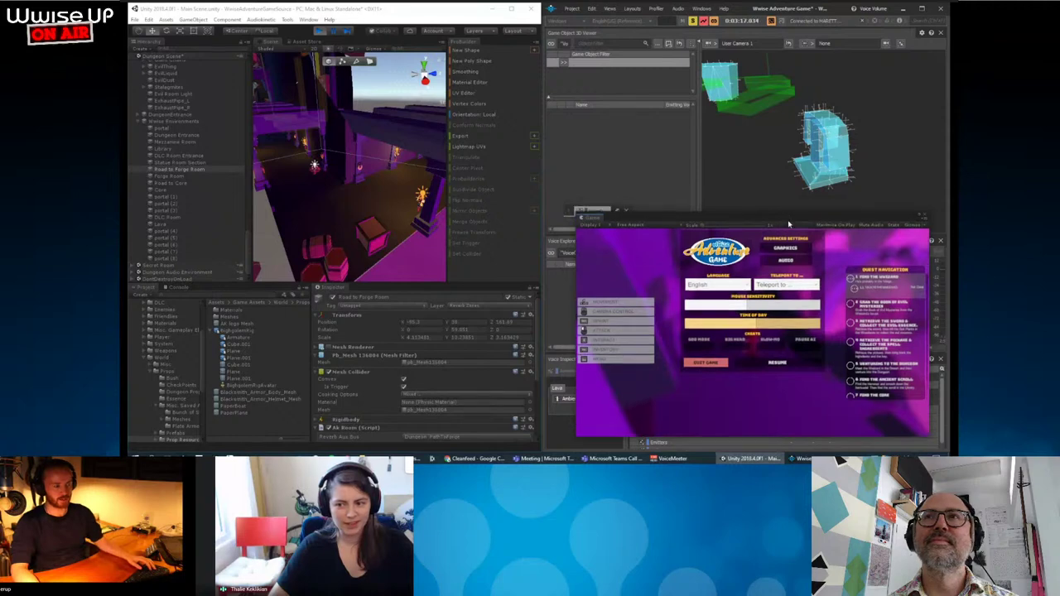
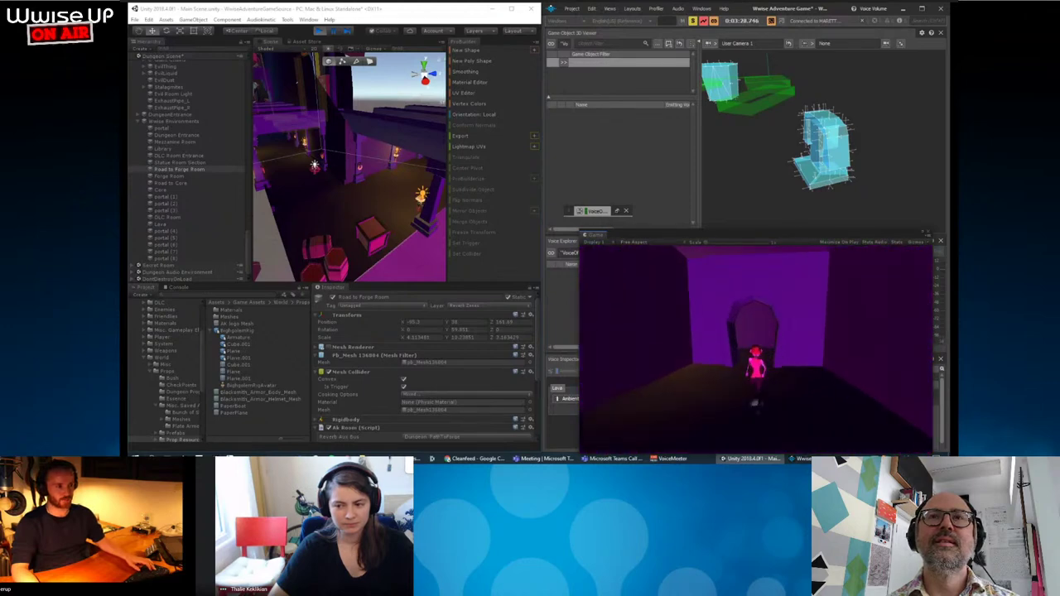
Pause the game and dock Wwise's floating Property Editor above the voice list.
key("Escape")
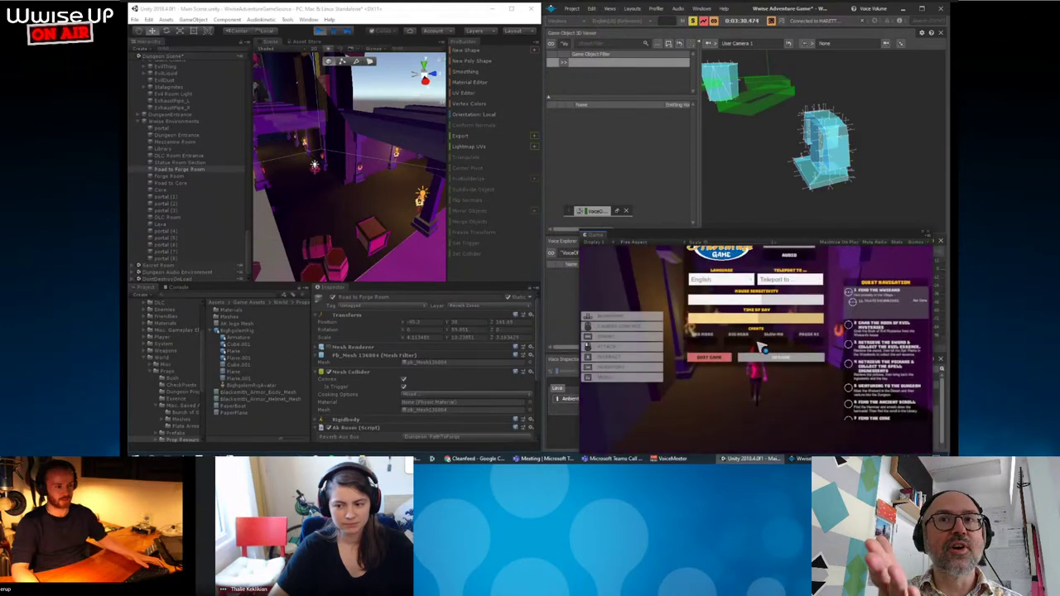
left_click(810, 133)
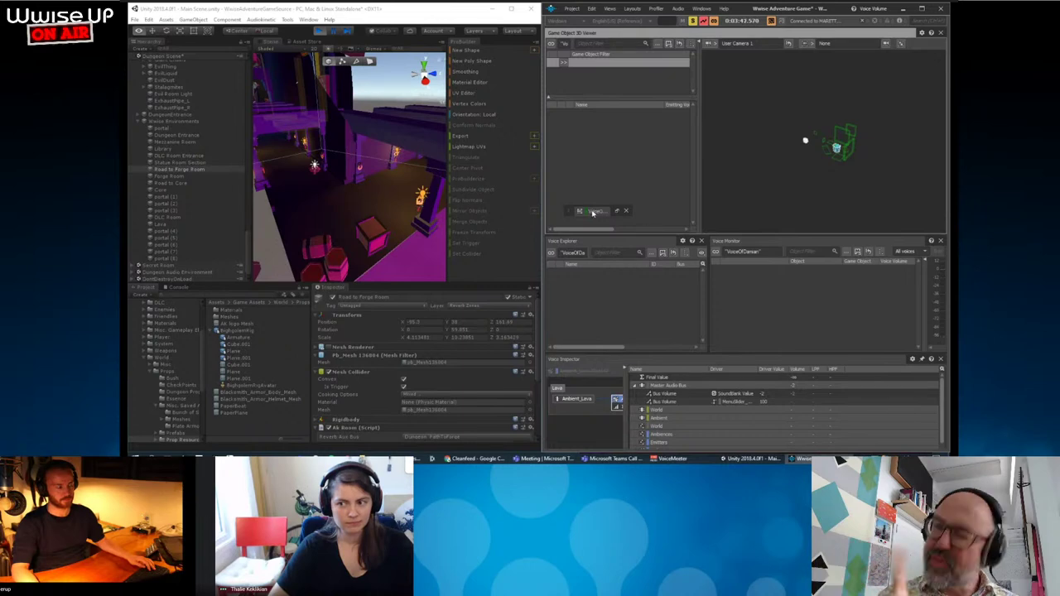
left_click_drag(593, 211, 599, 214)
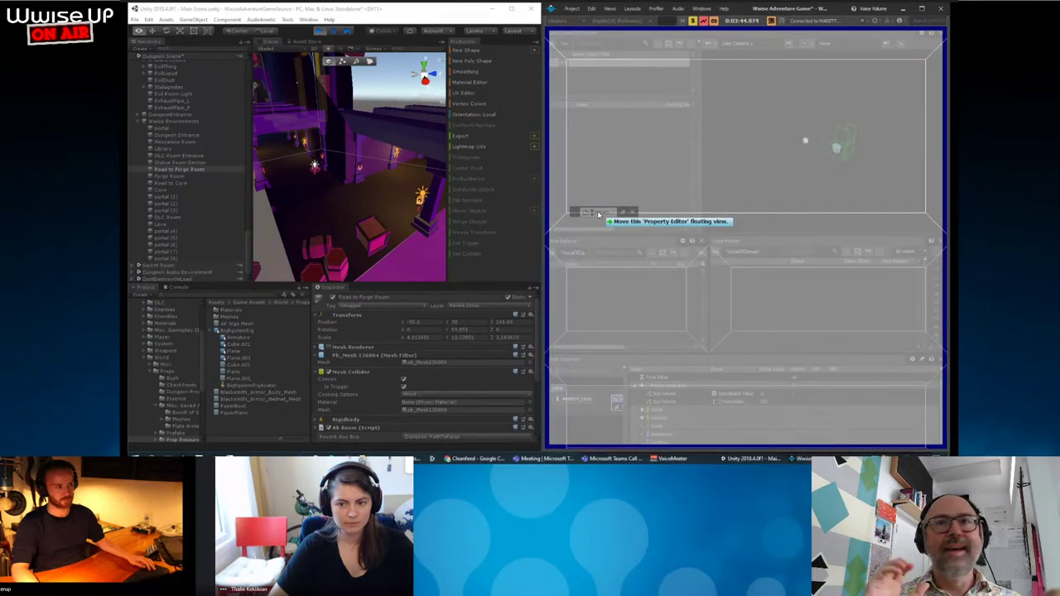
left_click_drag(598, 215, 595, 265)
key("Return")
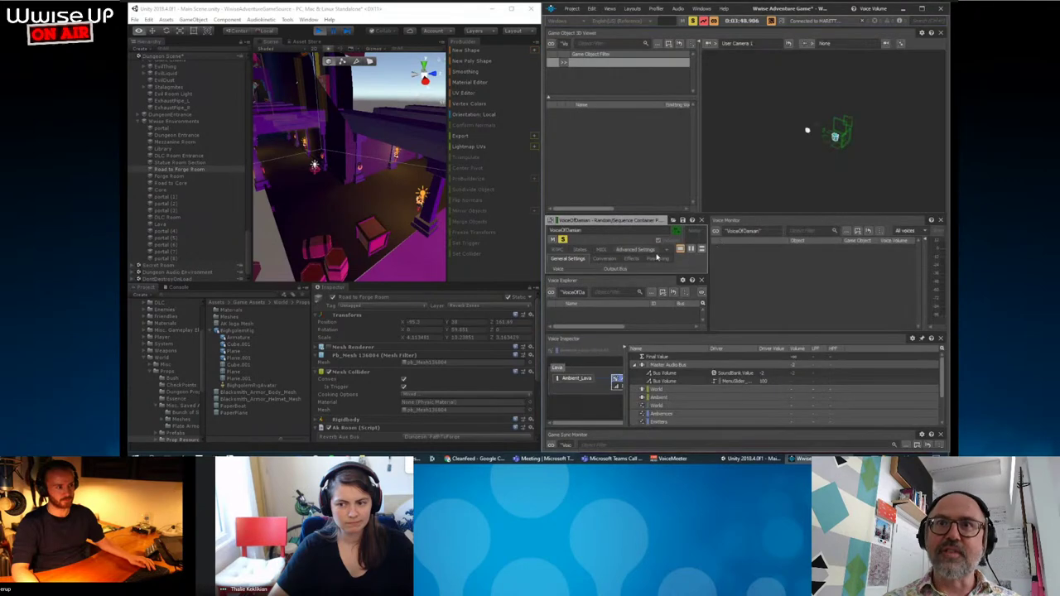
Close the docked Property Editor and clear the voice filters so all voices show.
left_click(701, 221)
left_click(726, 247)
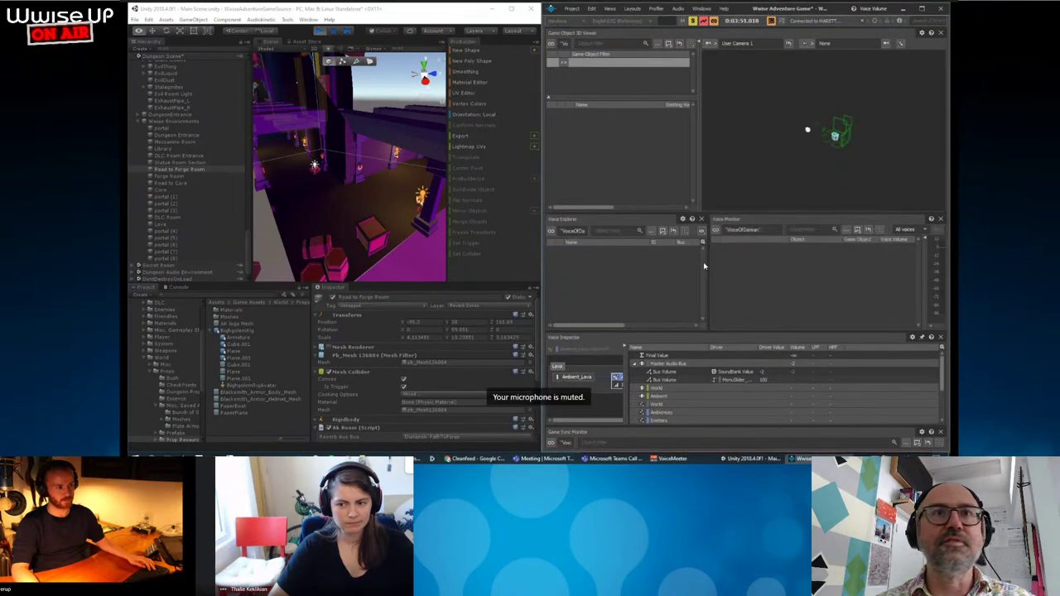
left_click(576, 232)
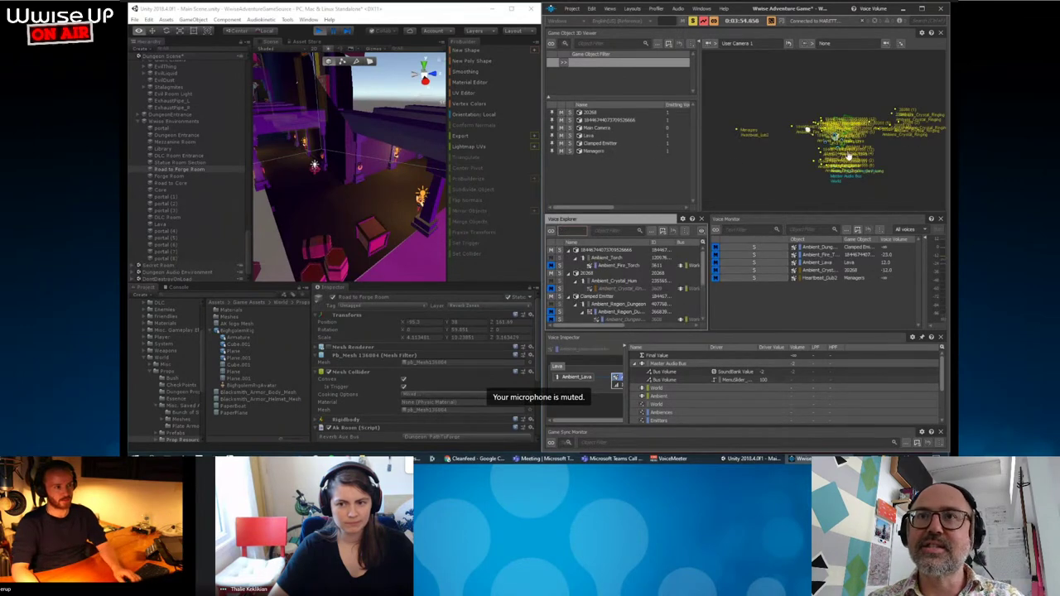
Orbit the Game Object 3D Viewer around the game's objects.
scroll(838, 155, "up", 5)
mouse_move(802, 164)
left_mouse_down()
mouse_move(890, 166)
mouse_move(774, 164)
left_mouse_up()
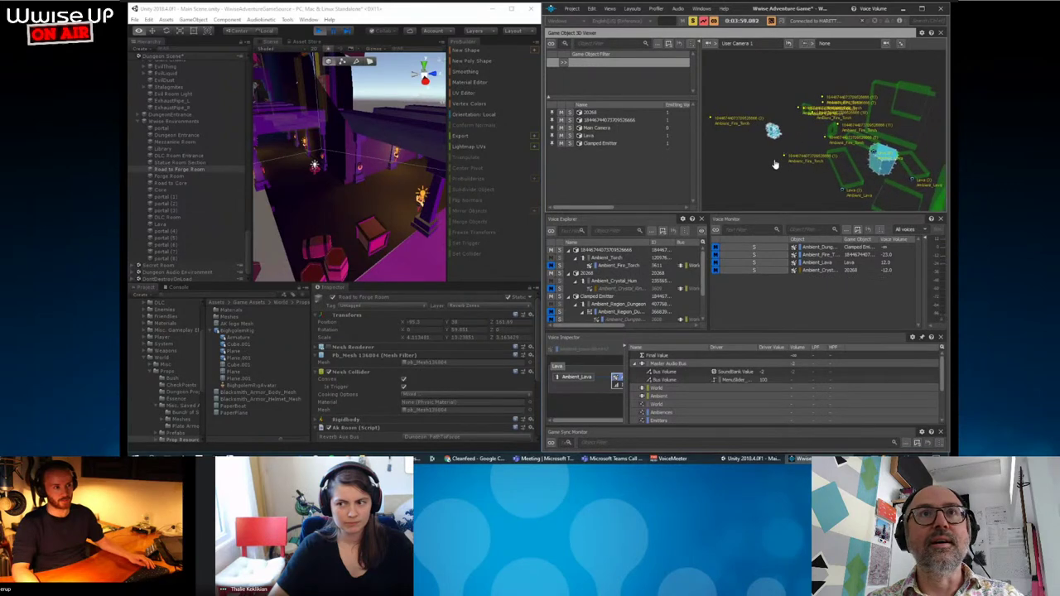
mouse_move(897, 189)
left_mouse_down()
mouse_move(854, 147)
mouse_move(859, 161)
left_mouse_up()
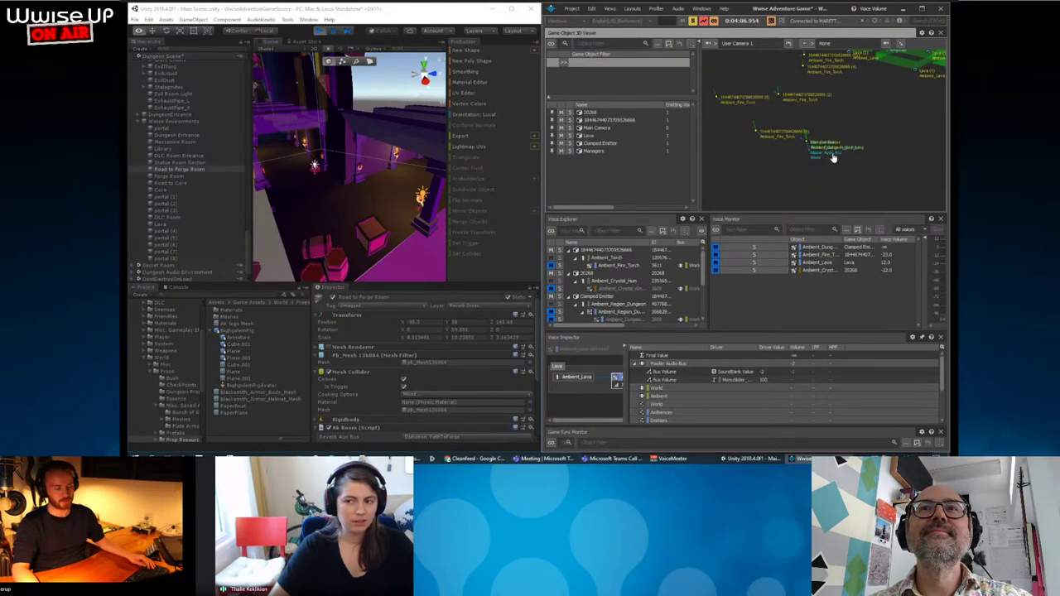
Show Ambient_Crystal_Hum in the Voice Inspector, then toggle Unity's Play button.
left_click(627, 288)
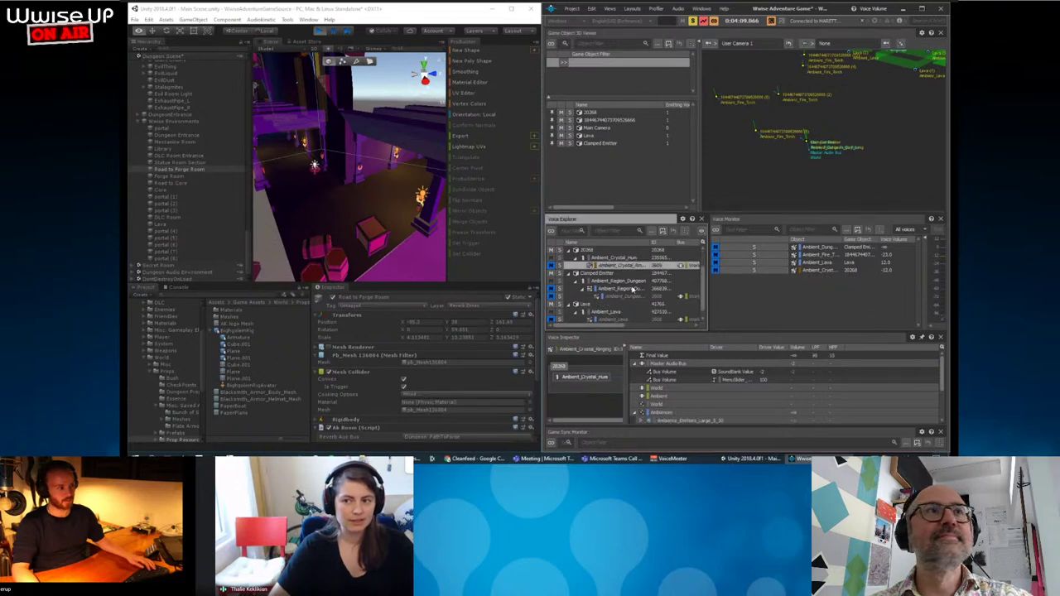
scroll(627, 290, "down", 1)
scroll(628, 290, "up", 1)
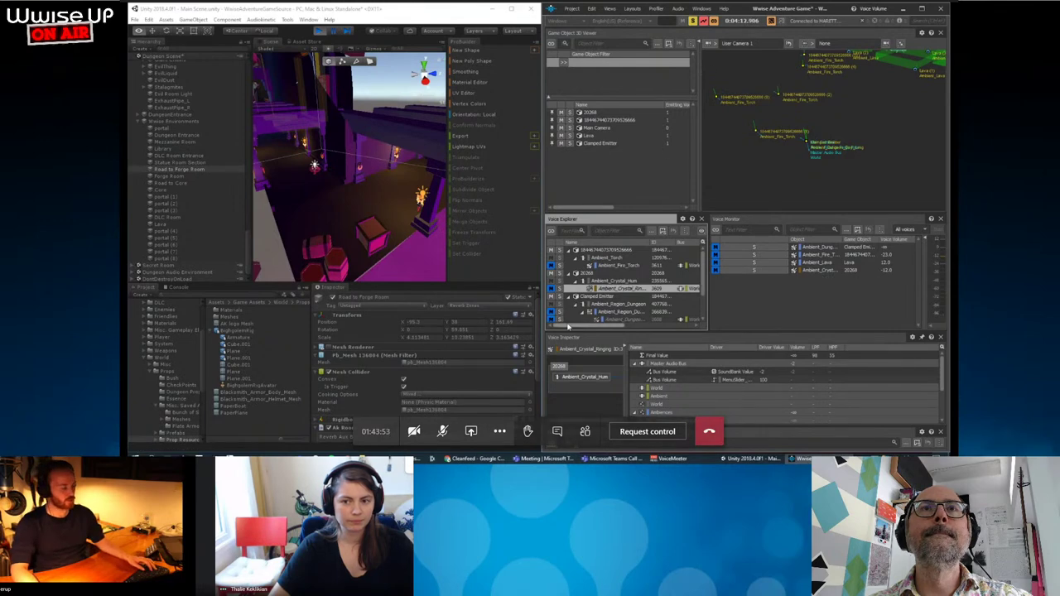
scroll(381, 375, "down", 2)
left_click(319, 30)
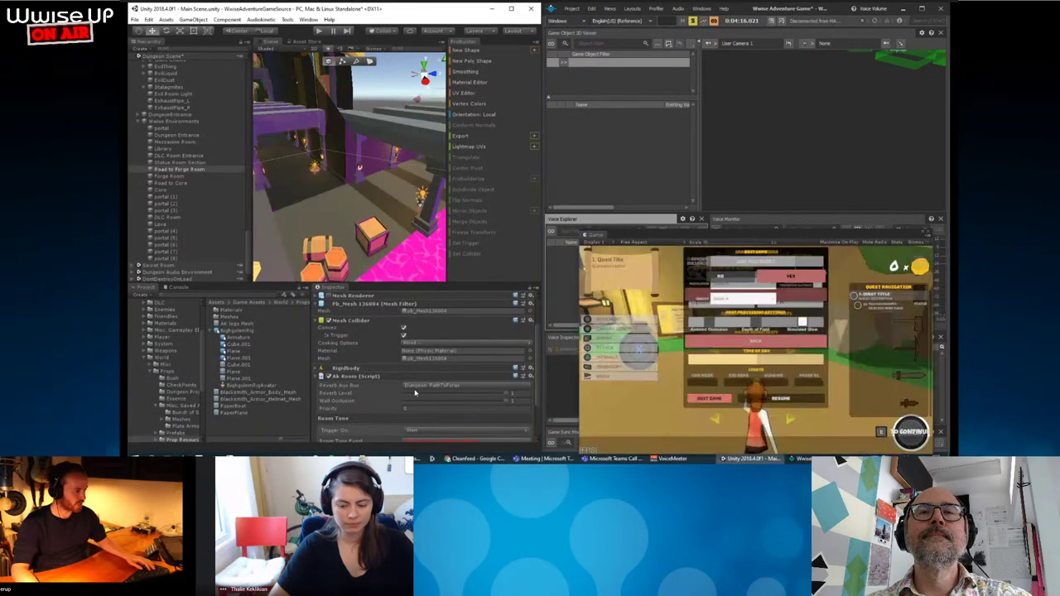
Rename the CheckPoint_Dungeon object in the Hierarchy to CheckPoint_Damian.
scroll(184, 153, "up", 3)
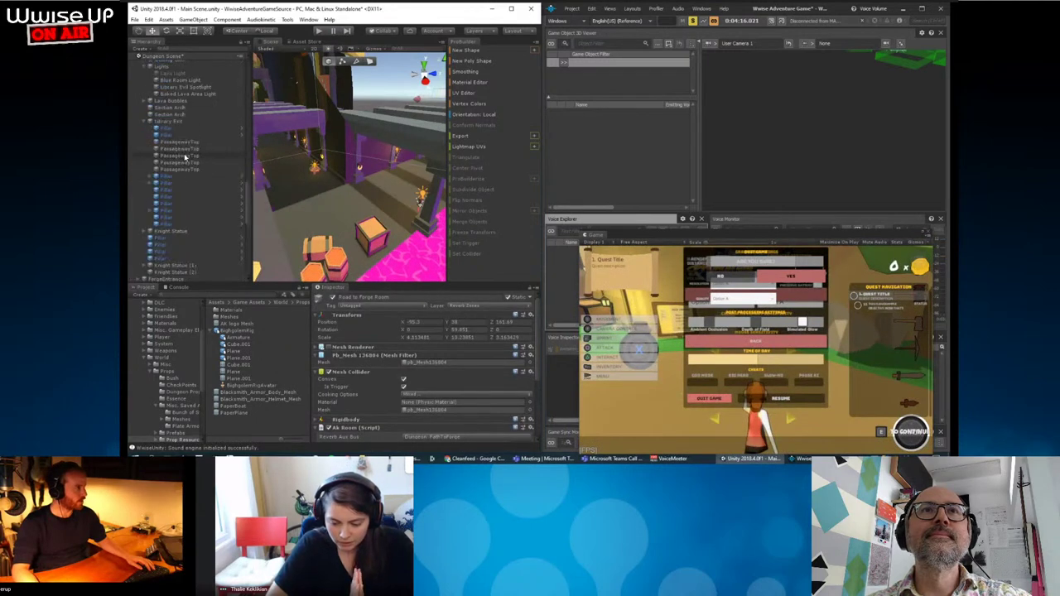
scroll(182, 152, "up", 3)
scroll(182, 151, "up", 2)
scroll(180, 149, "up", 3)
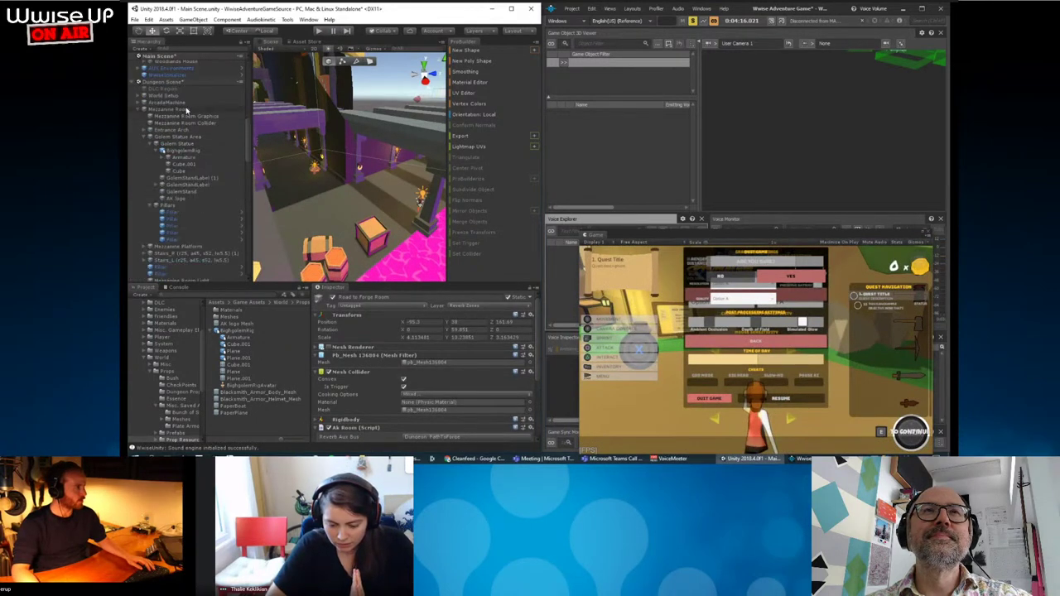
scroll(187, 154, "up", 5)
scroll(207, 130, "up", 3)
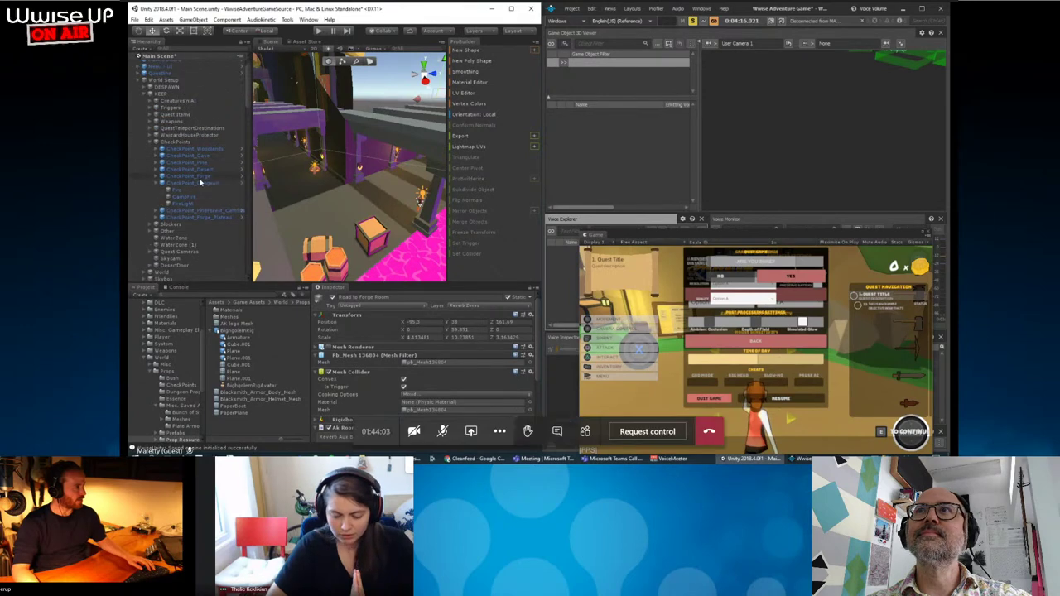
left_click(207, 184)
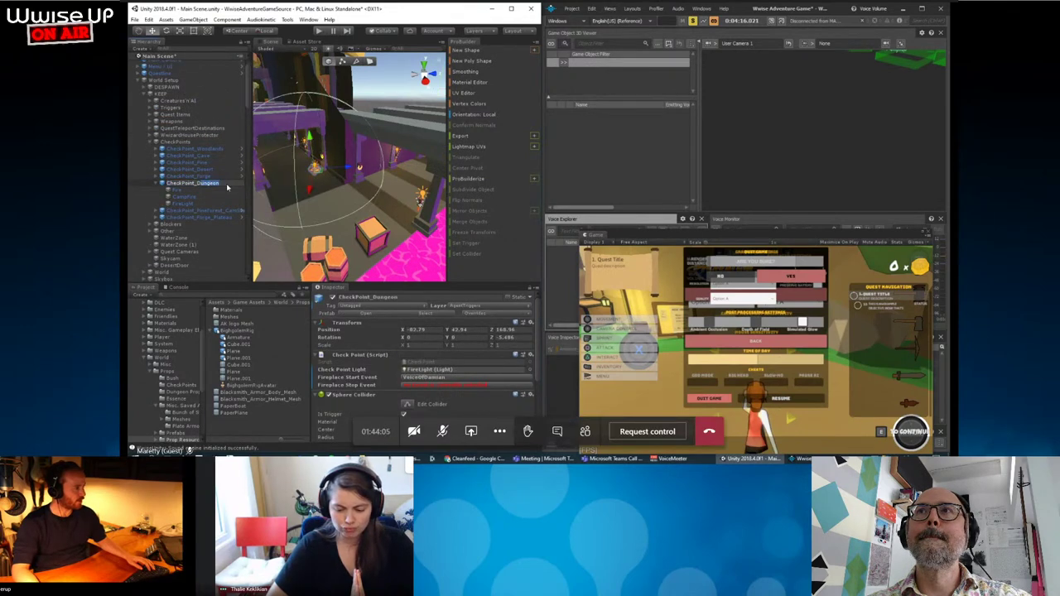
left_click(226, 184)
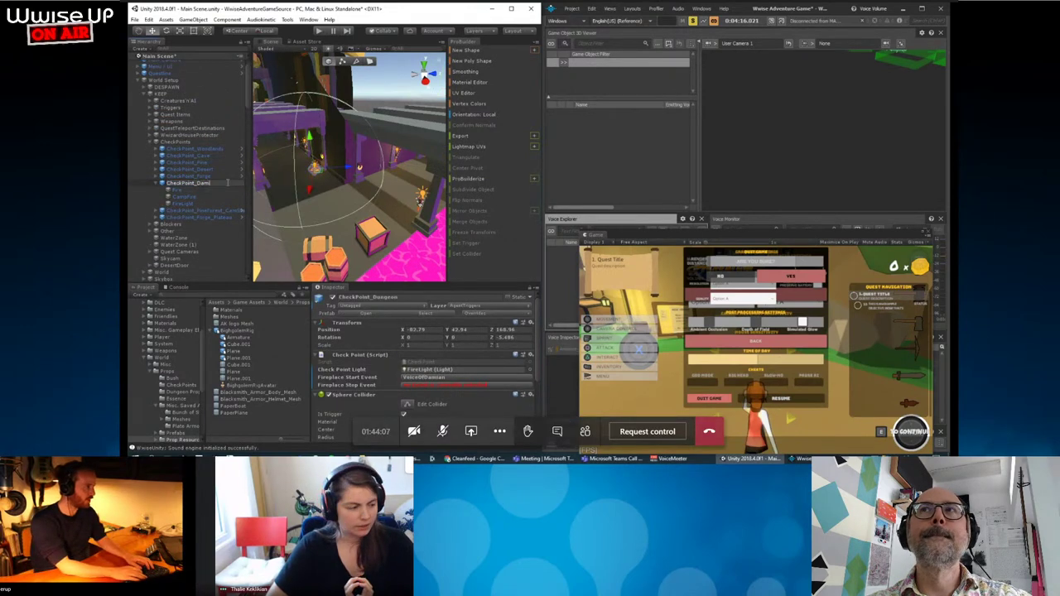
key("Return")
Check the Campfire child, then open the Wwise event picker for the Fireplace Start Event.
scroll(408, 370, "down", 1)
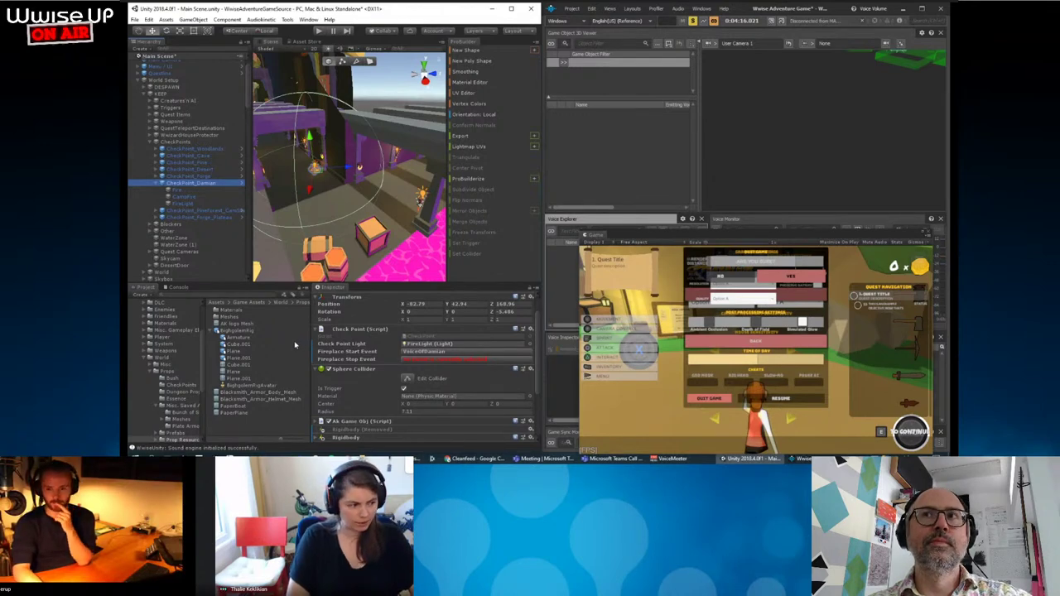
left_click(189, 195)
left_click(194, 183)
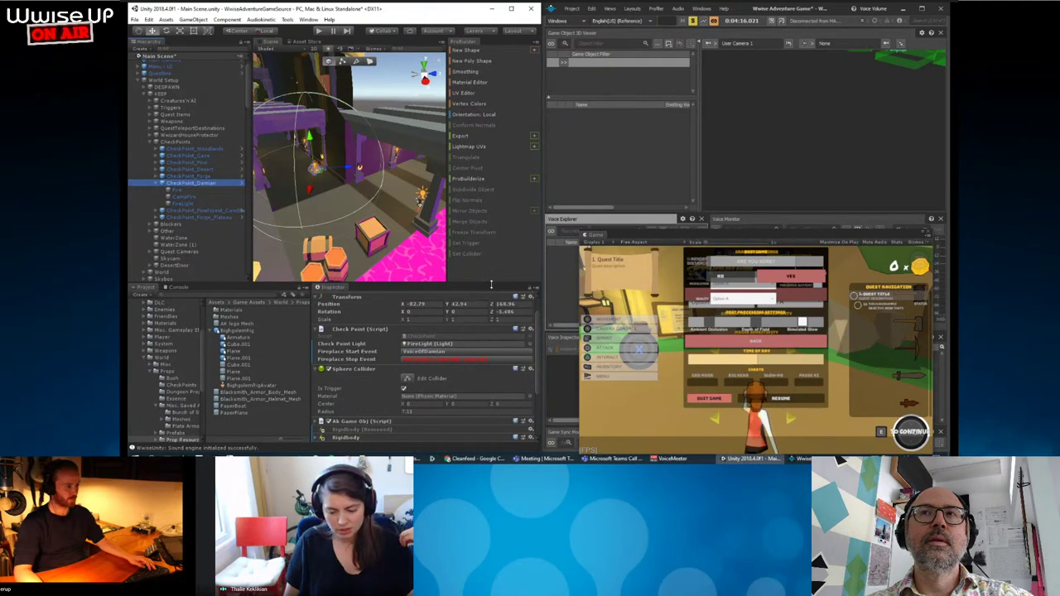
left_click(492, 351)
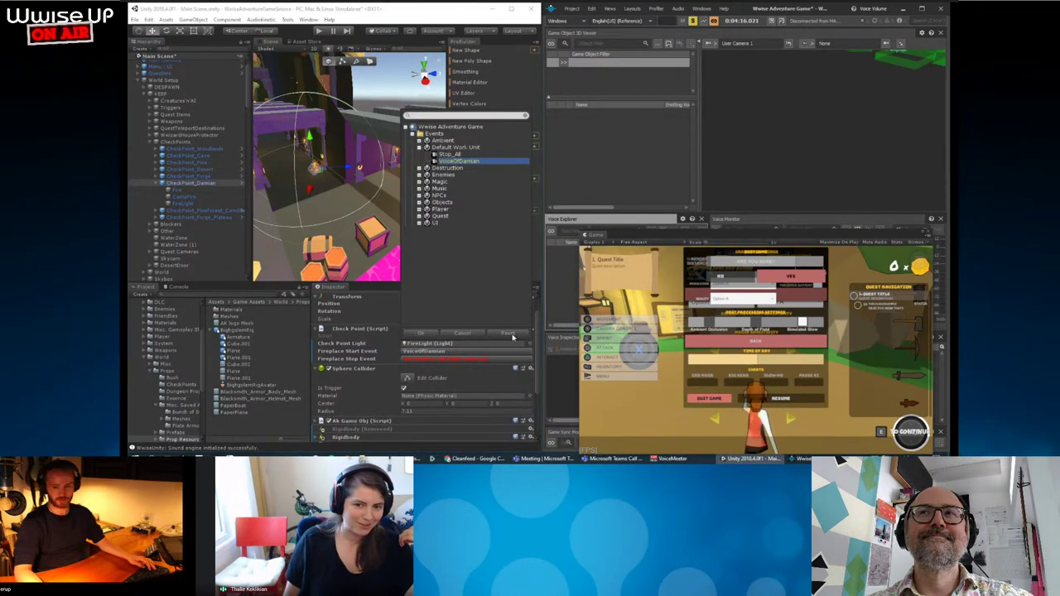
Close the event picker and add an Ak Room Aware Object component to the checkpoint.
left_click(512, 336)
scroll(430, 373, "down", 5)
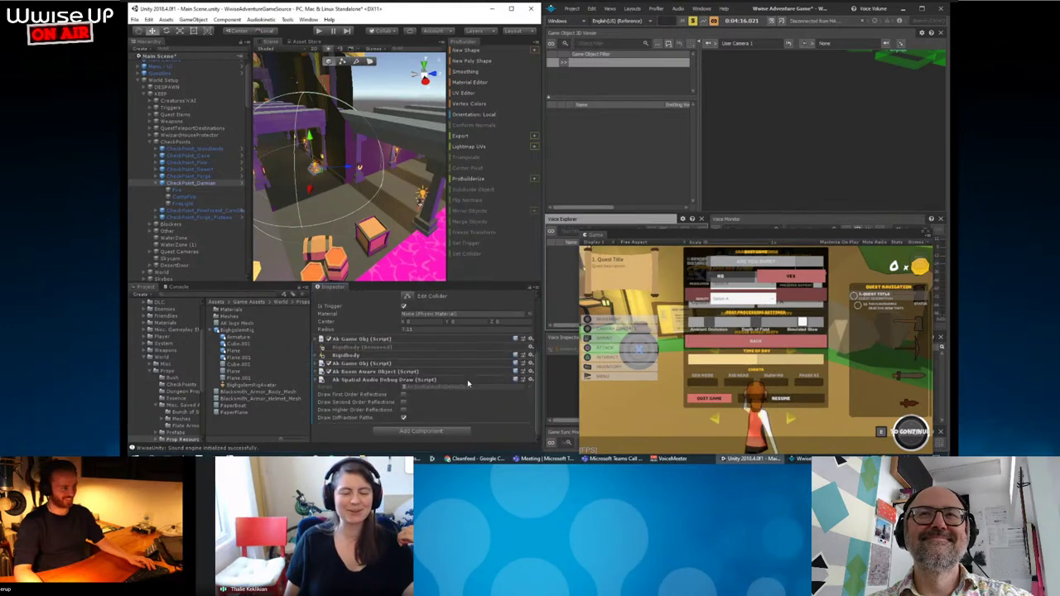
left_click(435, 429)
type("akevent")
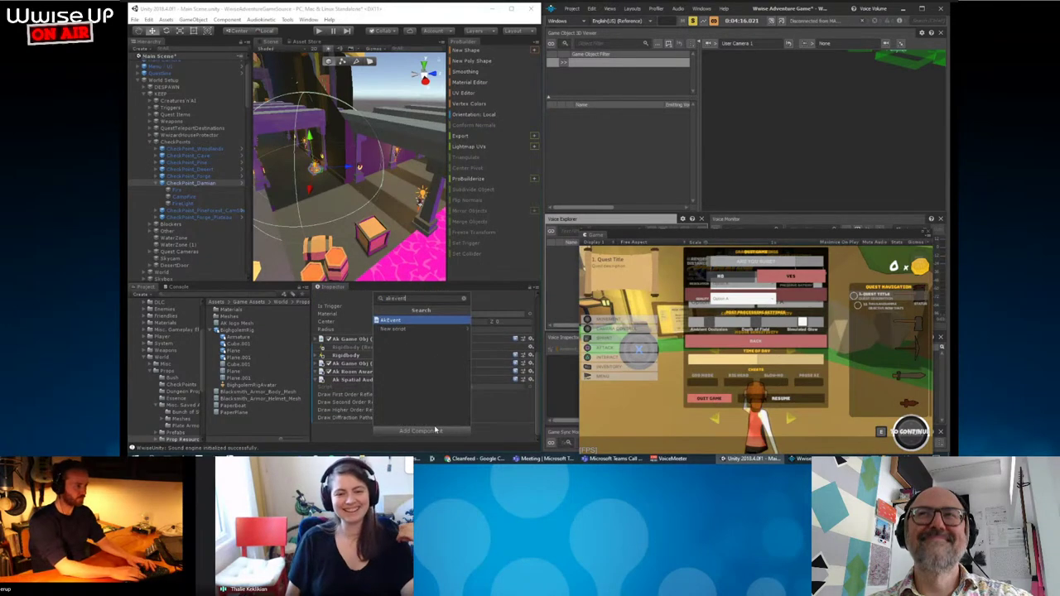
key("Return")
Assign VoiceOfDamian from the Default Work Unit to the Ak Event component.
scroll(421, 387, "down", 3)
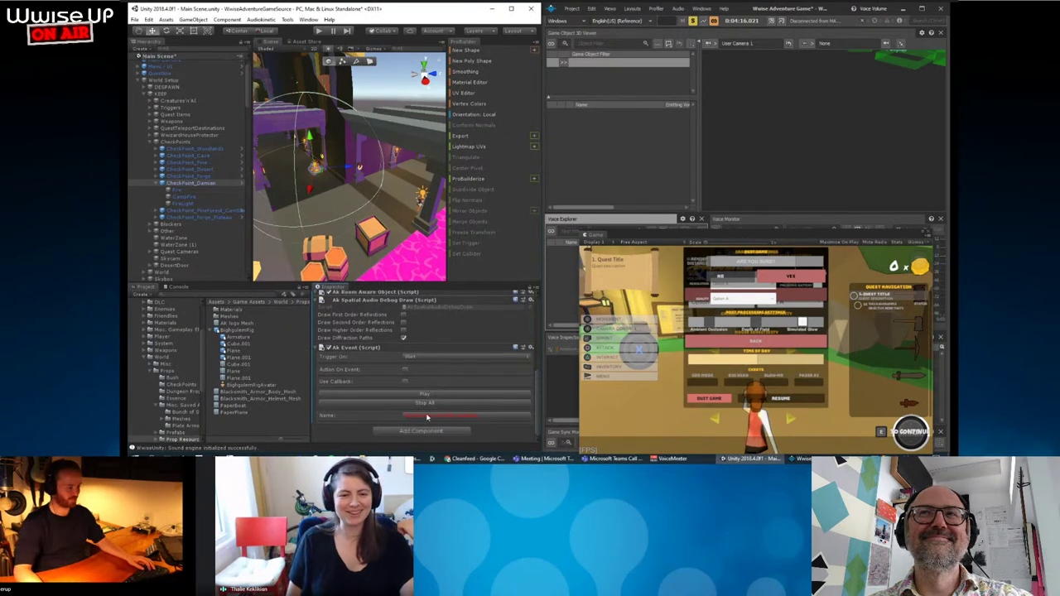
left_click(427, 417)
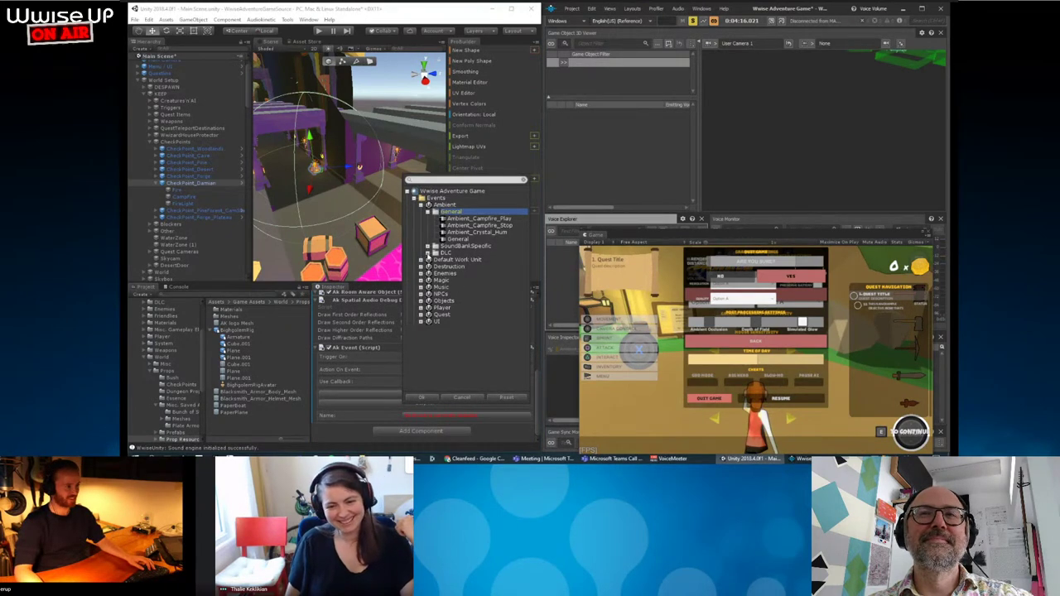
left_click(428, 259)
double_click(451, 276)
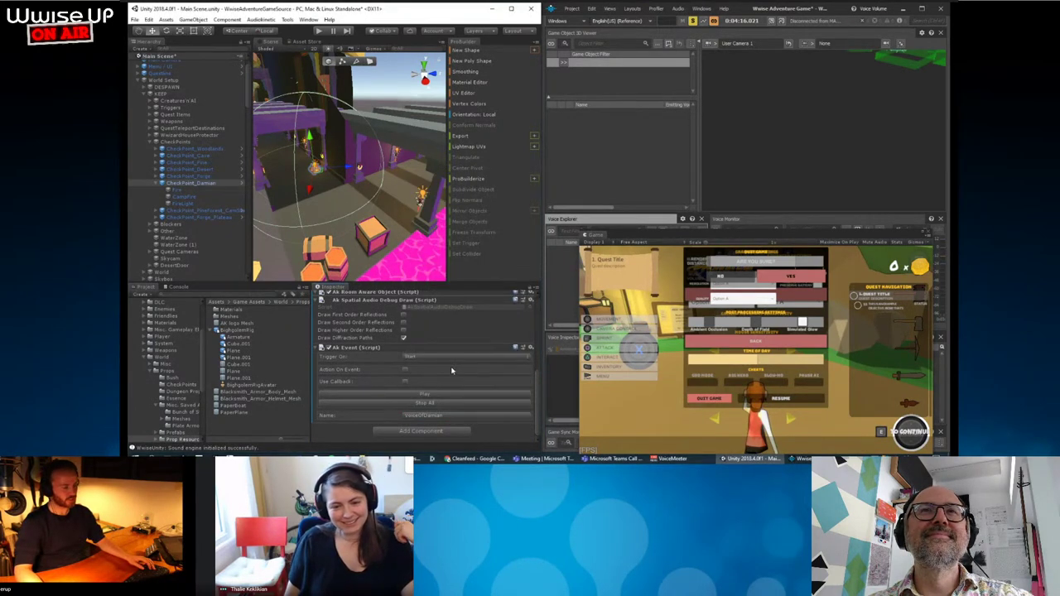
Review the Inspector components and confirm VoiceOfDamian is assigned to the Ak Event.
scroll(454, 369, "up", 1)
scroll(460, 366, "up", 1)
scroll(465, 362, "up", 1)
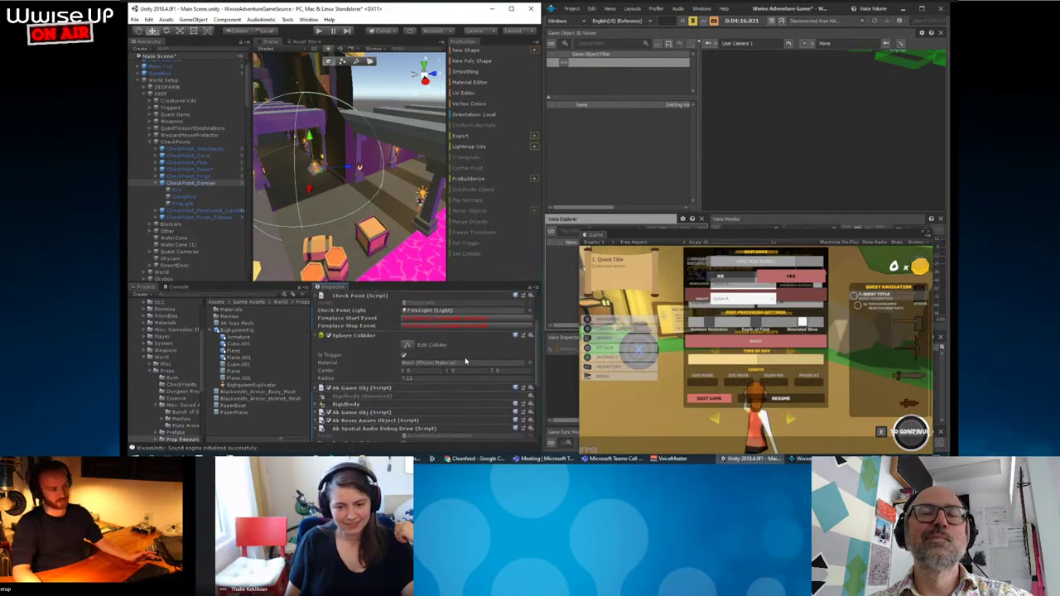
scroll(453, 356, "up", 1)
scroll(385, 348, "down", 3)
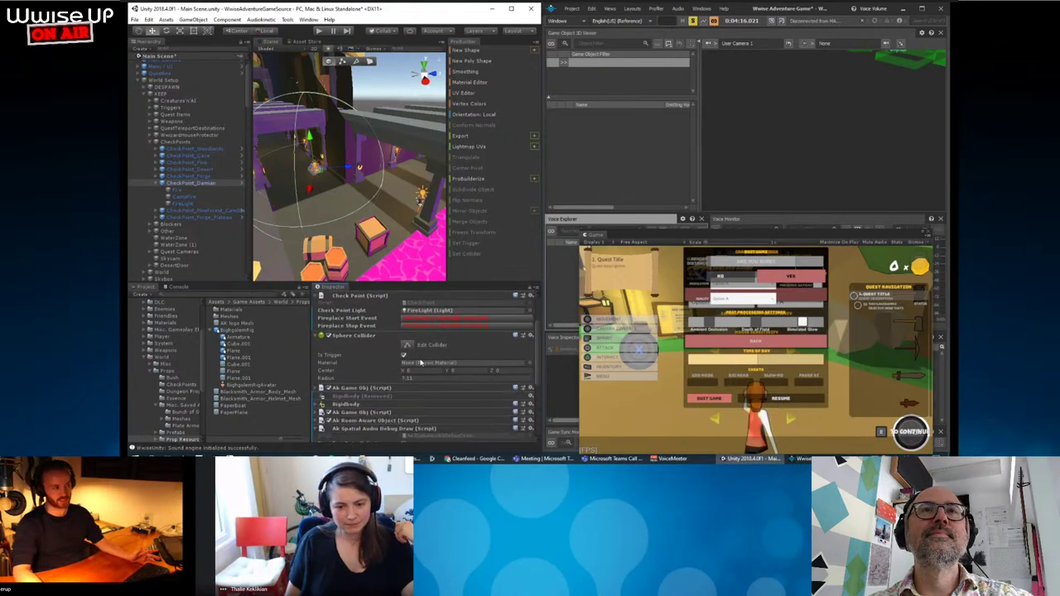
scroll(393, 377, "down", 5)
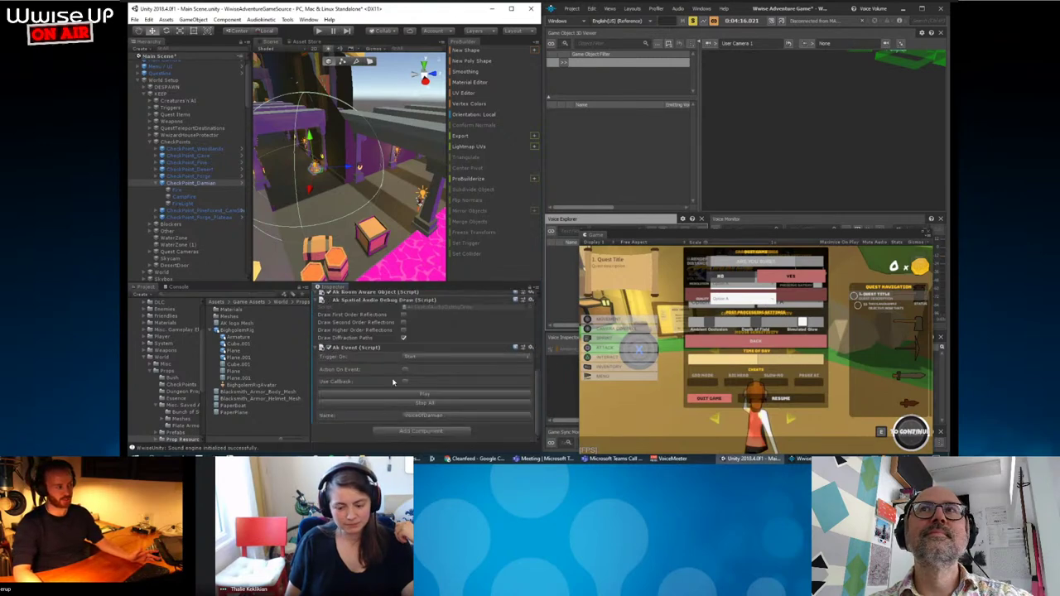
left_click(434, 418)
left_click(487, 427)
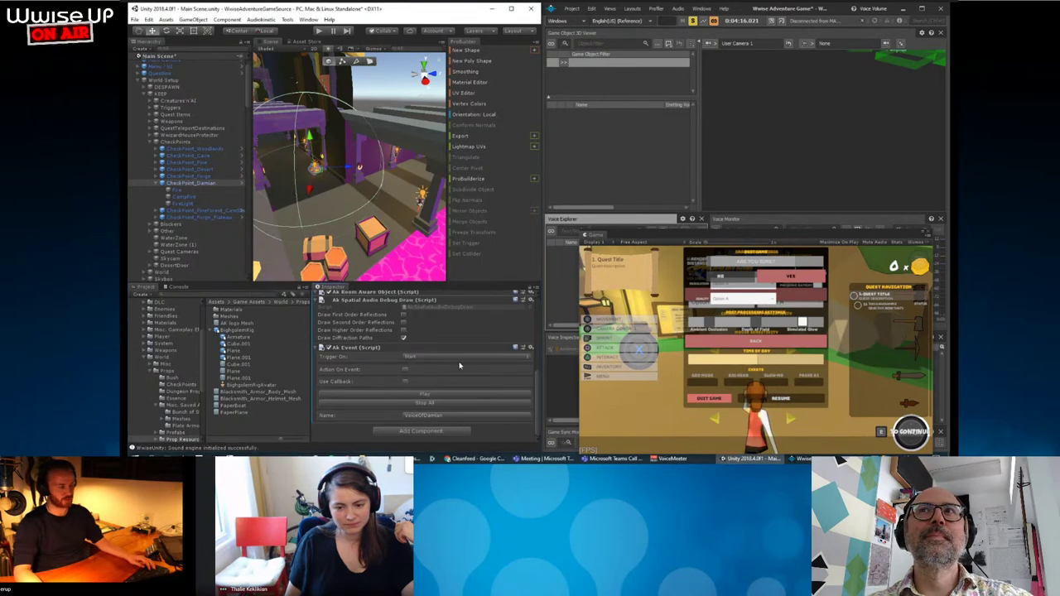
scroll(460, 368, "up", 3)
scroll(460, 368, "up", 5)
scroll(460, 368, "down", 3)
scroll(447, 352, "down", 5)
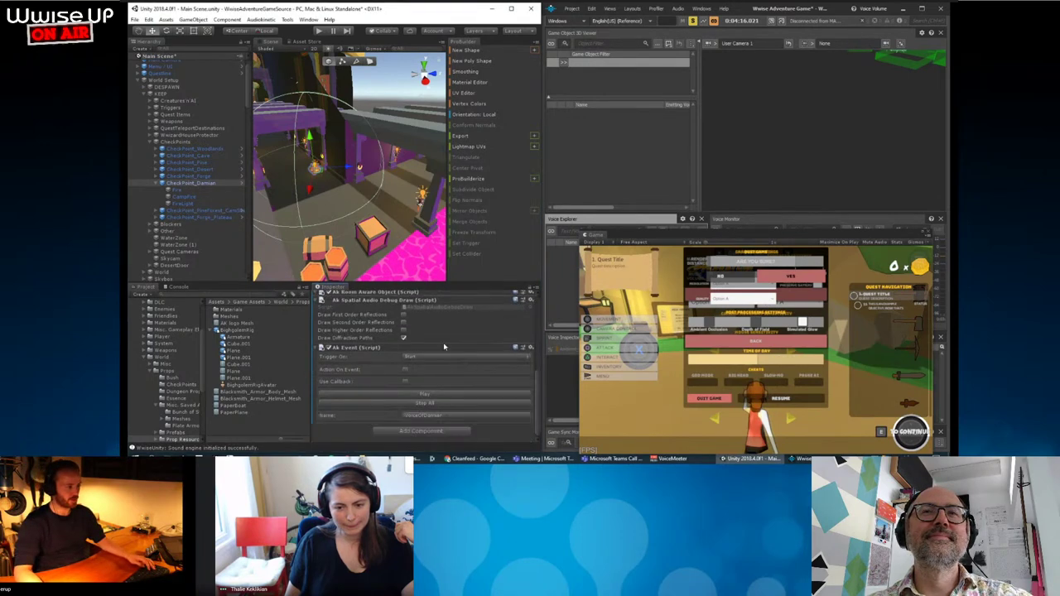
Try connecting Wwise to the game, then force-close the hung Wwise application.
left_click(769, 24)
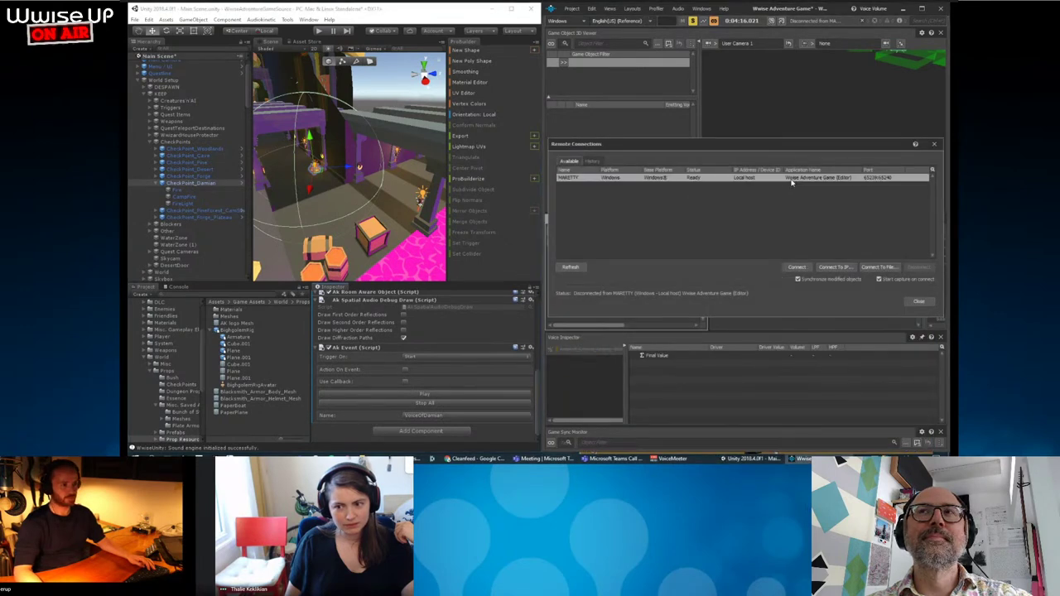
left_click(807, 268)
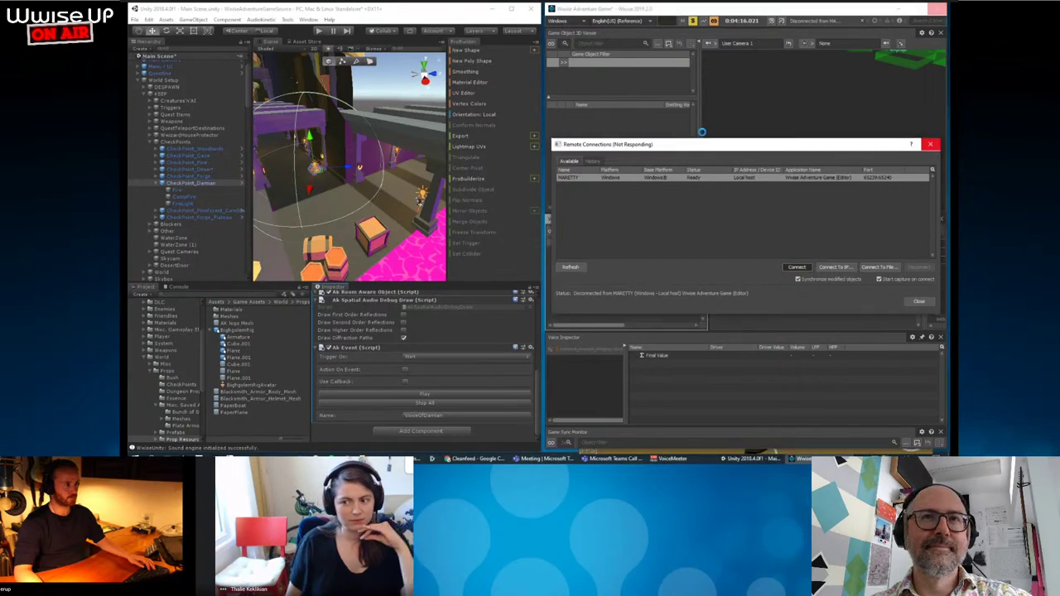
left_click(930, 144)
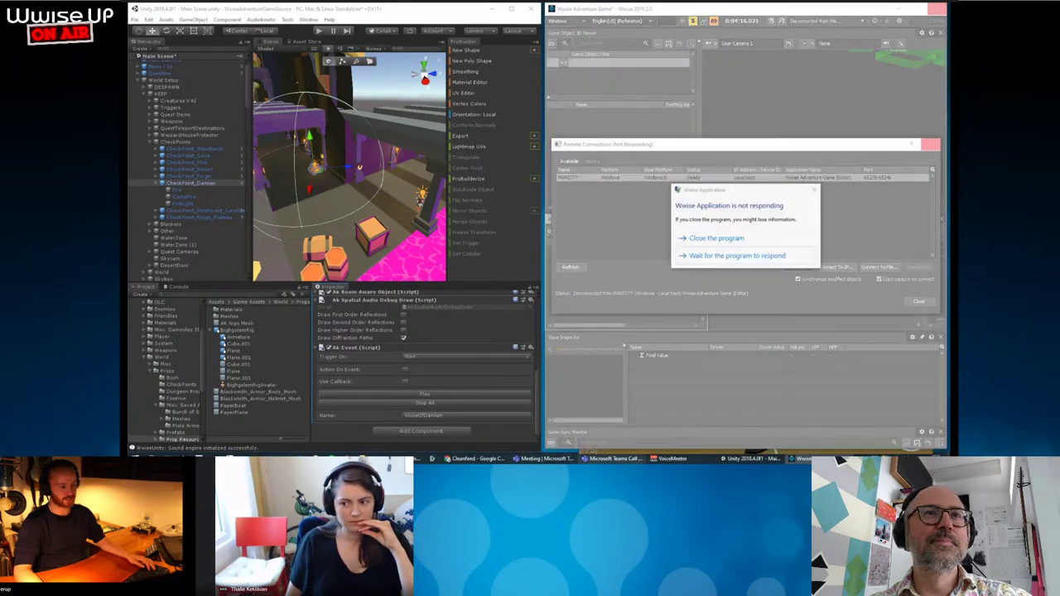
left_click(706, 235)
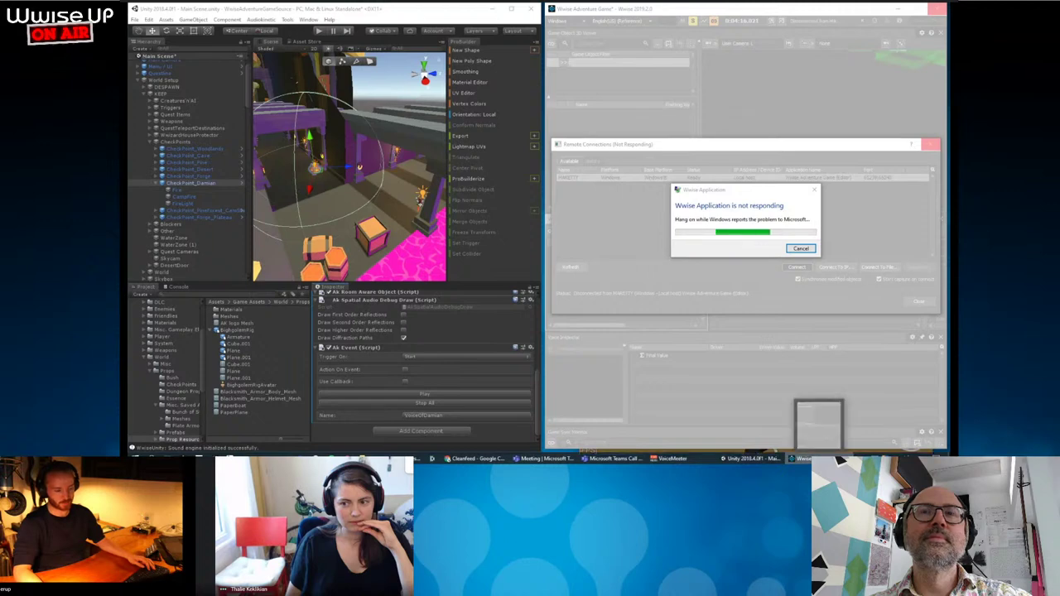
right_click(797, 458)
left_click(794, 443)
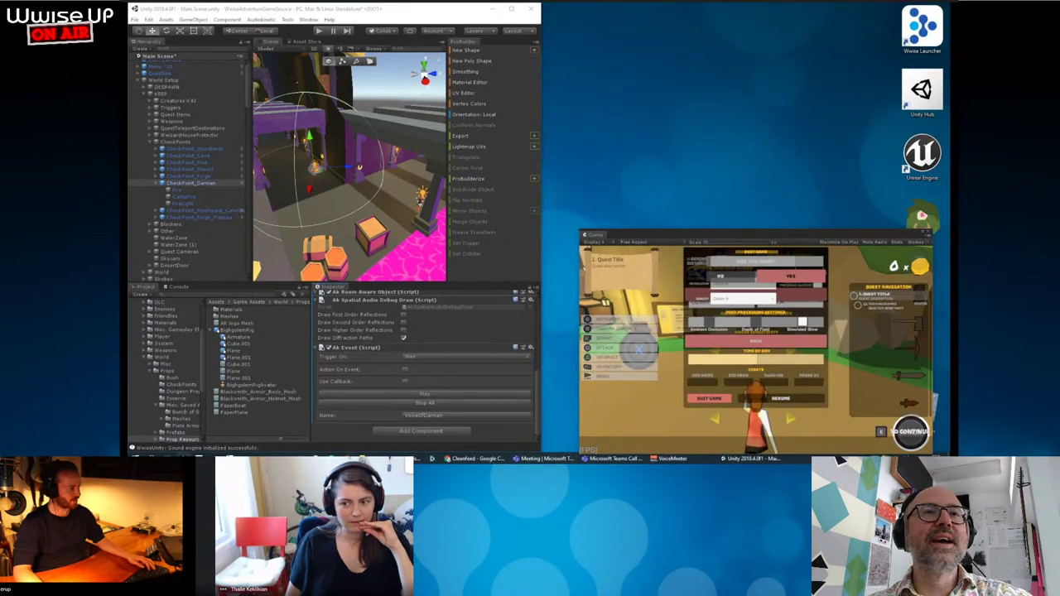
Reopen Wwise Adventure Game in Wwise from the Launcher and open the Layouts menu.
left_click(257, 457)
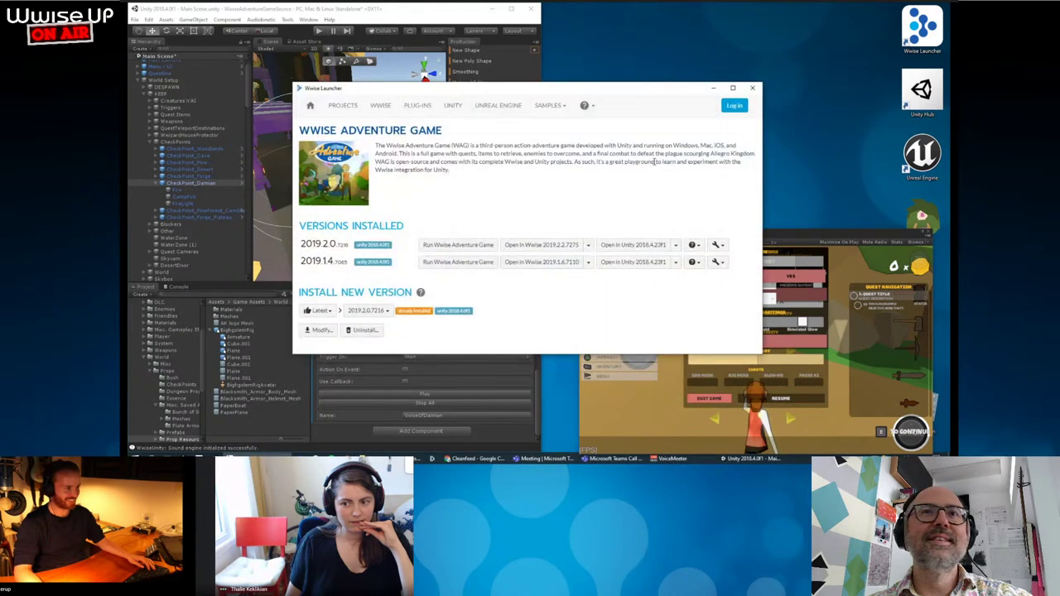
left_click(588, 245)
left_click(714, 88)
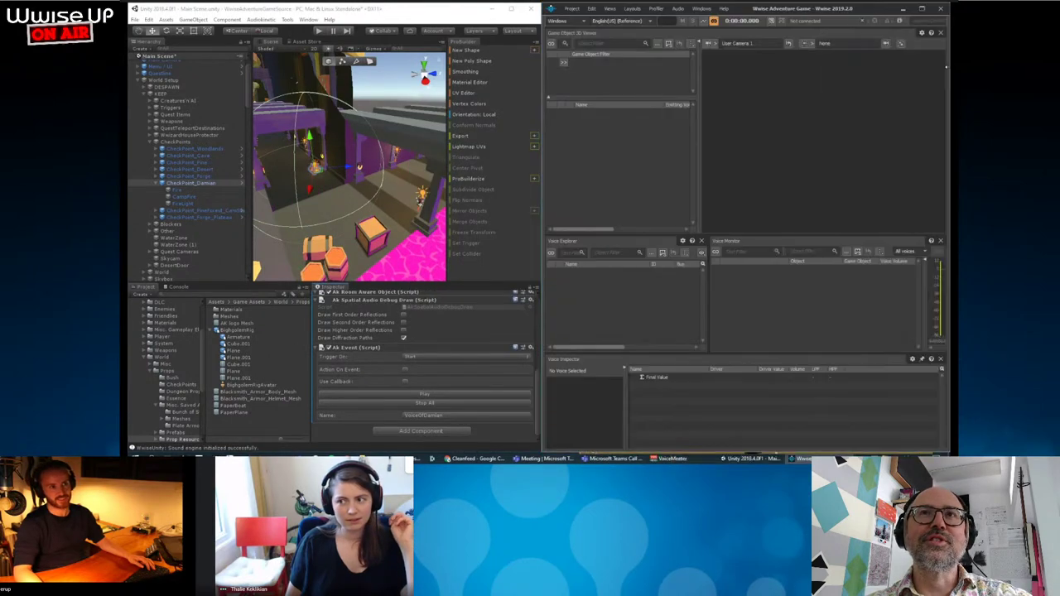
left_click(632, 8)
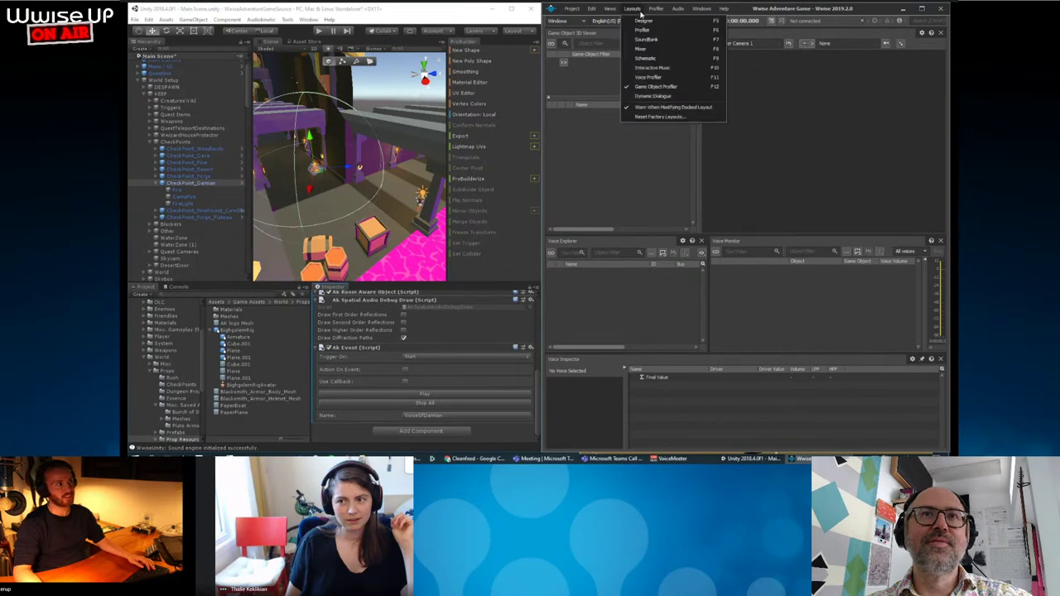
Choose the game object profiling layout and connect Wwise to the local Unity editor.
left_click(663, 87)
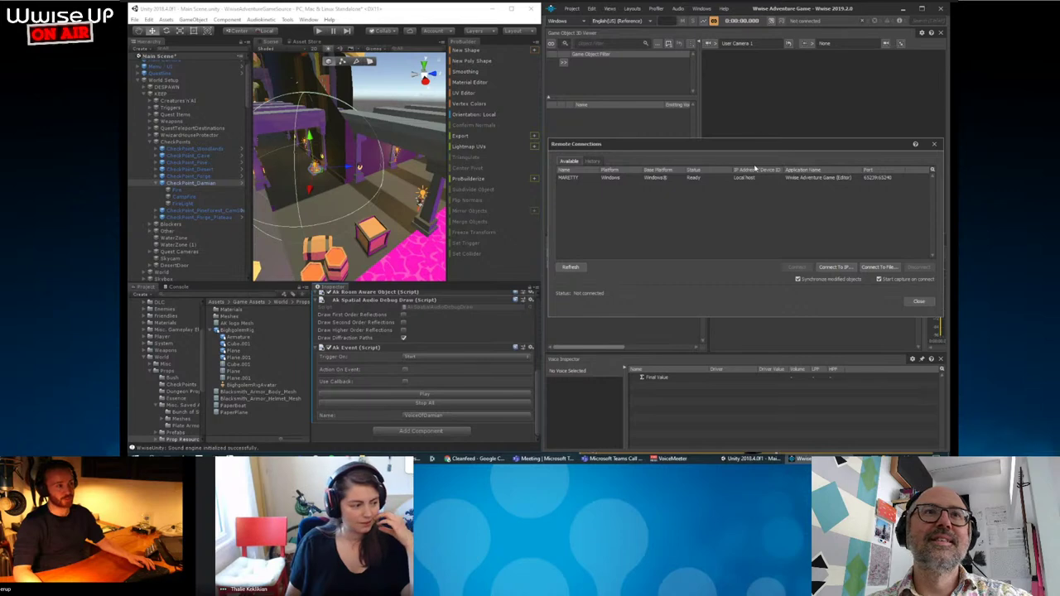
left_click(745, 178)
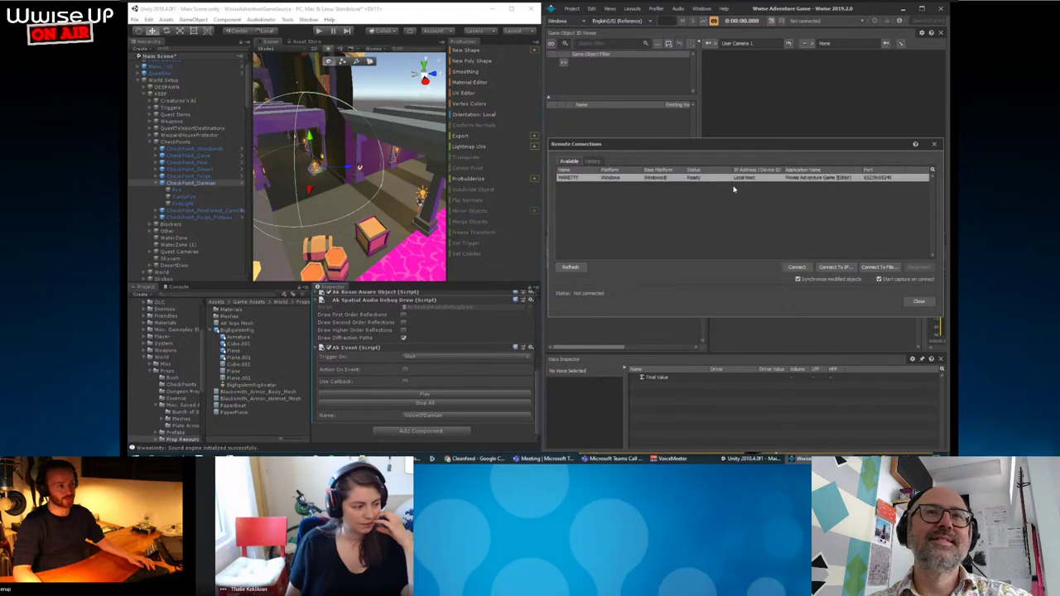
left_click(788, 269)
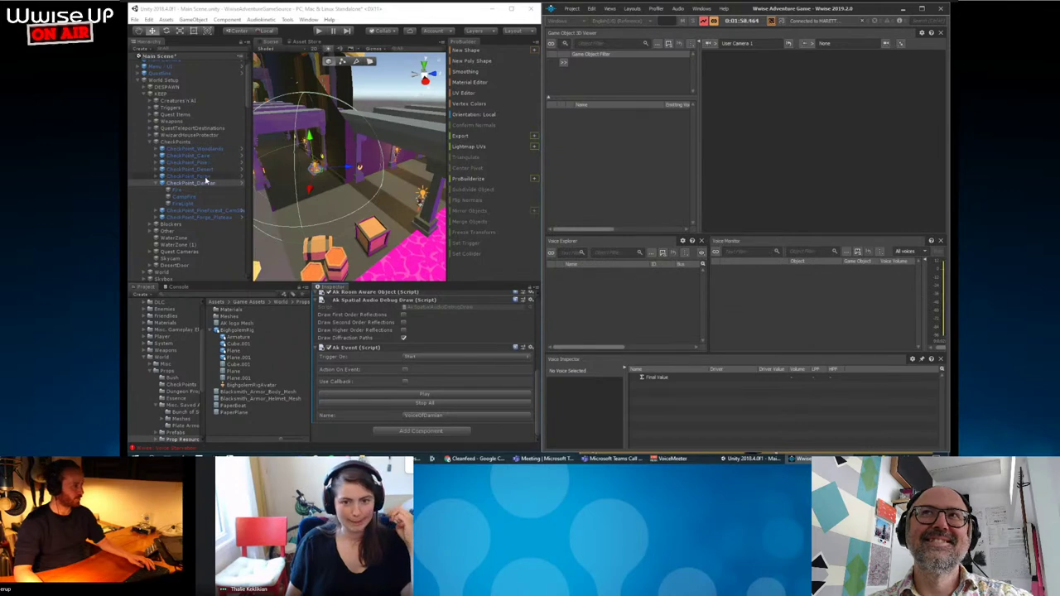
Dock the Game view beside the Console, widen it, and start play mode.
left_click(250, 152)
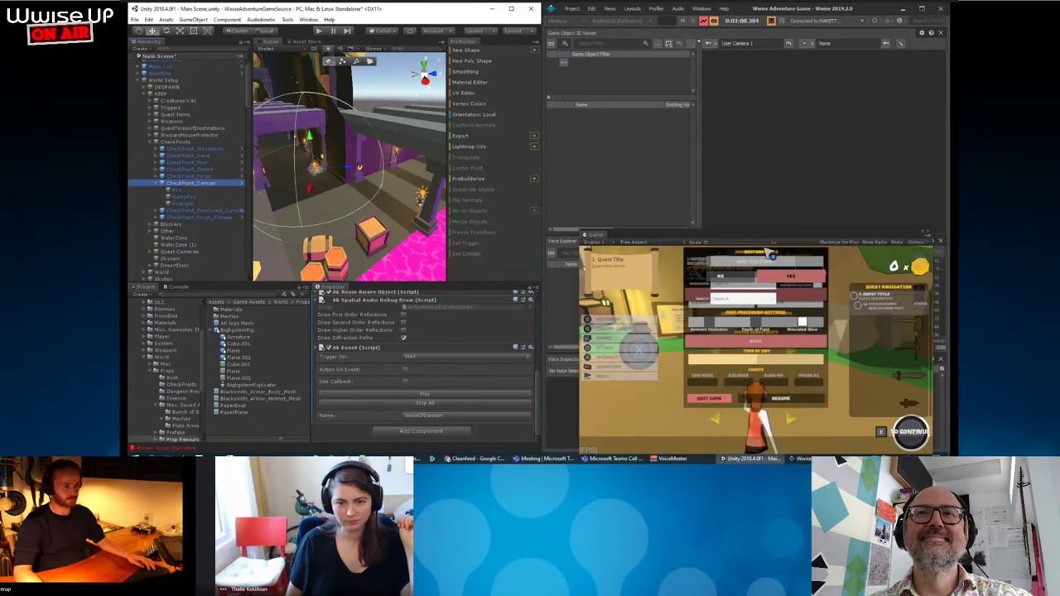
left_click_drag(770, 254, 515, 173)
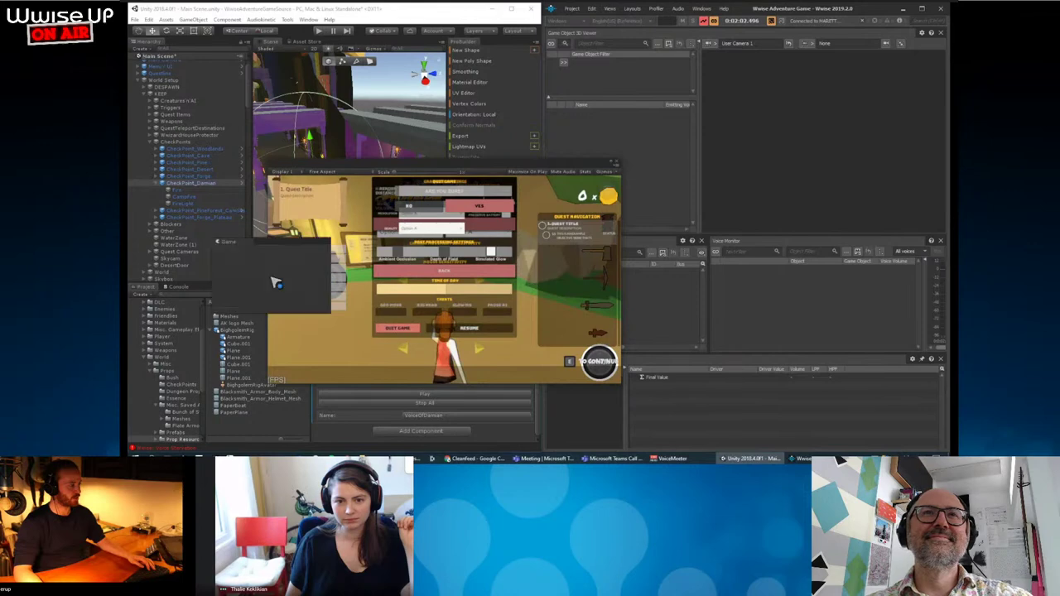
left_click_drag(308, 165, 277, 280)
left_click_drag(310, 315, 340, 315)
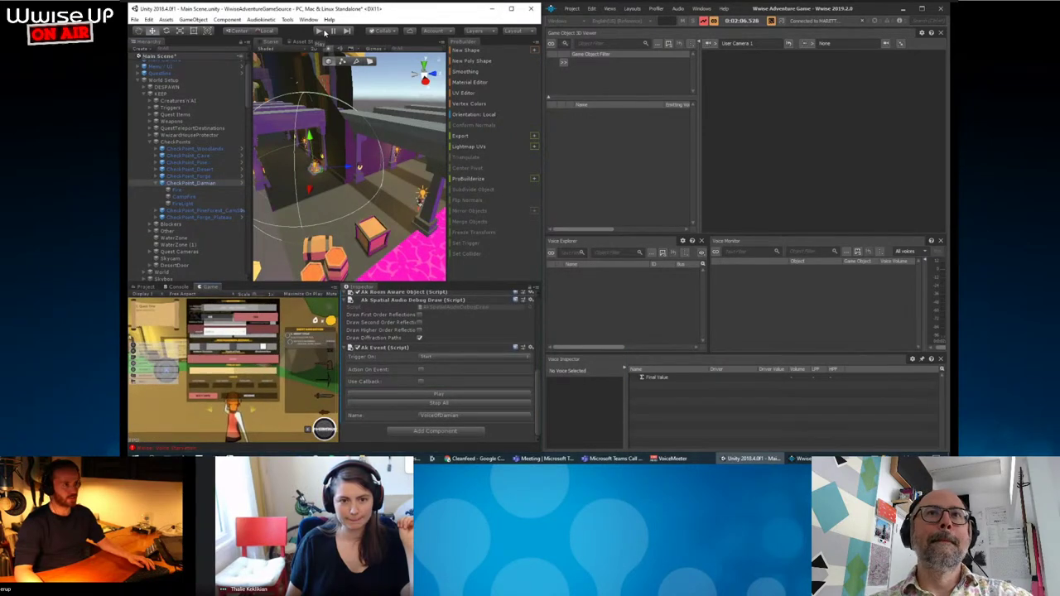
left_click(325, 30)
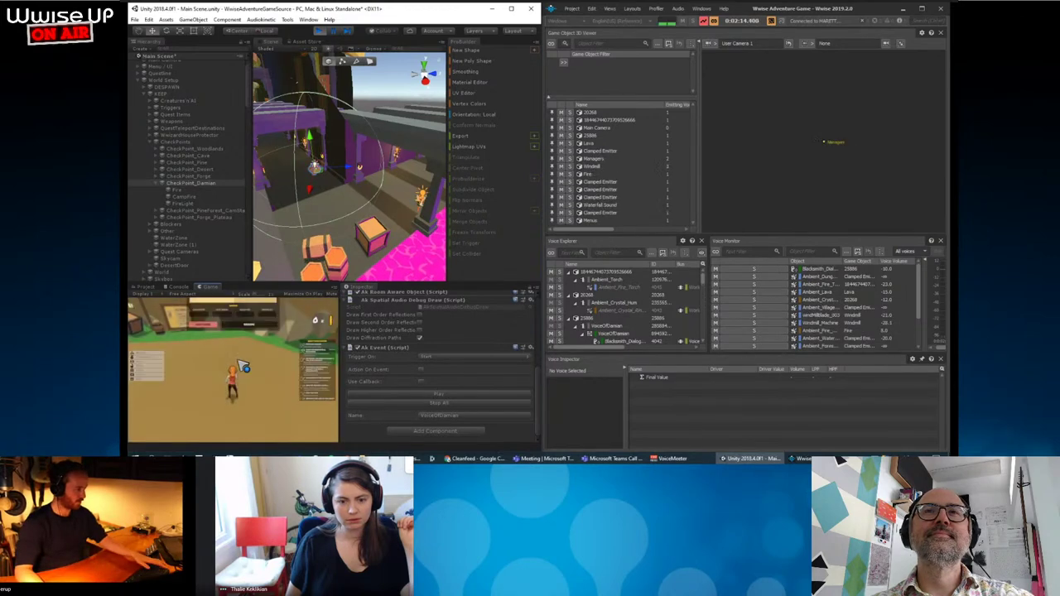
Load the game level and view VoiceOfDamian's properties in the Property Editor.
left_click(247, 334)
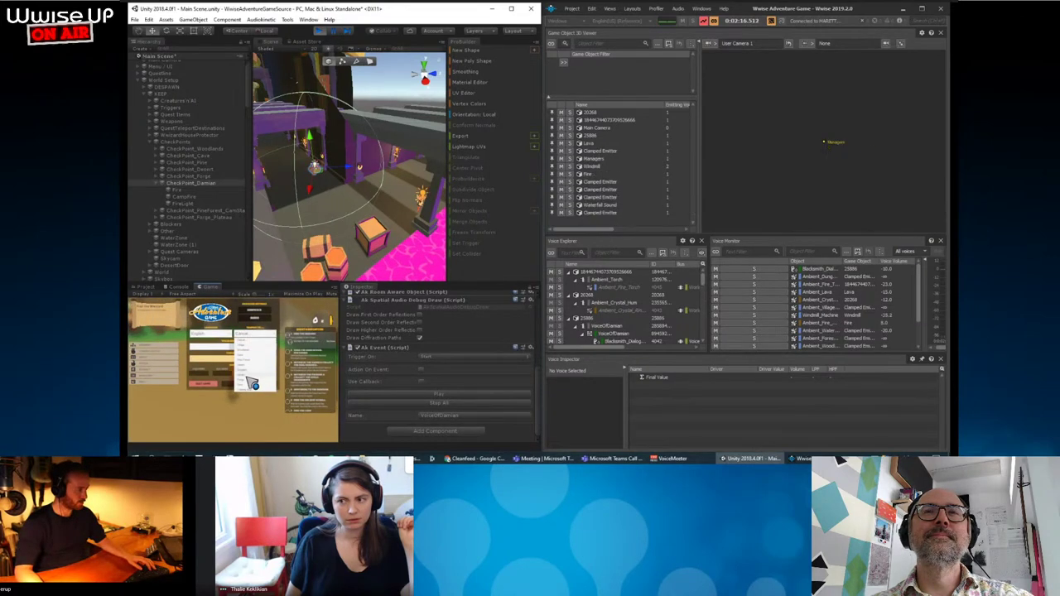
left_click(253, 387)
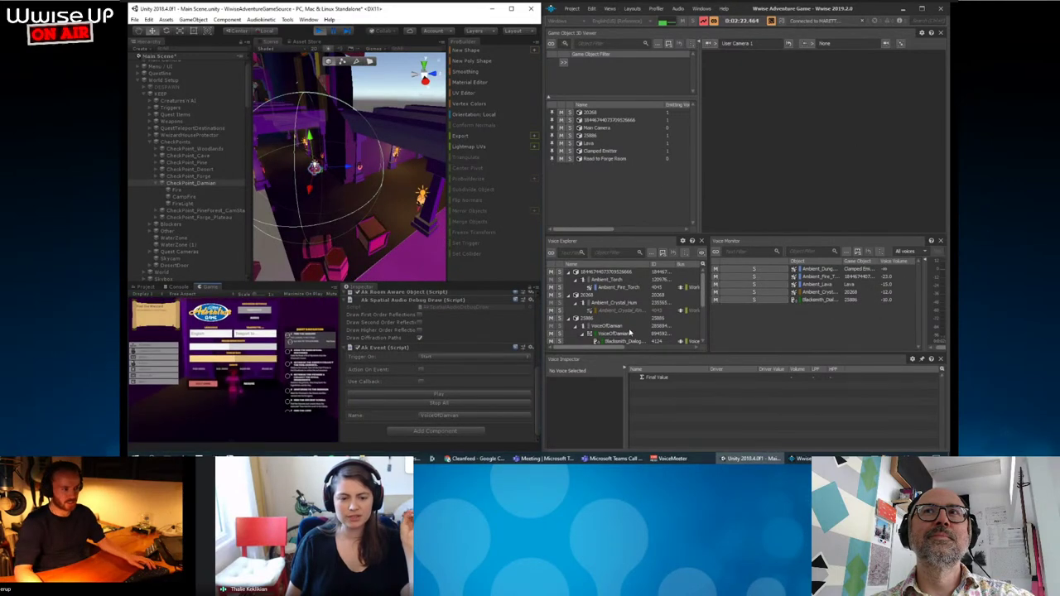
double_click(627, 335)
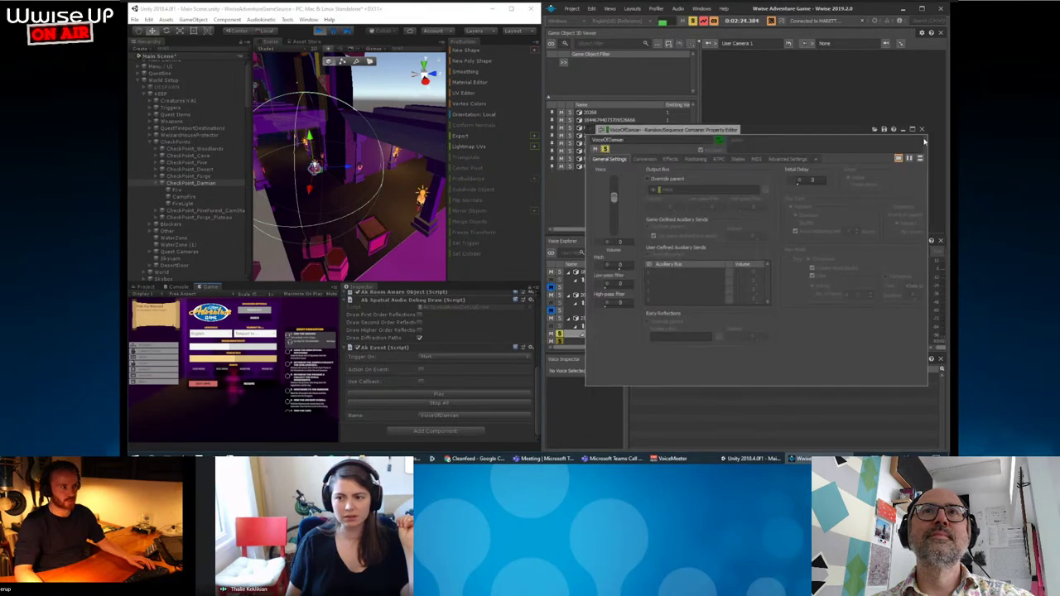
left_click(922, 130)
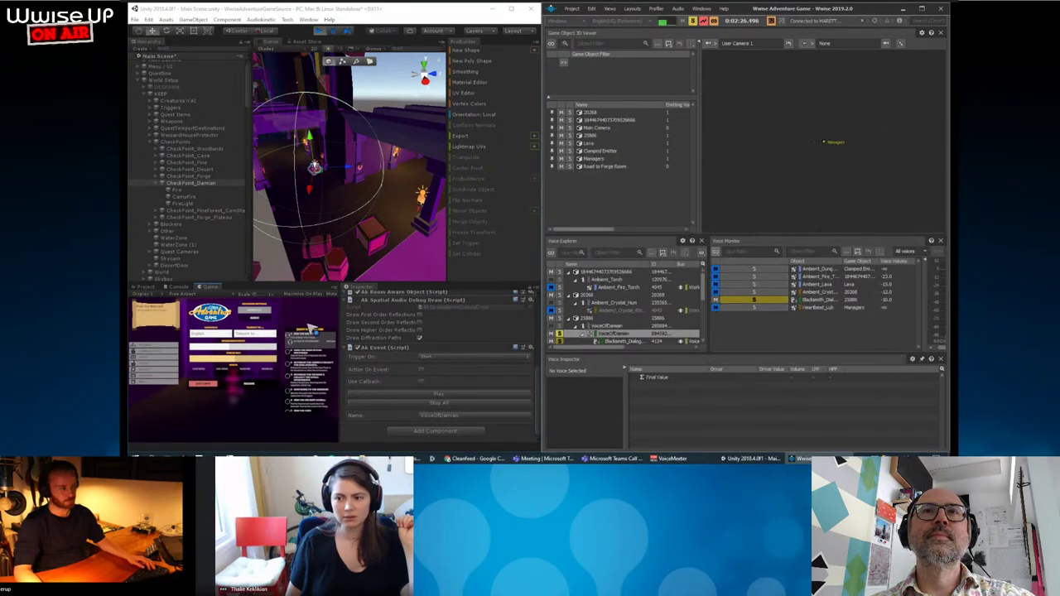
Filter all Wwise profiling views to only the VoiceOfDamian voice.
scroll(835, 145, "up", 2)
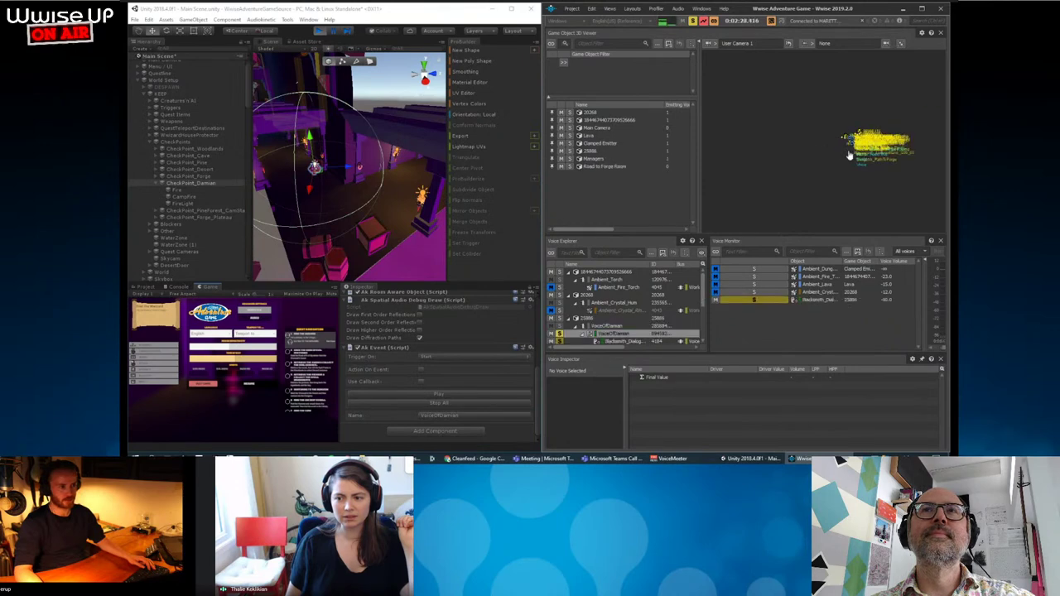
scroll(837, 157, "up", 2)
scroll(836, 165, "up", 2)
scroll(833, 174, "up", 2)
scroll(833, 173, "down", 2)
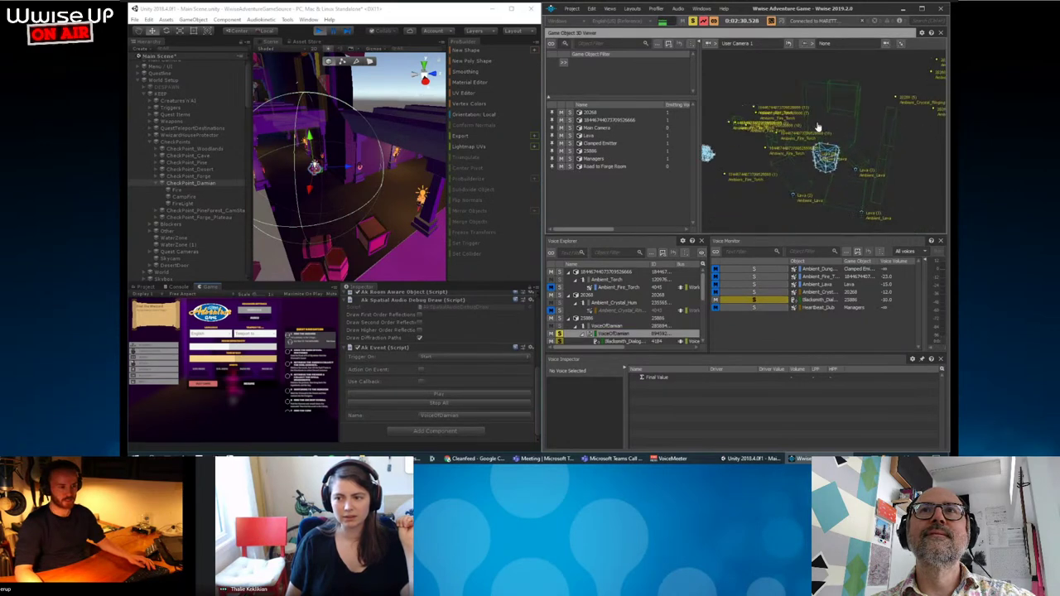
scroll(830, 169, "down", 2)
scroll(826, 165, "down", 2)
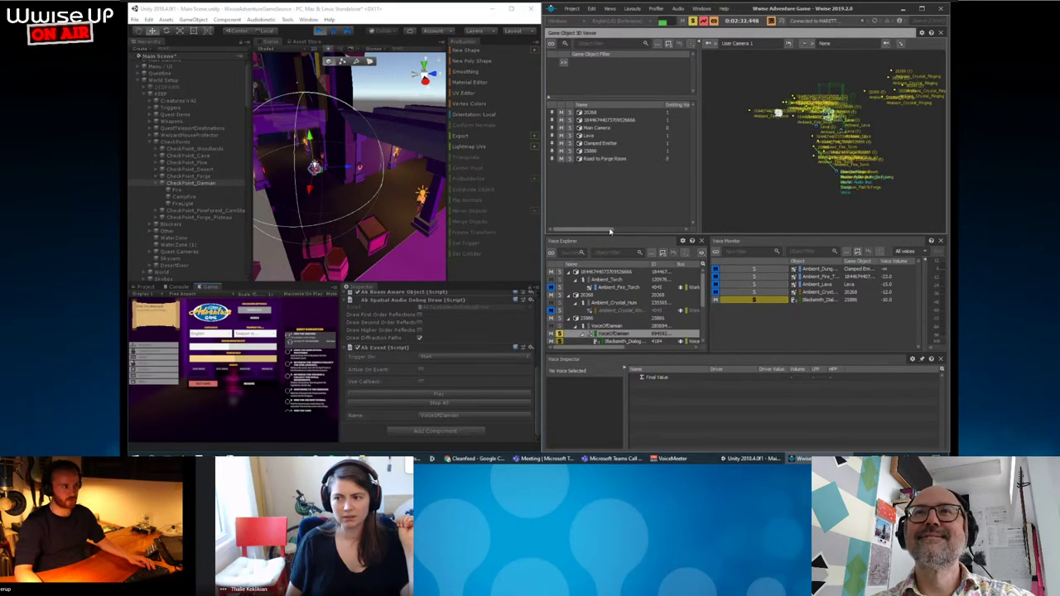
left_click(579, 252)
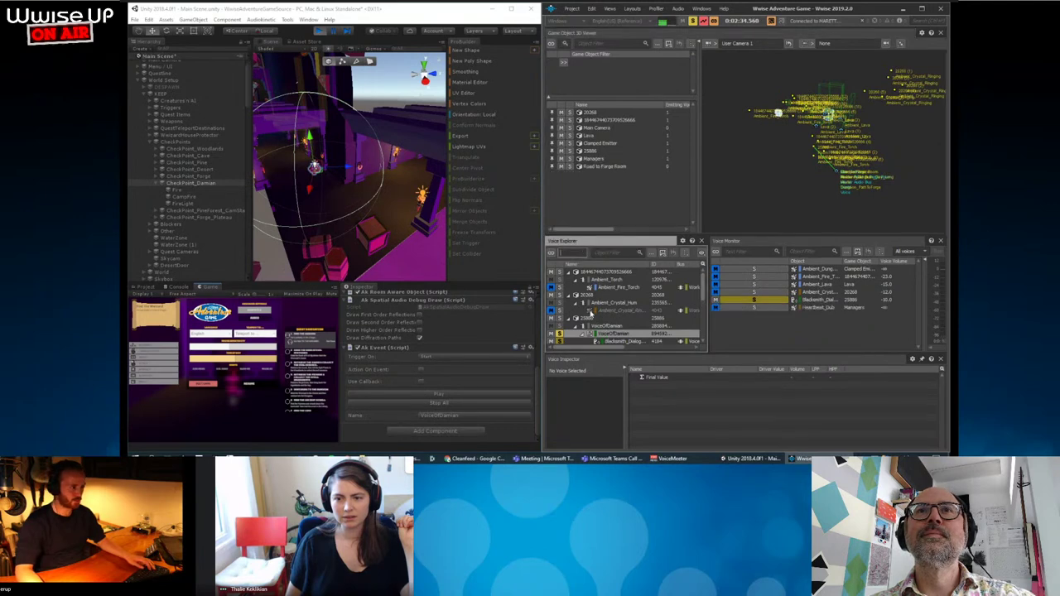
right_click(605, 337)
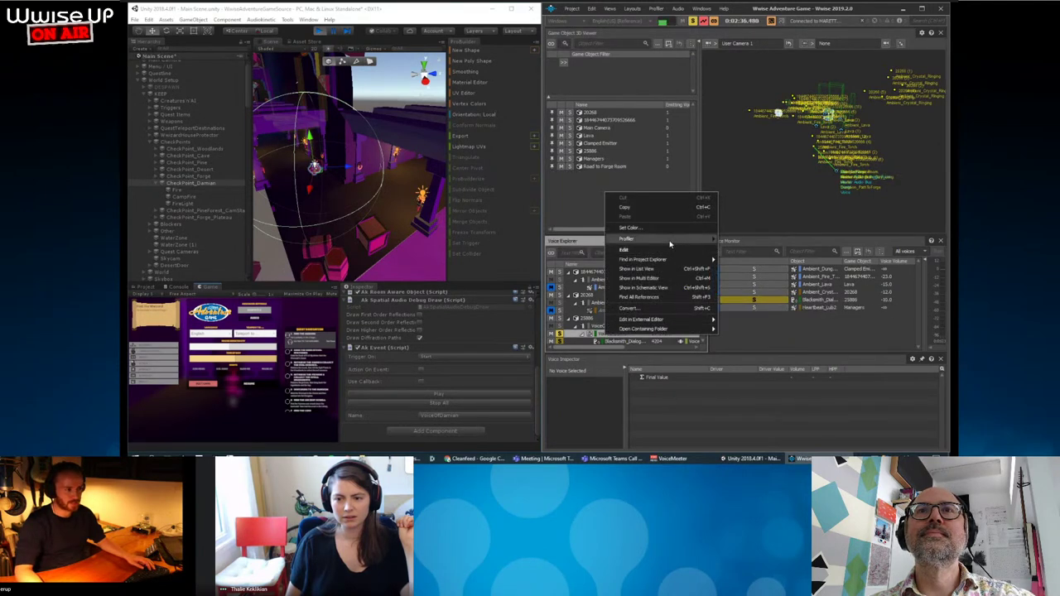
mouse_move(688, 238)
left_click(775, 240)
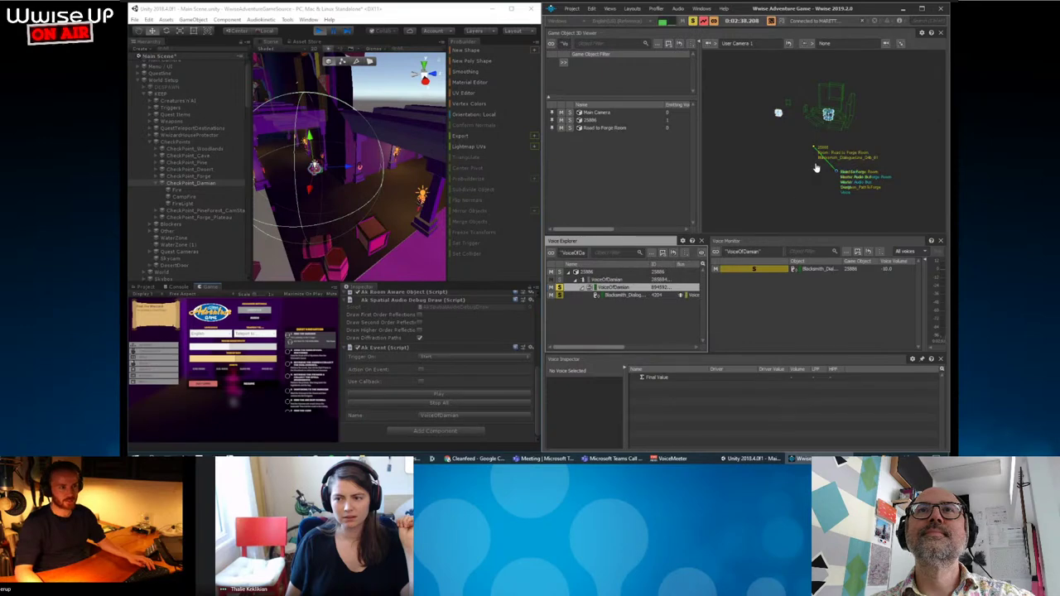
Orbit the 3D viewer and walk the character forward into the corridor.
left_click_drag(815, 169, 859, 183)
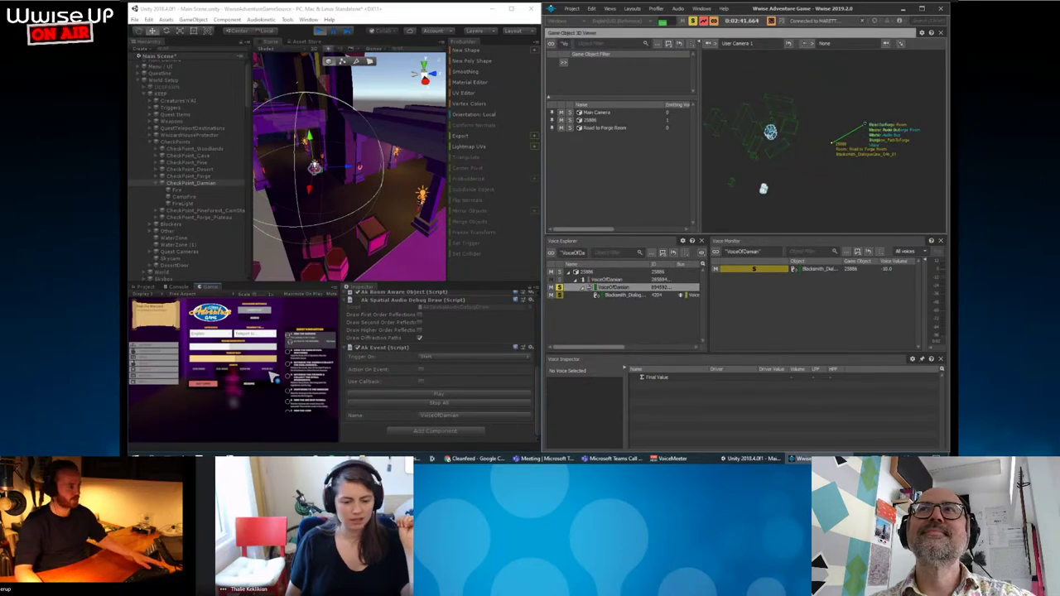
key("Escape")
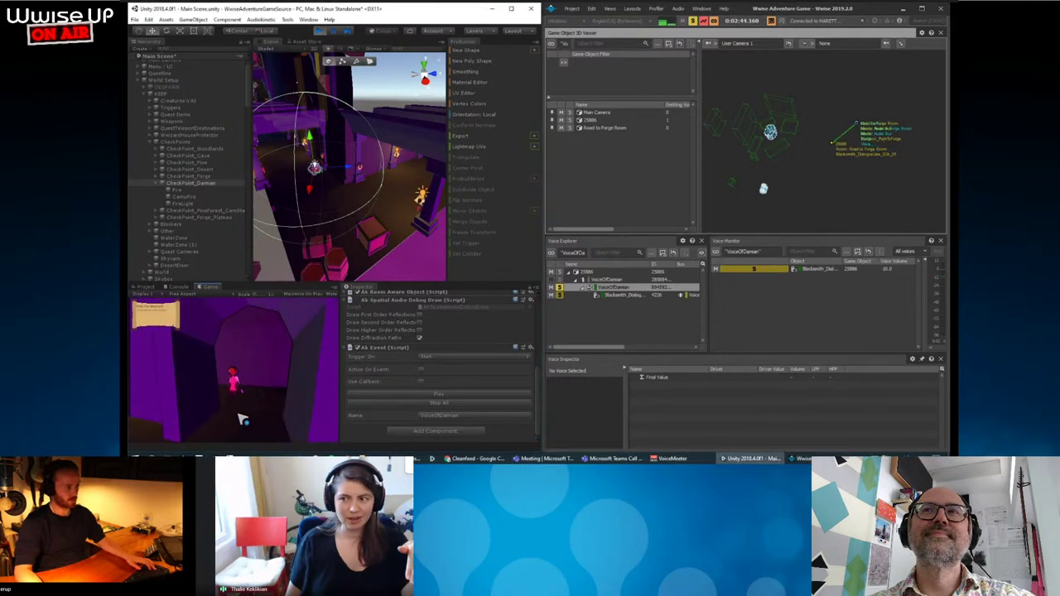
key("w")
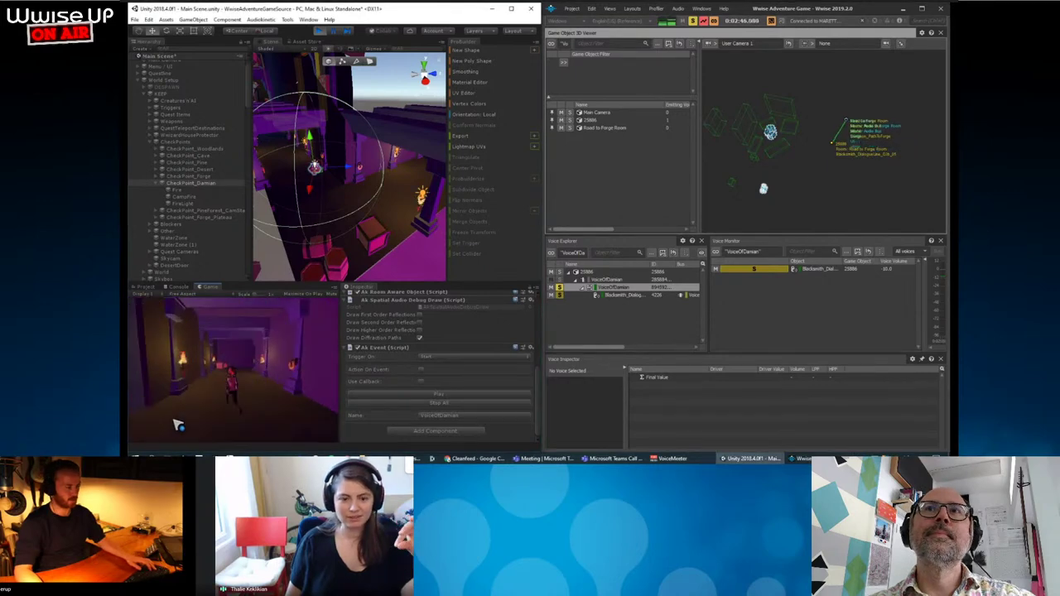
key("w")
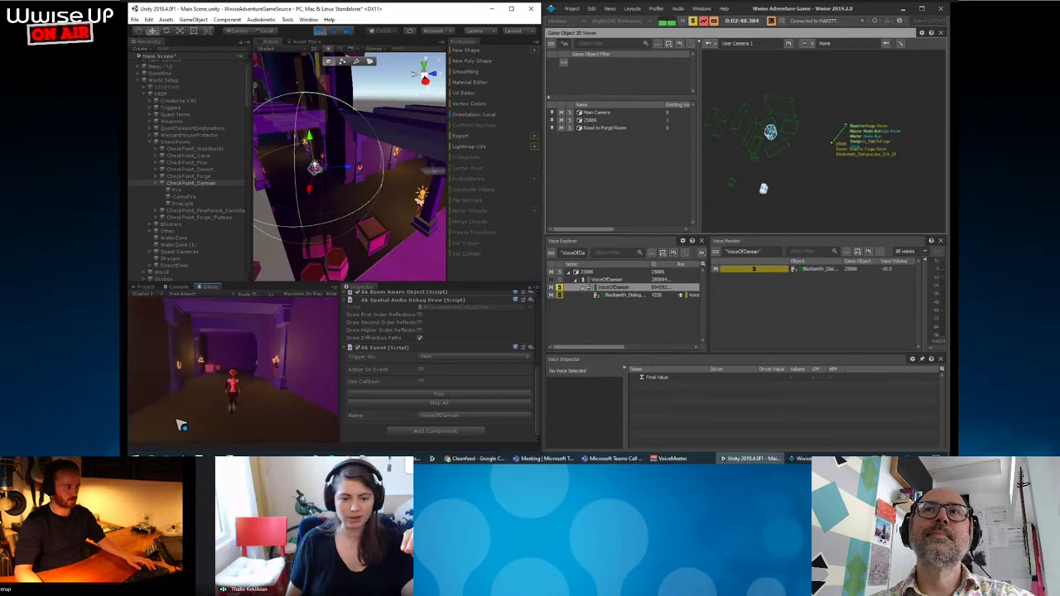
key("Escape")
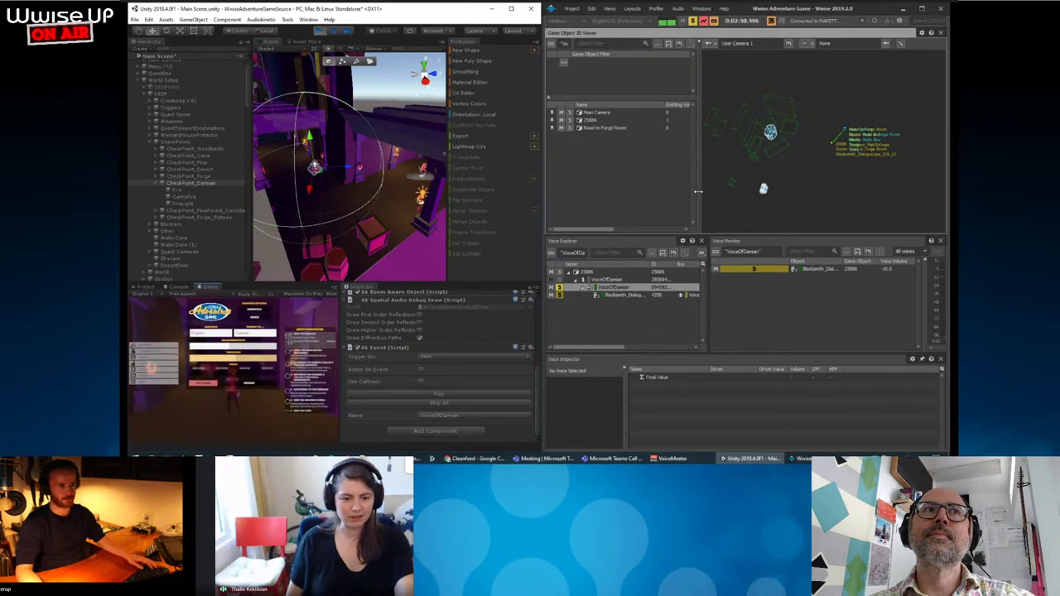
Walk down the torch-lit corridor while watching sound paths, then stop the game.
left_click_drag(873, 156, 843, 188)
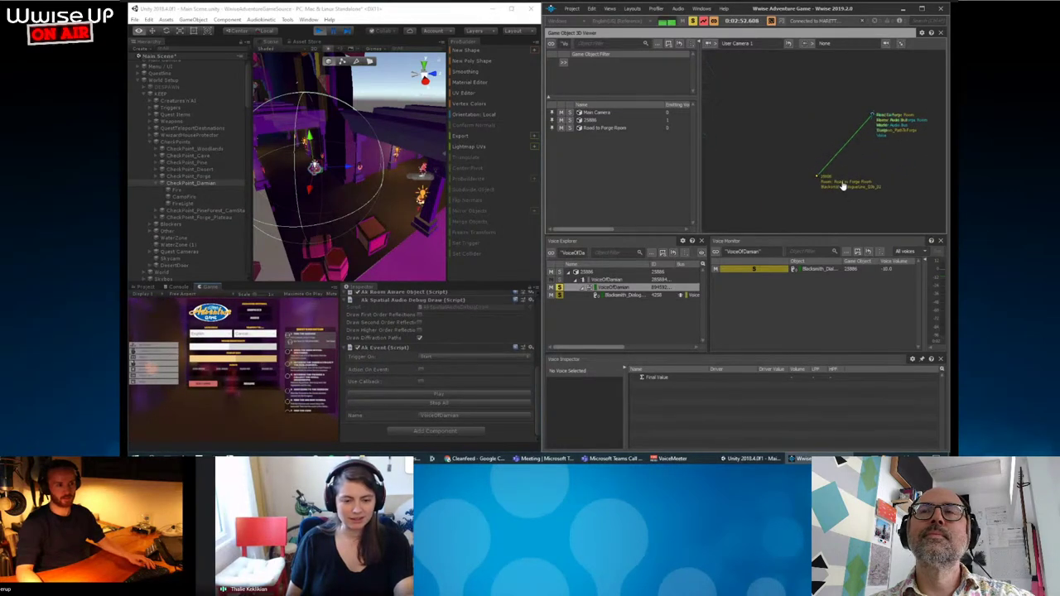
left_click(269, 424)
key("Escape")
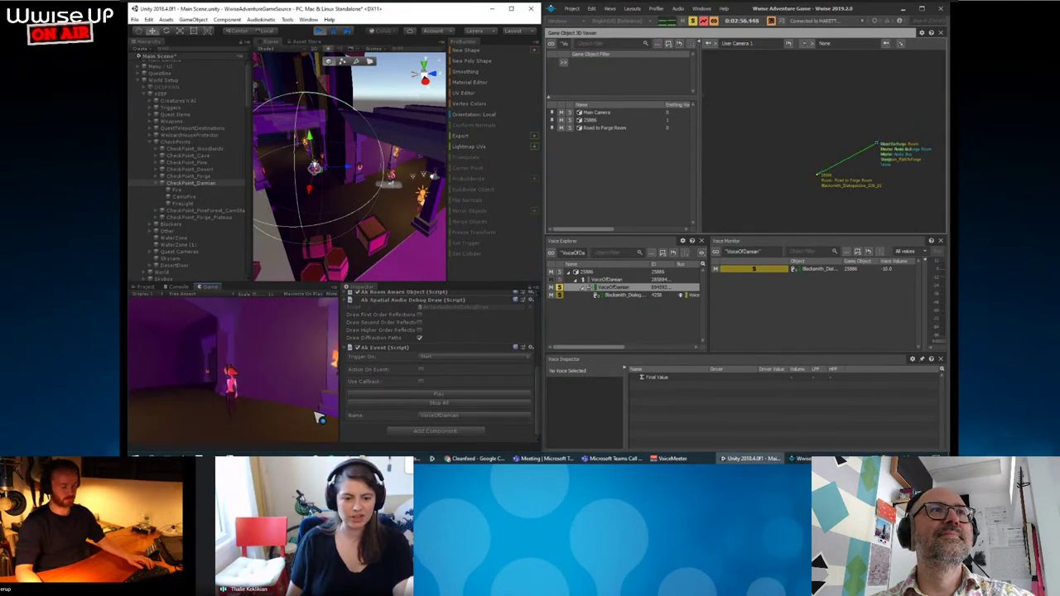
key("w")
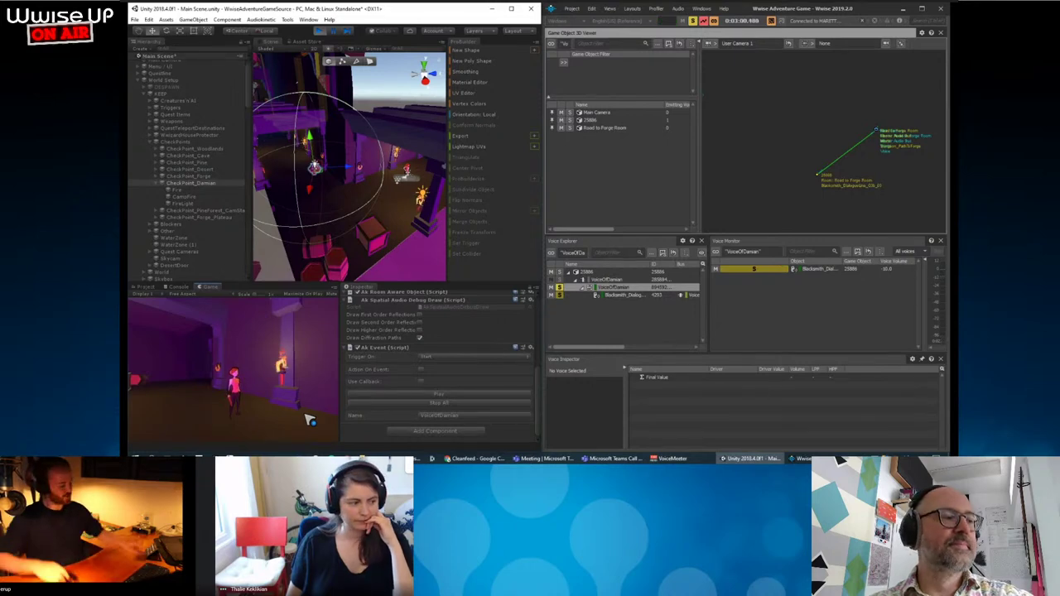
key("w")
key("w")
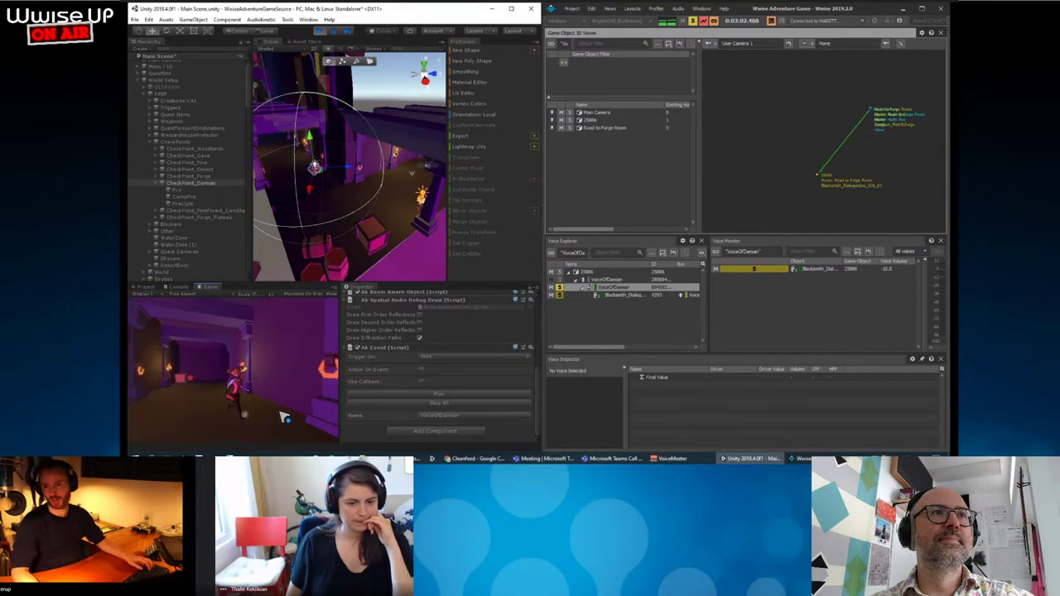
key("w")
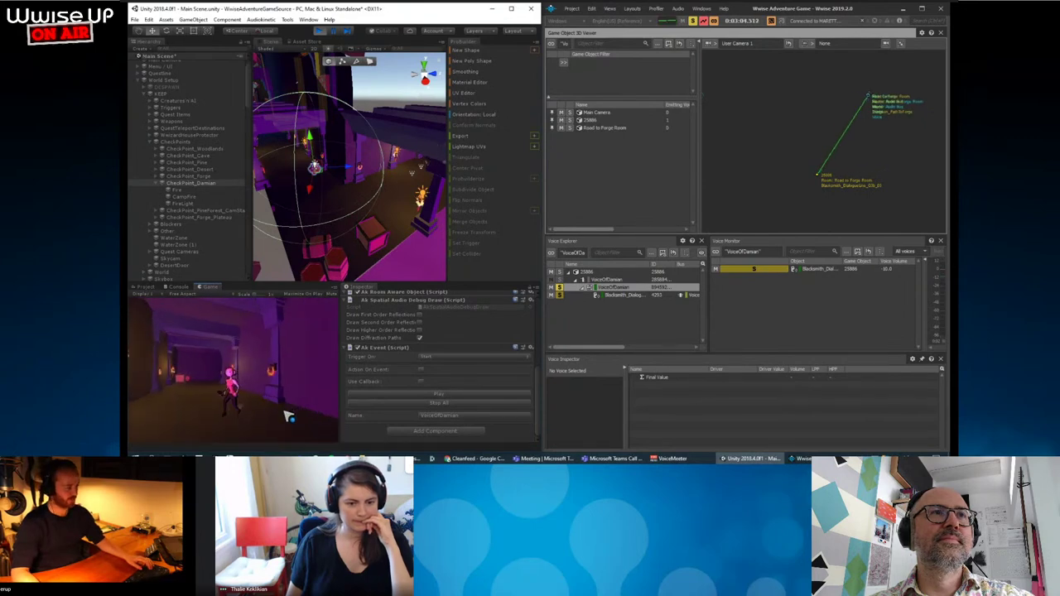
key("ctrl+p")
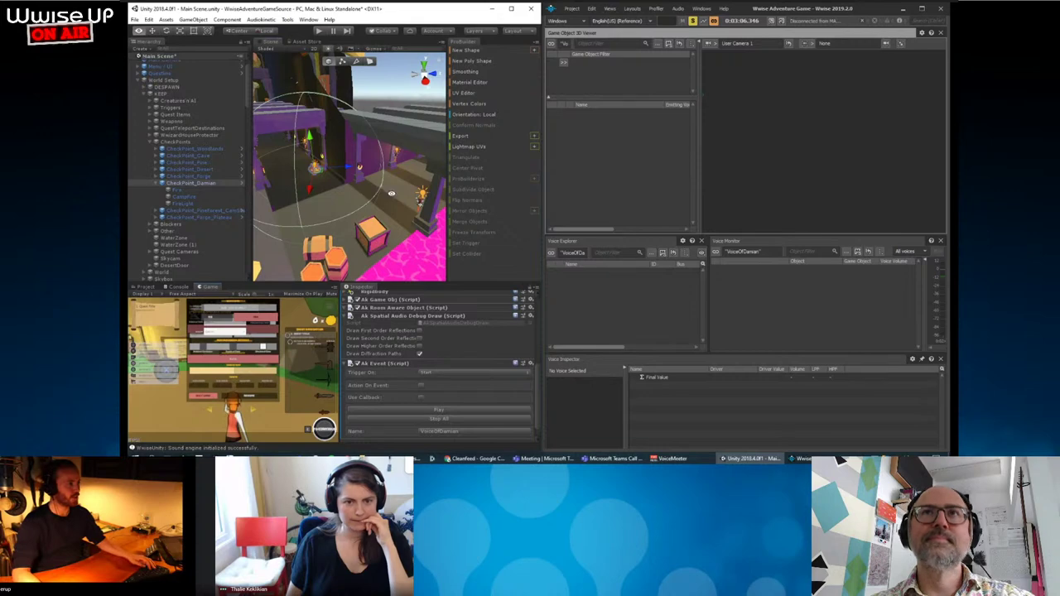
Select and frame the ForgeEntrance room mesh in the Scene view.
left_click_drag(391, 194, 365, 197, "alt")
left_click(365, 198)
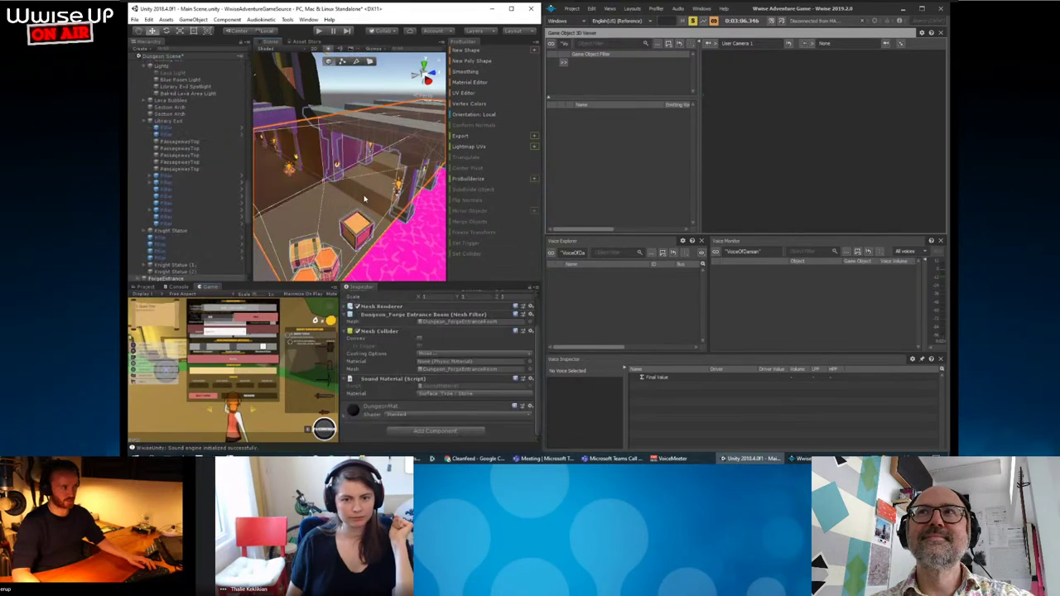
key("f")
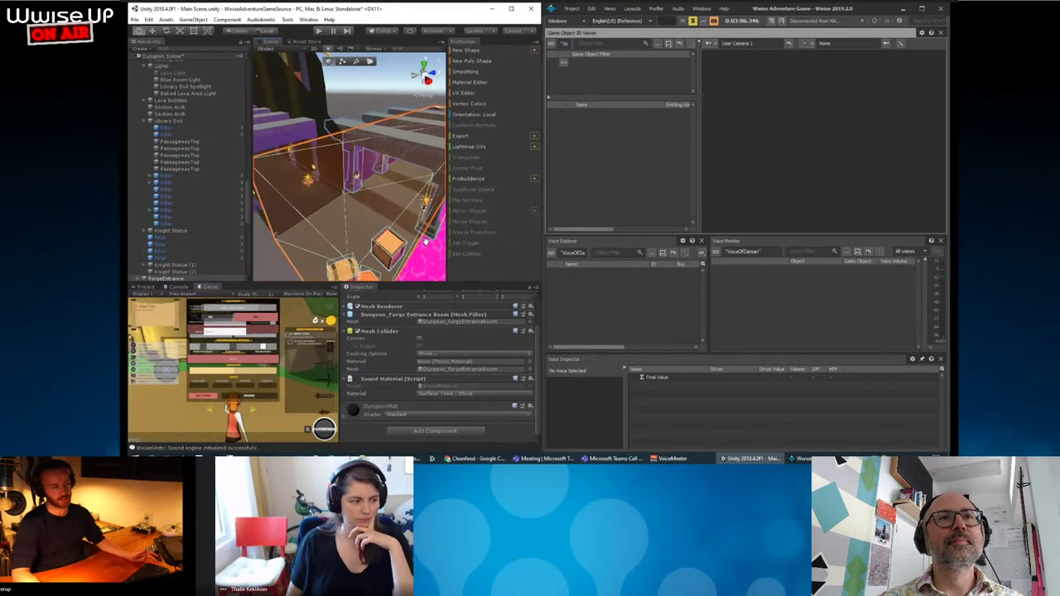
left_click(355, 151)
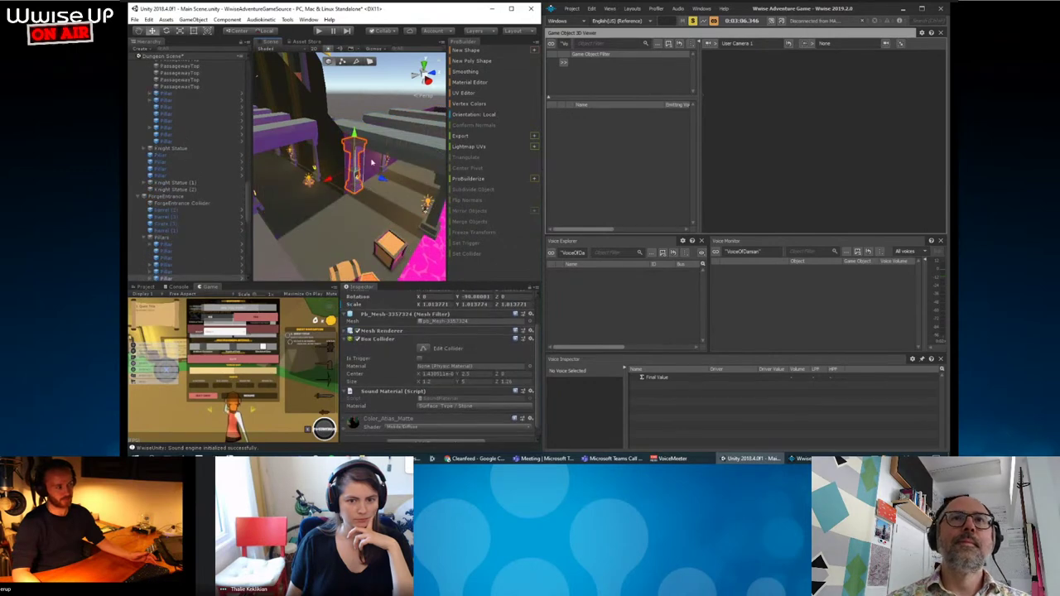
left_click(358, 216)
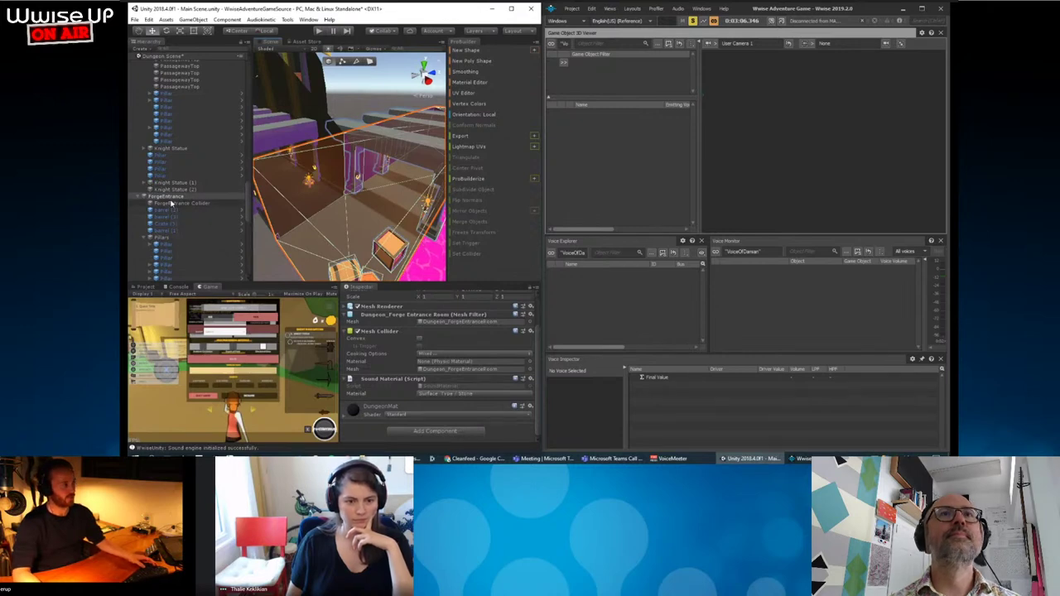
Add an AkSurfaceReflector with Enable Diffraction ticked, then reconnect Wwise to the editor.
left_click(449, 432)
type("aksurf")
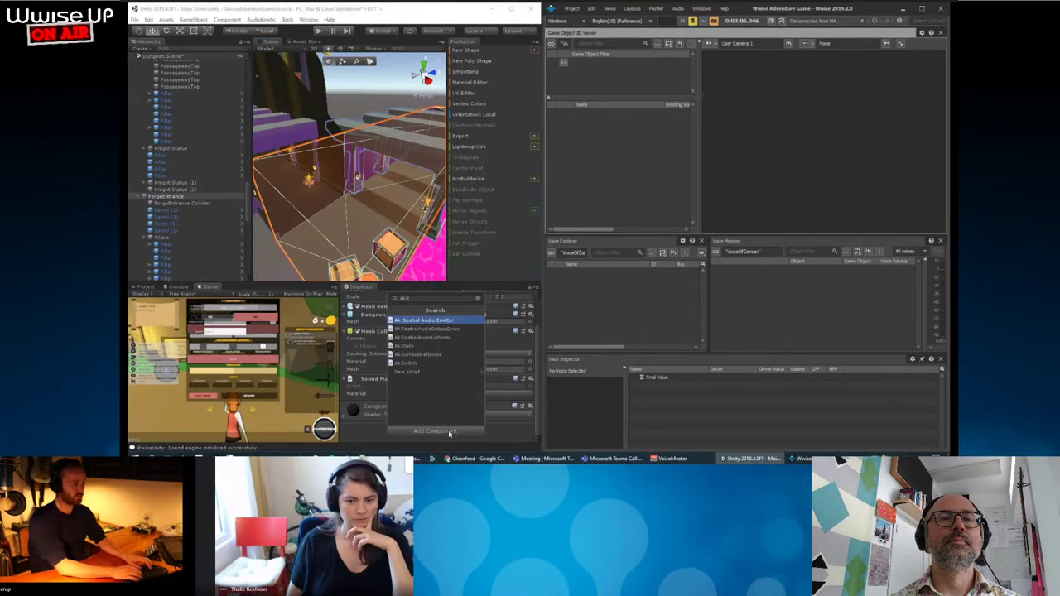
key("Return")
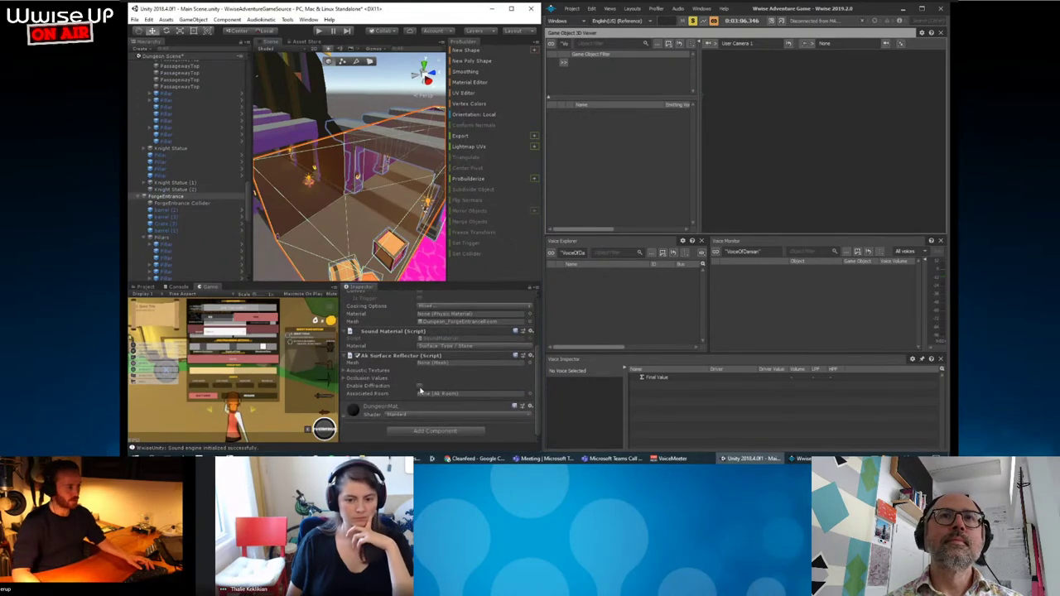
left_click(419, 387)
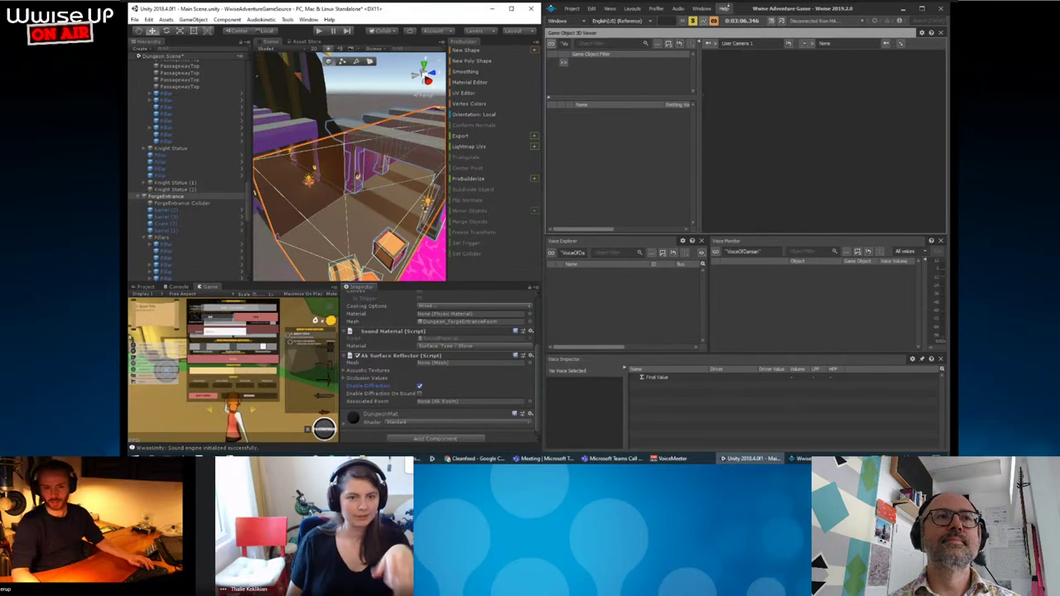
left_click(772, 21)
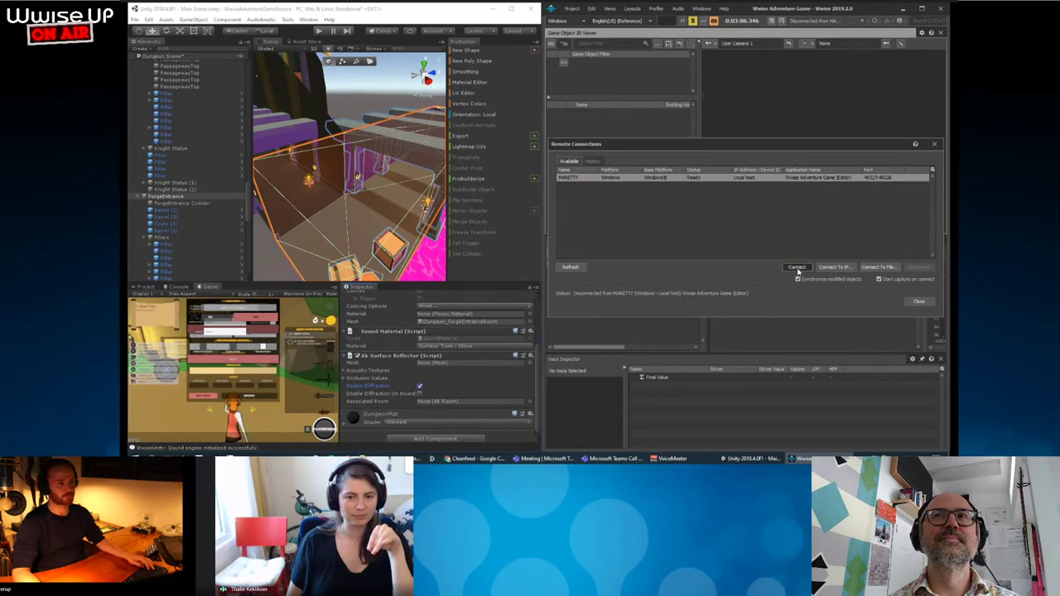
left_click(797, 267)
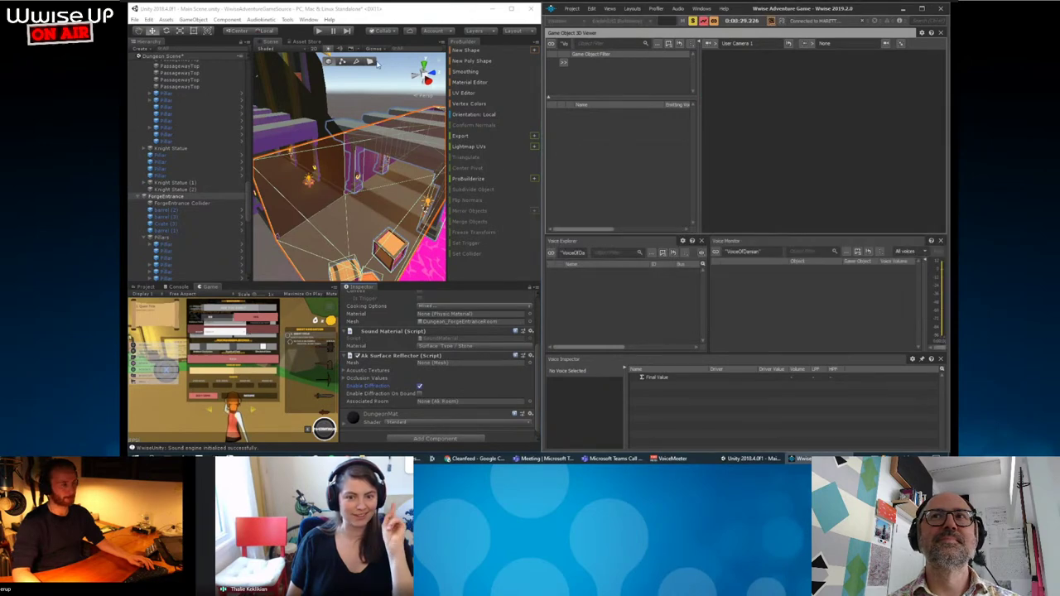
Start the game and teleport the character to the purple room from the pause menu's location list.
left_click(321, 34)
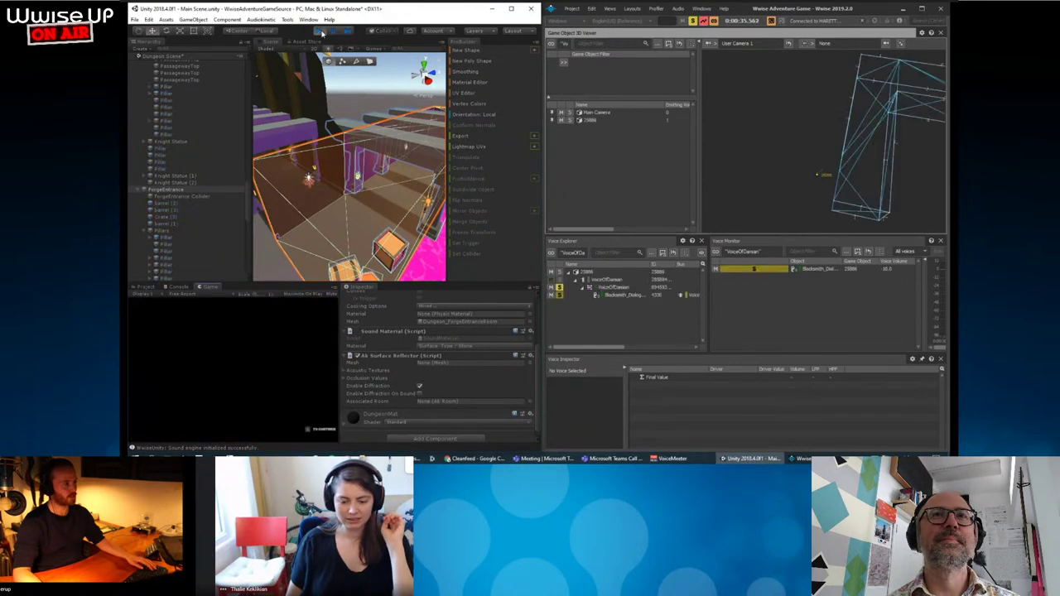
key("Escape")
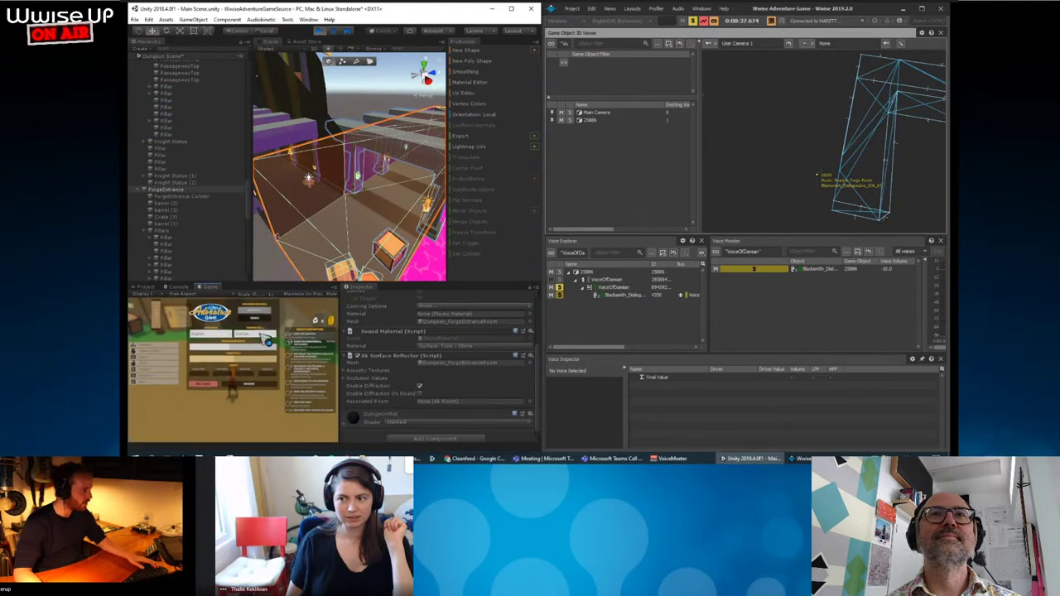
left_click(255, 338)
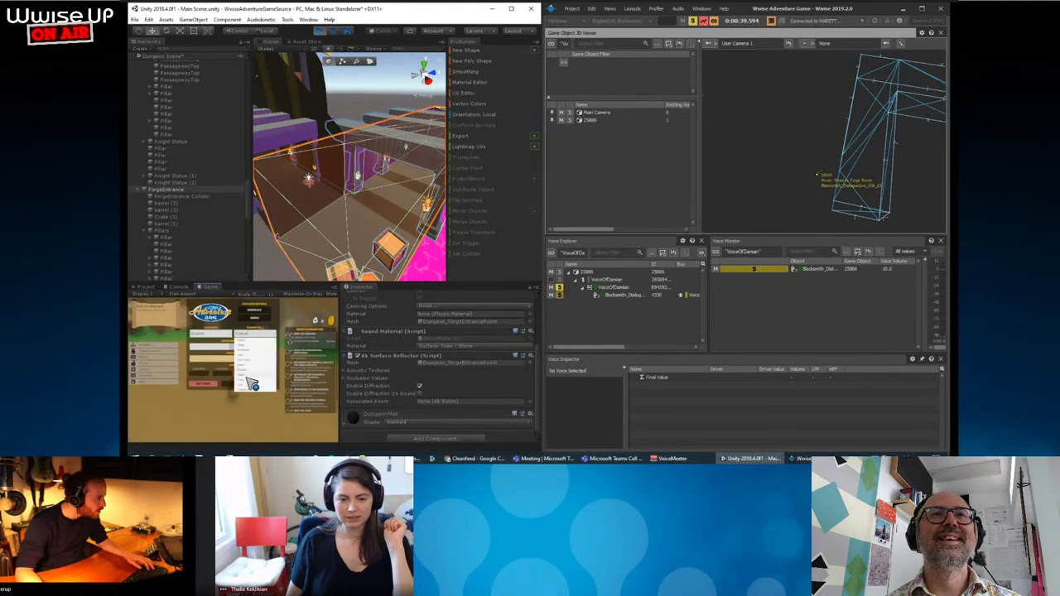
left_click(253, 387)
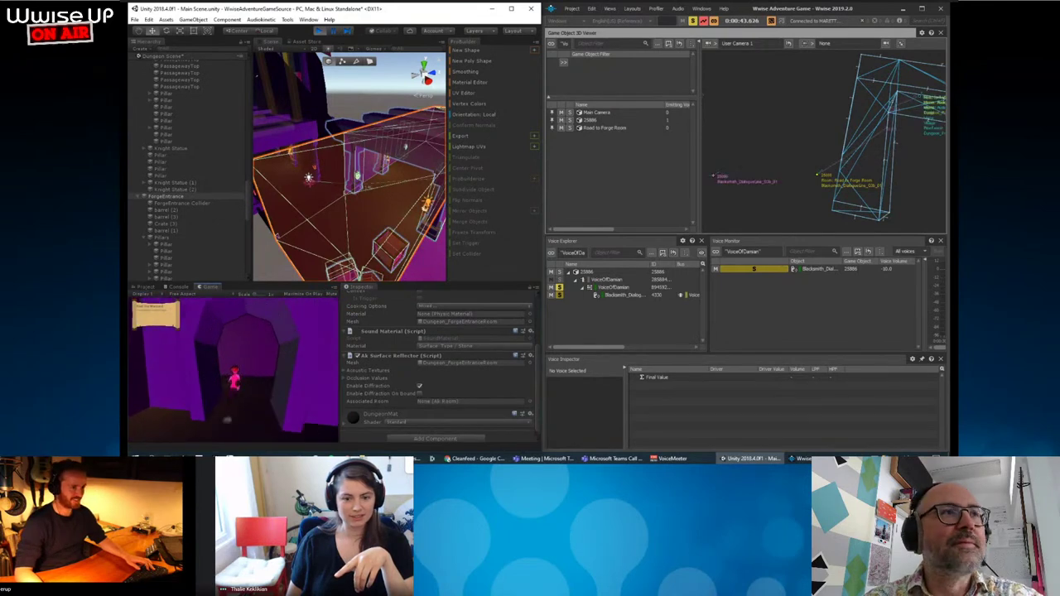
key("Escape")
Orbit the 3D viewer around the room wireframe while walking the character toward the long corridor.
mouse_move(899, 190)
left_mouse_down()
mouse_move(817, 202)
mouse_move(861, 205)
mouse_move(804, 165)
mouse_move(879, 133)
mouse_move(865, 144)
left_mouse_up()
scroll(804, 135, "up", 5)
scroll(819, 140, "down", 5)
left_click(232, 420)
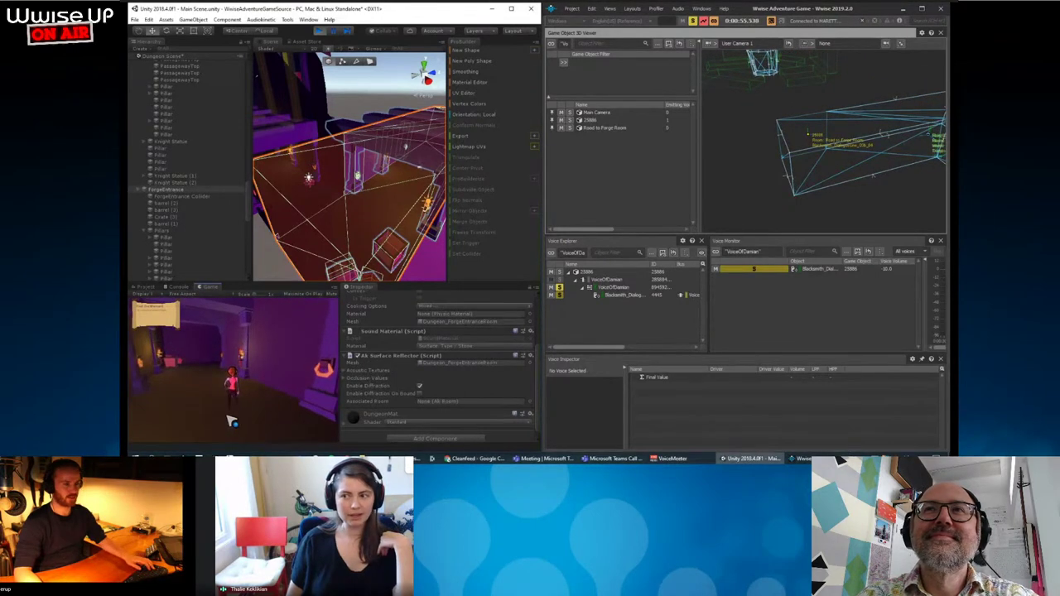
key("w")
key("Escape")
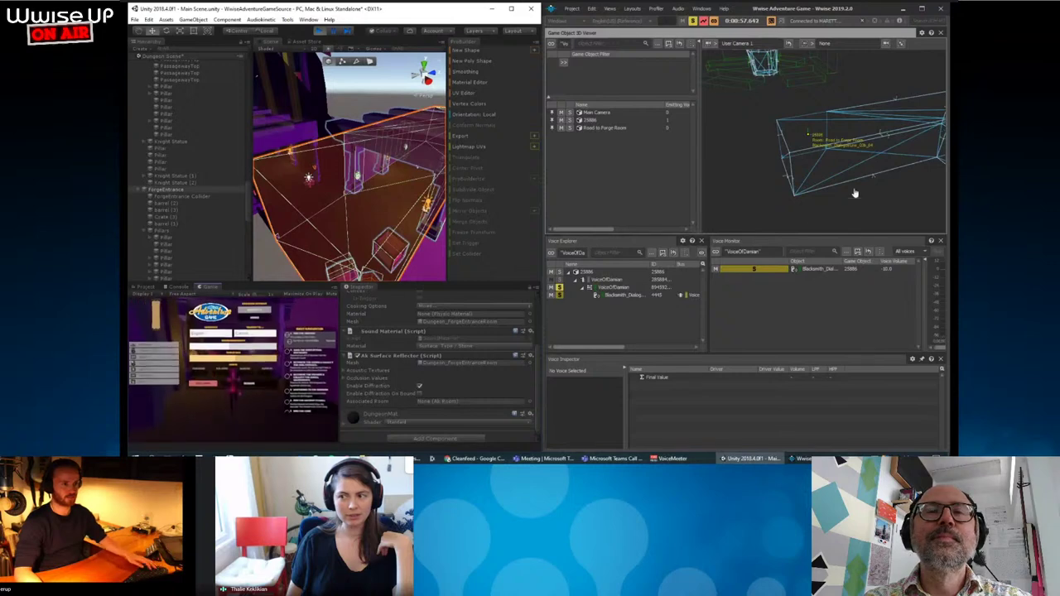
left_click_drag(852, 172, 806, 212)
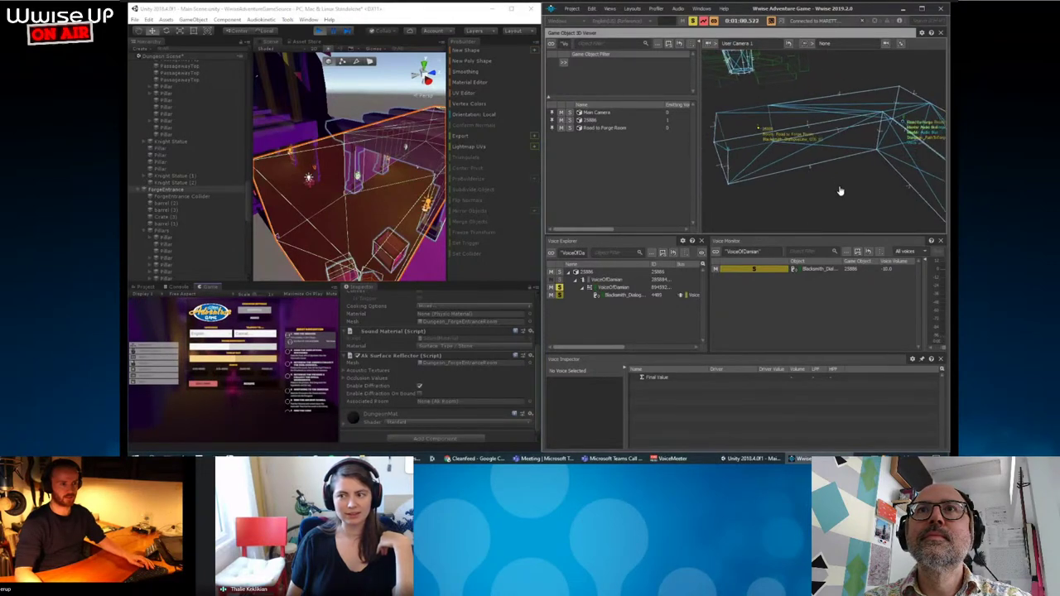
left_click(262, 416)
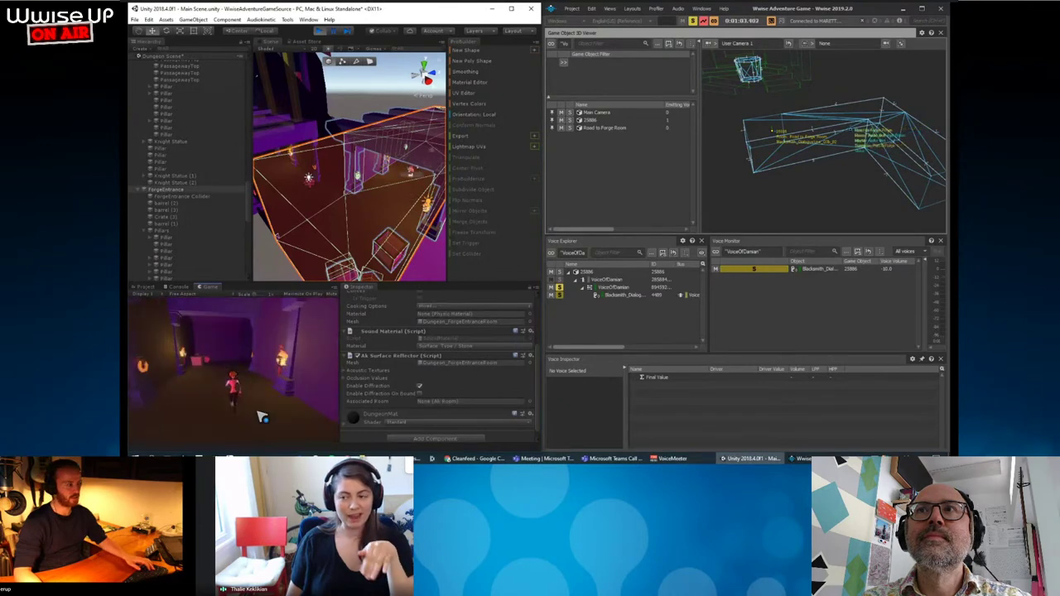
key("w")
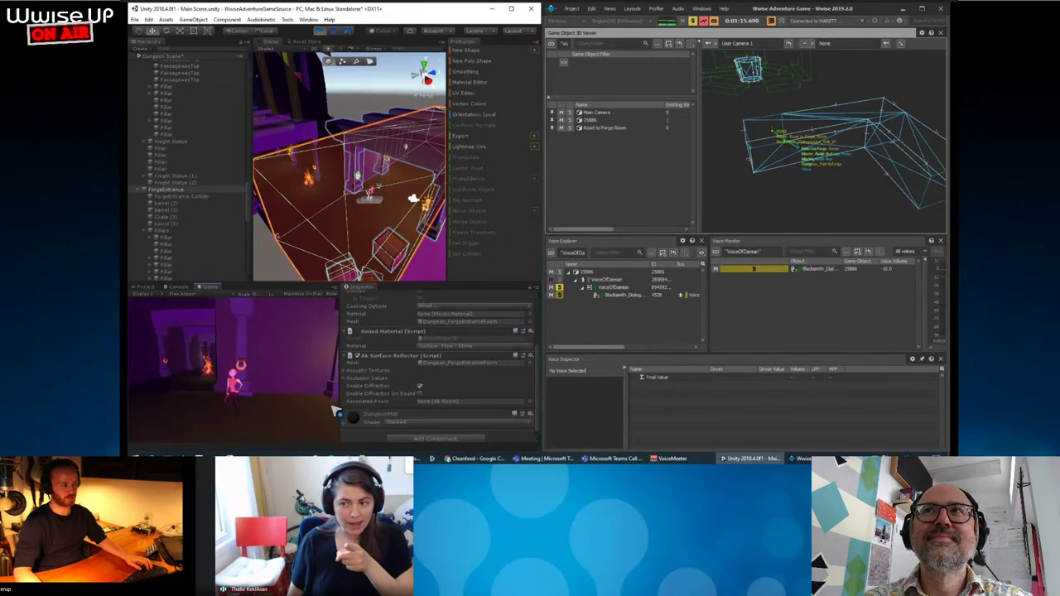
key("Escape")
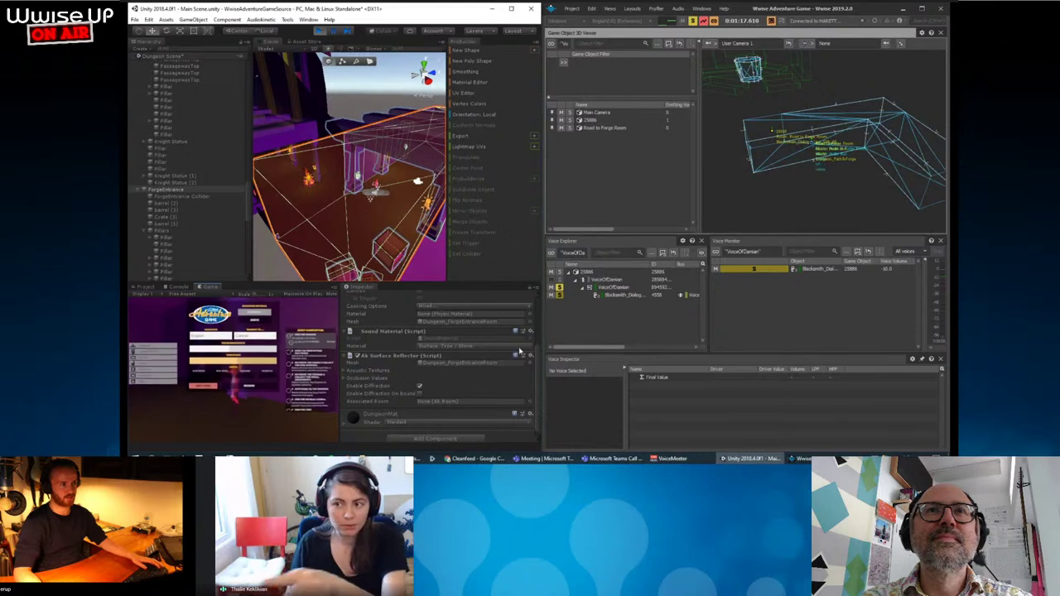
Zoom in and out on the room wireframe in the Wwise 3D viewer, then open its display settings.
left_click(769, 140)
scroll(769, 141, "up", 3)
scroll(769, 141, "up", 3)
scroll(808, 160, "up", 2)
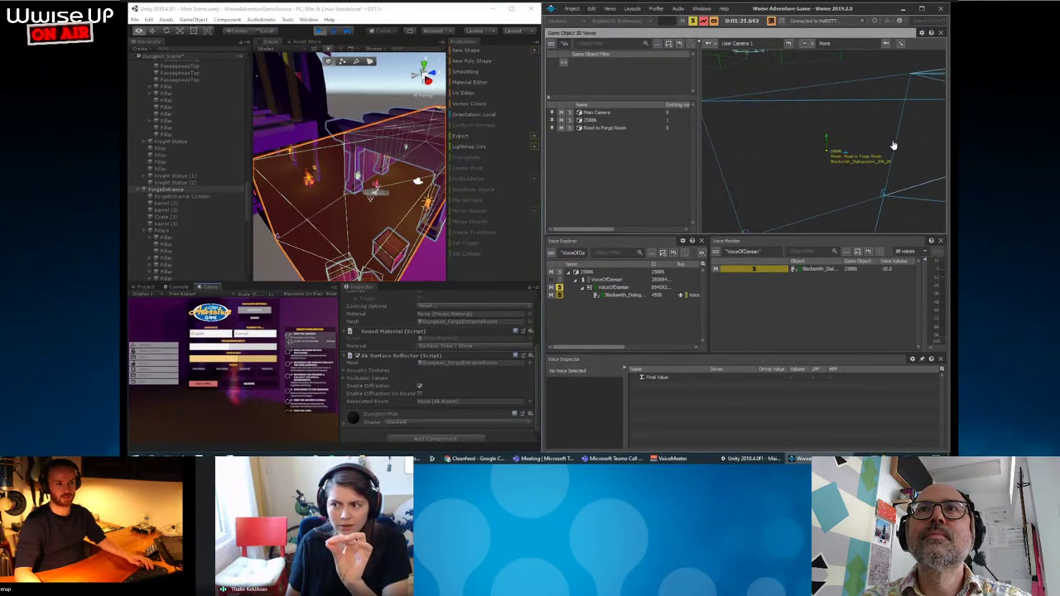
scroll(870, 162, "down", 3)
scroll(854, 174, "up", 3)
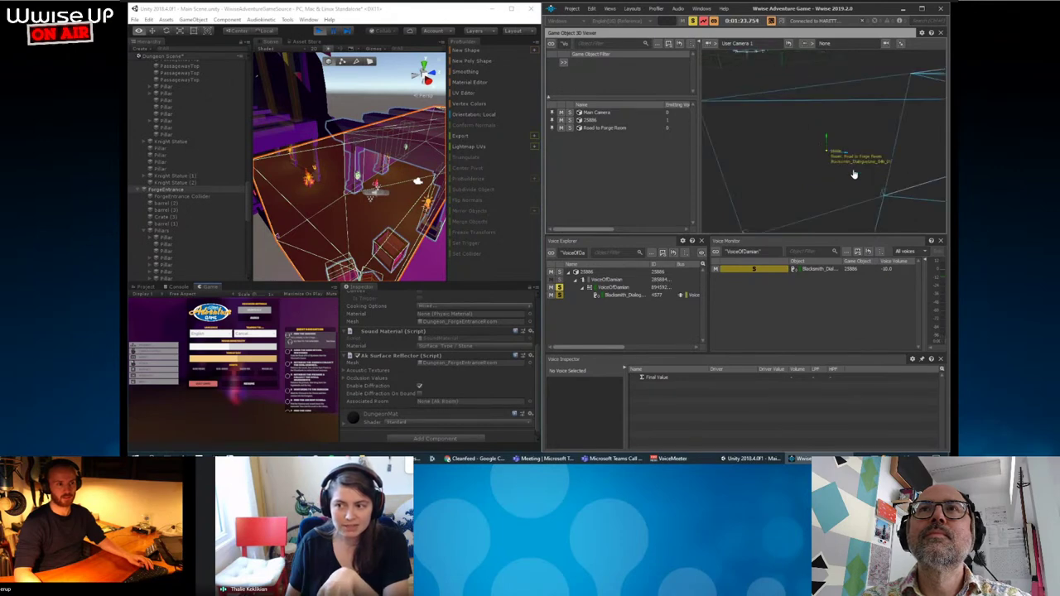
scroll(845, 178, "up", 3)
scroll(843, 166, "down", 3)
scroll(845, 168, "down", 3)
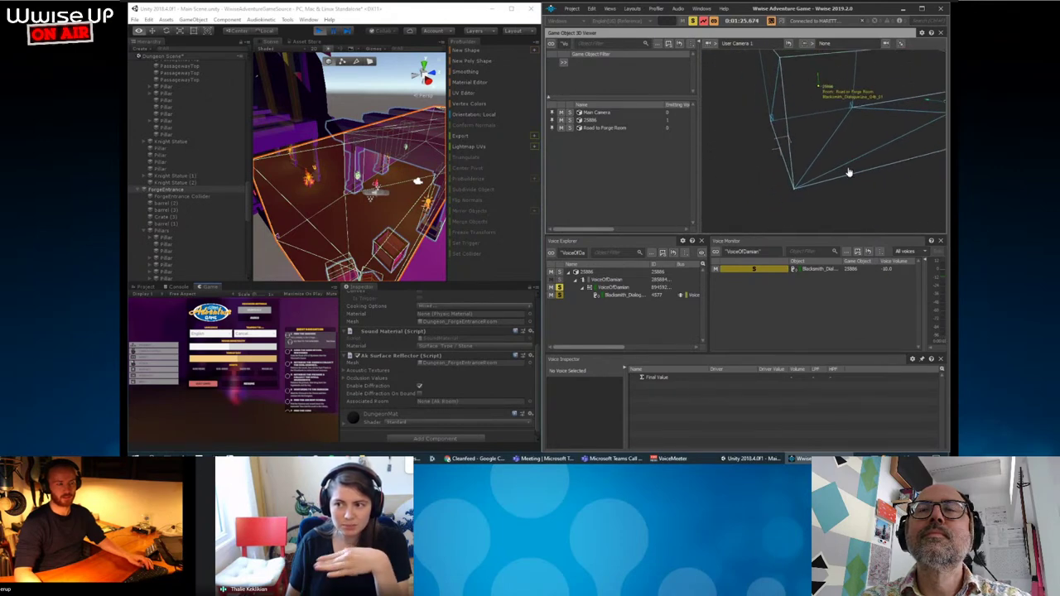
scroll(847, 171, "down", 2)
left_click(922, 32)
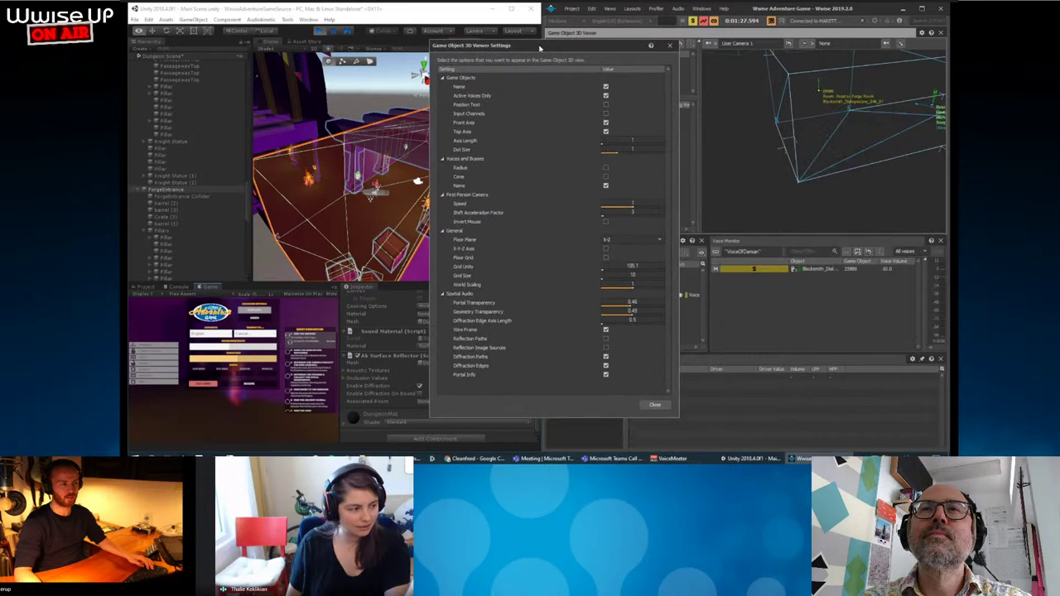
Compare the view with Diffraction Edges off and on, leave it ticked, and close the settings.
left_click(605, 366)
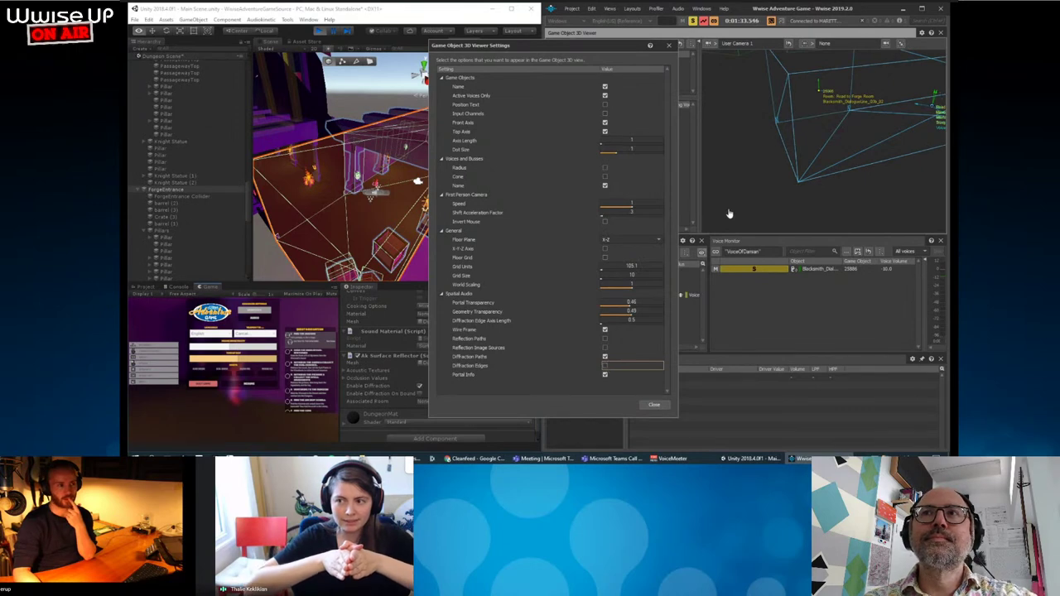
mouse_move(731, 182)
left_mouse_down()
mouse_move(792, 184)
mouse_move(792, 146)
left_mouse_up()
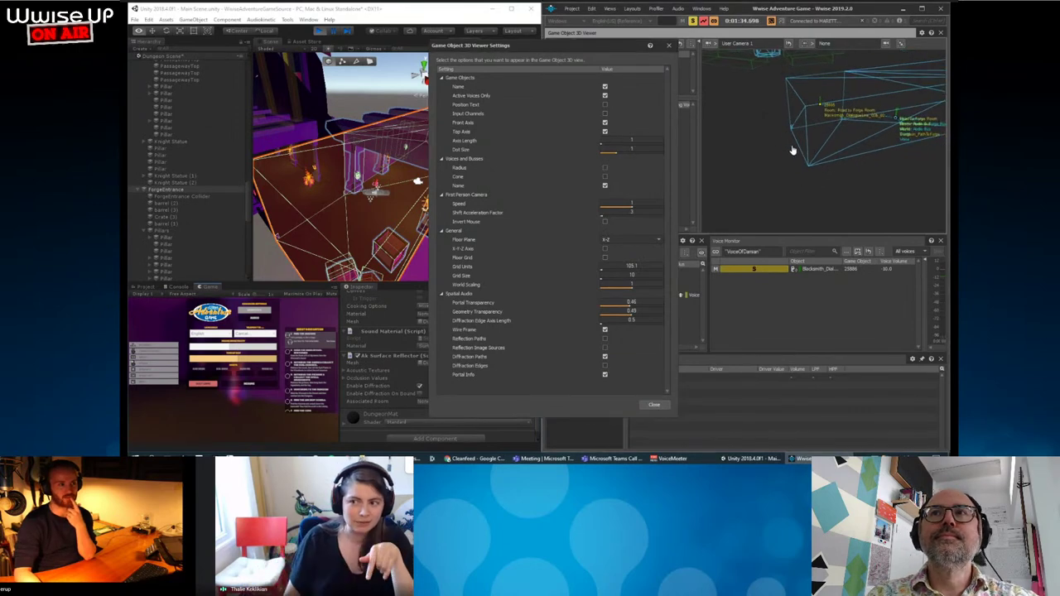
left_click(605, 366)
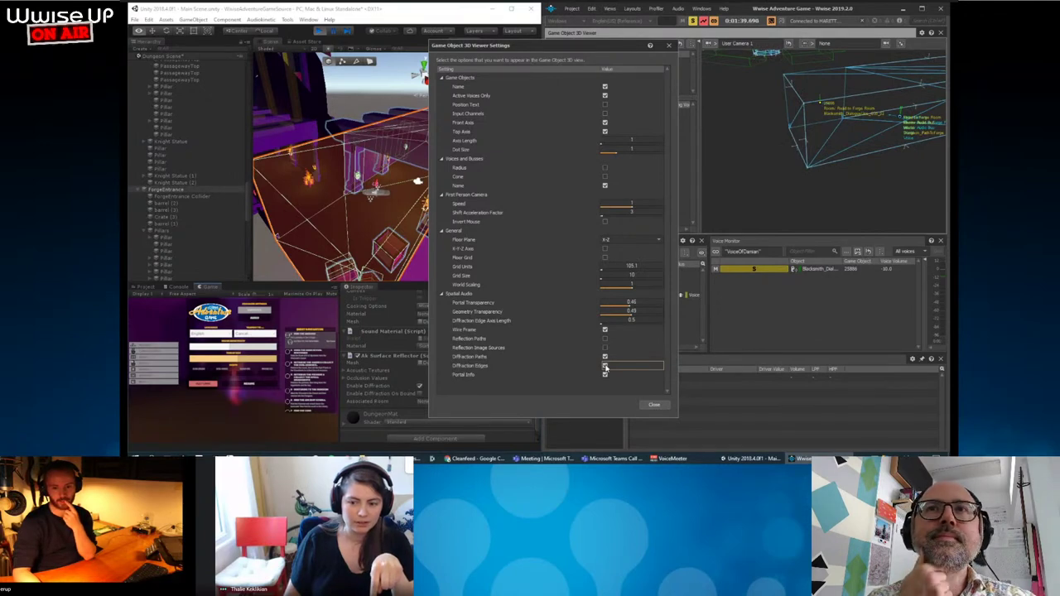
left_click(652, 406)
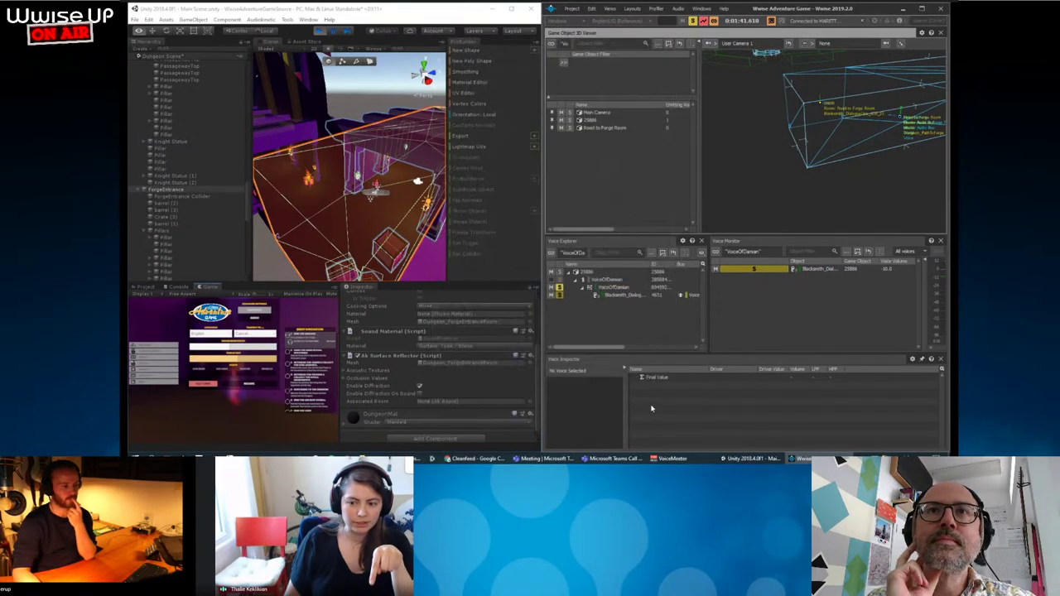
Stop the game, reconnect Wwise to the local Unity editor, and enter Play mode again.
left_click(332, 32)
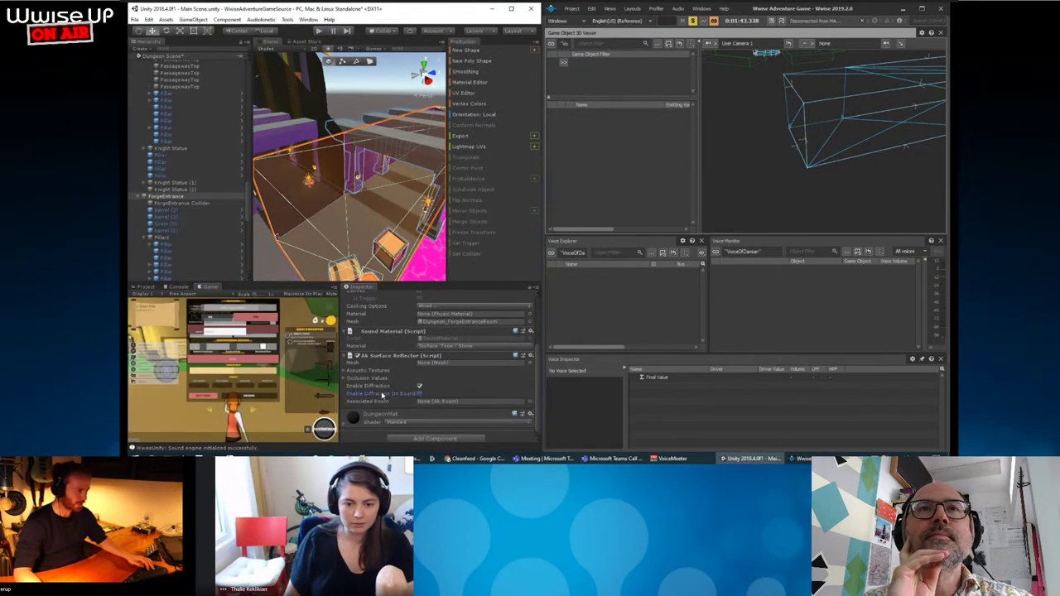
left_click_drag(338, 389, 344, 389)
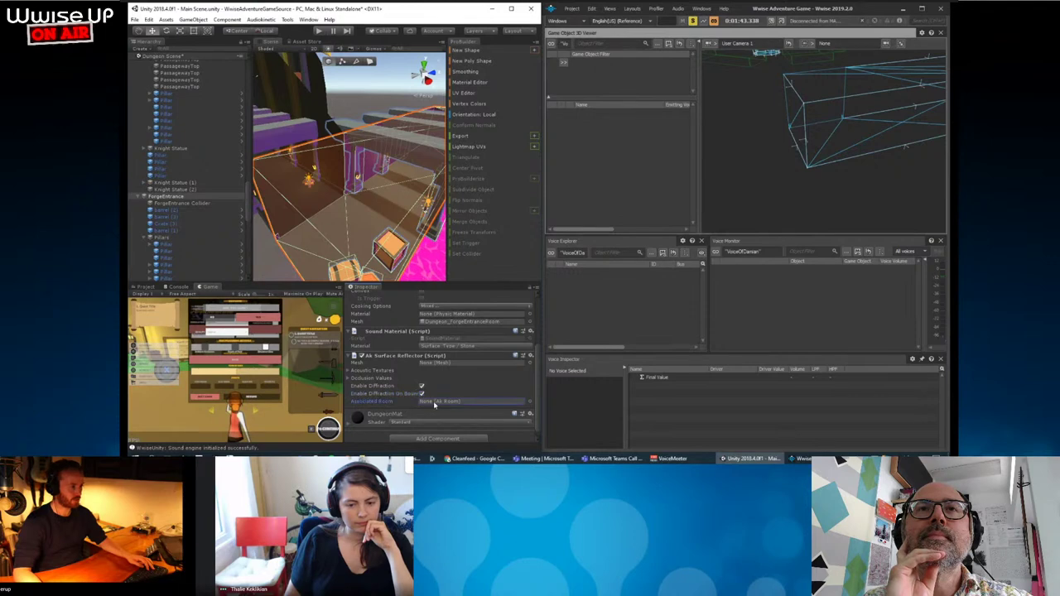
left_click(773, 23)
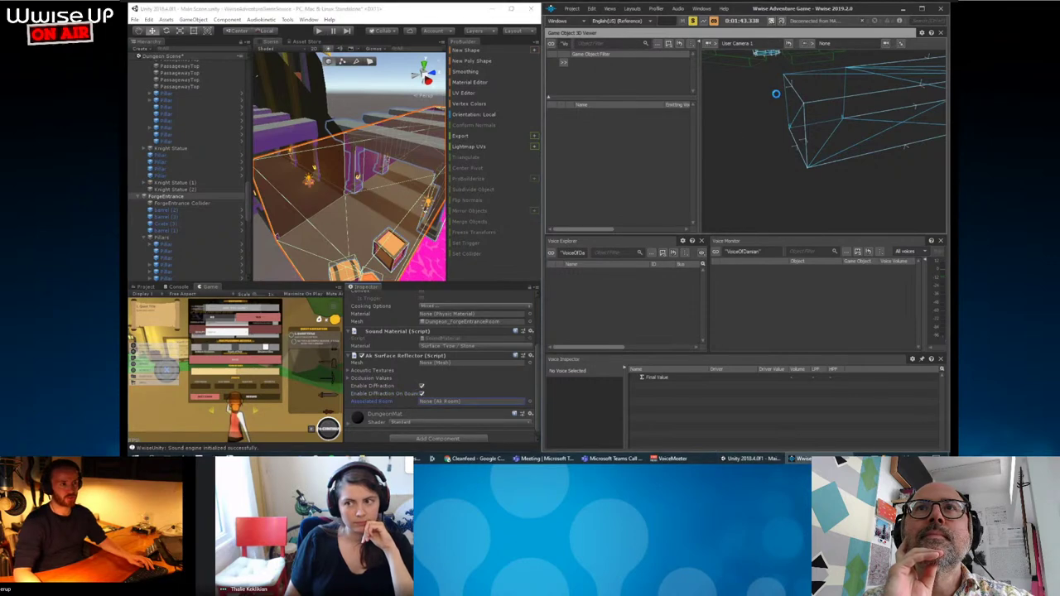
left_click(767, 177)
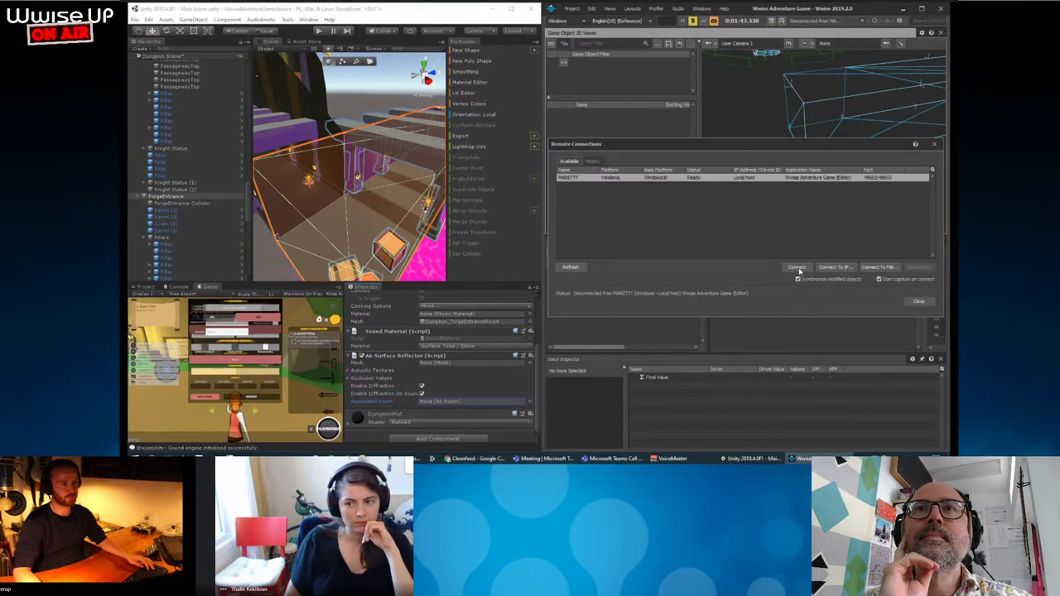
left_click(319, 31)
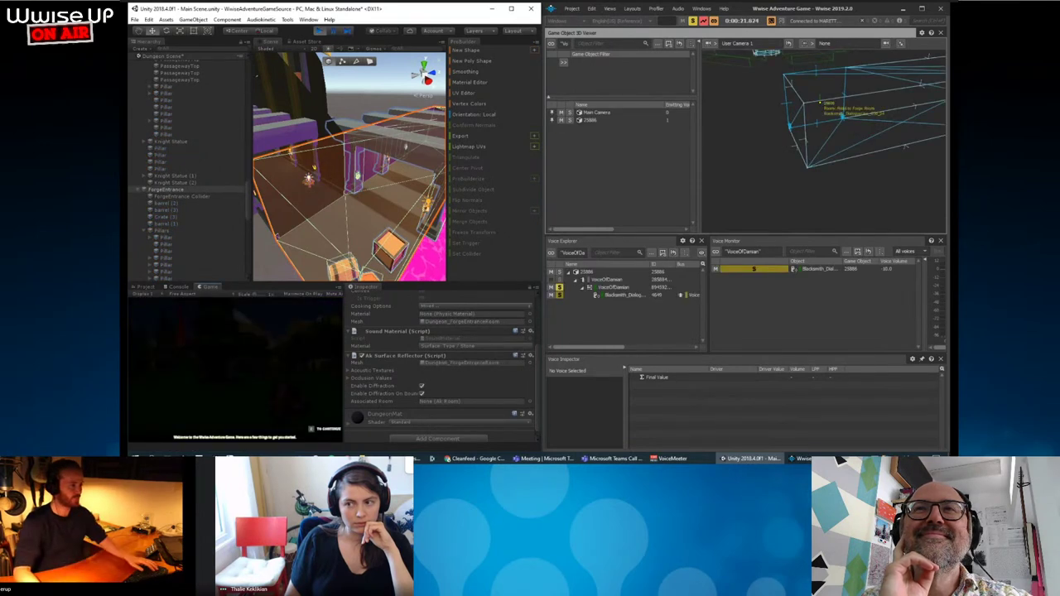
Choose a language to start the game, then orbit, zoom and pan the 3D viewer around the rooms.
left_click(247, 335)
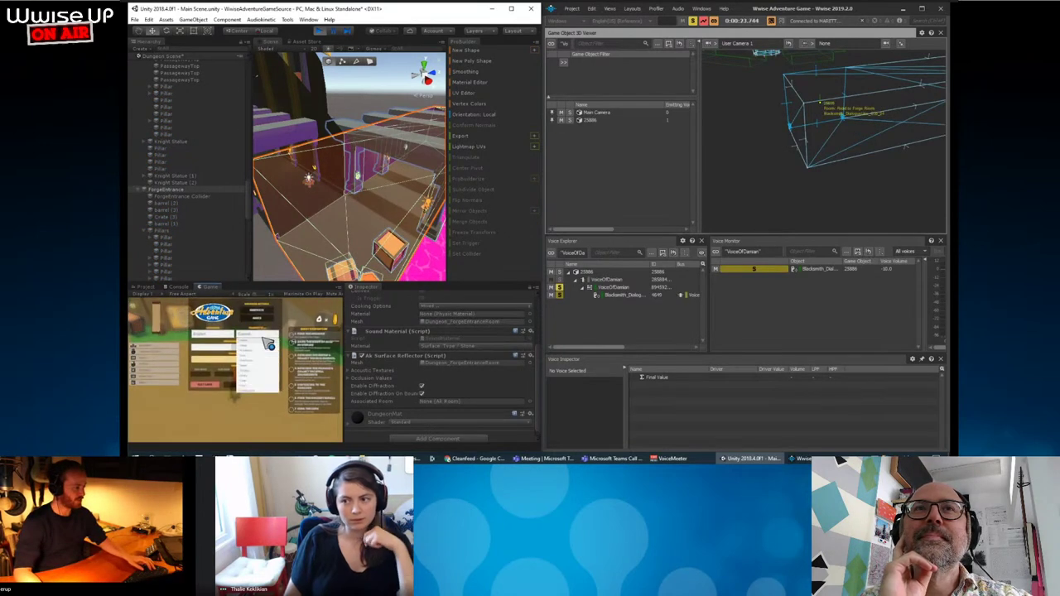
left_click(258, 378)
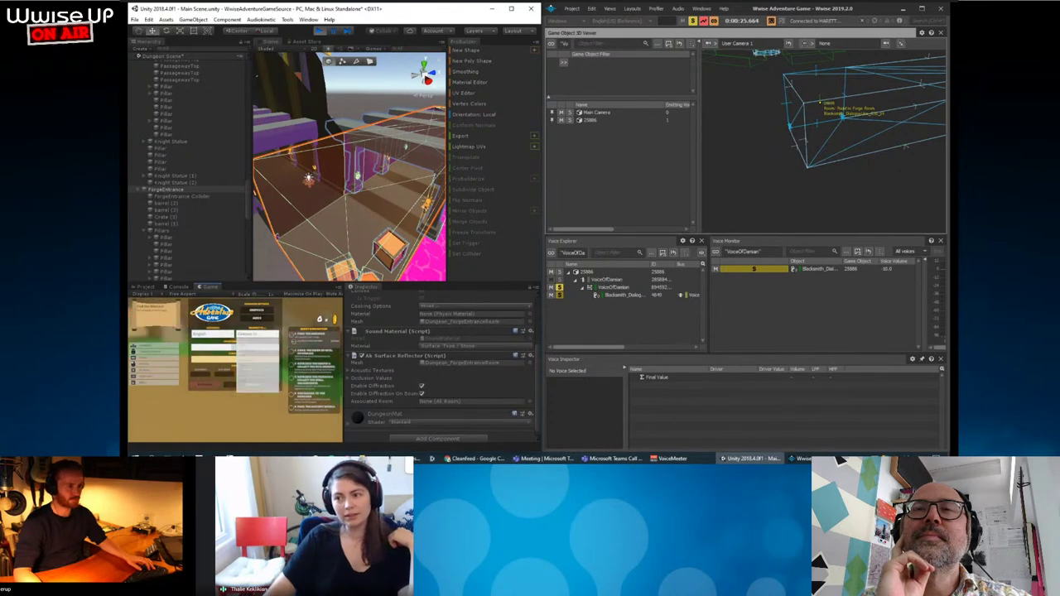
left_click_drag(752, 102, 838, 141)
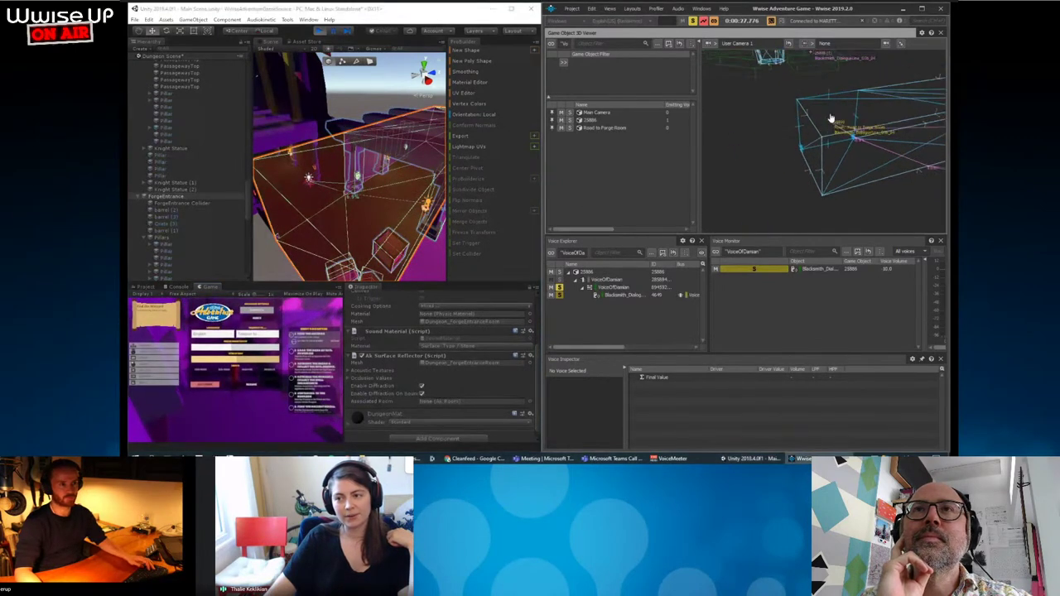
scroll(839, 140, "up", 2)
scroll(839, 142, "up", 2)
scroll(845, 135, "up", 2)
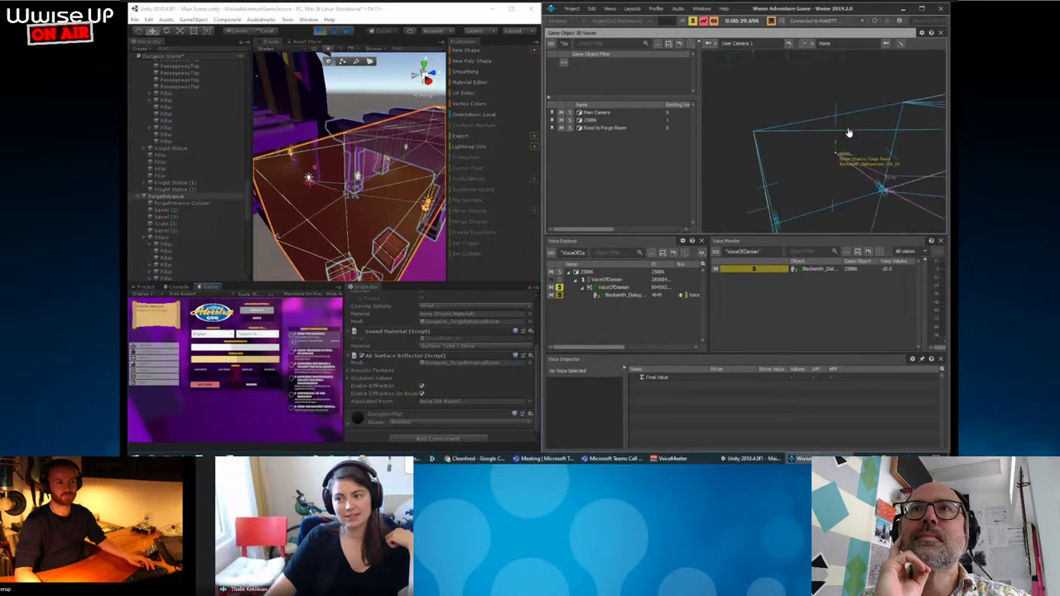
scroll(847, 134, "up", 2)
left_click_drag(847, 132, 855, 181)
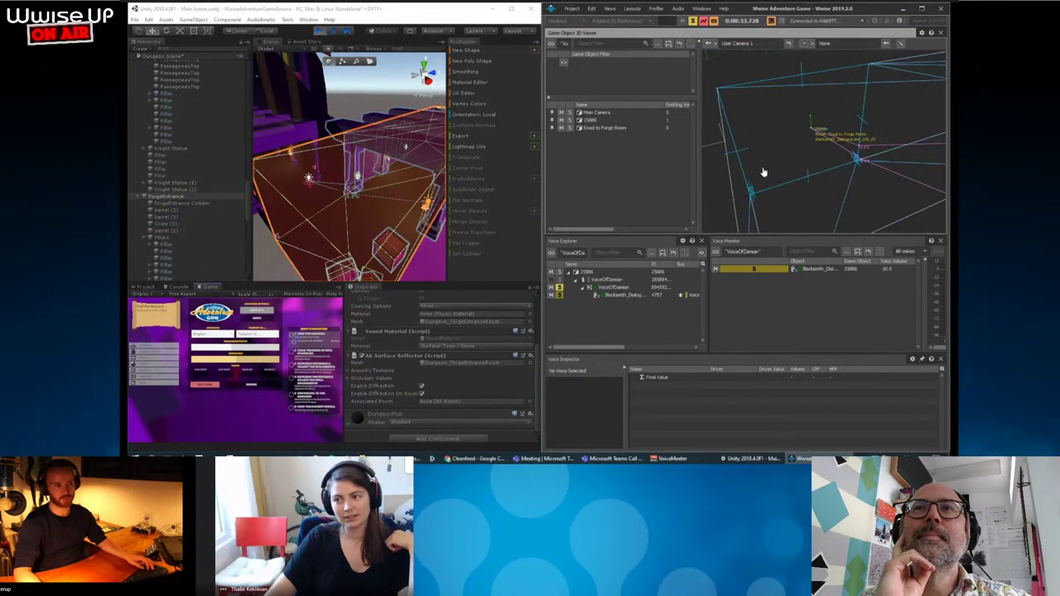
scroll(857, 180, "down", 5)
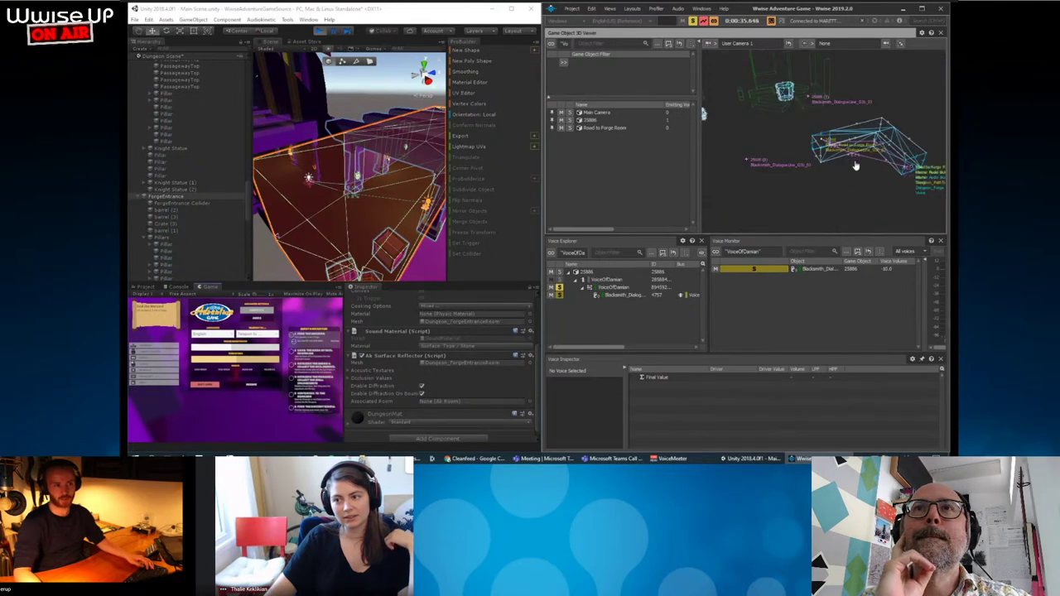
mouse_move(855, 166)
left_mouse_down()
mouse_move(846, 161)
mouse_move(784, 208)
left_mouse_up()
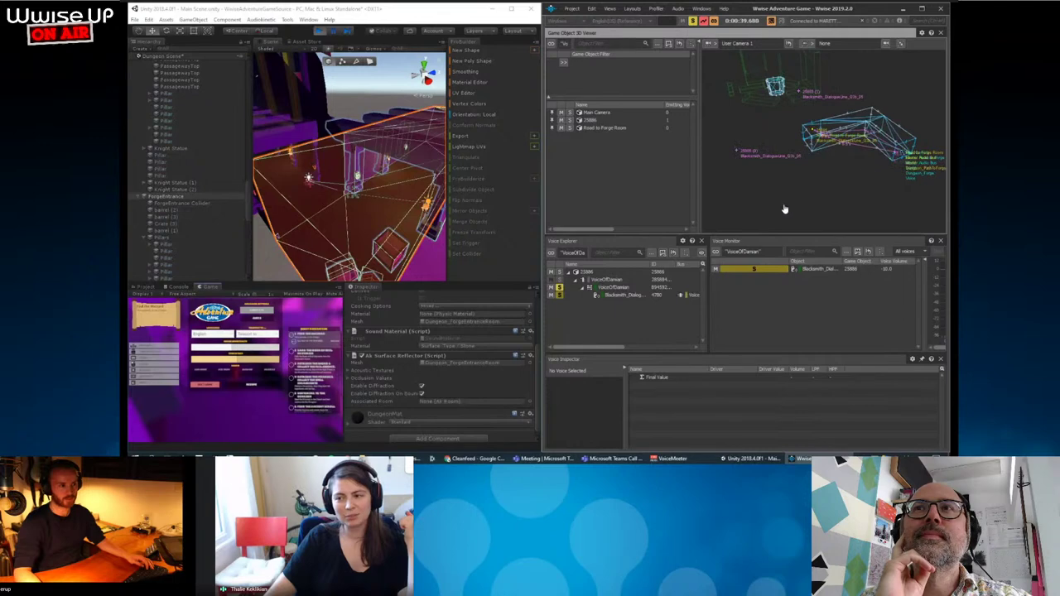
Walk the character into the dungeon, orbiting the 3D viewer onto the Road to Forge Room emitters.
left_click(308, 378)
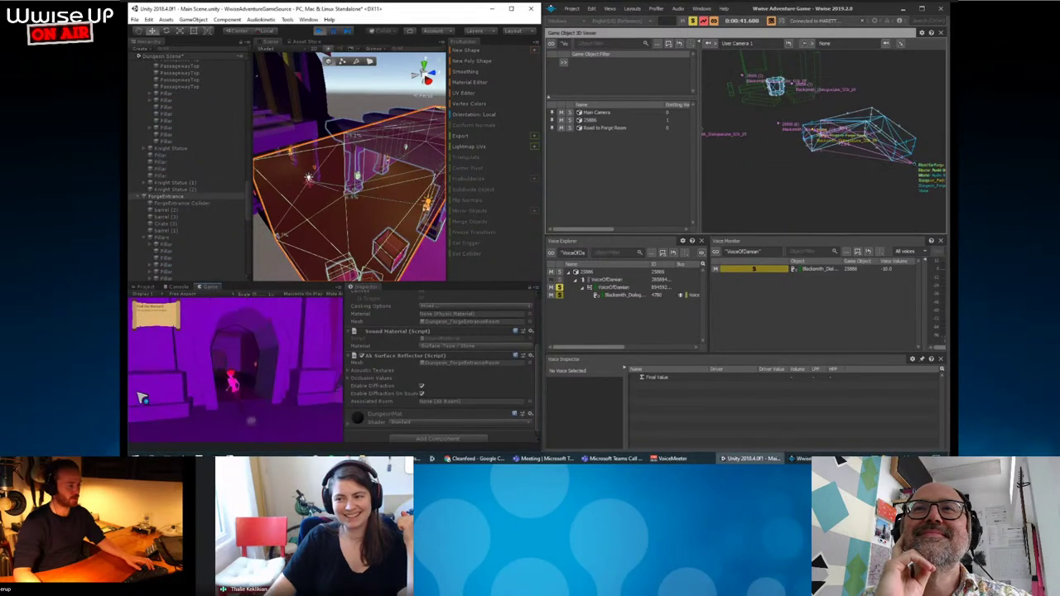
key("w")
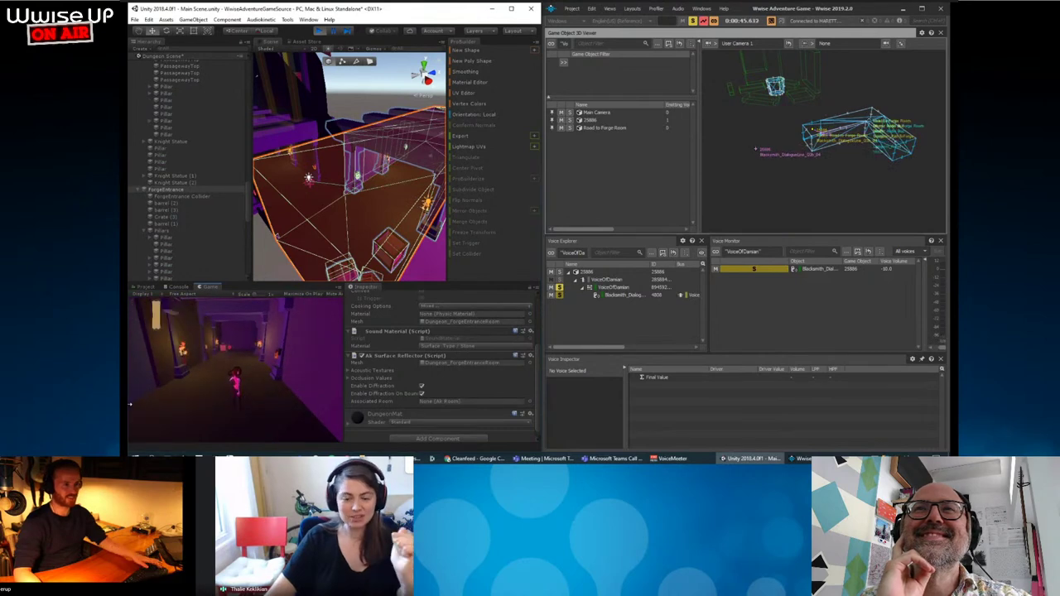
key("Escape")
mouse_move(788, 205)
left_mouse_down()
mouse_move(812, 221)
mouse_move(788, 198)
left_mouse_up()
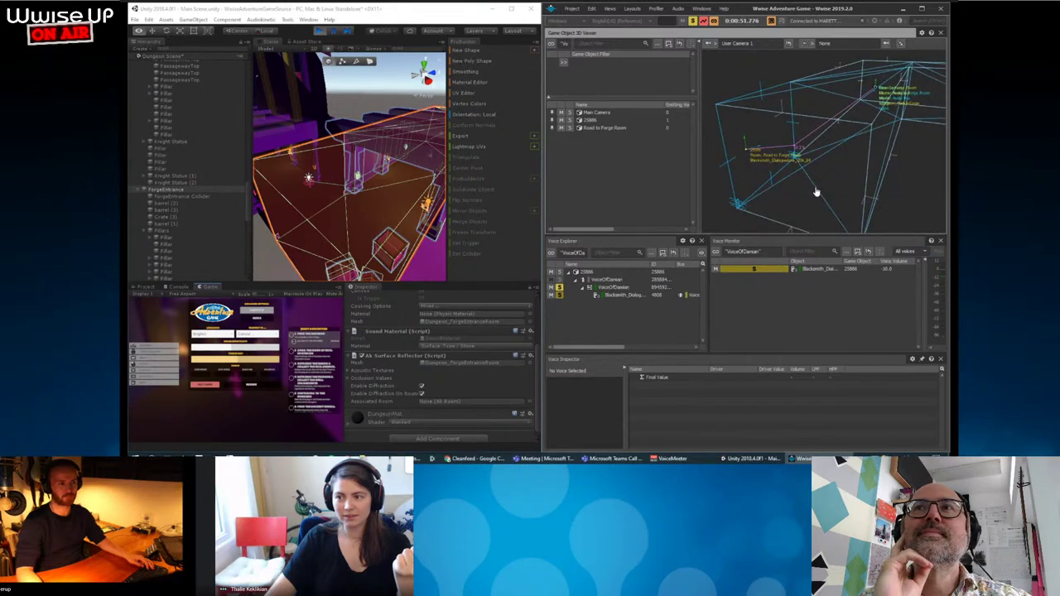
left_click_drag(815, 192, 816, 197)
left_click(255, 431)
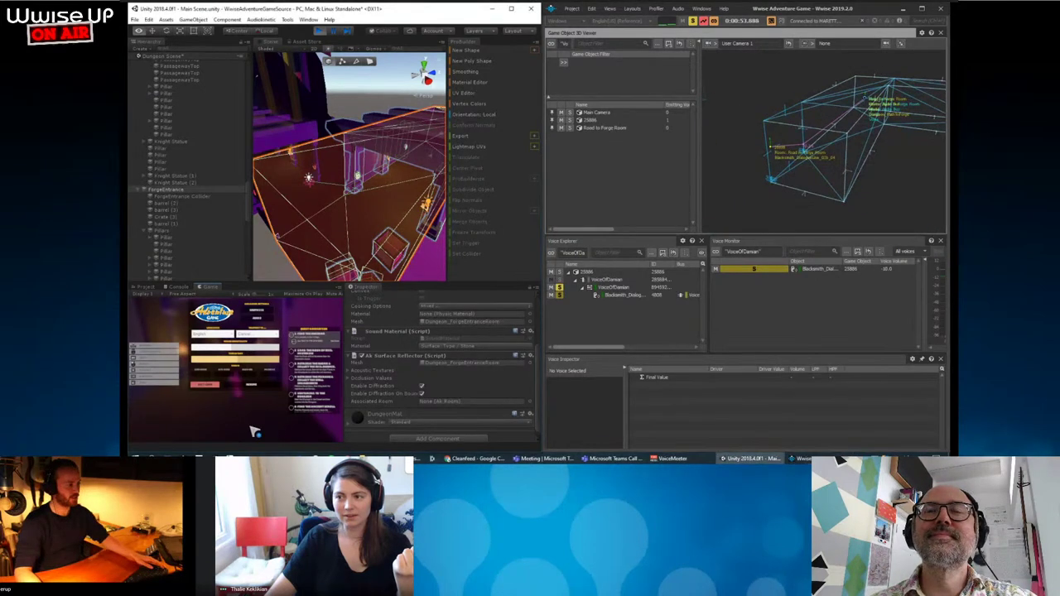
key("Escape")
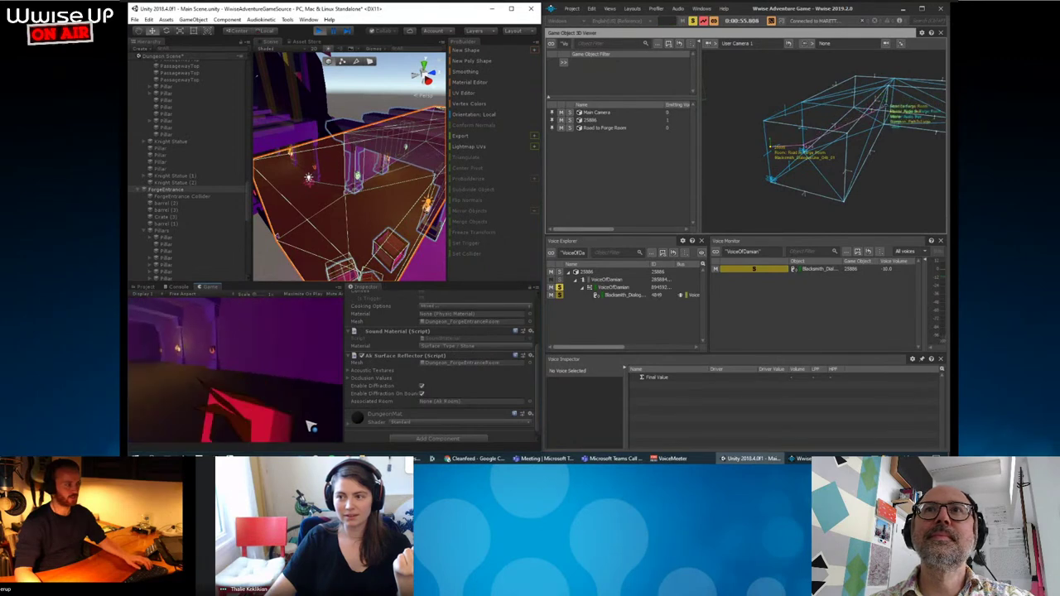
key("w")
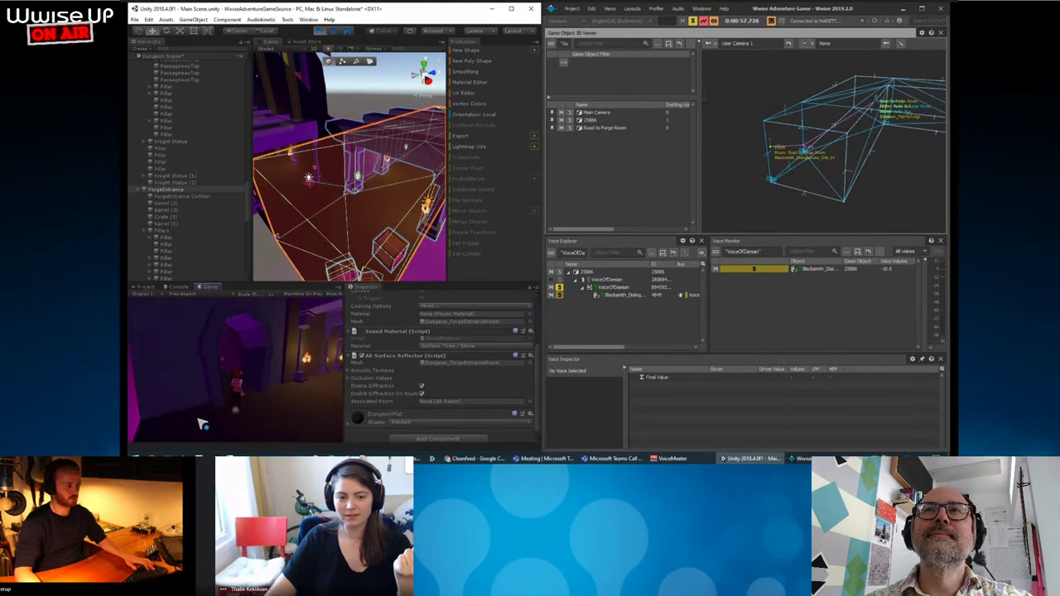
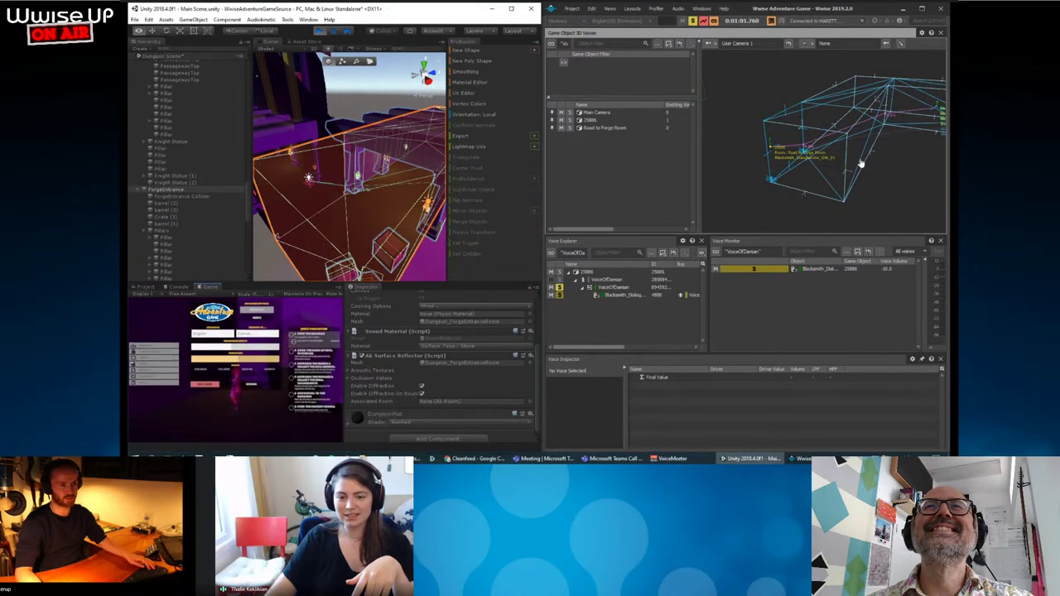
Resume the game and walk the character through the torch-lit corridor into the pillared room.
mouse_move(866, 166)
left_mouse_down()
mouse_move(879, 189)
mouse_move(869, 172)
left_mouse_up()
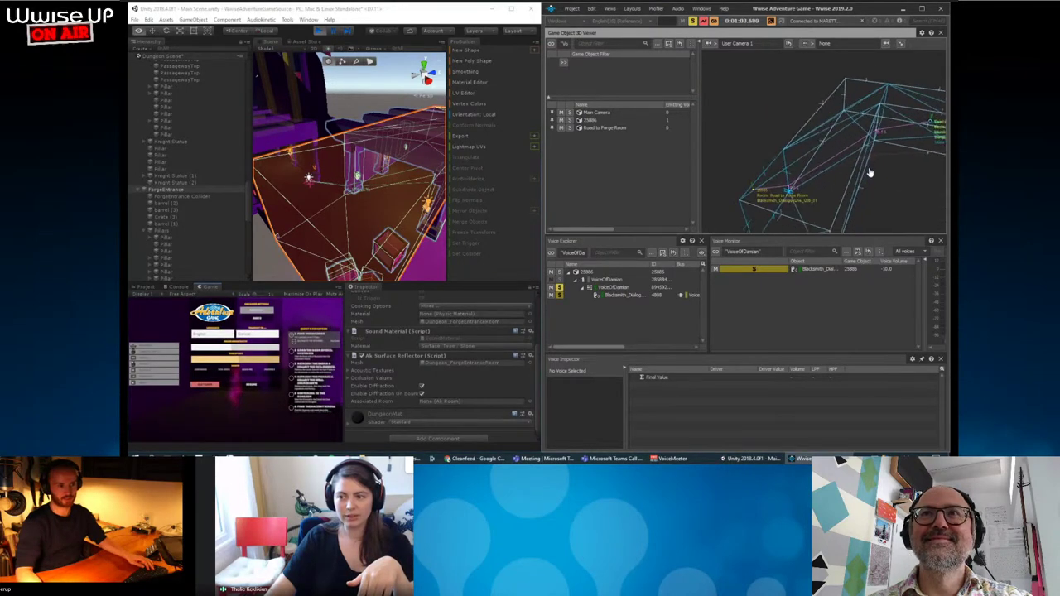
left_click(274, 431)
key("Escape")
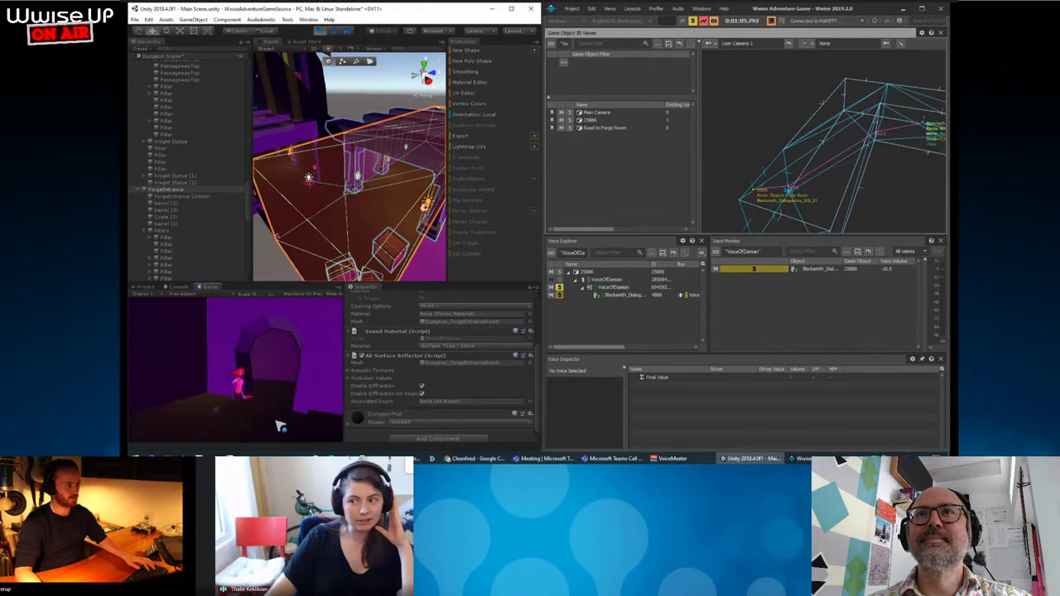
key("w")
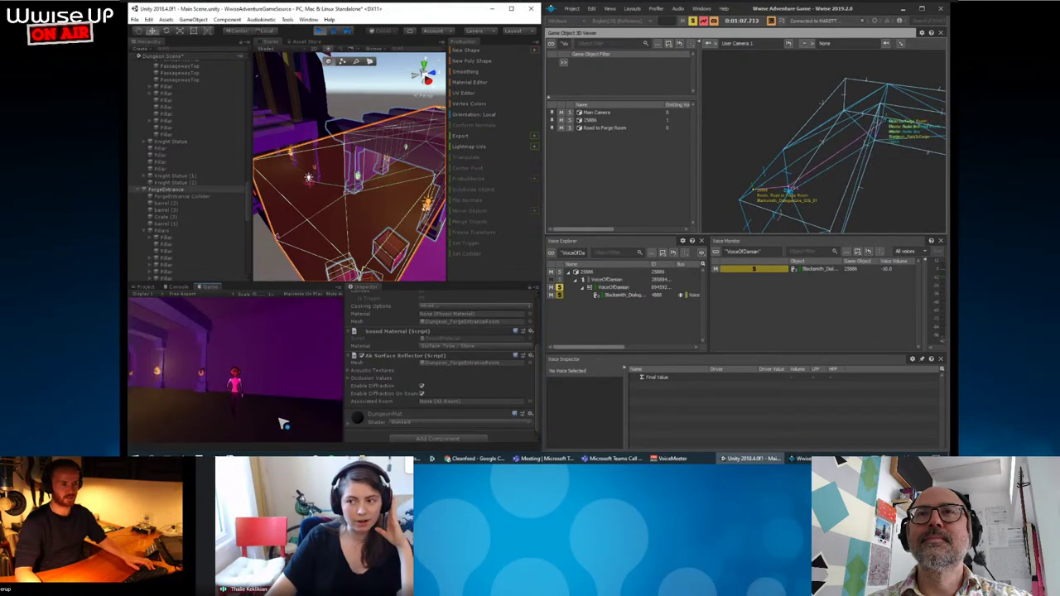
key("w")
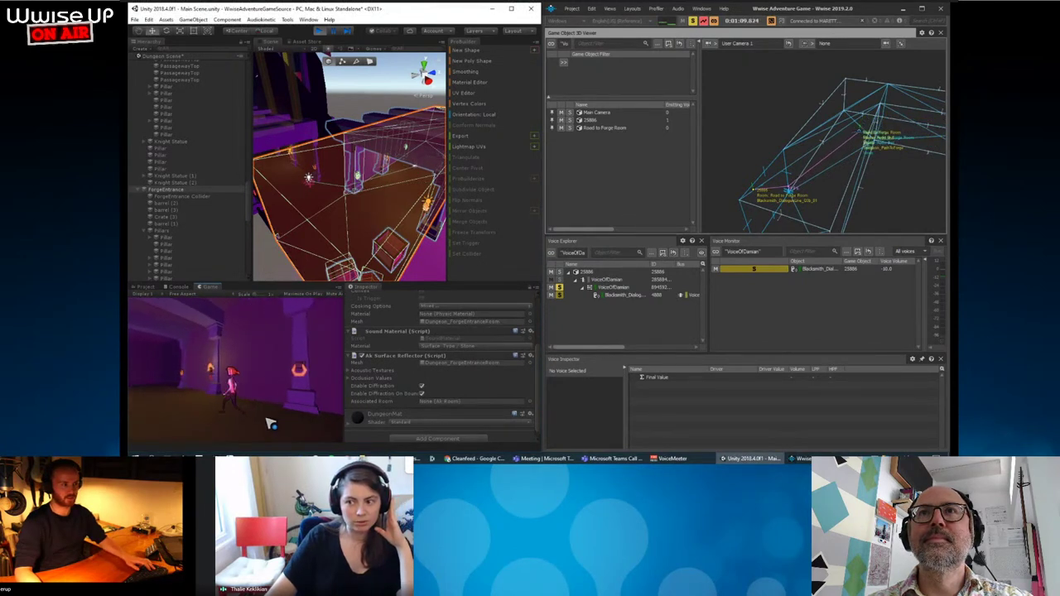
Pause the game and expand the Blacksmith voice's VoiceOfDamian > Ambience_Emitters > Main Camera obstruction rows.
key("Escape")
left_click(621, 295)
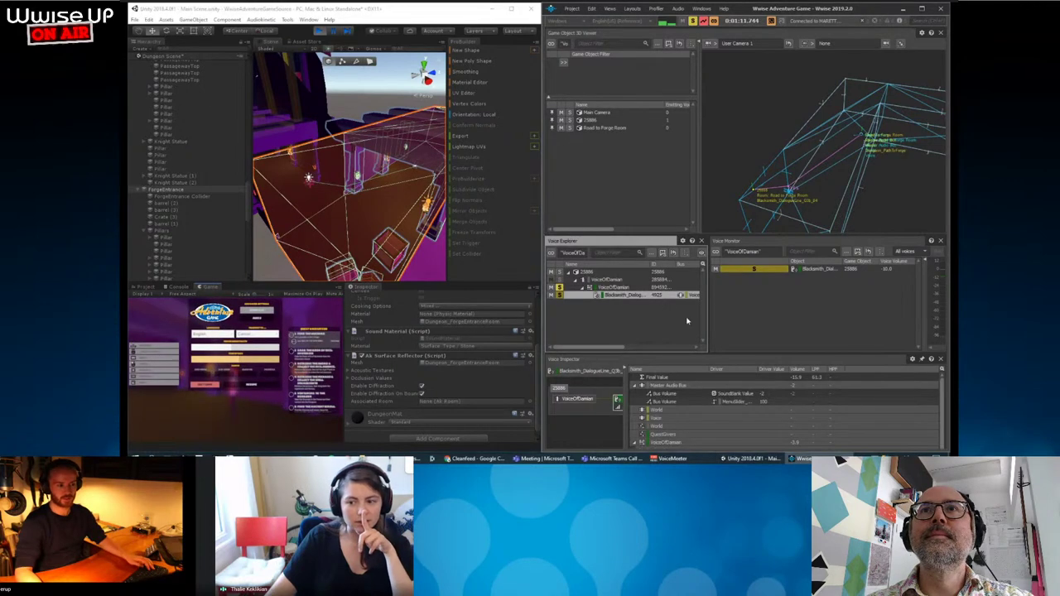
left_click(639, 439)
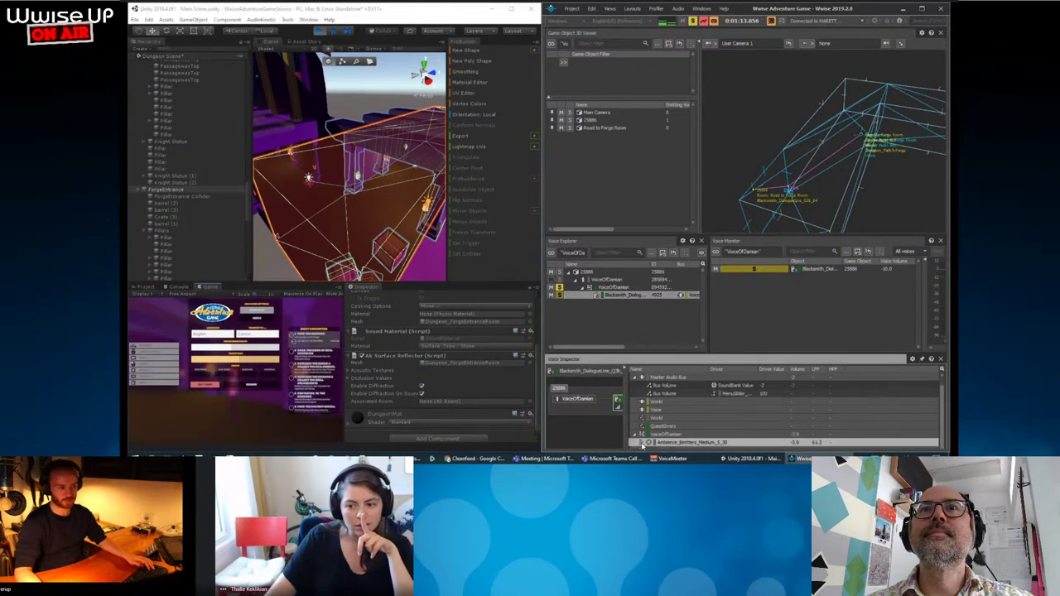
left_click(647, 442)
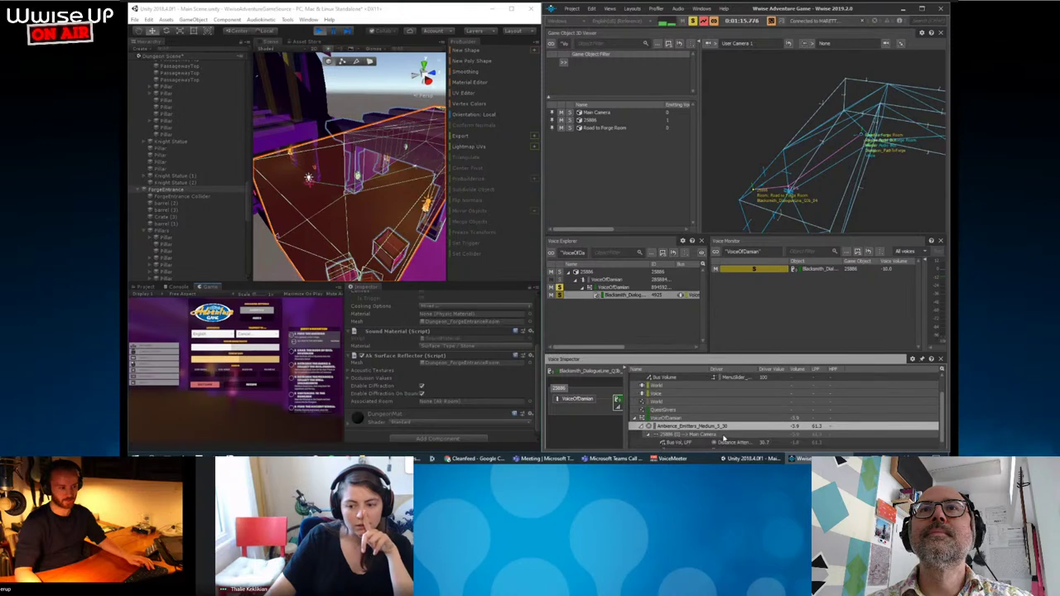
left_click(649, 442)
left_click(738, 419)
left_click(755, 442)
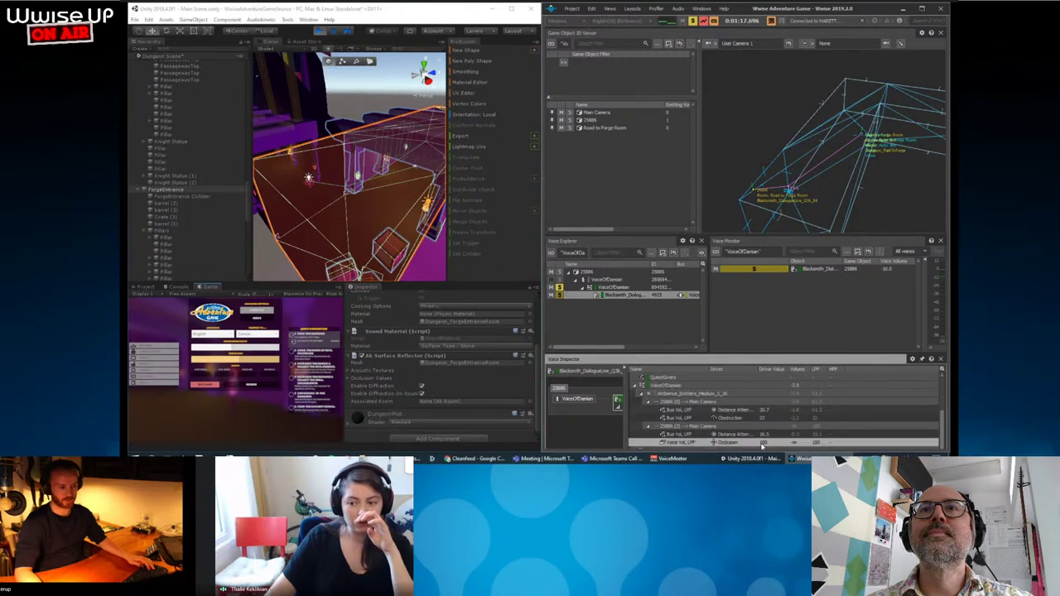
left_click(770, 419)
left_click(269, 417)
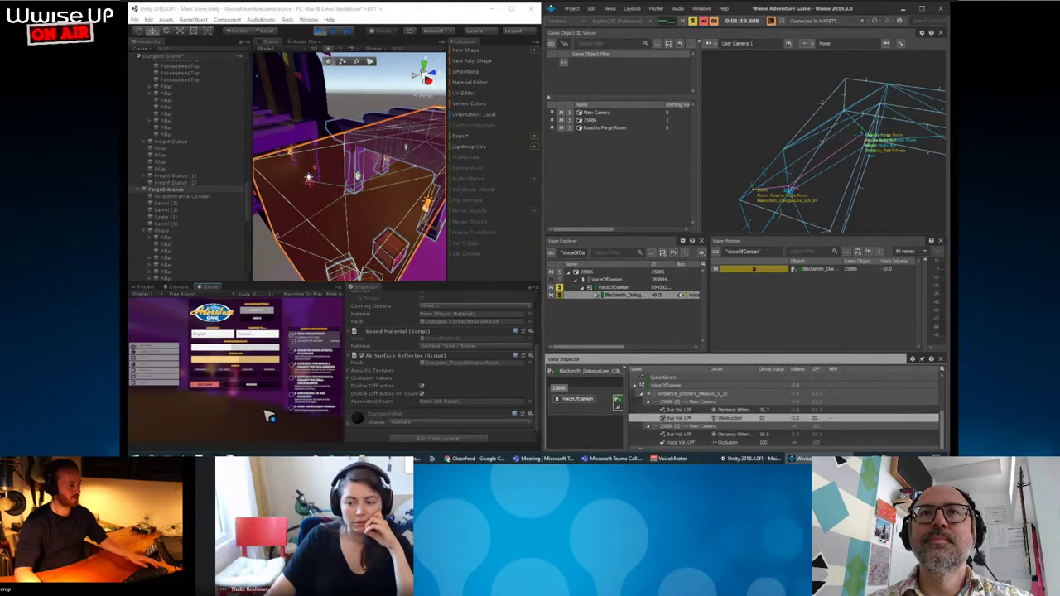
Walk the character through the pillared room and torch-lit corridor to the doorway, then pause with Esc.
key("w")
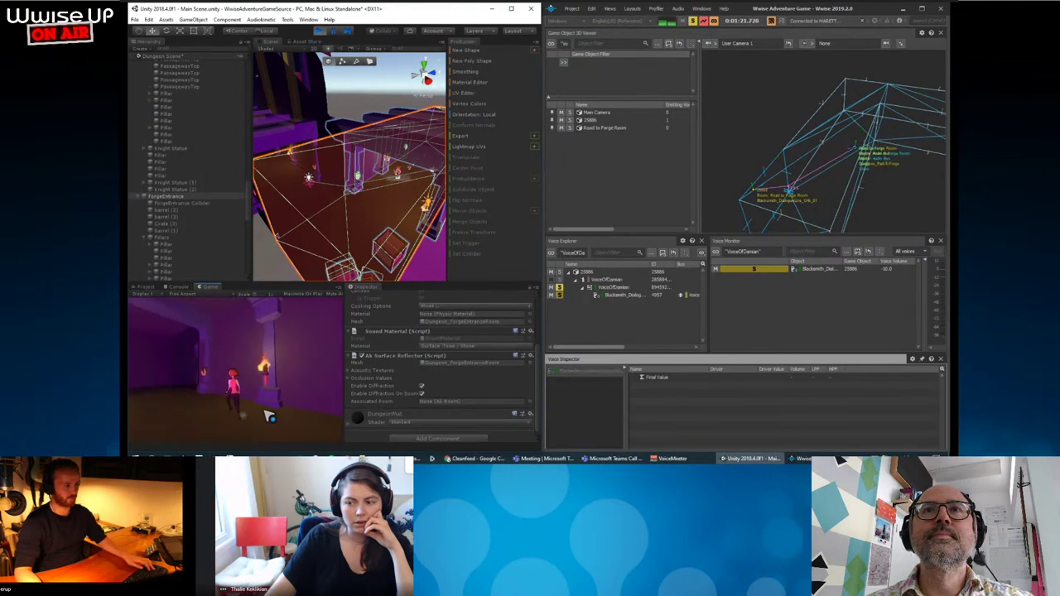
key("w")
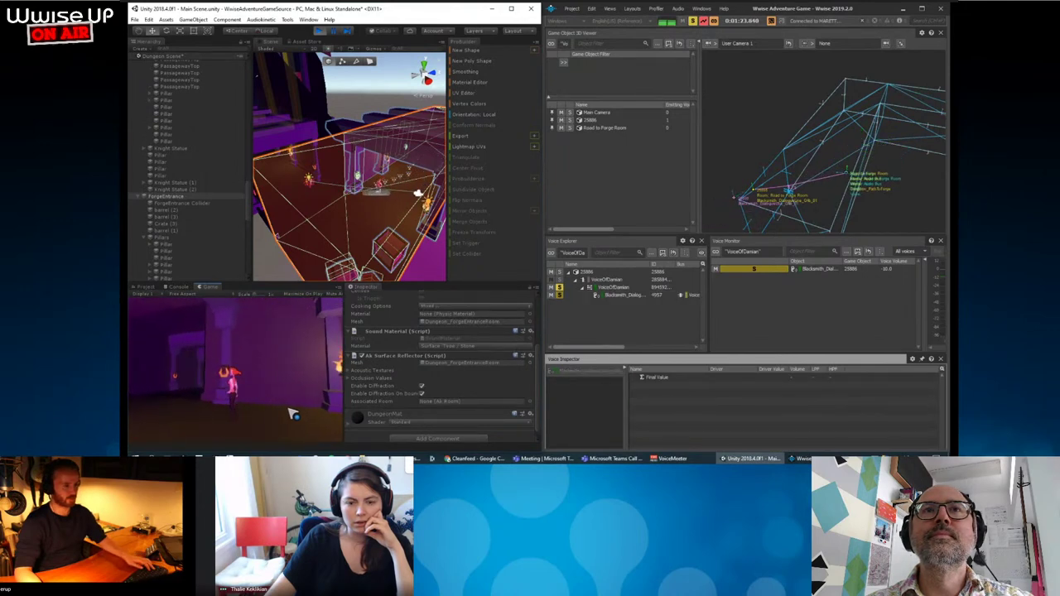
key("w")
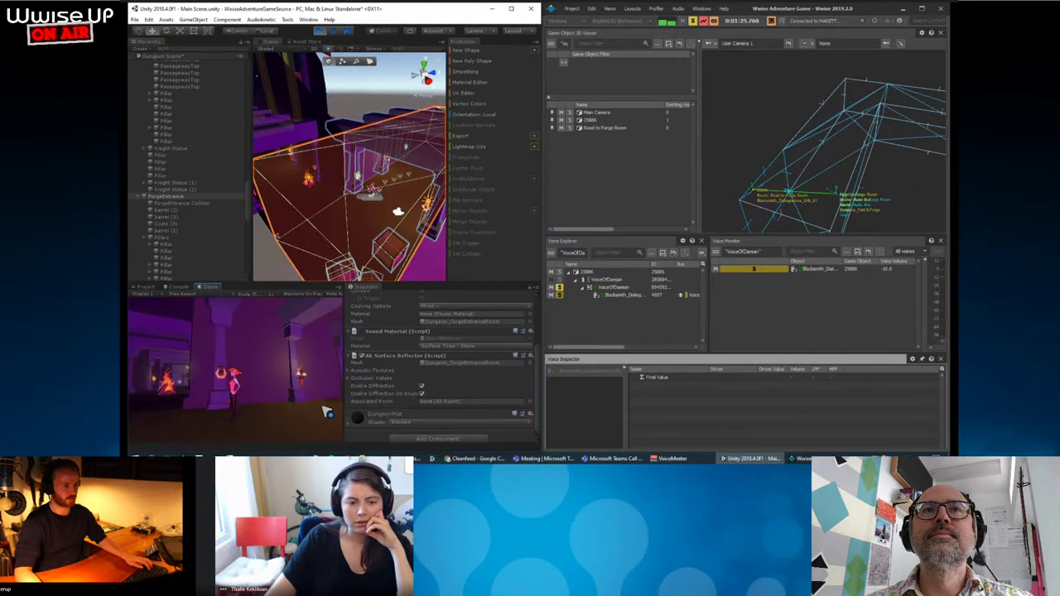
key("w")
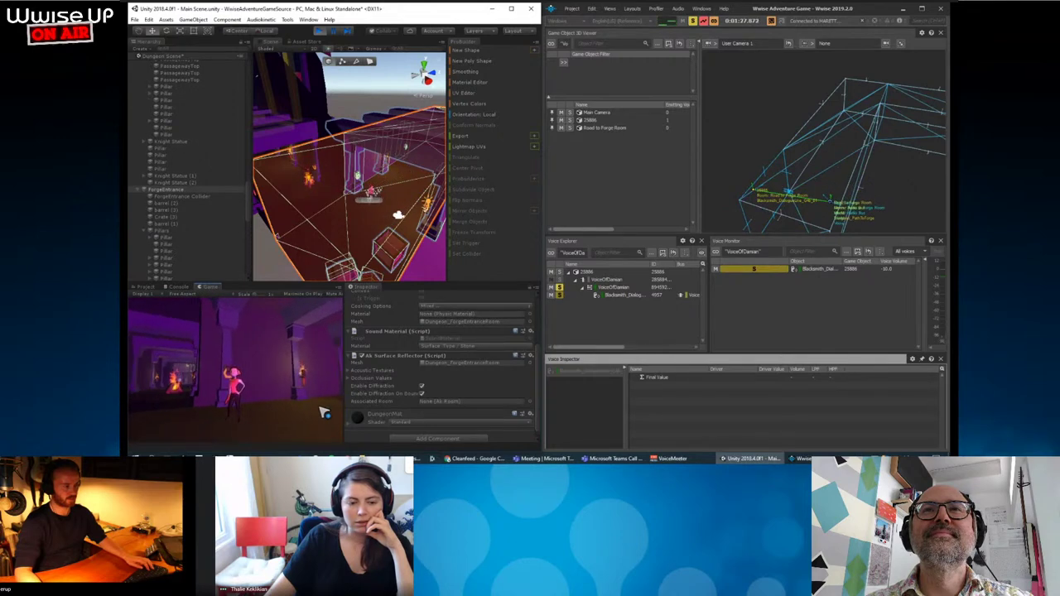
key("w")
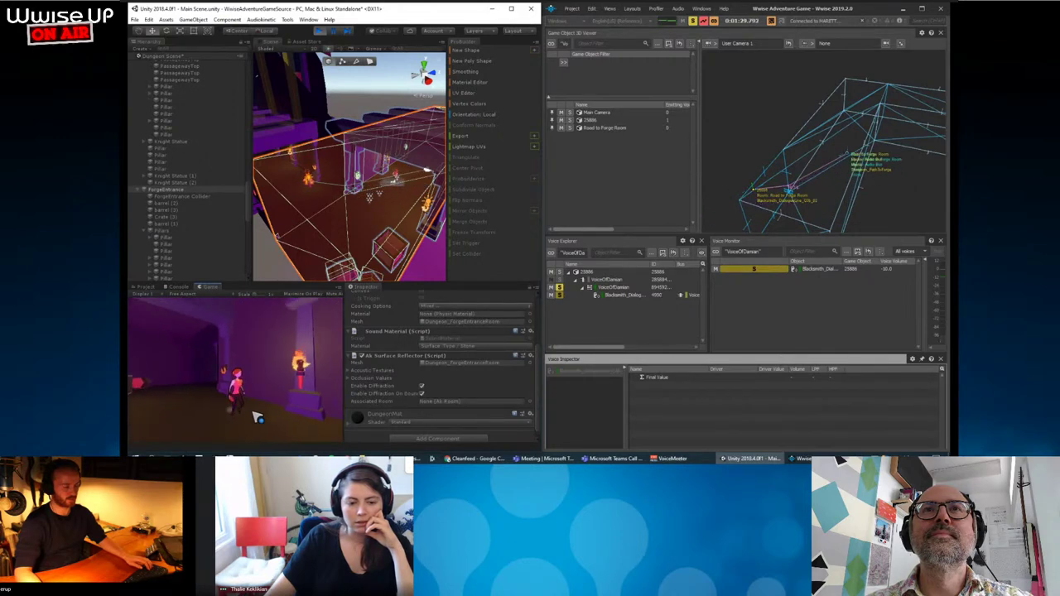
key("w")
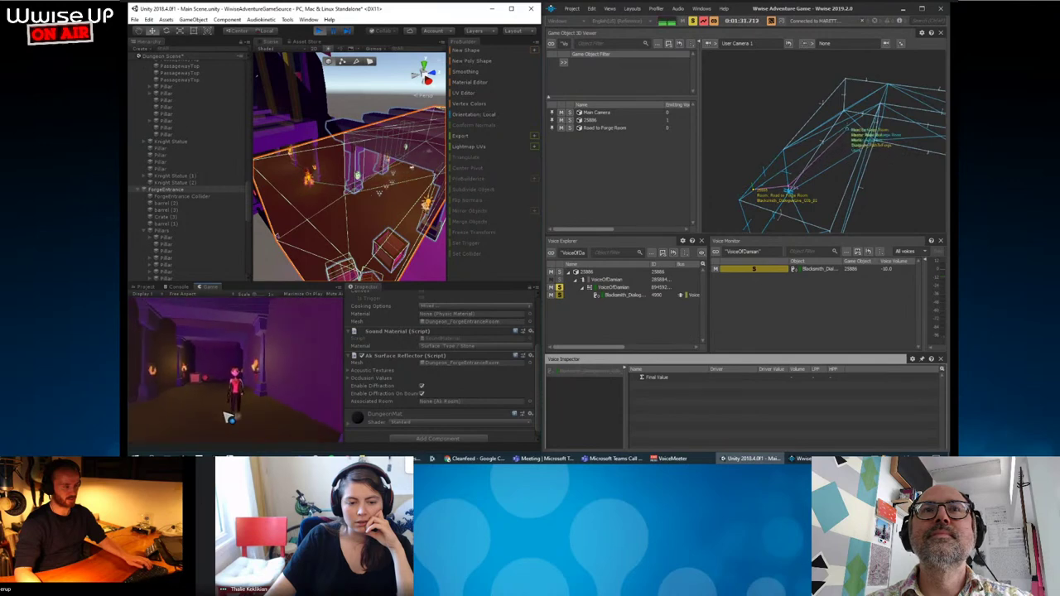
key("w")
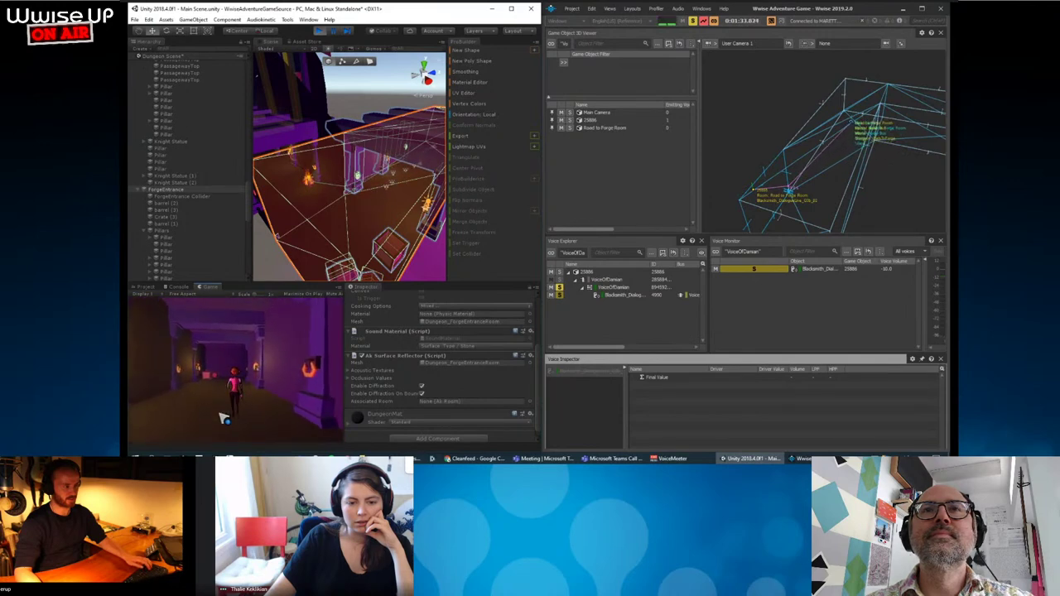
key("w")
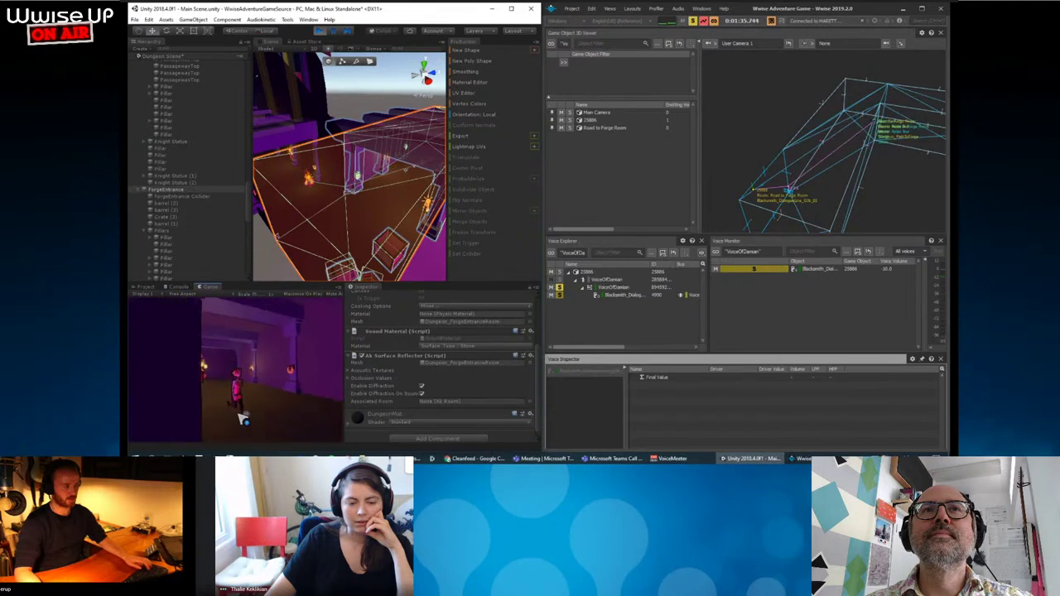
key("w")
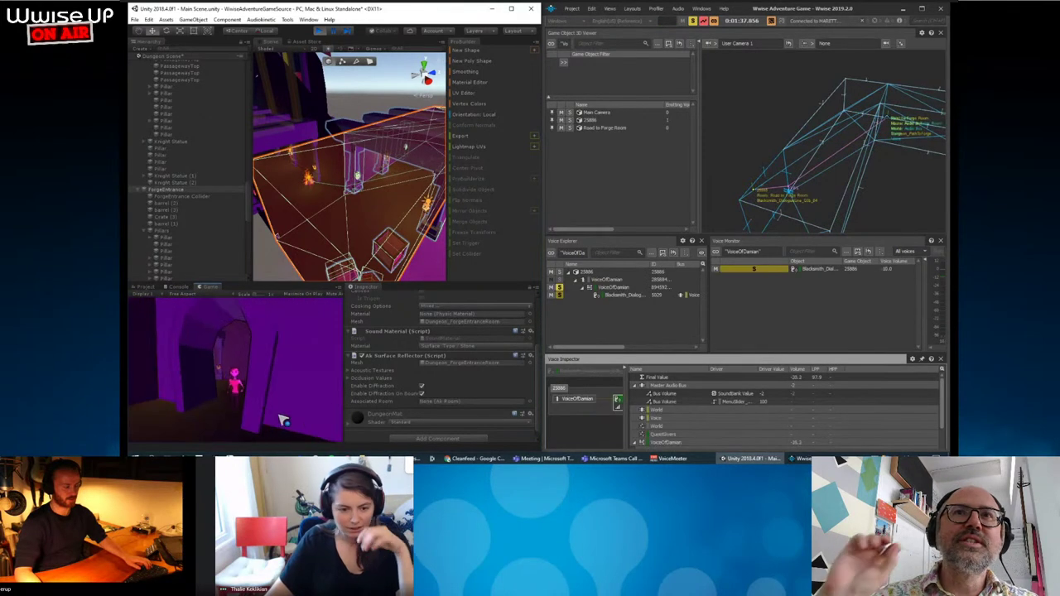
key("Escape")
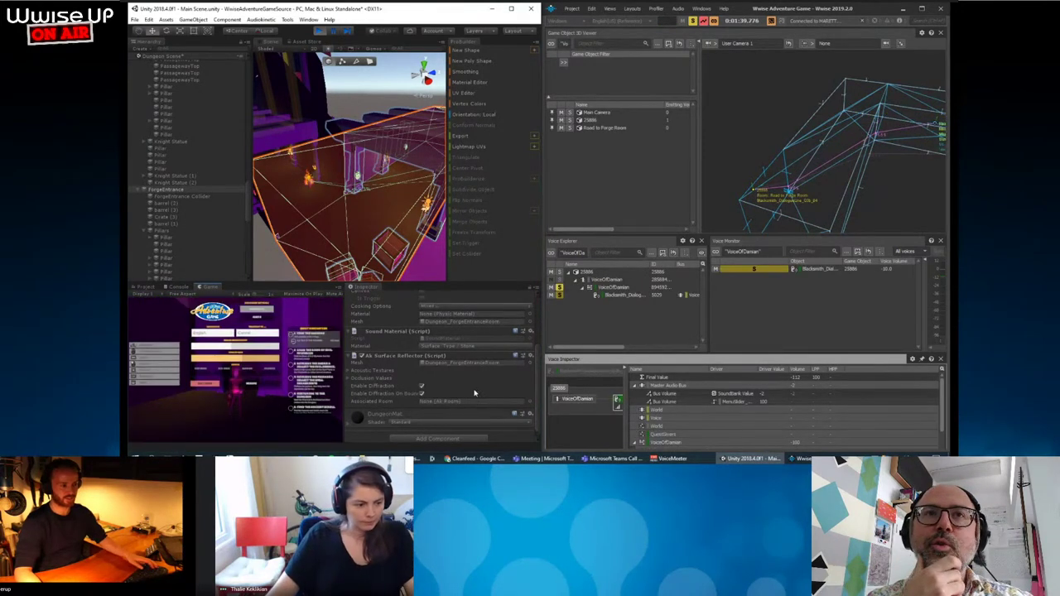
left_click_drag(737, 358, 738, 317)
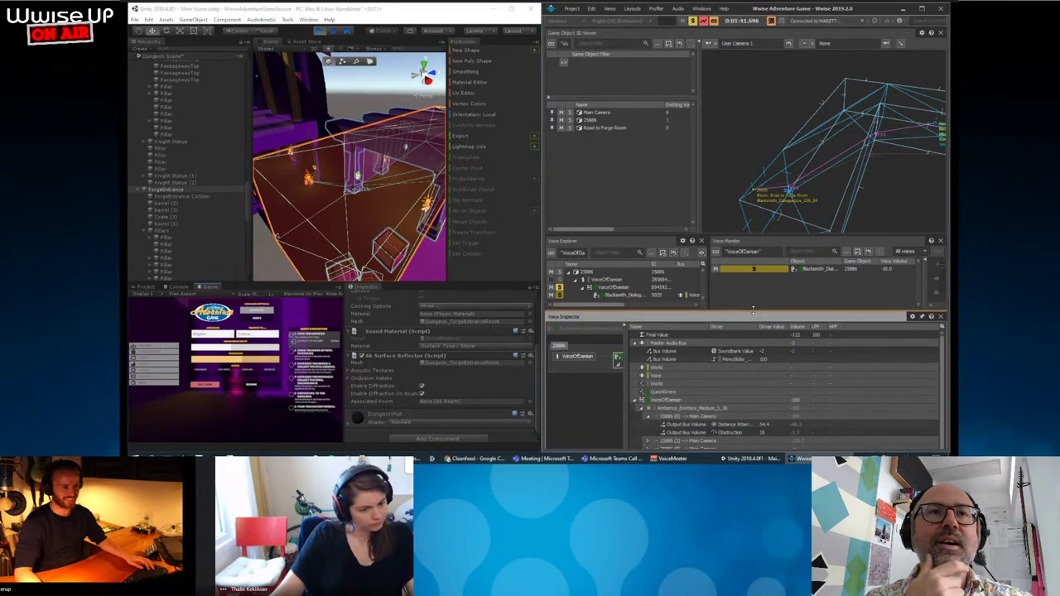
left_click(648, 440)
scroll(660, 431, "down", 1)
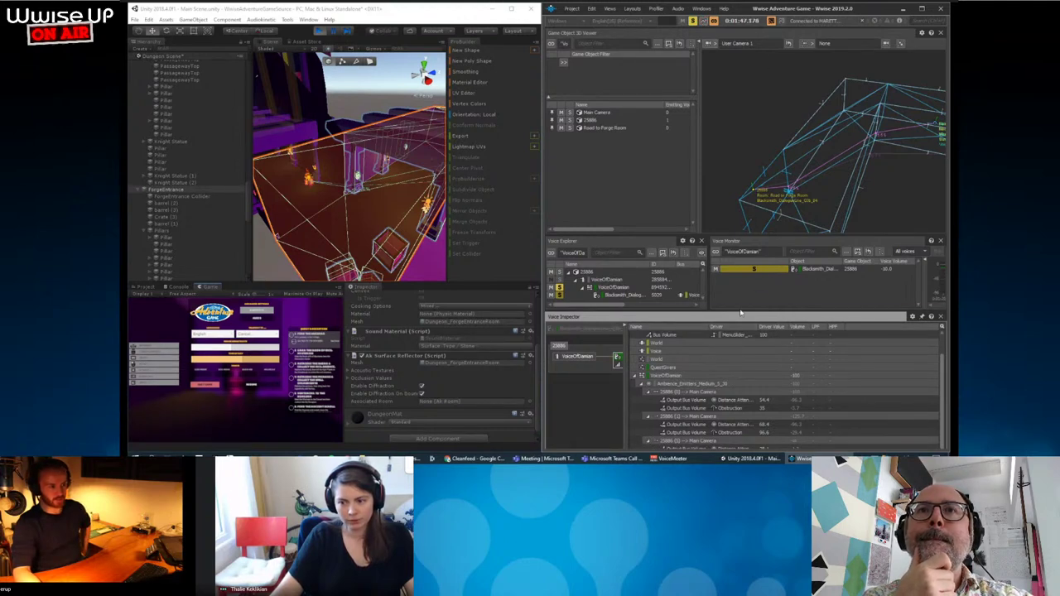
left_click_drag(746, 237, 746, 184)
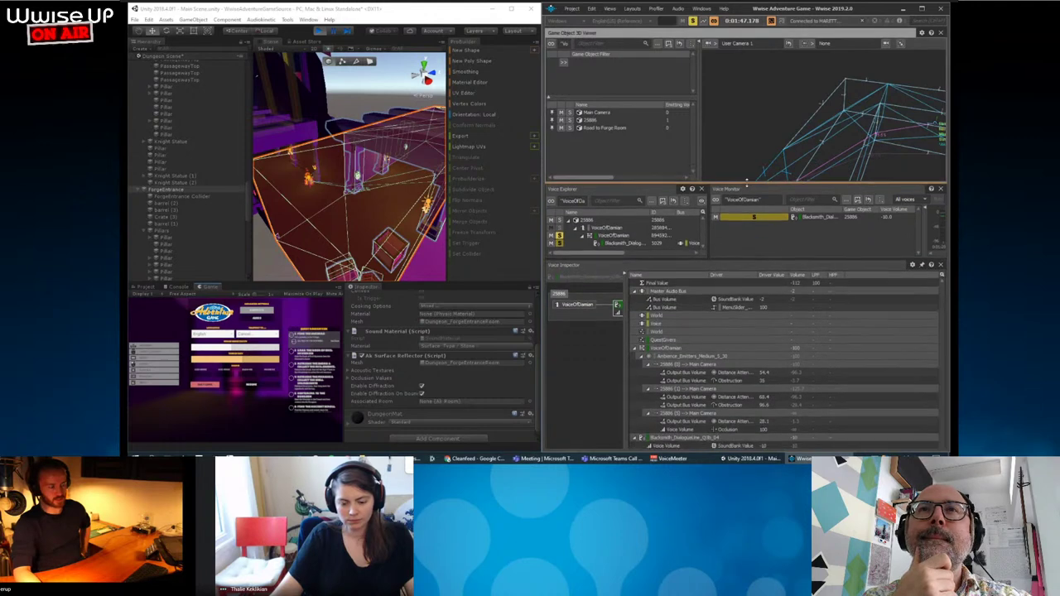
left_click_drag(751, 260, 751, 229)
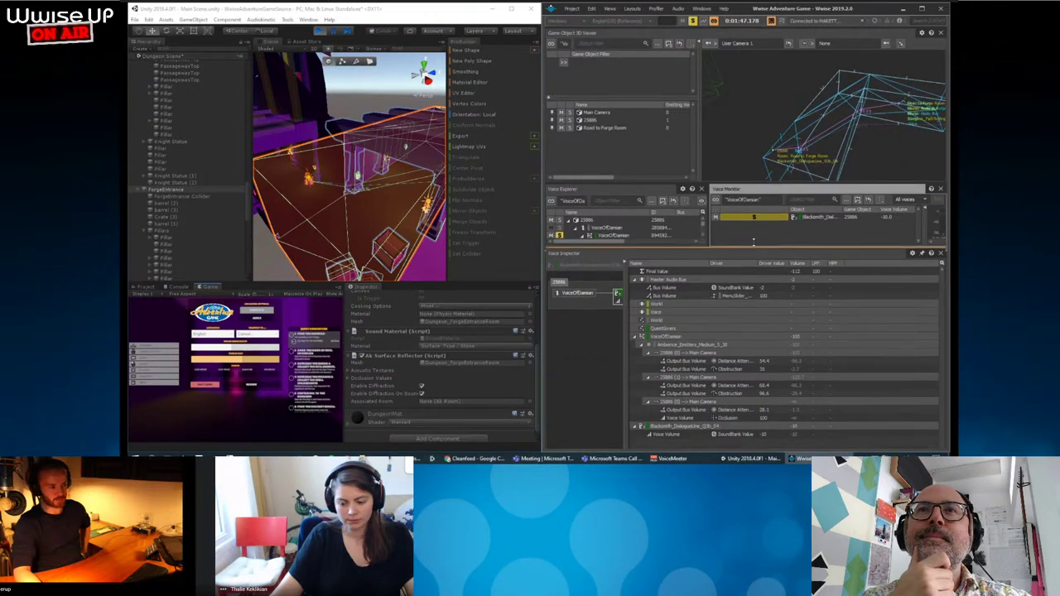
mouse_move(624, 330)
left_mouse_down()
mouse_move(911, 313)
mouse_move(678, 315)
left_mouse_up()
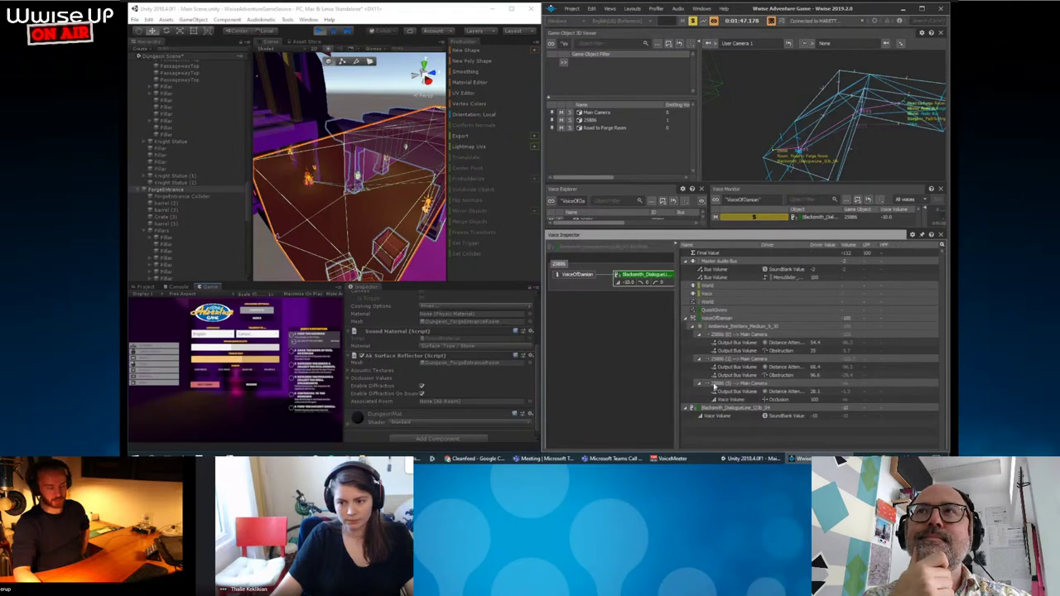
left_click(751, 401)
left_click(720, 328)
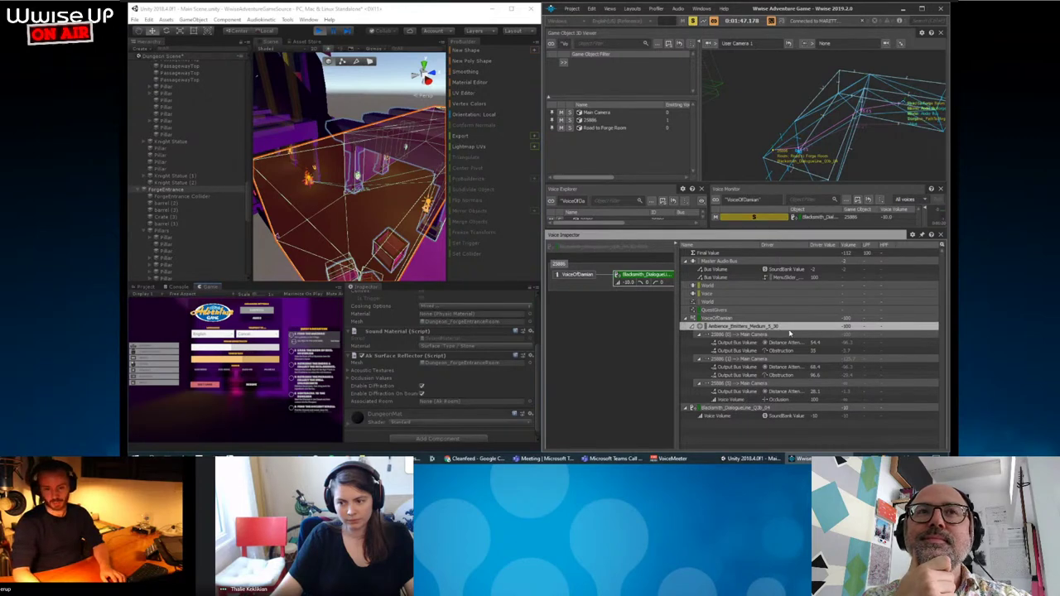
left_click(751, 349)
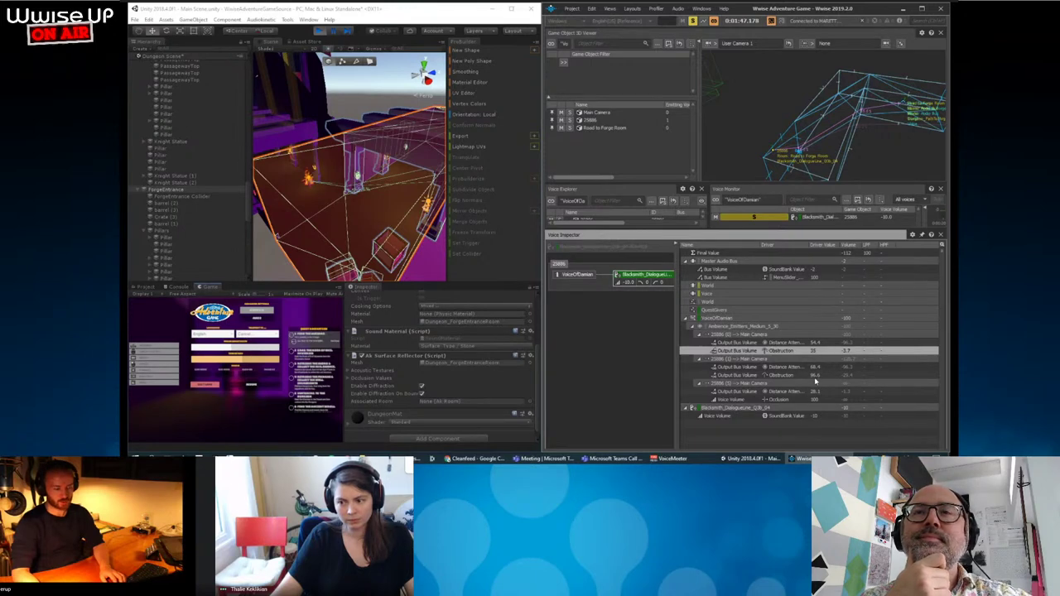
left_click(818, 376)
left_click(808, 401)
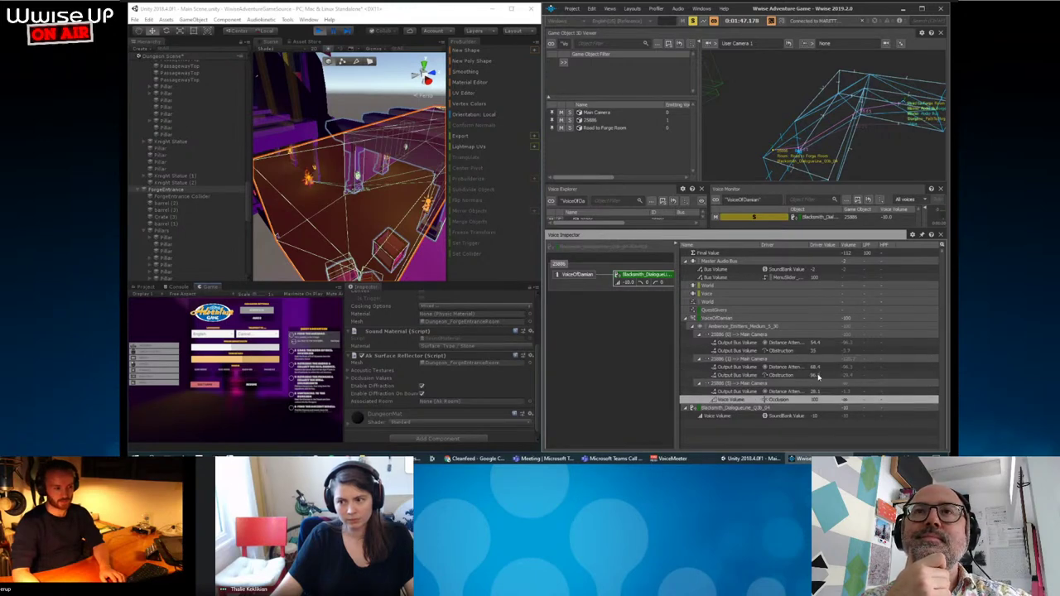
left_click(819, 392)
key("Down")
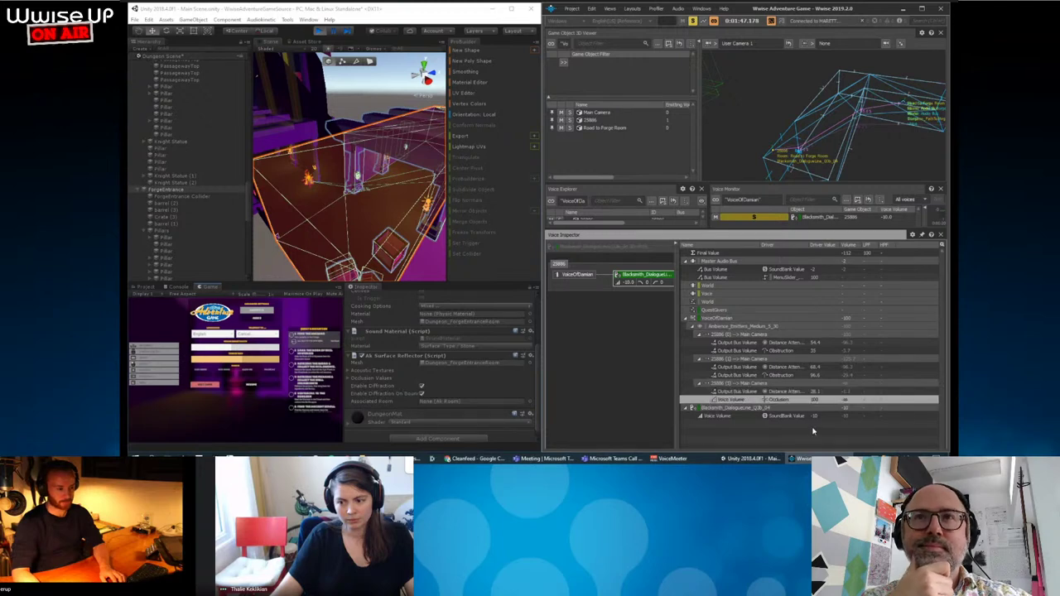
mouse_move(363, 266)
right_mouse_down()
mouse_move(365, 212)
mouse_move(397, 209)
mouse_move(521, 317)
right_mouse_up()
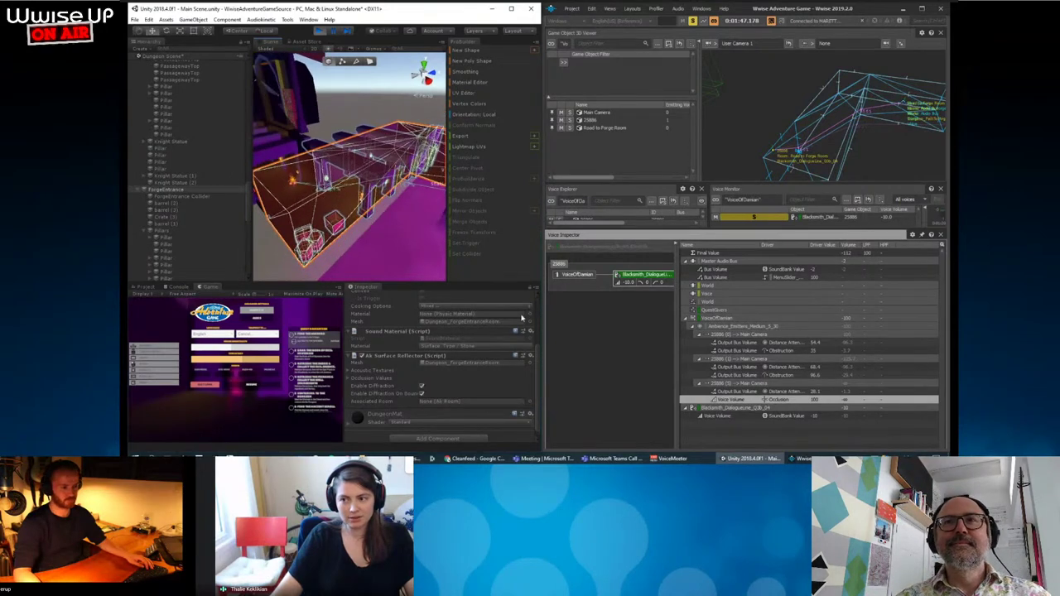
left_click(800, 403)
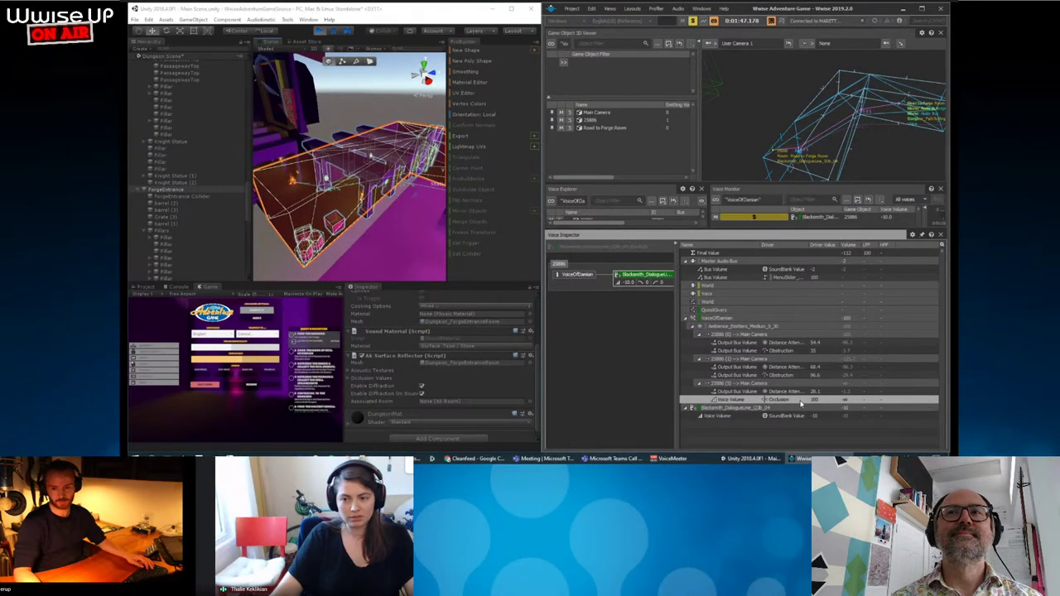
left_click(810, 375)
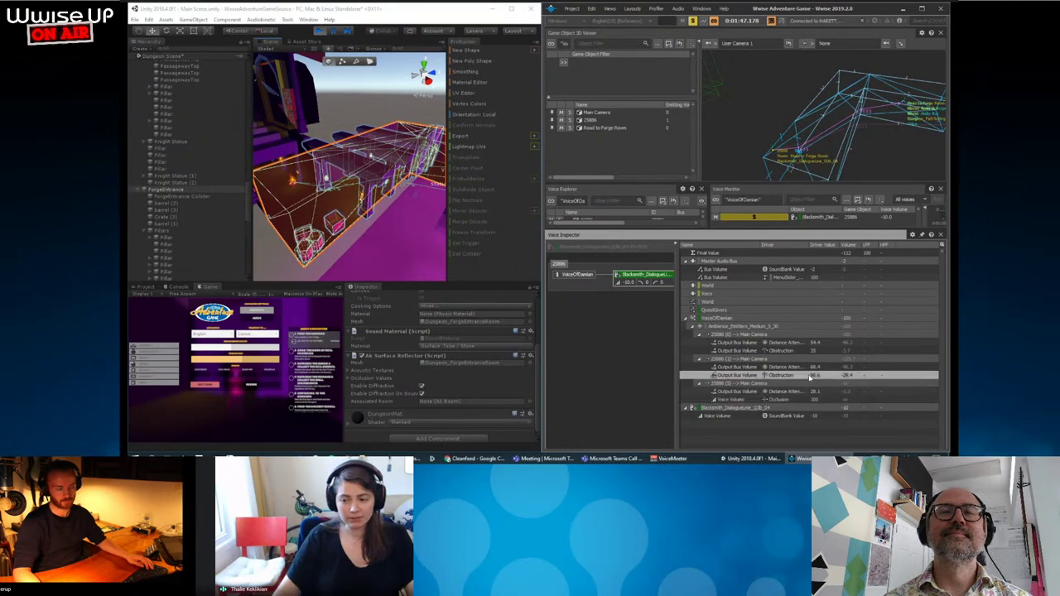
left_click(810, 352)
mouse_move(356, 174)
left_mouse_down("alt")
mouse_move(388, 235)
mouse_move(361, 243)
mouse_move(383, 237)
left_mouse_up("alt")
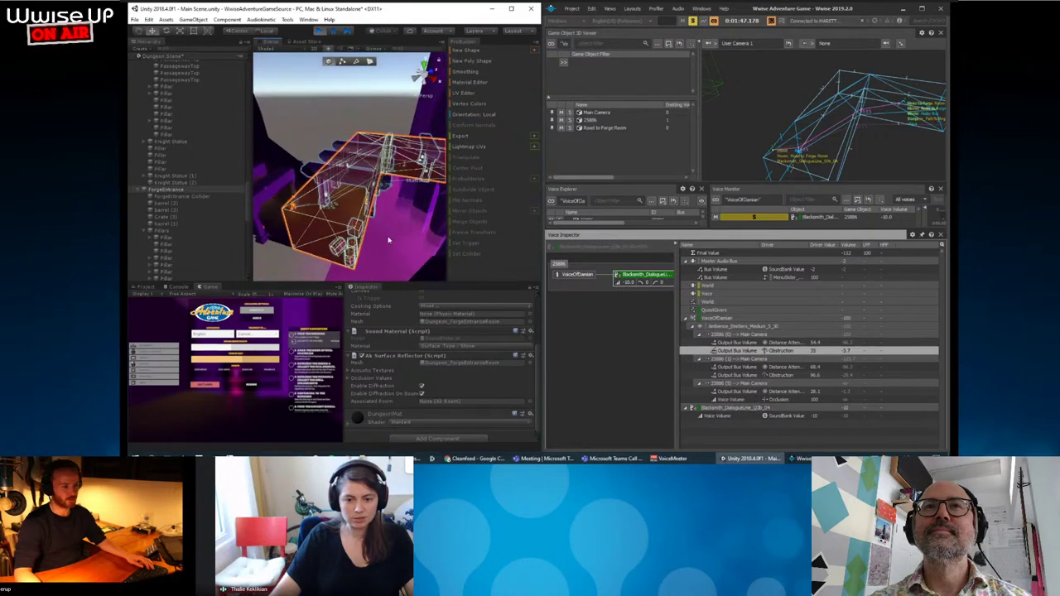
Expand the Ak Surface Reflector's Occlusion Values, check Element 0, and exit Play mode.
left_click(371, 381)
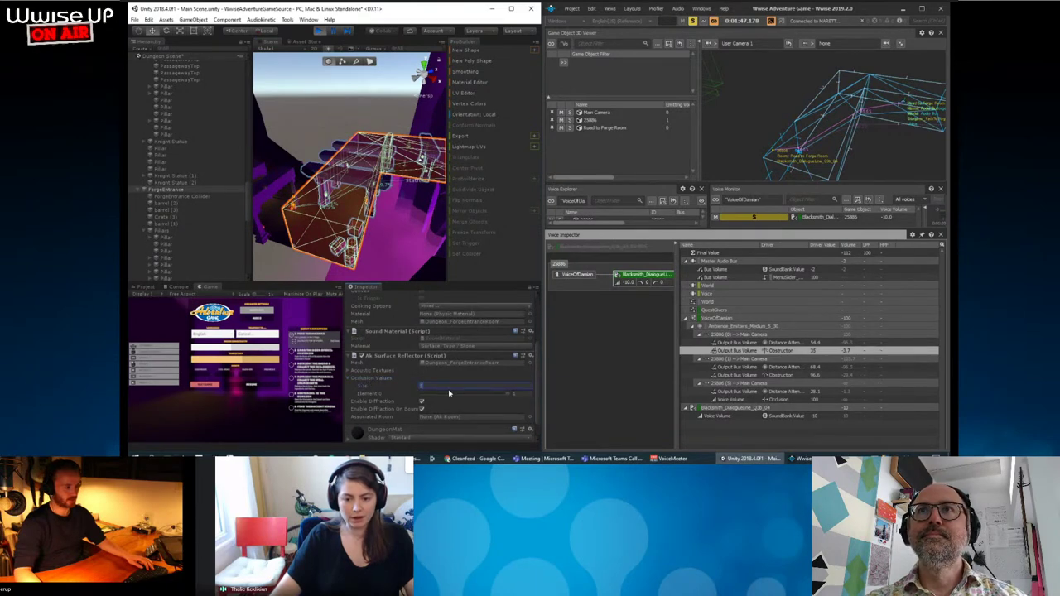
left_click(498, 396)
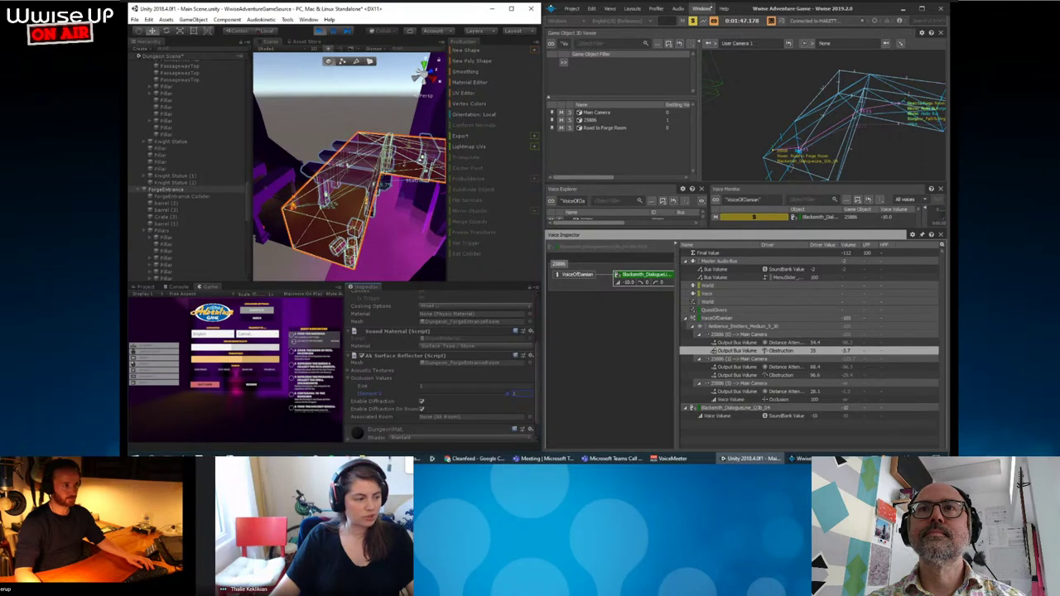
left_click(320, 31)
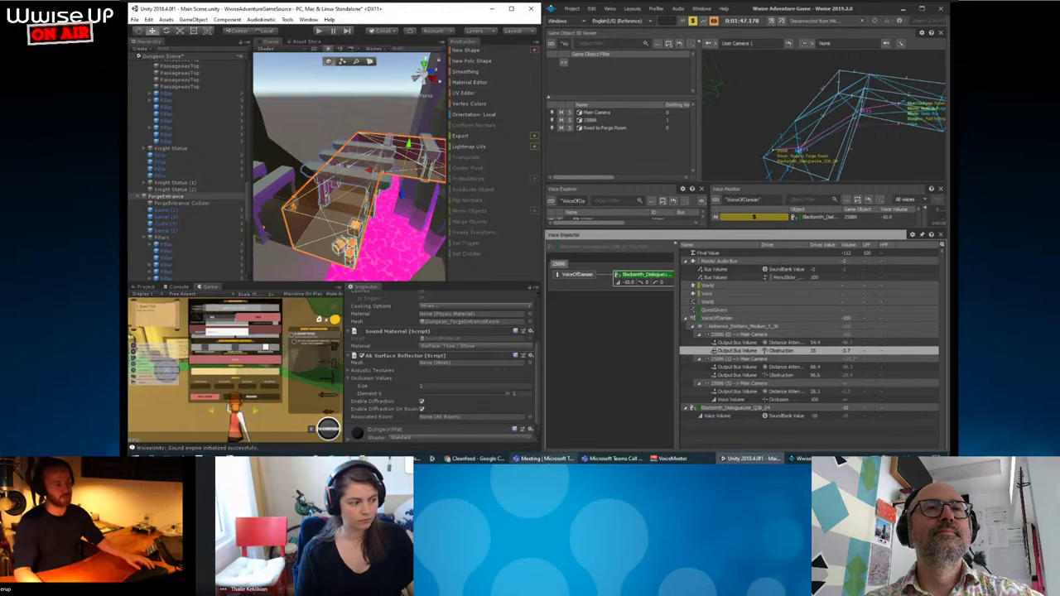
Frame the ForgeEntrance room and select the flat Dungeon_Part piece by the stairs.
mouse_move(377, 200)
left_mouse_down("alt")
mouse_move(342, 203)
mouse_move(366, 194)
left_mouse_up("alt")
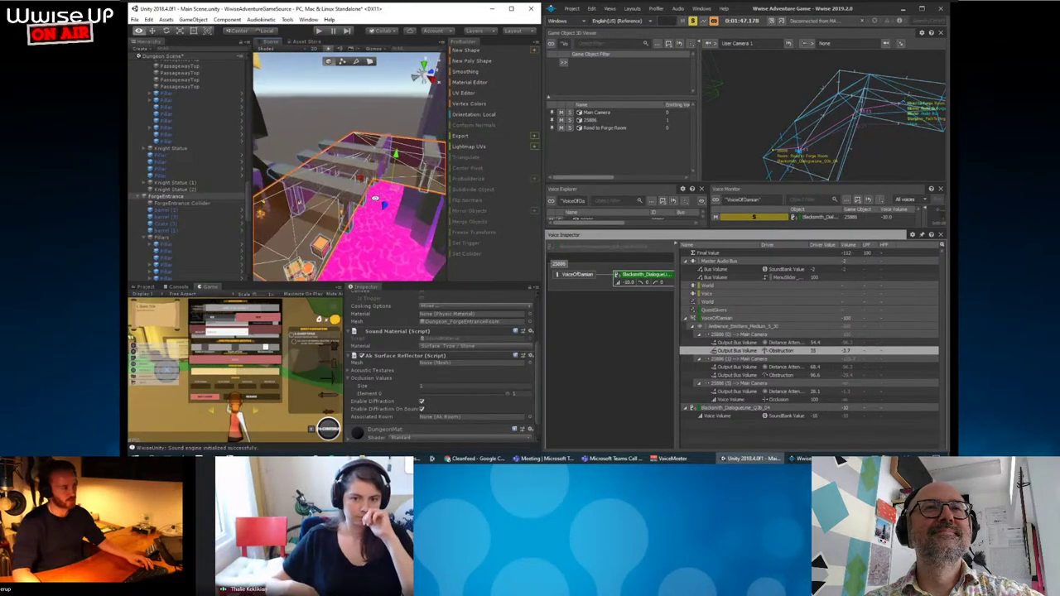
left_click(203, 204)
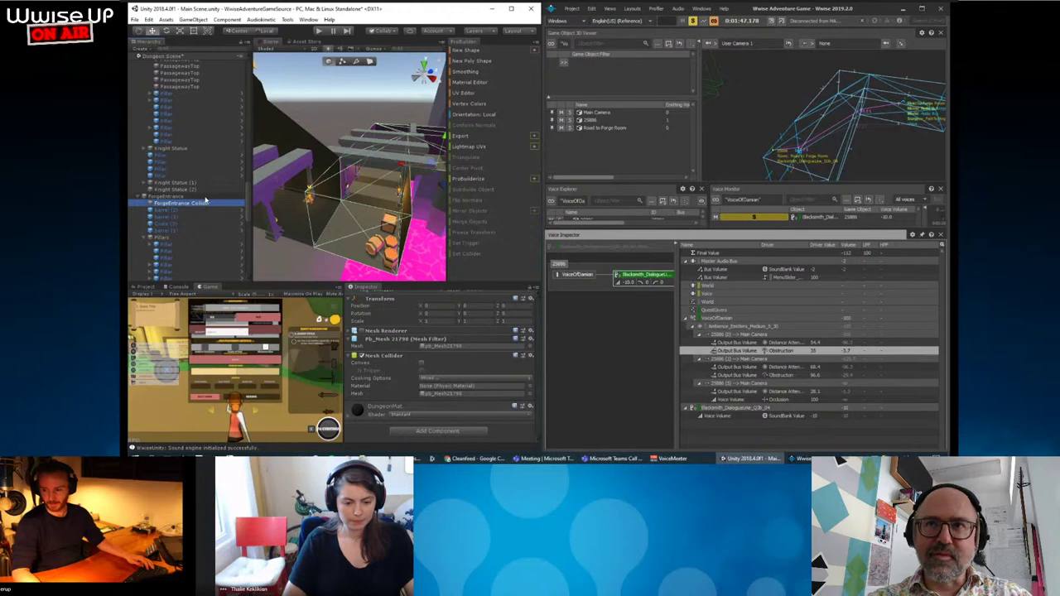
left_click(189, 196)
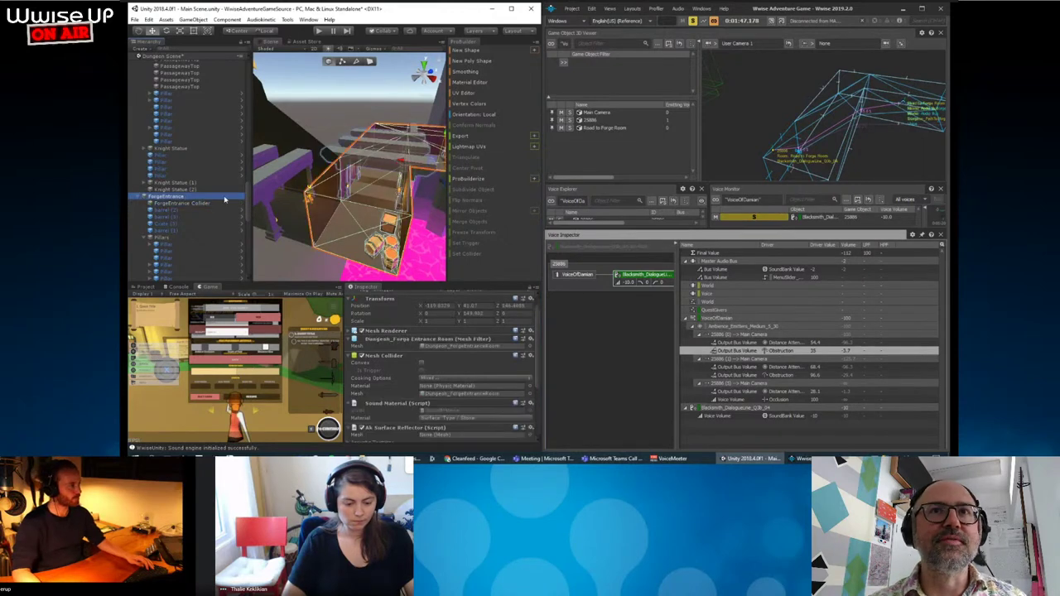
key("f")
mouse_move(345, 215)
right_mouse_down()
mouse_move(295, 213)
mouse_move(342, 213)
right_mouse_up()
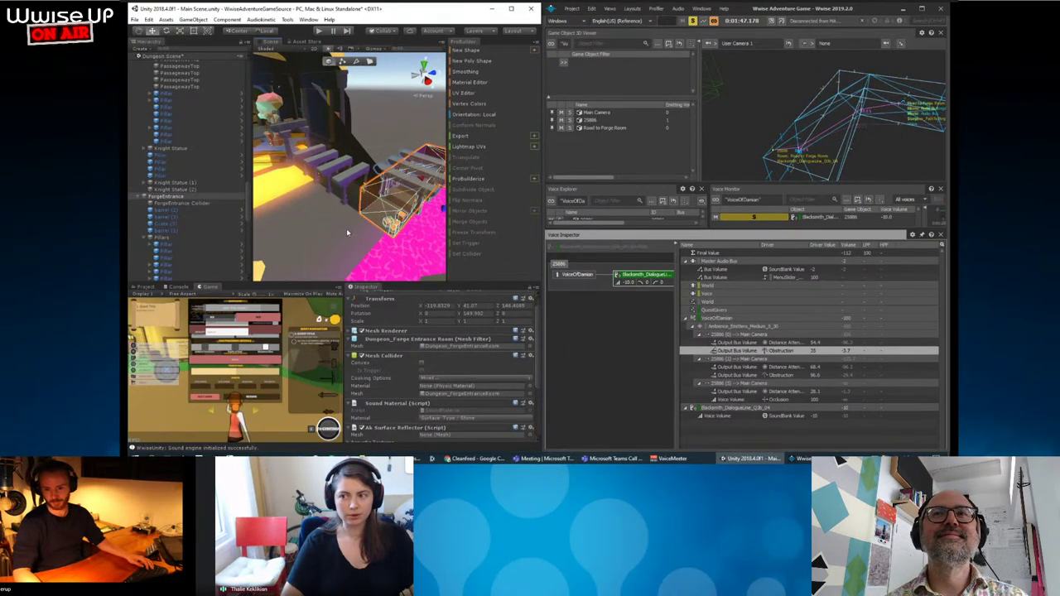
key("f")
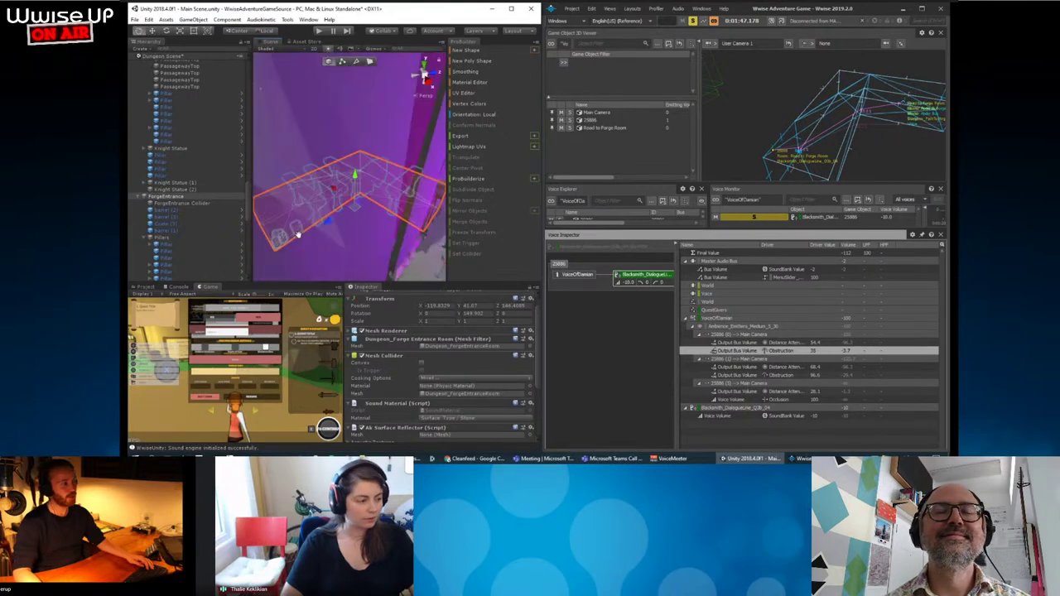
scroll(298, 234, "up", 3)
scroll(323, 198, "up", 3)
left_click(352, 160)
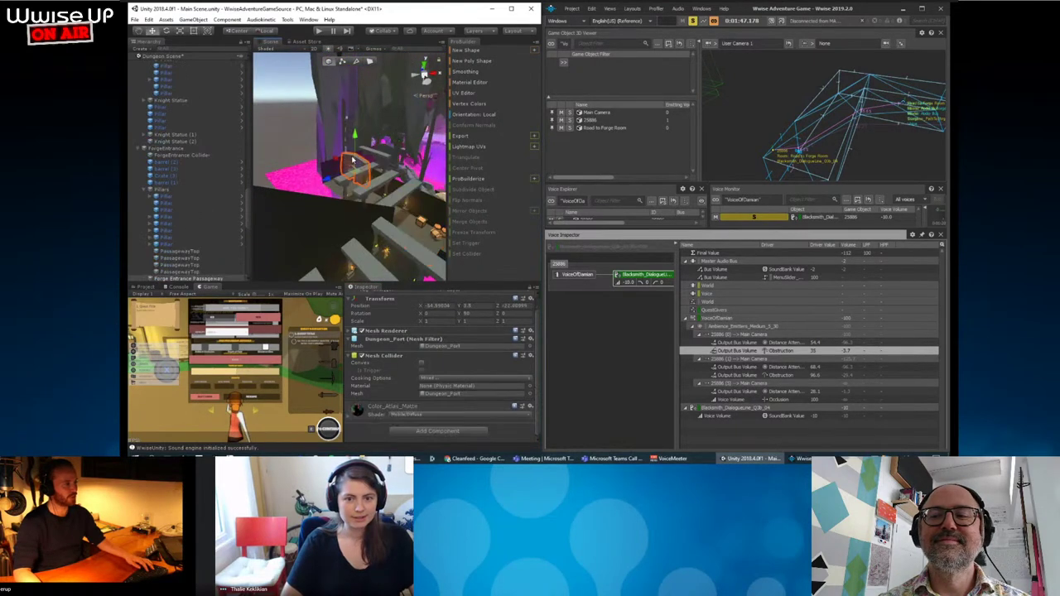
Orbit around Dungeon_Part and drag Wwise's Voice Explorer splitter down to enlarge its tree.
left_click_drag(352, 205, 403, 213, "alt")
mouse_move(771, 147)
left_mouse_down()
mouse_move(798, 151)
mouse_move(801, 166)
left_mouse_up()
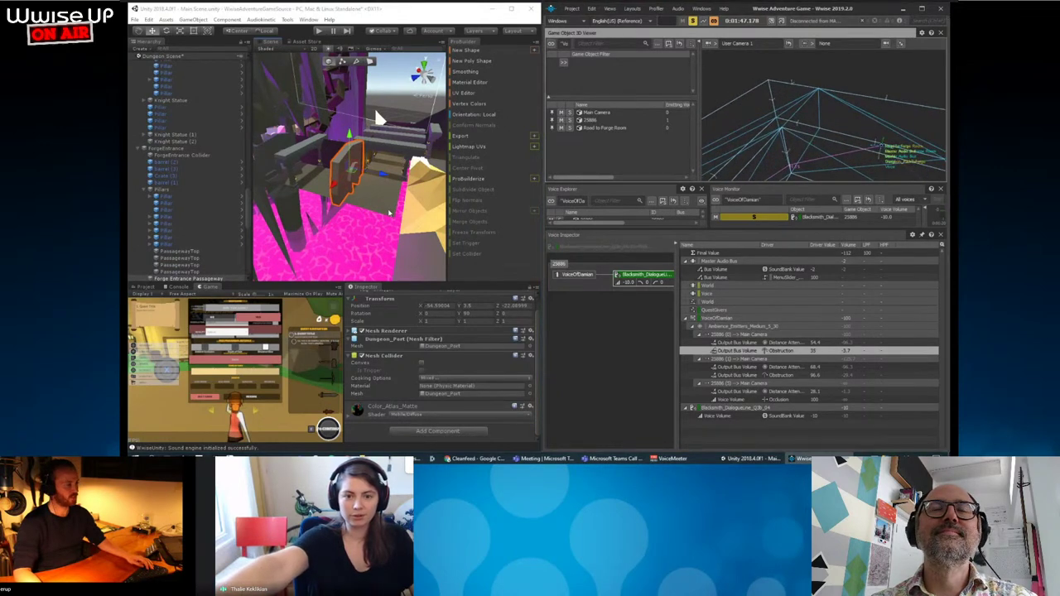
left_click_drag(363, 214, 376, 212, "alt")
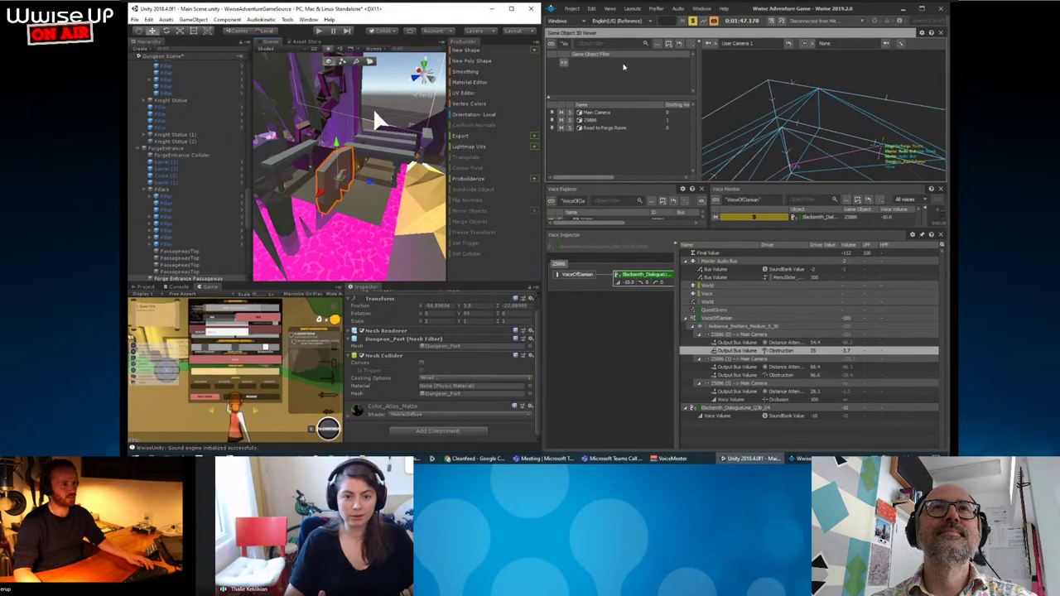
left_click_drag(795, 149, 796, 139)
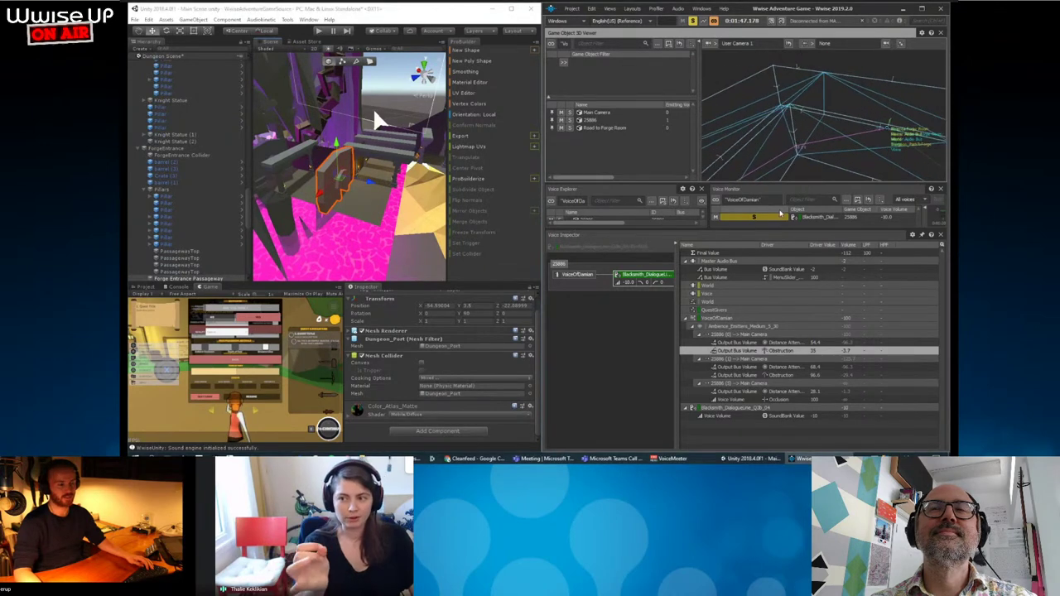
left_click_drag(761, 230, 761, 303)
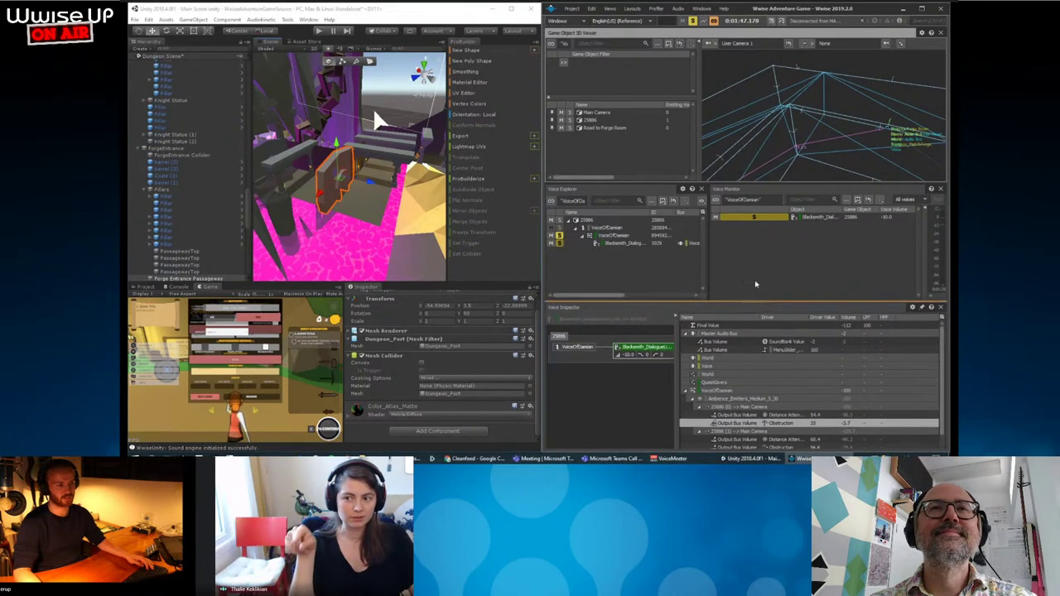
left_click(919, 231)
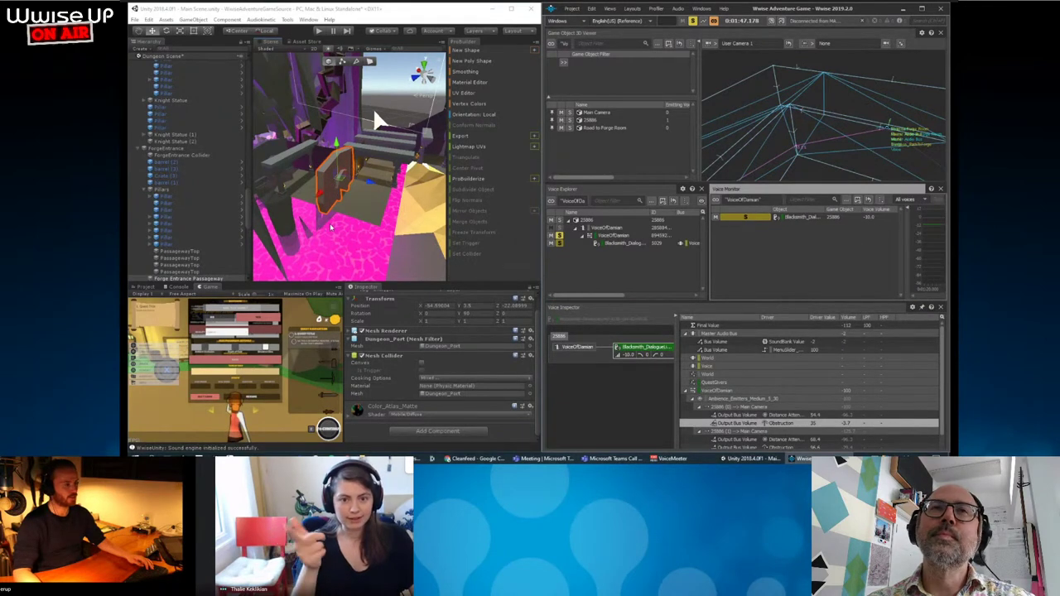
left_click_drag(335, 195, 418, 400, "alt")
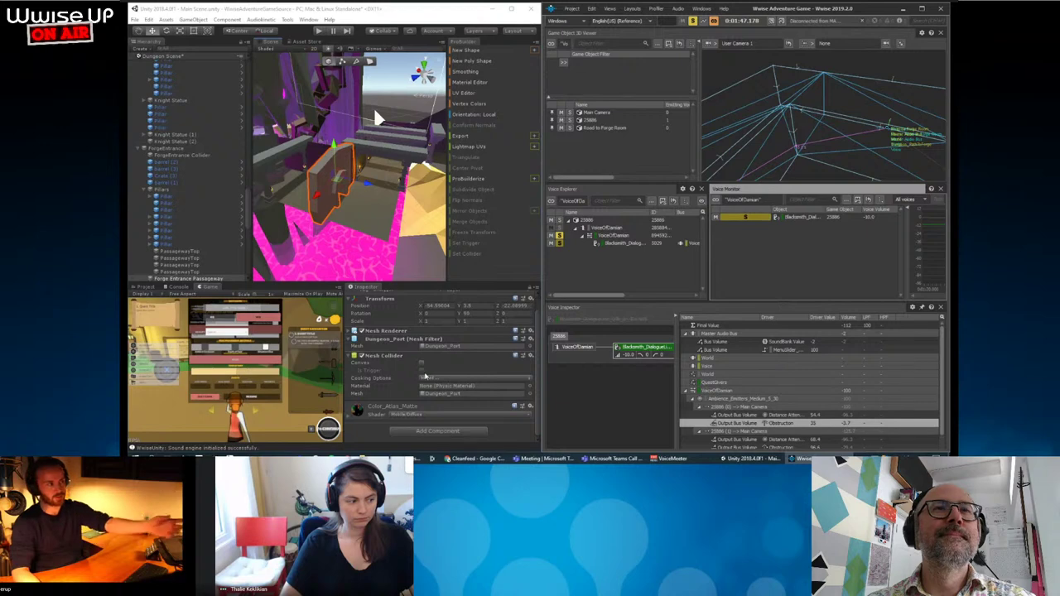
key("alt+Tab")
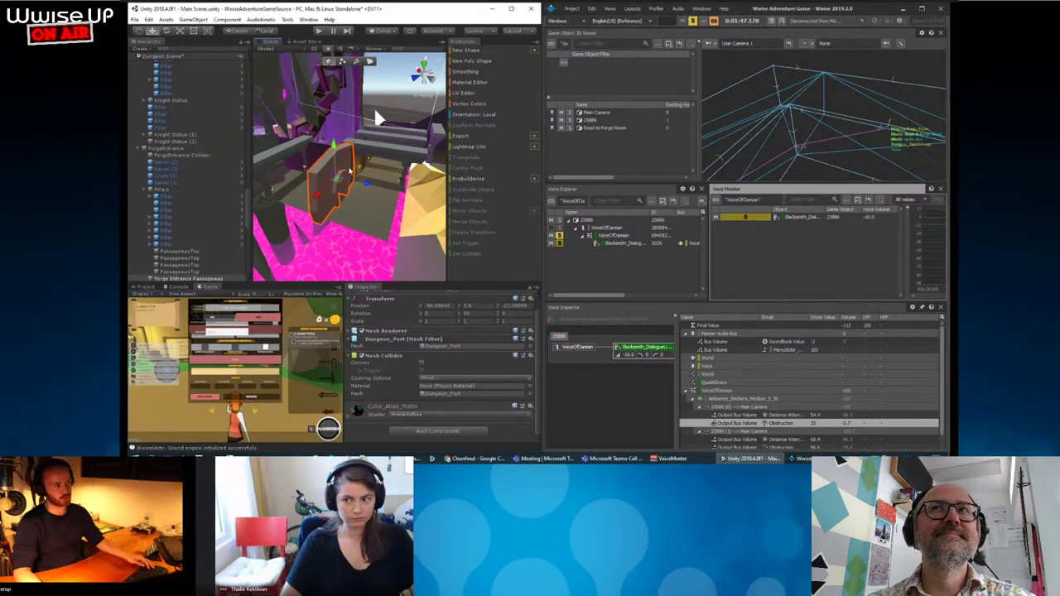
Add an Ak Surface Reflector to Dungeon_Part, tick Enable Diffraction, and widen the Inspector.
left_click(448, 437)
left_click(466, 417)
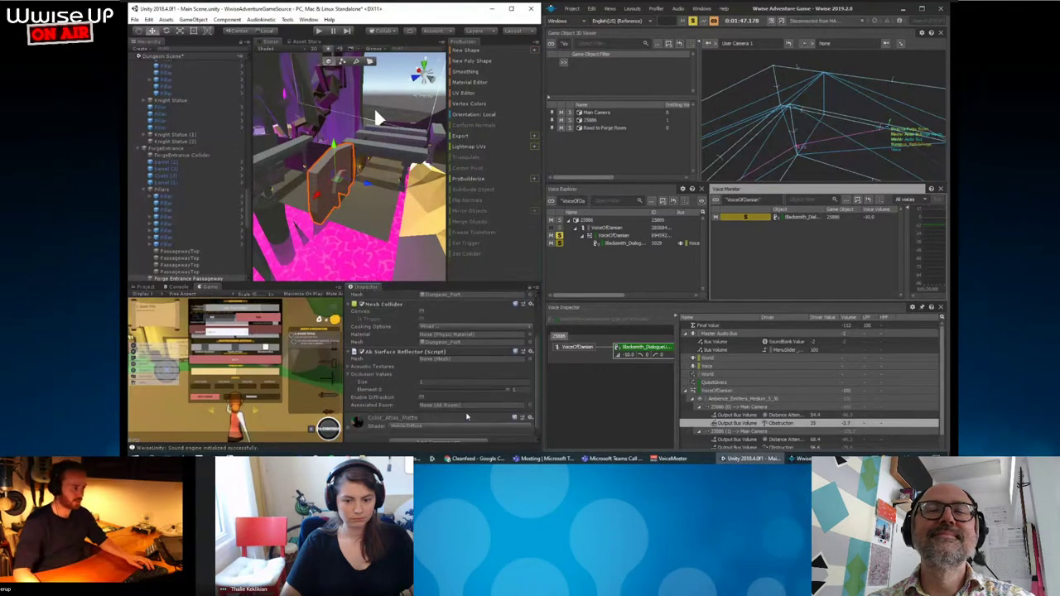
left_click(422, 399)
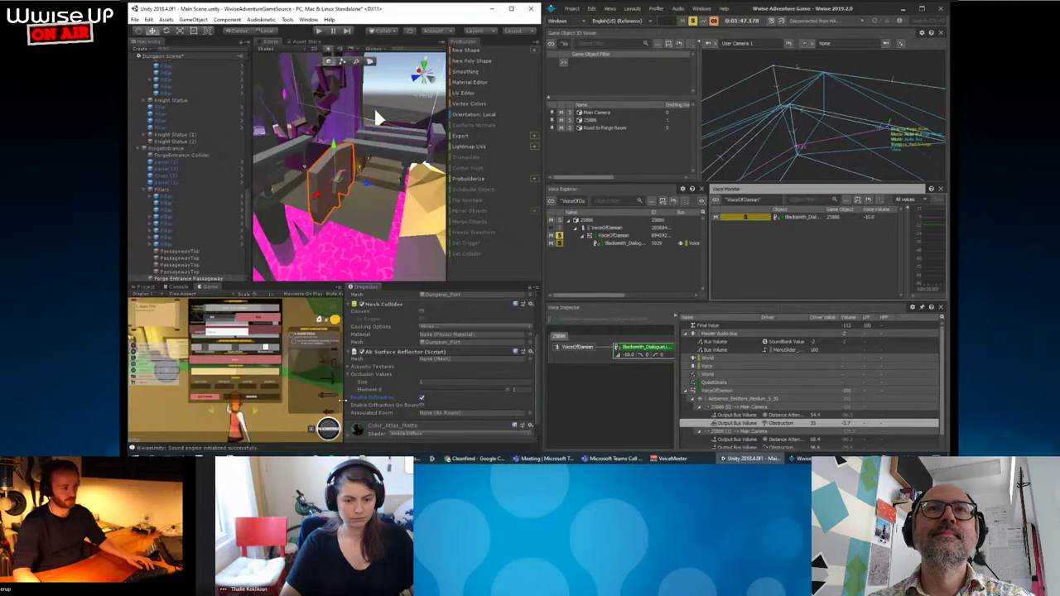
mouse_move(345, 406)
left_mouse_down()
mouse_move(305, 405)
mouse_move(337, 405)
left_mouse_up()
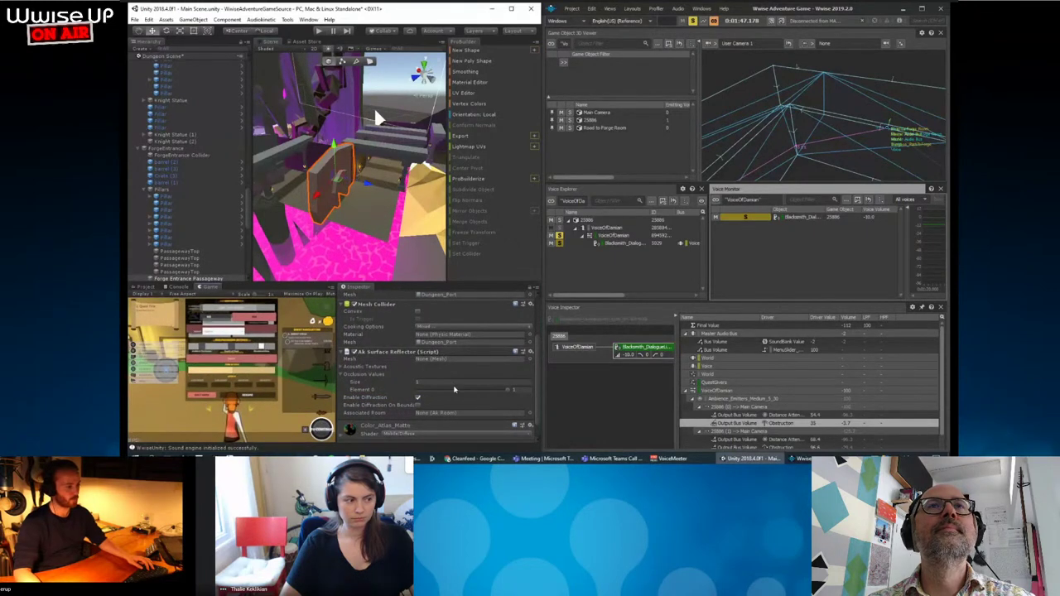
left_click(463, 411)
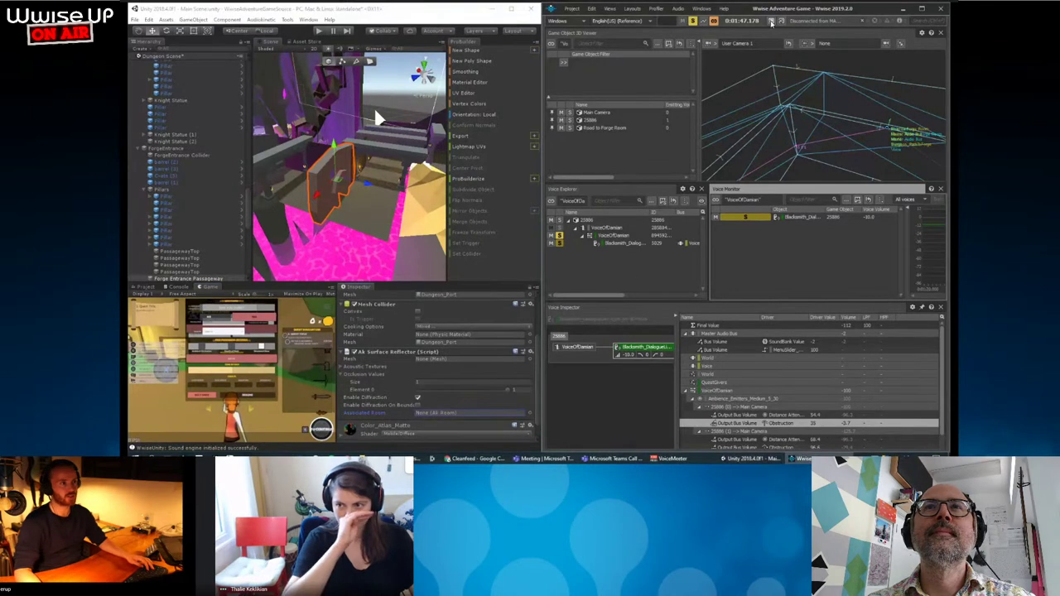
Connect Wwise to the local Unity editor through Remote Connections and start Play mode.
left_click(793, 20)
left_click(703, 178)
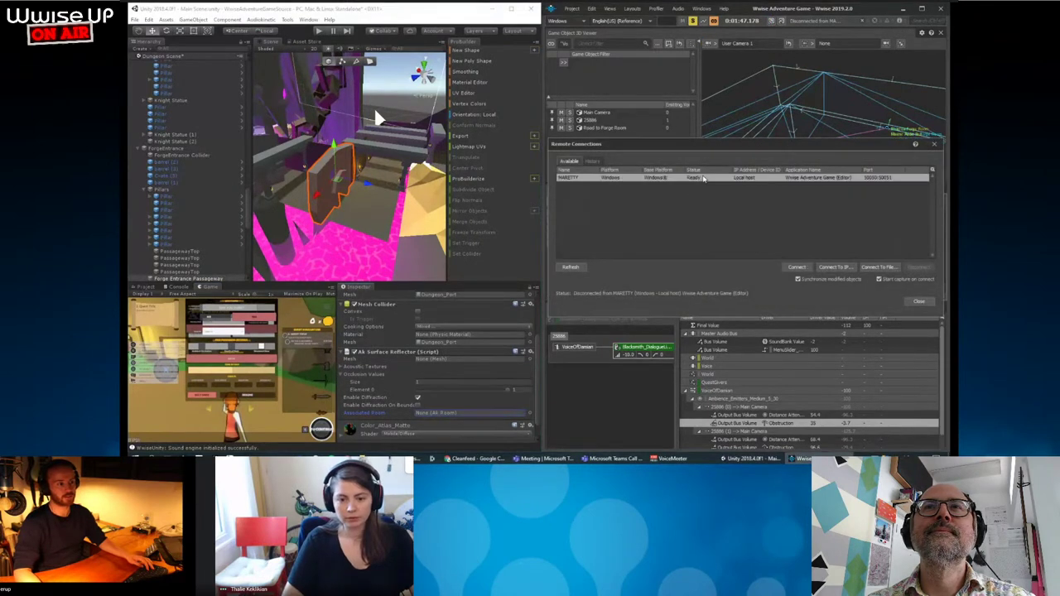
left_click(807, 268)
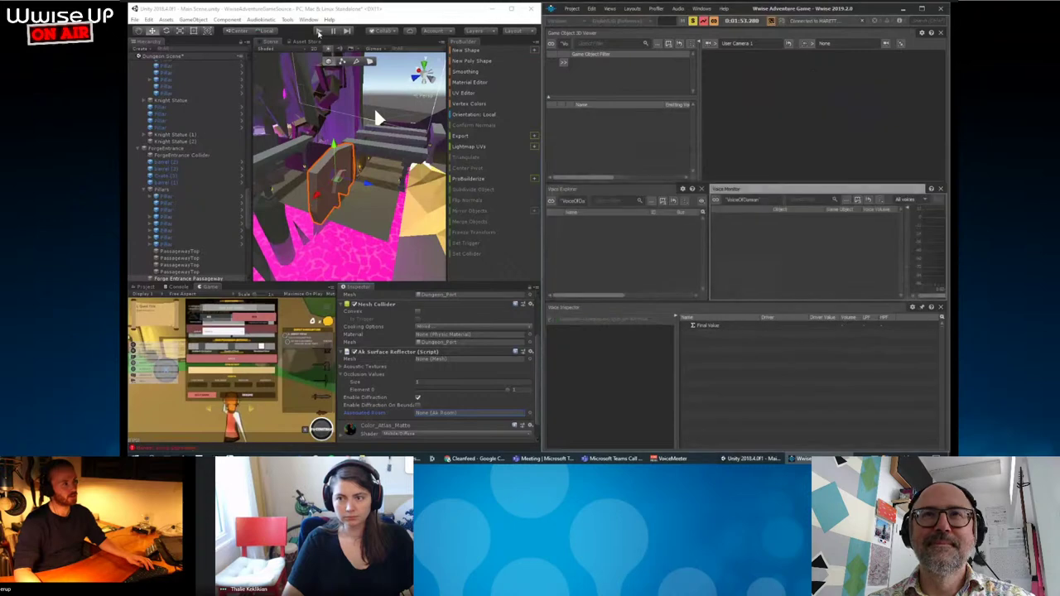
left_click(318, 31)
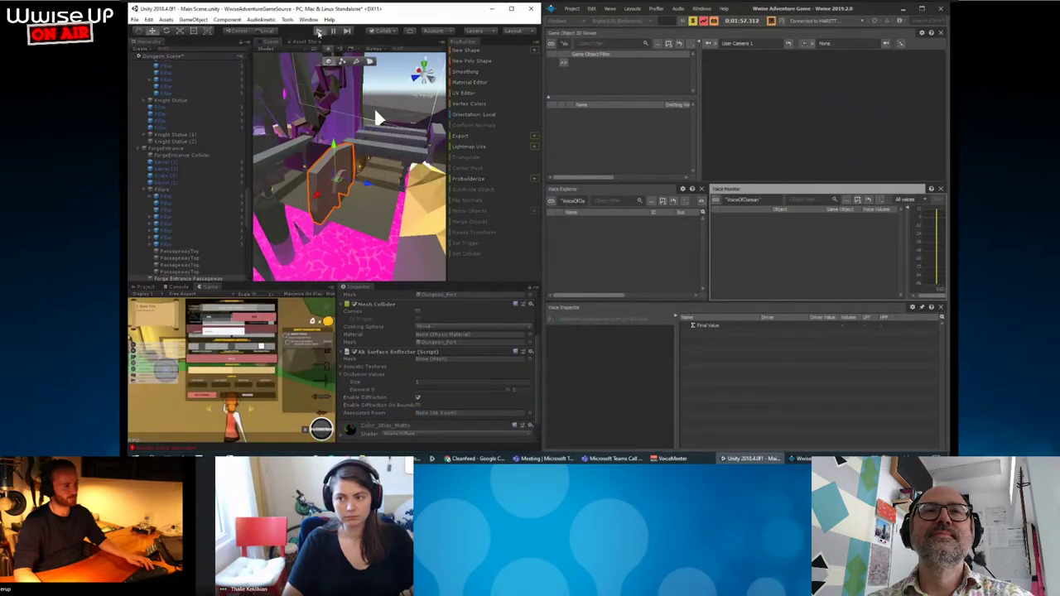
left_click(318, 31)
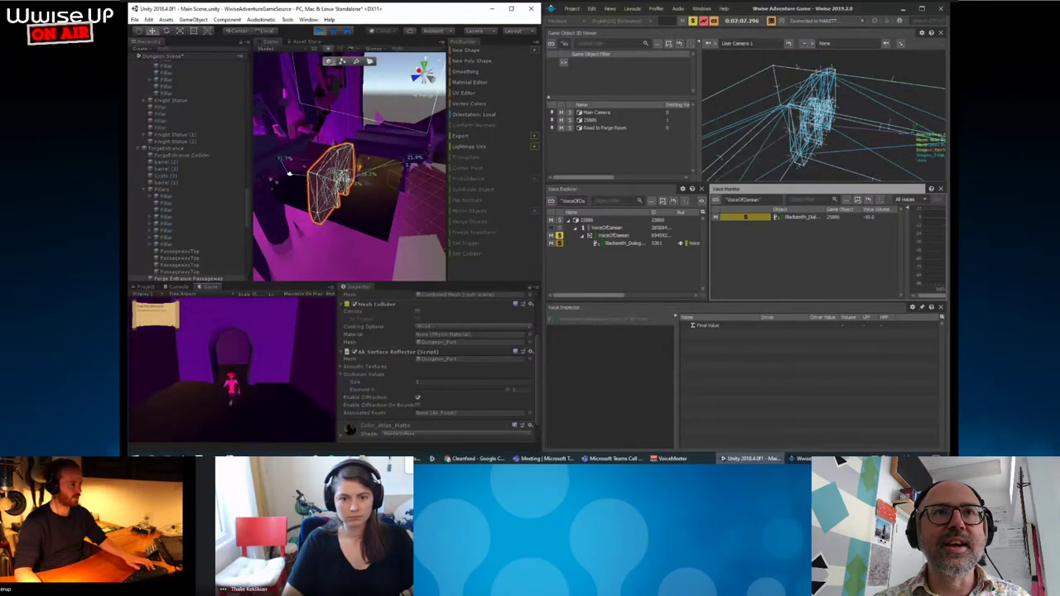
Resume the game and walk the character through the torch-lit rooms while Wwise profiles its voice.
scroll(365, 212, "up", 2)
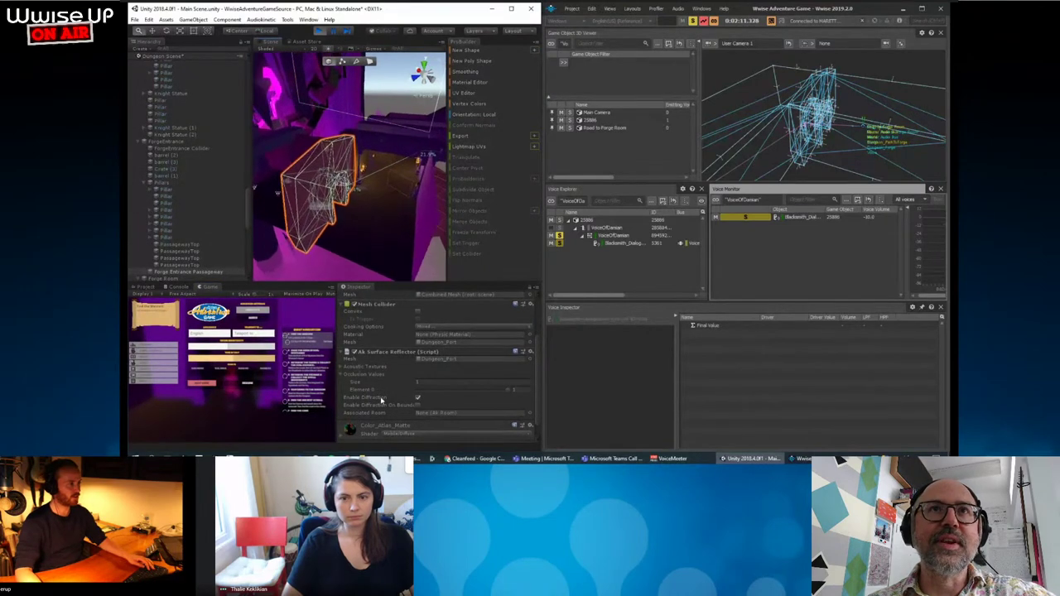
scroll(347, 178, "up", 5)
left_click_drag(349, 178, 365, 162, "alt")
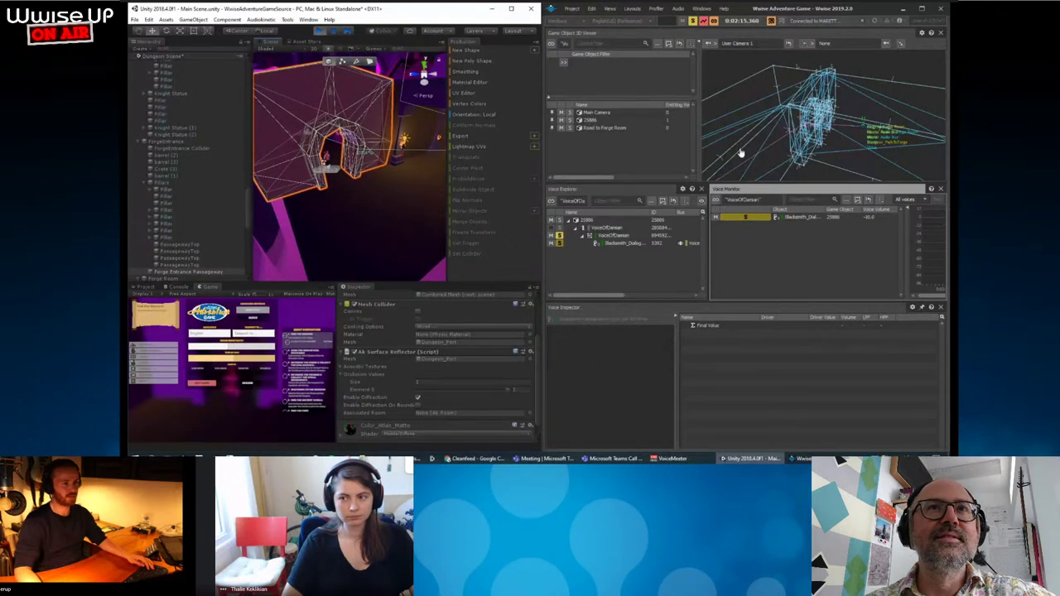
mouse_move(828, 138)
left_mouse_down()
mouse_move(834, 147)
mouse_move(828, 120)
mouse_move(782, 190)
left_mouse_up()
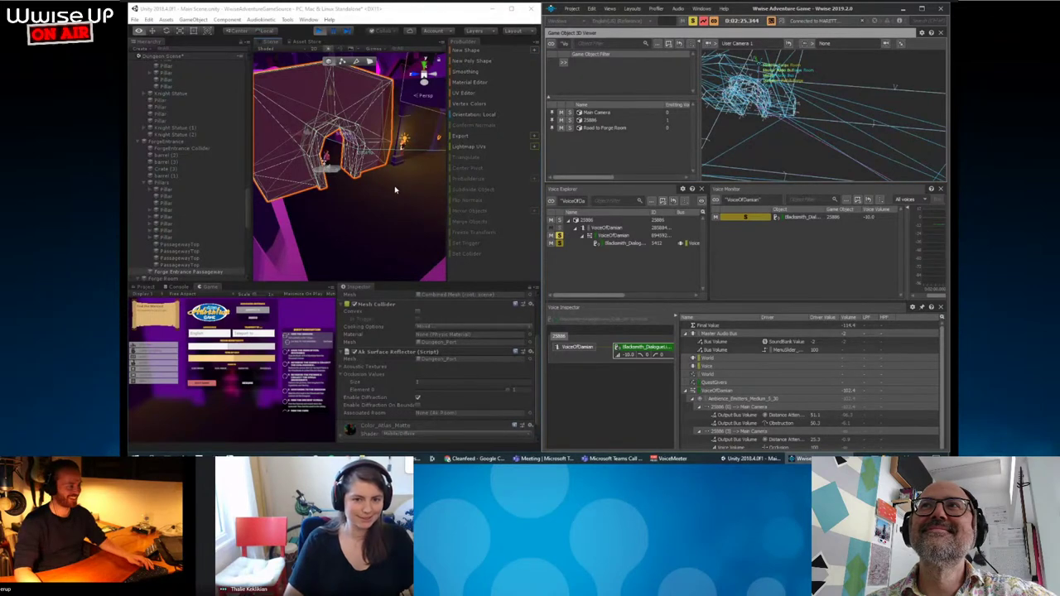
left_click_drag(395, 189, 418, 108, "alt")
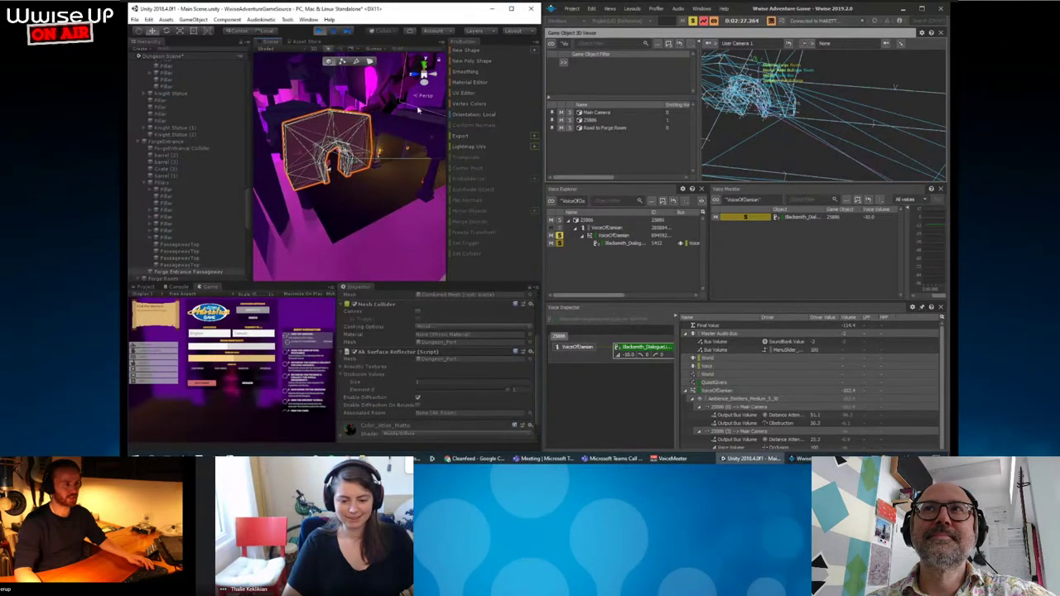
key("Escape")
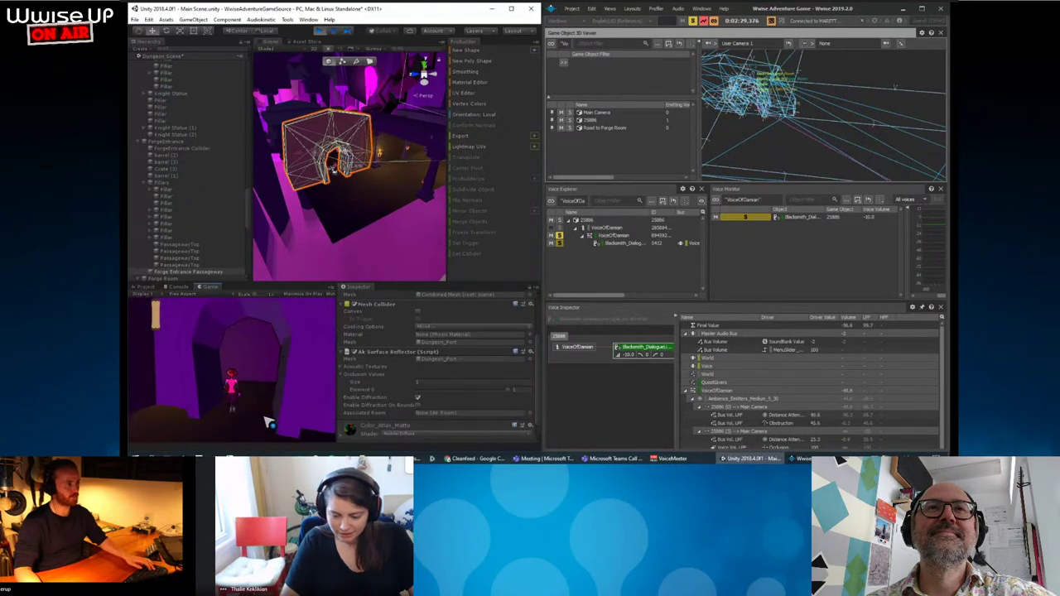
key("w")
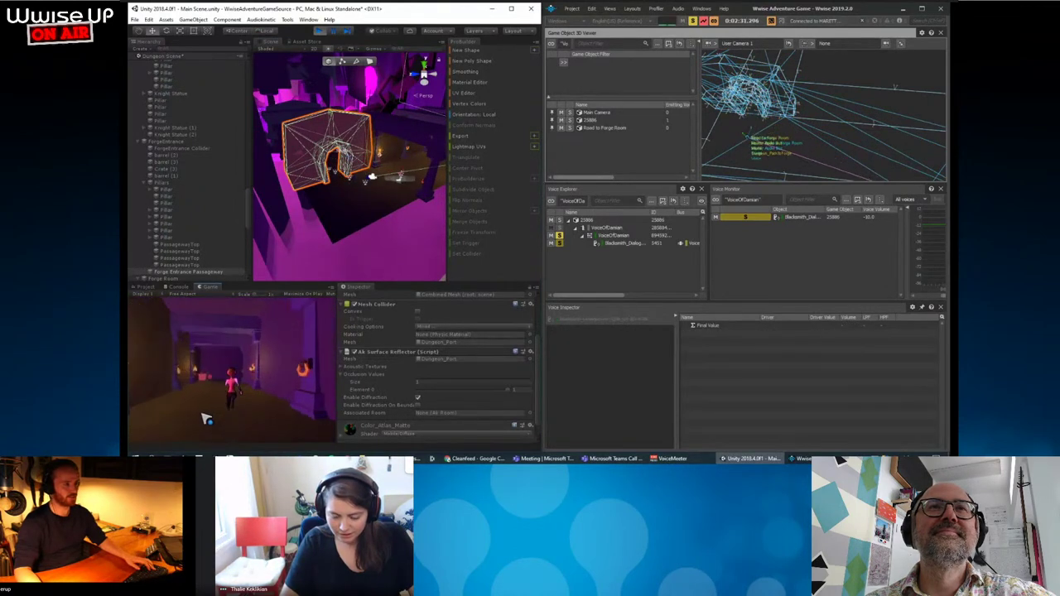
key("w")
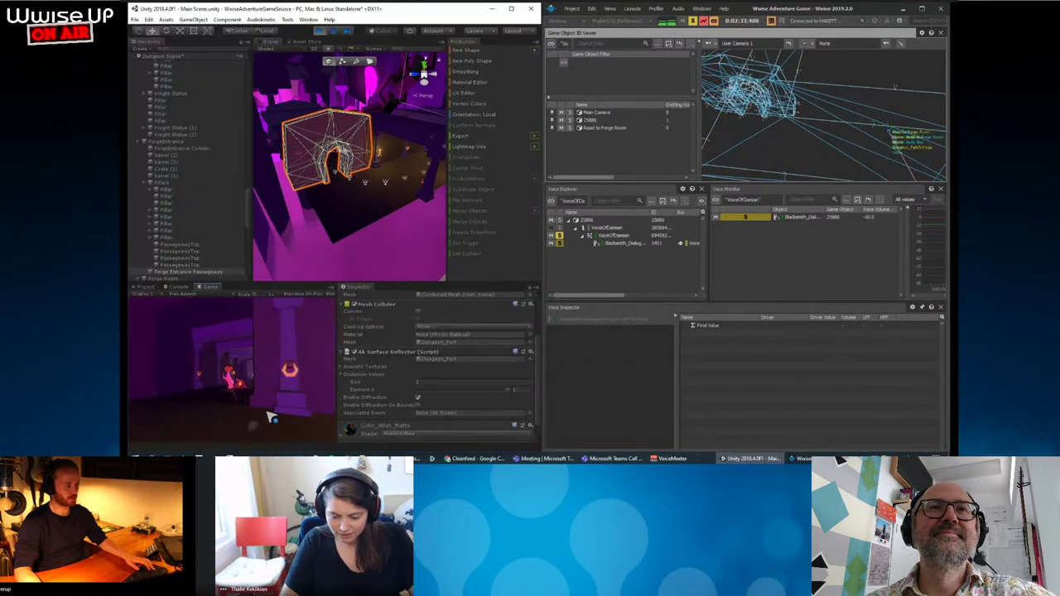
key("w")
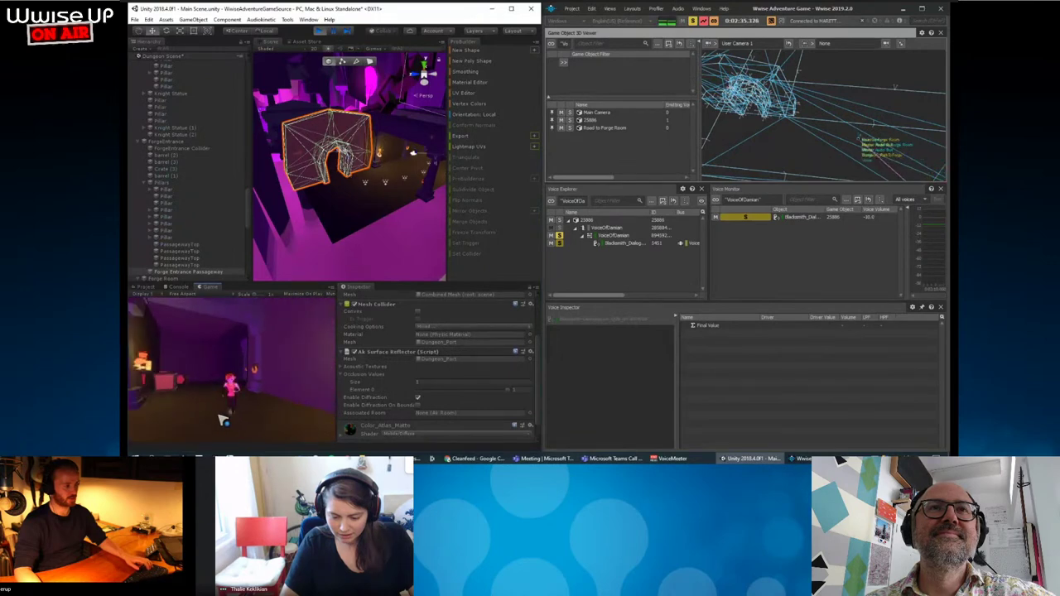
key("w")
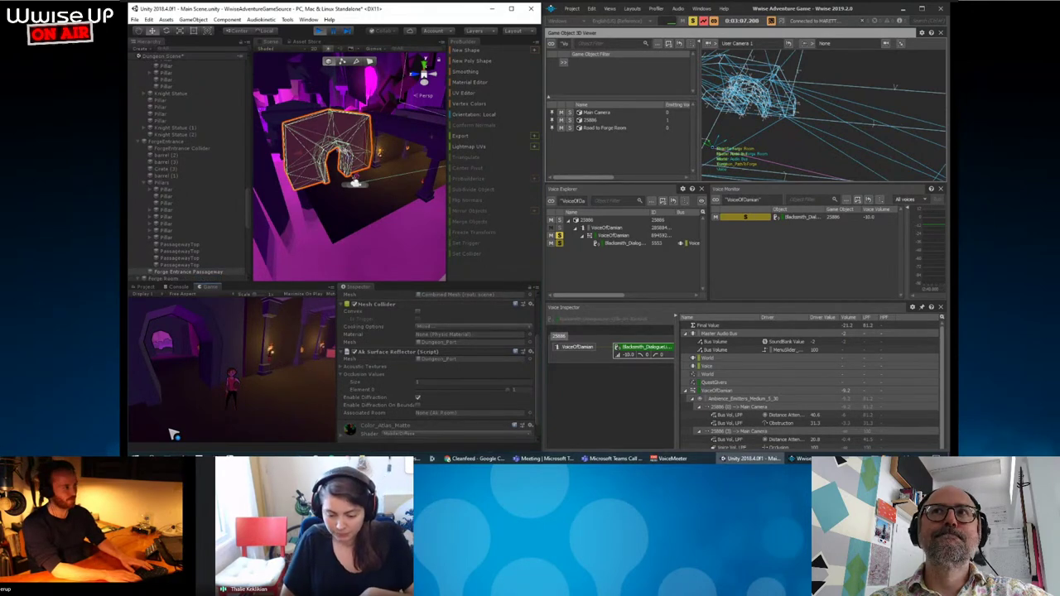
Exit Play mode with Ctrl+P so Wwise disconnects from the game.
key("ctrl+p")
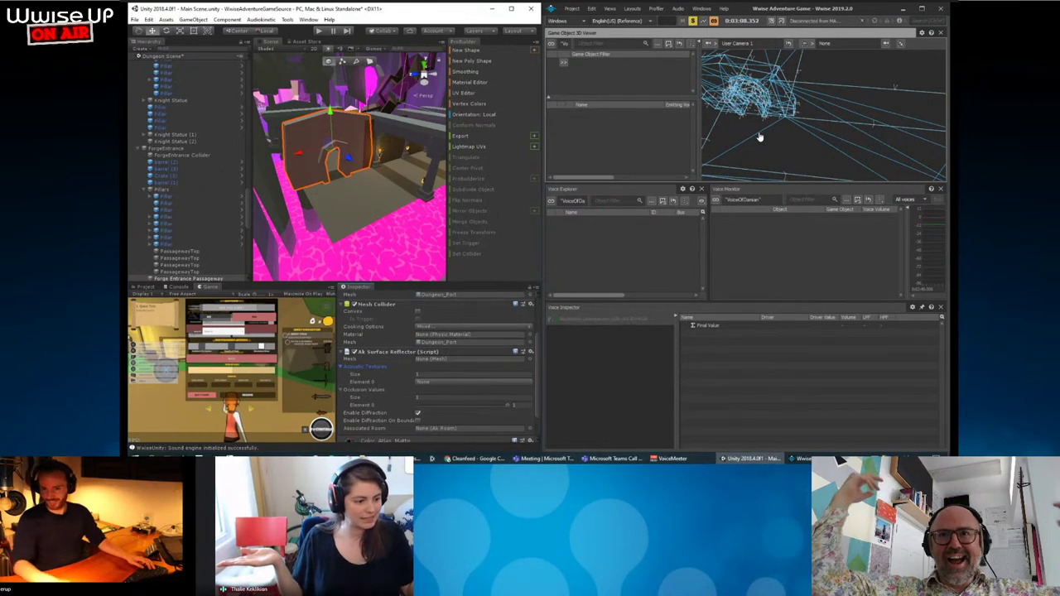
Orbit and zoom the Scene view toward the stairs and pillars beneath the mezzanine.
middle_click_drag(365, 149, 401, 164)
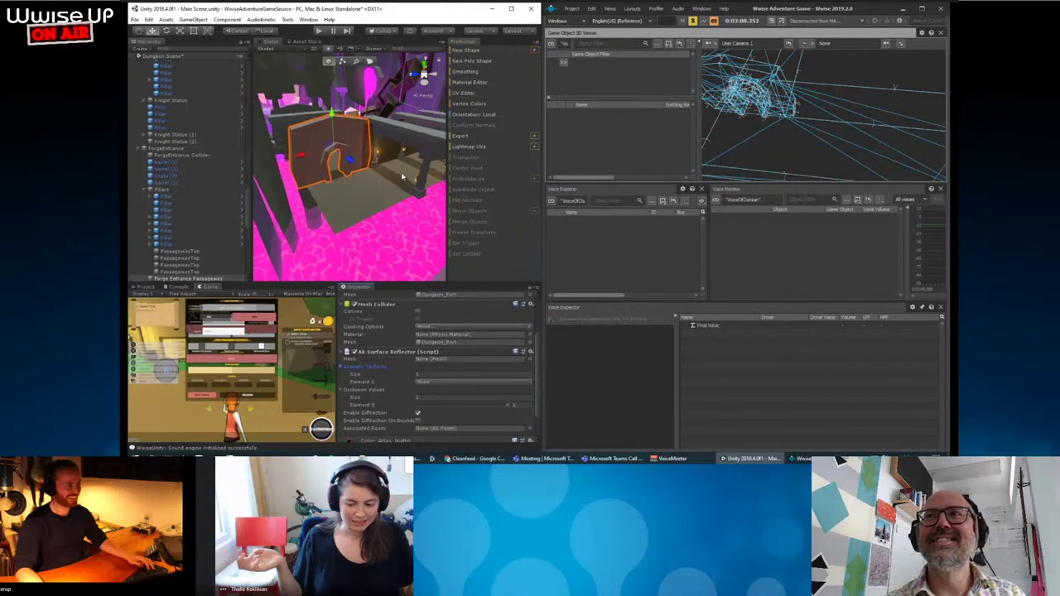
mouse_move(402, 164)
left_mouse_down("alt")
mouse_move(420, 221)
mouse_move(349, 190)
mouse_move(310, 192)
left_mouse_up("alt")
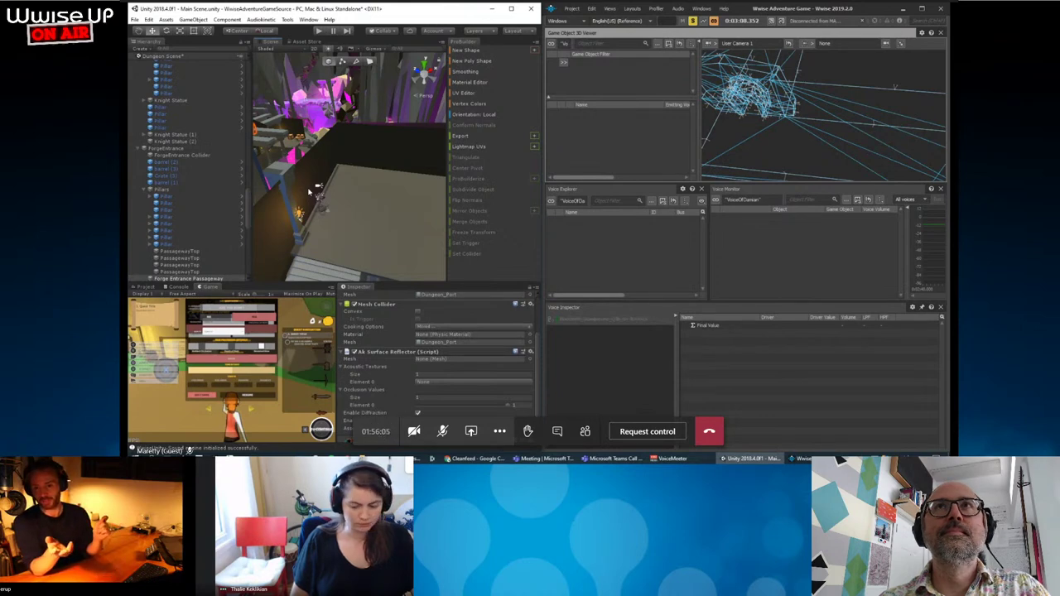
scroll(378, 198, "up", 5)
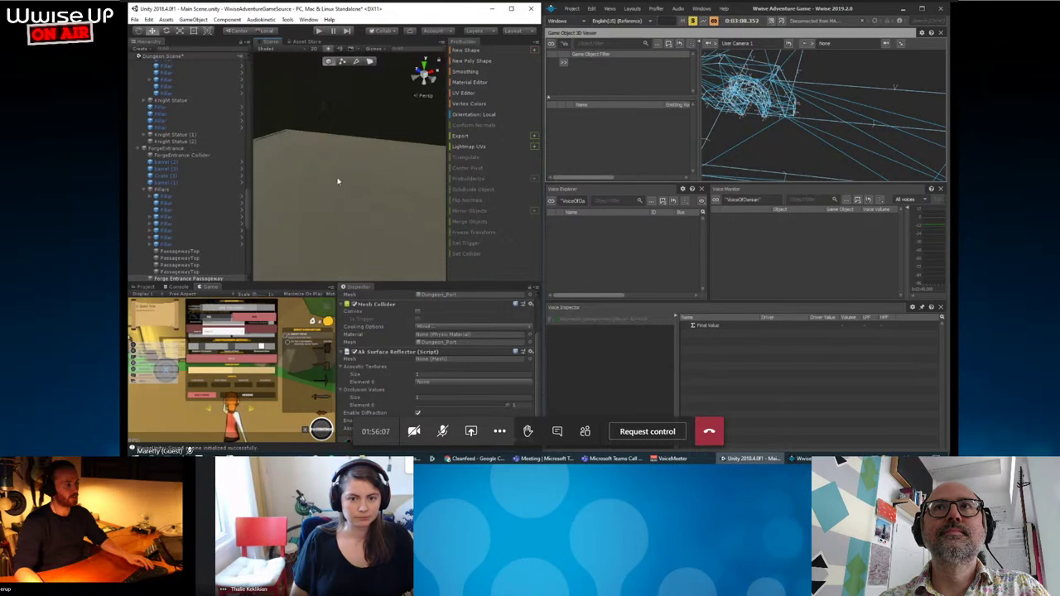
scroll(337, 180, "down", 5)
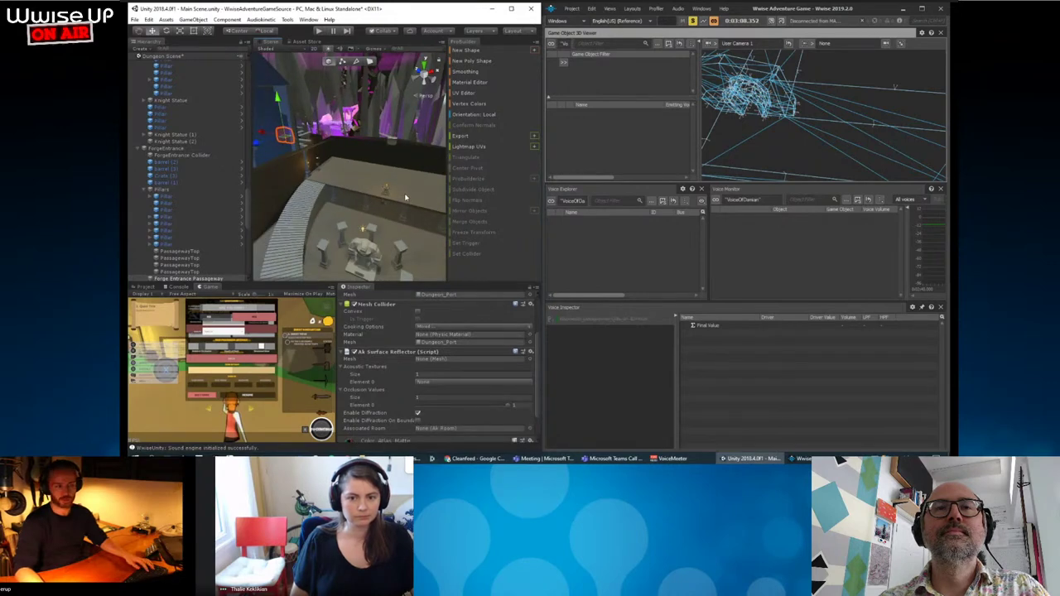
Select the mezzanine, frame it with F, and orbit around the platform.
left_click(406, 198)
key("f")
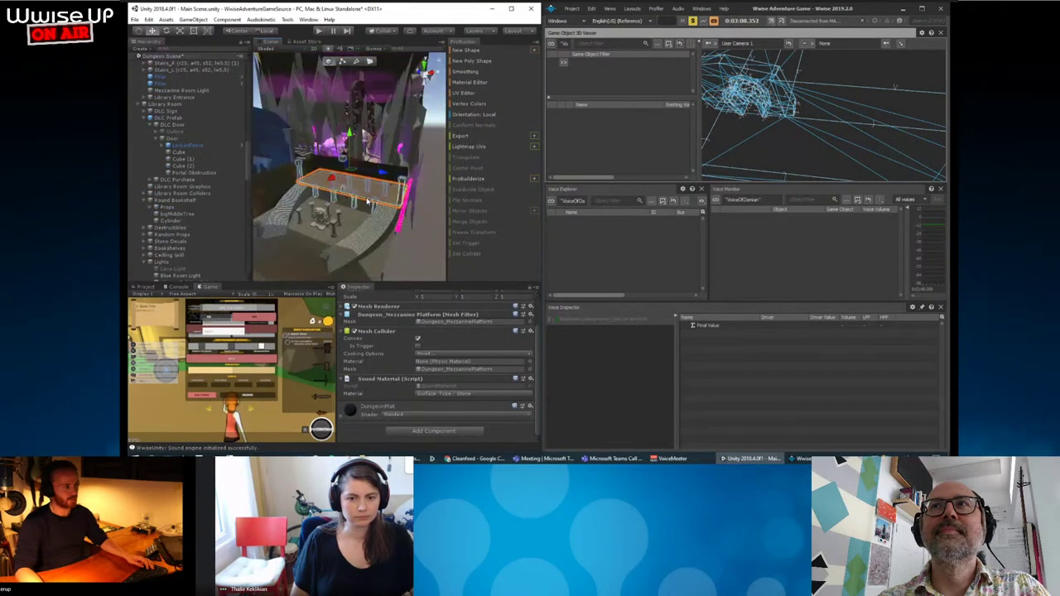
left_click_drag(366, 202, 419, 203, "alt")
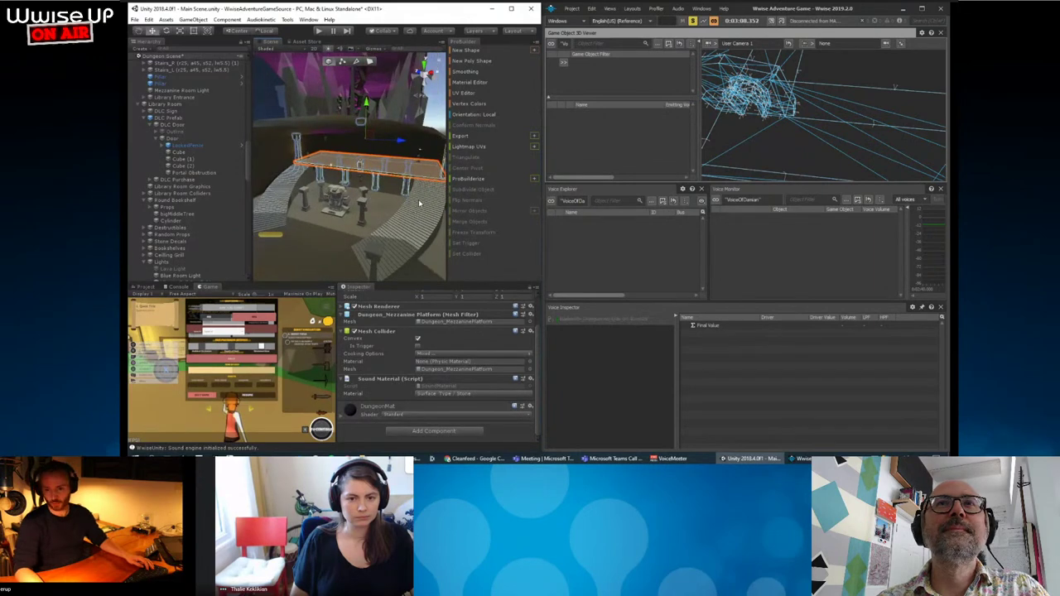
left_click_drag(418, 201, 421, 189, "alt")
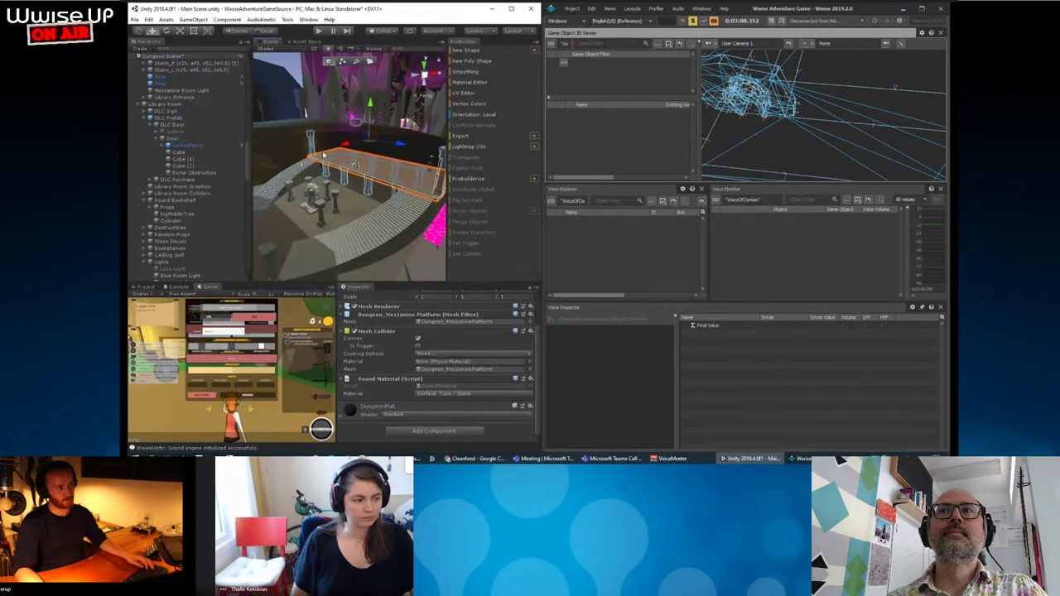
left_click_drag(368, 159, 372, 187, "alt")
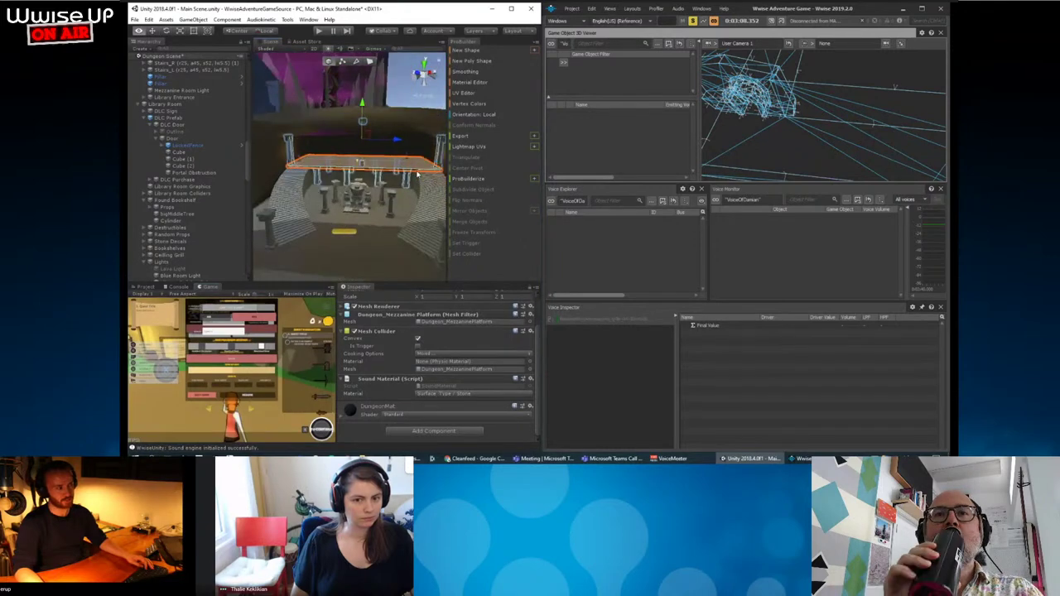
scroll(371, 187, "up", 3)
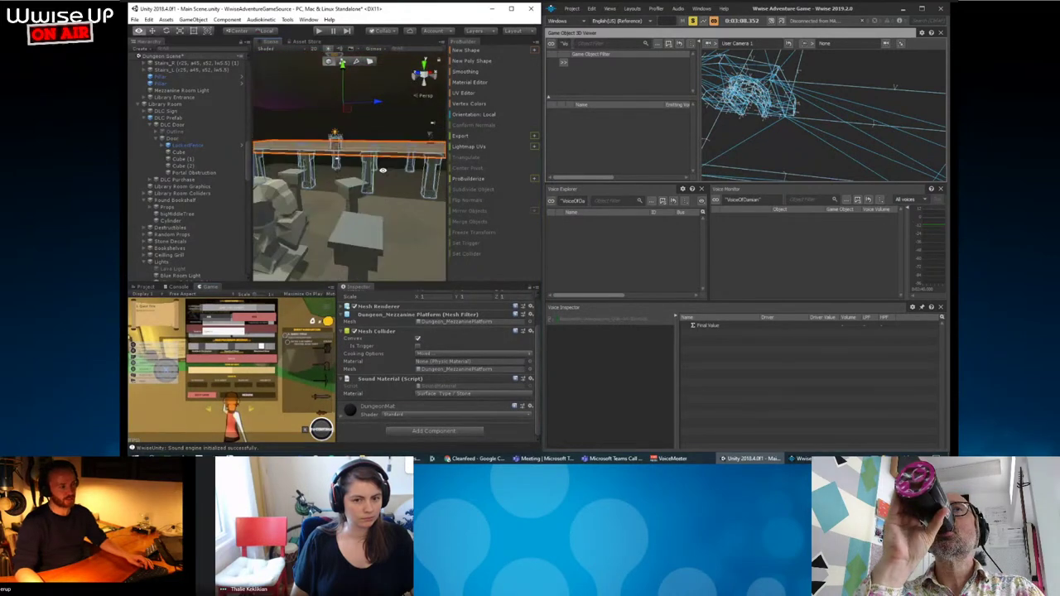
Select the whole Mezzanine Platform object in the Hierarchy rather than a support pillar.
left_click(371, 169)
left_click(331, 178)
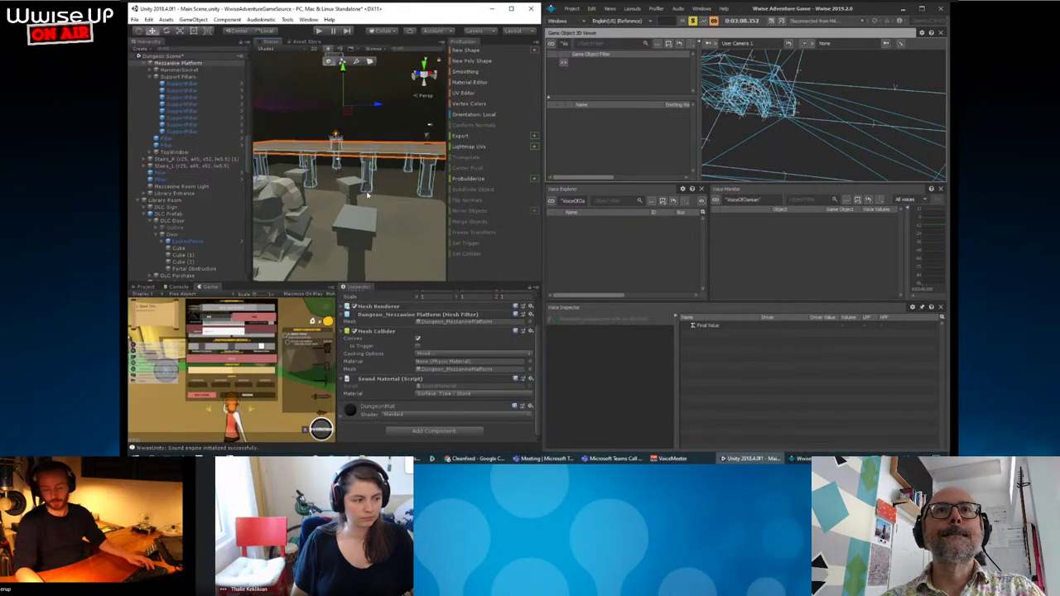
mouse_move(367, 195)
left_mouse_down("alt")
mouse_move(354, 188)
mouse_move(384, 197)
left_mouse_up("alt")
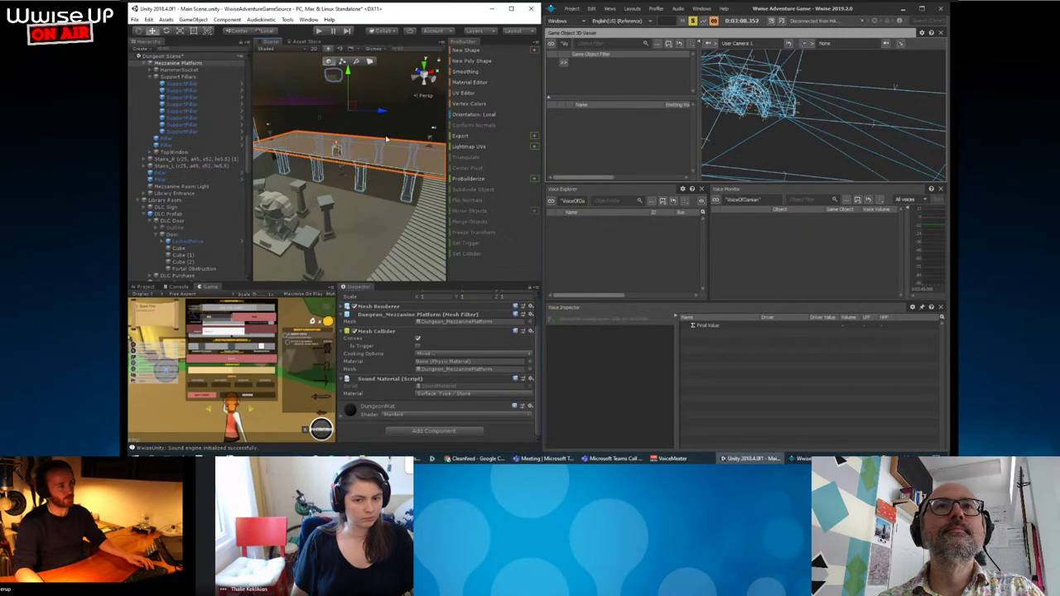
left_click_drag(359, 199, 351, 191, "alt")
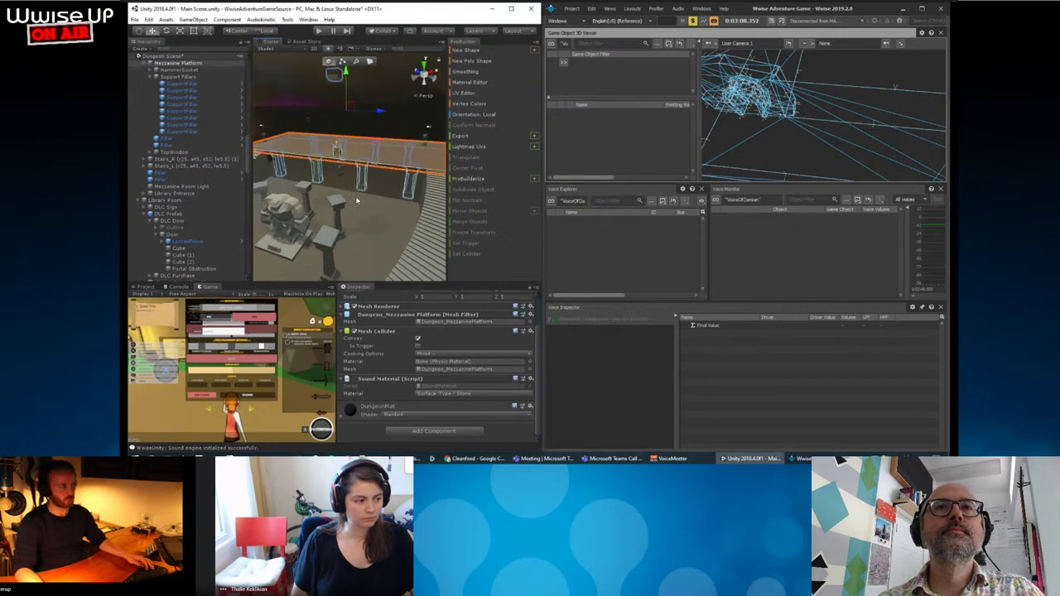
scroll(214, 248, "up", 2)
scroll(191, 179, "up", 3)
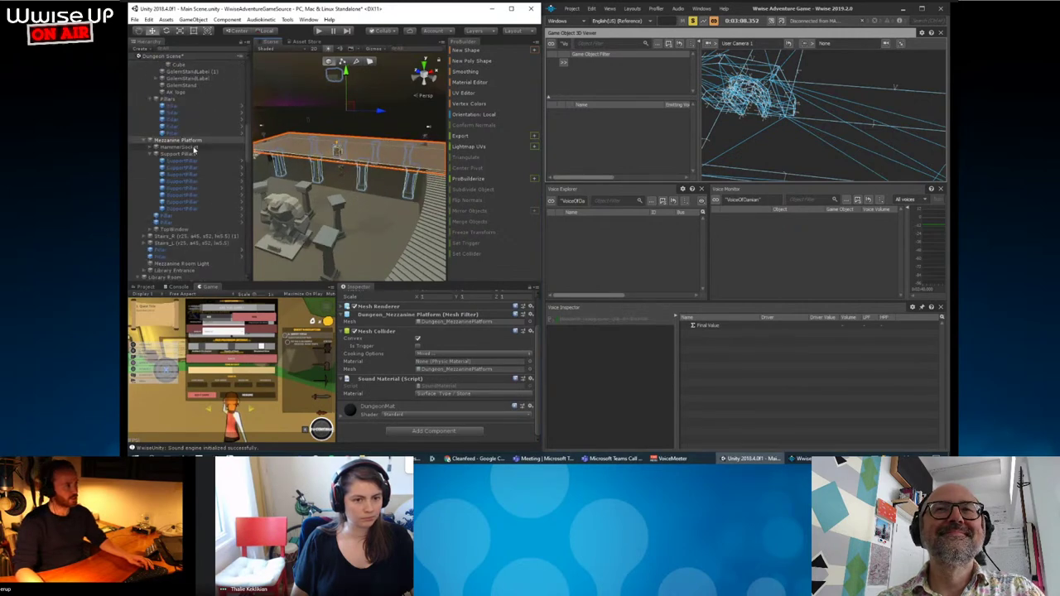
left_click(193, 141)
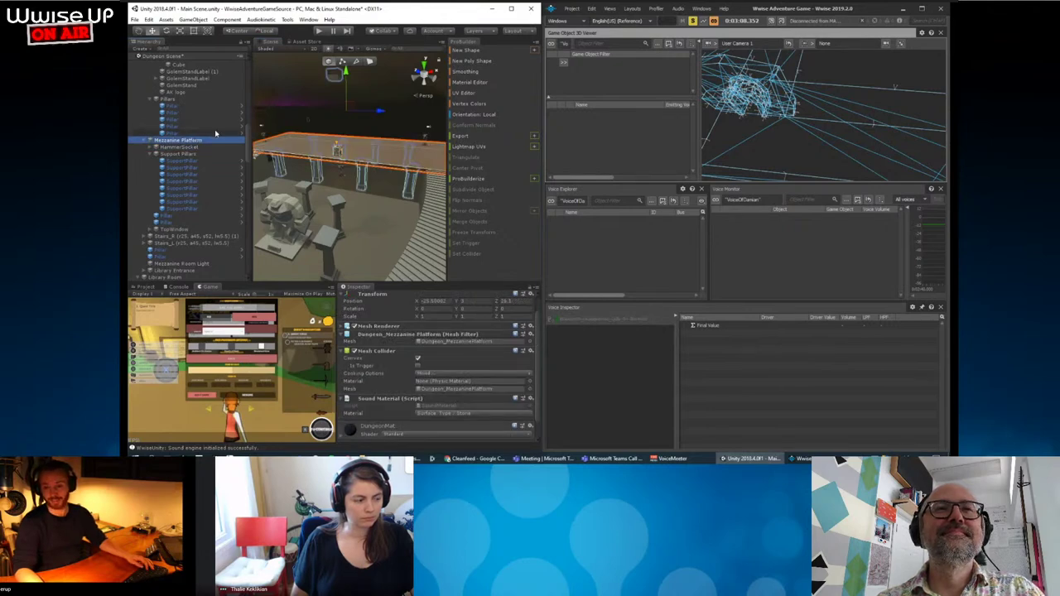
Look through the Wwise and Component menus for object creation options.
left_click(261, 19)
left_click(261, 19)
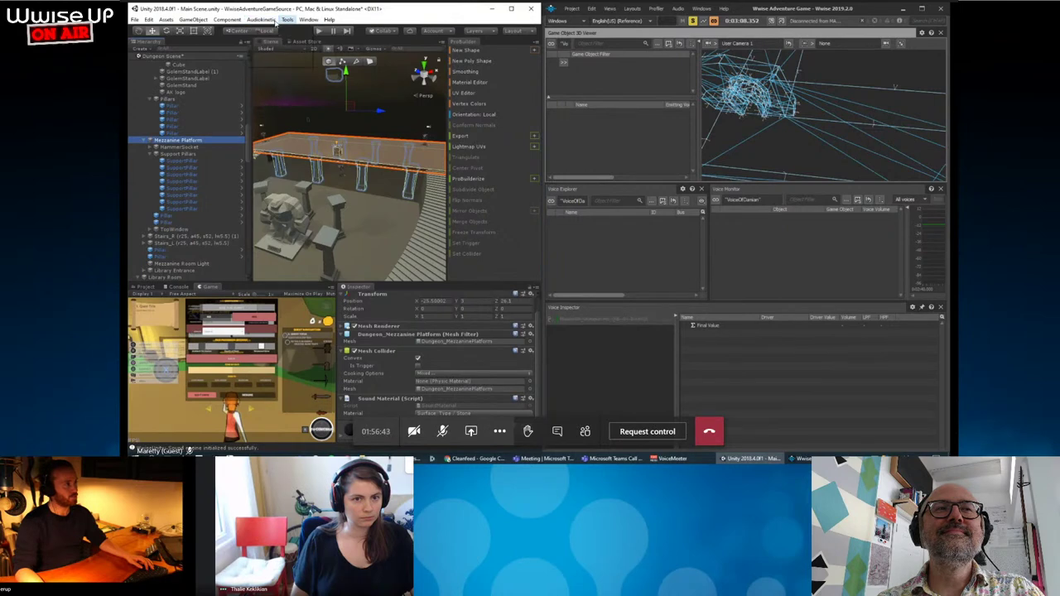
left_click(217, 20)
Create a new Plane and move it up over the mezzanine platform.
mouse_move(199, 19)
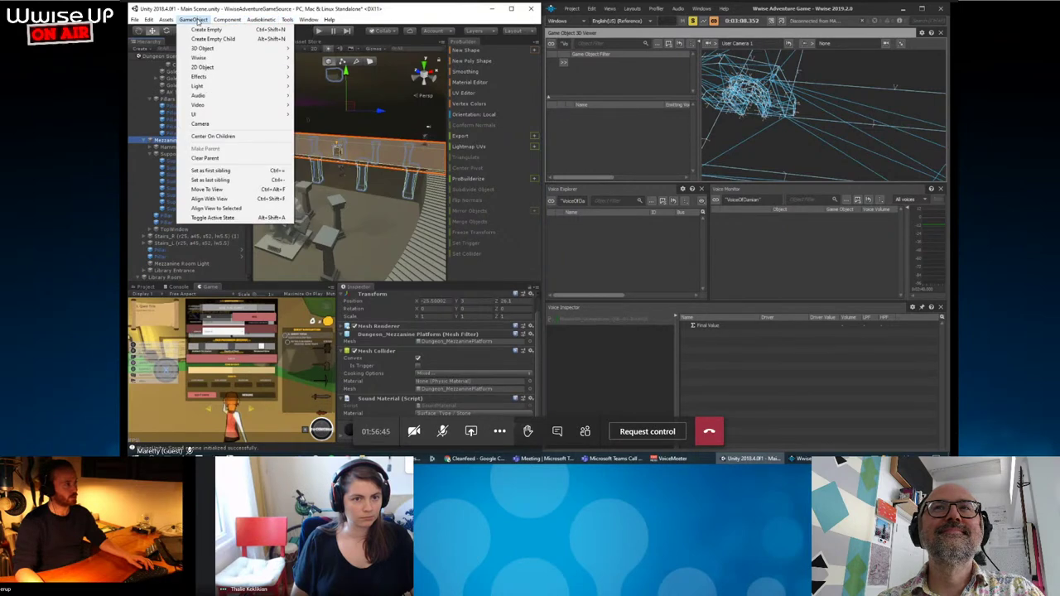
mouse_move(240, 48)
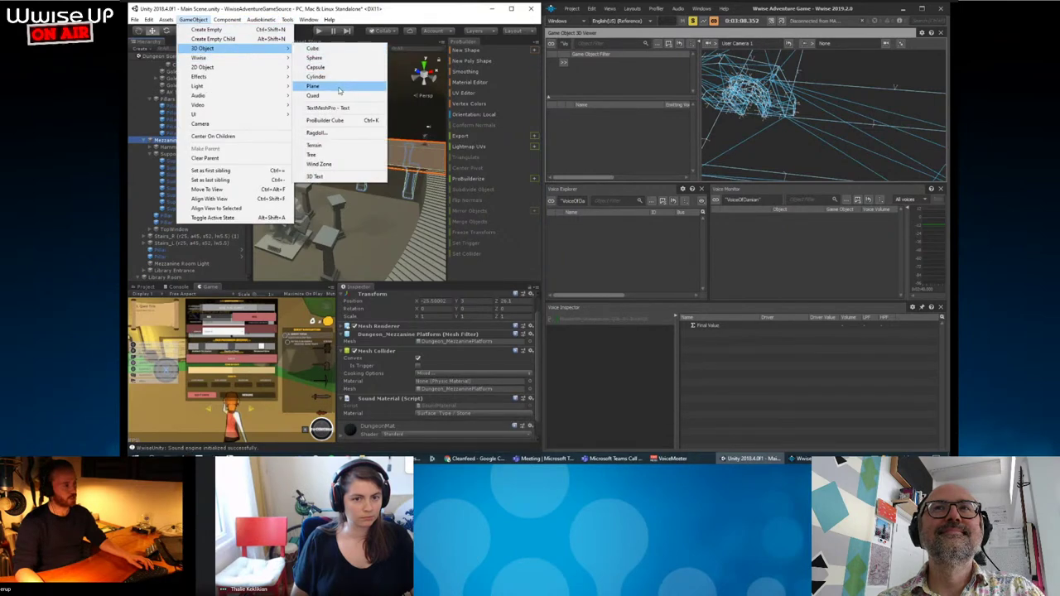
left_click(312, 86)
mouse_move(350, 177)
left_mouse_down()
mouse_move(375, 176)
mouse_move(376, 126)
mouse_move(368, 165)
mouse_move(281, 130)
left_mouse_up()
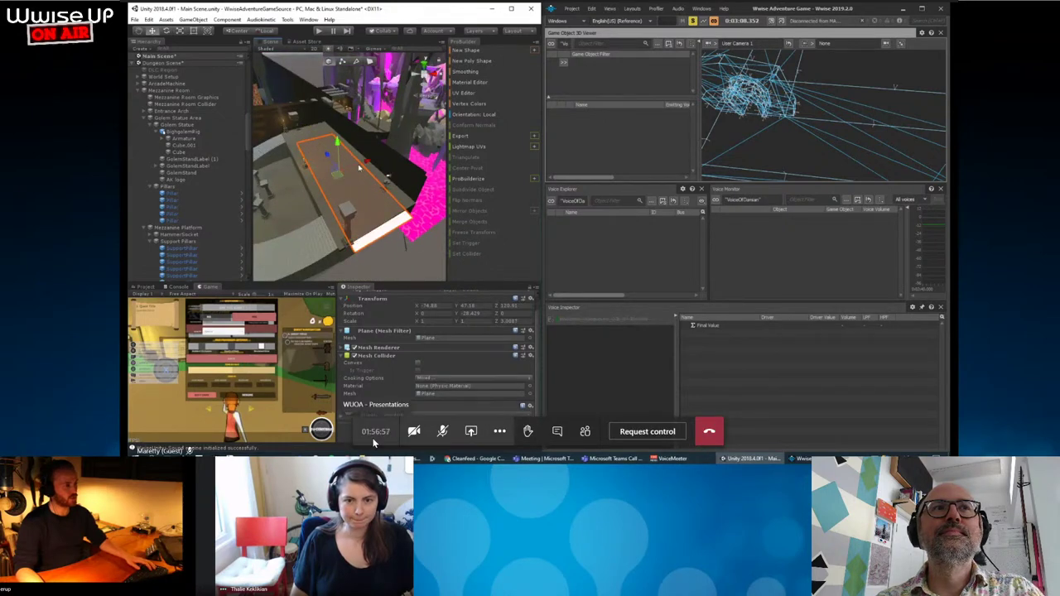
mouse_move(326, 156)
left_mouse_down("alt")
mouse_move(345, 203)
mouse_move(364, 138)
mouse_move(343, 183)
left_mouse_up("alt")
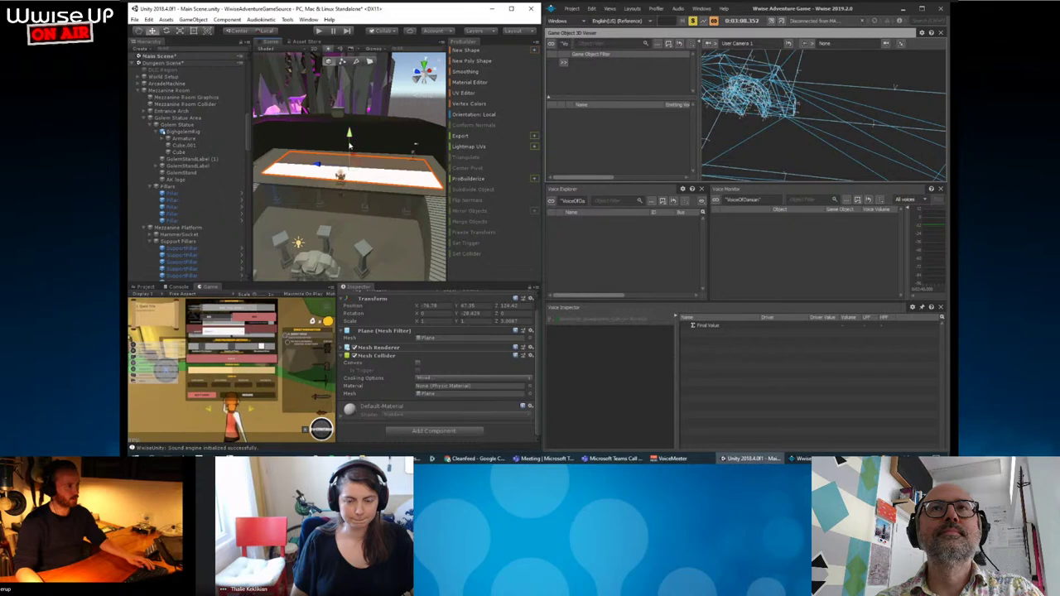
mouse_move(351, 146)
left_mouse_down()
mouse_move(350, 133)
mouse_move(347, 154)
mouse_move(351, 133)
left_mouse_up()
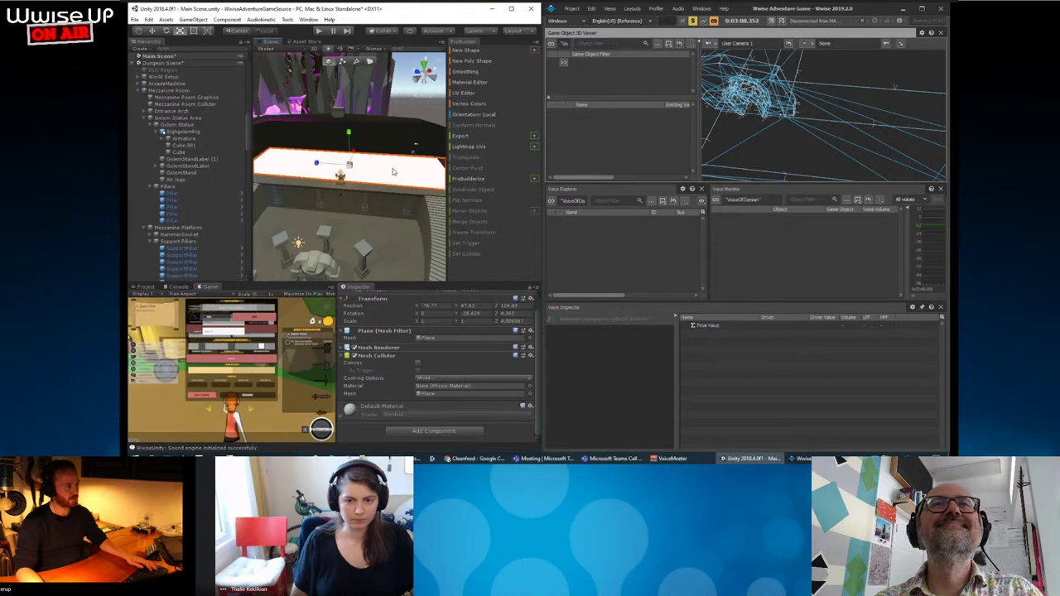
Rotate the plane and scale it to 1.546942 × 1 × 4.000367 across the mezzanine.
scroll(366, 171, "up", 2)
mouse_move(332, 167)
left_mouse_down("alt")
mouse_move(384, 156)
mouse_move(435, 164)
mouse_move(377, 169)
mouse_move(376, 223)
mouse_move(356, 203)
mouse_move(381, 194)
left_mouse_up("alt")
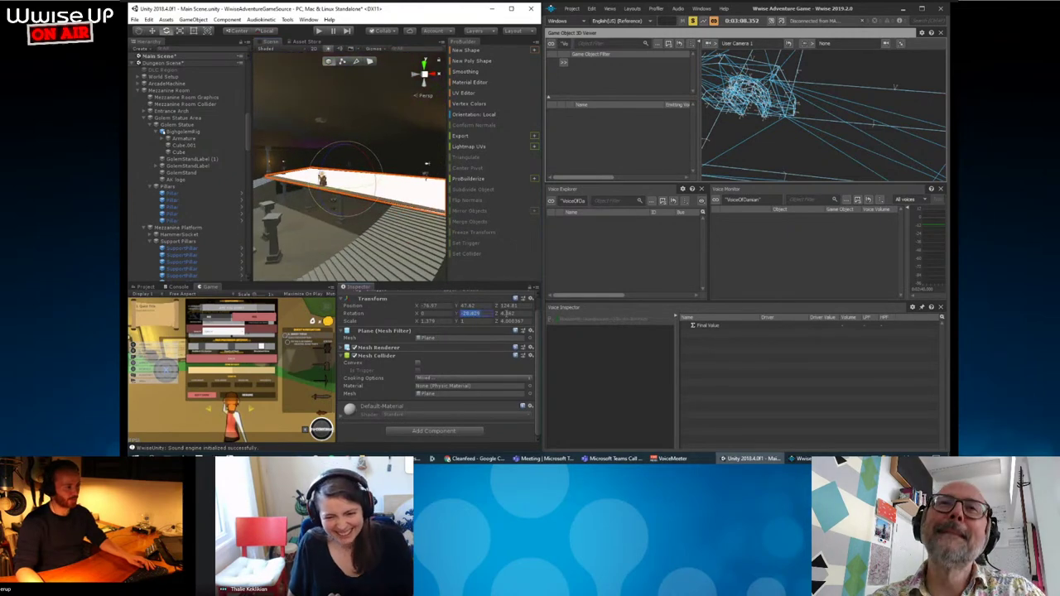
double_click(505, 313)
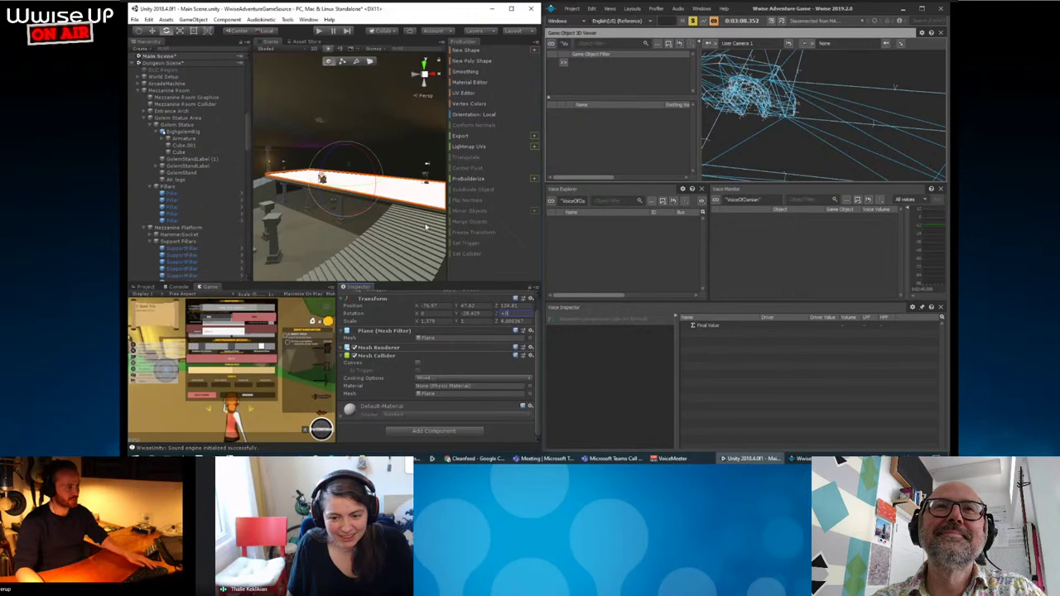
mouse_move(380, 199)
left_mouse_down("alt")
mouse_move(399, 209)
mouse_move(388, 219)
mouse_move(393, 257)
mouse_move(351, 152)
left_mouse_up("alt")
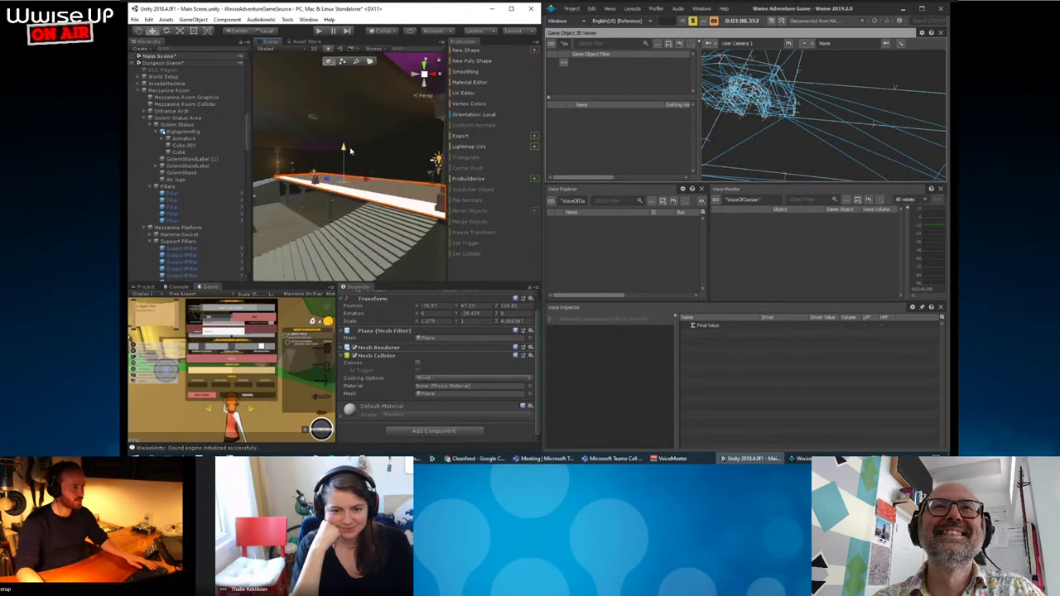
left_click_drag(376, 226, 423, 246, "alt")
scroll(217, 248, "down", 3)
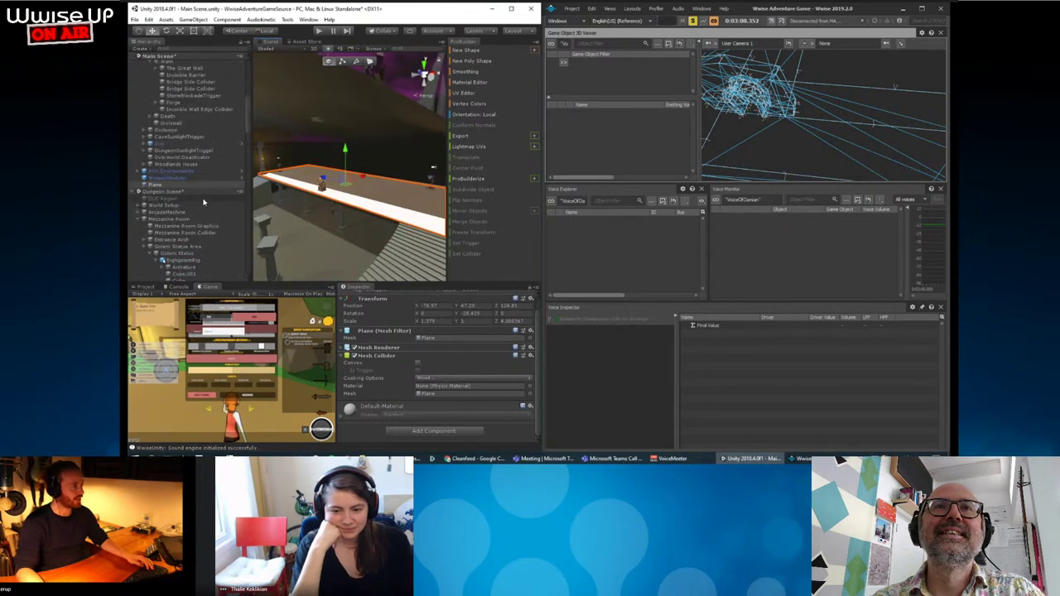
scroll(215, 240, "down", 3)
scroll(214, 232, "down", 2)
scroll(211, 219, "down", 2)
scroll(209, 219, "down", 5)
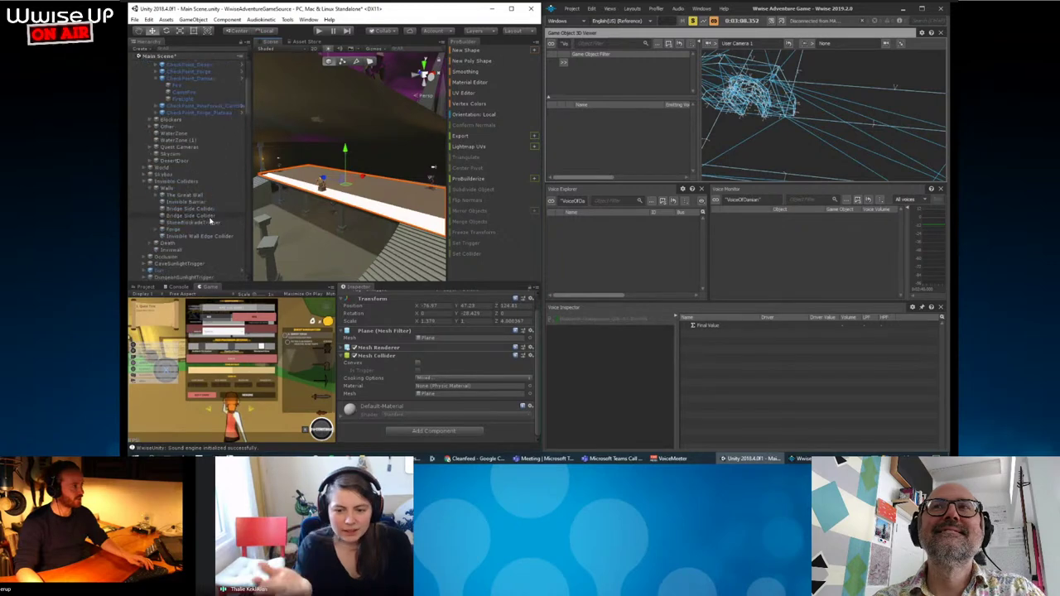
scroll(206, 215, "down", 5)
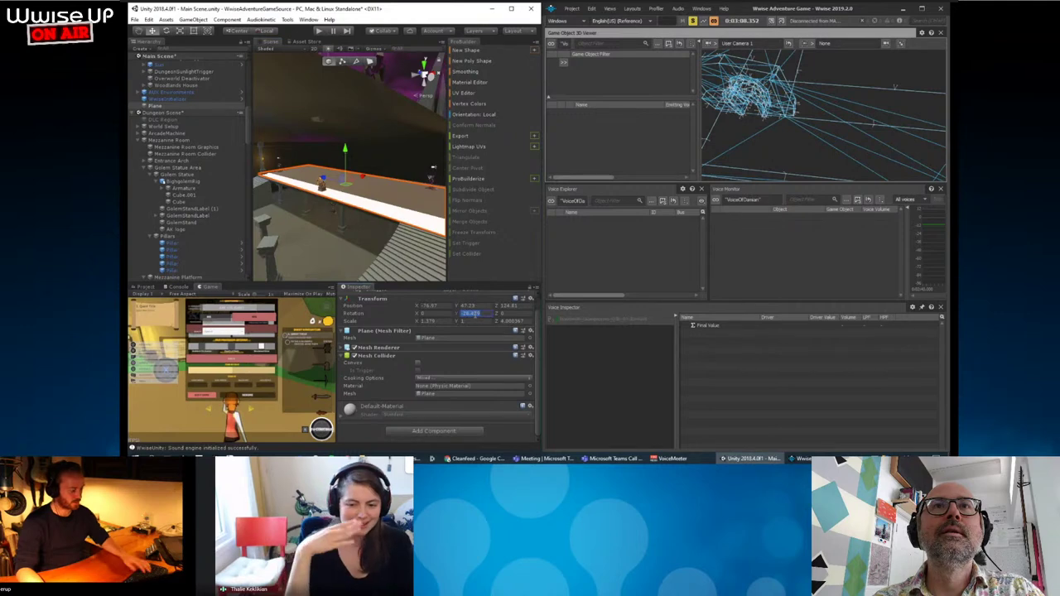
type("0")
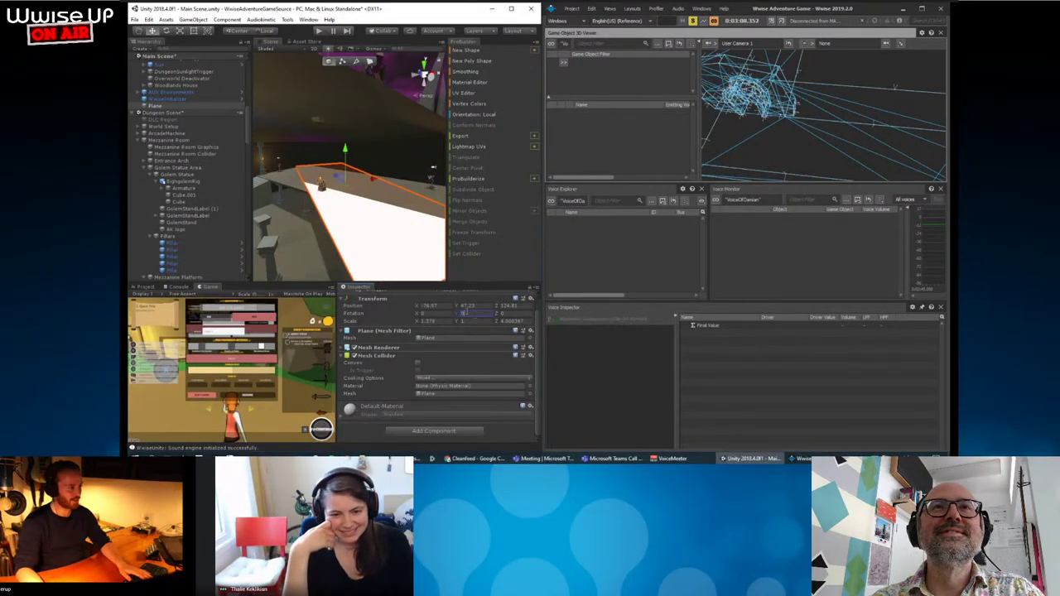
mouse_move(490, 306)
left_mouse_down()
mouse_move(397, 228)
mouse_move(349, 229)
mouse_move(349, 217)
mouse_move(355, 229)
mouse_move(330, 217)
left_mouse_up()
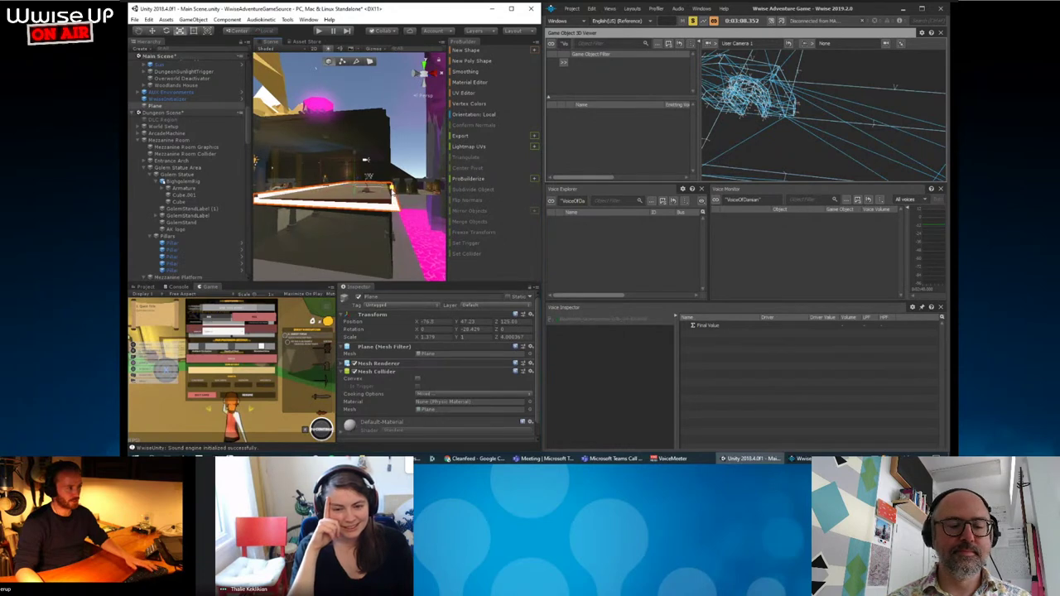
mouse_move(390, 190)
left_mouse_down("alt")
mouse_move(395, 221)
mouse_move(463, 241)
mouse_move(452, 274)
left_mouse_up("alt")
Attach an Ak Surface Reflector to the plane with diffraction and boundary-edge diffraction enabled.
scroll(436, 430, "down", 1)
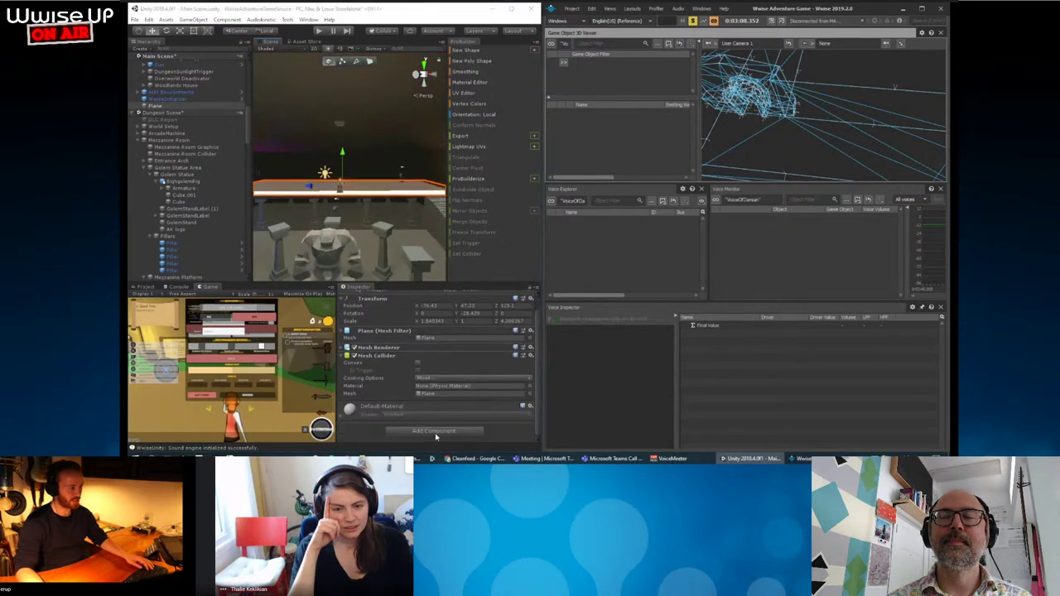
left_click(434, 431)
left_click(447, 327)
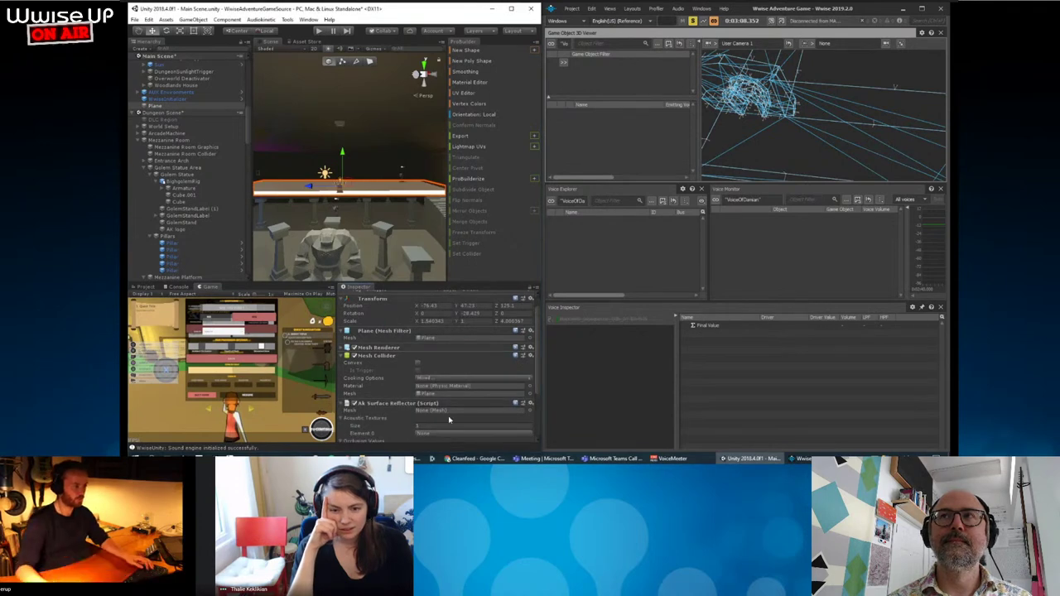
scroll(449, 420, "down", 3)
left_click(417, 386)
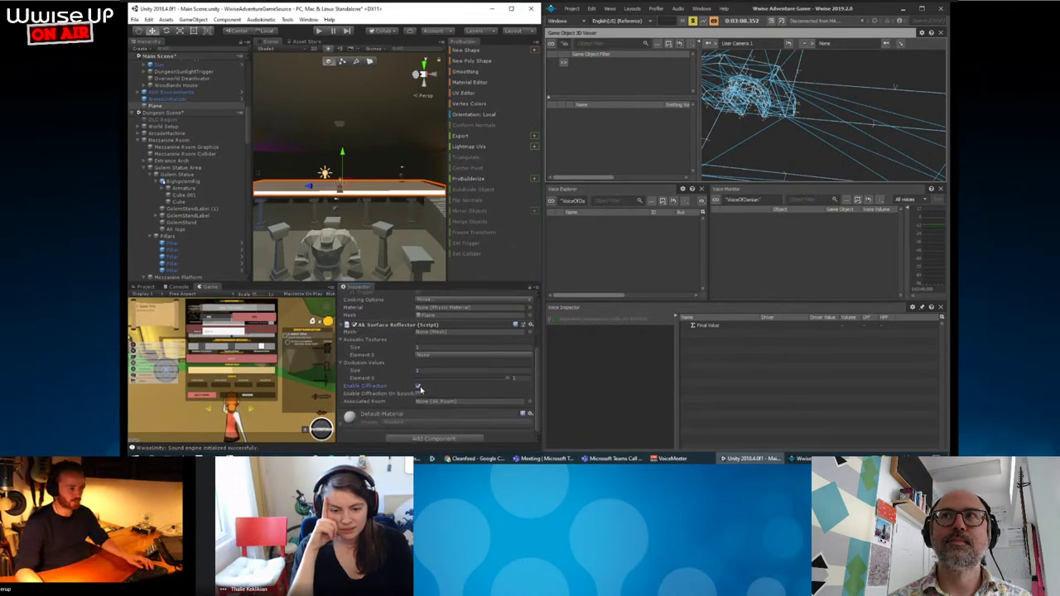
Look down on the platform, then bring up Wwise's list of games to connect to.
mouse_move(375, 231)
right_mouse_down()
mouse_move(360, 232)
mouse_move(353, 258)
right_mouse_up()
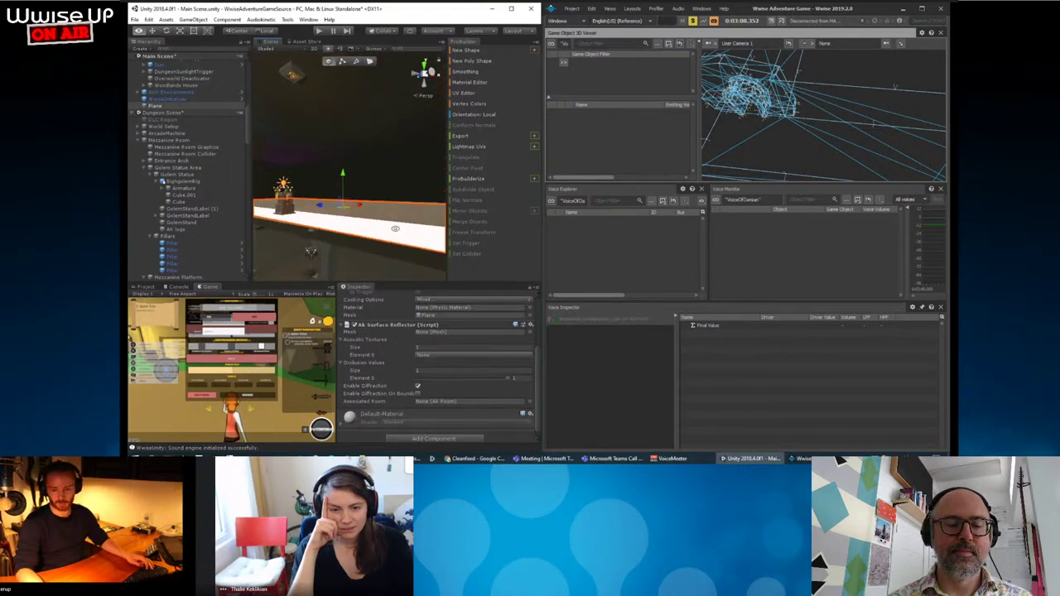
right_click_drag(395, 229, 396, 234)
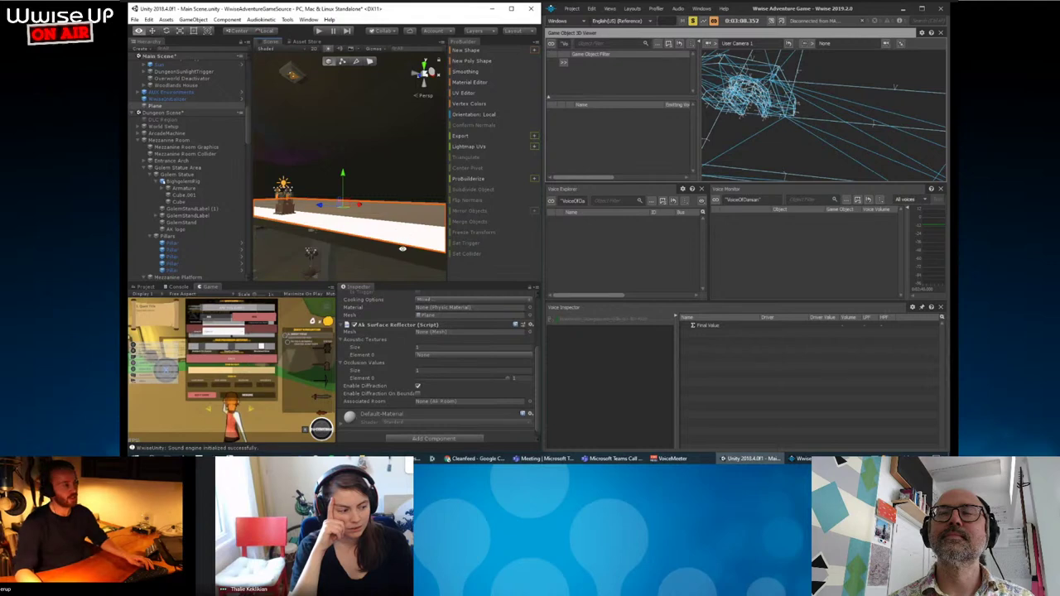
right_click_drag(402, 248, 410, 406)
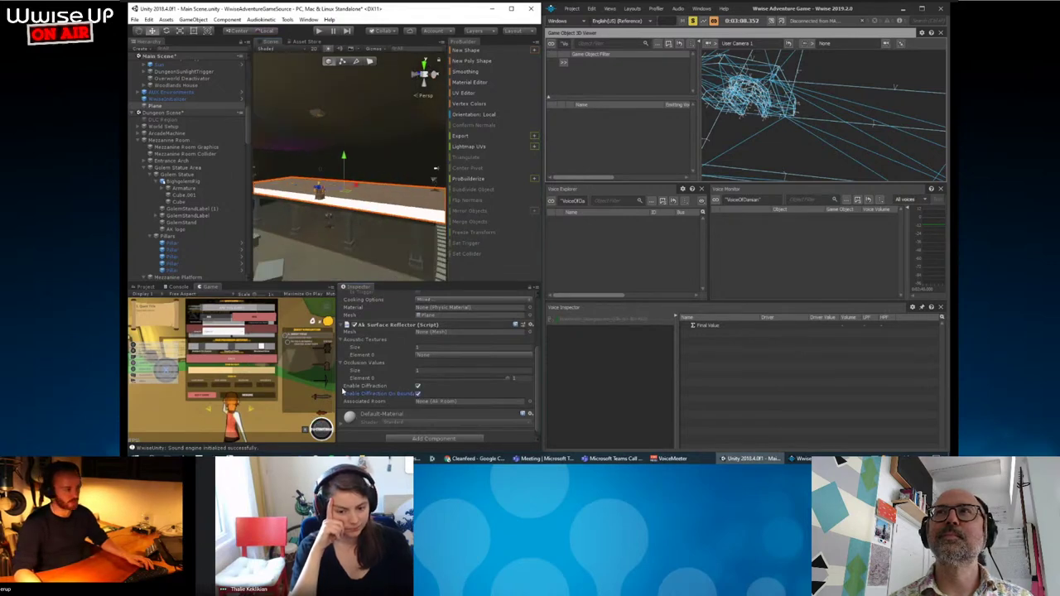
left_click_drag(332, 386, 295, 386)
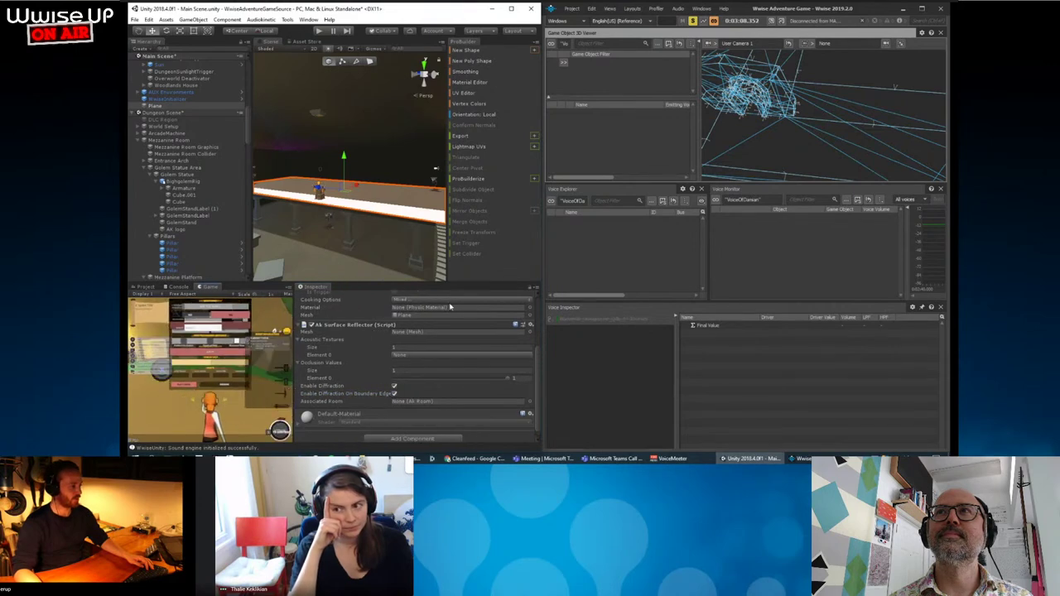
left_click(771, 26)
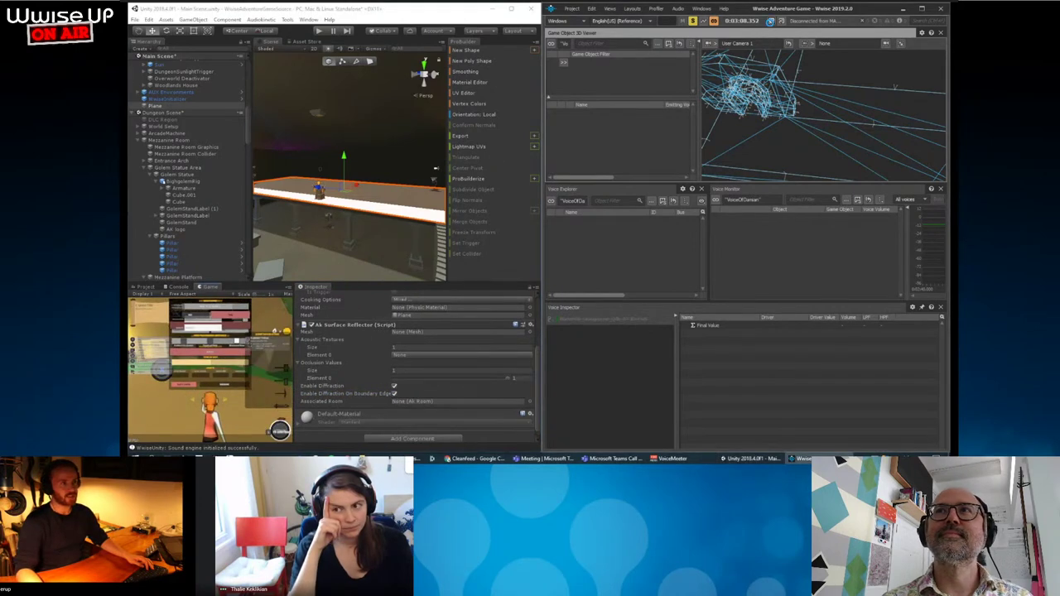
left_click(769, 22)
Connect Wwise to the local Unity editor game instance.
left_click(769, 178)
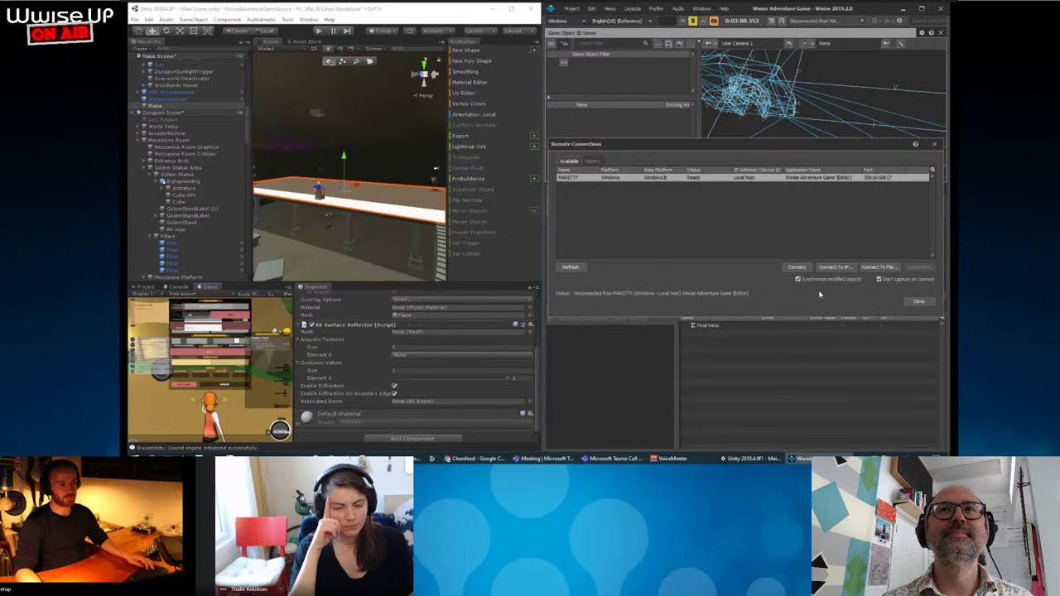
left_click(796, 267)
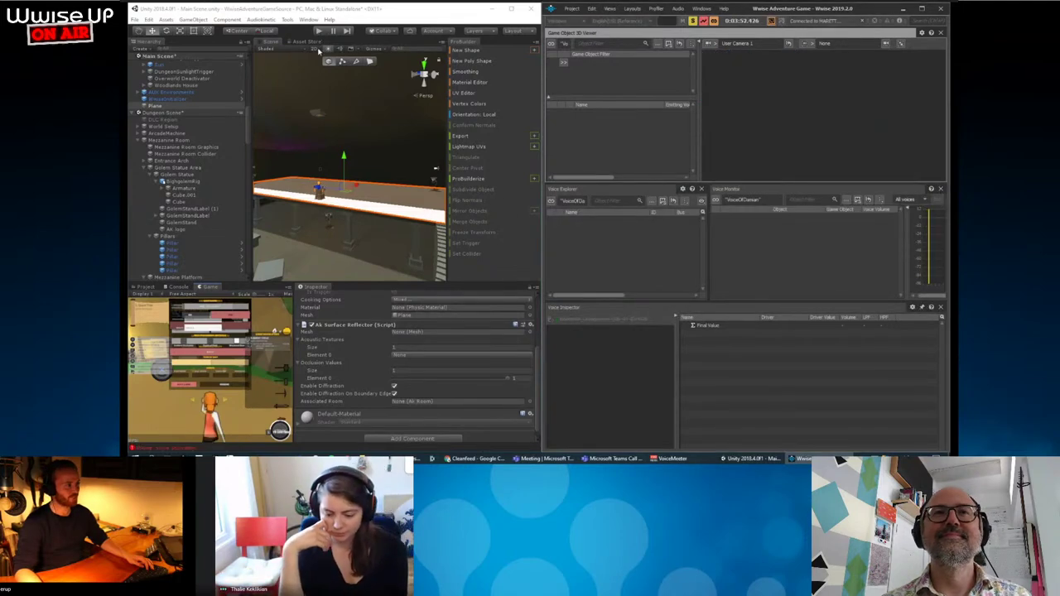
left_click(360, 186)
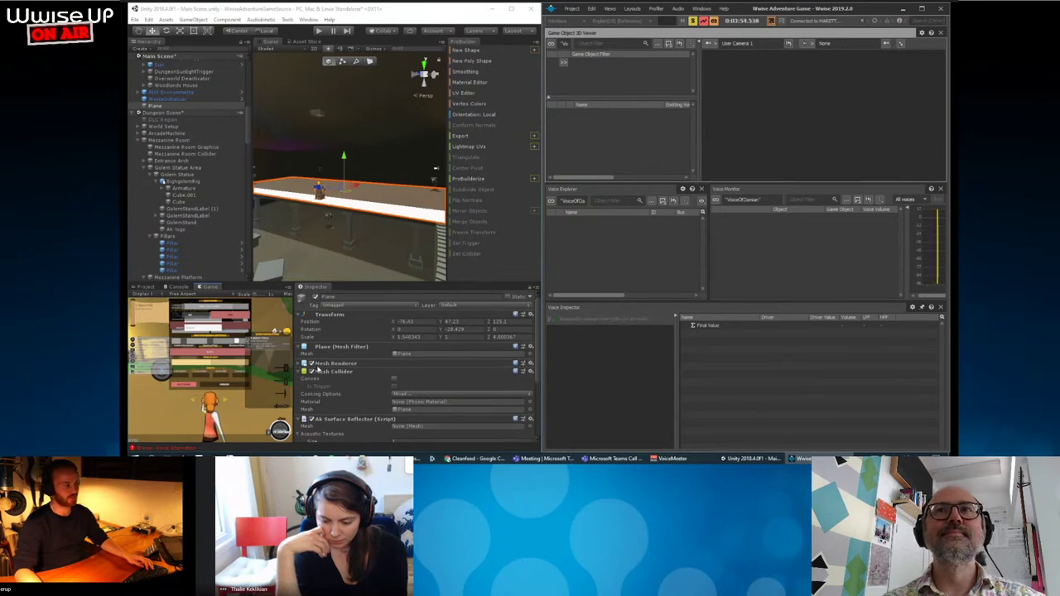
Turn off the plane's Mesh Renderer so only its outline shows, and start Play mode.
left_click(318, 356)
left_click(304, 363)
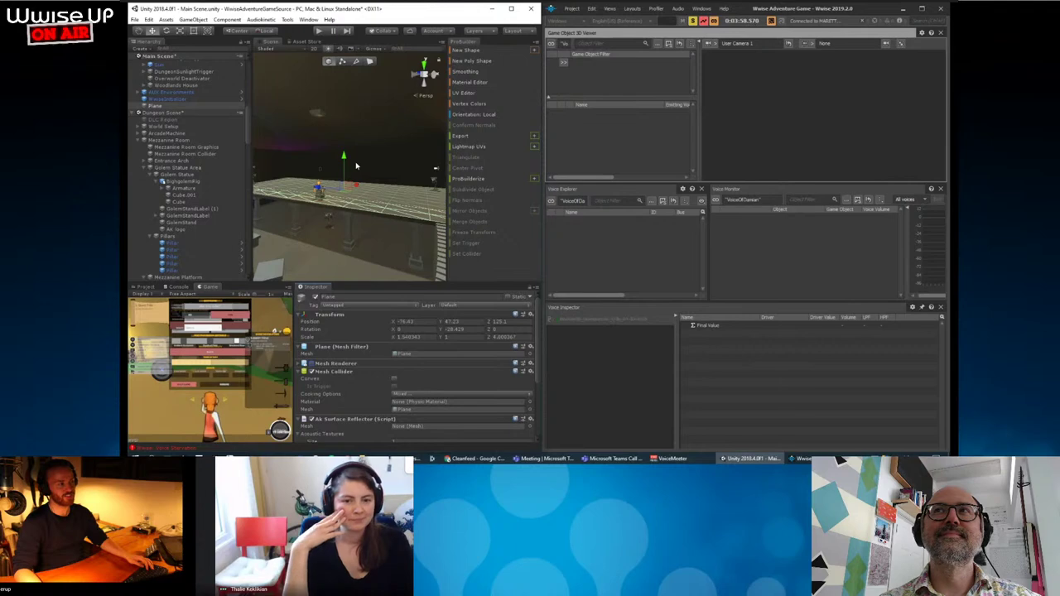
mouse_move(356, 166)
left_mouse_down("alt")
mouse_move(374, 196)
mouse_move(373, 181)
left_mouse_up("alt")
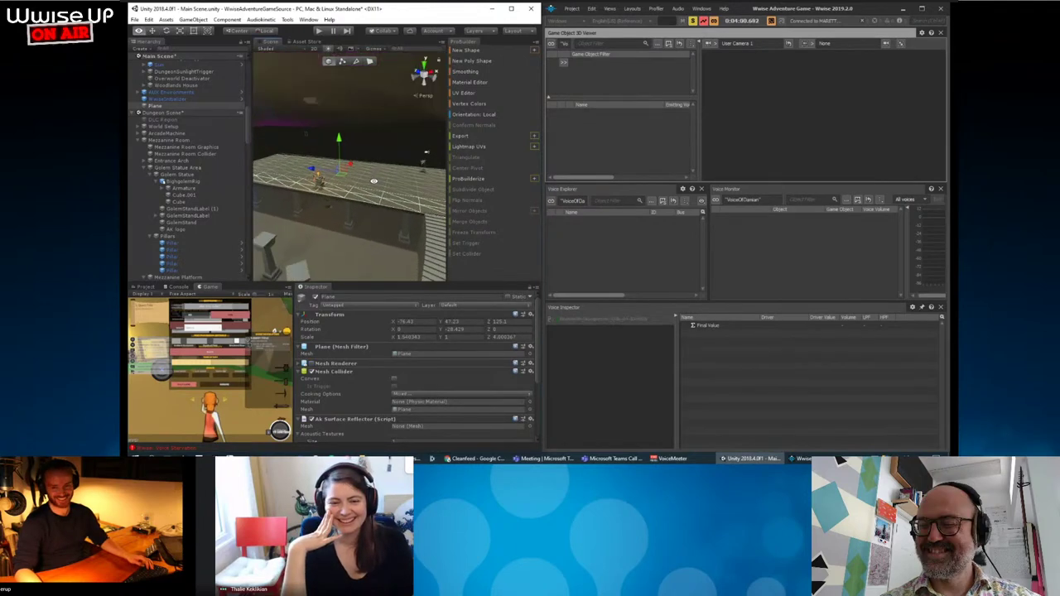
left_click(319, 31)
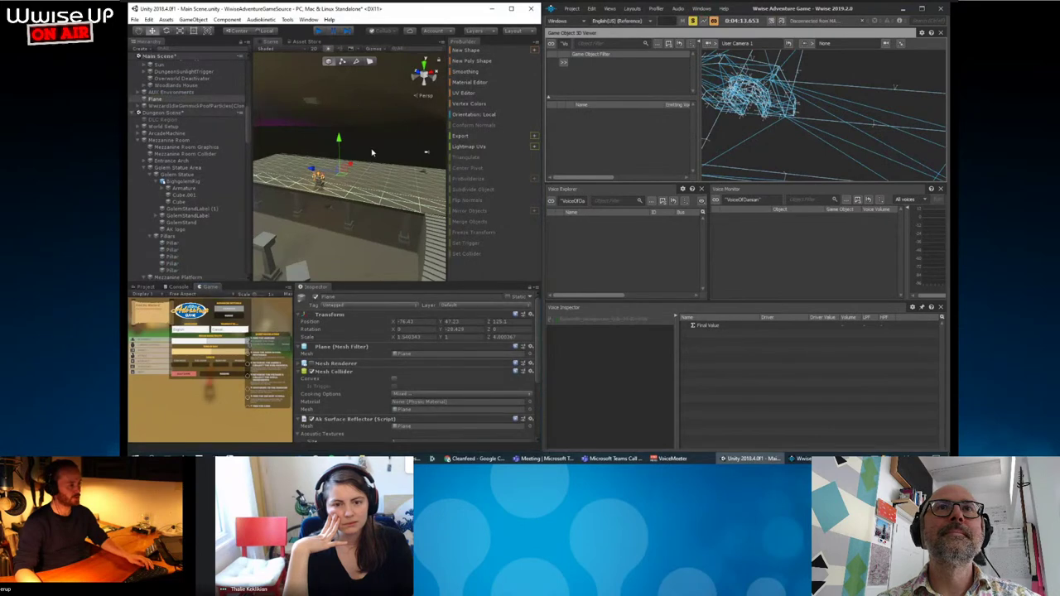
Search the Hierarchy for 'Damian' and frame the CheckPoint_Damian object.
left_click(198, 50)
type("Damian")
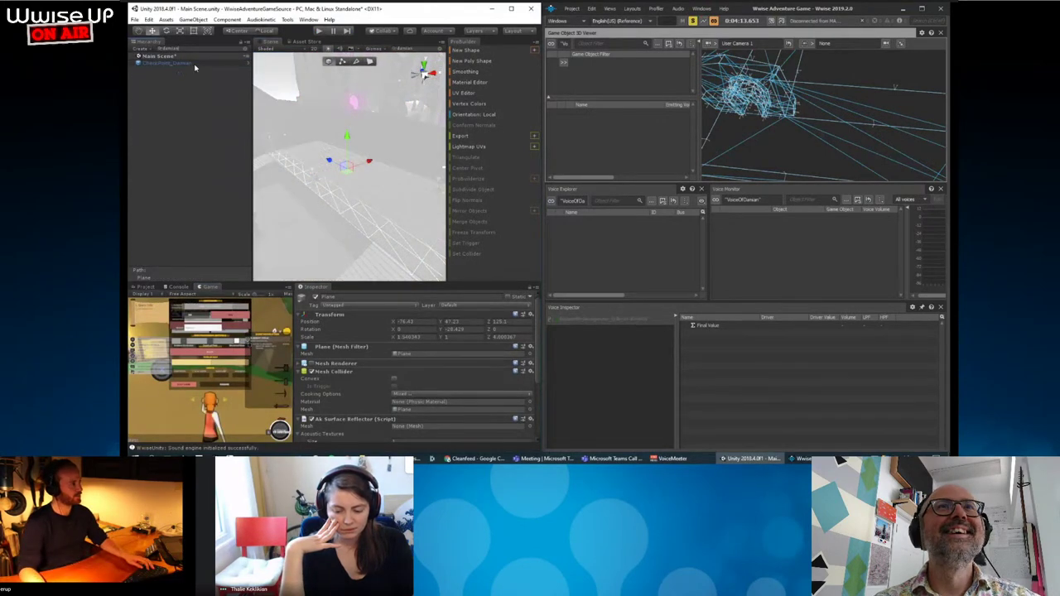
left_click(195, 65)
double_click(195, 64)
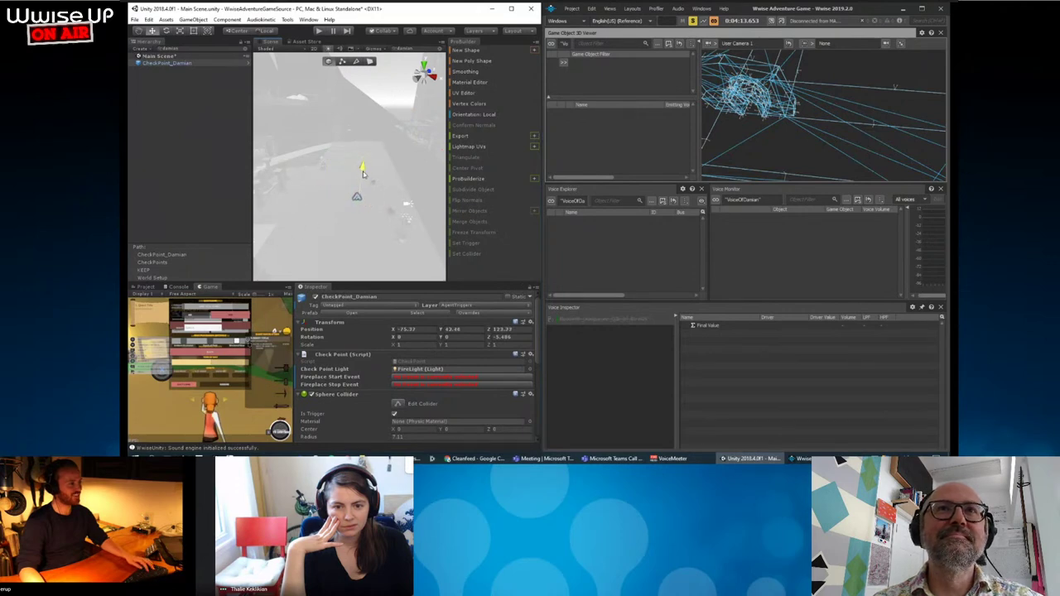
Orbit around the checkpoint, then bring up Wwise's Remote Connections game list.
left_click_drag(362, 172, 372, 187, "alt")
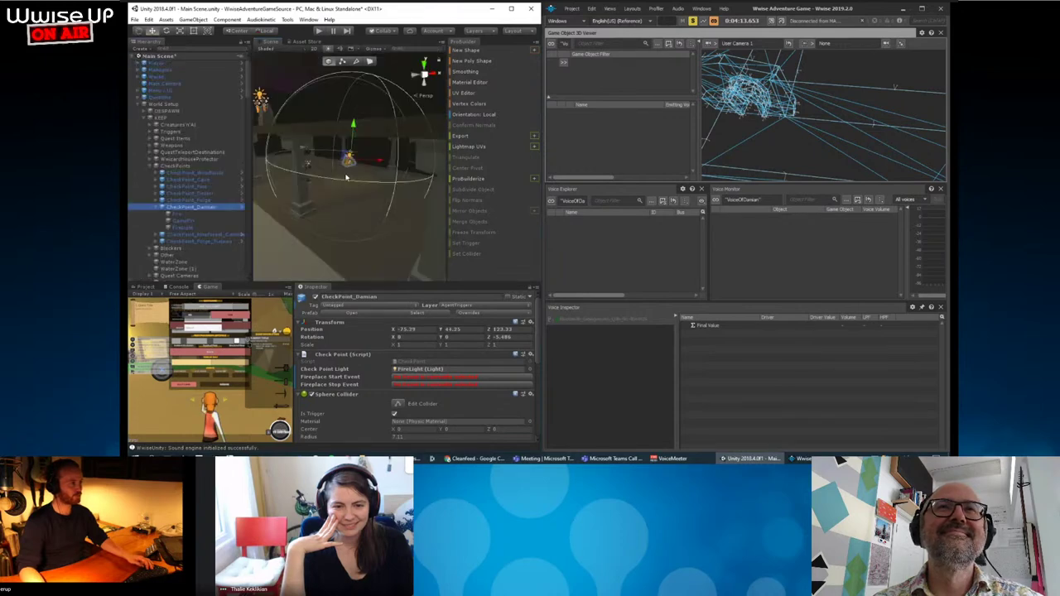
mouse_move(370, 164)
left_mouse_down("alt")
mouse_move(296, 153)
mouse_move(347, 189)
mouse_move(329, 157)
left_mouse_up("alt")
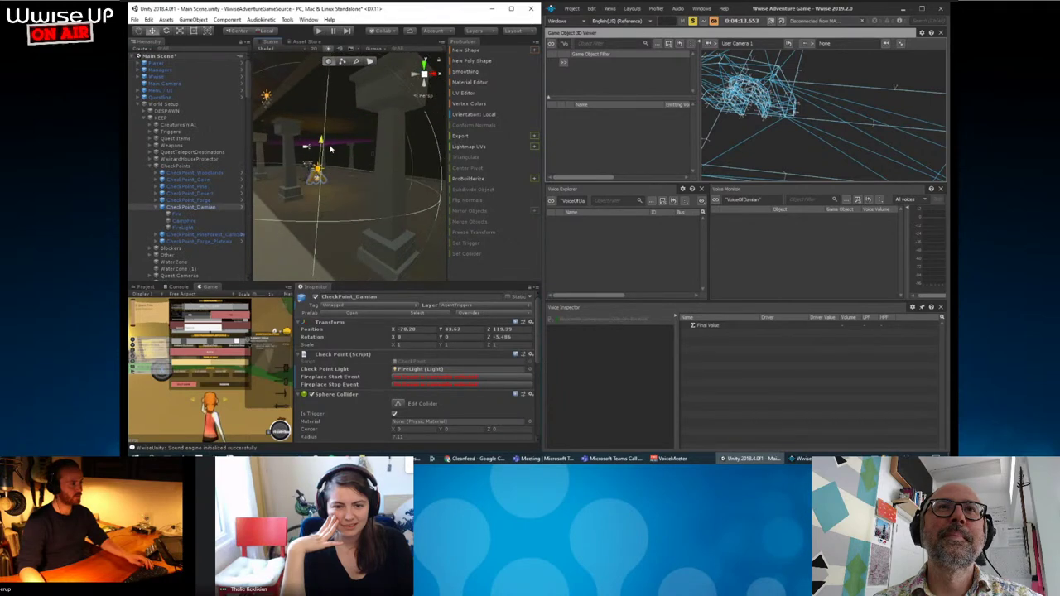
left_click(770, 22)
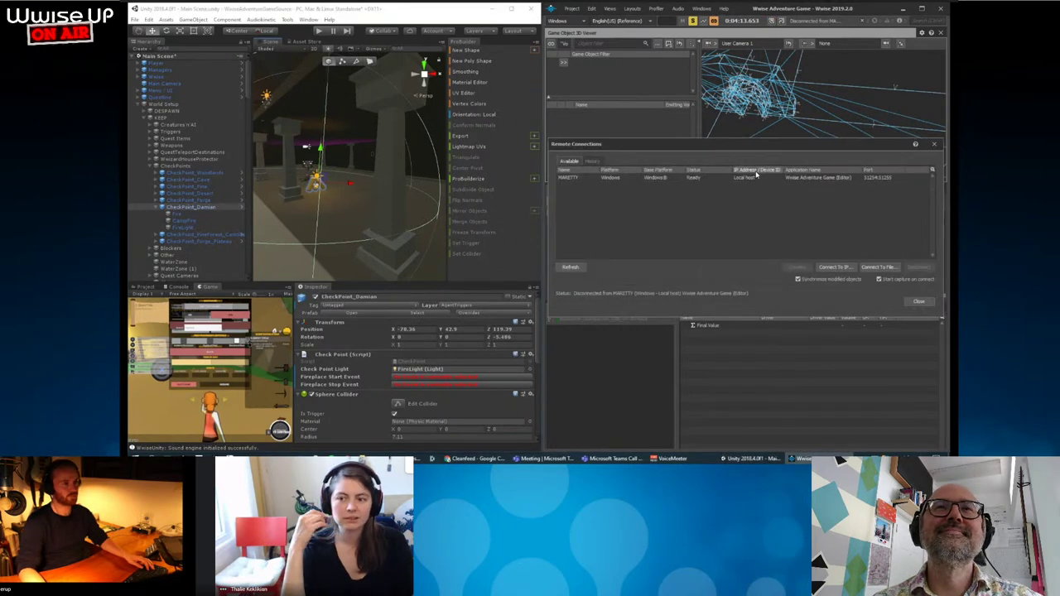
Connect Wwise to the game, run it and start gameplay, then frame the emitters in the 3D Viewer.
key("Return")
left_click(319, 31)
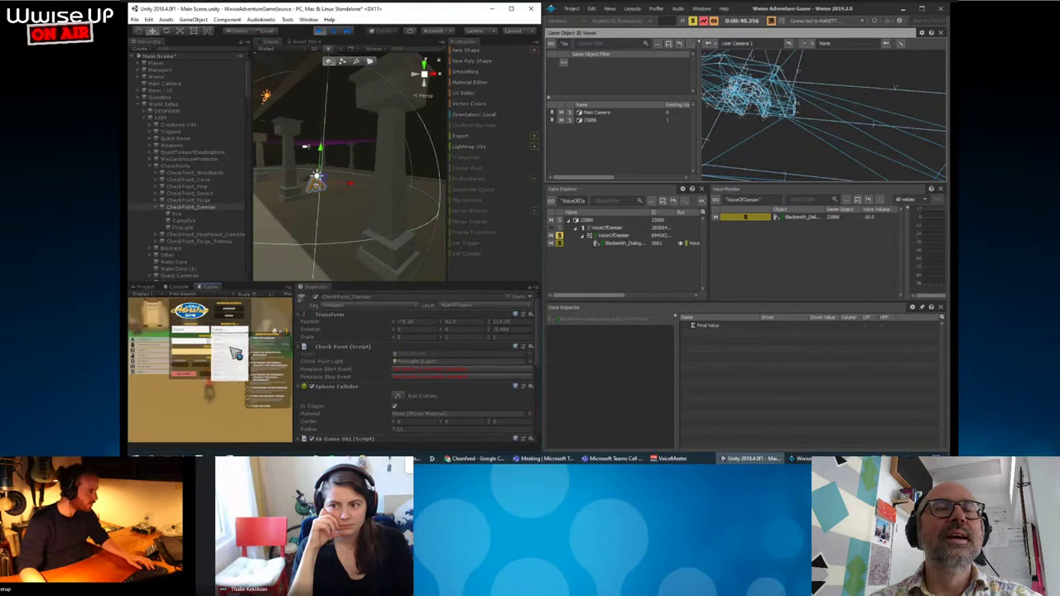
left_click(229, 370)
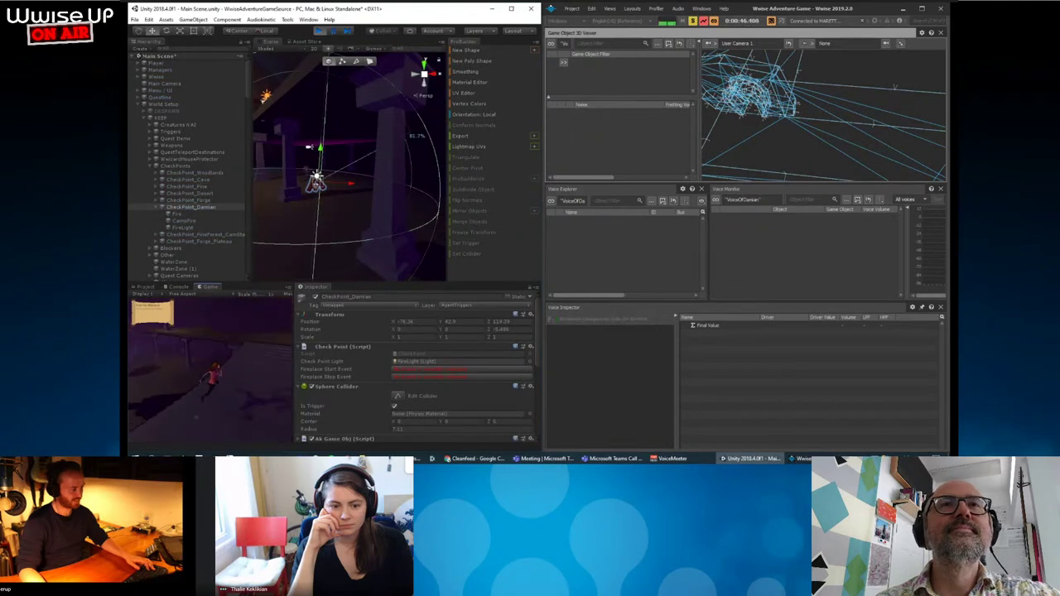
key("Escape")
left_click_drag(722, 131, 842, 160)
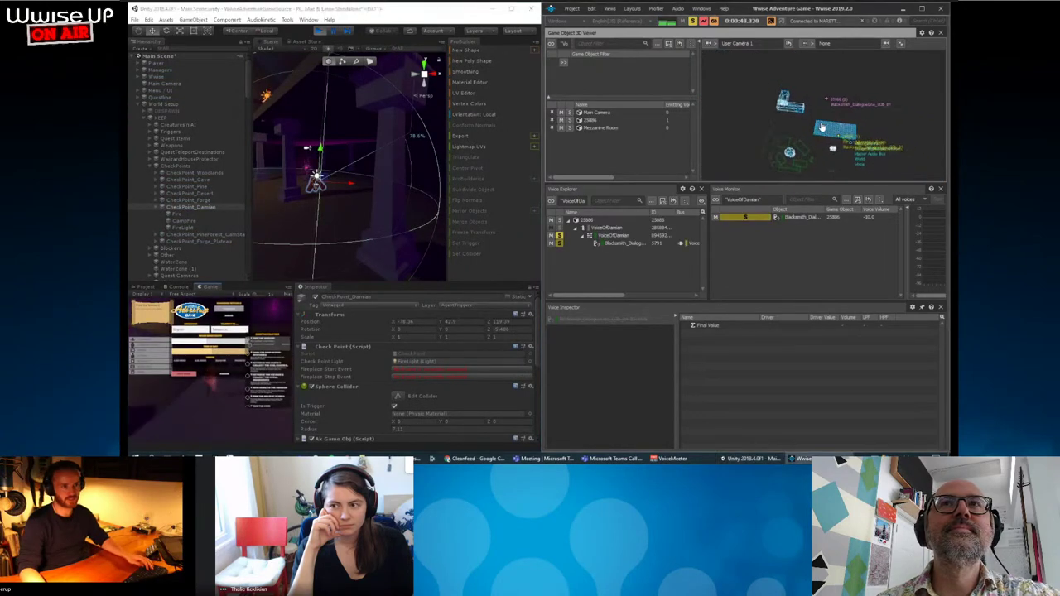
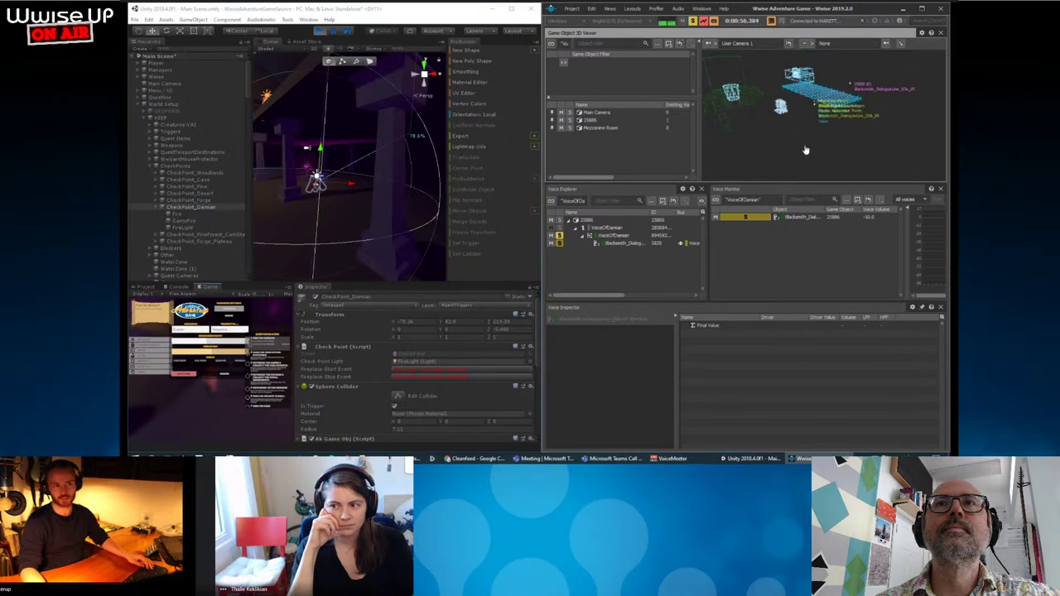
Walk the player along the lit path toward the campfire in the running game.
scroll(802, 148, "up", 5)
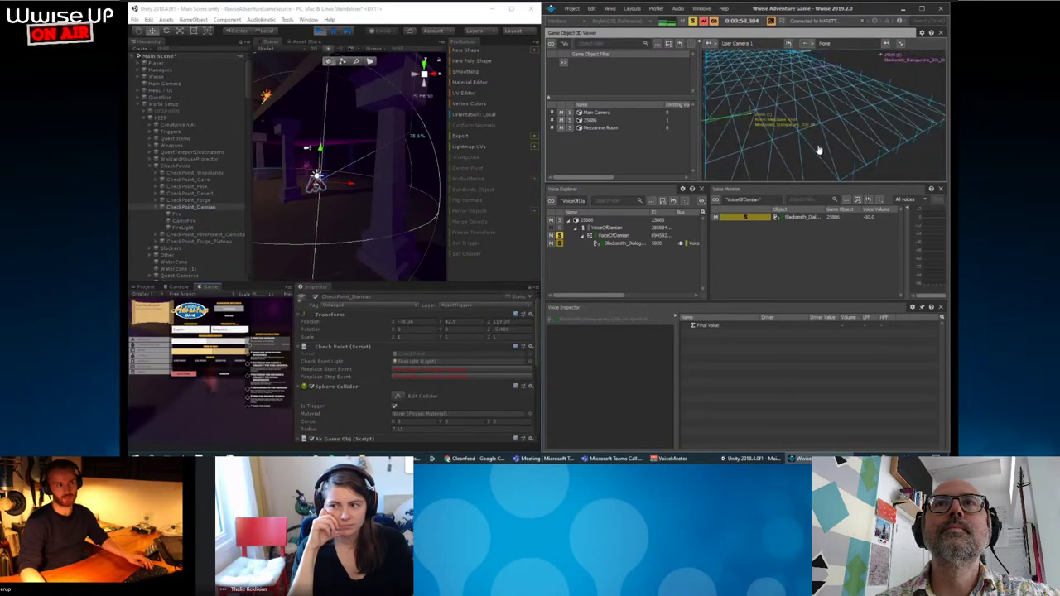
scroll(820, 150, "down", 3)
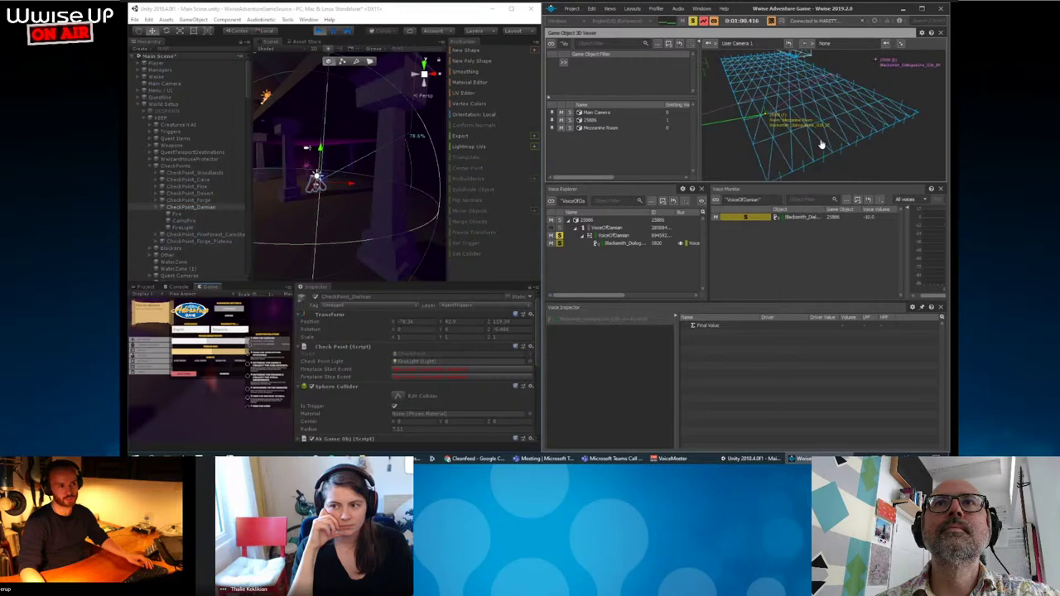
scroll(808, 146, "up", 2)
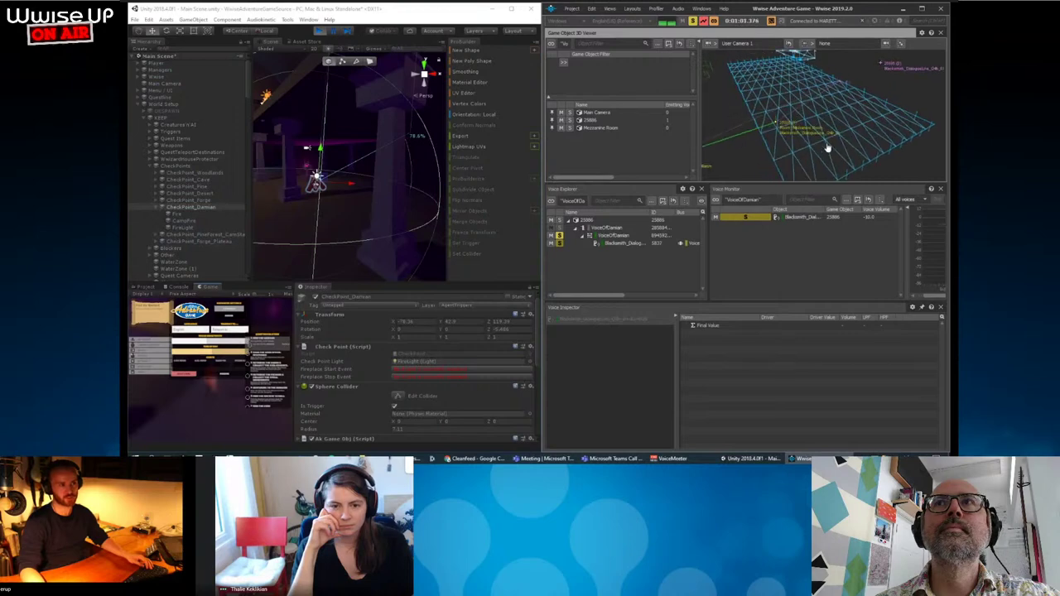
left_click(241, 420)
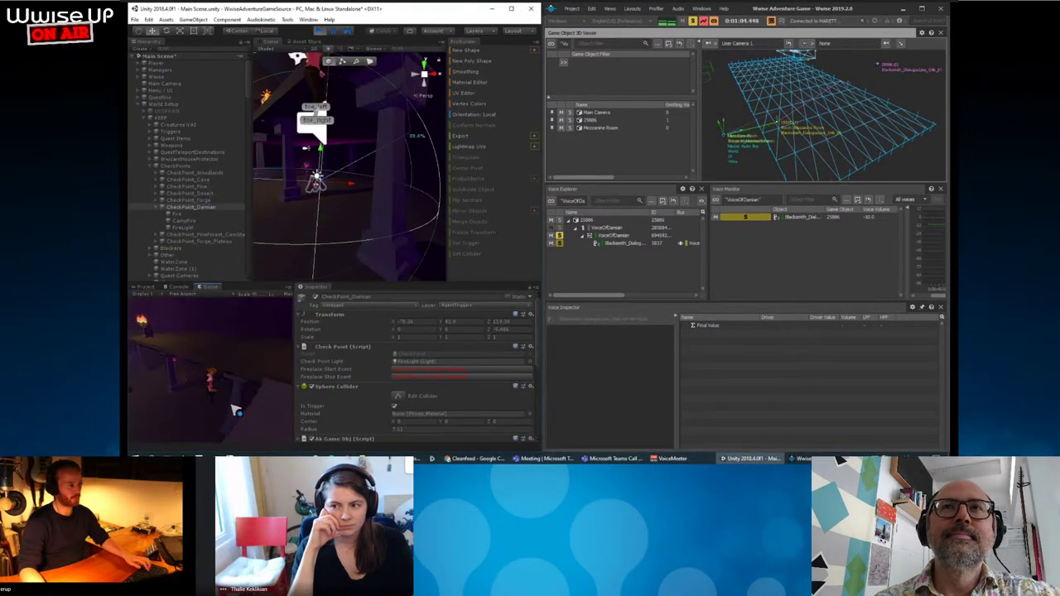
key("w")
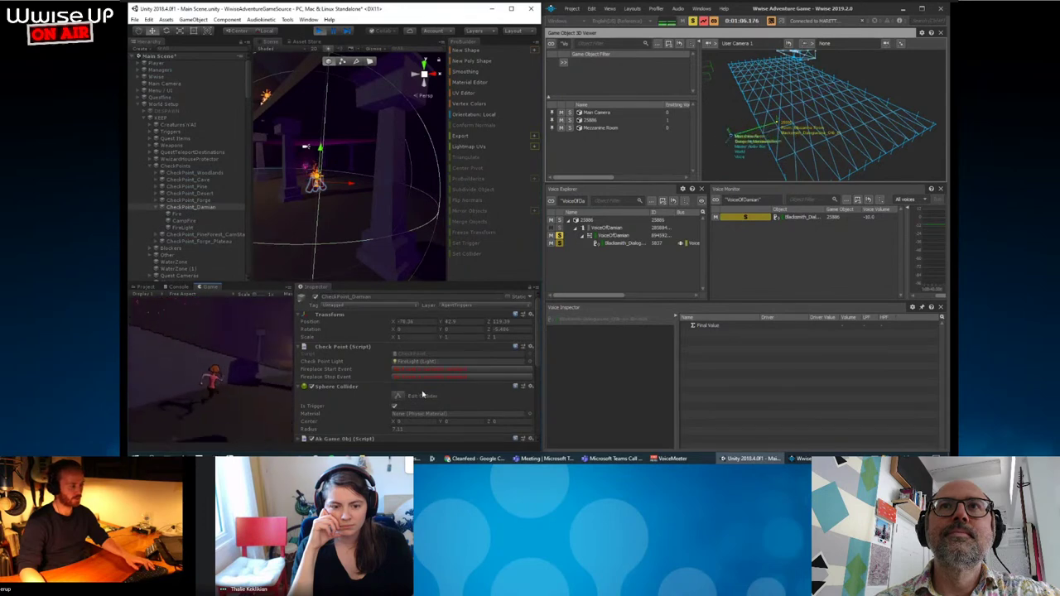
key("w")
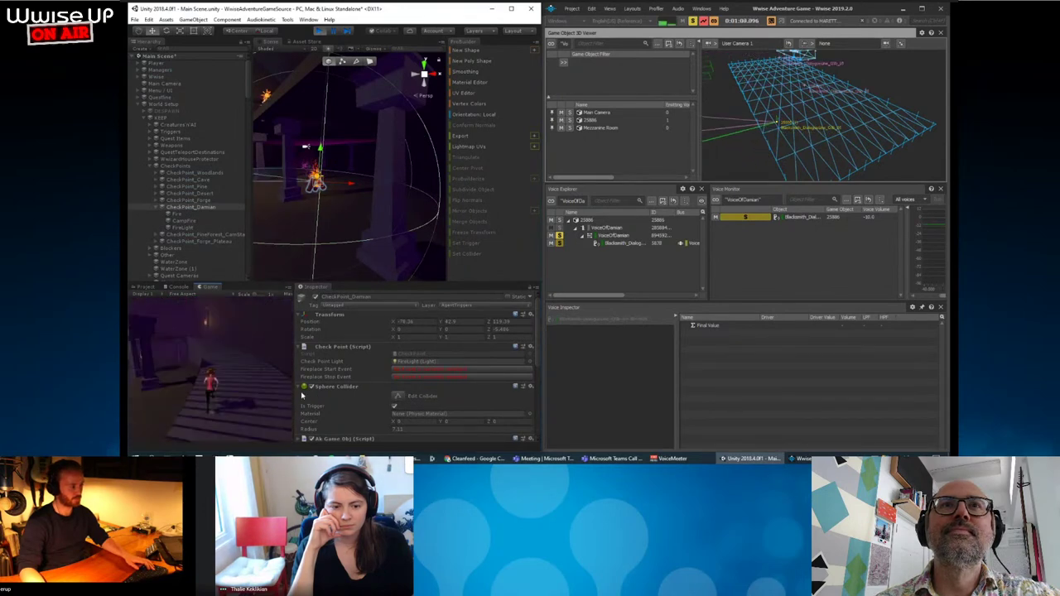
key("w")
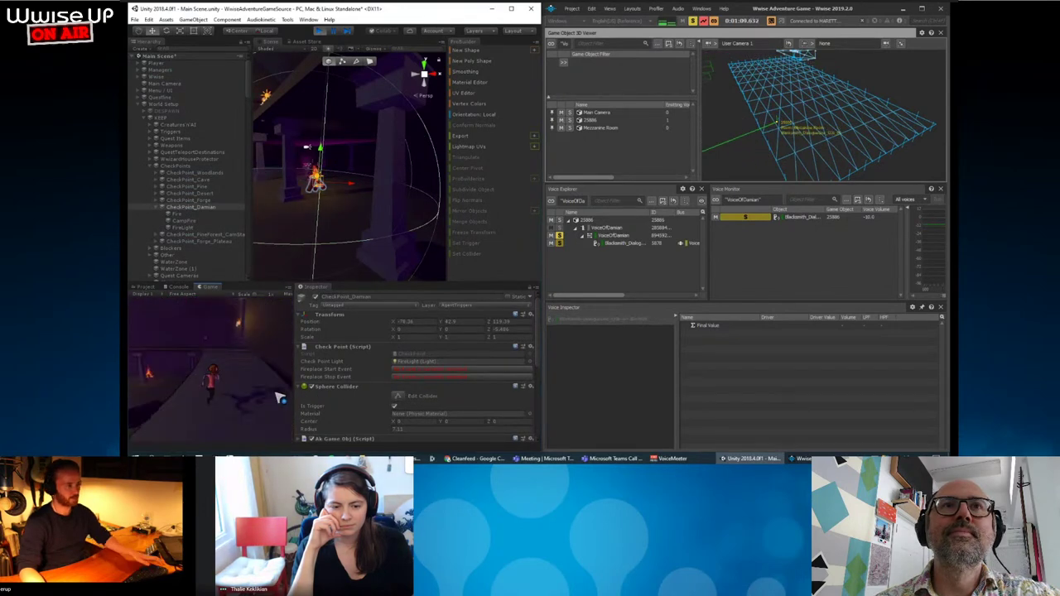
Pause the game and select the Mezzanine Platform in the Scene view.
key("Escape")
left_click_drag(257, 138, 315, 108, "alt")
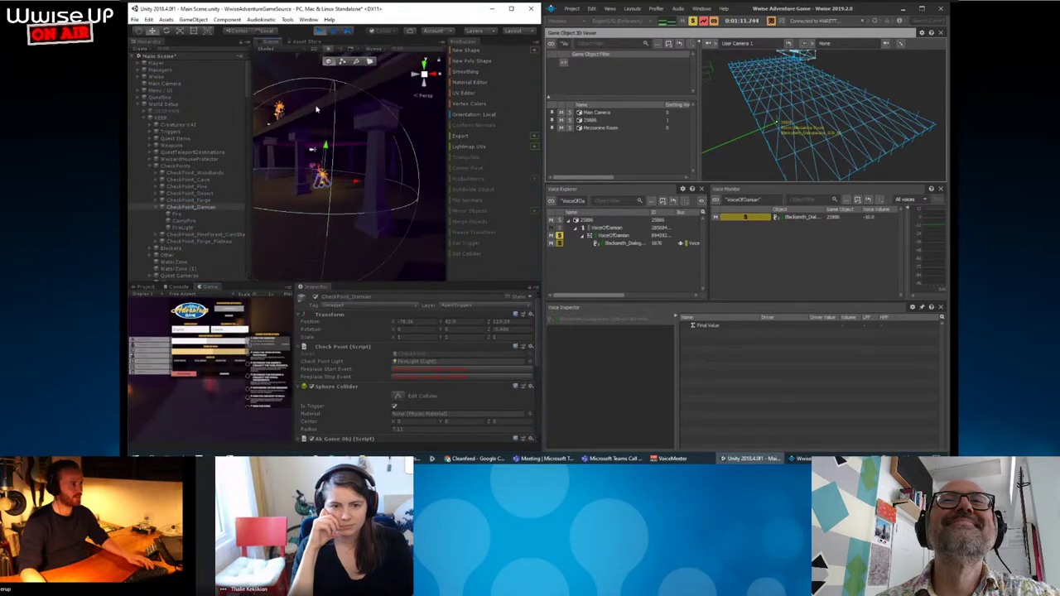
left_click(315, 108)
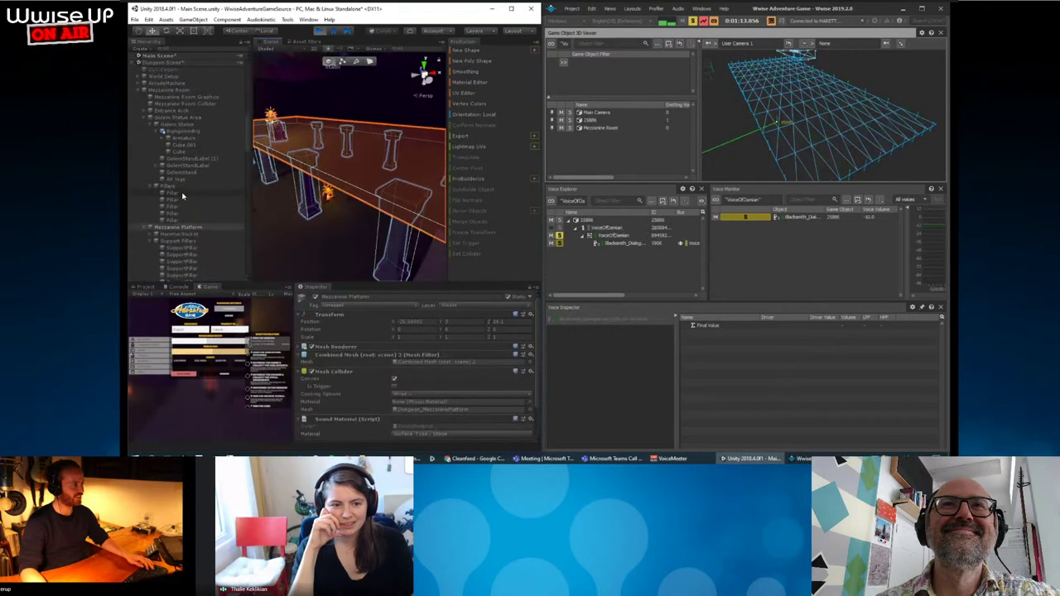
Remove the Mesh Collider component from the Plane.
scroll(166, 130, "up", 4)
left_click(163, 132)
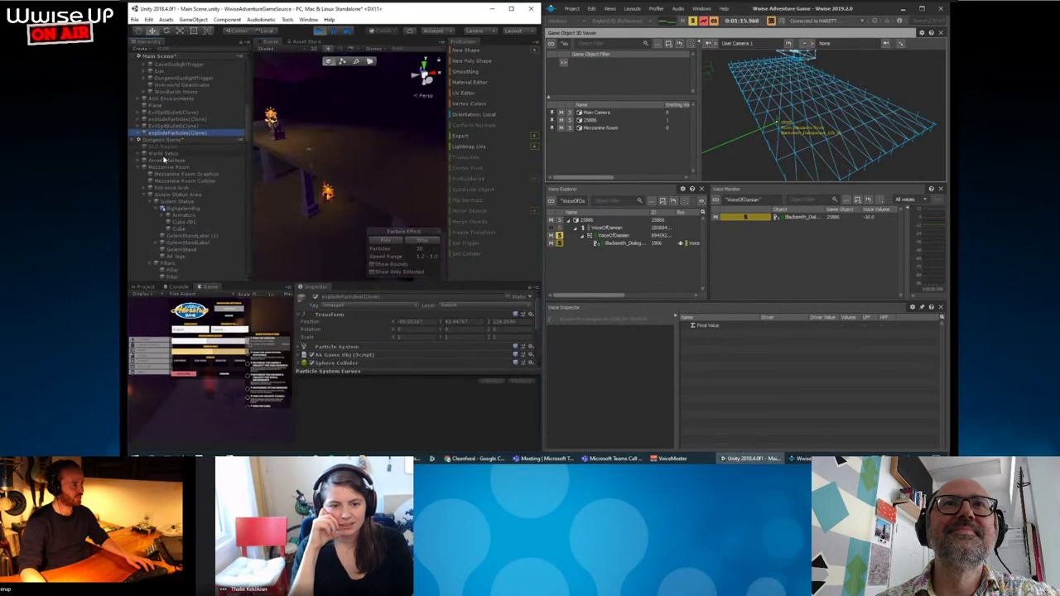
scroll(165, 161, "up", 2)
scroll(168, 164, "up", 1)
scroll(172, 170, "up", 1)
scroll(174, 175, "up", 1)
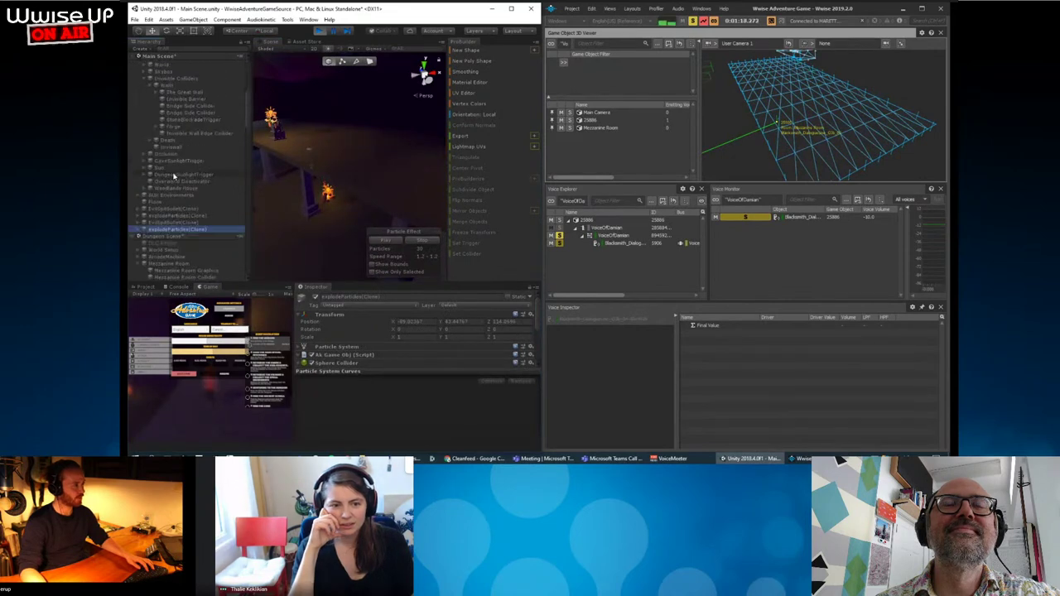
scroll(175, 175, "down", 3)
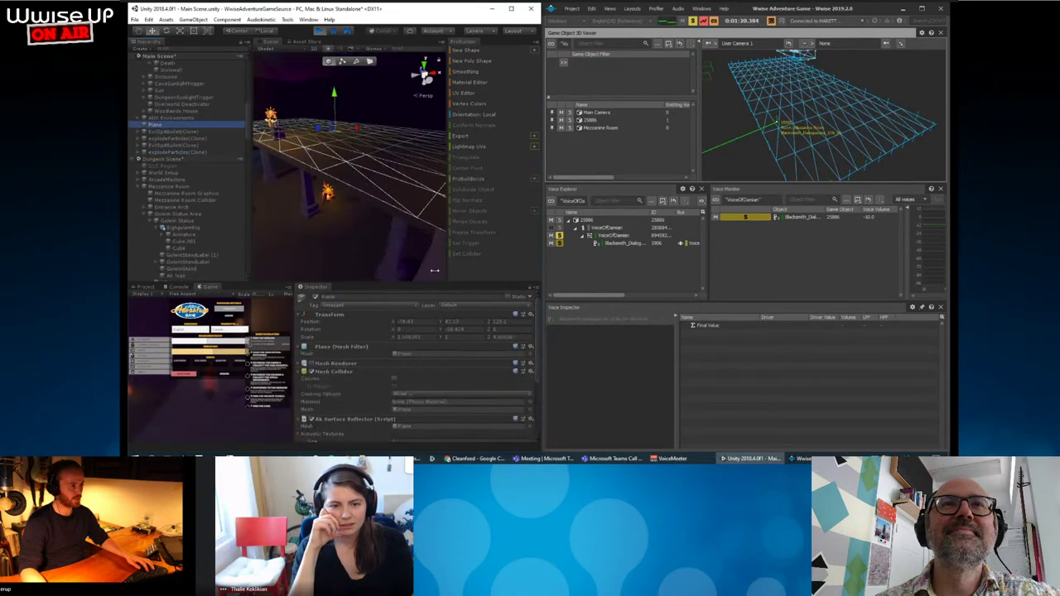
left_click(530, 372)
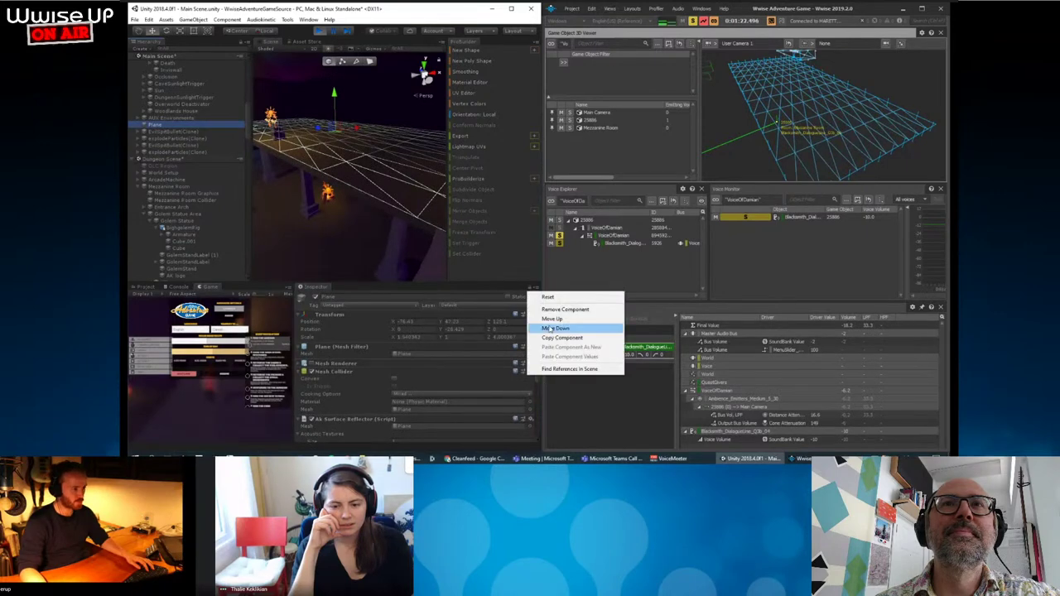
left_click(557, 311)
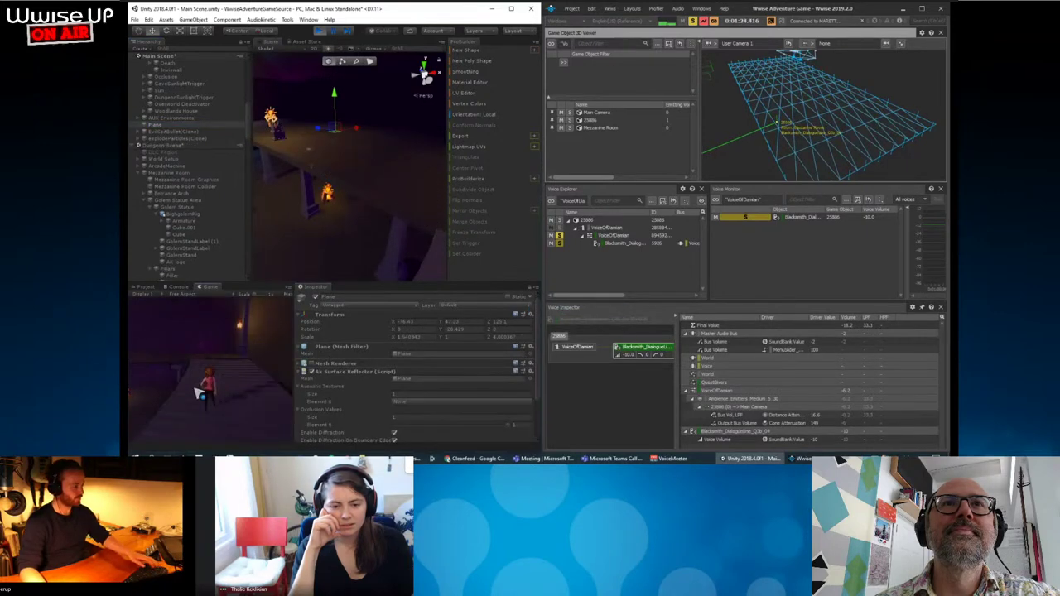
Play-test the collider-less Plane, viewing the geometry in Wwise, then stop Play mode.
key("Escape")
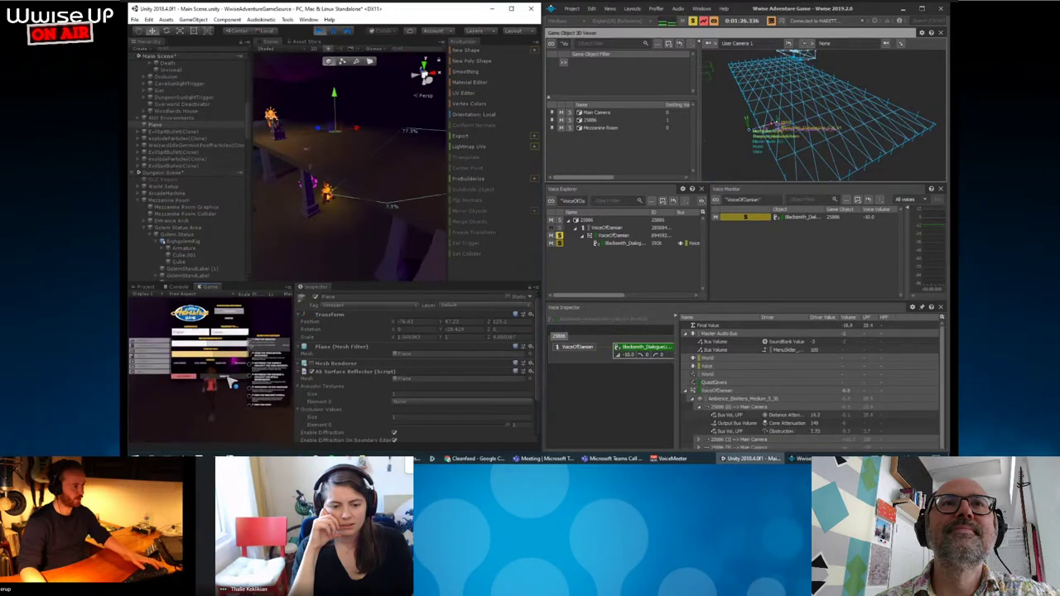
left_click(240, 371)
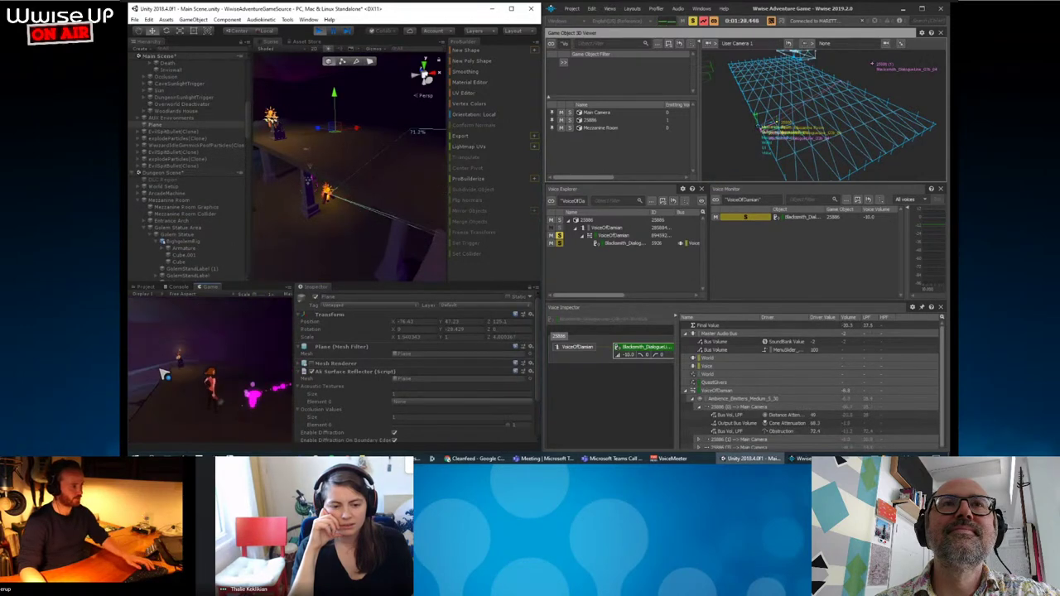
key("Escape")
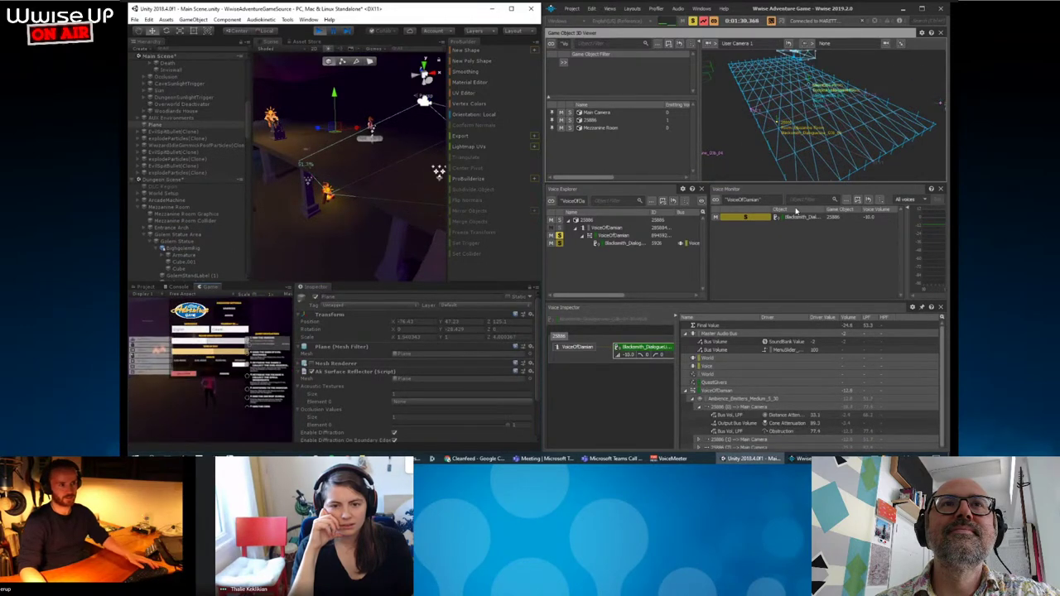
mouse_move(828, 124)
left_mouse_down()
mouse_move(855, 133)
mouse_move(848, 148)
mouse_move(792, 154)
mouse_move(840, 111)
mouse_move(840, 135)
mouse_move(808, 147)
mouse_move(836, 165)
left_mouse_up()
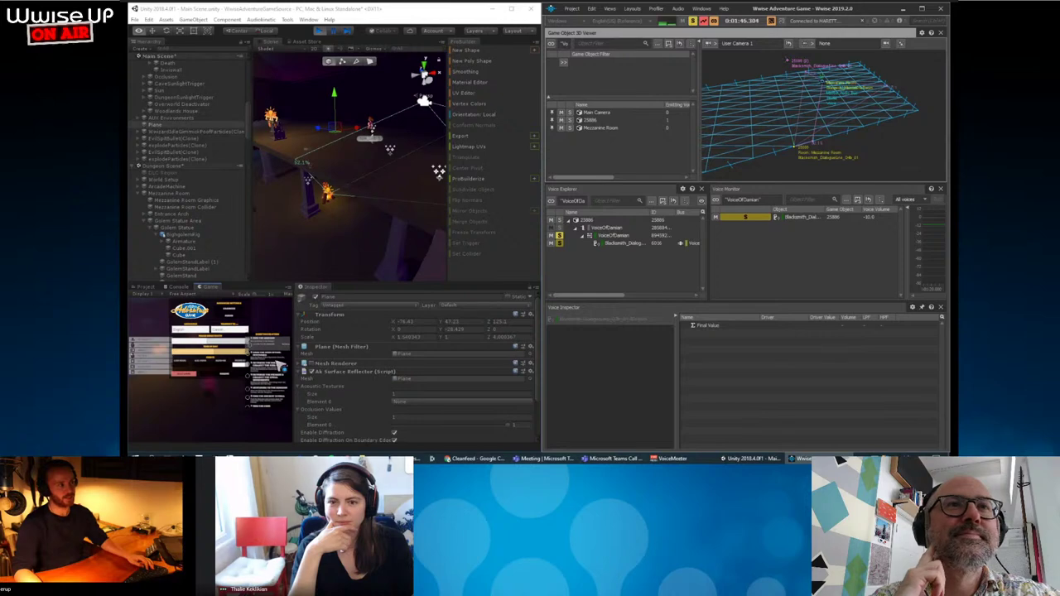
mouse_move(426, 132)
right_mouse_down()
mouse_move(426, 197)
mouse_move(255, 149)
mouse_move(385, 195)
right_mouse_up()
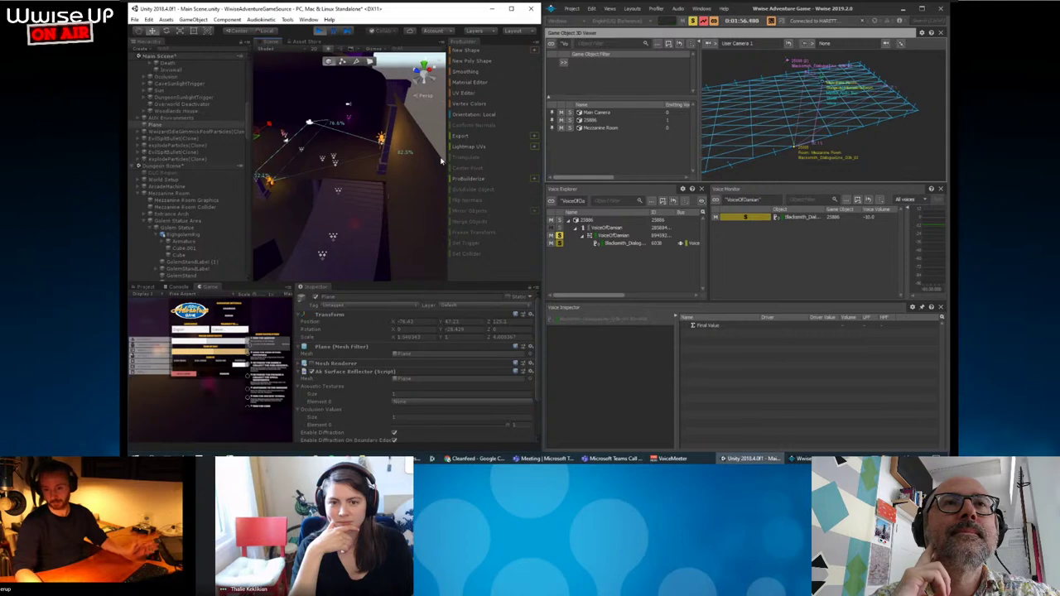
left_click(322, 30)
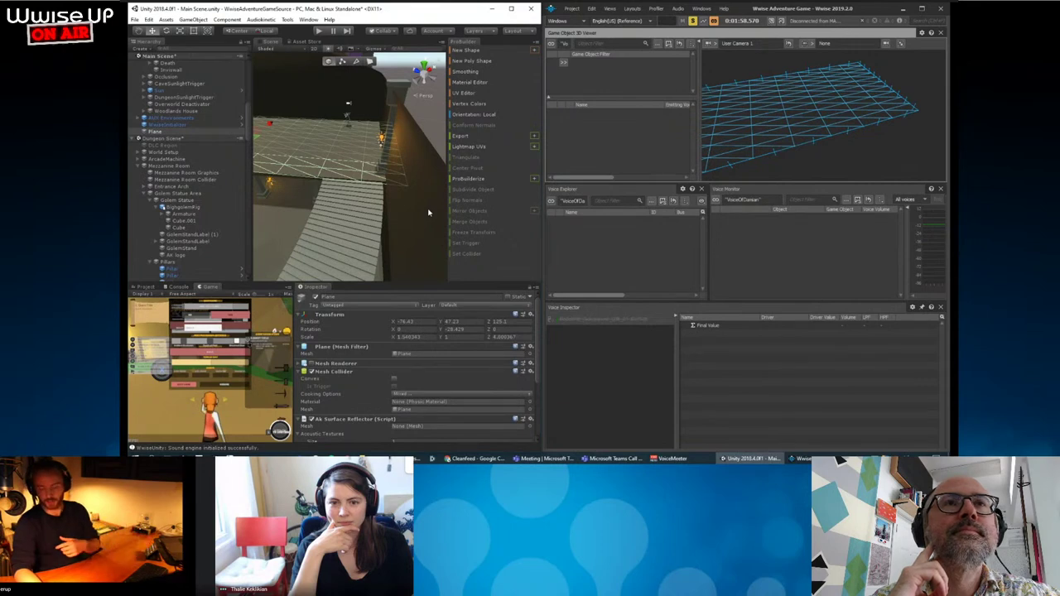
Add an AkSurfaceReflector to Mezzanine Room Graphics with Enable Diffraction ticked.
left_click(429, 210)
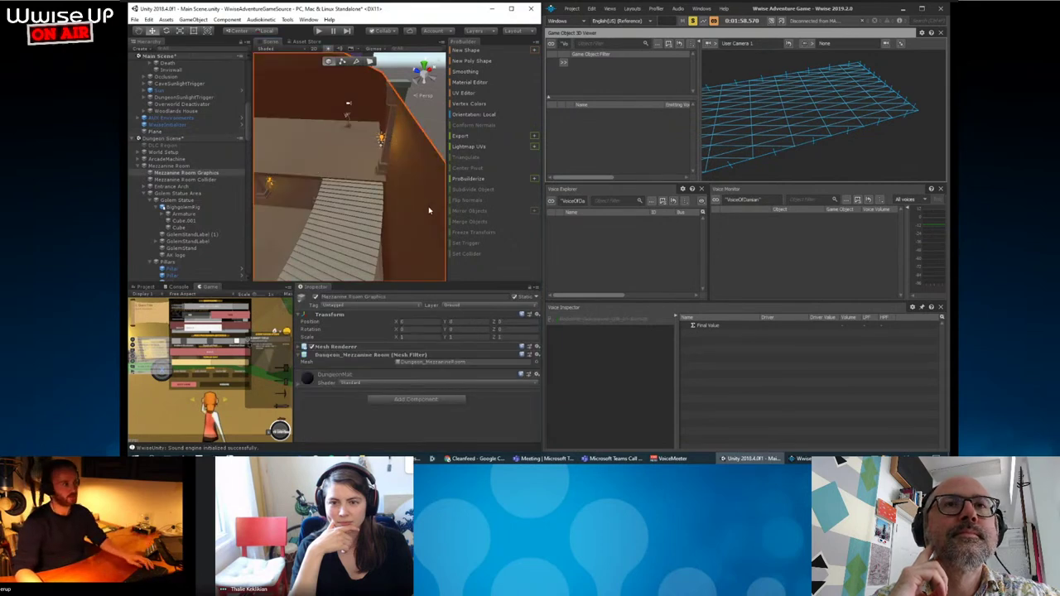
left_click(395, 401)
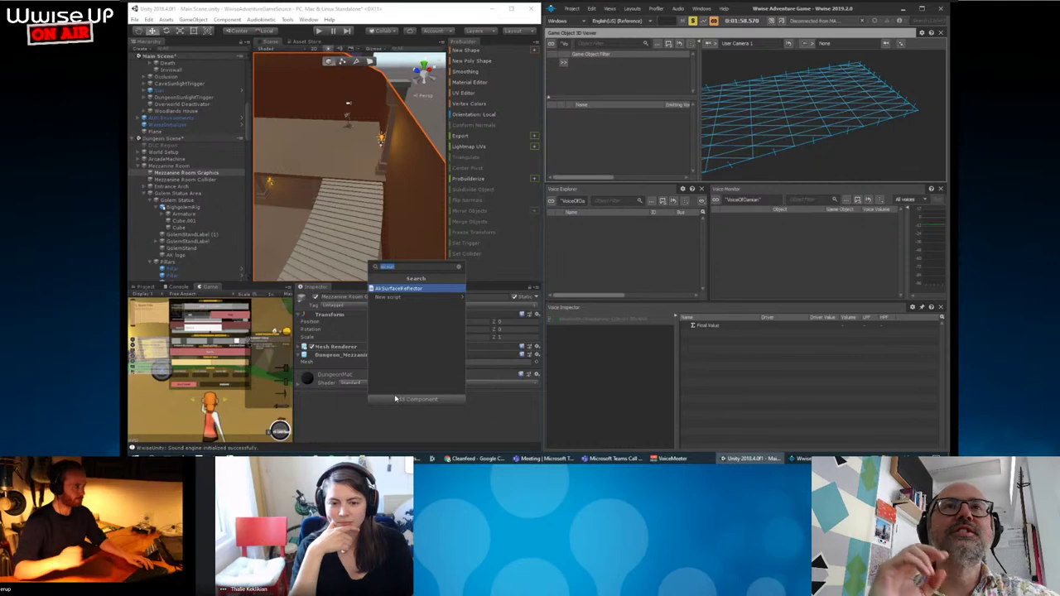
key("Escape")
left_click(396, 399)
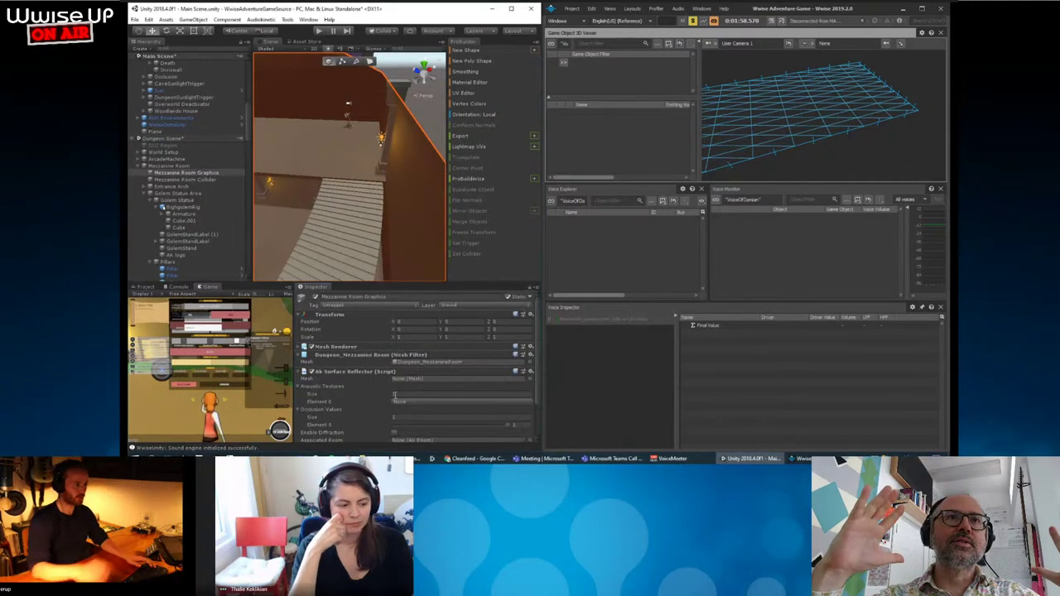
left_click(395, 389)
left_click(394, 387)
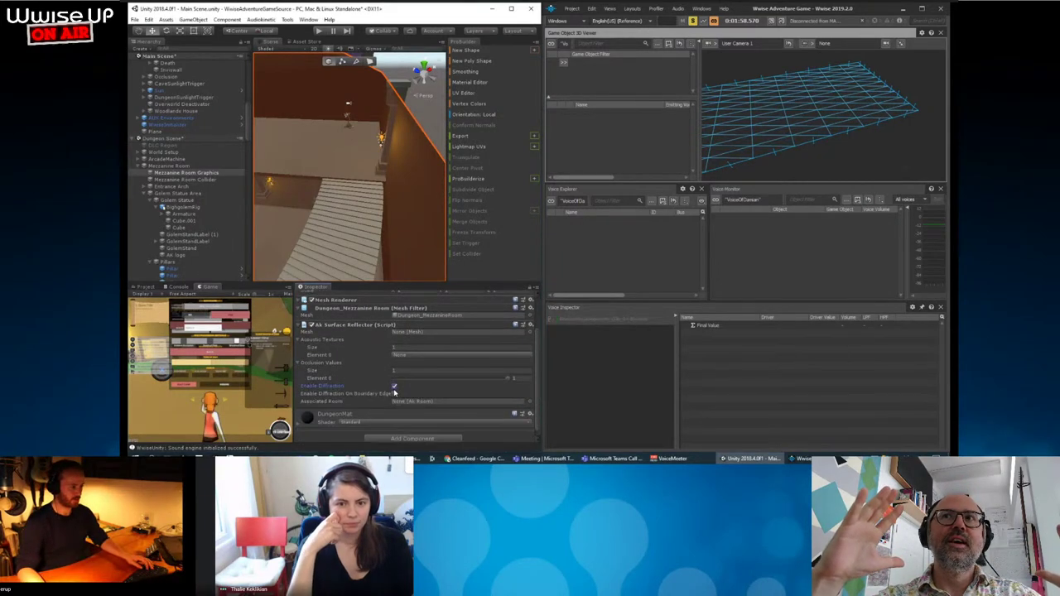
left_click(764, 135)
Connect Wwise to the local Wwise Adventure Game (Editor) instance via Remote Connections.
key("alt+c")
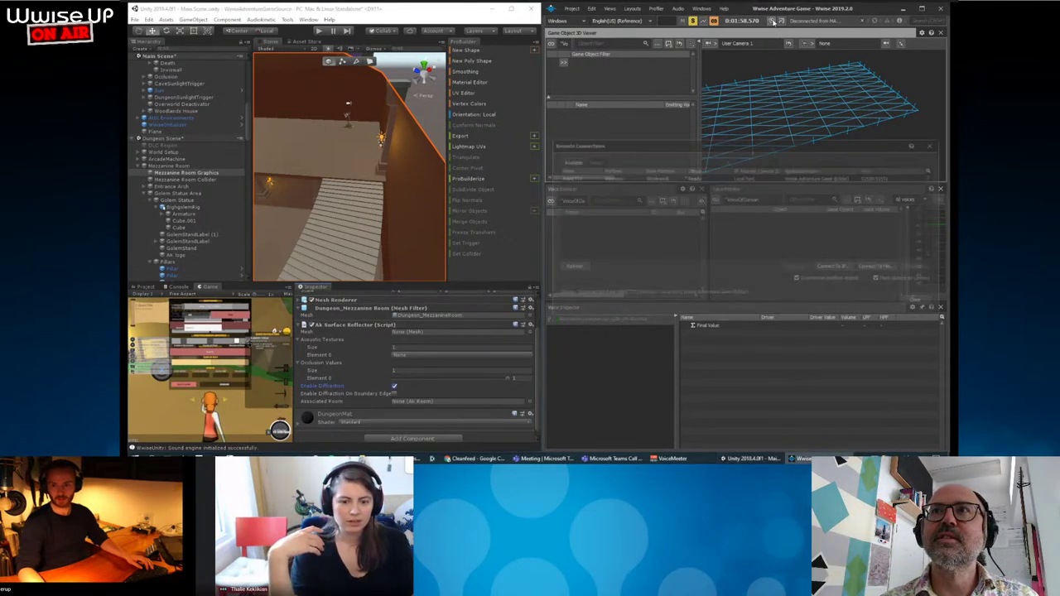
mouse_move(356, 166)
right_mouse_down()
mouse_move(269, 160)
mouse_move(296, 191)
mouse_move(388, 180)
mouse_move(393, 193)
right_mouse_up()
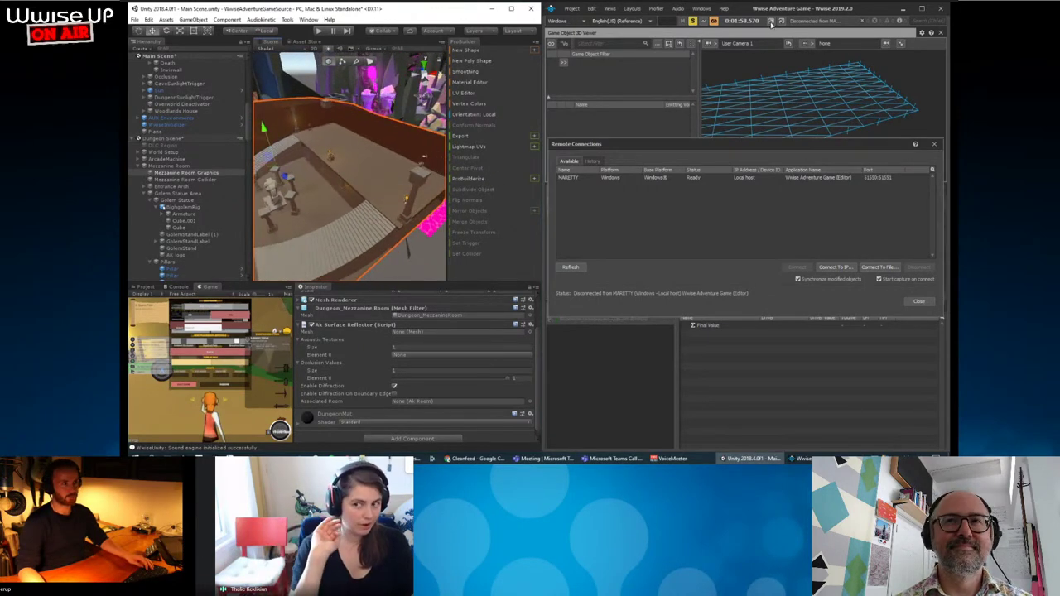
left_click(735, 178)
left_click(797, 267)
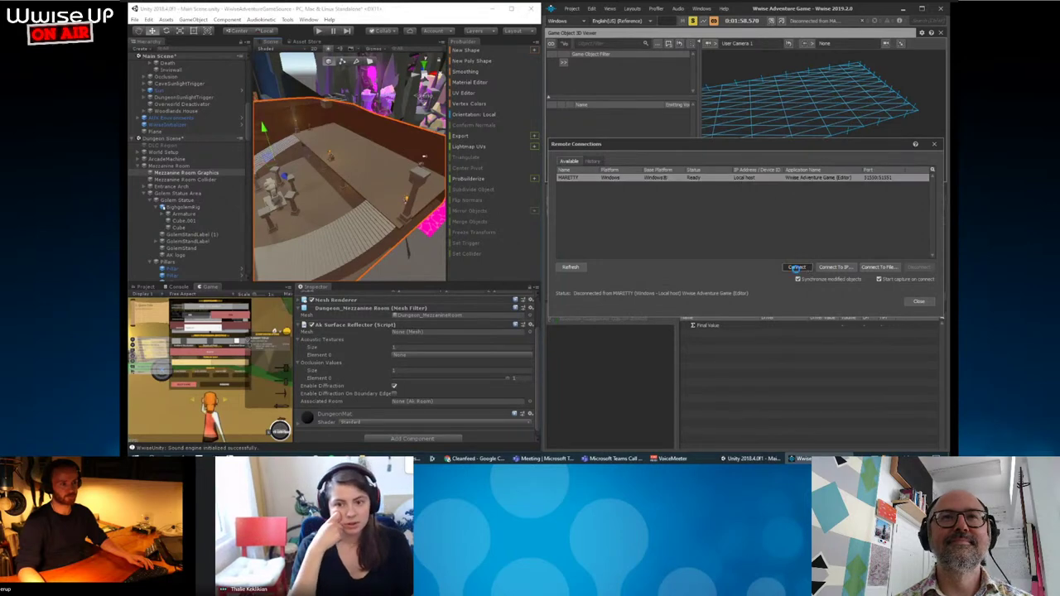
left_click(343, 41)
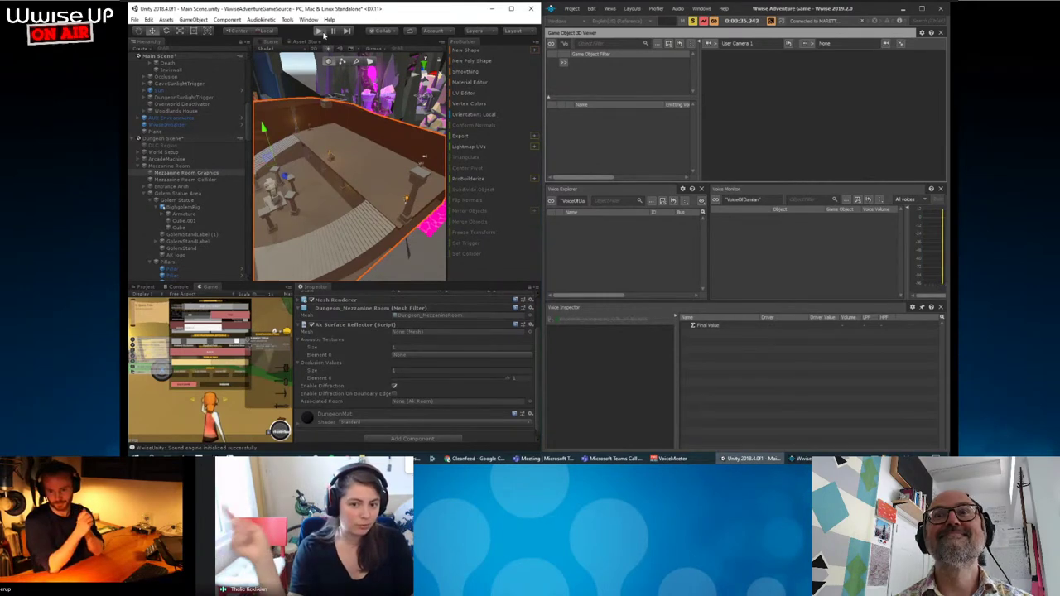
left_click(322, 32)
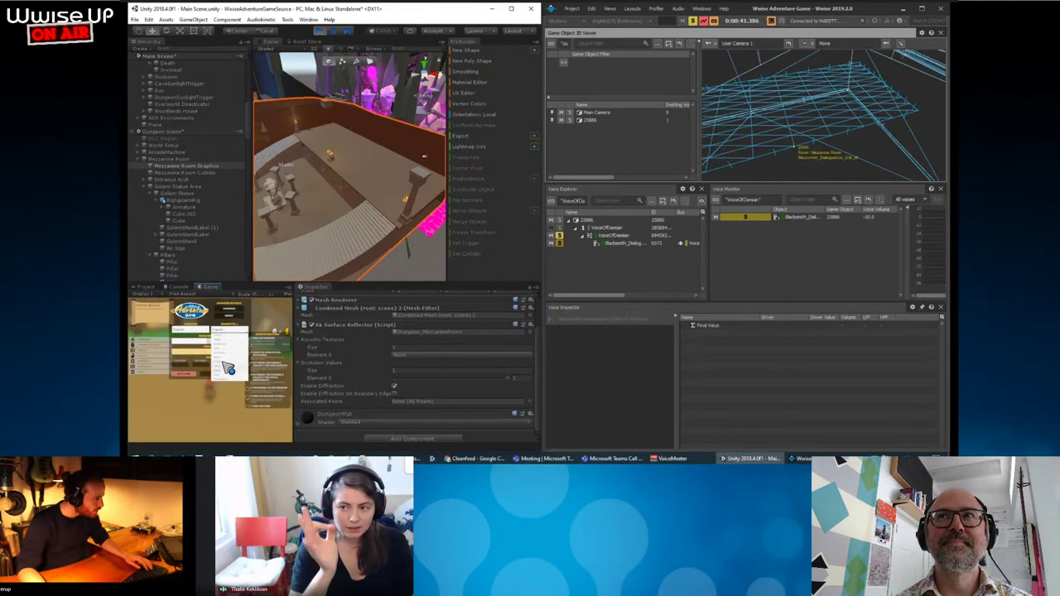
left_click(223, 364)
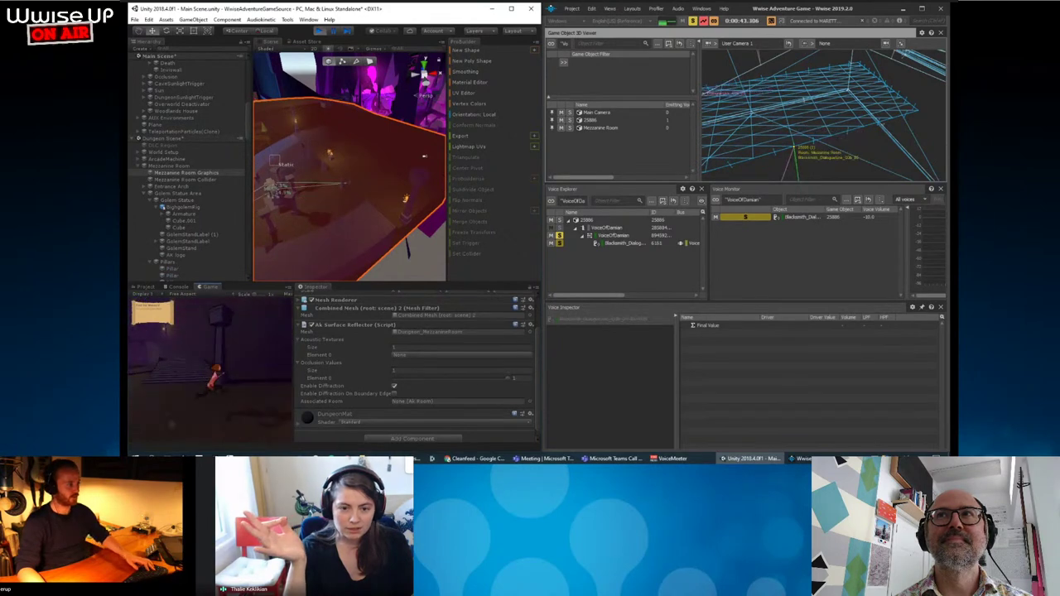
left_click_drag(864, 130, 869, 139)
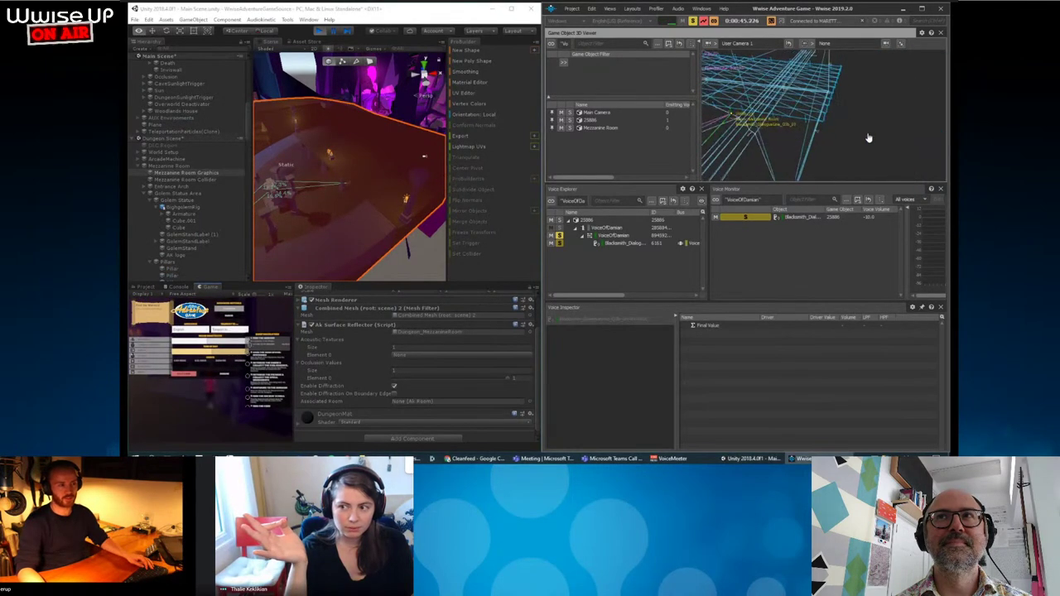
scroll(869, 139, "down", 5)
scroll(796, 145, "down", 3)
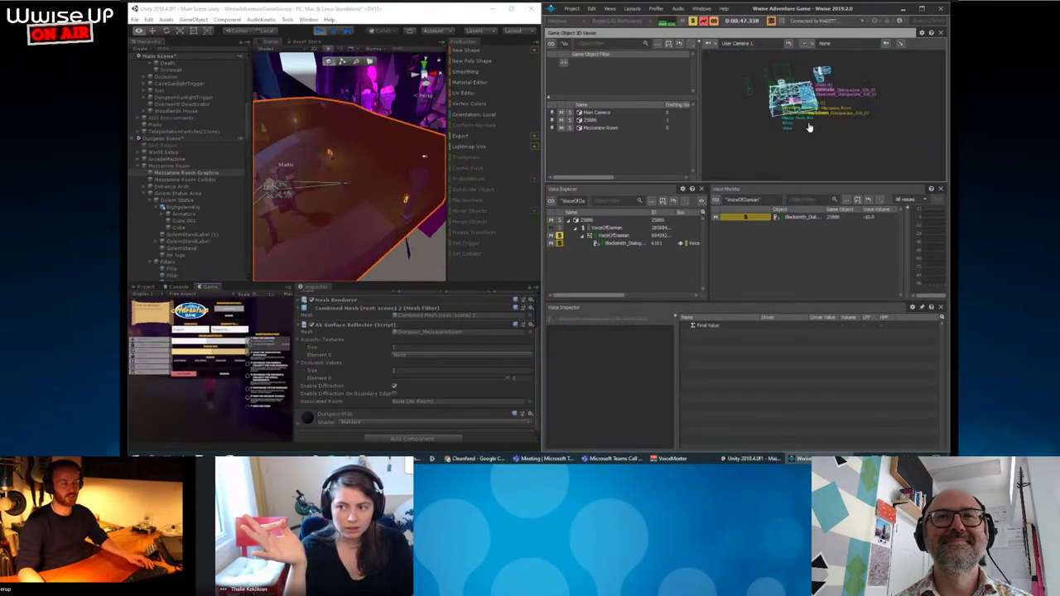
scroll(820, 133, "up", 3)
scroll(835, 141, "up", 2)
scroll(835, 140, "up", 2)
scroll(836, 124, "up", 3)
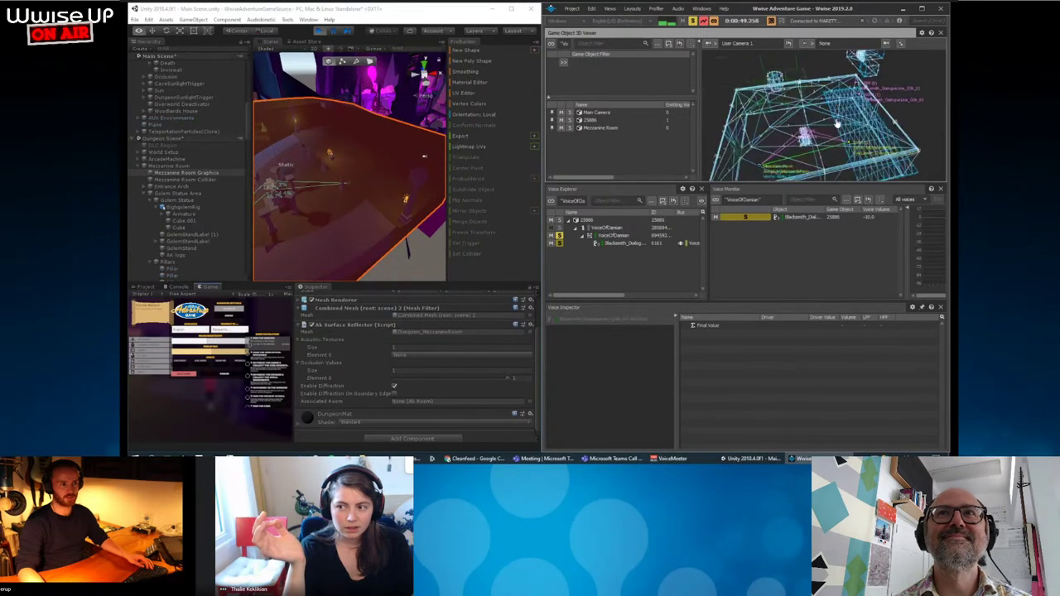
left_click_drag(836, 122, 826, 122)
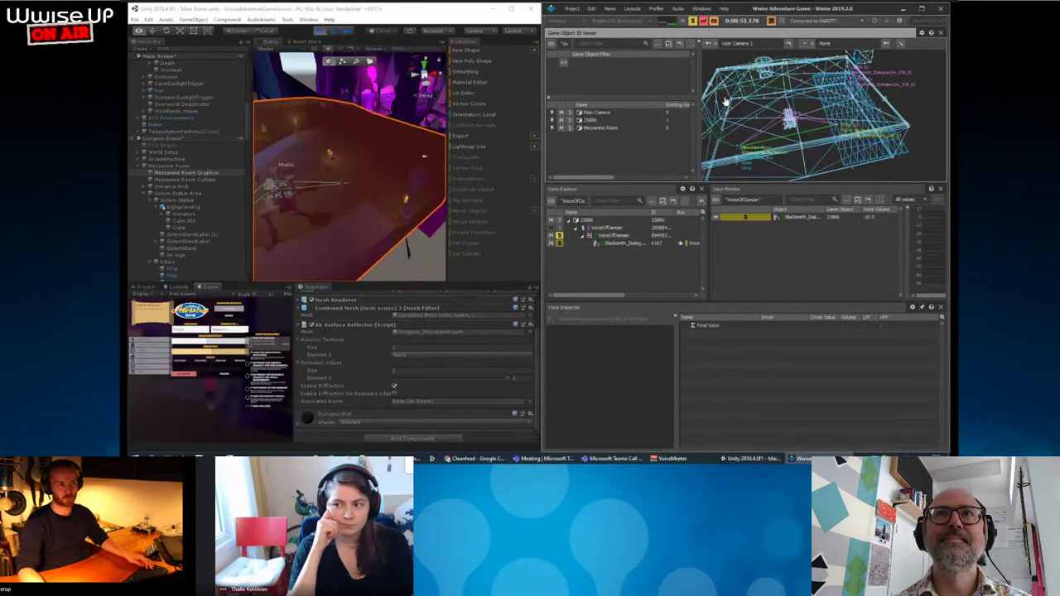
scroll(842, 154, "down", 3)
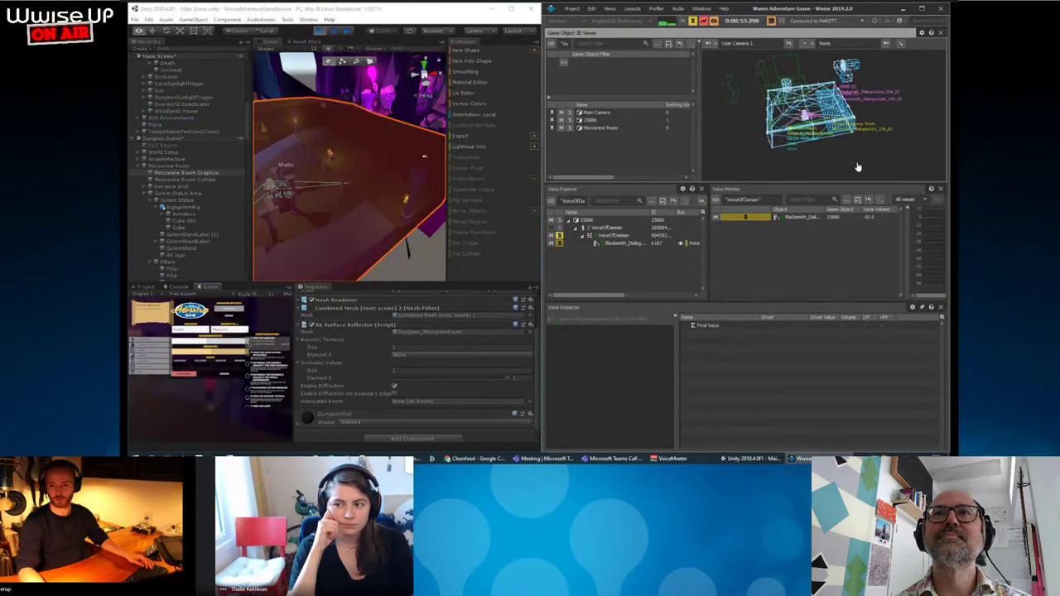
scroll(834, 165, "up", 5)
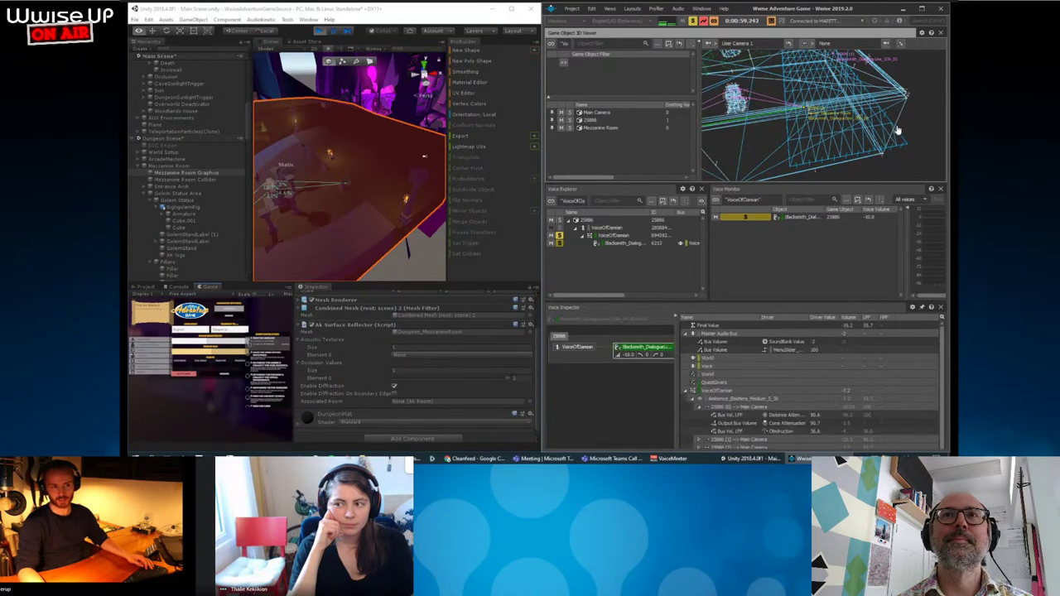
Pause the game, select the Plane, and remove its Mesh Collider.
left_click(253, 424)
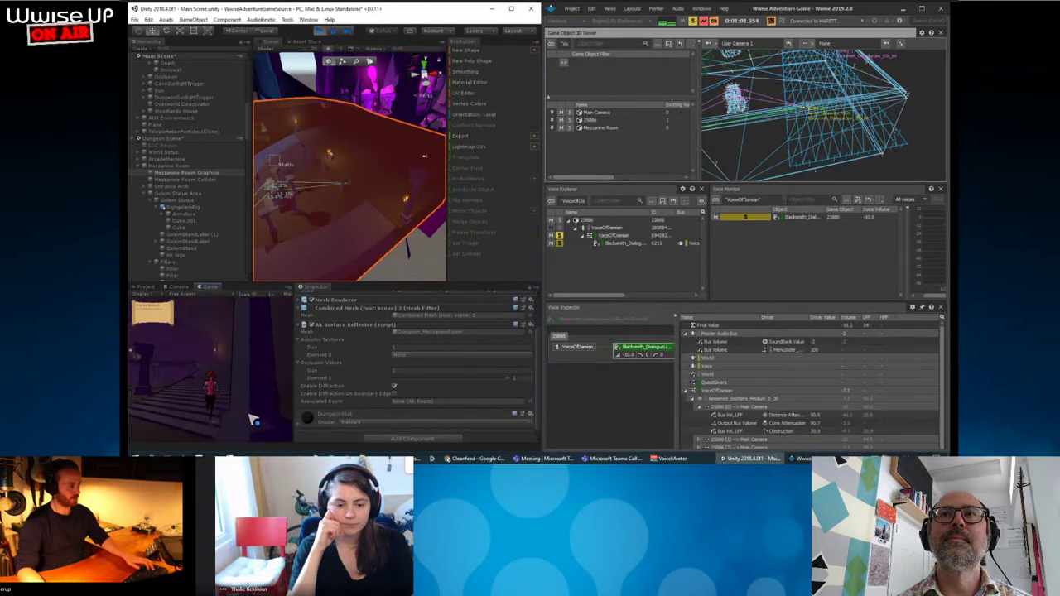
key("Escape")
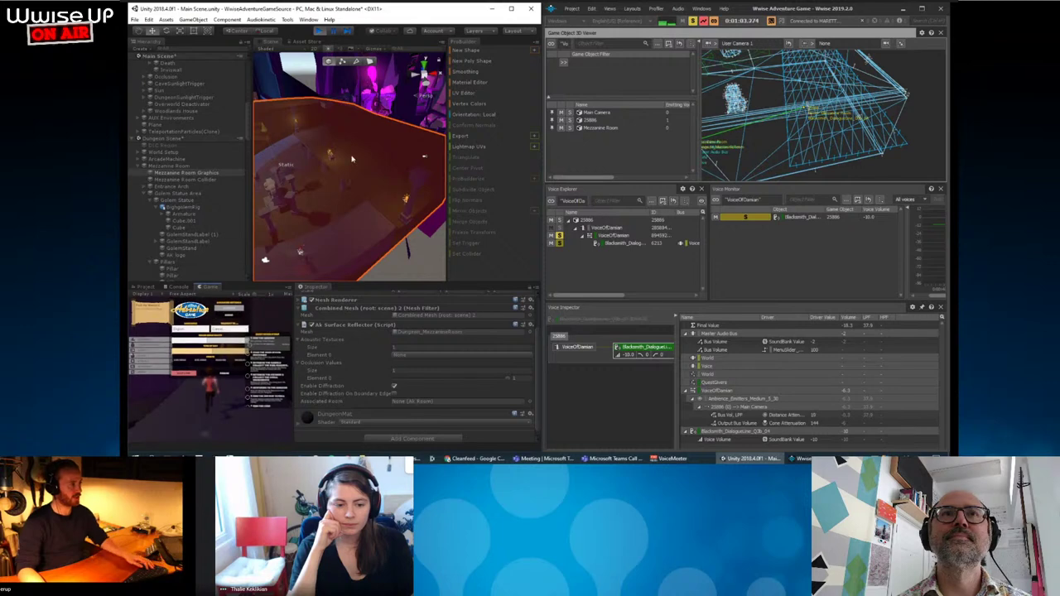
left_click(377, 174)
scroll(186, 240, "down", 3)
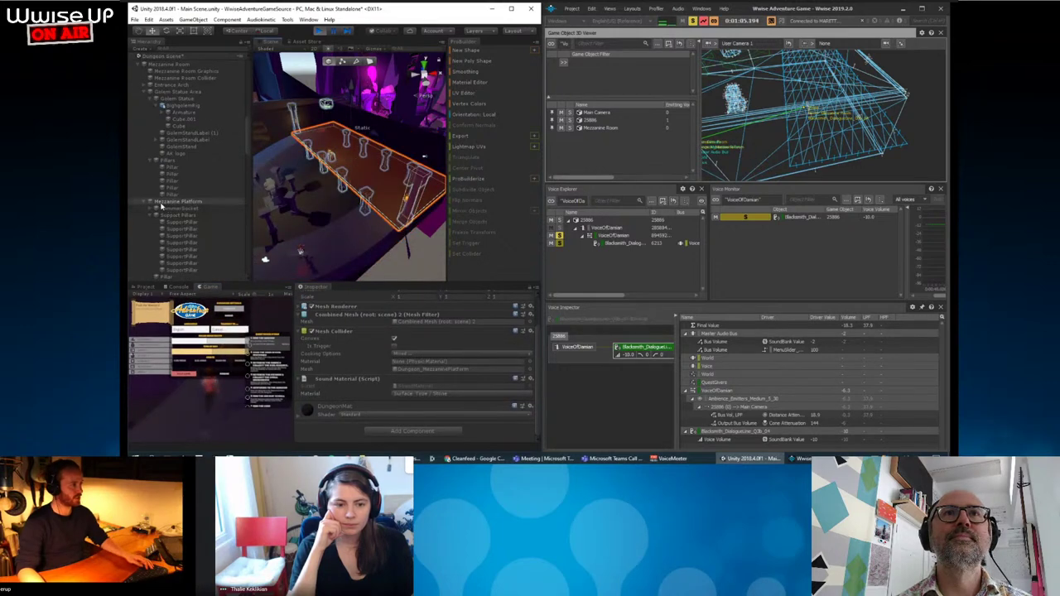
scroll(165, 165, "up", 5)
left_click(159, 152)
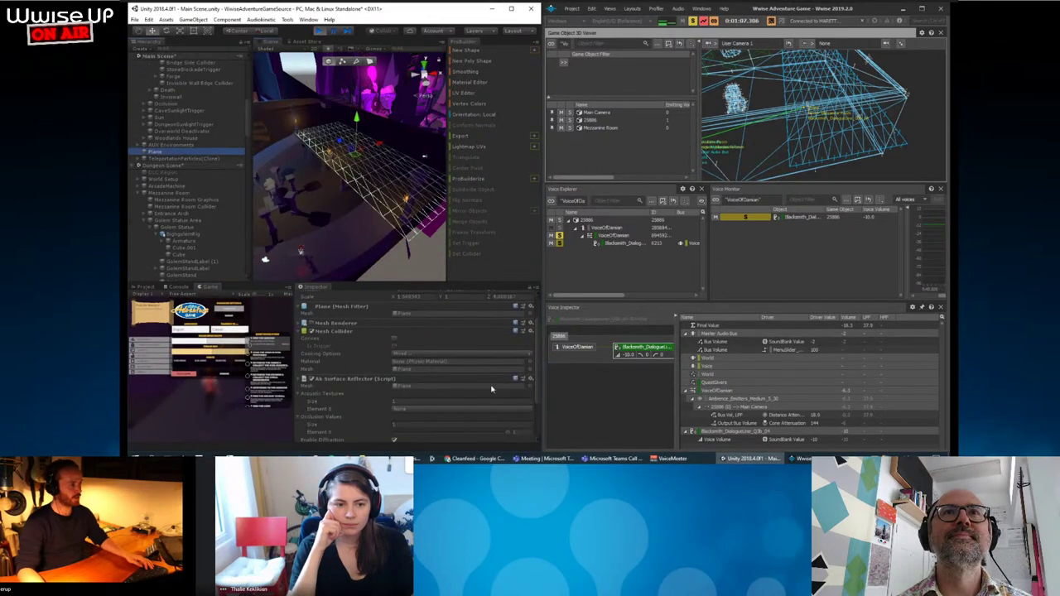
left_click(530, 330)
left_click(548, 352)
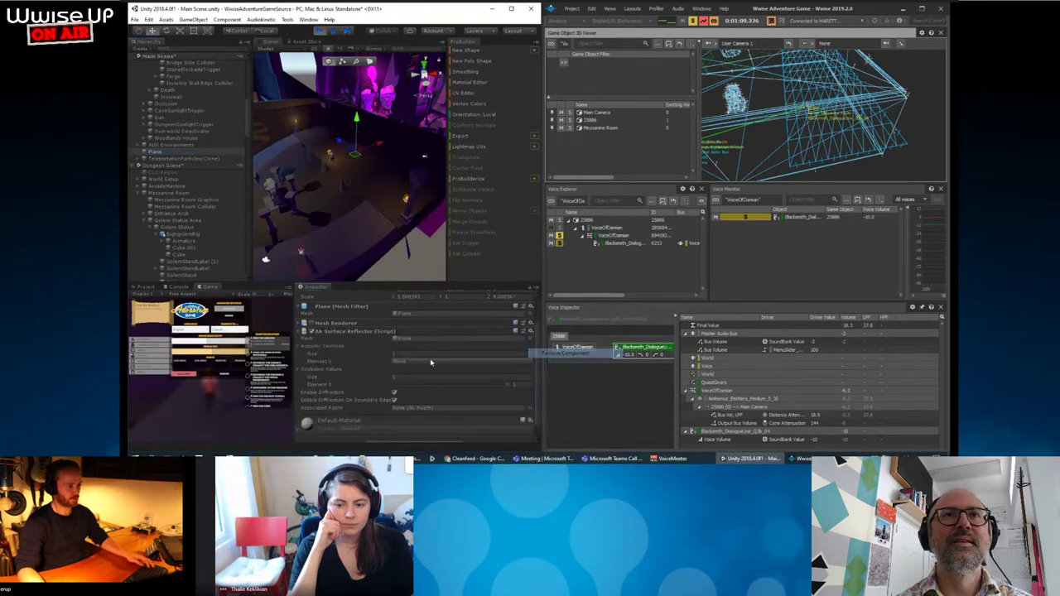
Walk the character up the path and check the VoiceOfDamian container's properties.
key("w")
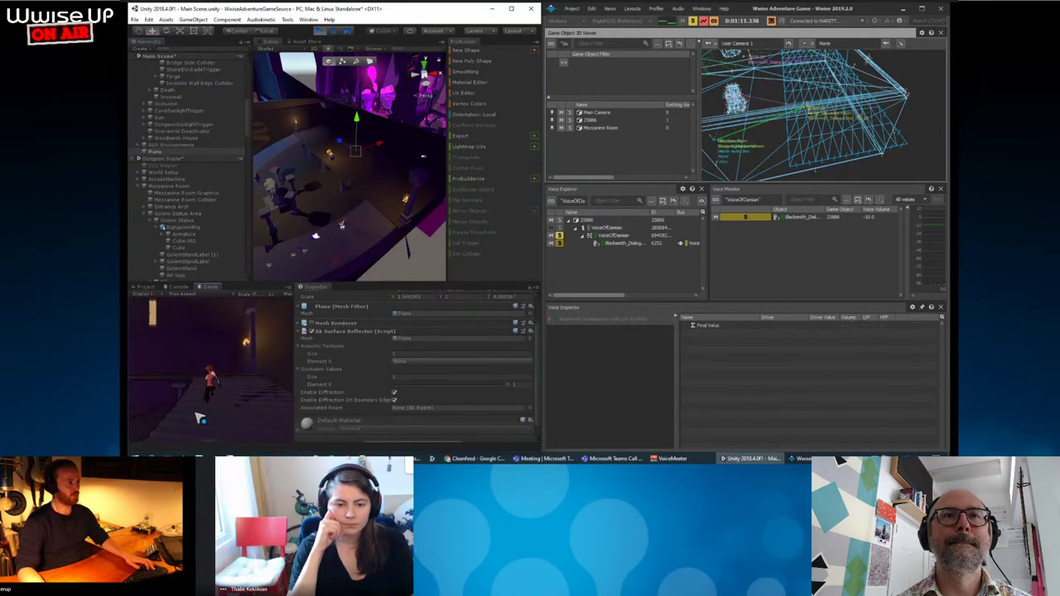
key("w")
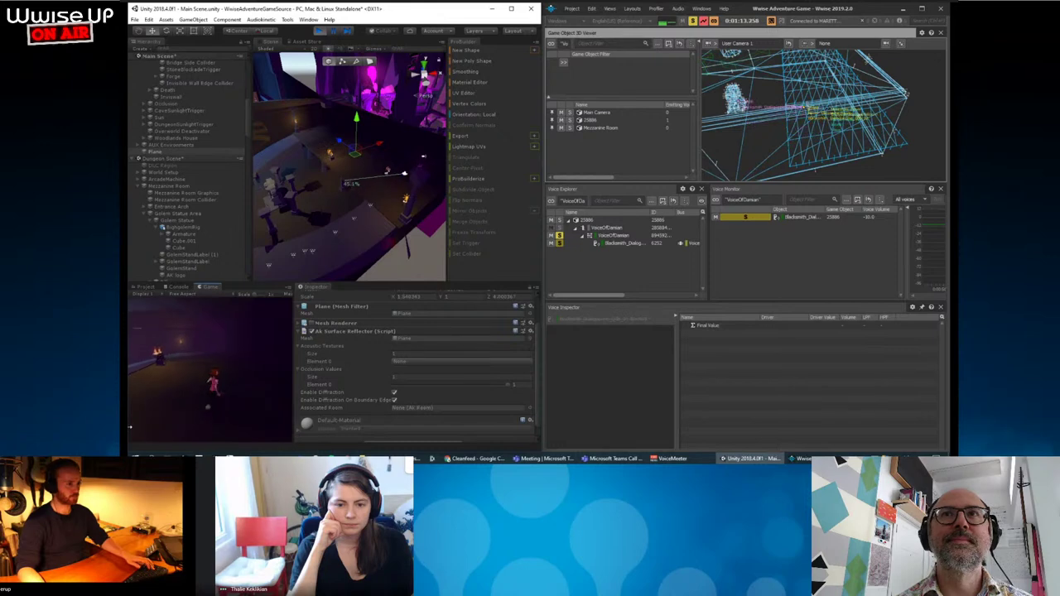
key("w")
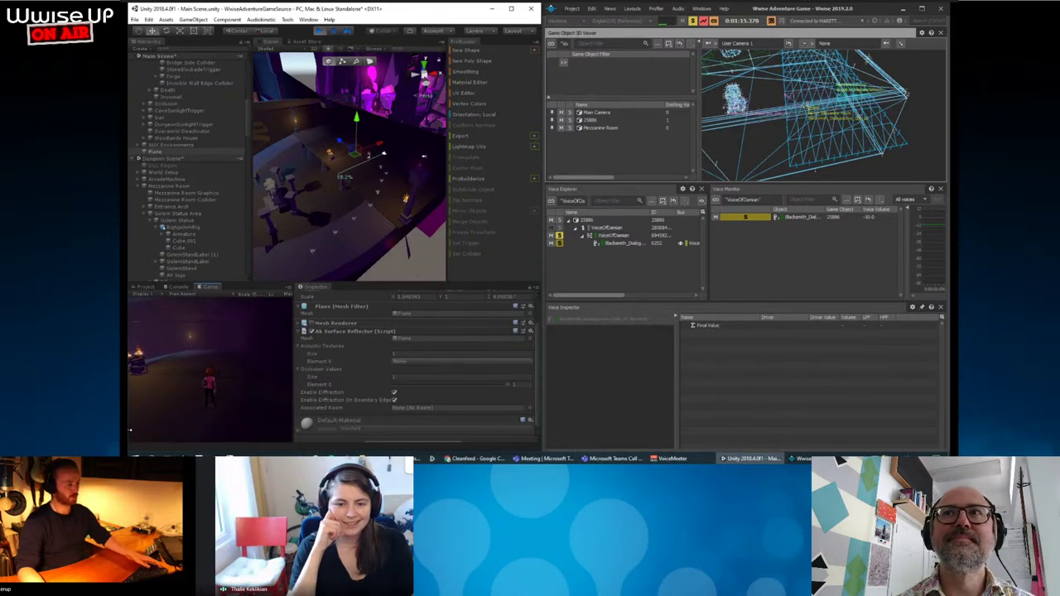
key("Escape")
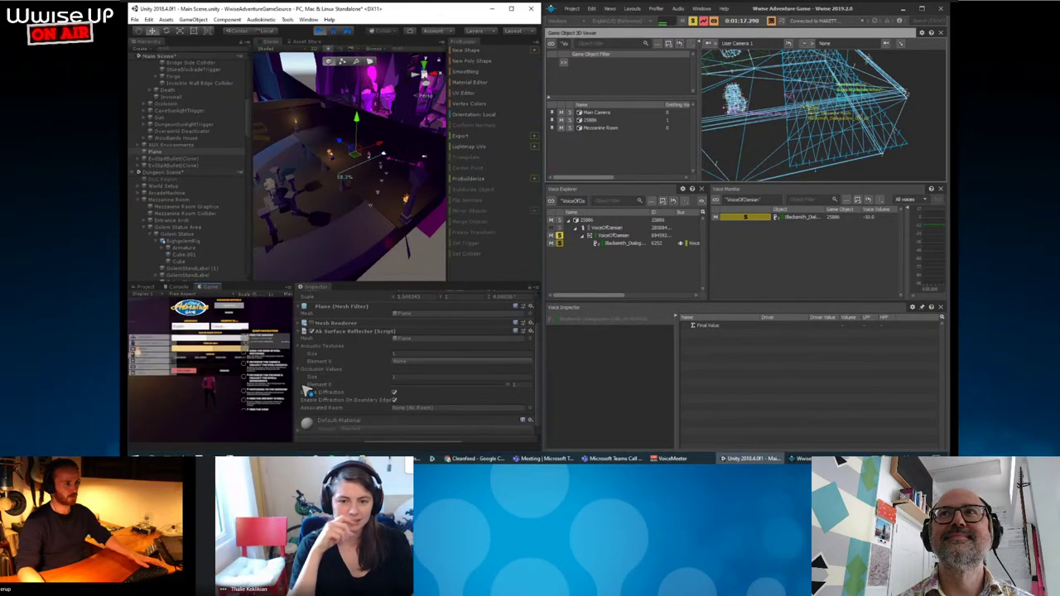
double_click(614, 235)
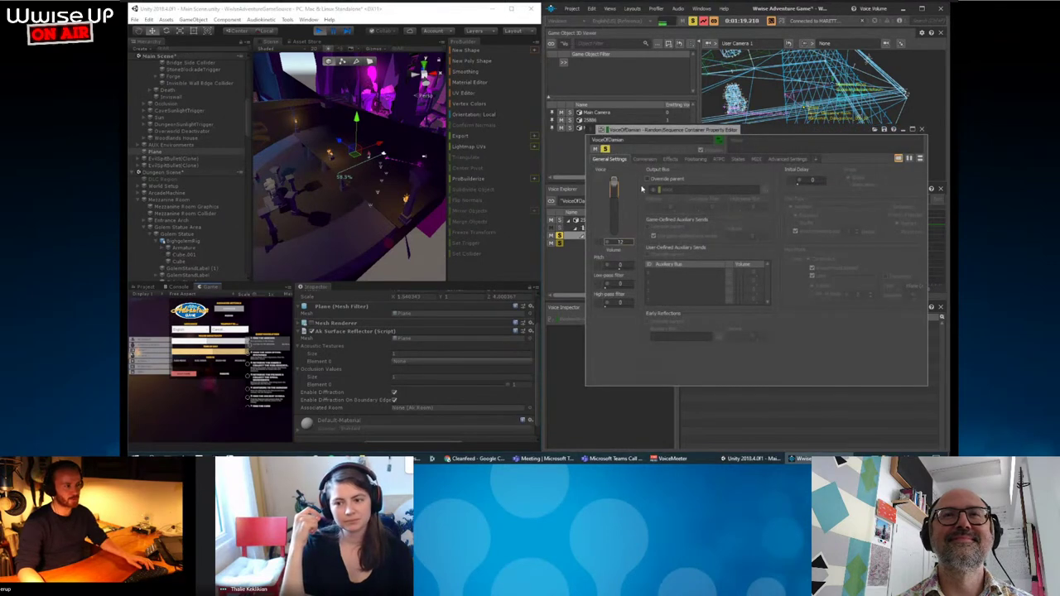
left_click(923, 130)
left_click(218, 413)
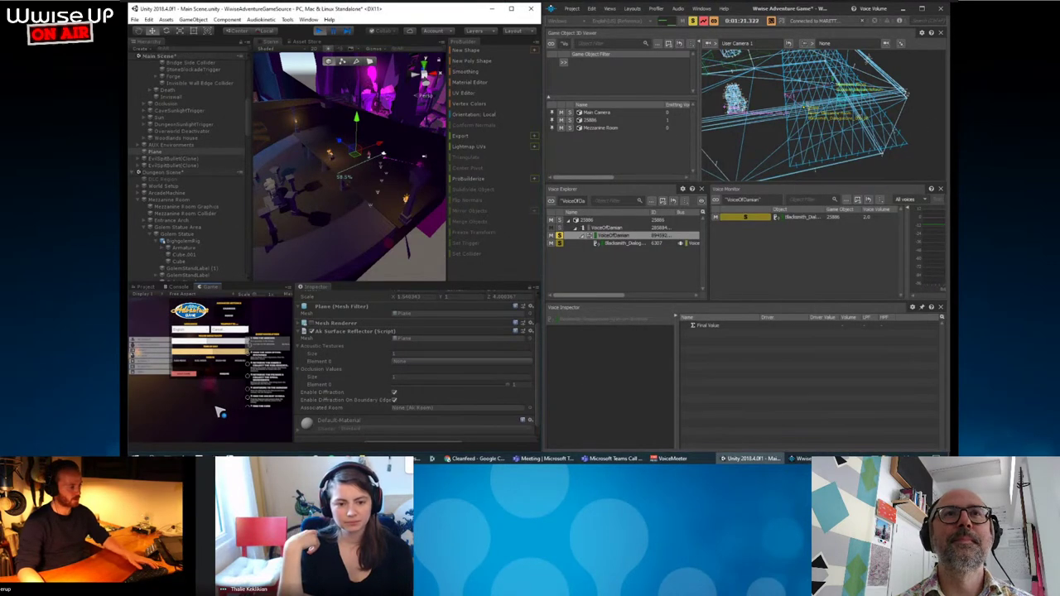
key("Escape")
key("Escape")
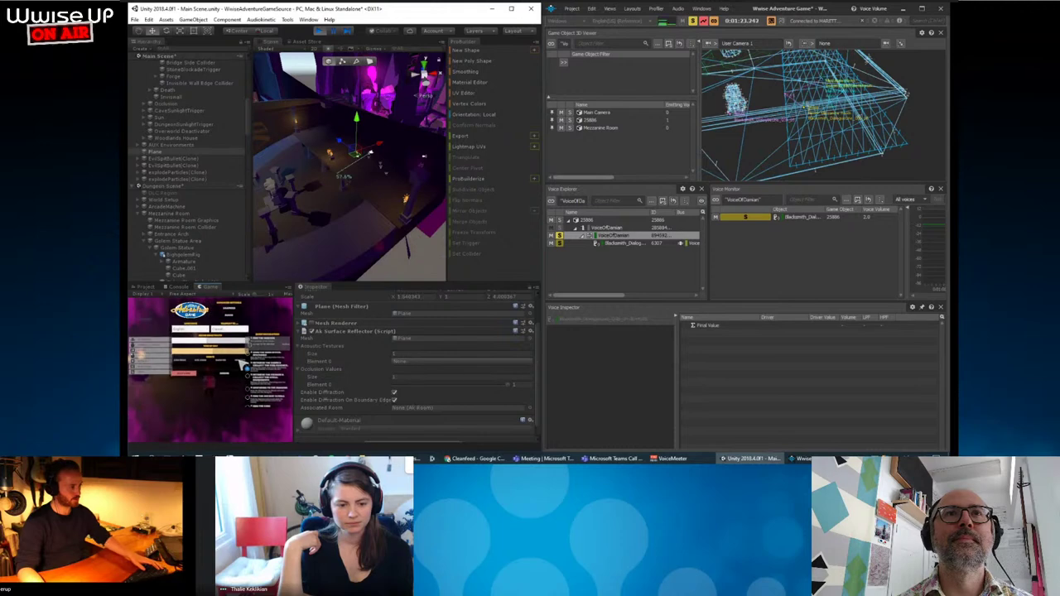
key("Escape")
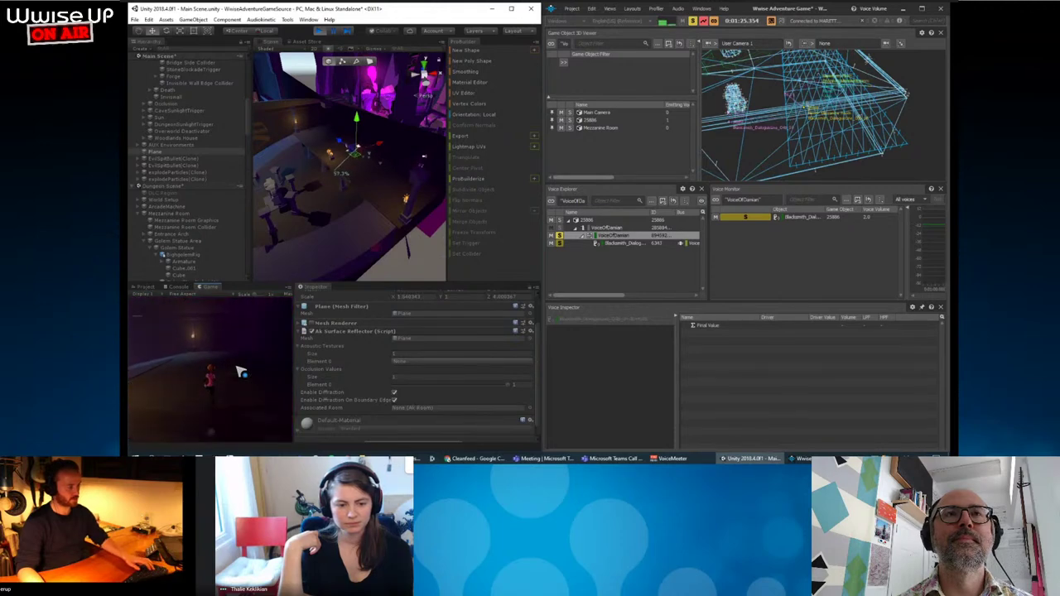
key("Escape")
Orbit Wwise's 3D viewer to see the emitter labels around the room geometry.
left_click(851, 119)
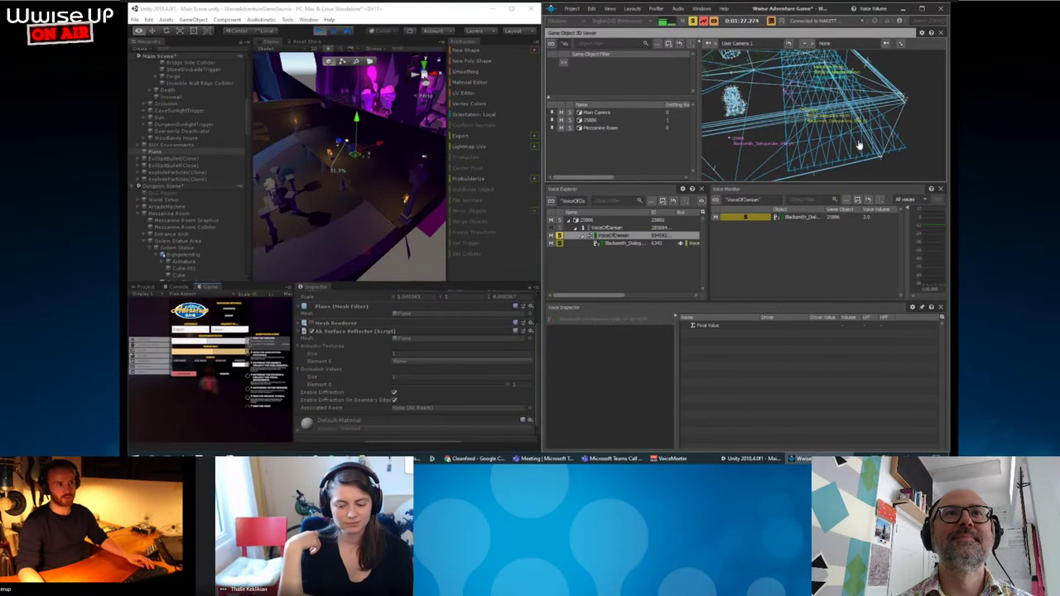
scroll(859, 146, "up", 5)
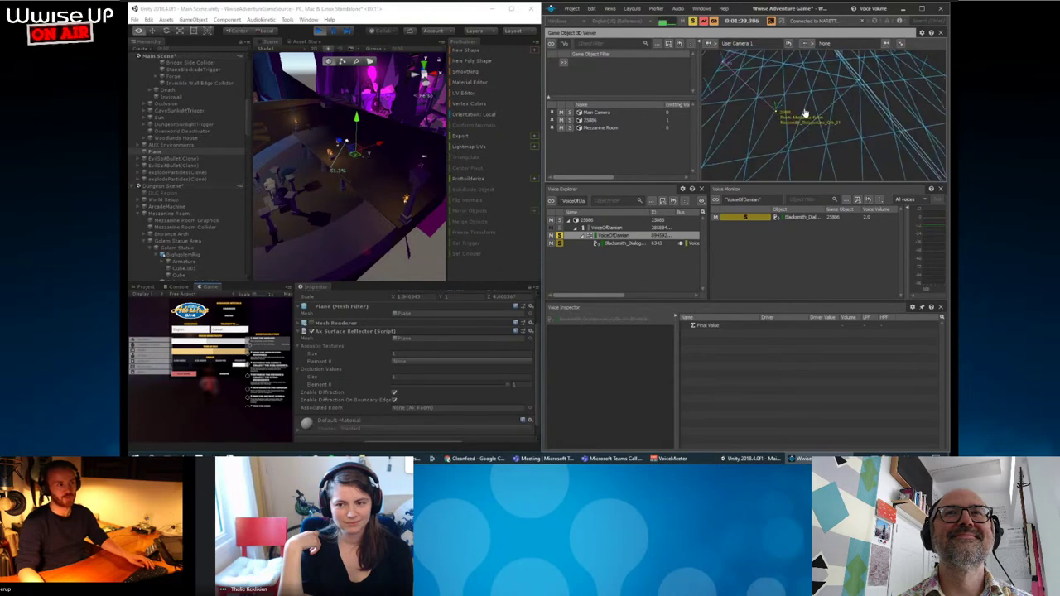
left_click_drag(804, 112, 827, 96)
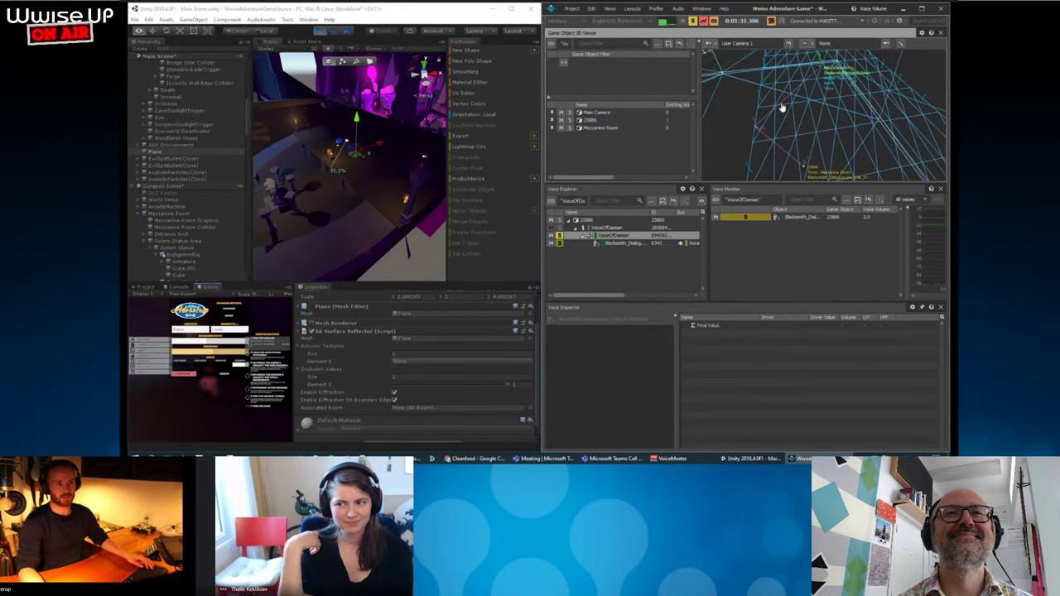
mouse_move(744, 149)
left_mouse_down()
mouse_move(841, 121)
mouse_move(870, 90)
mouse_move(792, 161)
mouse_move(838, 134)
mouse_move(816, 153)
mouse_move(759, 143)
left_mouse_up()
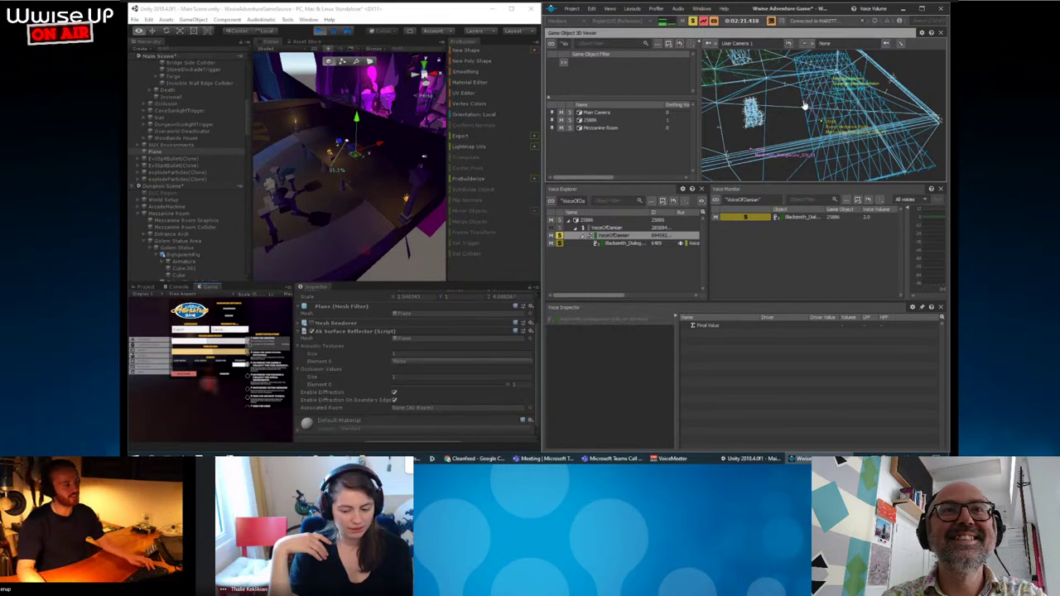
Pause the game and review the VoiceOfDamian container's properties.
left_click(189, 423)
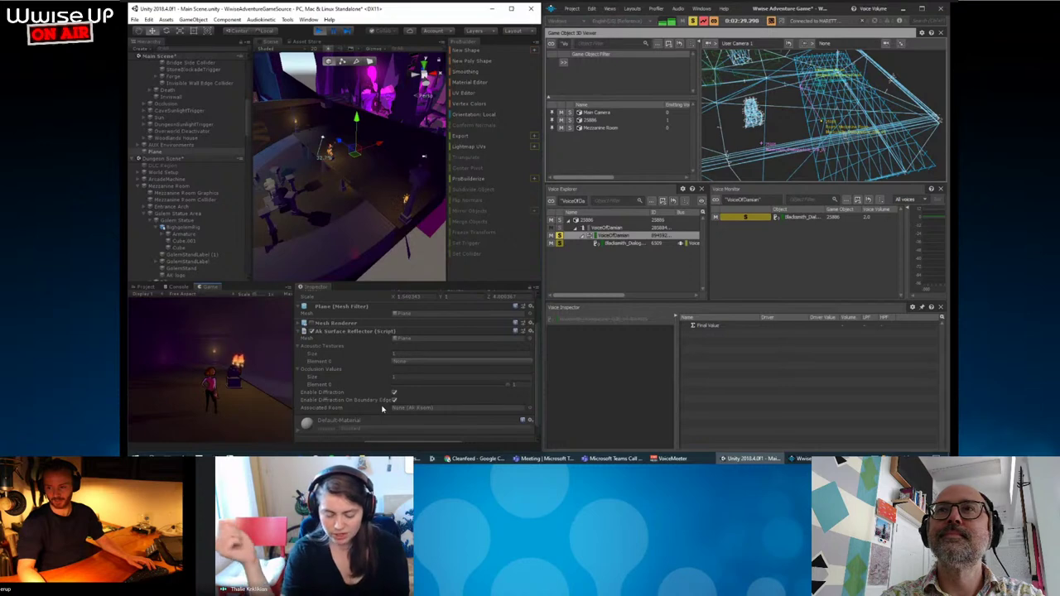
key("Escape")
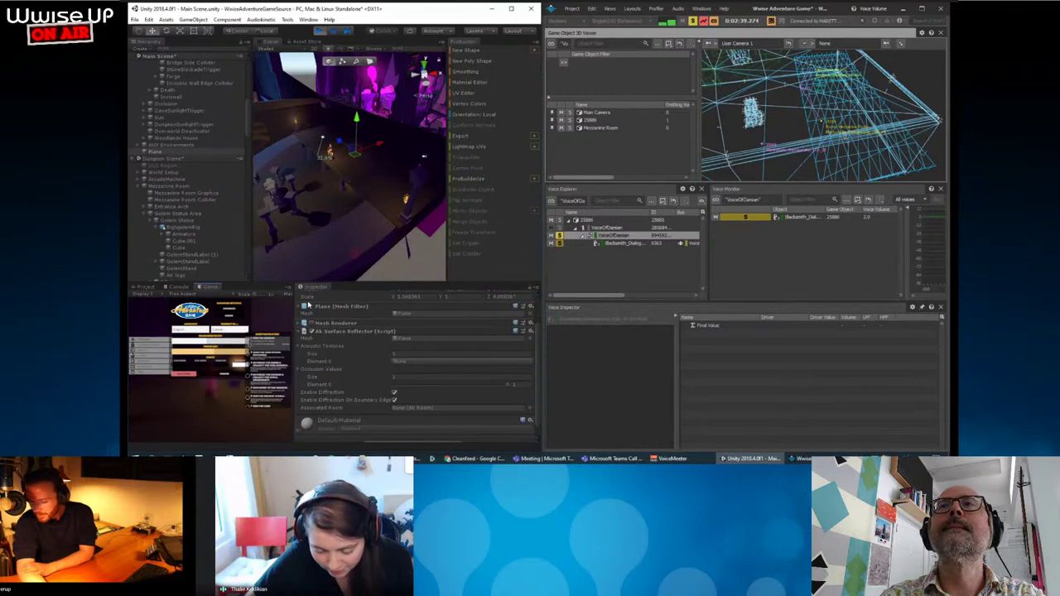
double_click(572, 238)
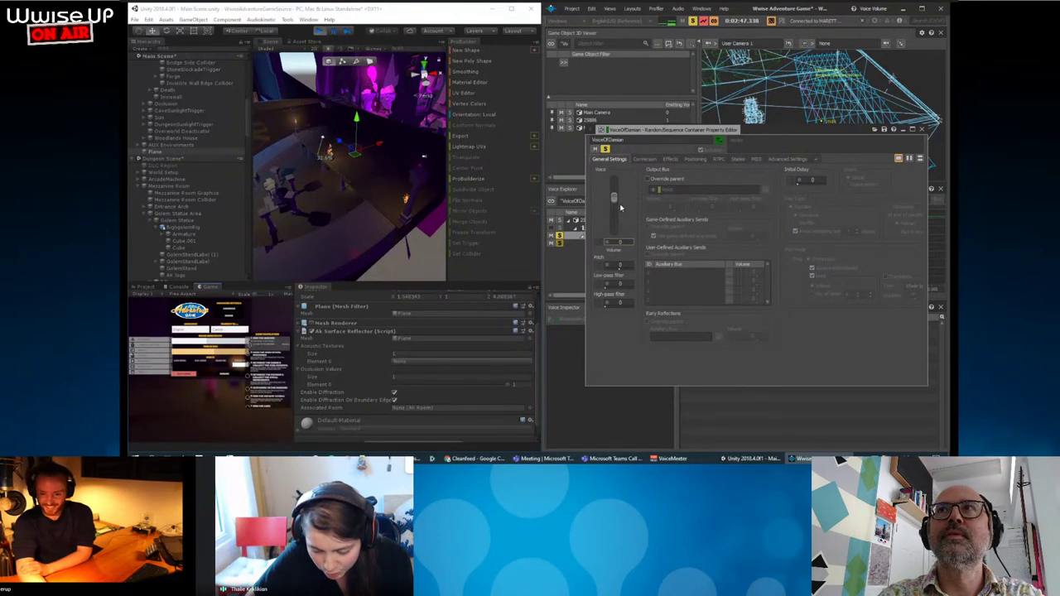
left_click(920, 129)
Run the character around the room while zooming Wwise's 3D viewer.
left_click(275, 418)
key("w")
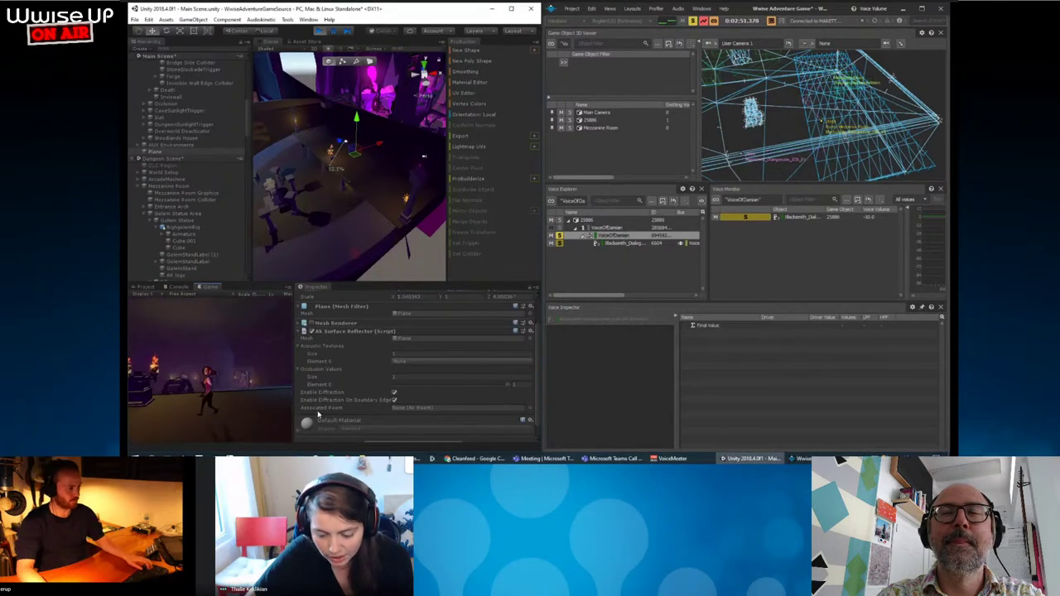
key("s")
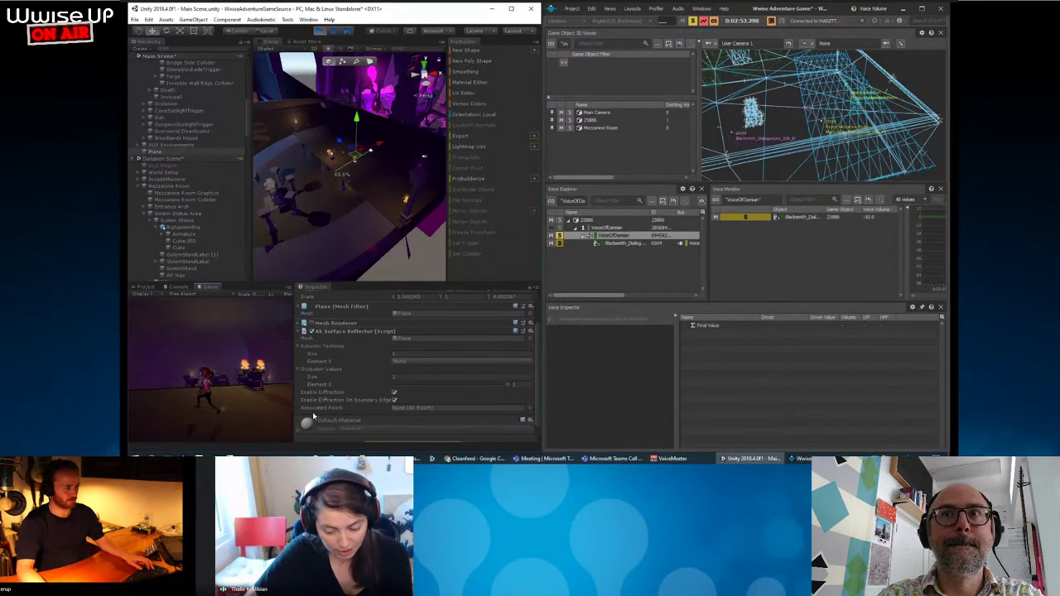
key("w")
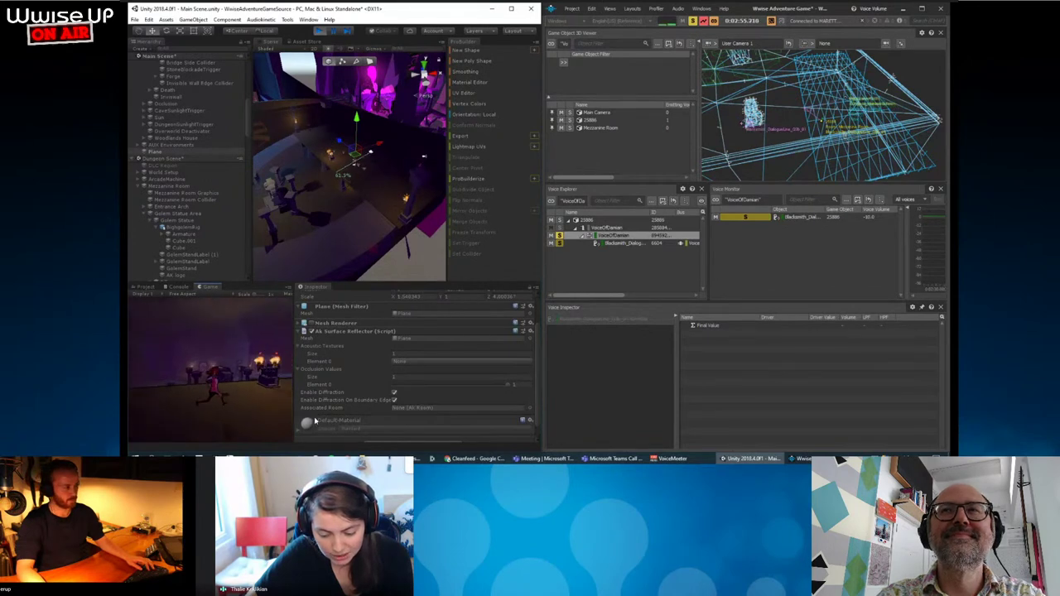
key("s")
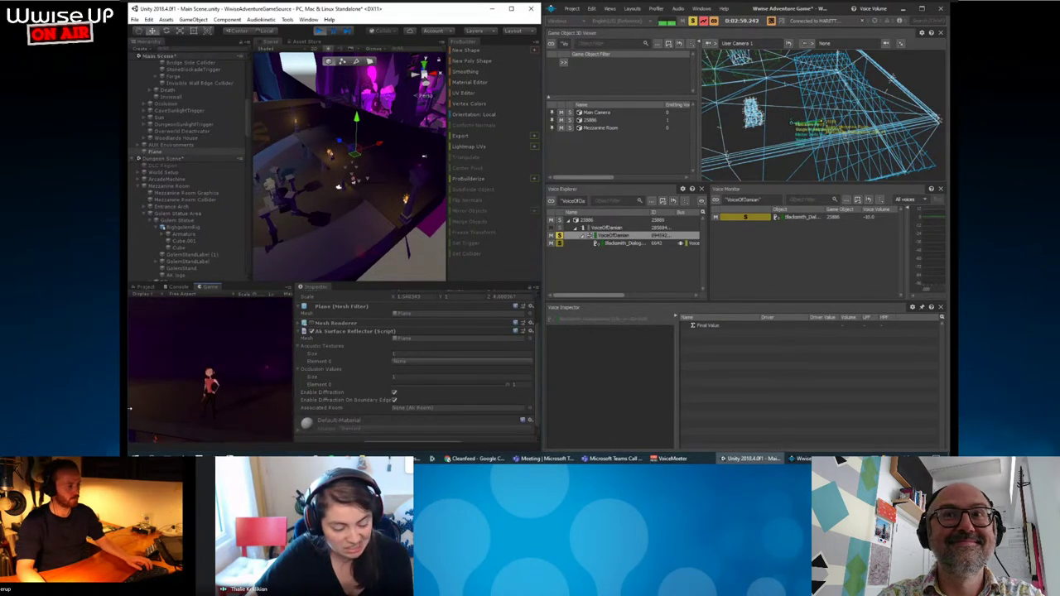
left_click(847, 102)
scroll(847, 103, "up", 5)
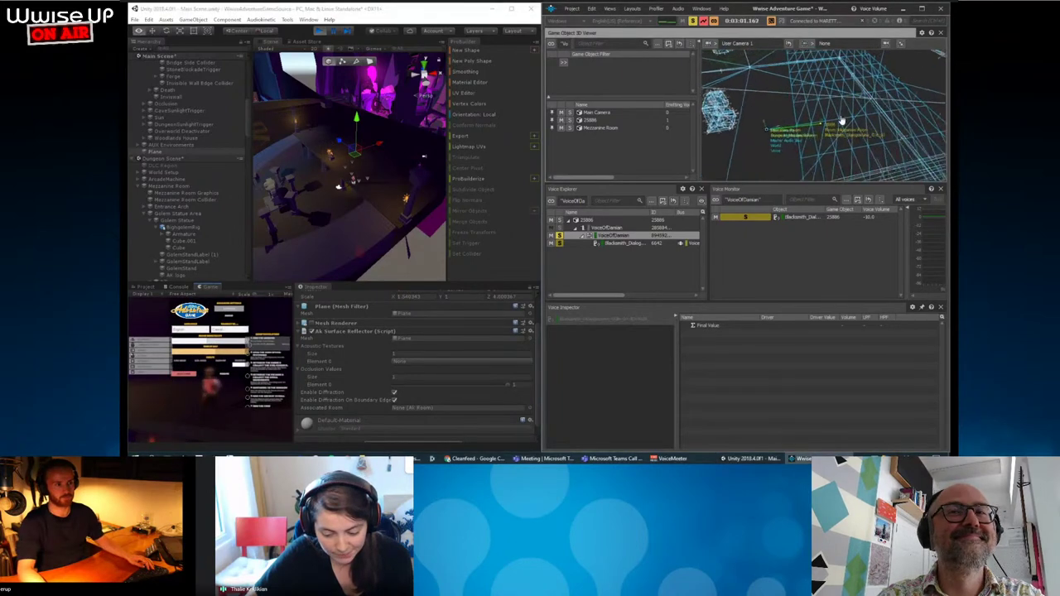
scroll(847, 102, "down", 2)
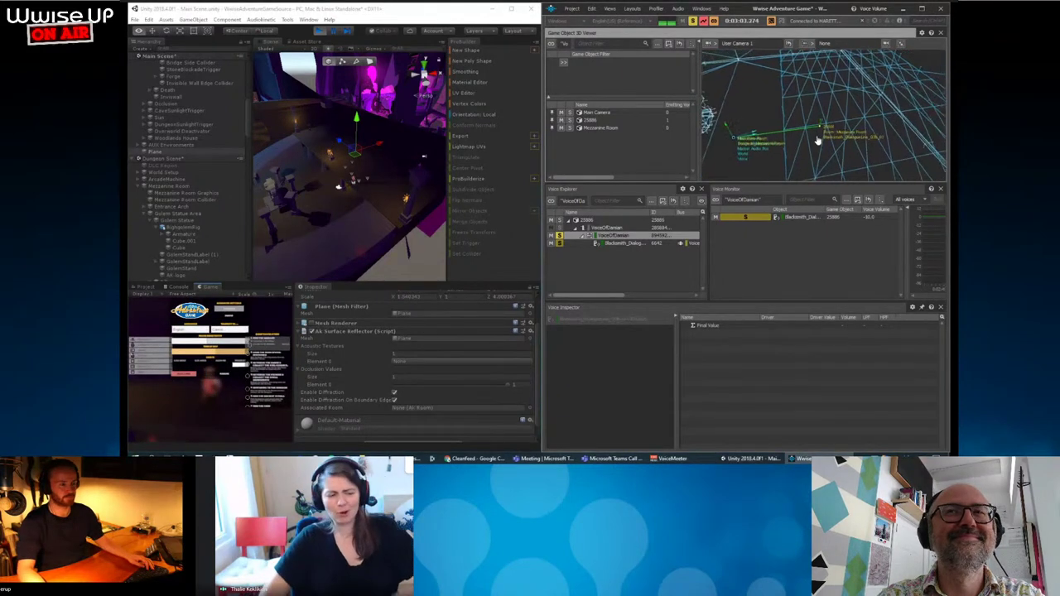
Pause the game to read VoiceOfDamian's distance and obstruction breakdown in the Voice Inspector.
left_click(190, 418)
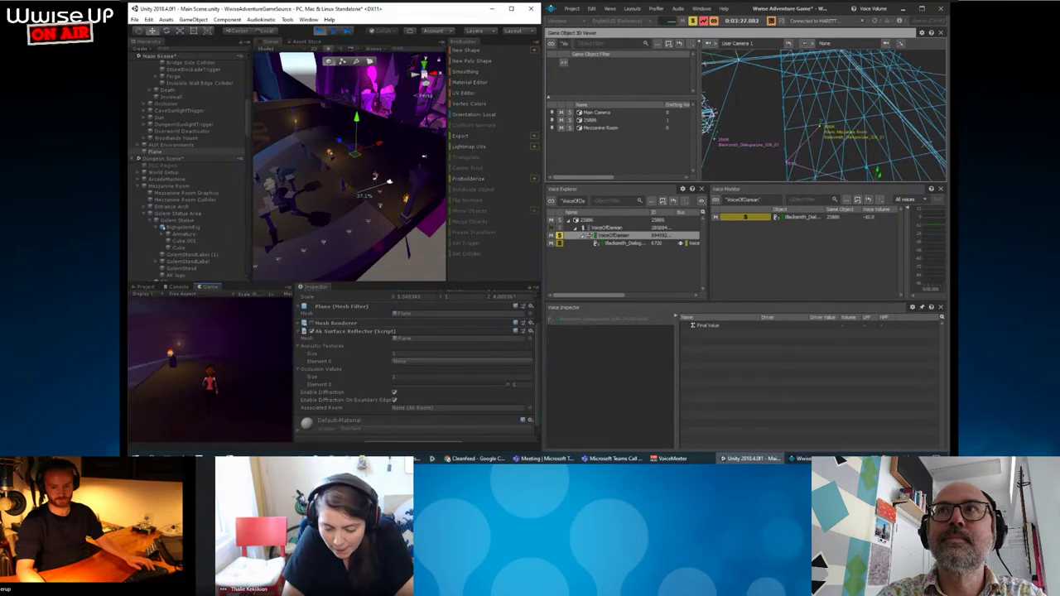
key("Escape")
key("Escape")
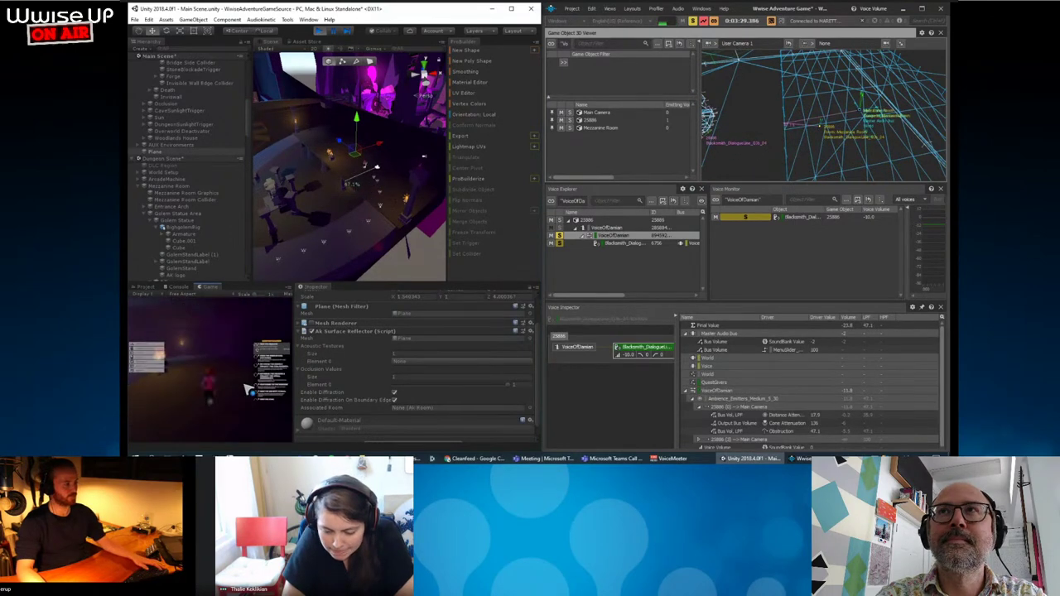
key("Escape")
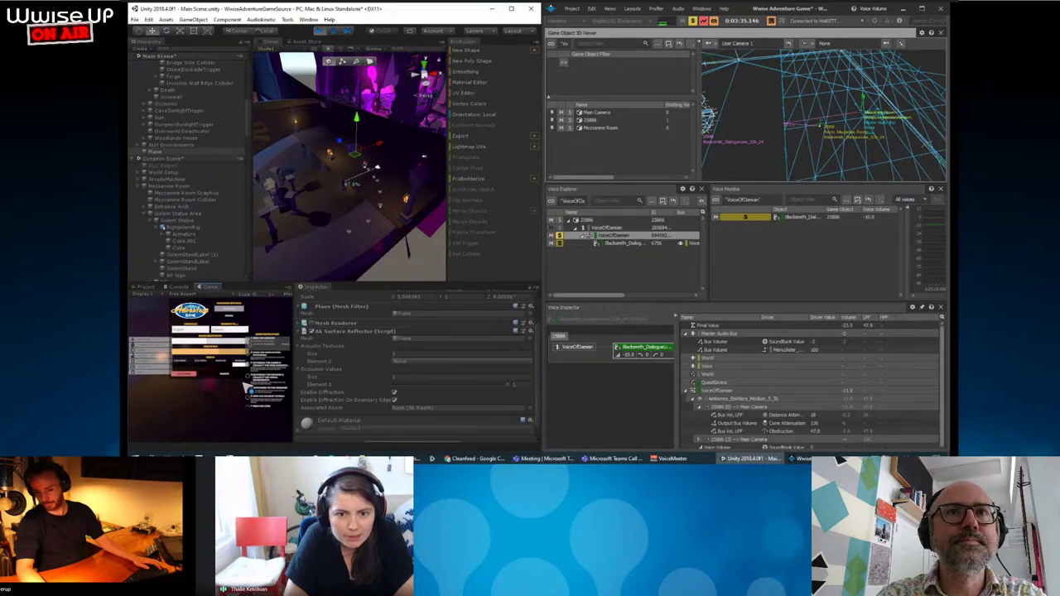
key("Escape")
key("Escape")
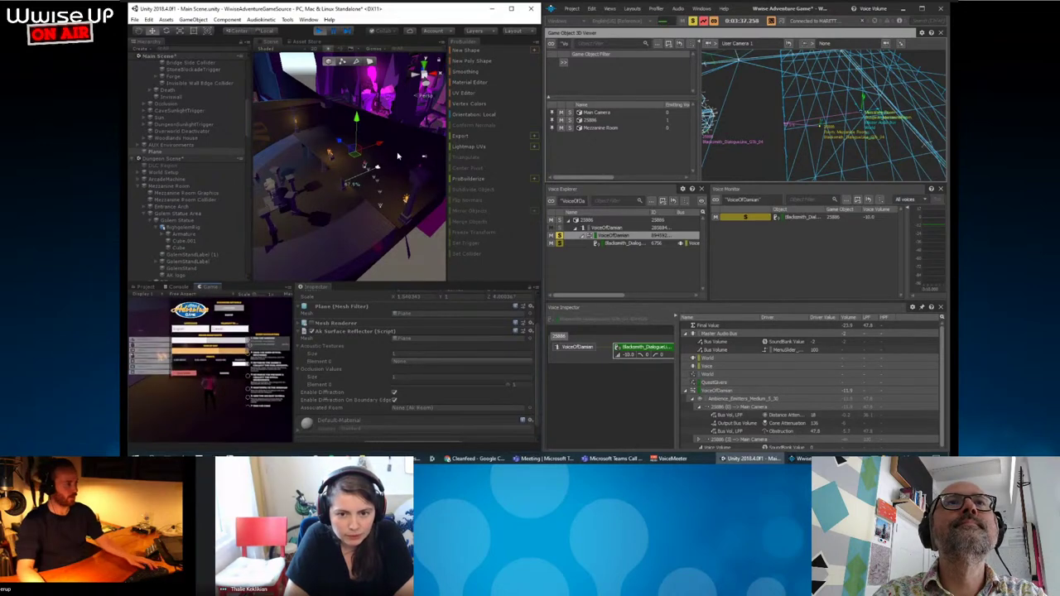
Select the Mezzanine Room Graphics mesh and review its Mesh Renderer and reflector settings.
left_click(295, 200)
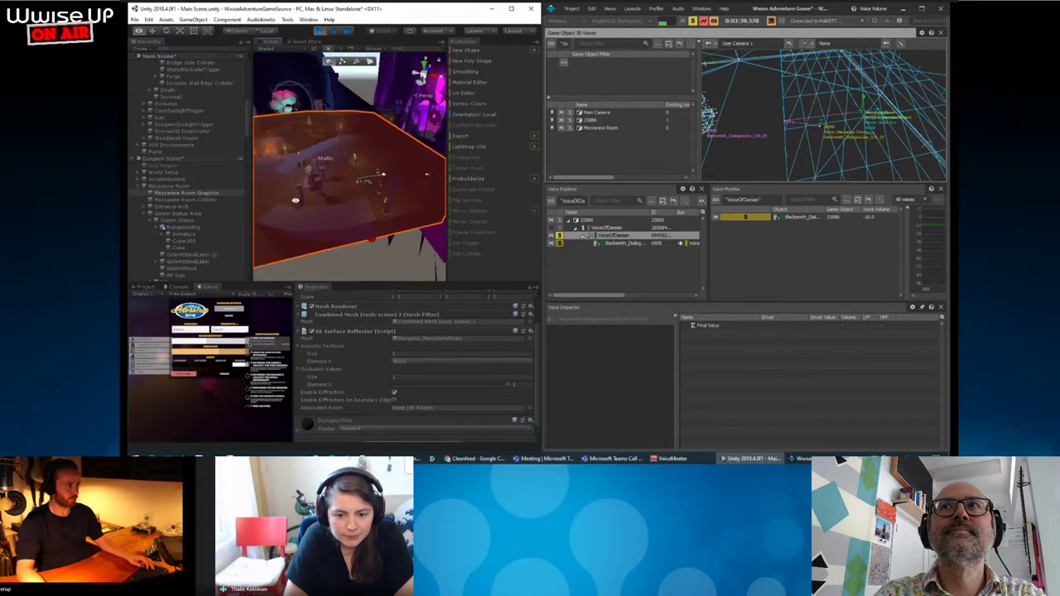
mouse_move(295, 199)
left_mouse_down("alt")
mouse_move(395, 214)
mouse_move(373, 274)
left_mouse_up("alt")
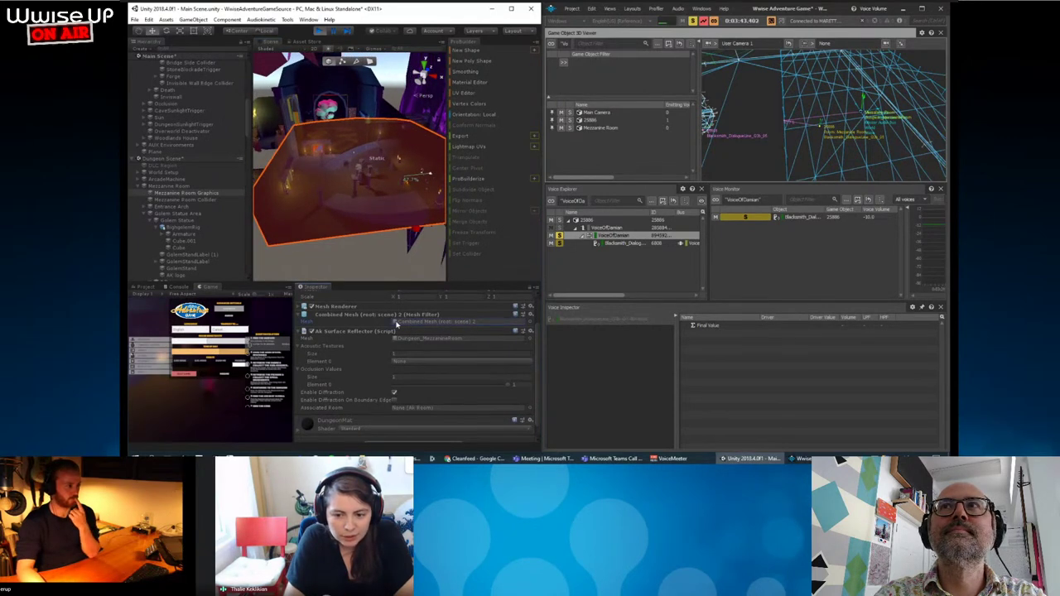
scroll(396, 325, "up", 2)
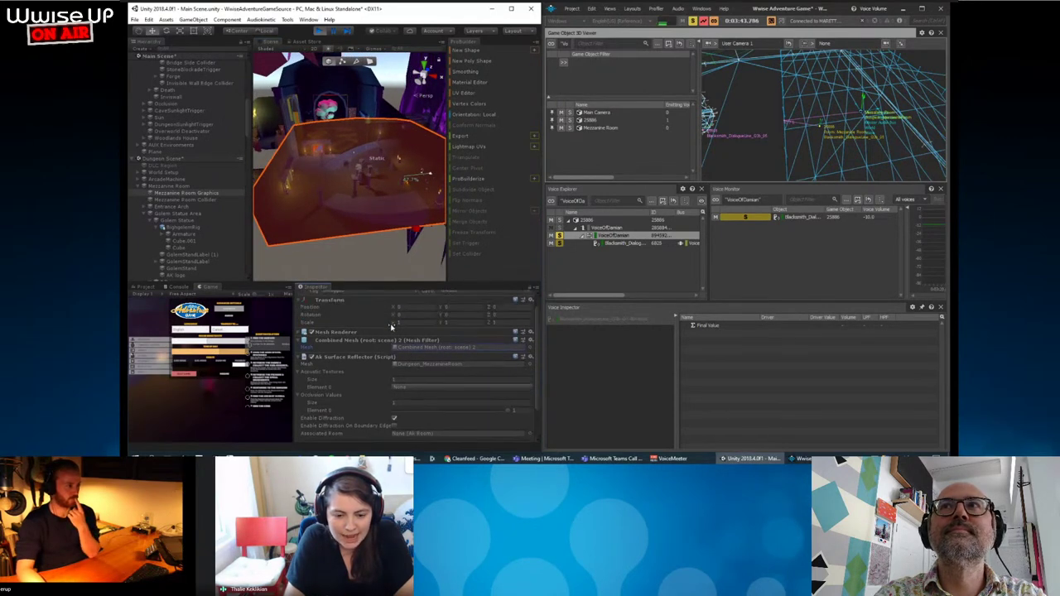
left_click(348, 333)
left_click(349, 332)
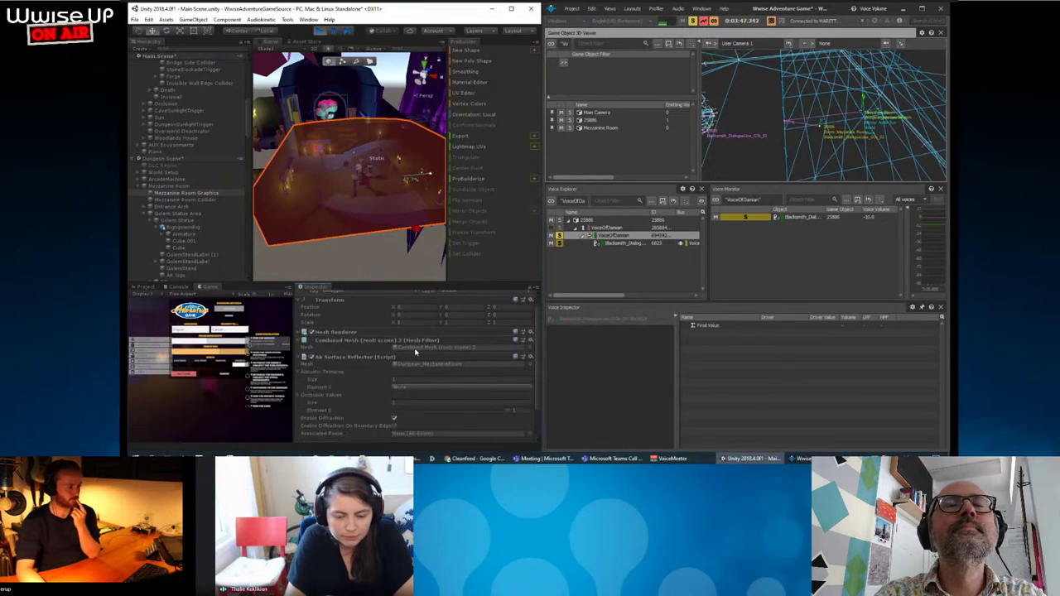
left_click_drag(391, 199, 370, 210, "alt")
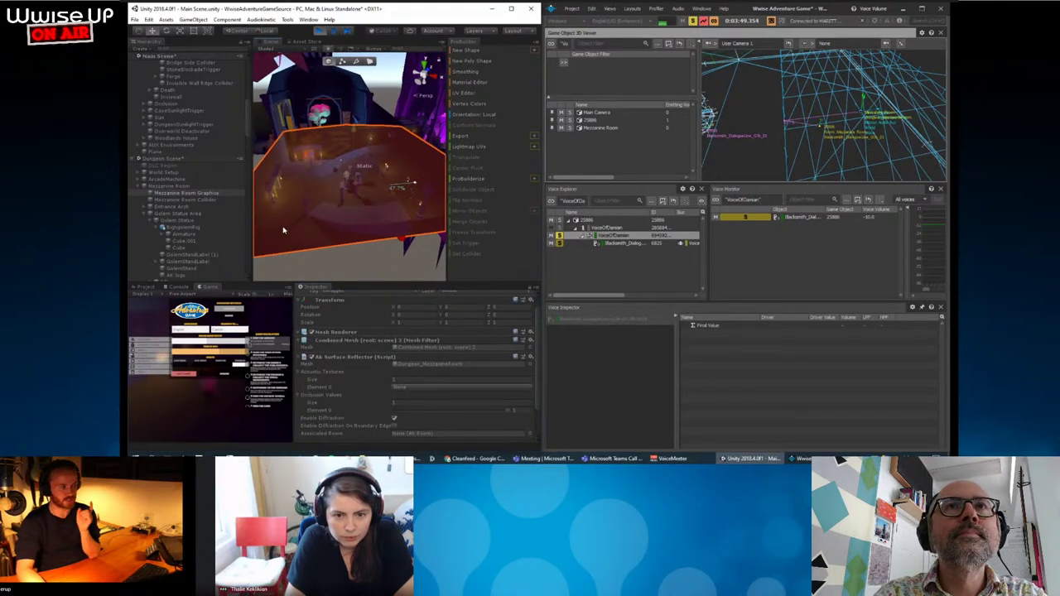
Collapse the Mezzanine Room and Library Room branches to reveal the Wwise Environments objects.
scroll(224, 203, "up", 3)
scroll(212, 195, "up", 3)
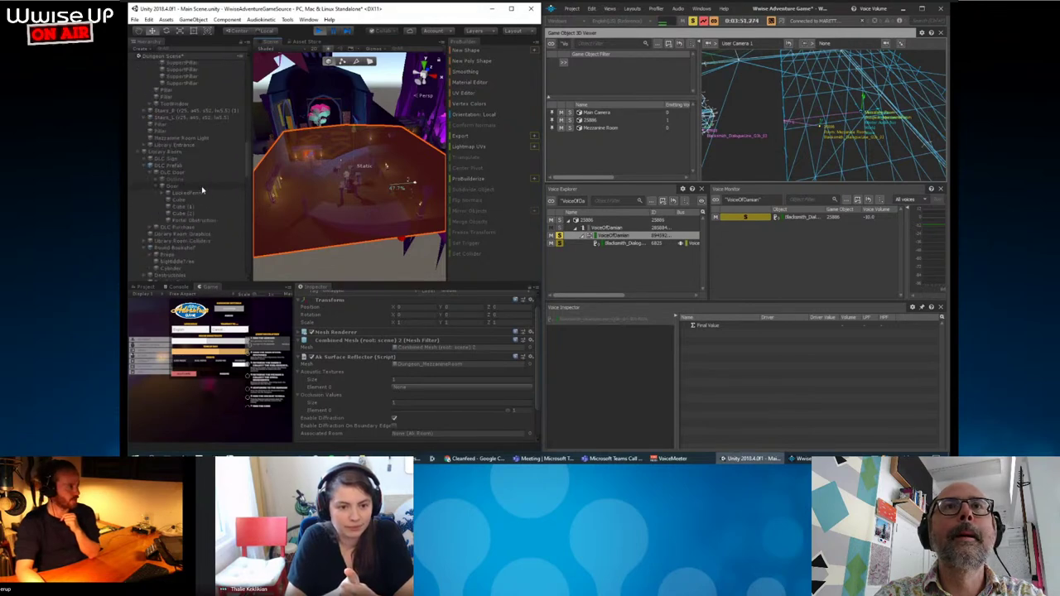
scroll(199, 186, "up", 3)
scroll(184, 176, "up", 3)
scroll(170, 181, "down", 5)
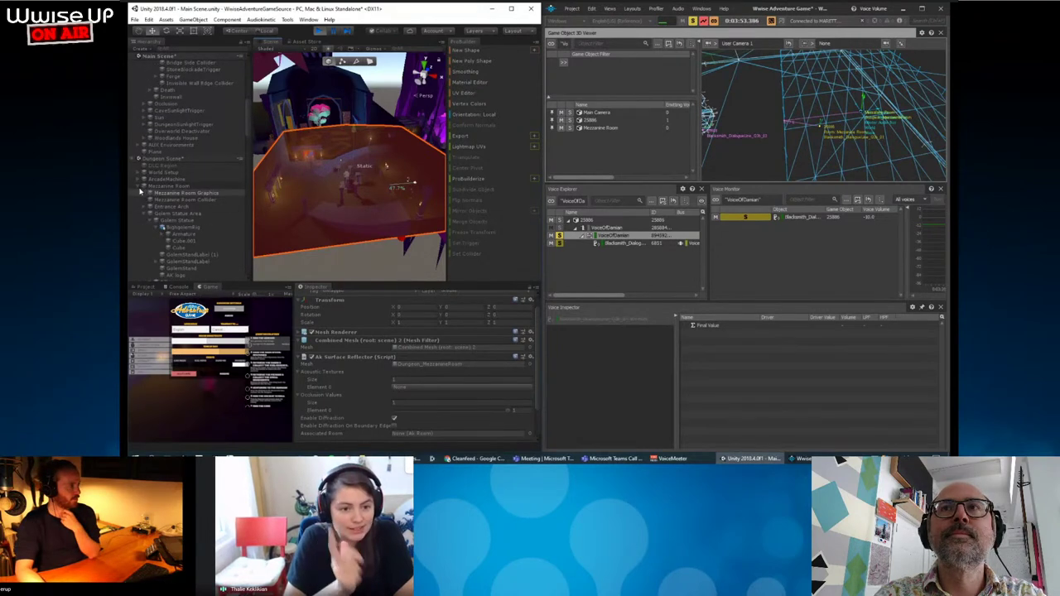
left_click(139, 186)
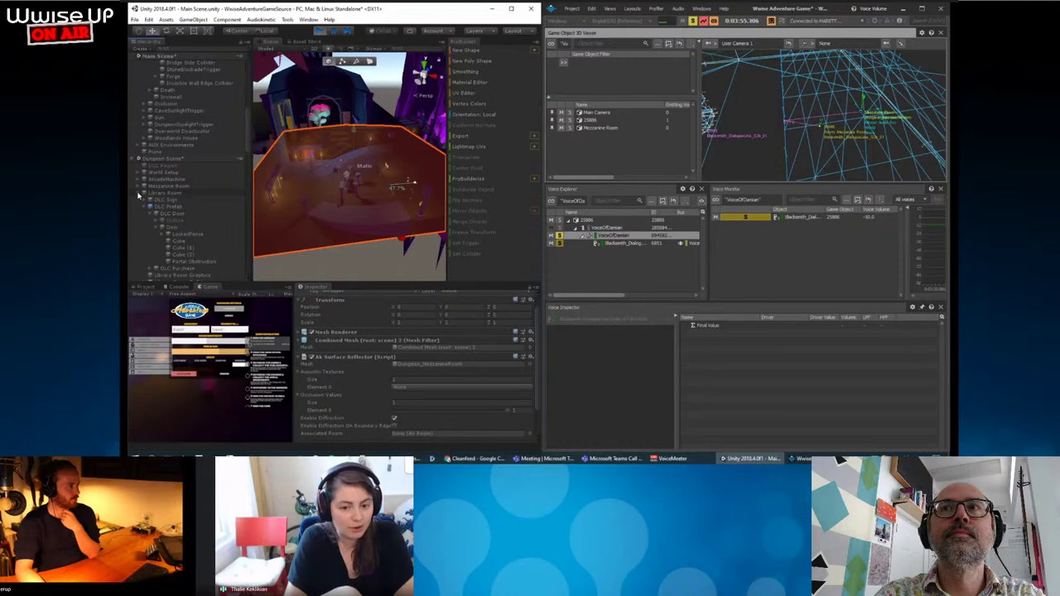
left_click(139, 193)
scroll(162, 207, "down", 3)
scroll(177, 219, "down", 3)
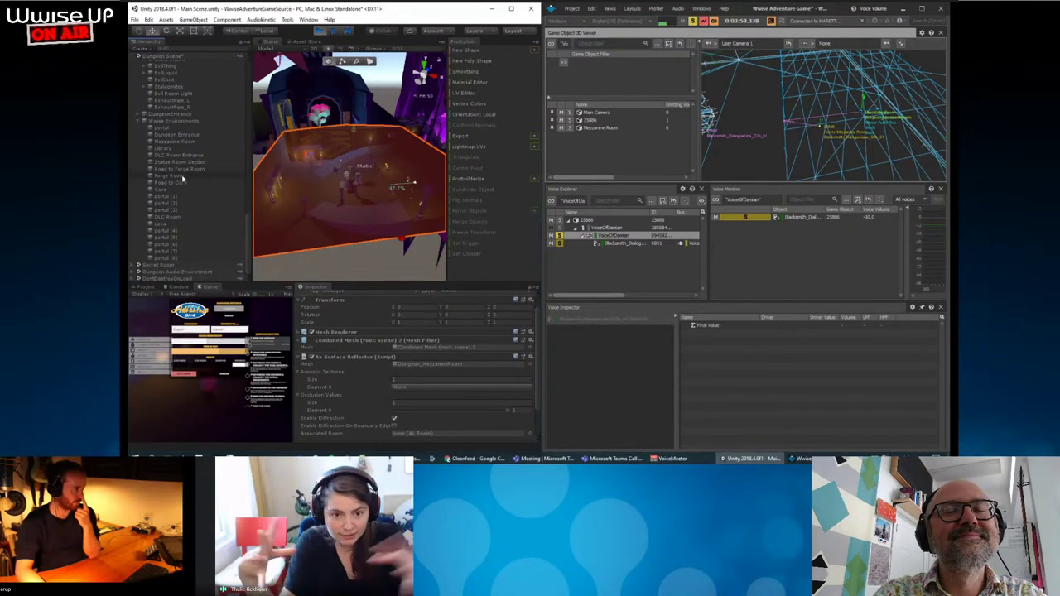
Inspect Mezzanine Room's Ak Room: Dungeon_MezzanineRoom reverb aux bus, 0.8 wall occlusion.
left_click(187, 142)
left_click_drag(379, 204, 402, 215, "alt")
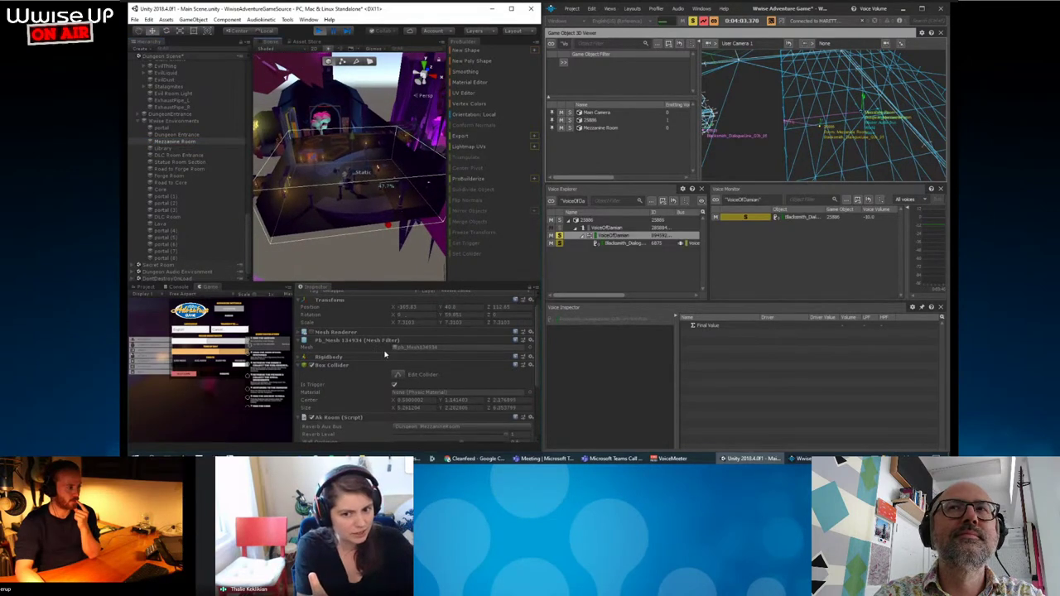
scroll(392, 358, "down", 3)
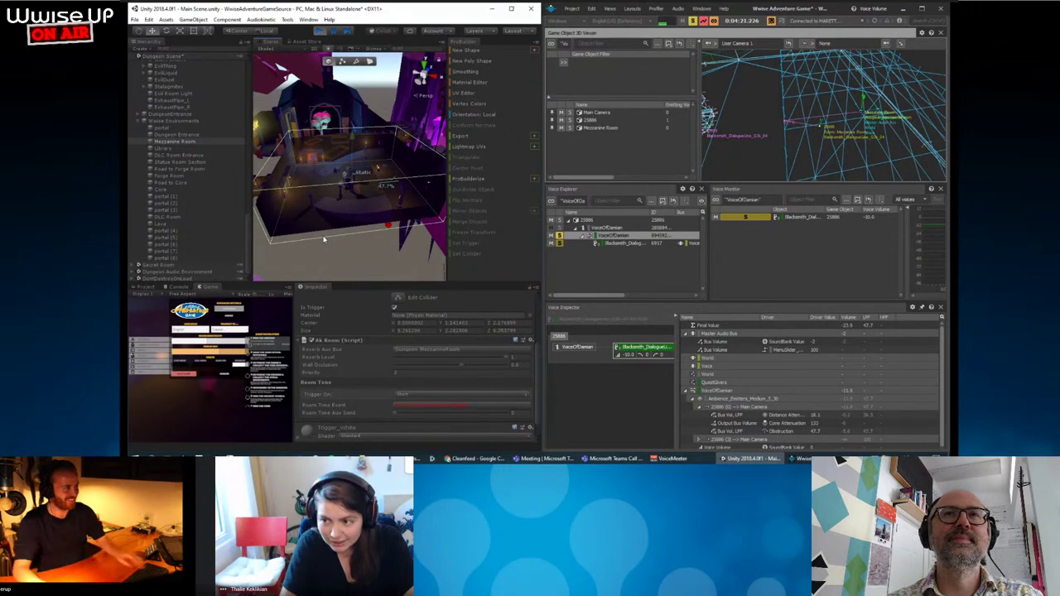
mouse_move(323, 239)
left_mouse_down("alt")
mouse_move(403, 212)
mouse_move(419, 243)
mouse_move(377, 242)
mouse_move(416, 197)
mouse_move(370, 239)
left_mouse_up("alt")
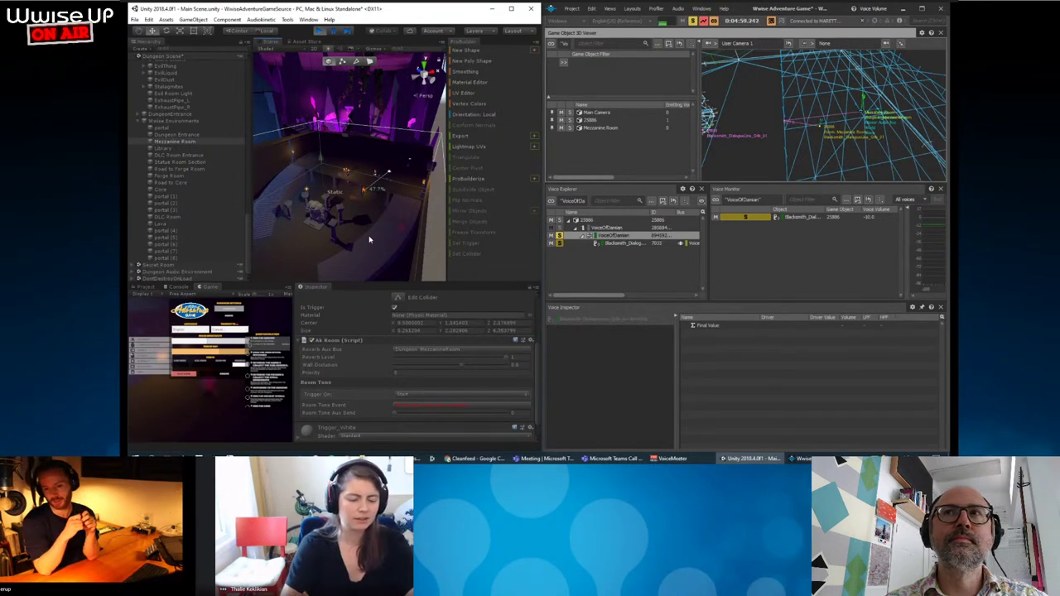
Stop Play mode and select the Mezzanine Platform.
left_click(322, 31)
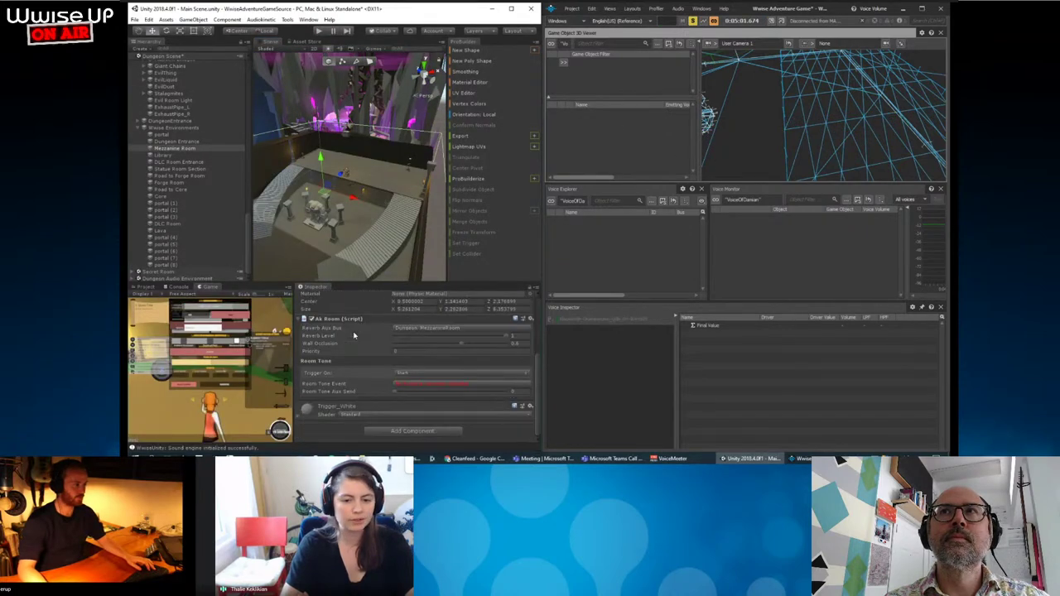
scroll(407, 390, "down", 2)
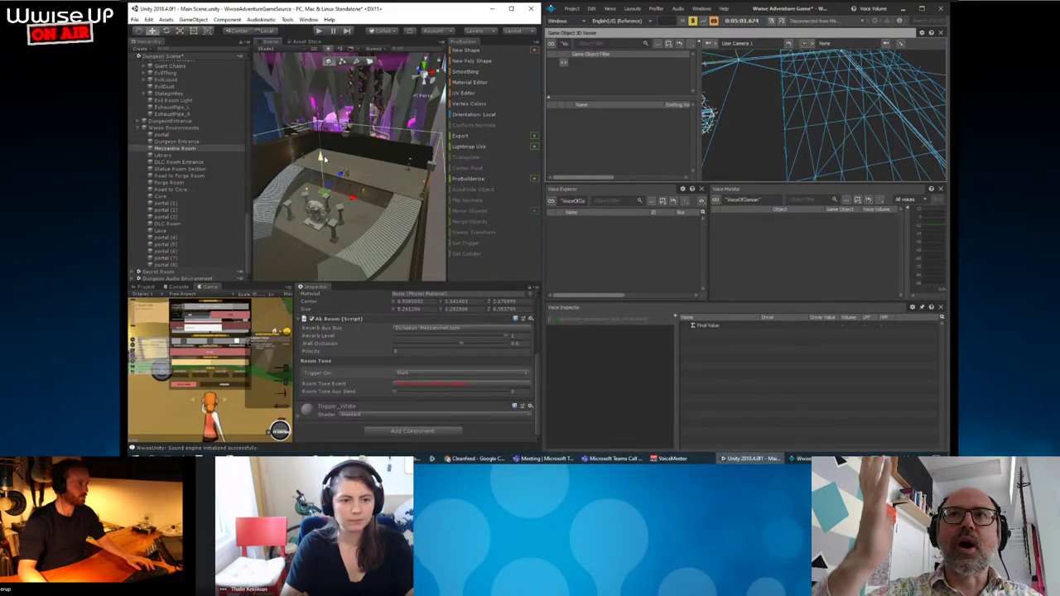
left_click(364, 166)
Open the Plane's AkSurfaceReflector script in Visual Studio via Edit Script.
scroll(187, 166, "up", 3)
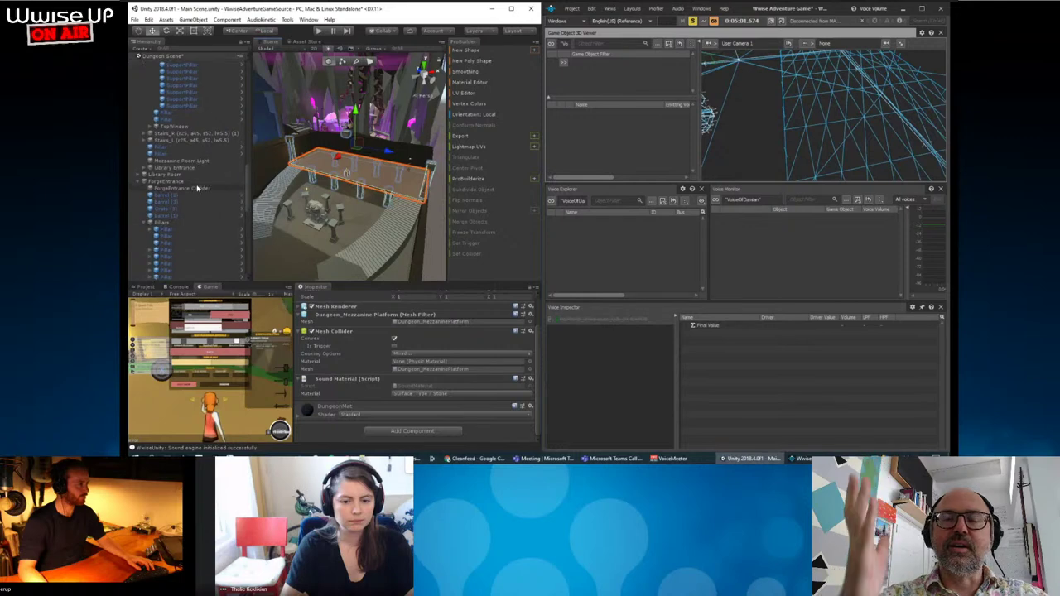
scroll(186, 174, "up", 3)
scroll(186, 182, "up", 3)
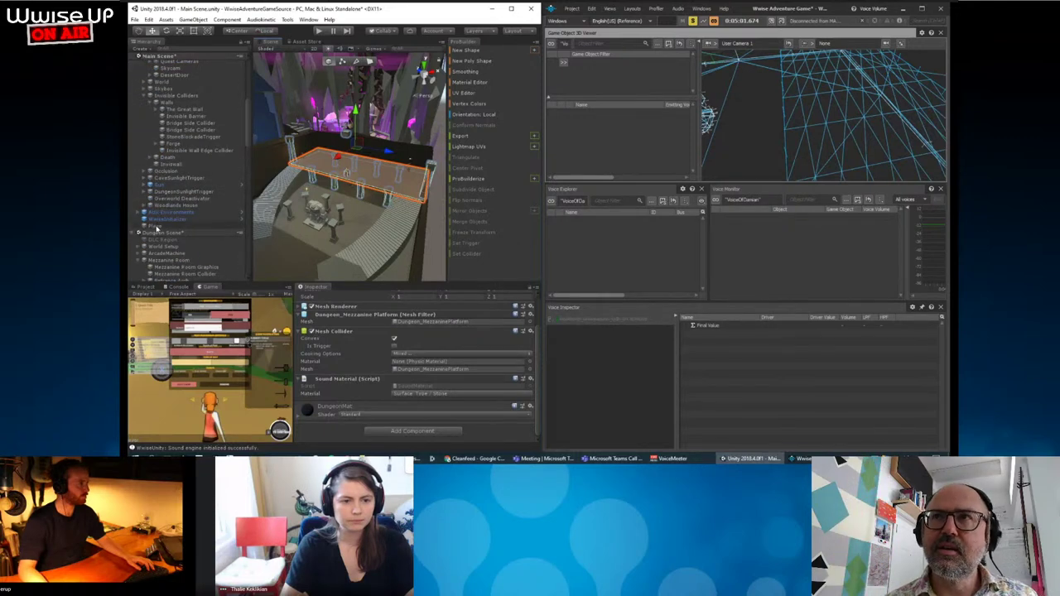
left_click(149, 226)
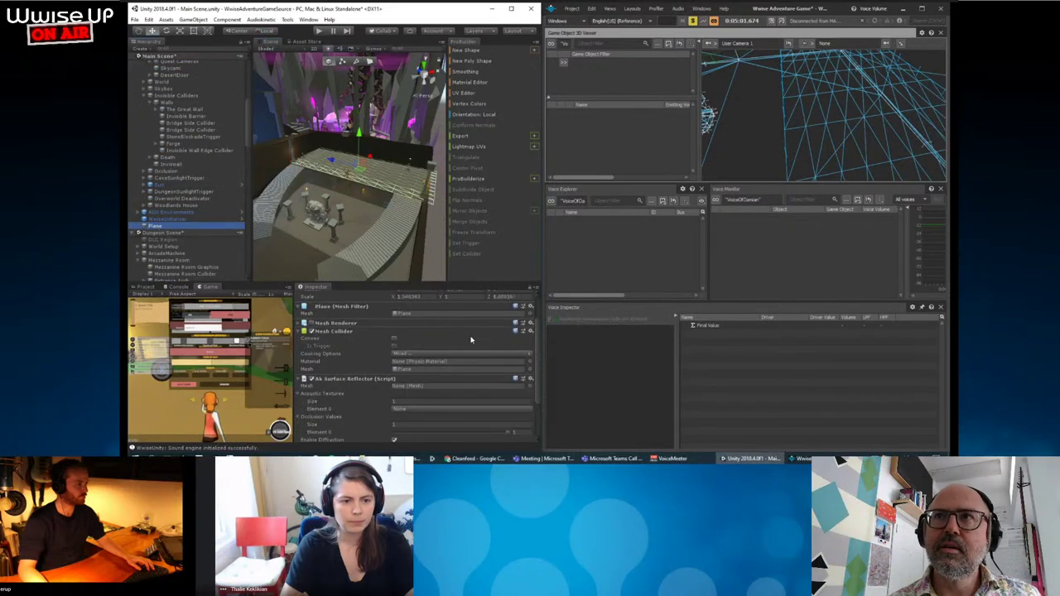
left_click(530, 378)
left_click(560, 377)
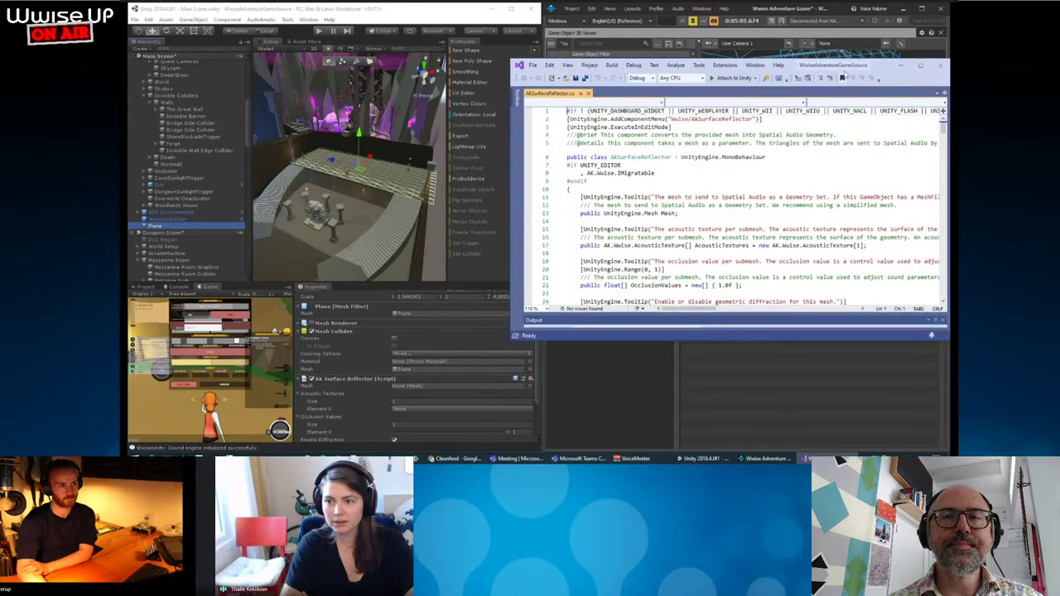
Maximize Visual Studio and select SetGeometryFromMesh on line 41 of AkSurfaceReflector.cs.
double_click(880, 69)
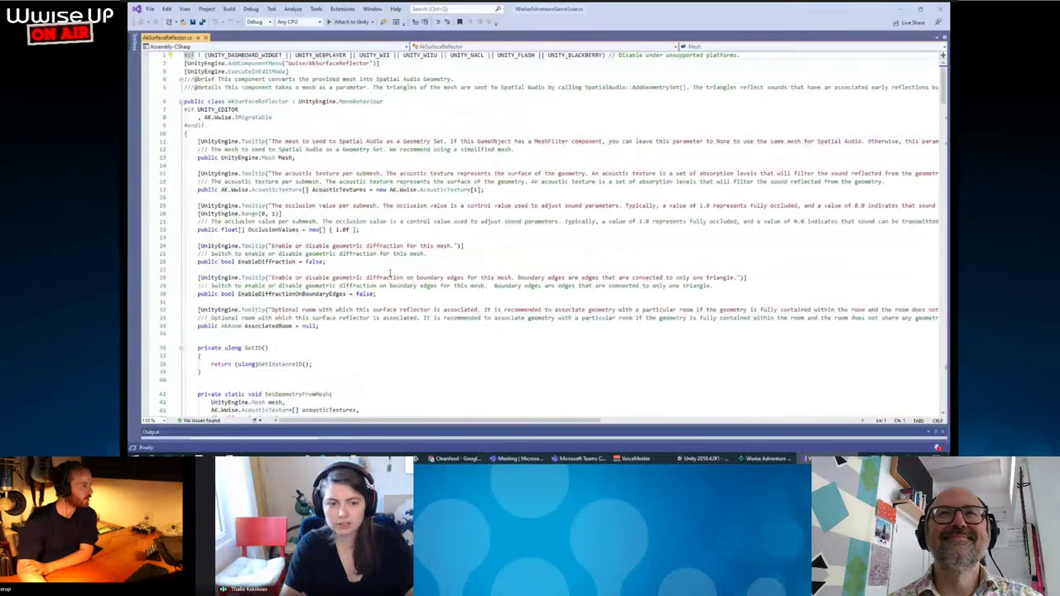
scroll(370, 273, "down", 2)
scroll(370, 273, "down", 6)
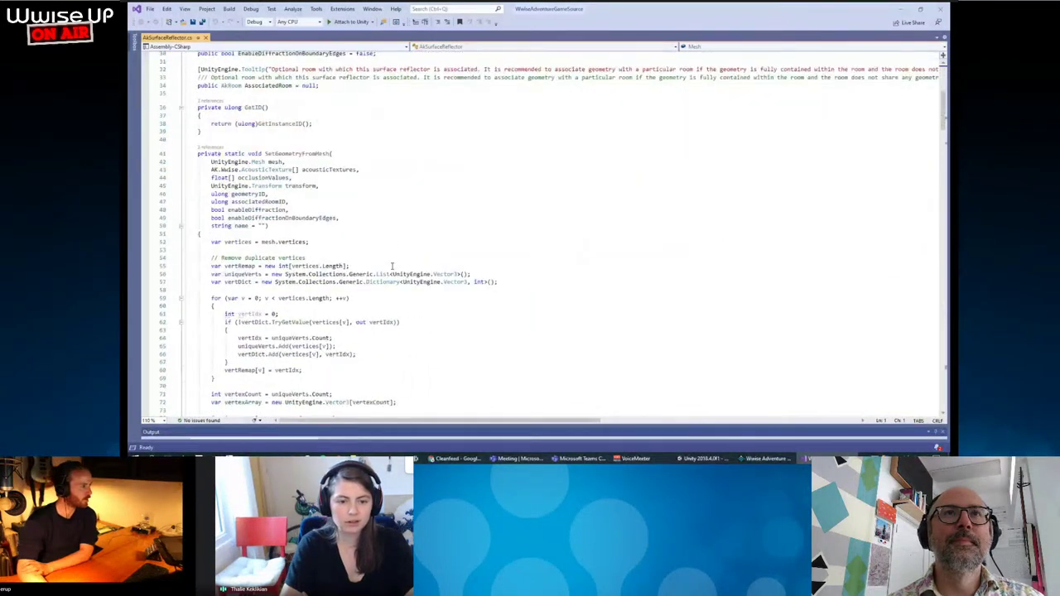
double_click(316, 155)
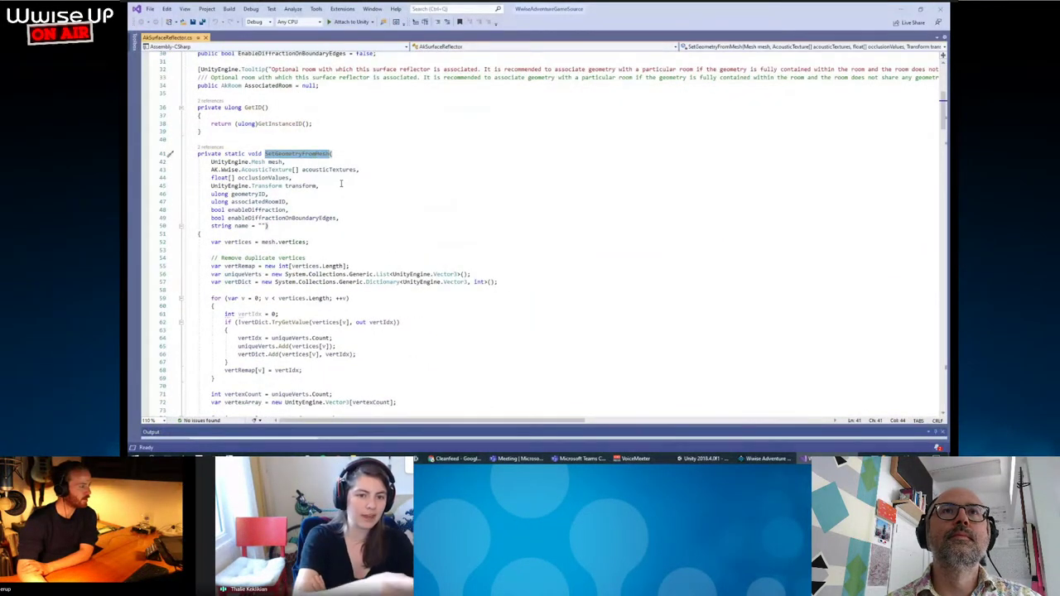
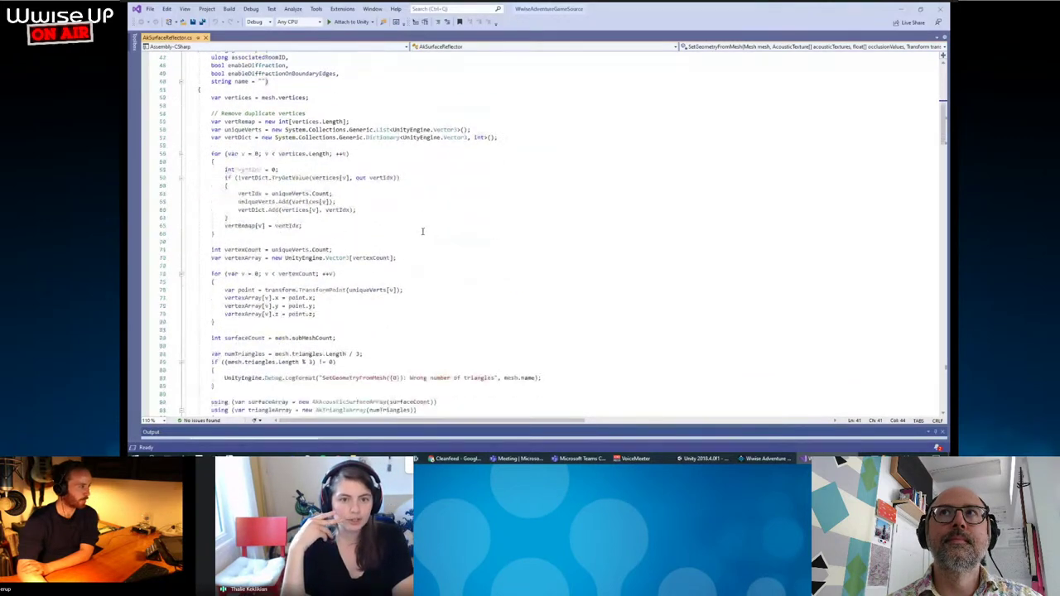
Scroll through the AkSurfaceReflector code to review SetAssociatedRoom and SetGeometry.
scroll(423, 235, "down", 3)
scroll(423, 235, "down", 2)
scroll(423, 235, "down", 2)
scroll(424, 234, "down", 2)
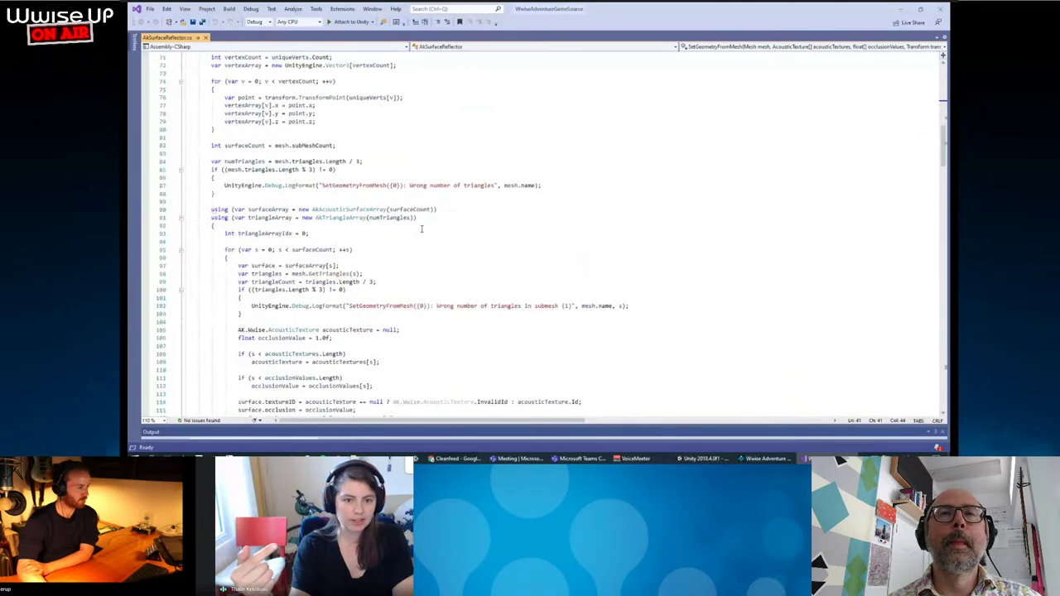
scroll(423, 234, "down", 3)
scroll(421, 231, "up", 6)
scroll(419, 229, "up", 5)
scroll(420, 229, "up", 3)
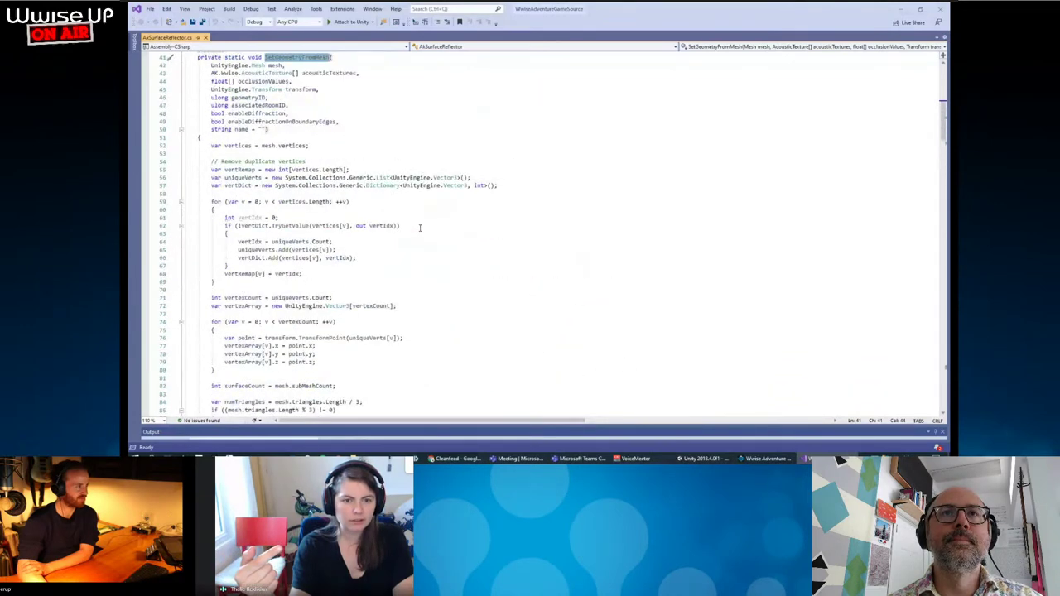
scroll(419, 229, "up", 1)
scroll(420, 229, "up", 2)
scroll(419, 229, "up", 1)
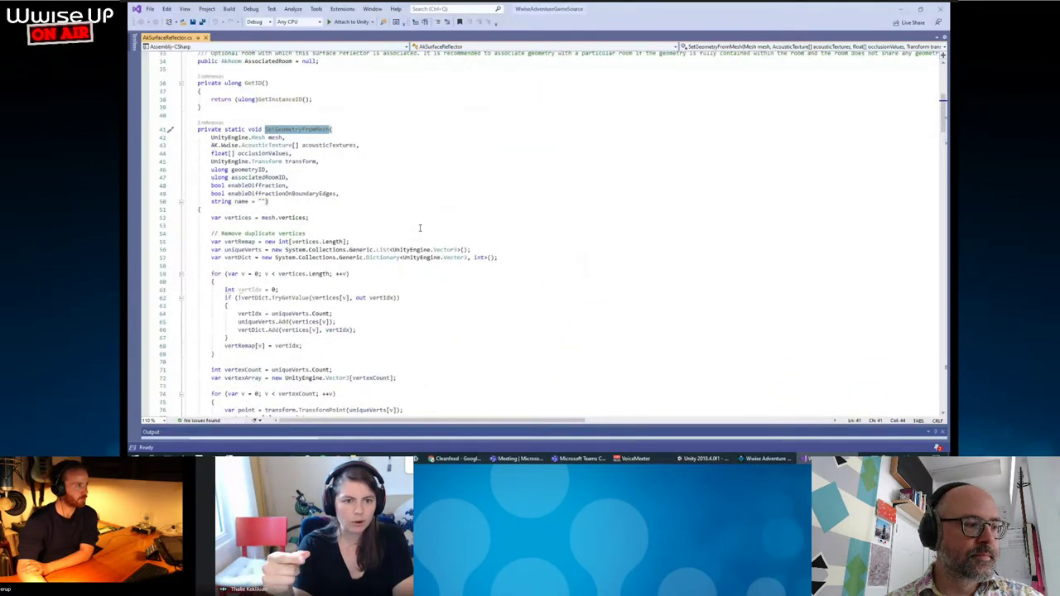
scroll(226, 182, "up", 1)
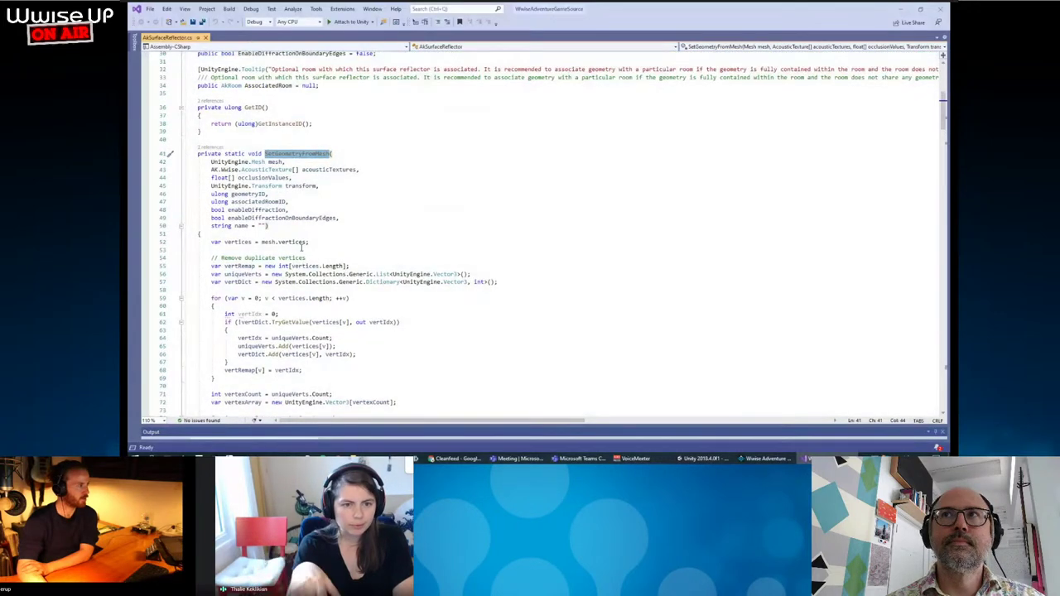
scroll(212, 176, "up", 1)
scroll(212, 177, "down", 7)
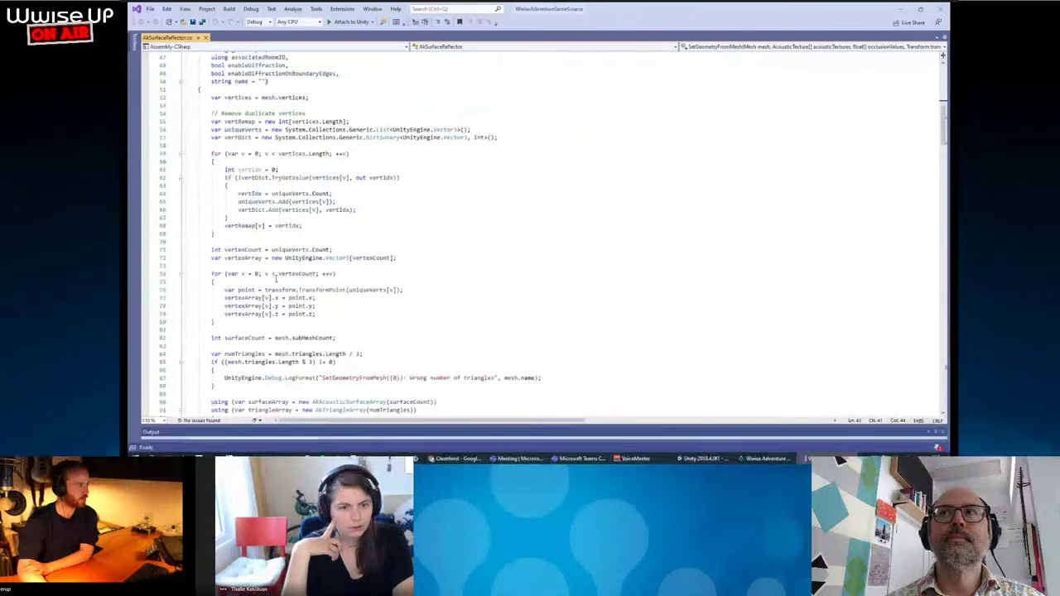
scroll(378, 328, "down", 13)
scroll(378, 329, "down", 9)
scroll(378, 329, "down", 6)
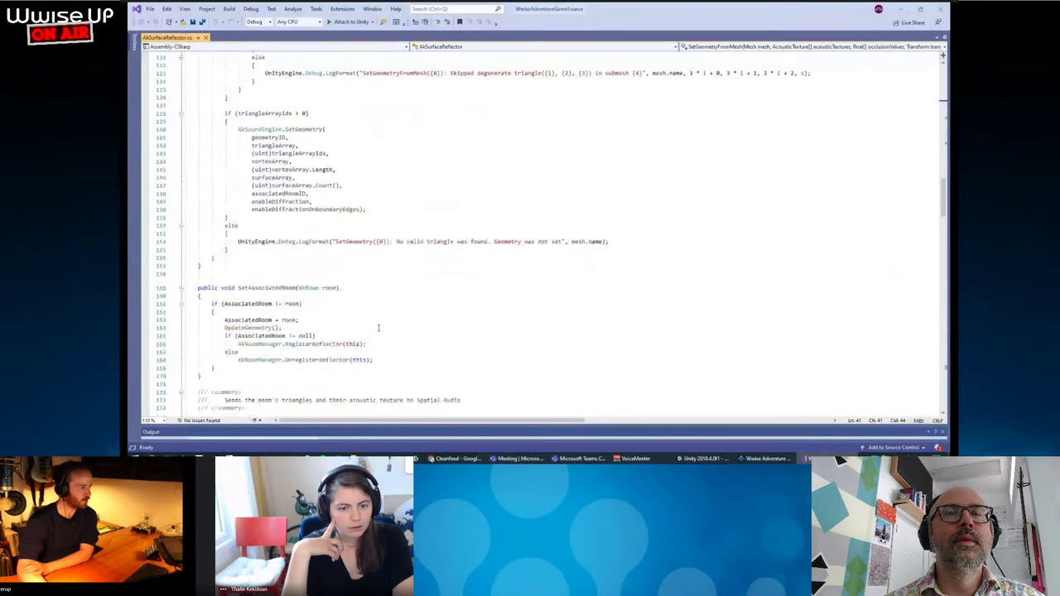
scroll(378, 329, "down", 3)
left_click(265, 218)
scroll(346, 291, "down", 3)
scroll(347, 291, "down", 2)
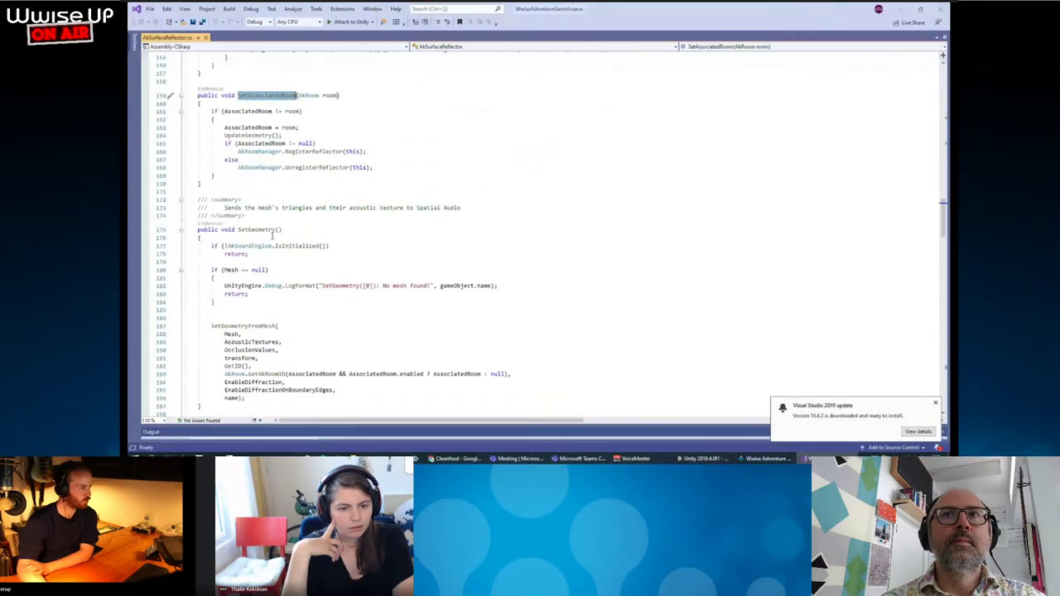
left_click(258, 229)
Review the UpdateGeometry, RemoveGeometry and RemoveGeometrySet methods.
scroll(356, 267, "down", 3)
scroll(358, 267, "down", 2)
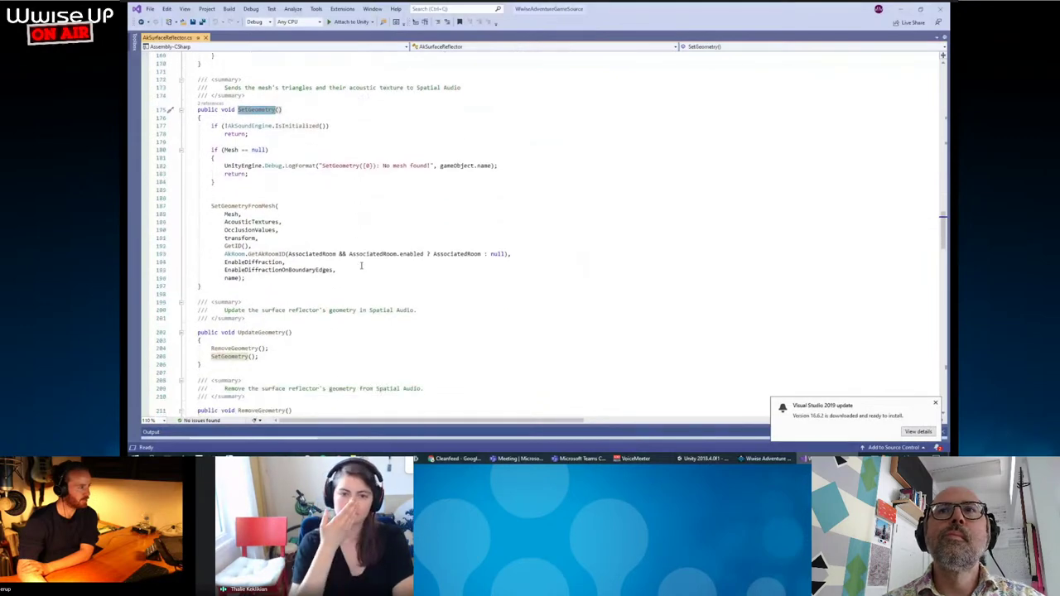
left_click(261, 332)
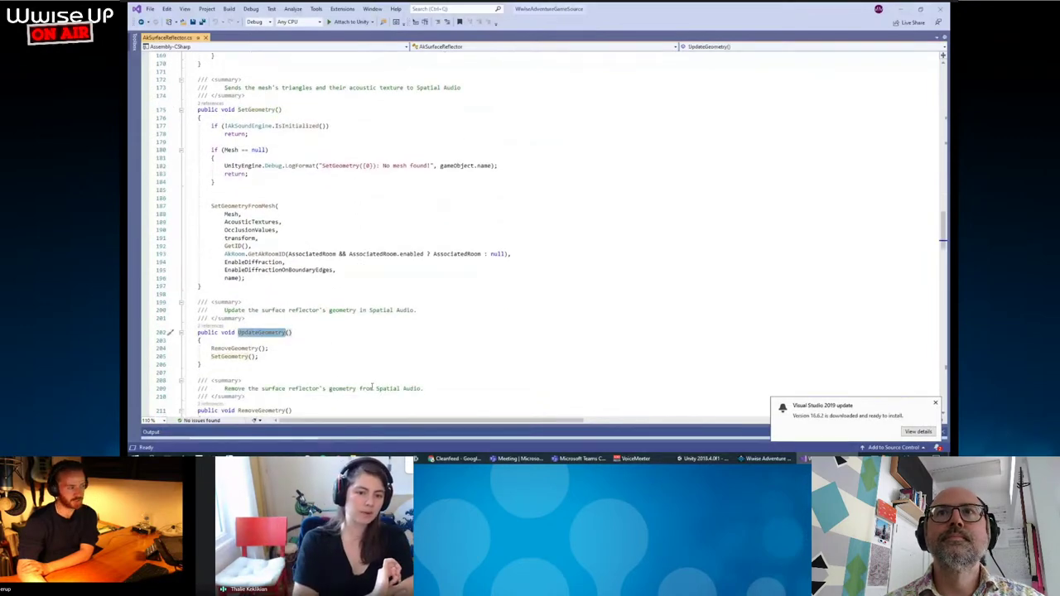
scroll(379, 367, "down", 3)
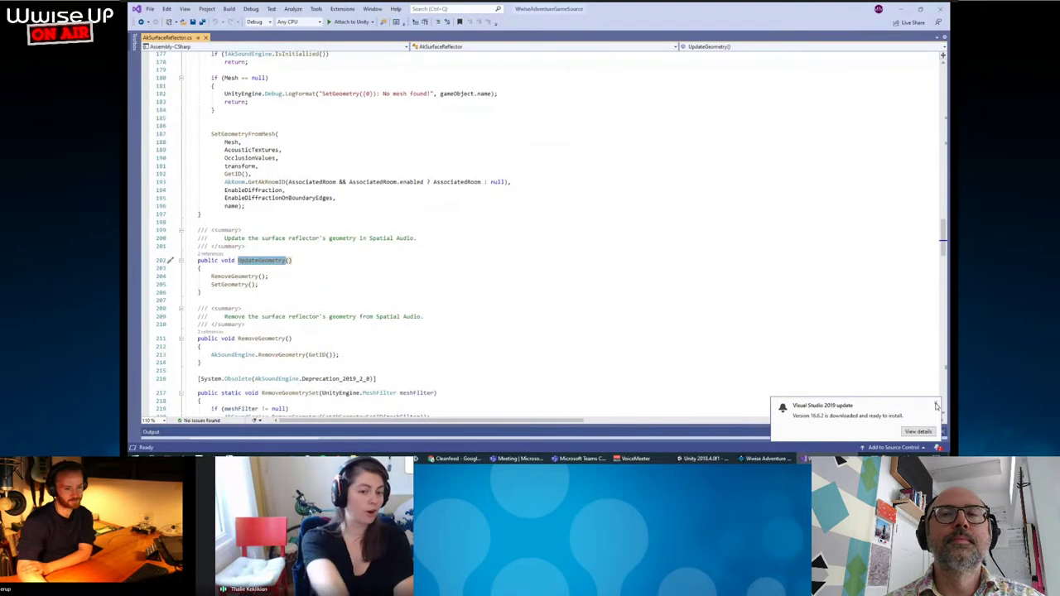
scroll(335, 317, "down", 3)
left_click(282, 268)
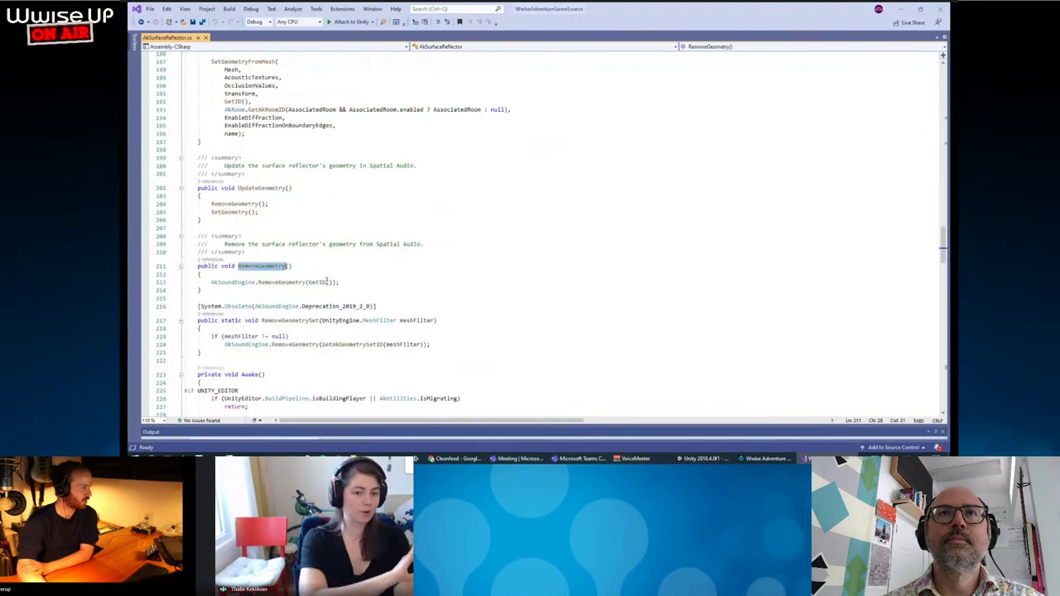
scroll(312, 273, "down", 2)
left_click(313, 272)
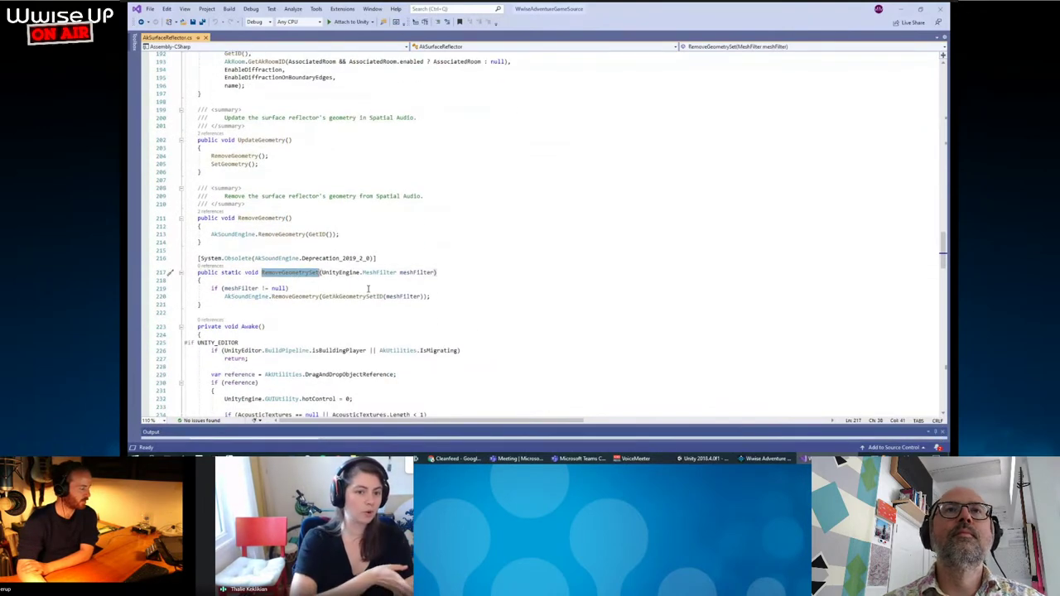
Revisit RemoveGeometry and UpdateGeometry, then minimize Visual Studio to reveal Unity and Wwise.
scroll(368, 306, "down", 2)
scroll(369, 306, "down", 6)
scroll(331, 303, "down", 4)
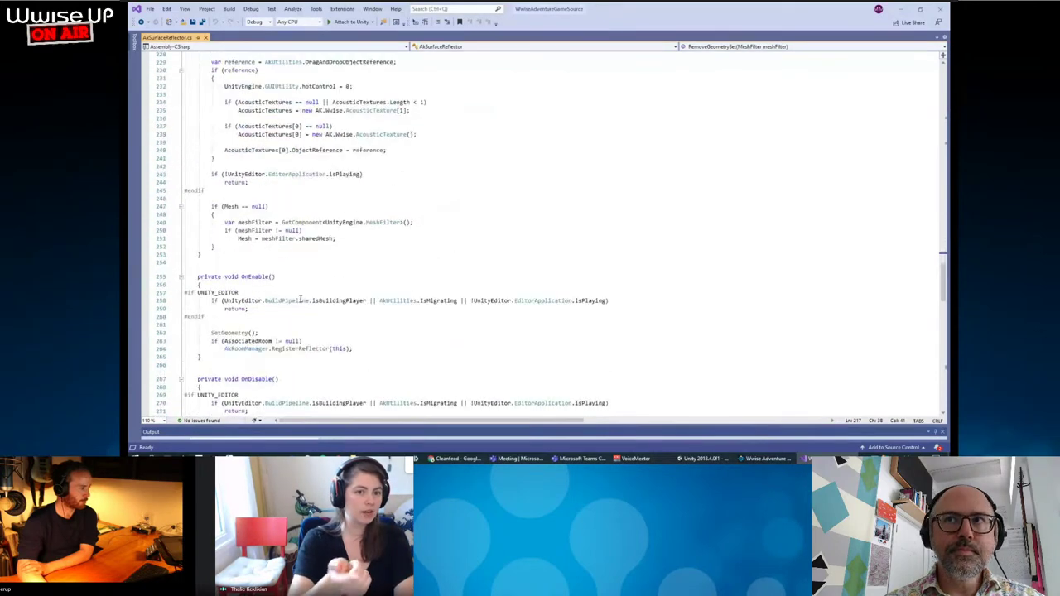
scroll(300, 300, "down", 2)
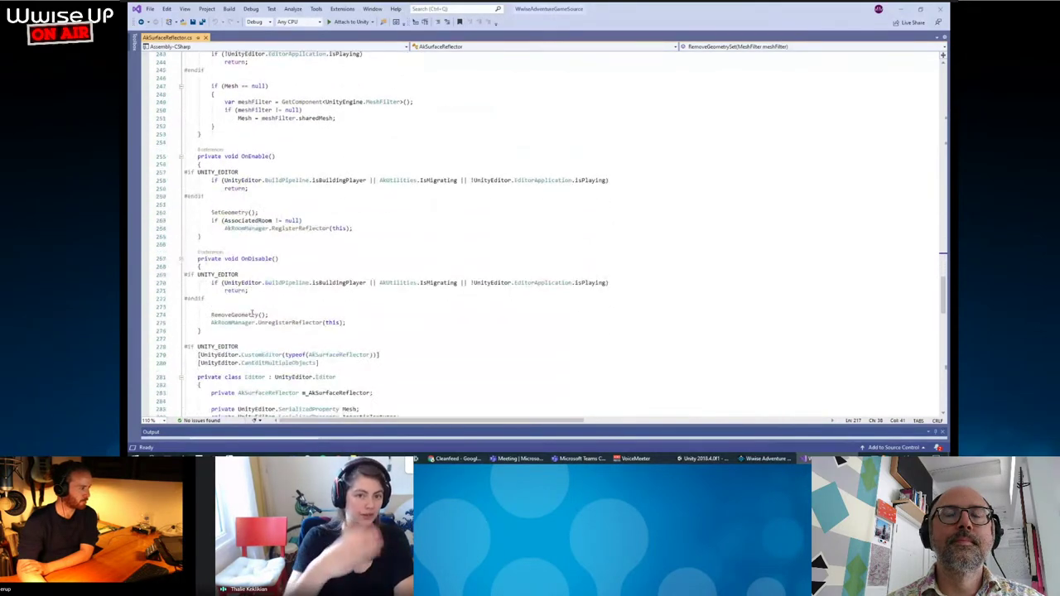
scroll(260, 312, "down", 3)
scroll(259, 315, "up", 5)
scroll(281, 306, "up", 5)
scroll(298, 298, "up", 5)
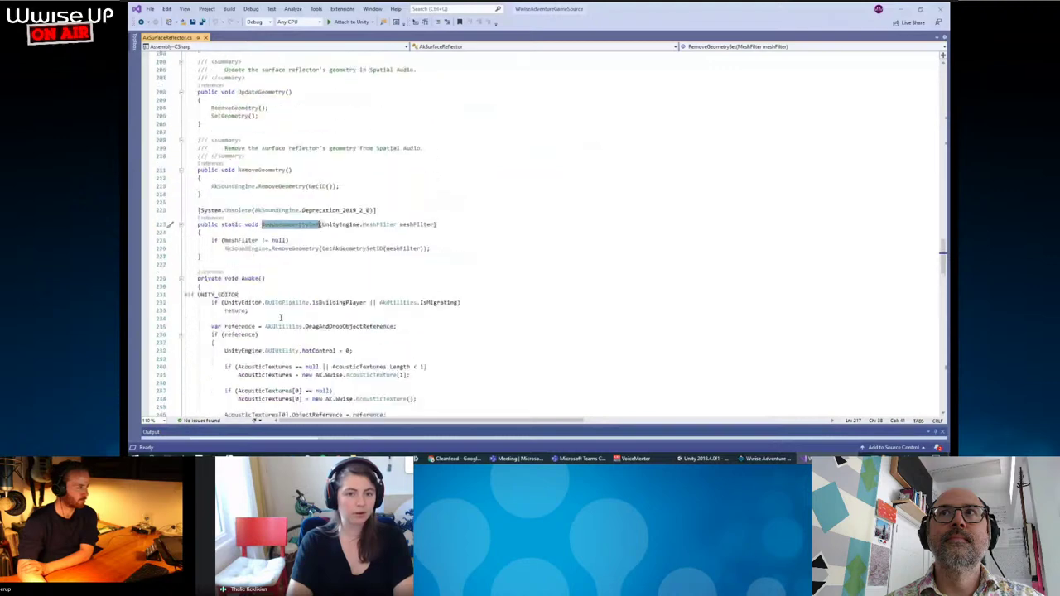
scroll(307, 292, "up", 2)
left_click(271, 217)
left_click(272, 139)
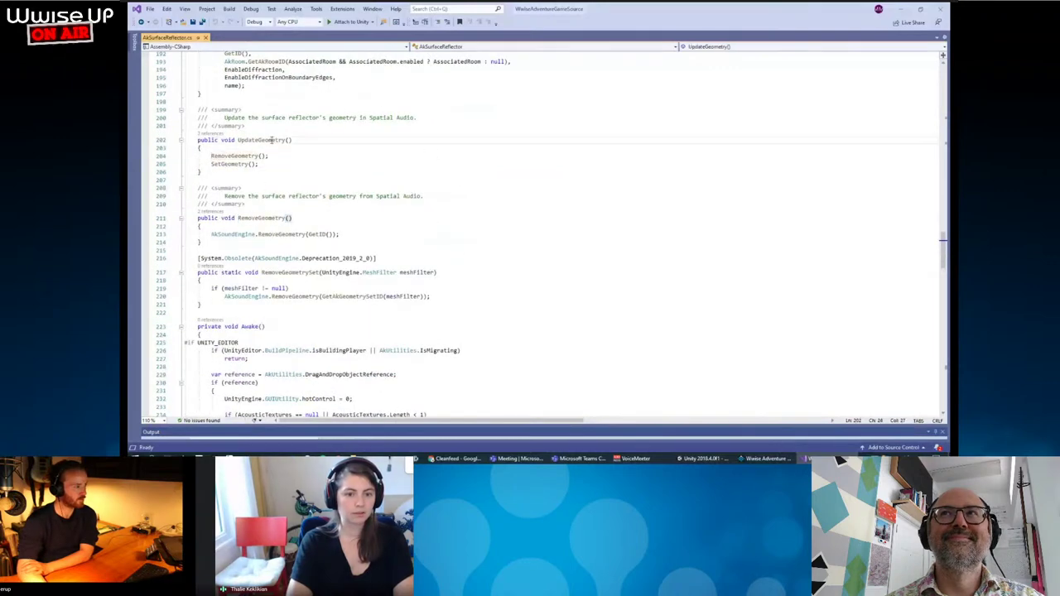
scroll(303, 221, "up", 4)
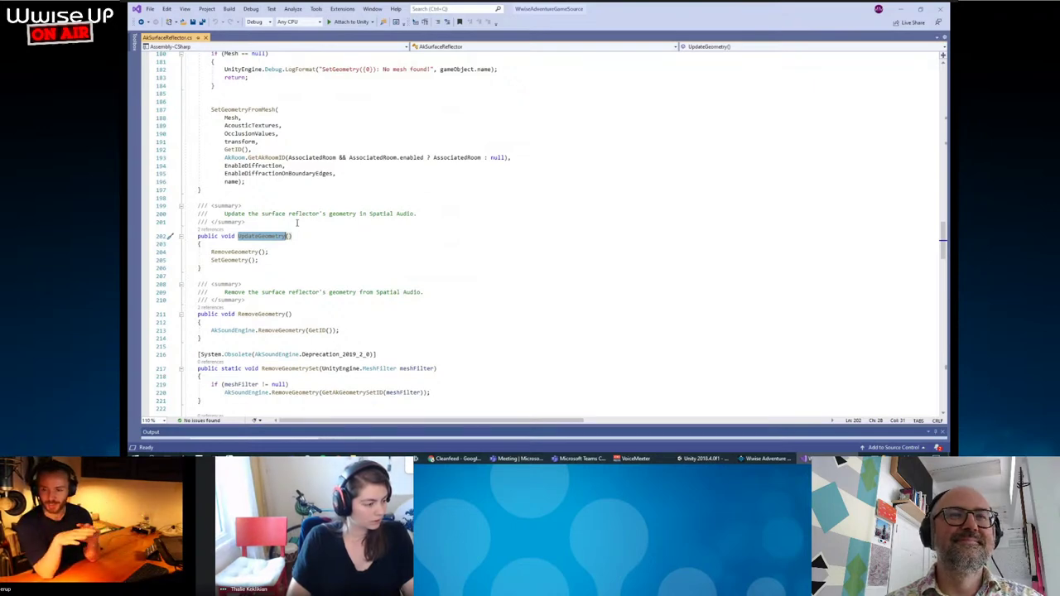
left_click(904, 8)
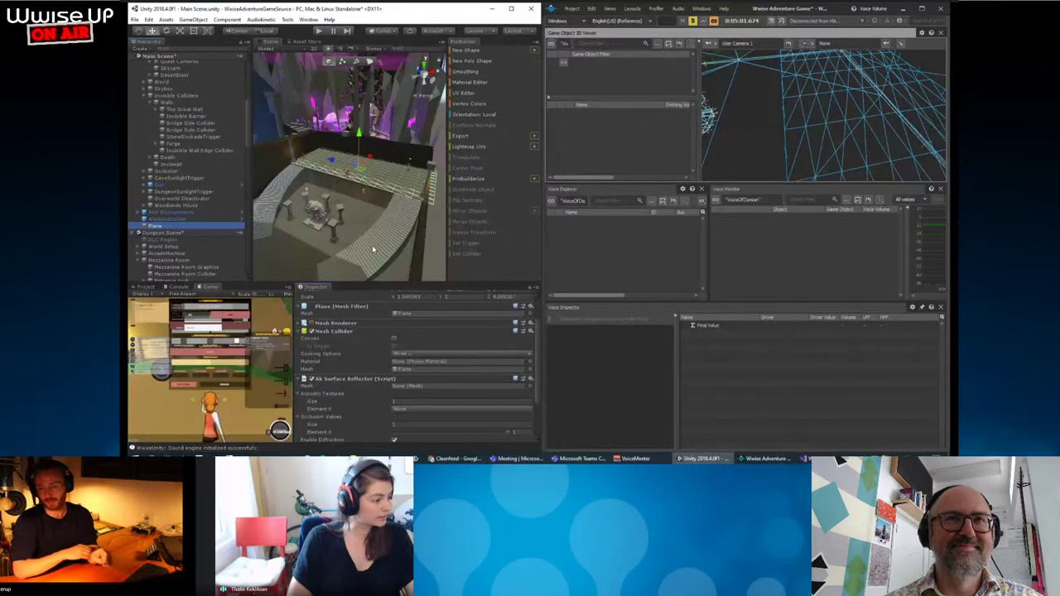
Orbit the Unity Scene view lower and closer around the selected Plane platform.
left_click_drag(400, 244, 327, 208, "alt")
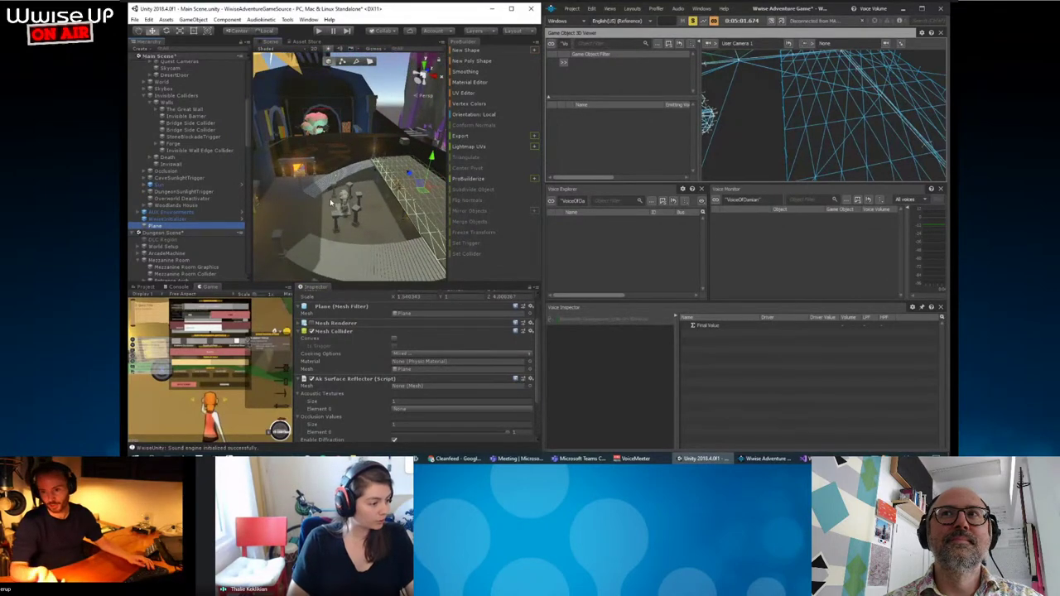
left_click_drag(420, 204, 315, 227, "alt")
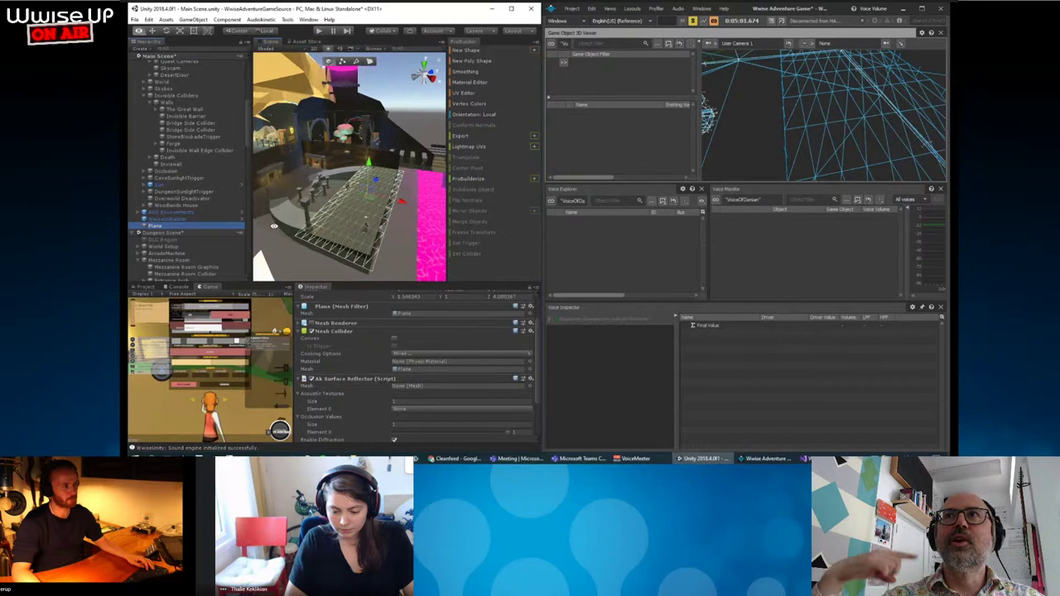
Select the stairs object in the Unity scene, frame it and orbit around it.
left_click(194, 221)
left_click(291, 221)
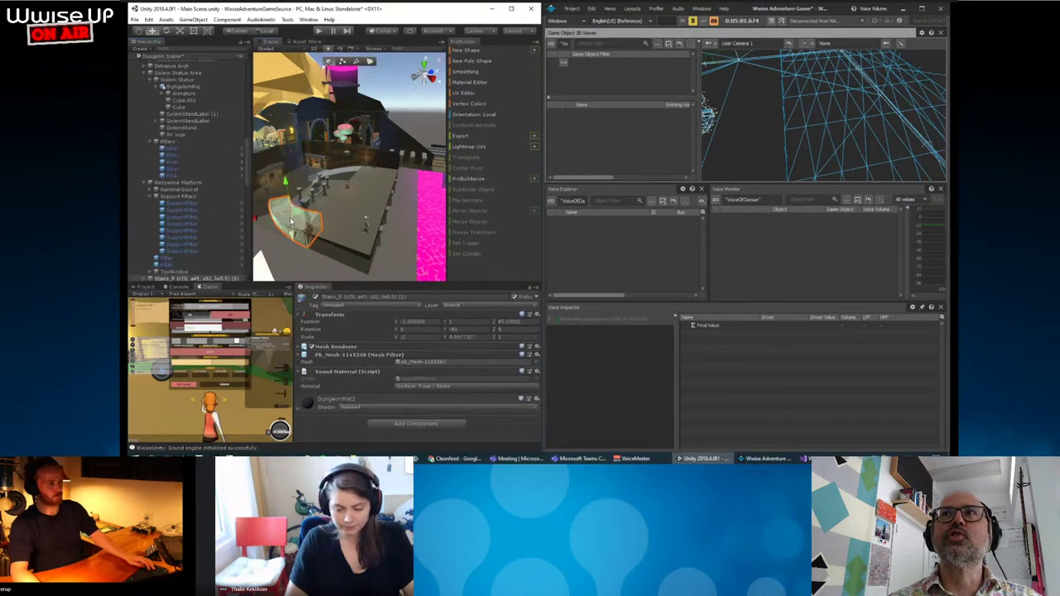
key("f")
mouse_move(350, 175)
left_mouse_down("alt")
mouse_move(393, 228)
mouse_move(374, 221)
mouse_move(361, 252)
left_mouse_up("alt")
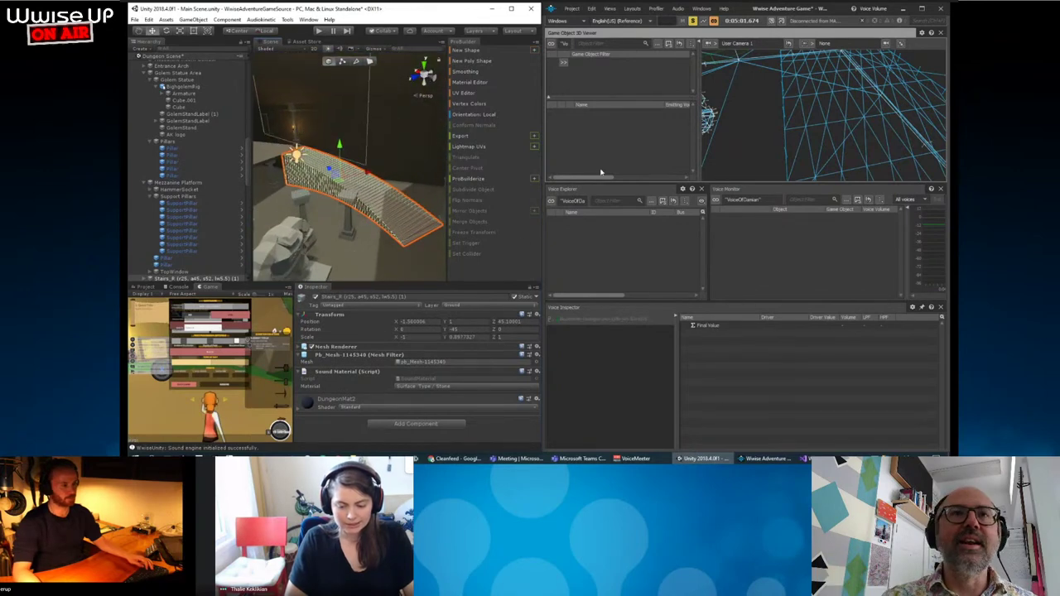
scroll(794, 116, "down", 5)
Zoom the Wwise 3D viewer in on the emitter and orbit the room wireframe from inside.
left_click(809, 135)
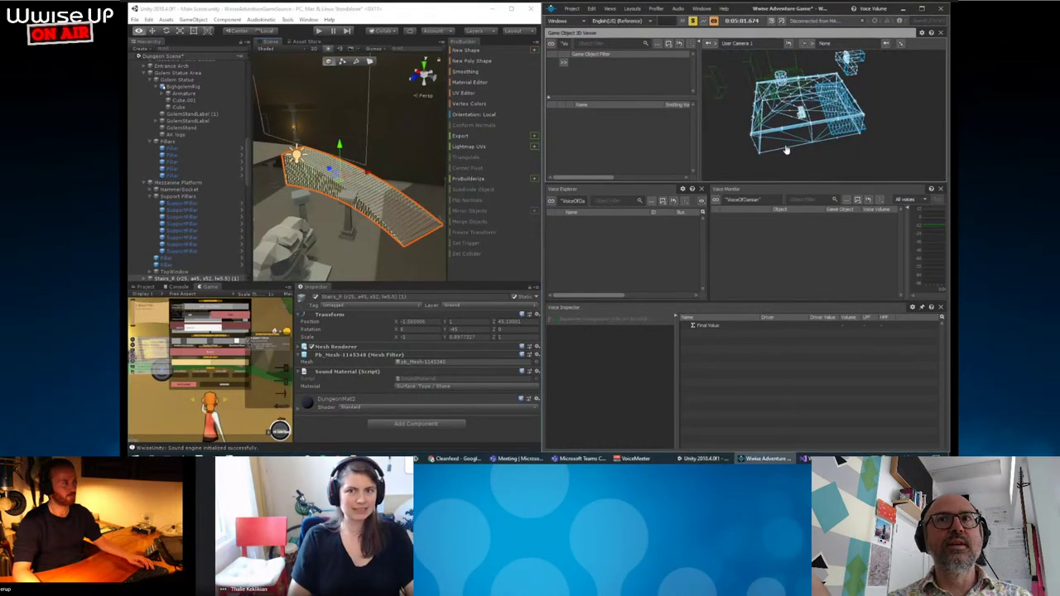
scroll(795, 149, "up", 2)
scroll(803, 141, "up", 2)
scroll(814, 128, "up", 2)
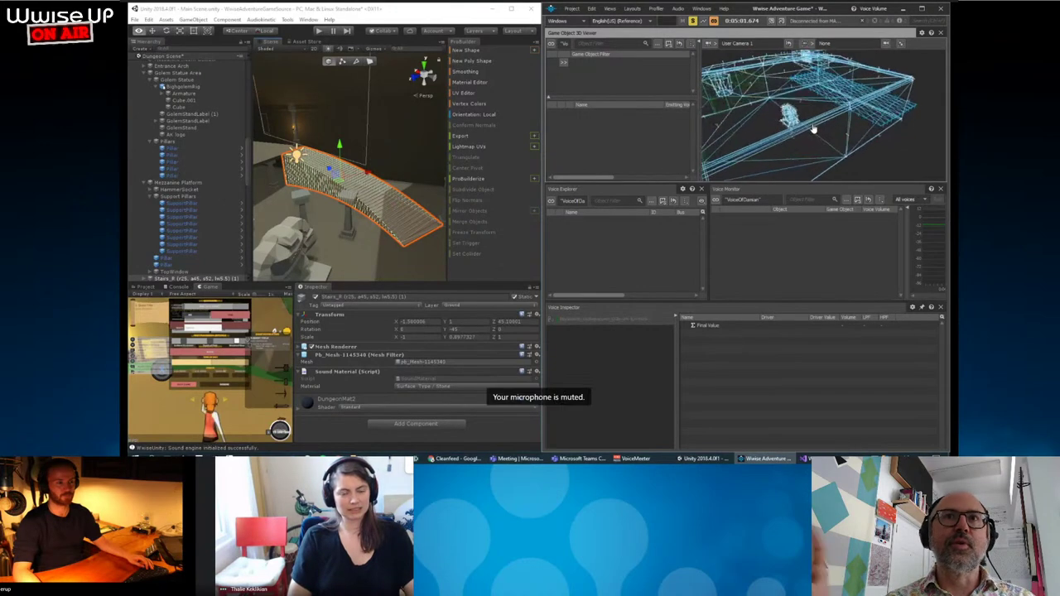
scroll(804, 118, "up", 2)
scroll(807, 123, "up", 2)
scroll(804, 128, "up", 2)
scroll(830, 139, "up", 2)
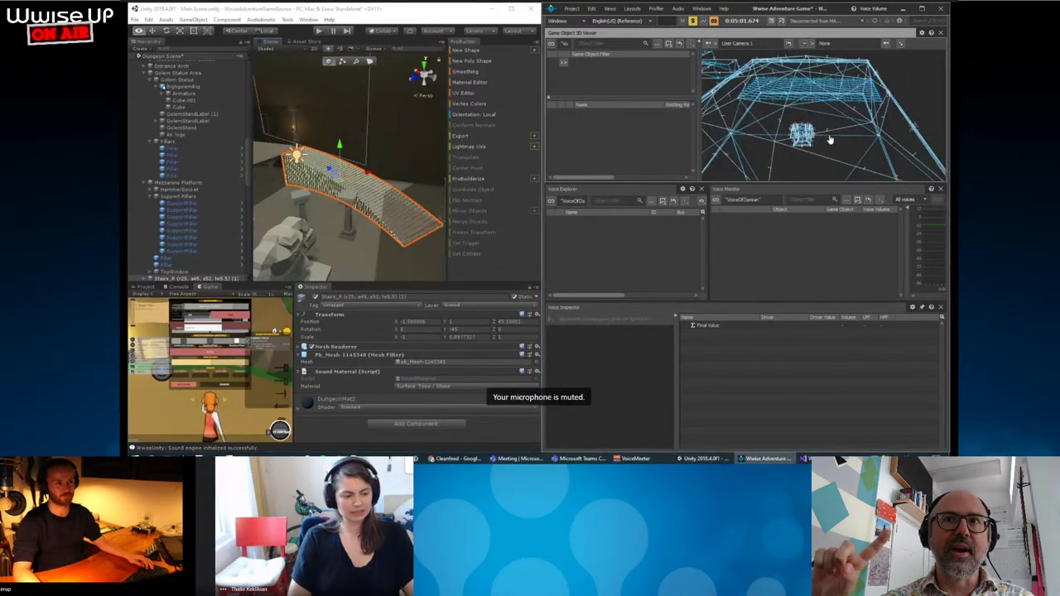
left_click_drag(830, 139, 834, 126)
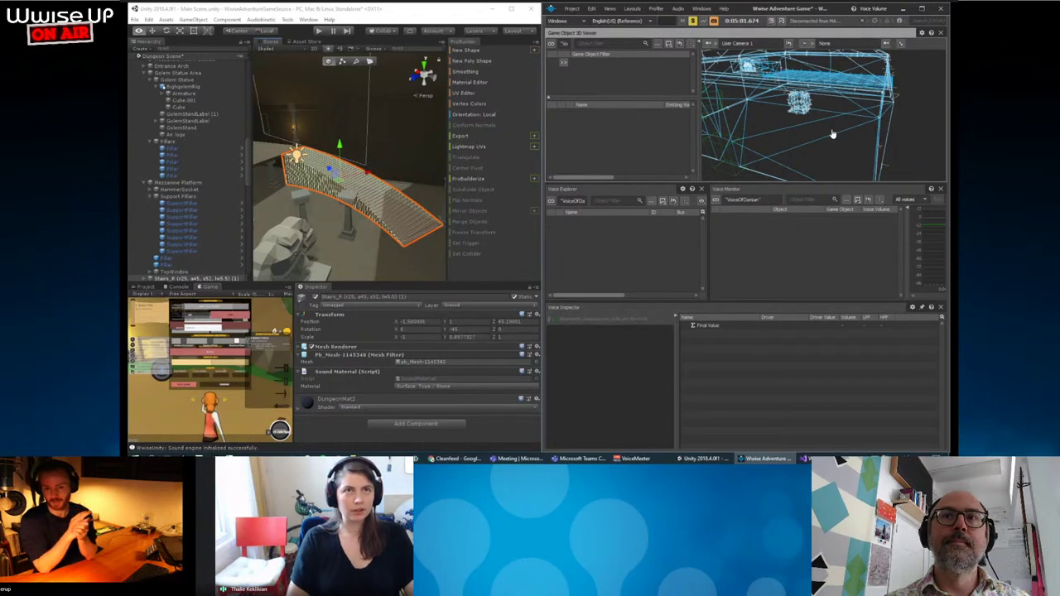
mouse_move(348, 207)
left_mouse_down("alt")
mouse_move(322, 212)
mouse_move(398, 228)
mouse_move(398, 211)
left_mouse_up("alt")
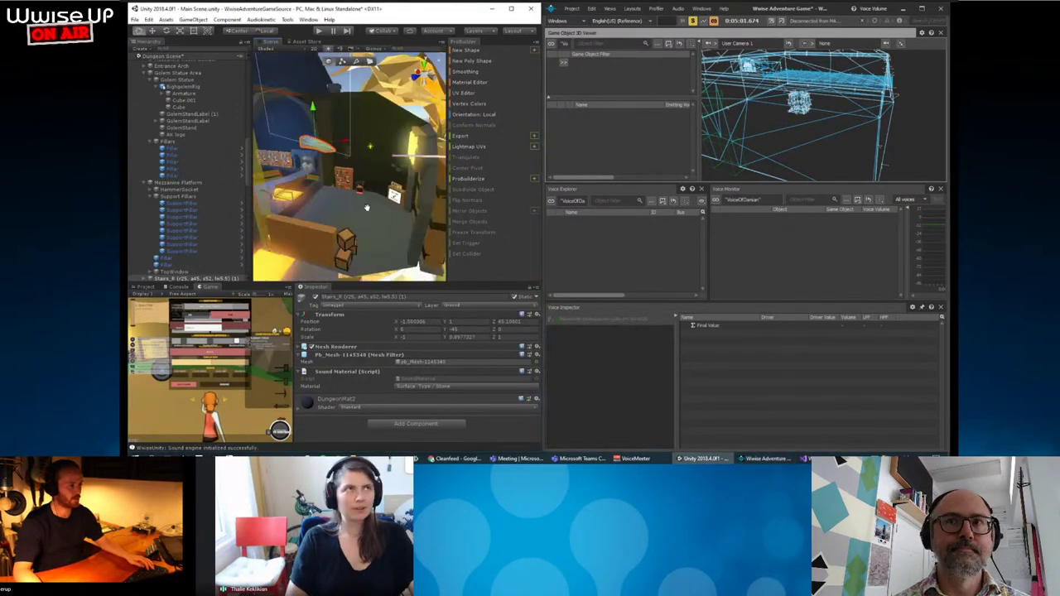
Frame the Door, switch to the Move tool, then select and frame the Library teleport destination.
left_click(397, 211)
key("f")
key("w")
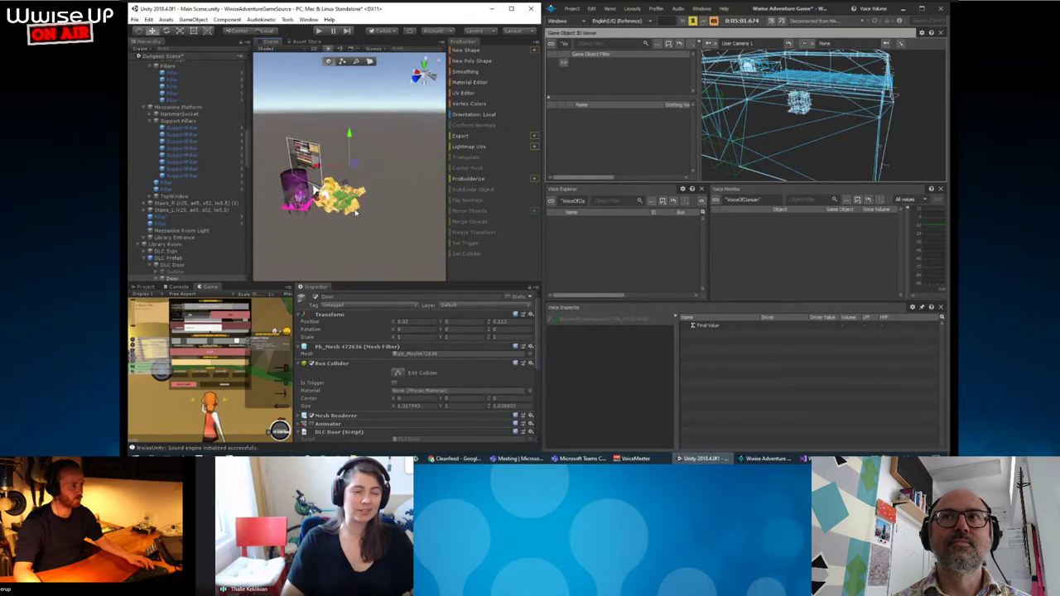
left_click(315, 197)
left_click(313, 193)
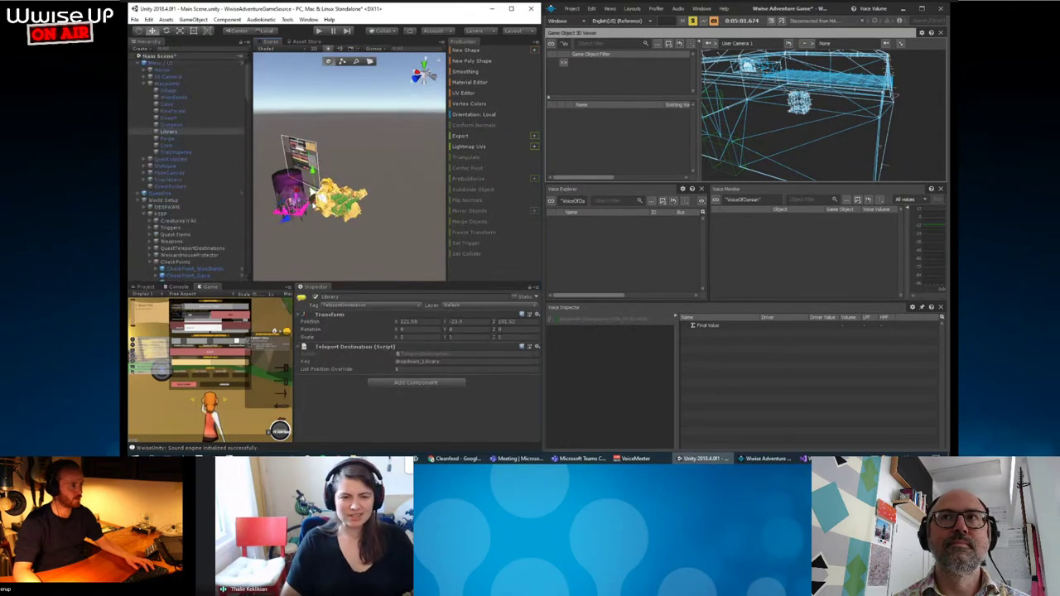
key("f")
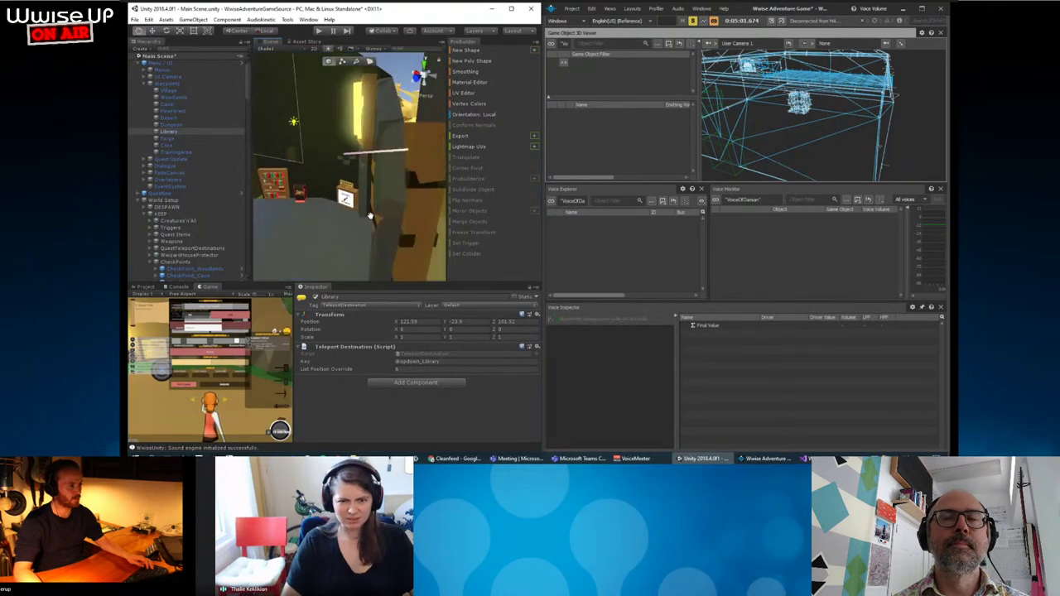
scroll(358, 200, "up", 5)
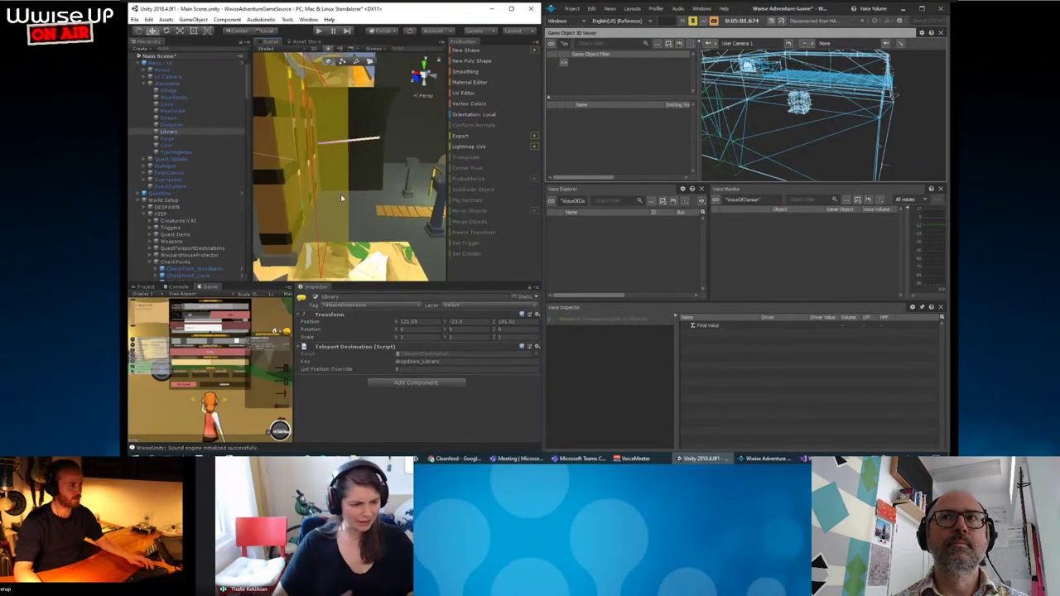
Check the DLC portal's 0.5 fade time and Obstruction-only layer mask, then reselect the Door.
left_click(340, 193)
scroll(389, 375, "down", 5)
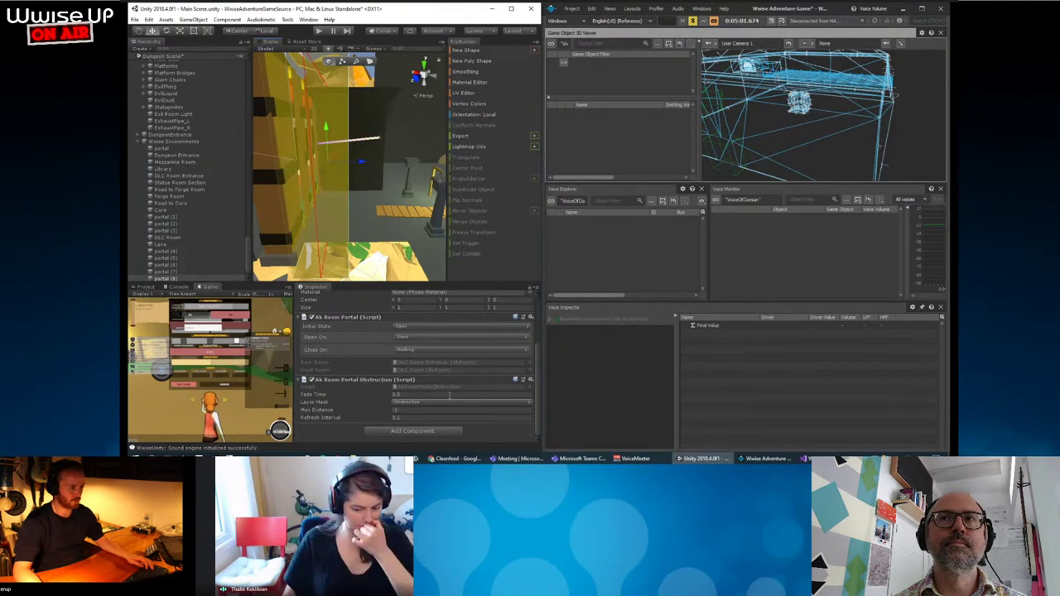
key("Return")
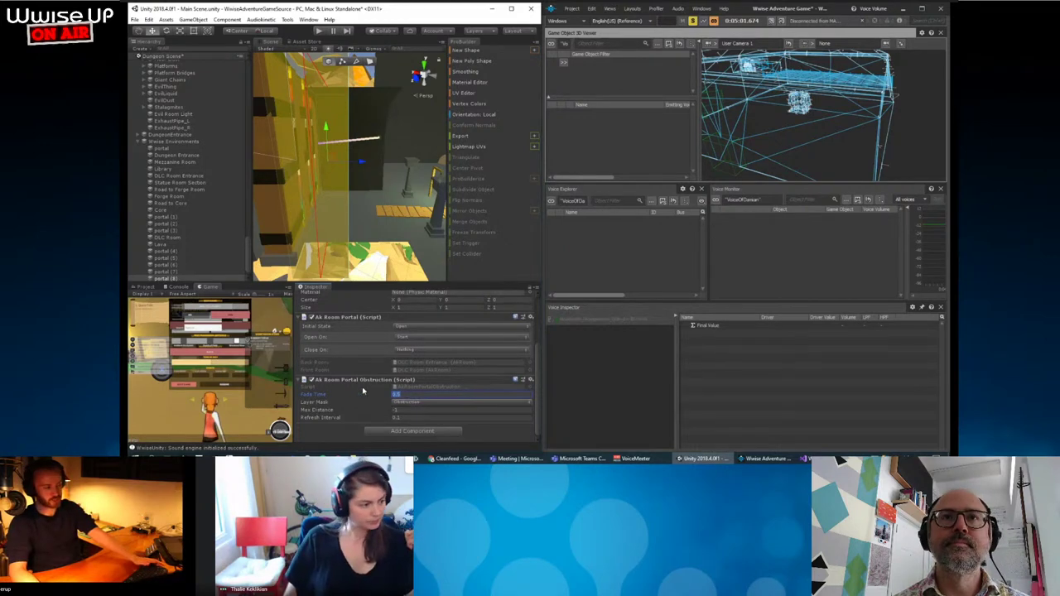
left_click(418, 404)
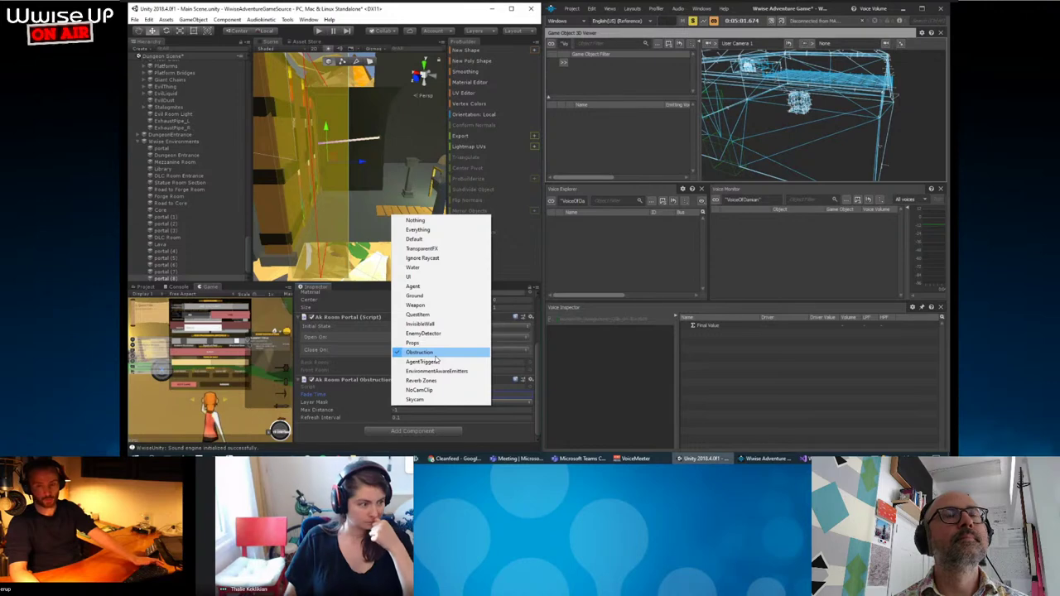
left_click(350, 397)
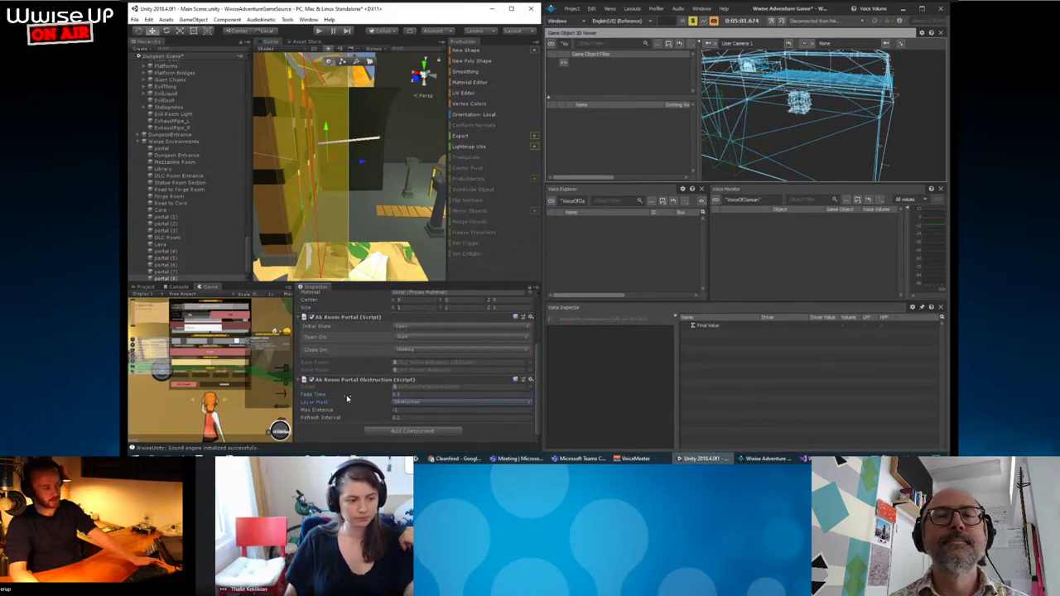
left_click(273, 165)
scroll(328, 326, "up", 5)
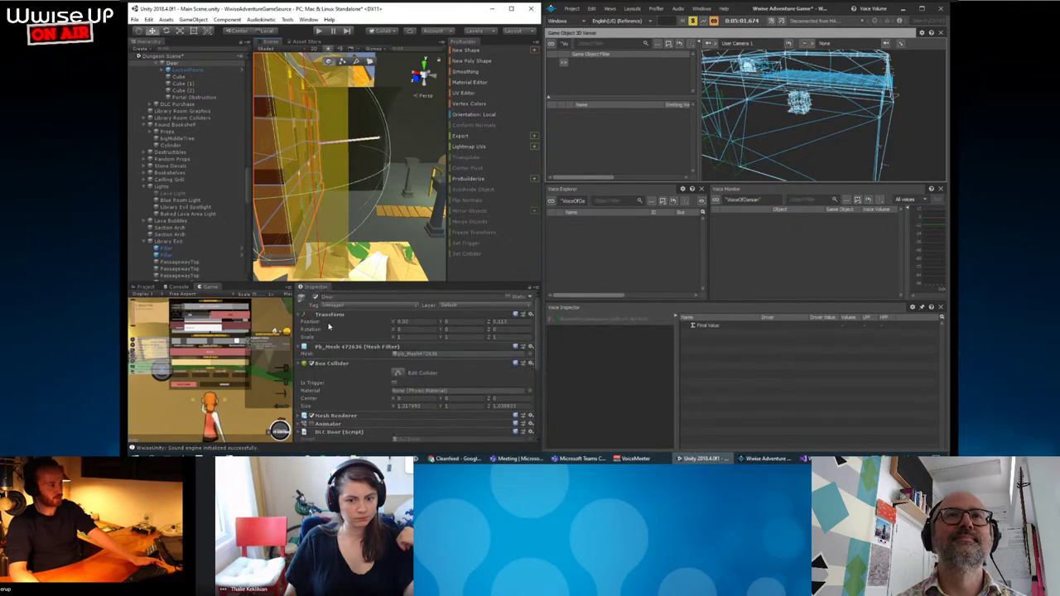
Frame the Door's Portal Obstruction, verify its layer is 17: Obstruction, then reselect the portal.
left_click(187, 97)
key("f")
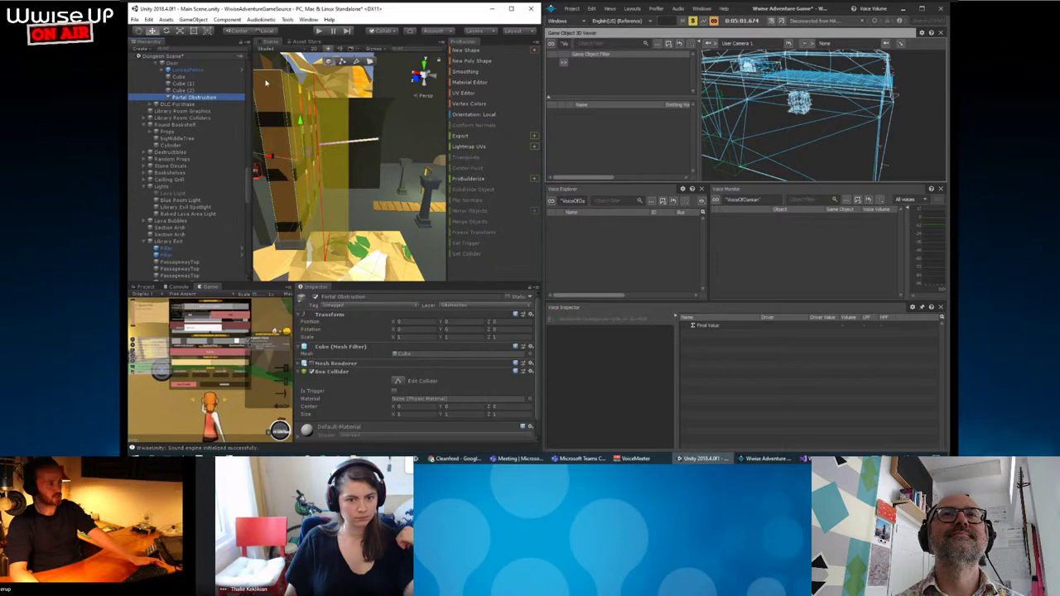
left_click(476, 307)
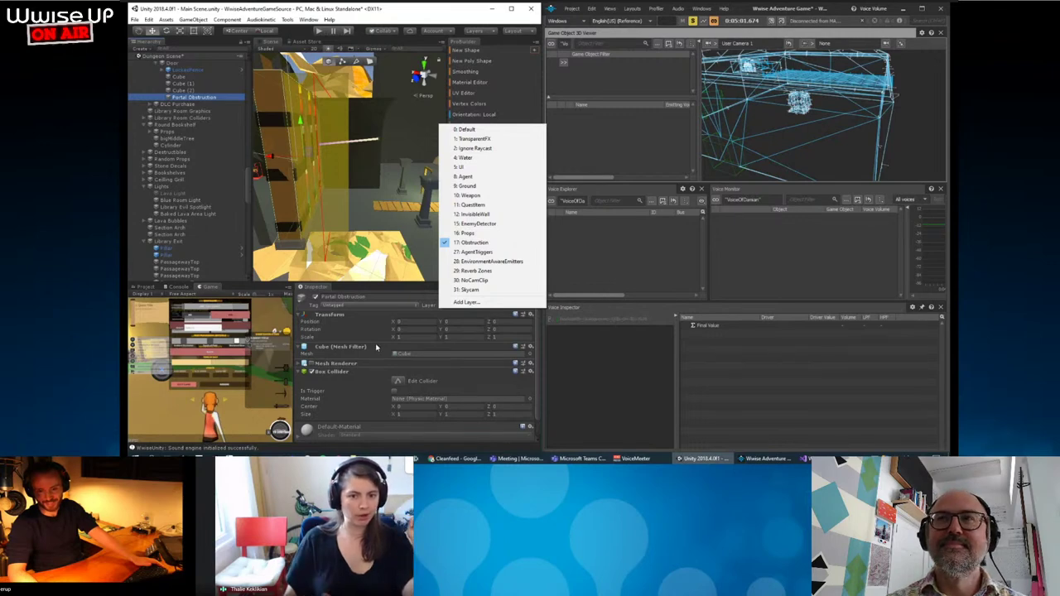
left_click(324, 204)
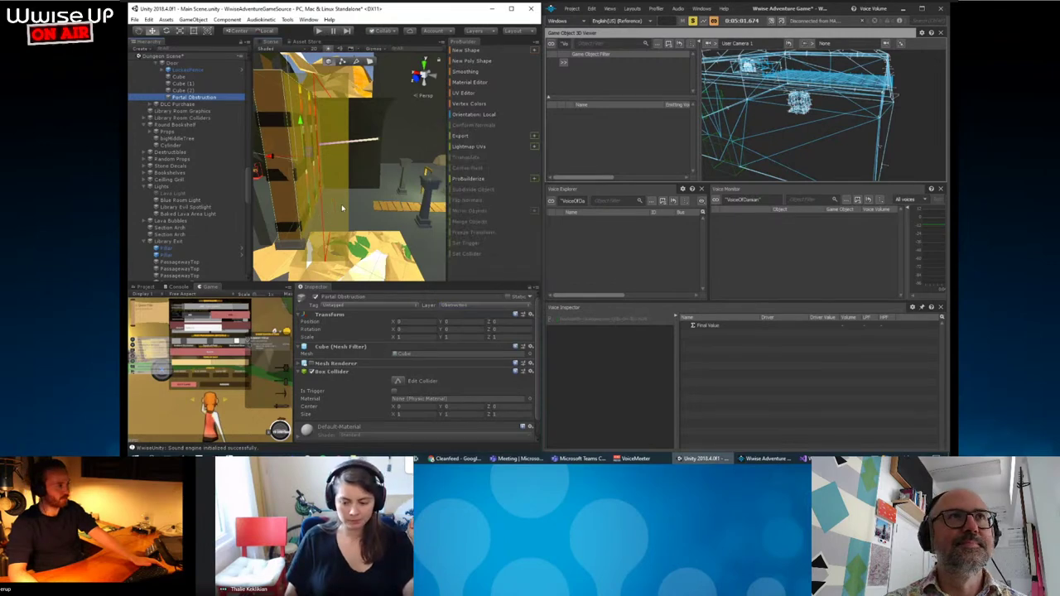
left_click(341, 204)
scroll(400, 352, "down", 3)
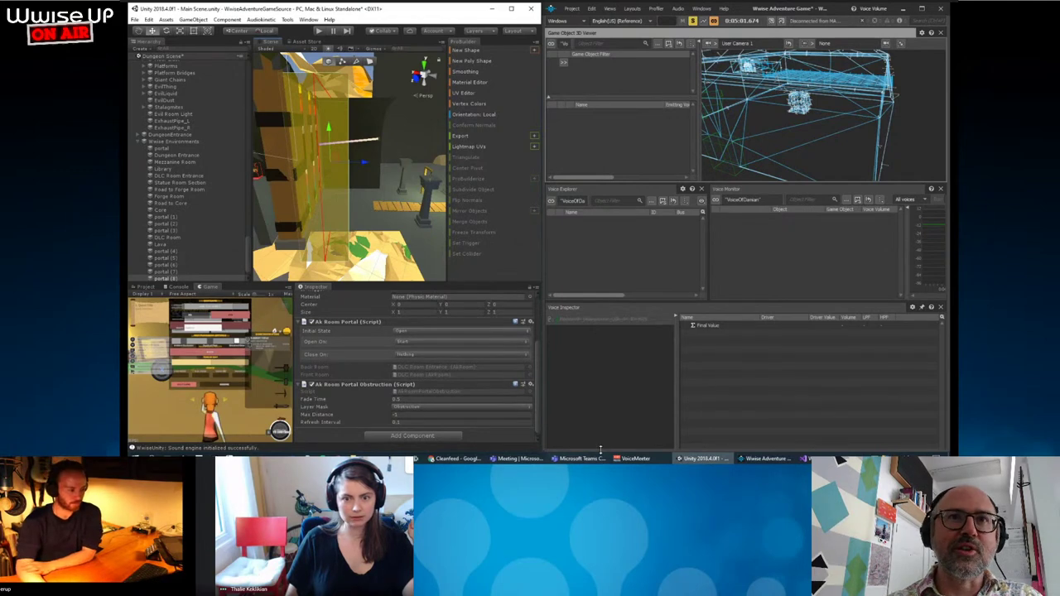
Orbit the Scene view around the DLC portal to view the doorway from its other side.
mouse_move(647, 462)
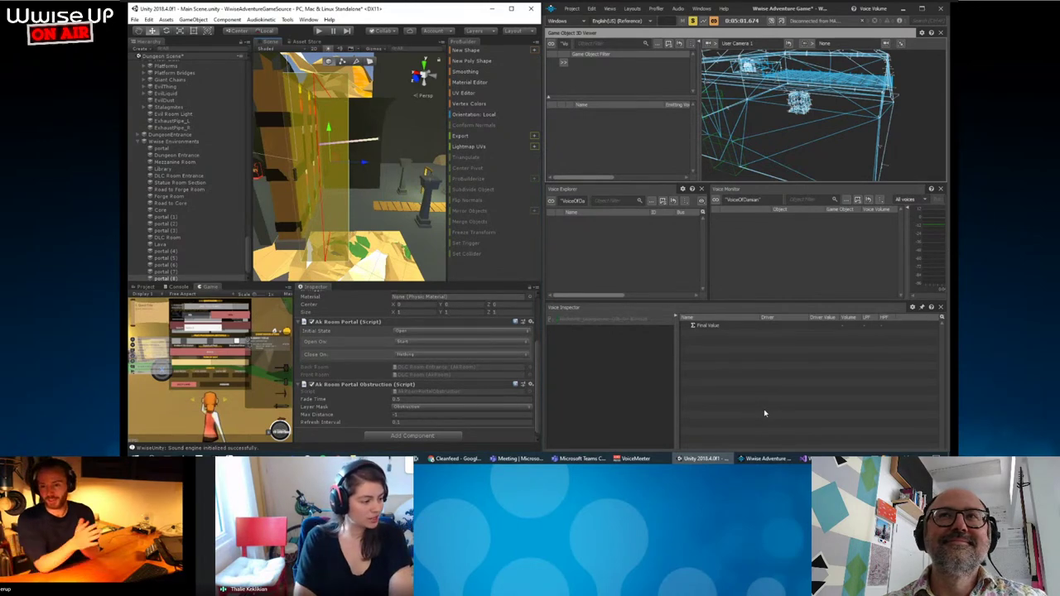
left_click_drag(340, 165, 405, 157, "alt")
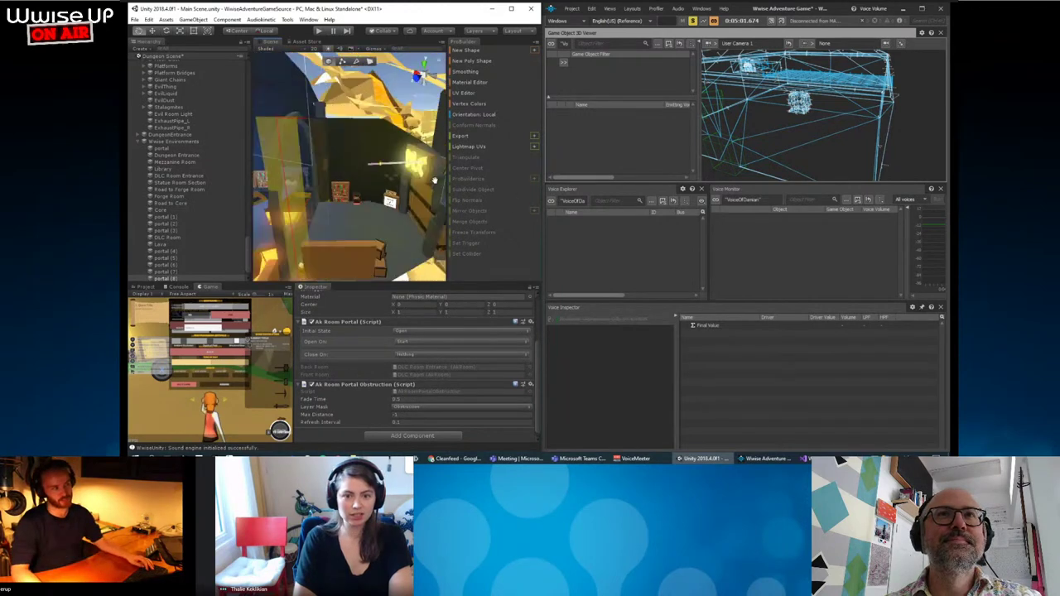
Select and frame Stairs_R, orbiting in close on the stair steps.
left_click(404, 157)
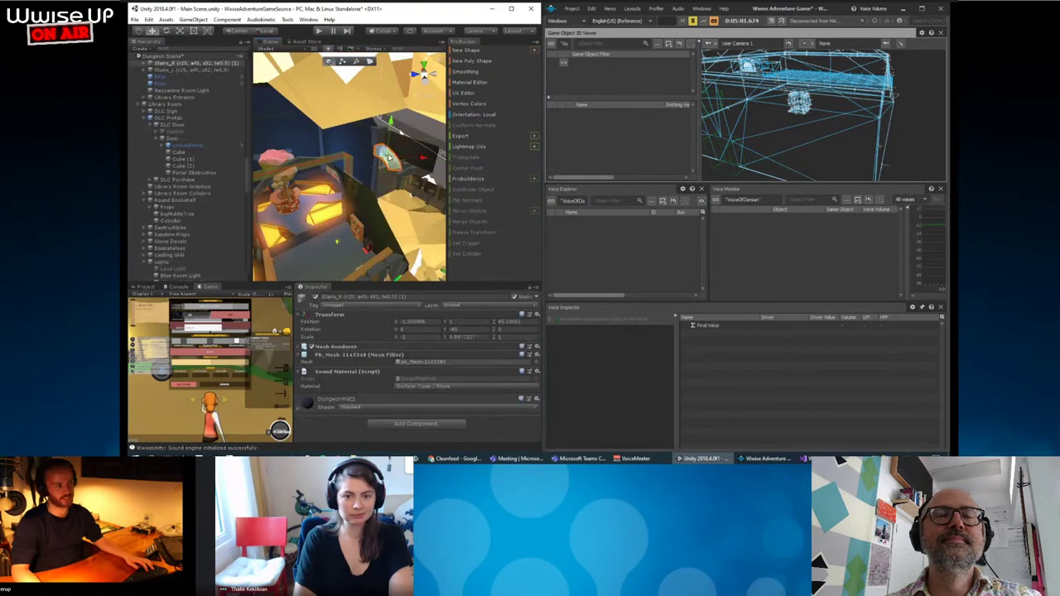
key("f")
mouse_move(405, 192)
left_mouse_down("alt")
mouse_move(370, 228)
mouse_move(451, 251)
mouse_move(344, 213)
mouse_move(384, 177)
left_mouse_up("alt")
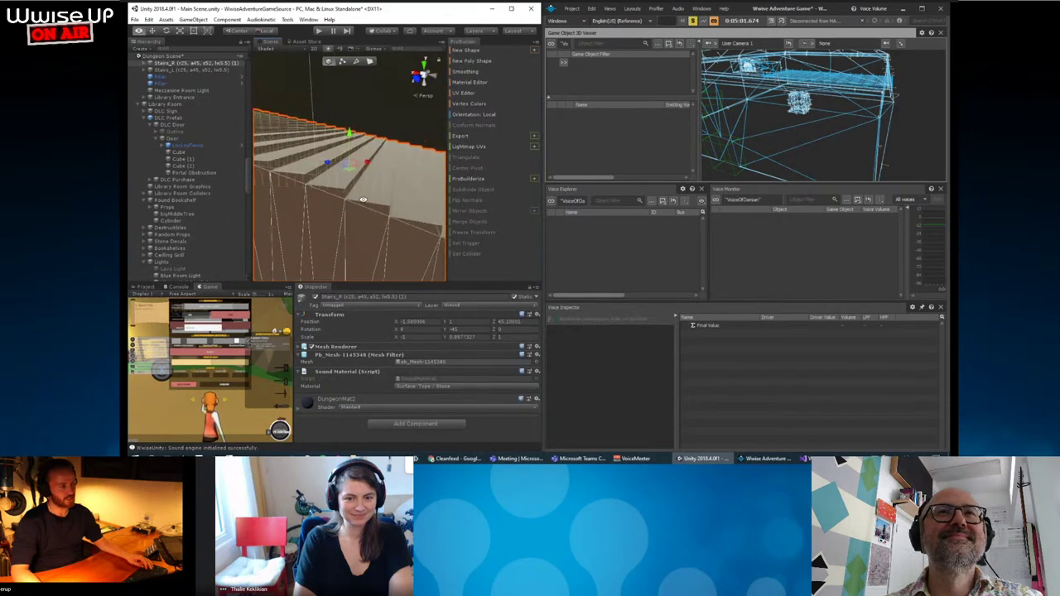
scroll(203, 196, "up", 2)
scroll(203, 196, "up", 2)
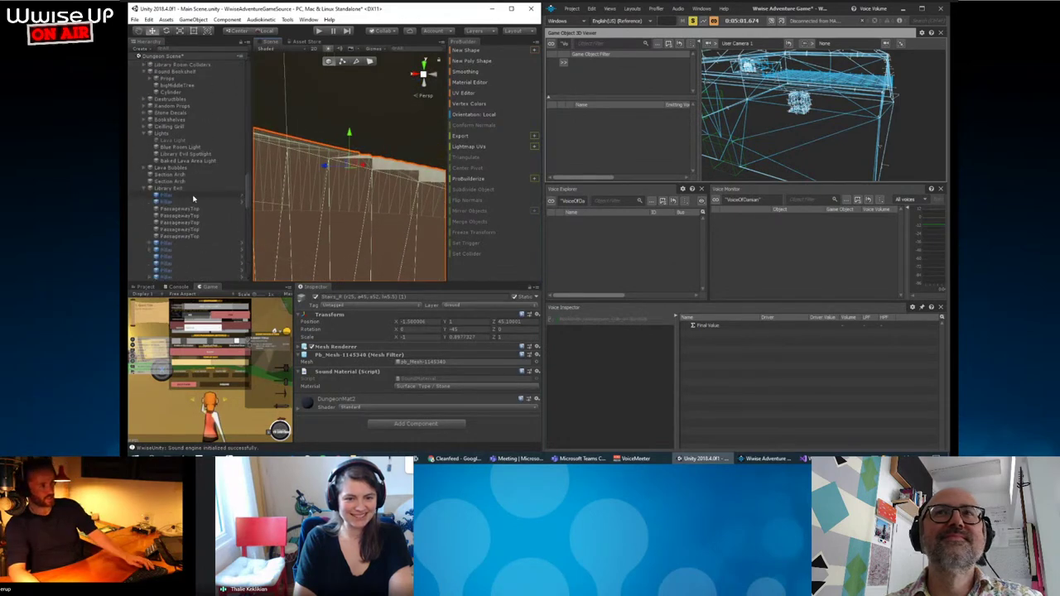
scroll(203, 196, "up", 3)
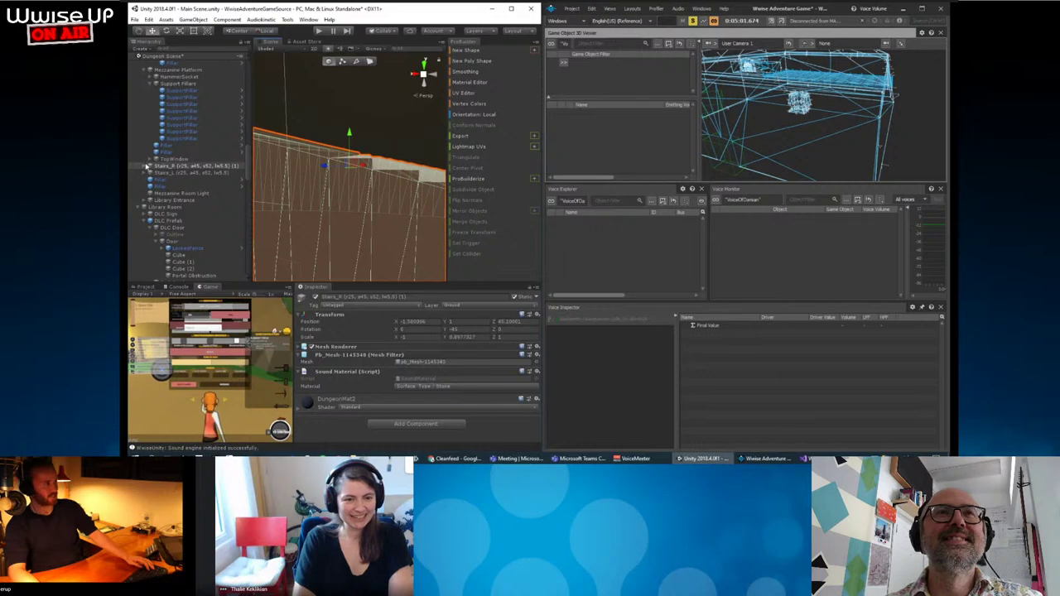
Expand Stairs_R (1), select its Stairs_Collider child and orbit out to see the whole collider.
left_click(146, 166)
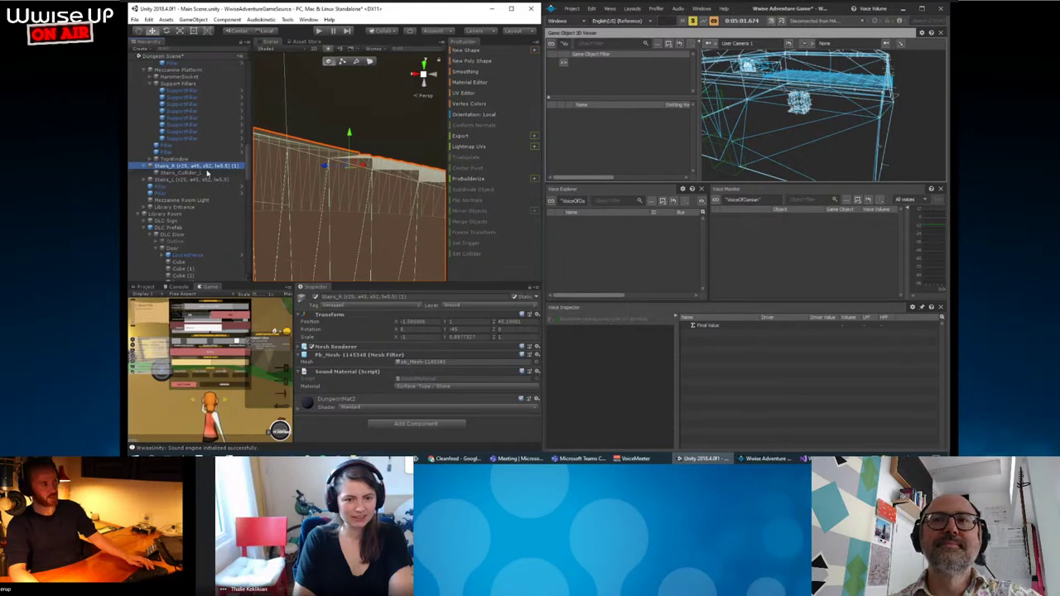
left_click(209, 172)
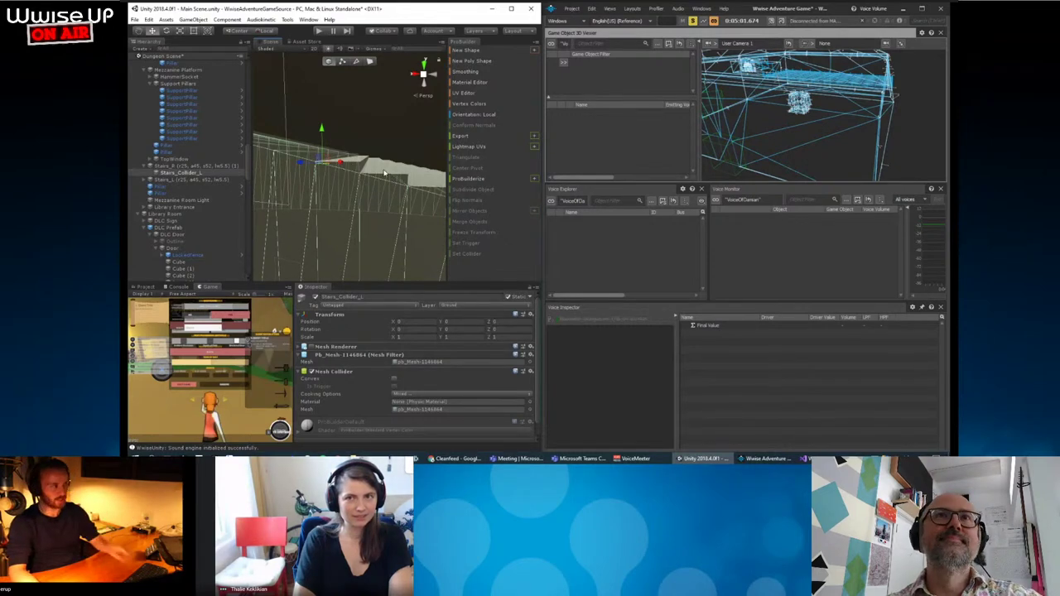
left_click_drag(384, 172, 353, 208, "alt")
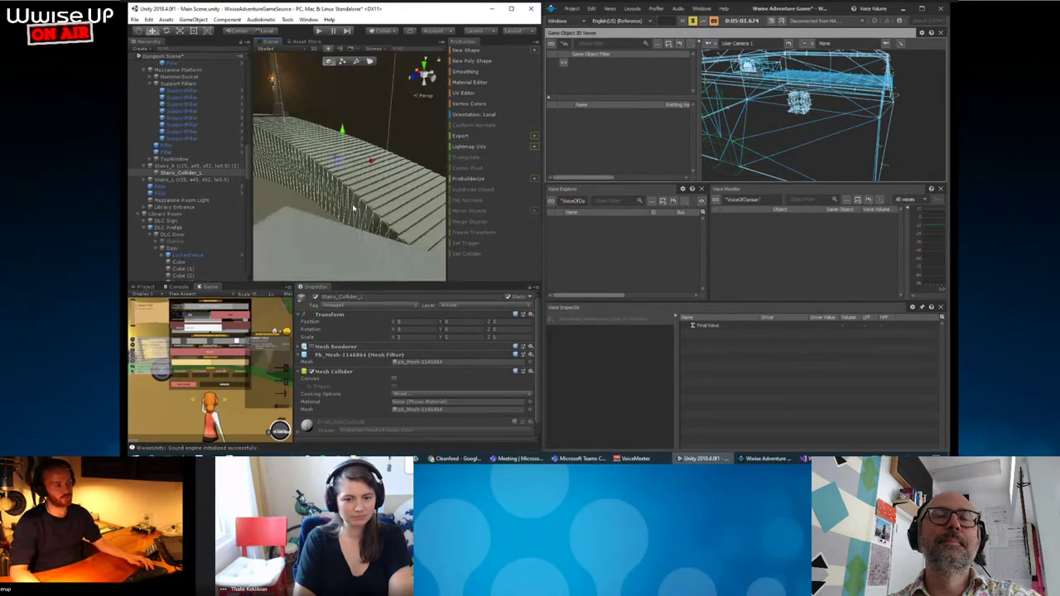
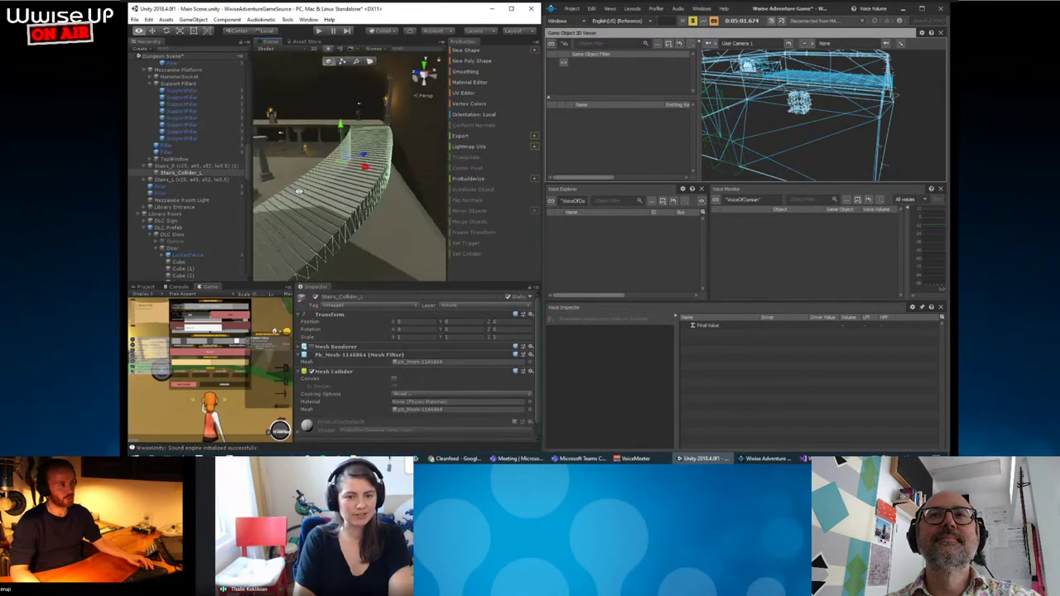
Select the Stairs_R staircase and check which mesh its Mesh Filter uses.
left_click_drag(299, 192, 369, 214, "alt")
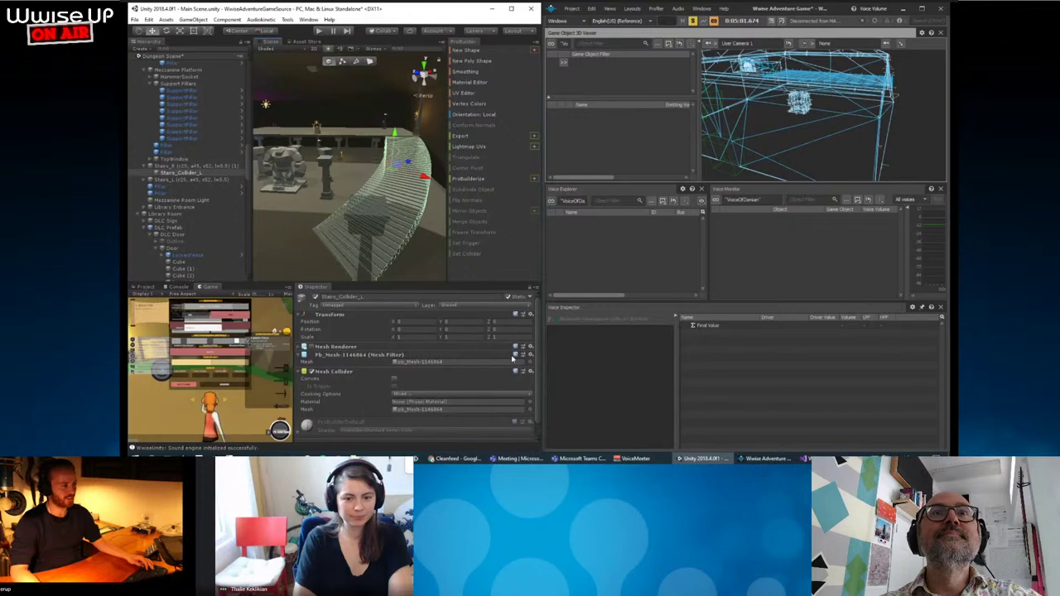
left_click(195, 167)
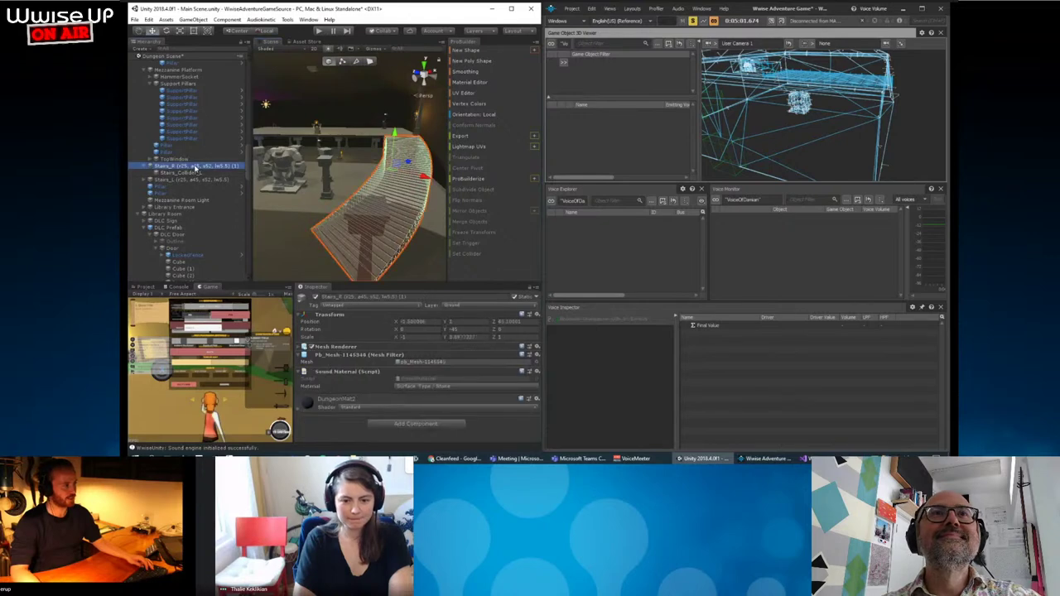
left_click(534, 363)
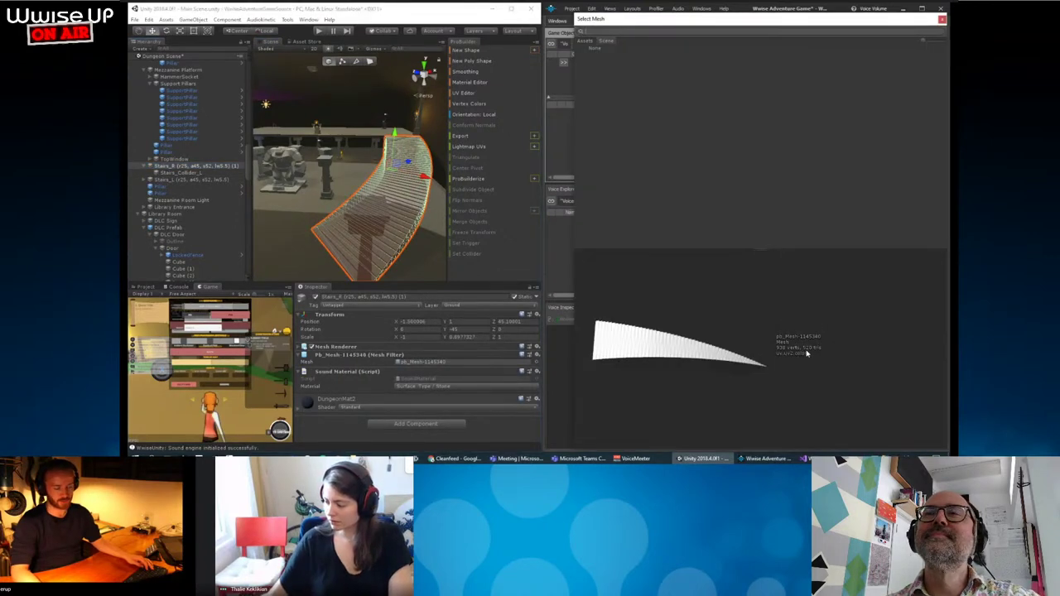
left_click(943, 19)
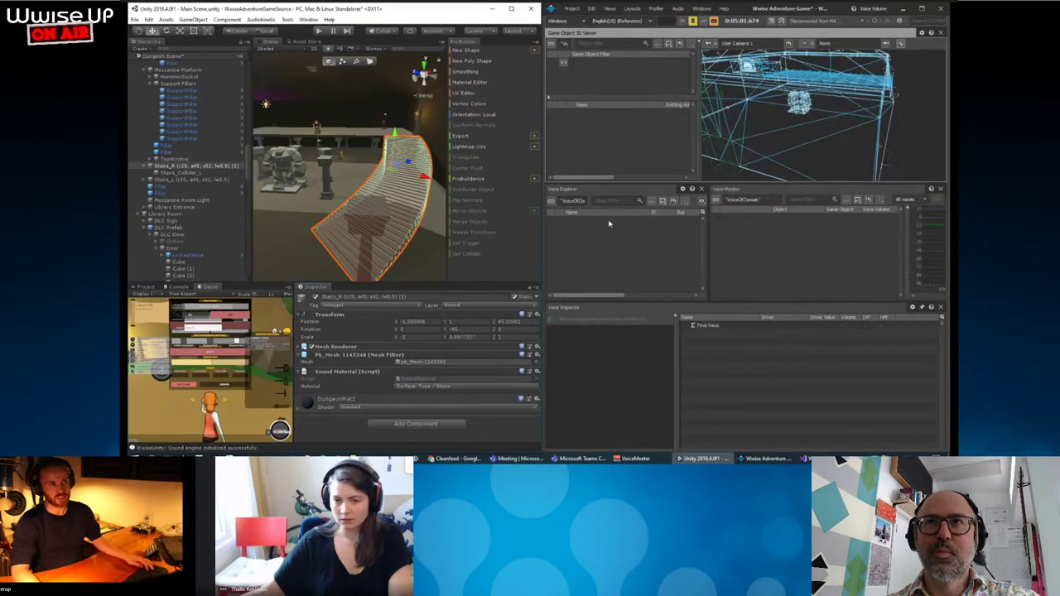
mouse_move(356, 195)
left_mouse_down("alt")
mouse_move(317, 200)
mouse_move(364, 214)
mouse_move(340, 306)
left_mouse_up("alt")
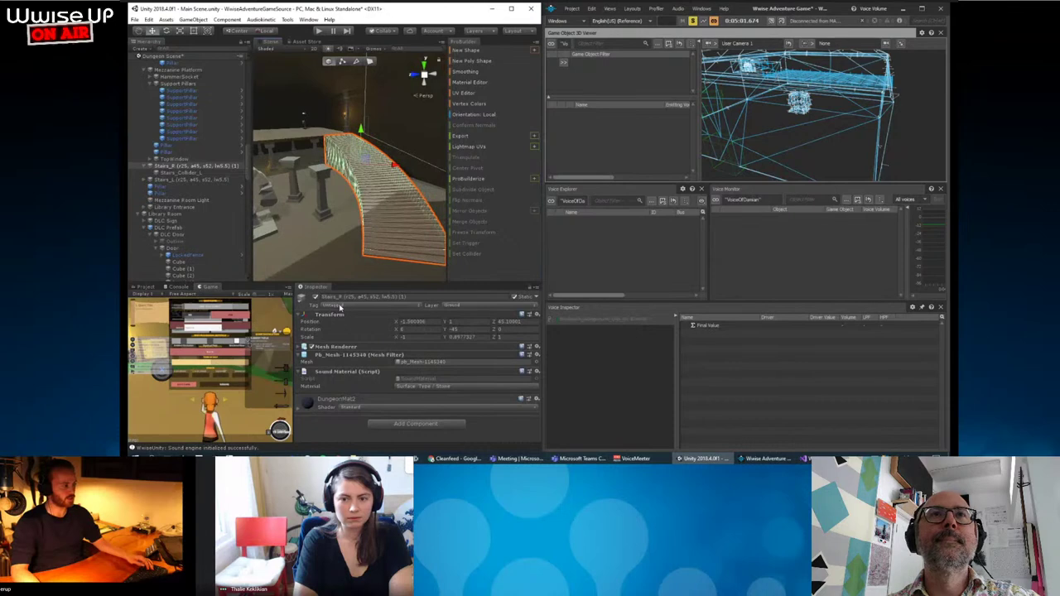
Show the top-level Assets folder in the Project tab and select the Stairs_Collider_R mesh.
left_click(150, 288)
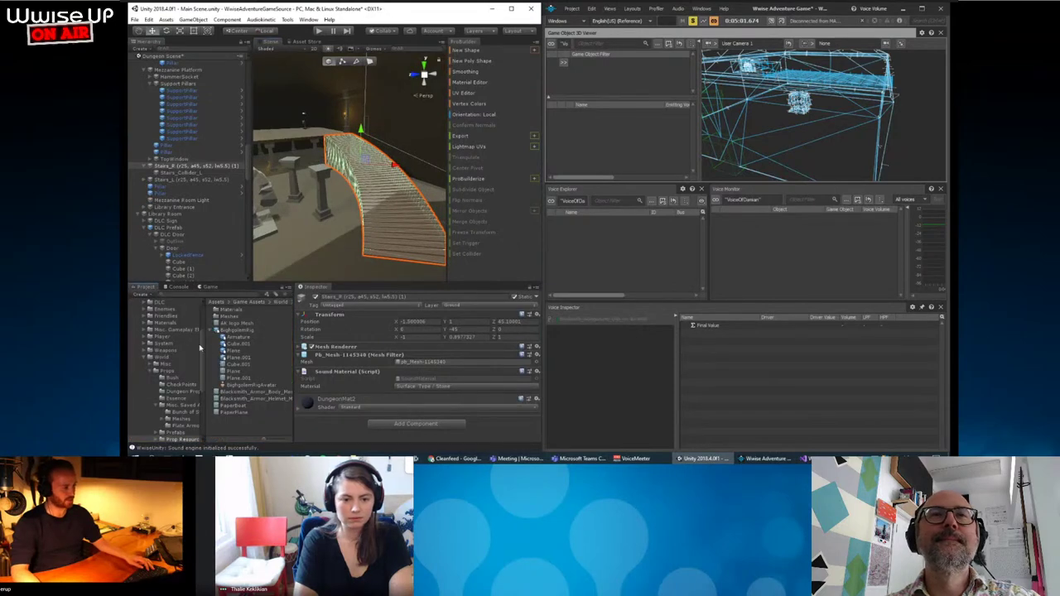
scroll(175, 356, "up", 5)
left_click(163, 337)
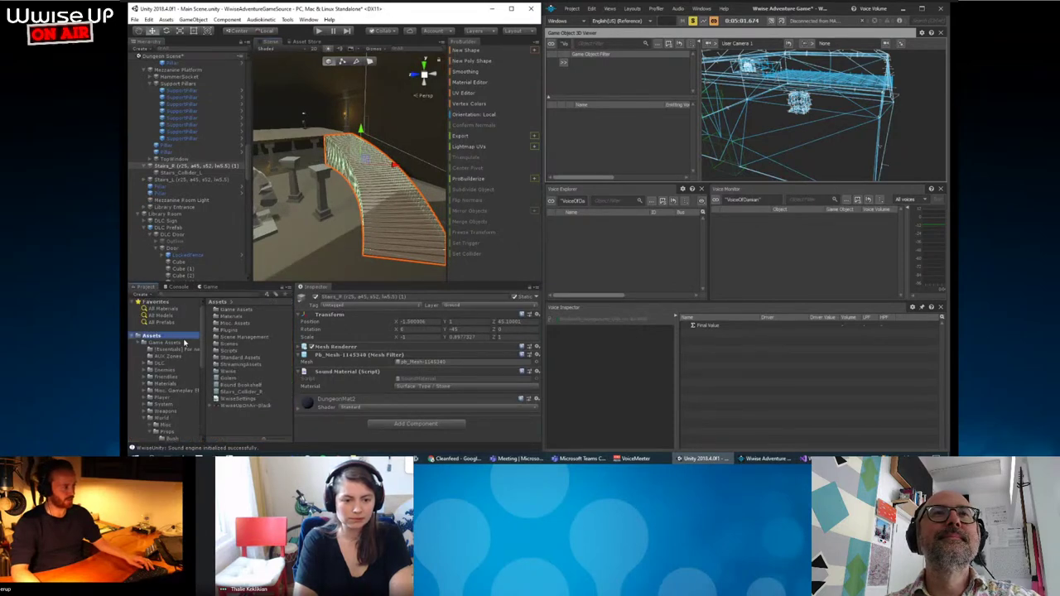
left_click(142, 343)
left_click(239, 392)
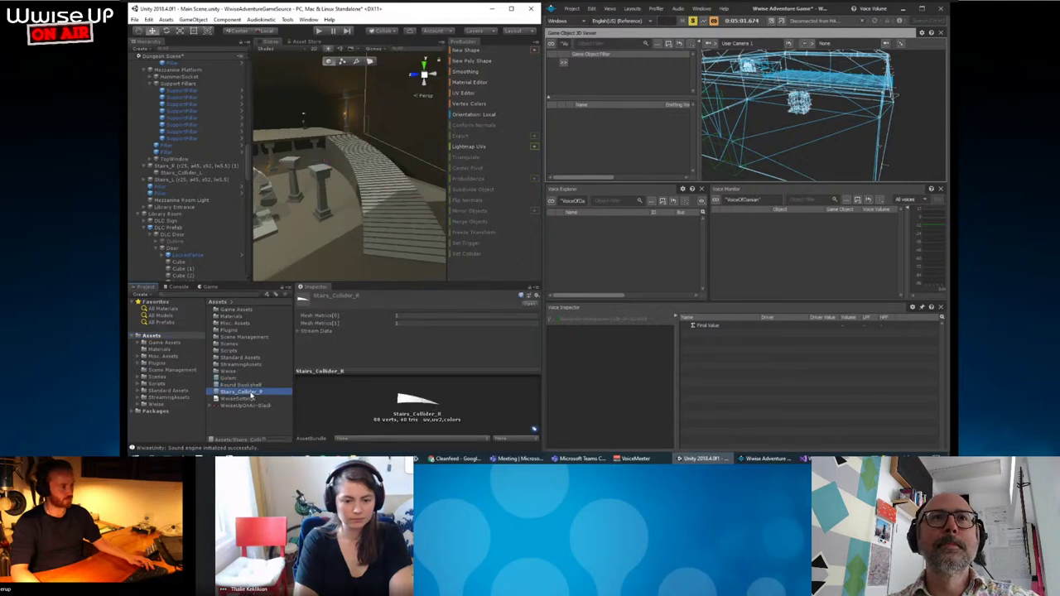
left_click(247, 394)
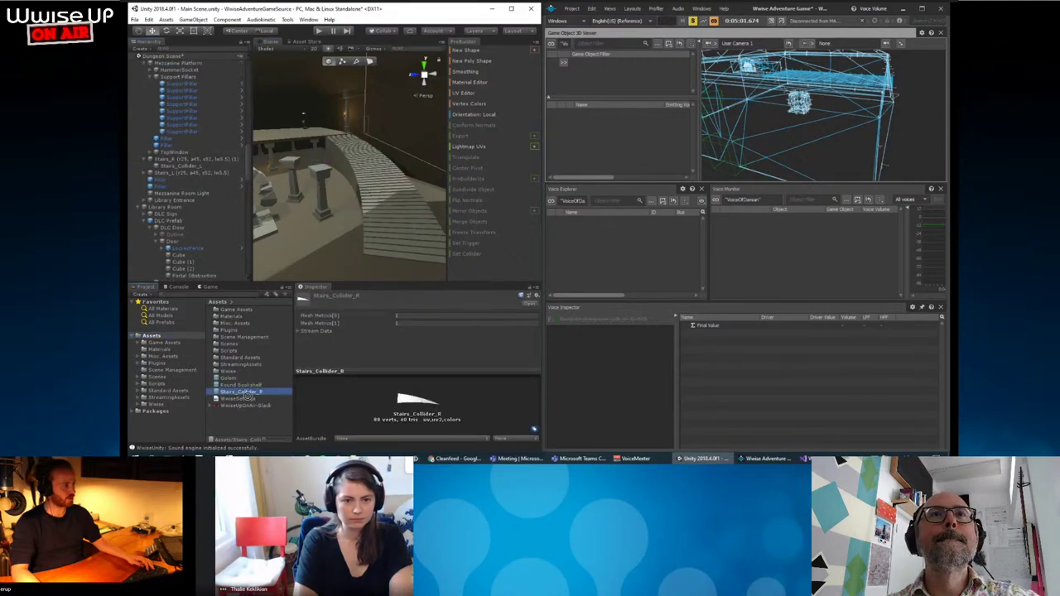
Bring up Stairs_R's Hierarchy context menu to create a child 3D Object.
left_click(358, 173)
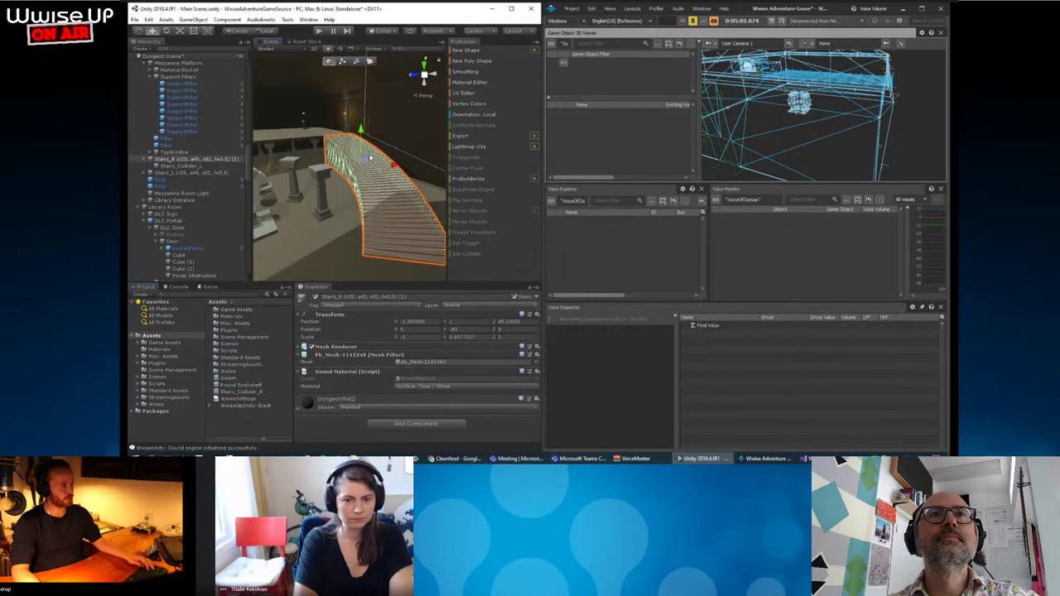
right_click(207, 161)
mouse_move(248, 230)
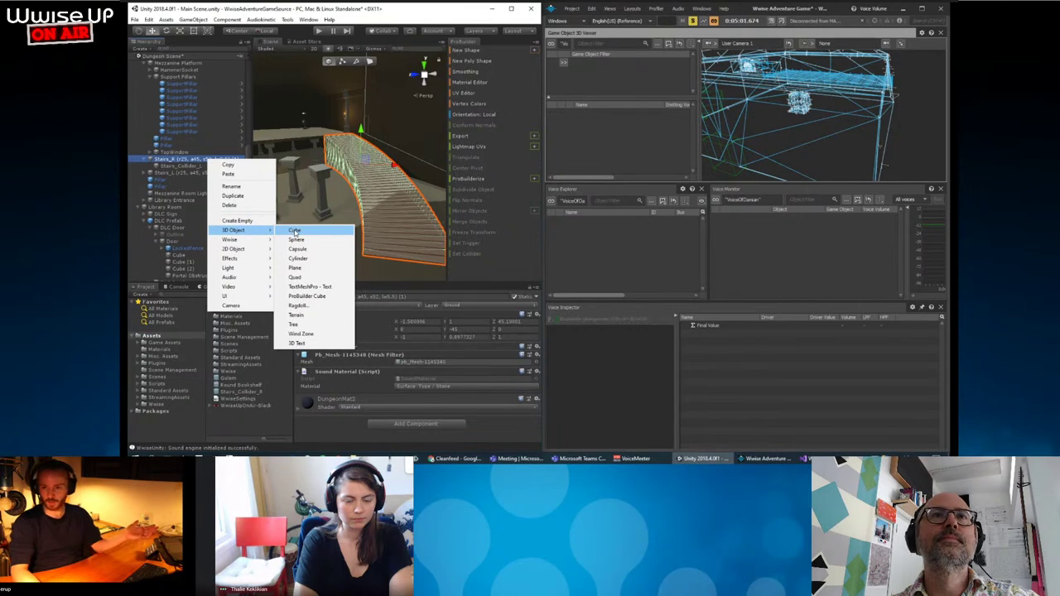
Create a Cube under Stairs_R and give it the Stairs_Collider_R mesh.
left_click(294, 231)
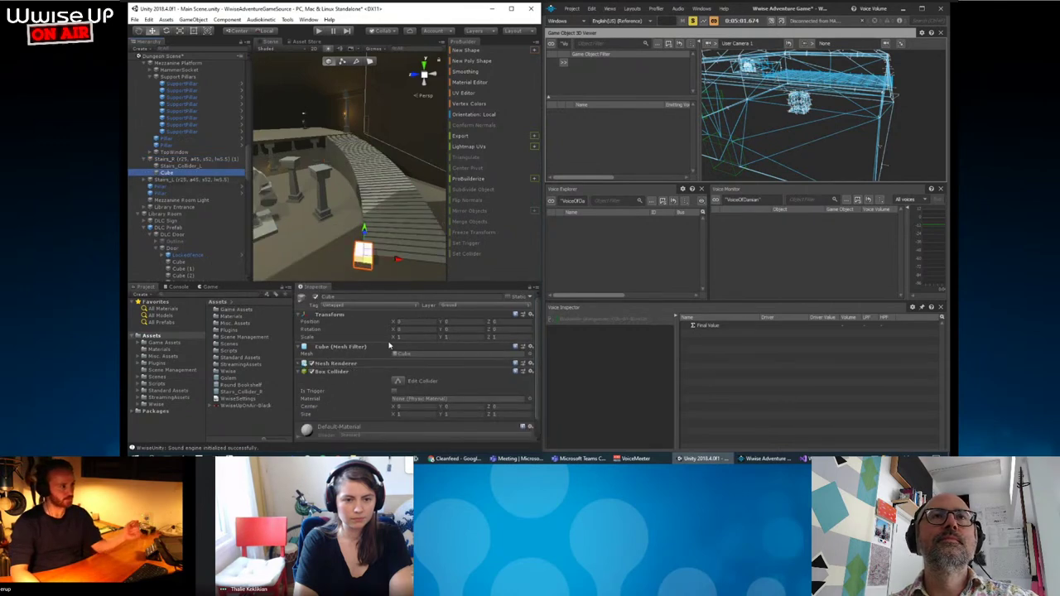
scroll(398, 244, "up", 2)
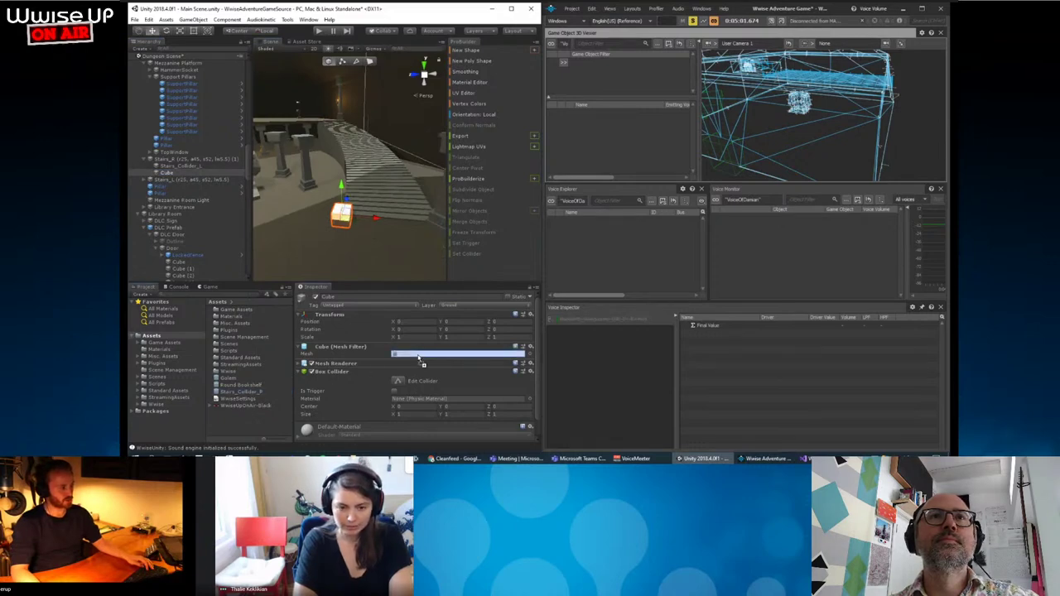
left_click_drag(337, 379, 419, 357)
Move the collider object up onto the stairs and switch off its Mesh Renderer.
left_click_drag(383, 216, 352, 188, "alt")
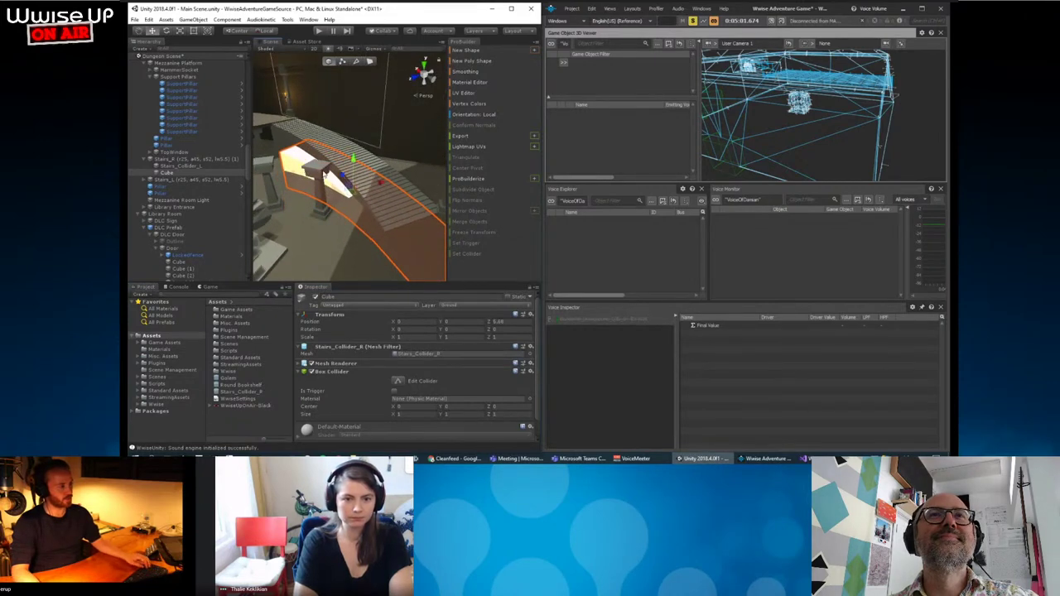
left_click_drag(391, 197, 271, 125)
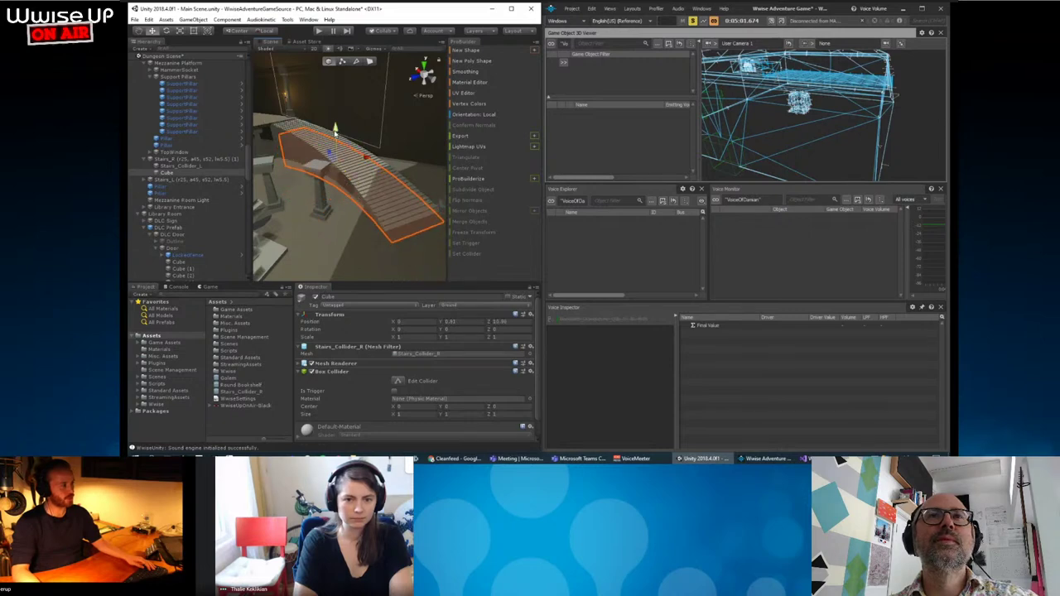
left_click_drag(335, 130, 338, 122)
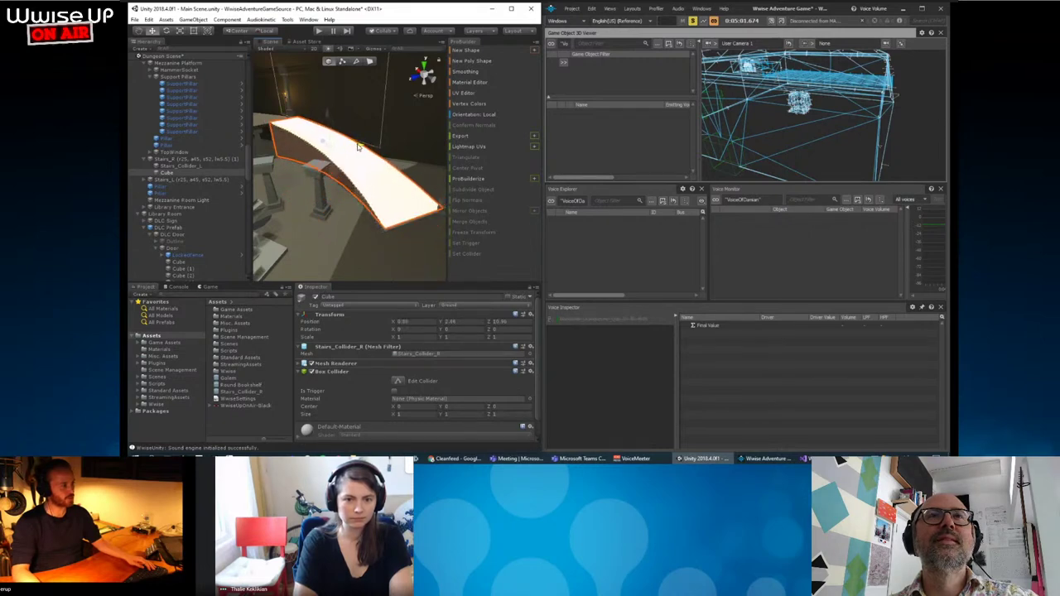
key("f")
left_click_drag(356, 214, 343, 233, "alt")
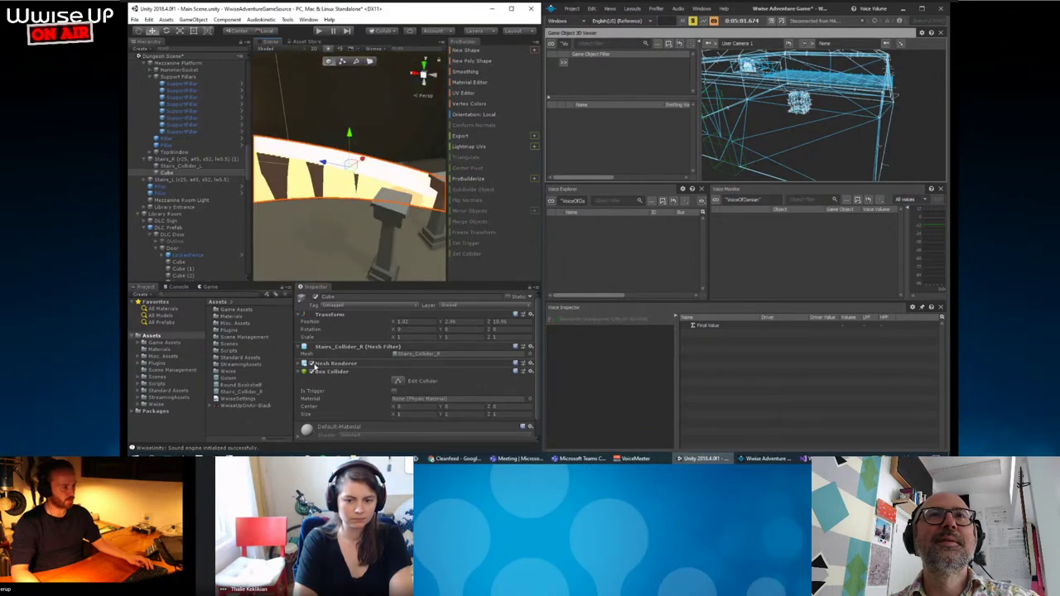
left_click(312, 364)
Remove the Box Collider and add a Mesh Collider component instead.
left_click(528, 373)
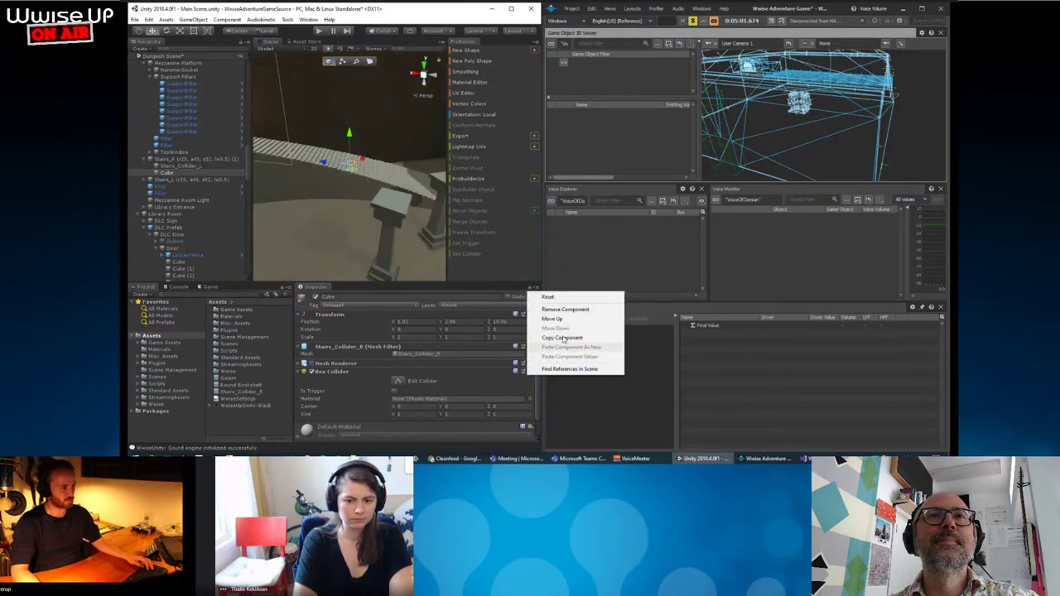
left_click(563, 318)
left_click(386, 400)
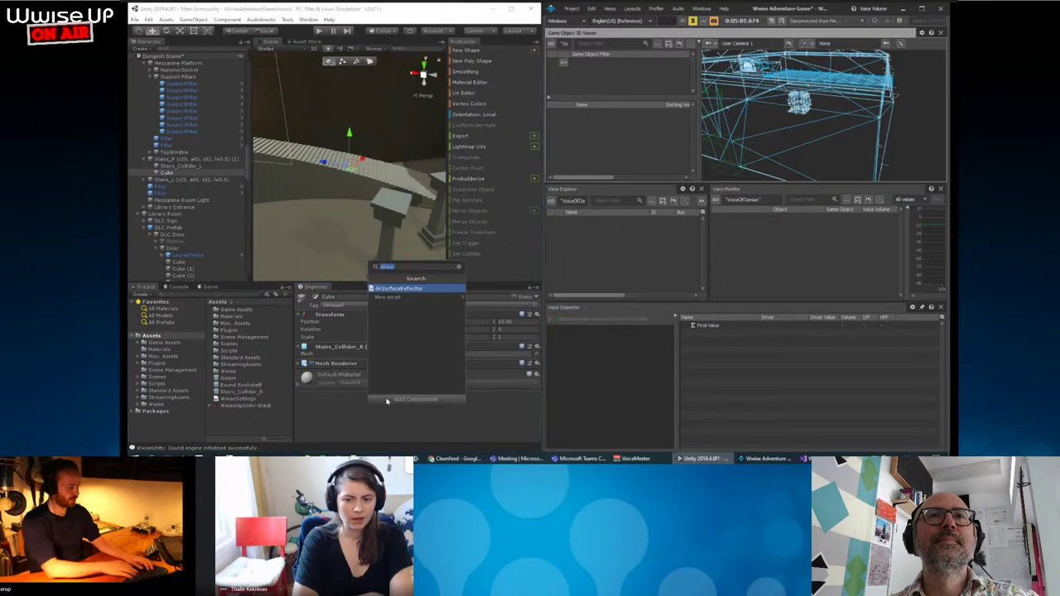
key("BackSpace")
key("Escape")
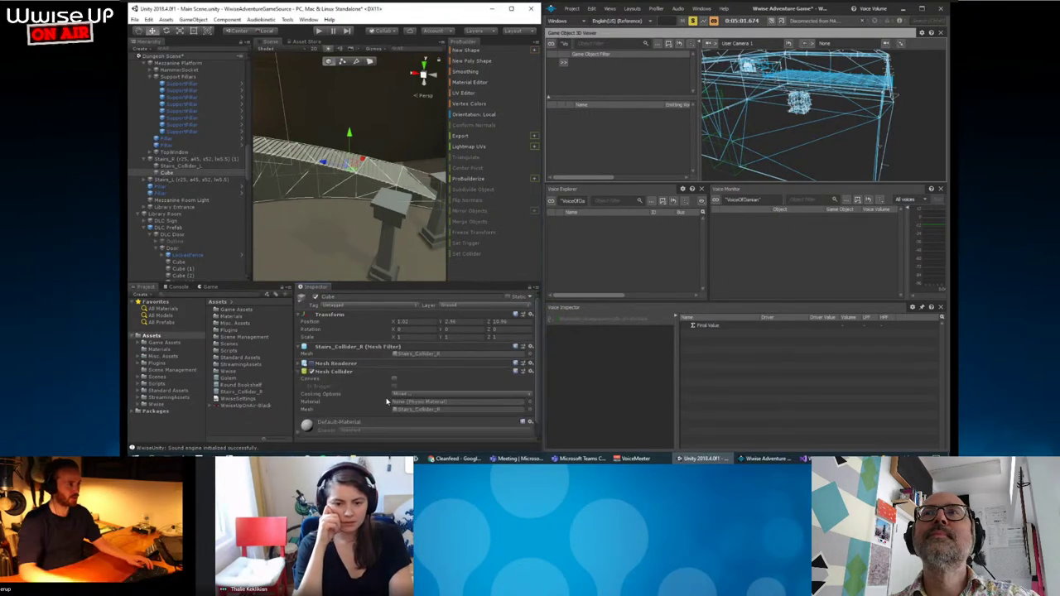
double_click(231, 169)
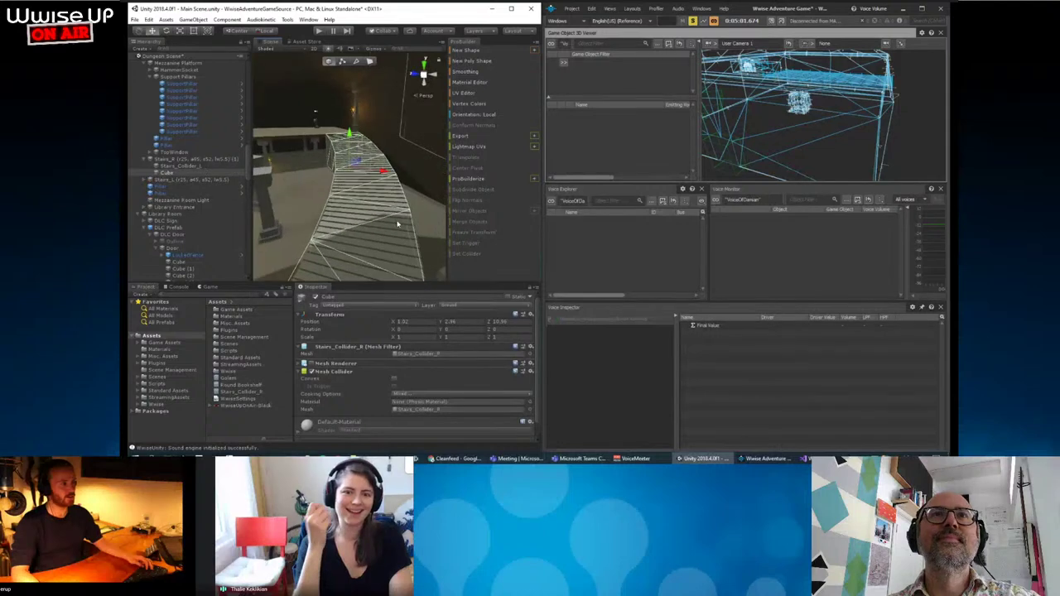
Confirm the new Mesh Collider uses the Stairs_Collider_R mesh.
mouse_move(356, 190)
left_mouse_down("alt")
mouse_move(611, 228)
mouse_move(348, 138)
left_mouse_up("alt")
left_click_drag(340, 201, 372, 207, "alt")
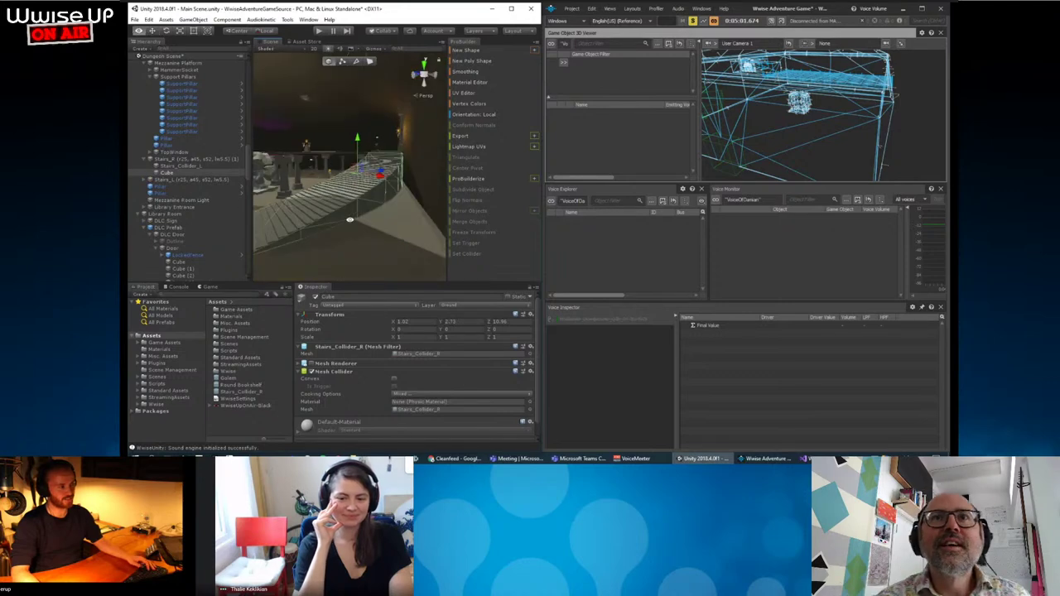
left_click(530, 353)
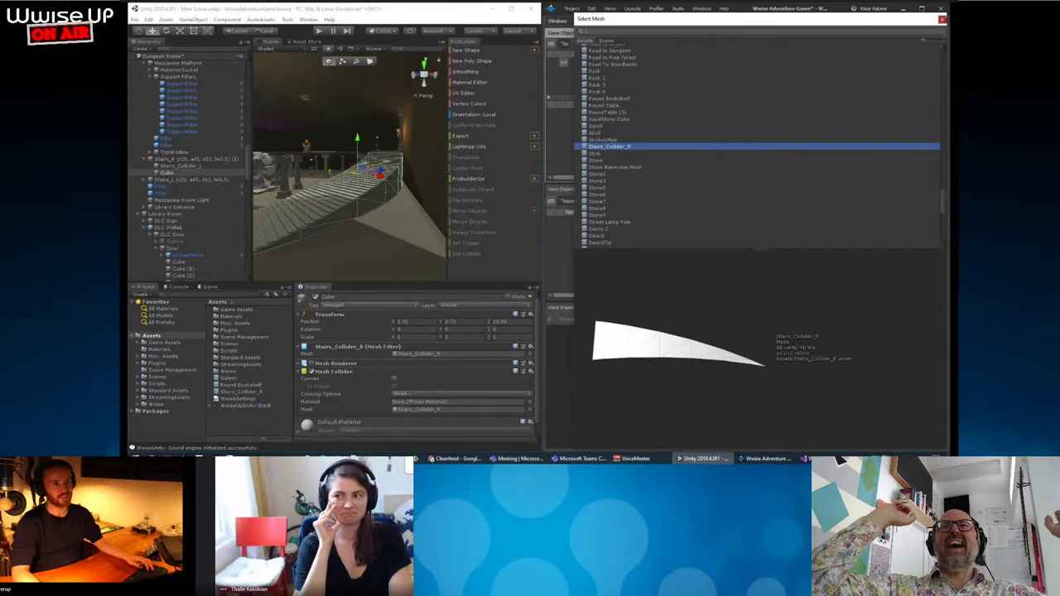
left_click(942, 18)
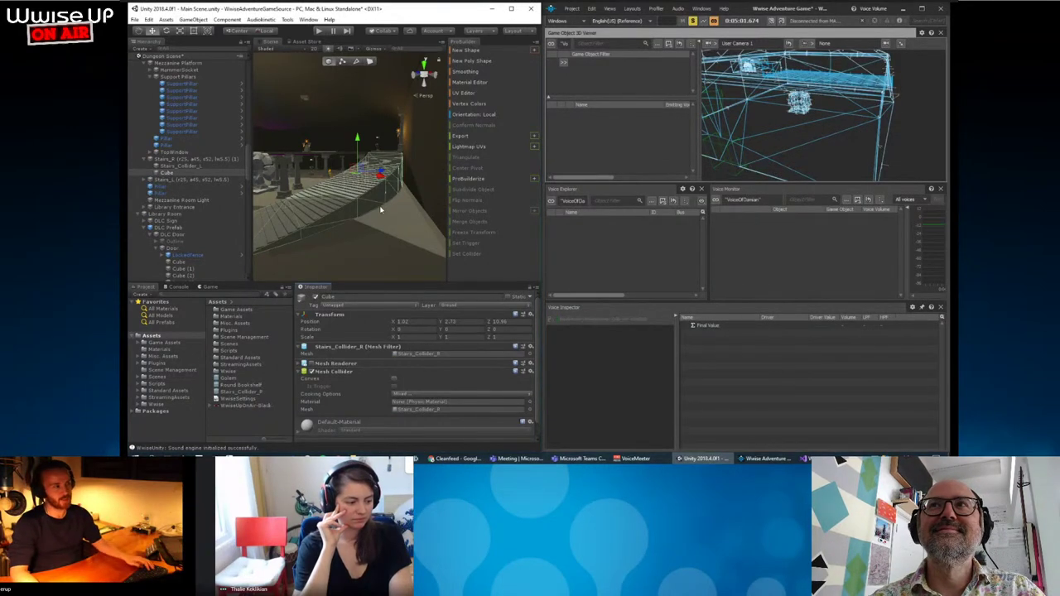
mouse_move(373, 204)
left_mouse_down("alt")
mouse_move(328, 216)
mouse_move(400, 220)
mouse_move(382, 205)
mouse_move(303, 224)
left_mouse_up("alt")
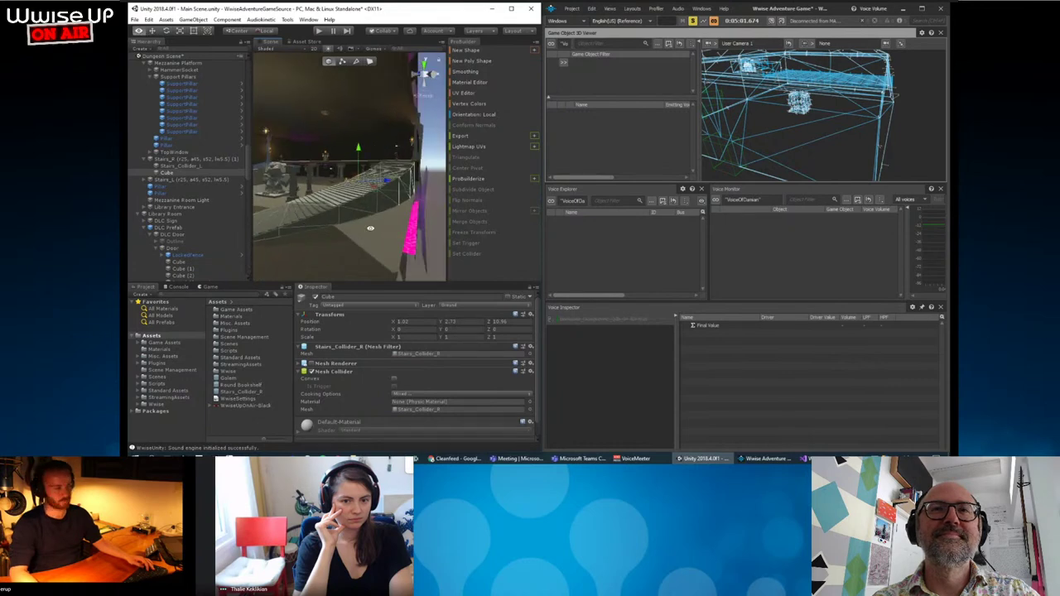
Rename the Cube child of Stairs_R to 'Spatial Audio'.
left_click_drag(370, 228, 396, 233, "alt")
left_click(397, 233)
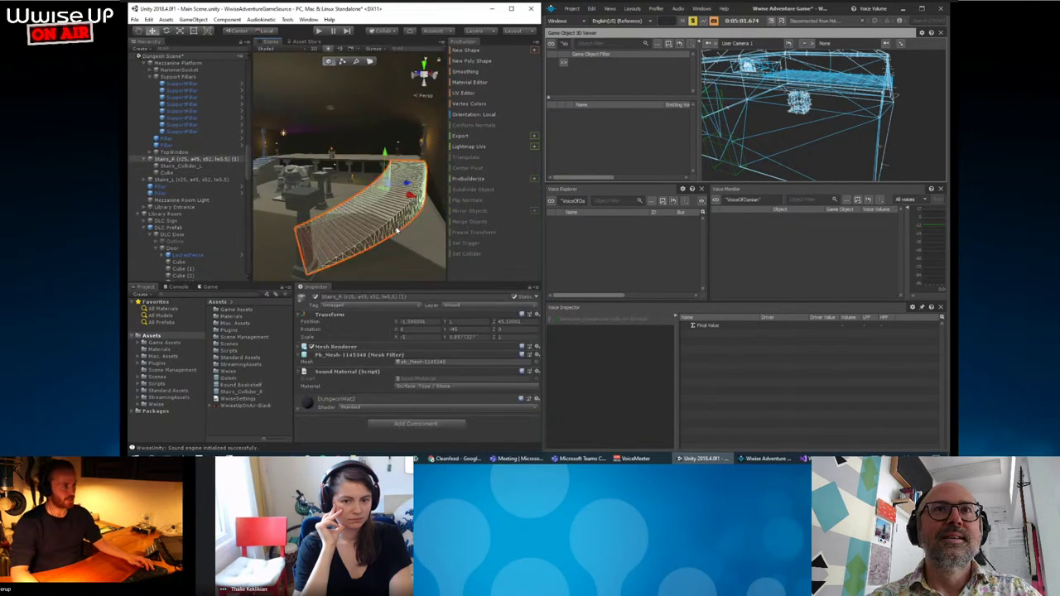
left_click(185, 172)
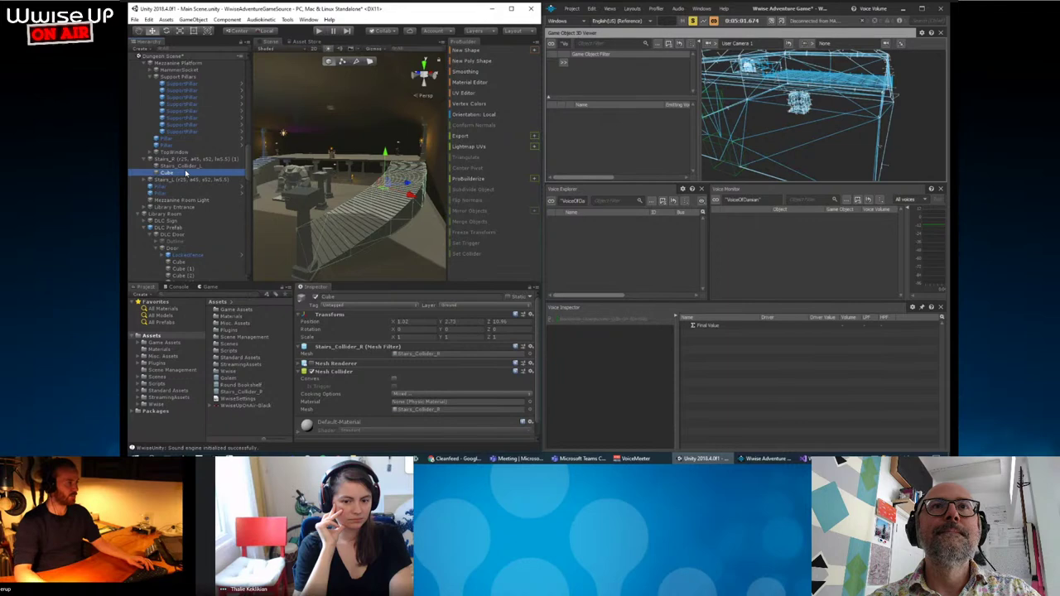
key("F2")
type("Spatial Aud")
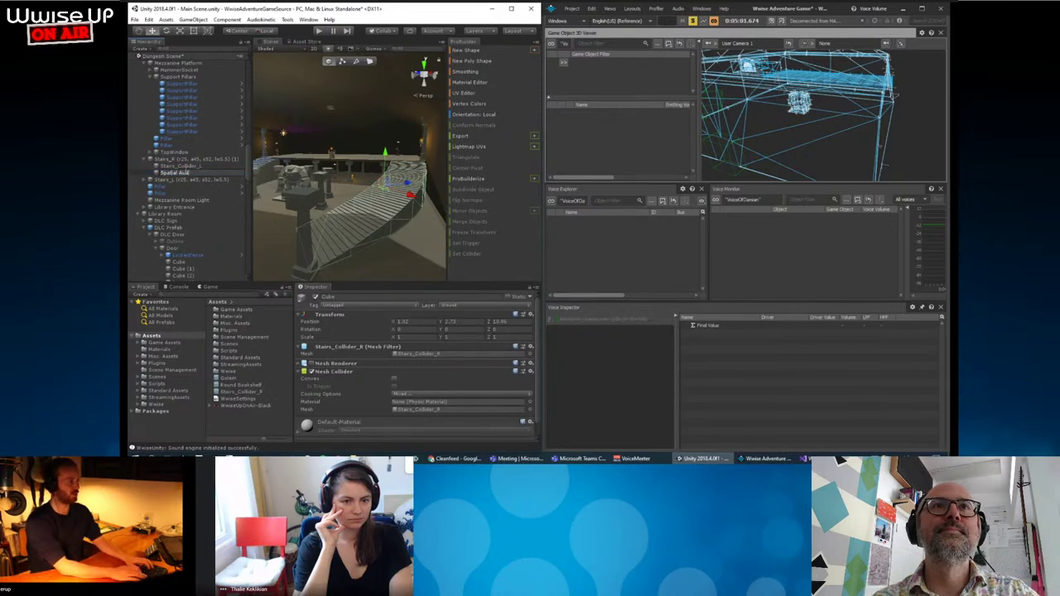
key("Return")
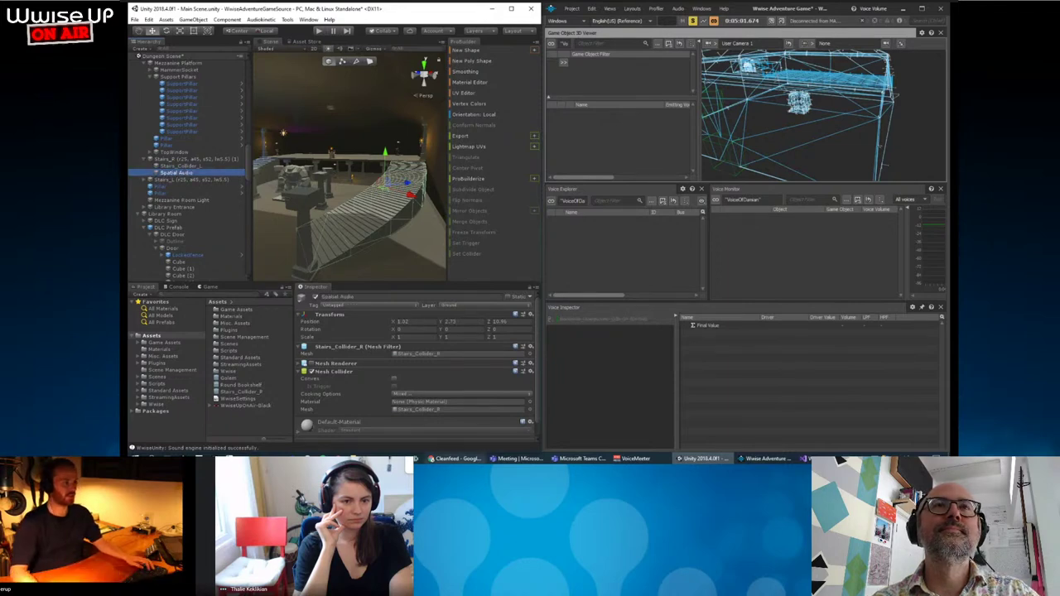
Add an Ak Surface Reflector with diffraction enabled, then bring up Wwise's Remote Connections.
scroll(413, 394, "down", 1)
left_click(382, 430)
type("surface")
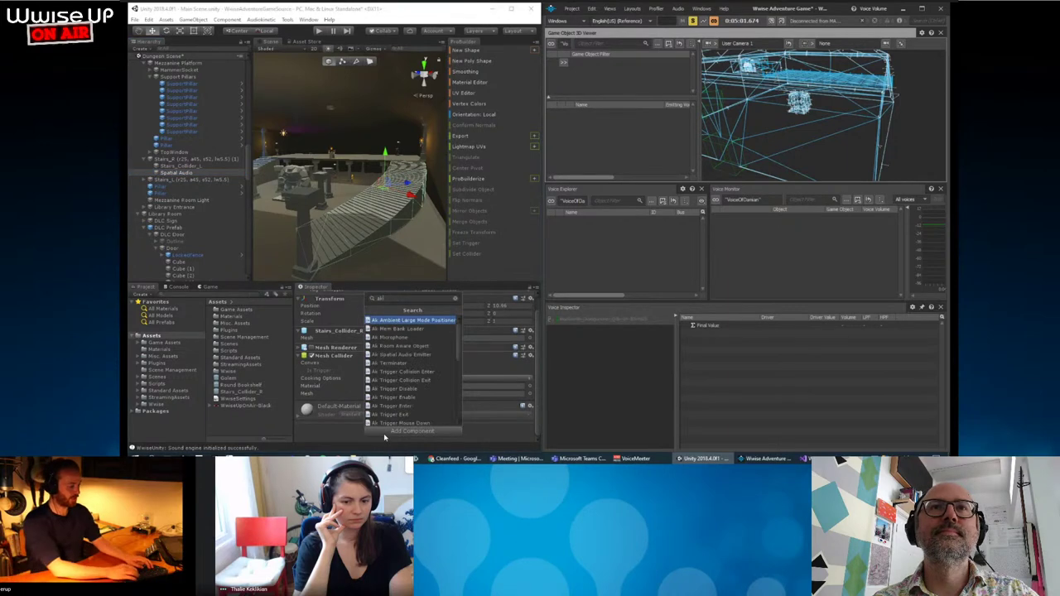
key("Return")
scroll(383, 433, "down", 2)
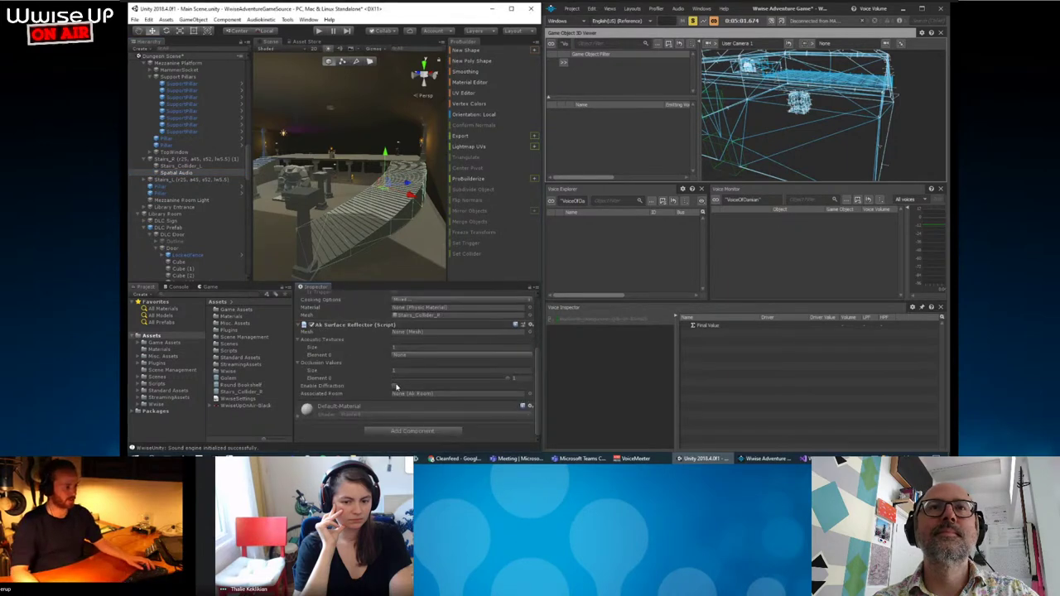
left_click(393, 387)
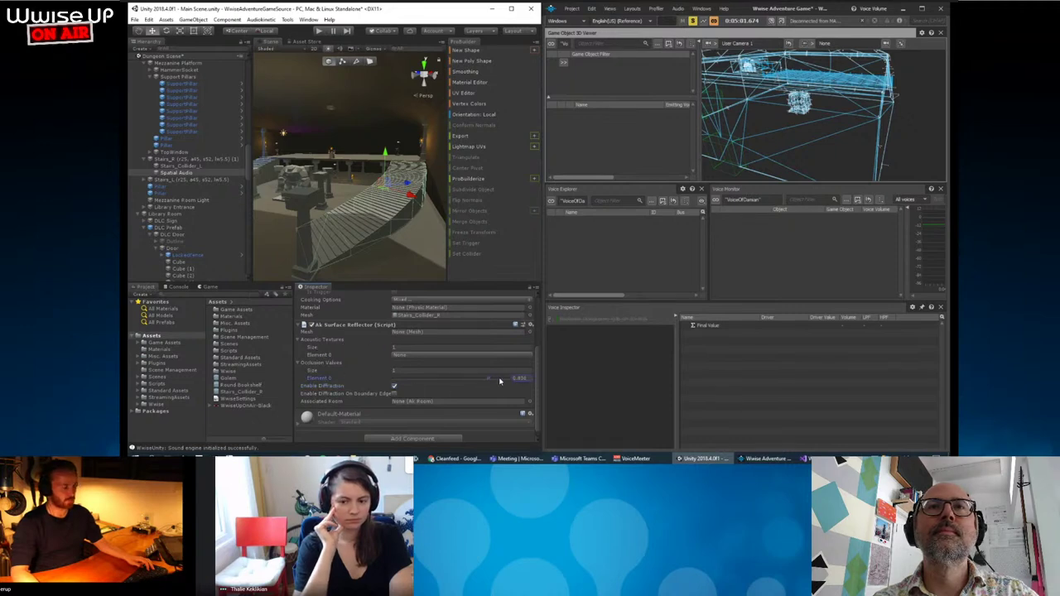
left_click(776, 22)
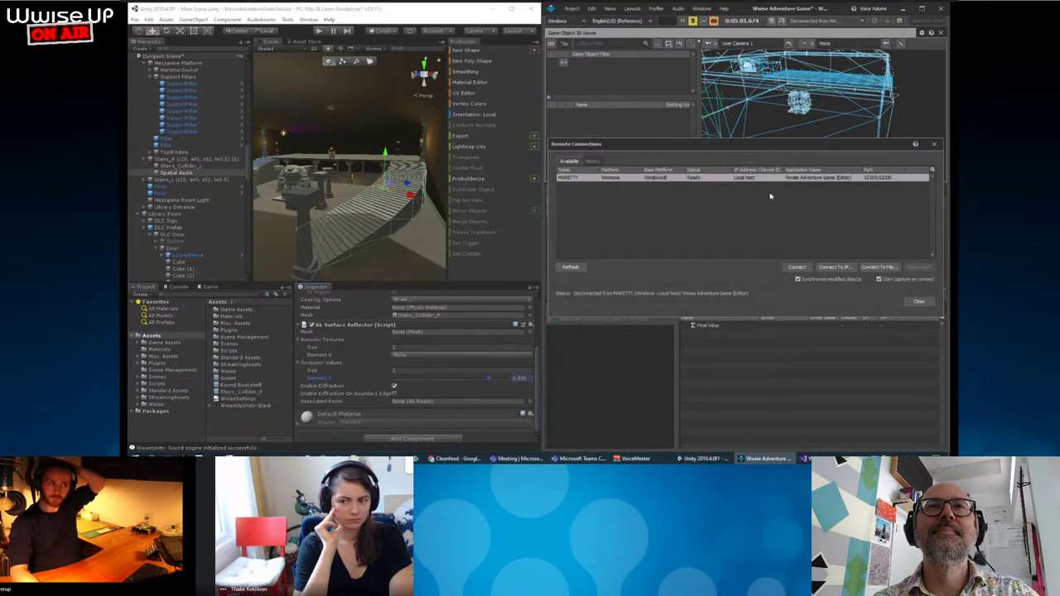
Connect Wwise to the local game, start play mode in Unity, and begin playing from the title menu.
left_click(801, 269)
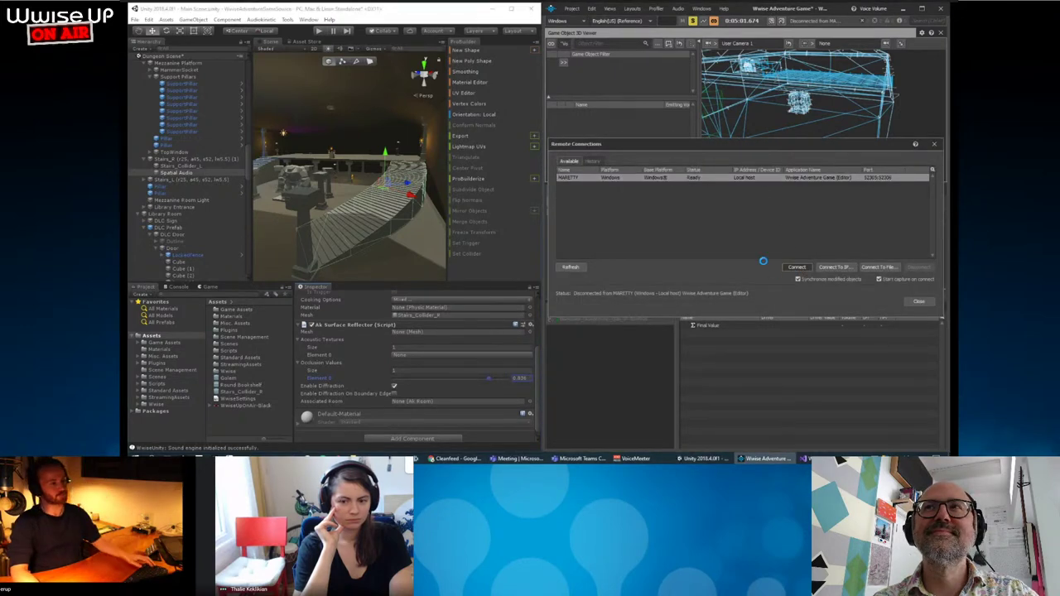
left_click(306, 31)
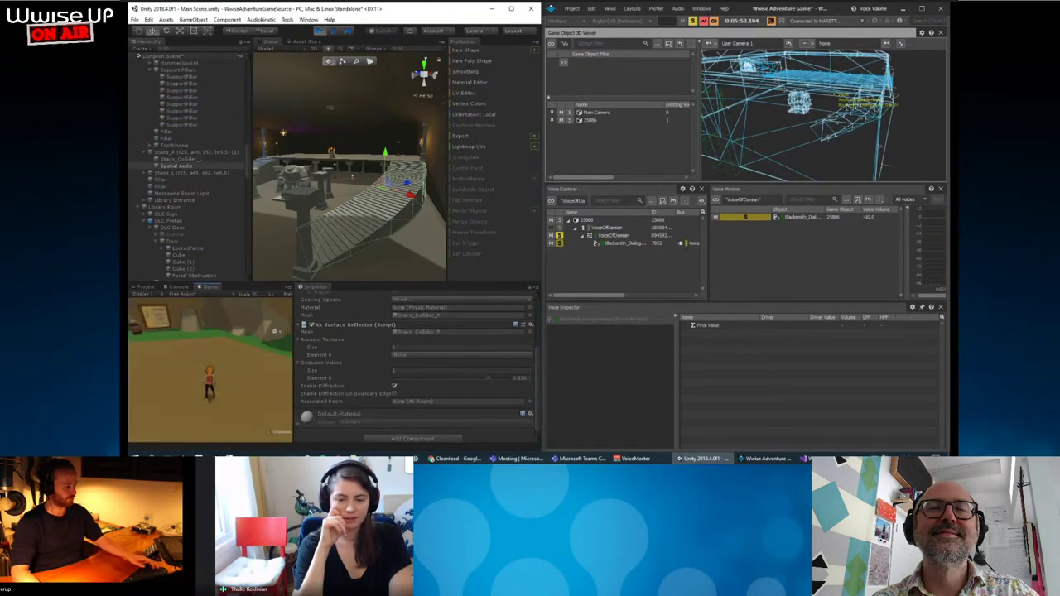
left_click(229, 332)
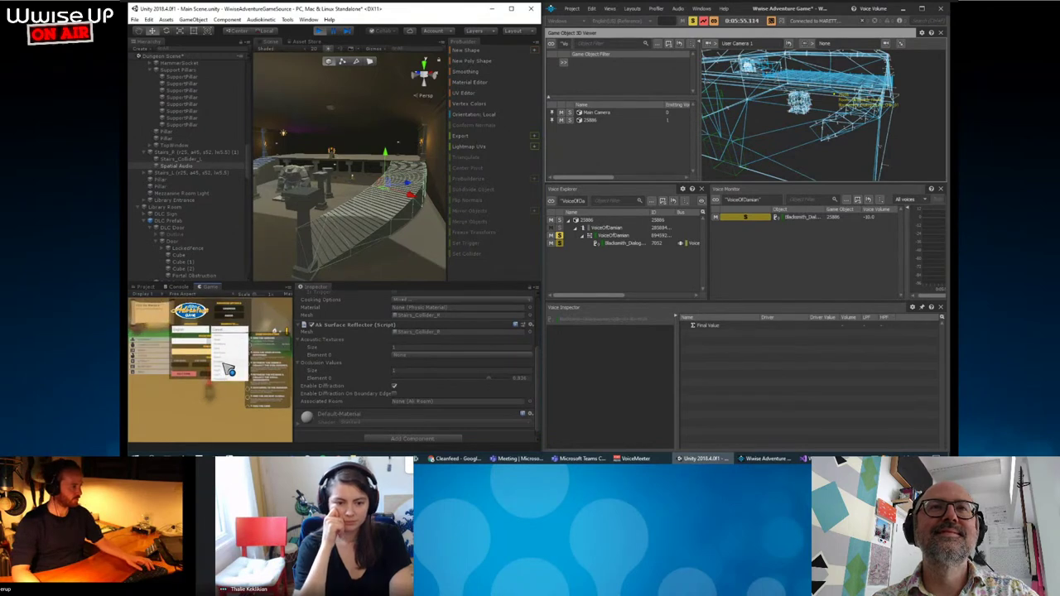
left_click(231, 371)
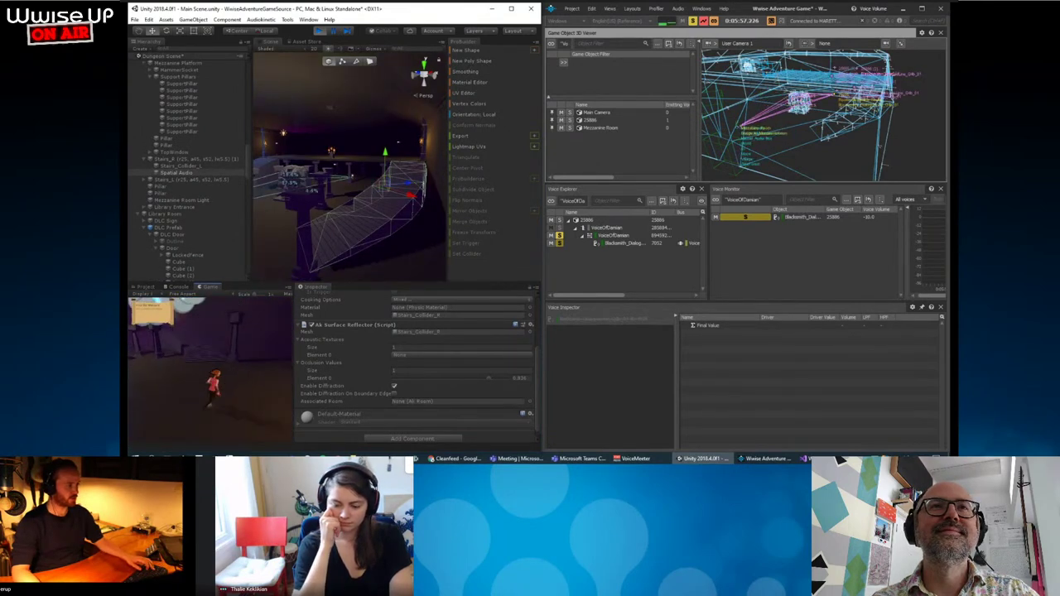
mouse_move(807, 116)
left_mouse_down()
mouse_move(841, 146)
mouse_move(821, 134)
mouse_move(833, 125)
left_mouse_up()
Walk the character through the level and orbit the scene view around the stairs collider.
left_click(267, 429)
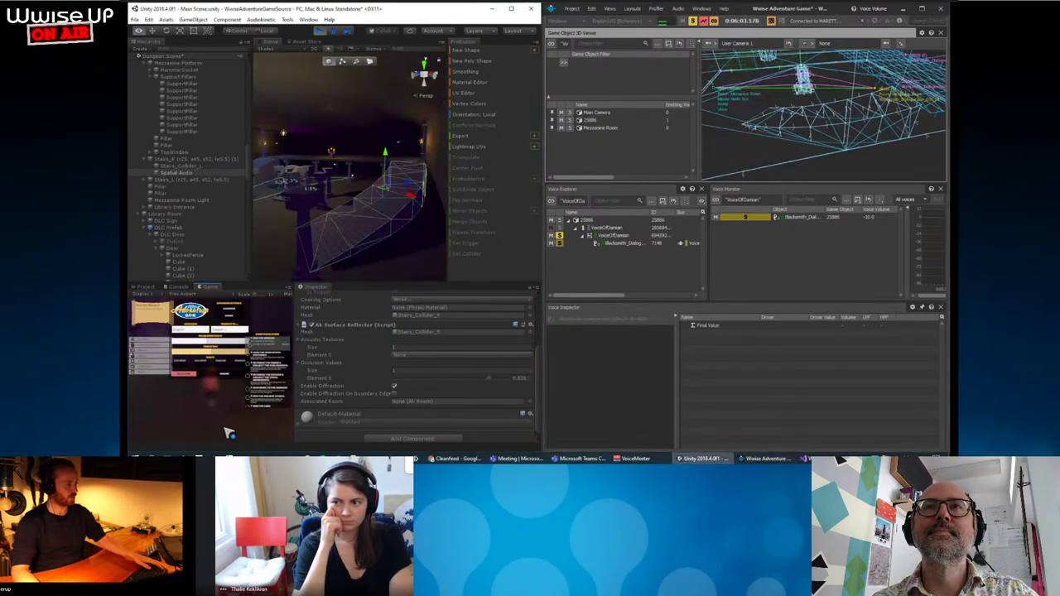
key("w")
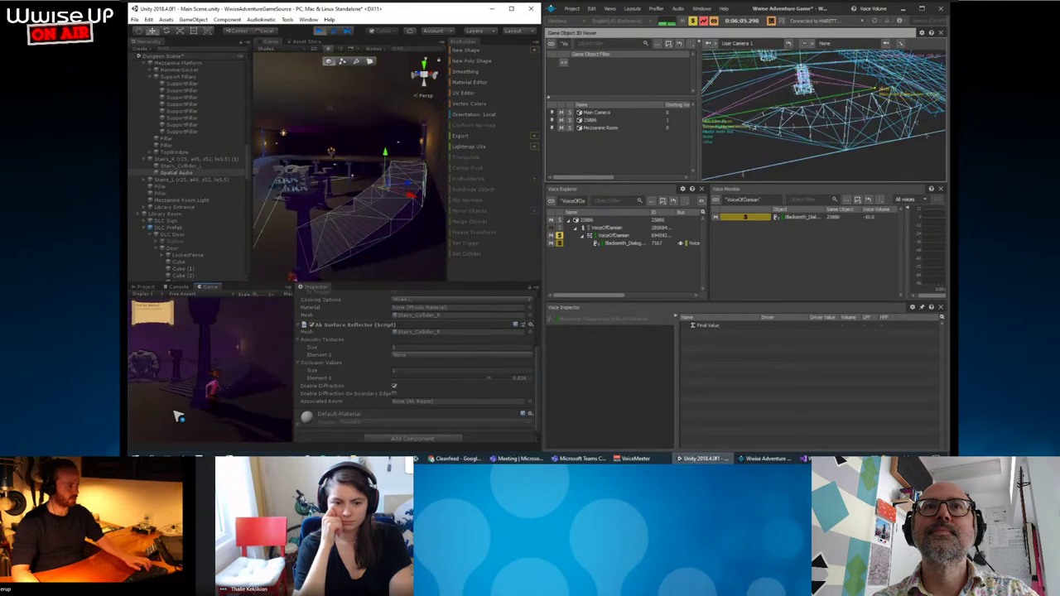
key("w")
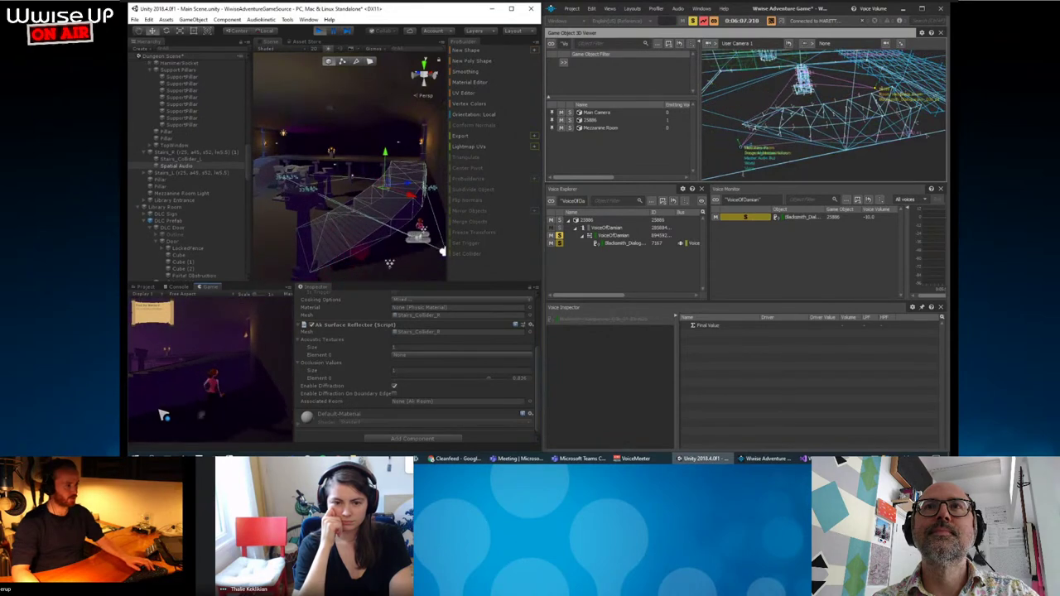
key("Escape")
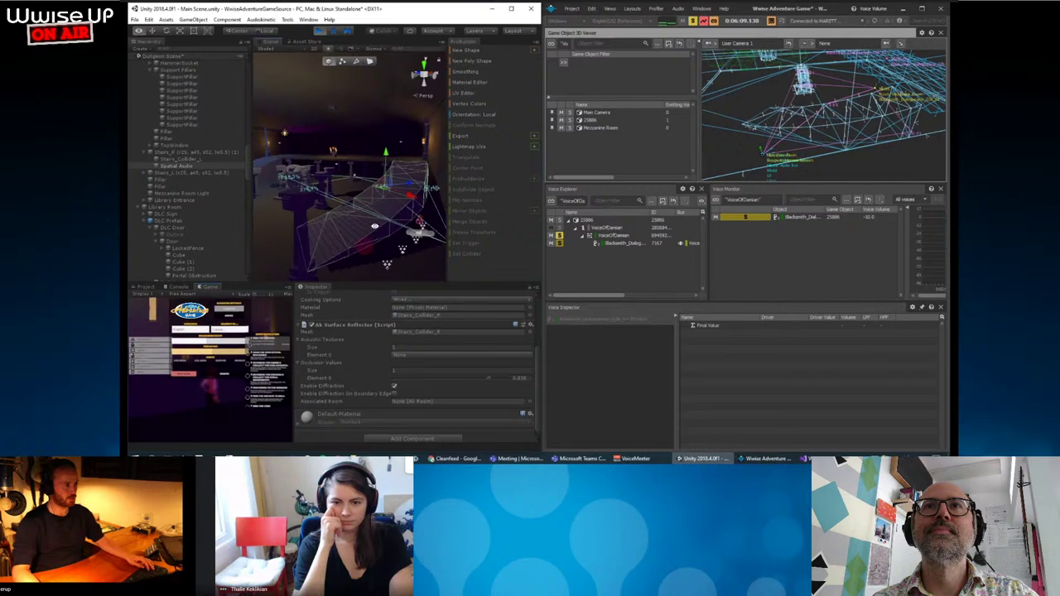
mouse_move(357, 221)
right_mouse_down()
mouse_move(440, 257)
mouse_move(352, 229)
mouse_move(373, 217)
mouse_move(404, 239)
mouse_move(385, 212)
right_mouse_up()
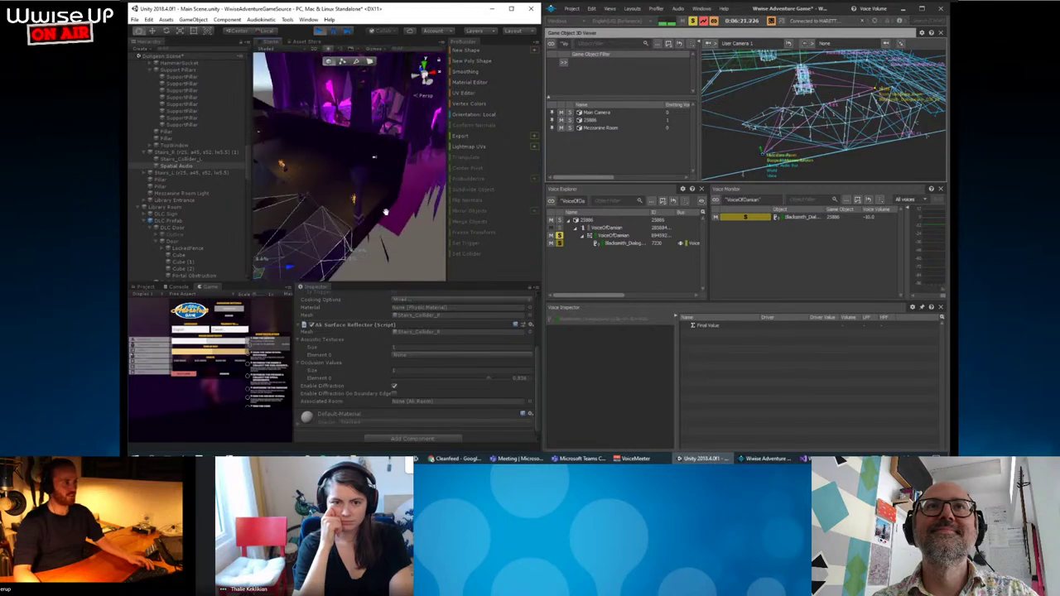
middle_click_drag(385, 212, 383, 210)
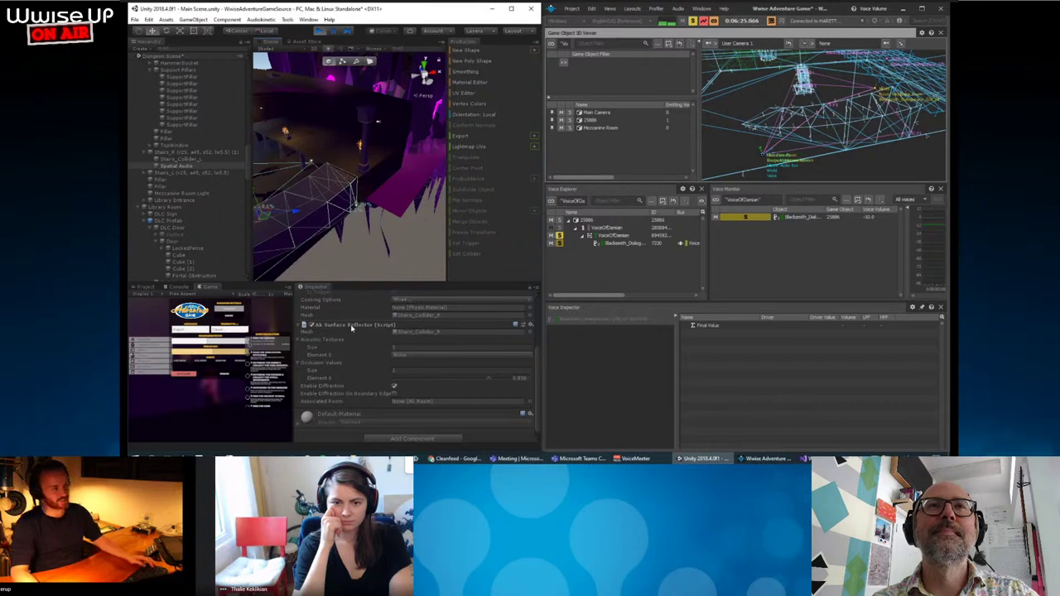
key("Escape")
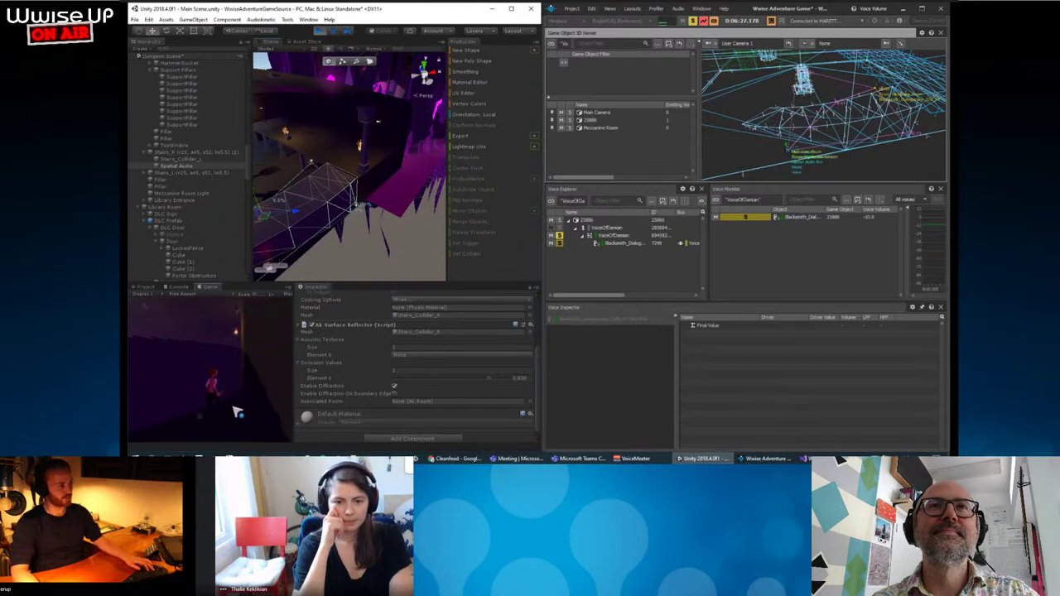
key("w")
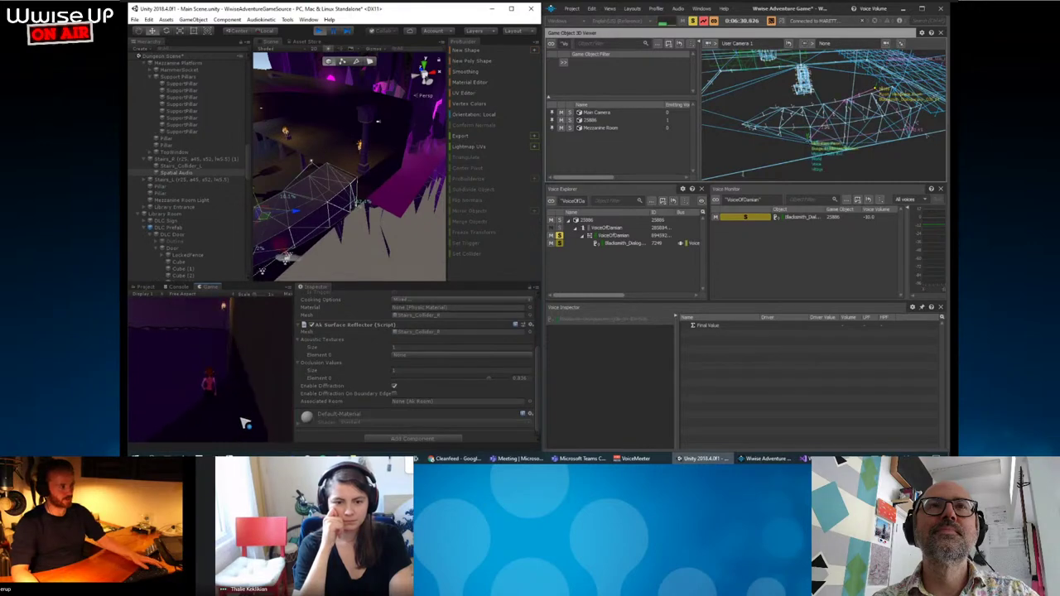
key("Escape")
mouse_move(261, 270)
left_mouse_down("alt")
mouse_move(363, 245)
mouse_move(373, 223)
mouse_move(362, 192)
left_mouse_up("alt")
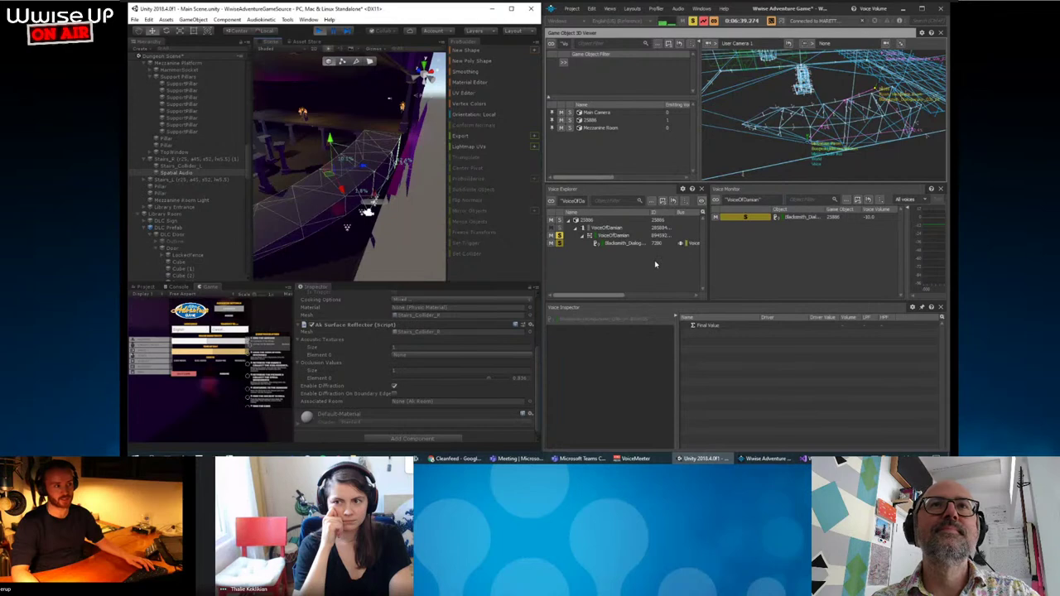
Inspect the Blacksmith_Dialog voice's Occlusion row in the Wwise Voice Inspector.
left_click(630, 243)
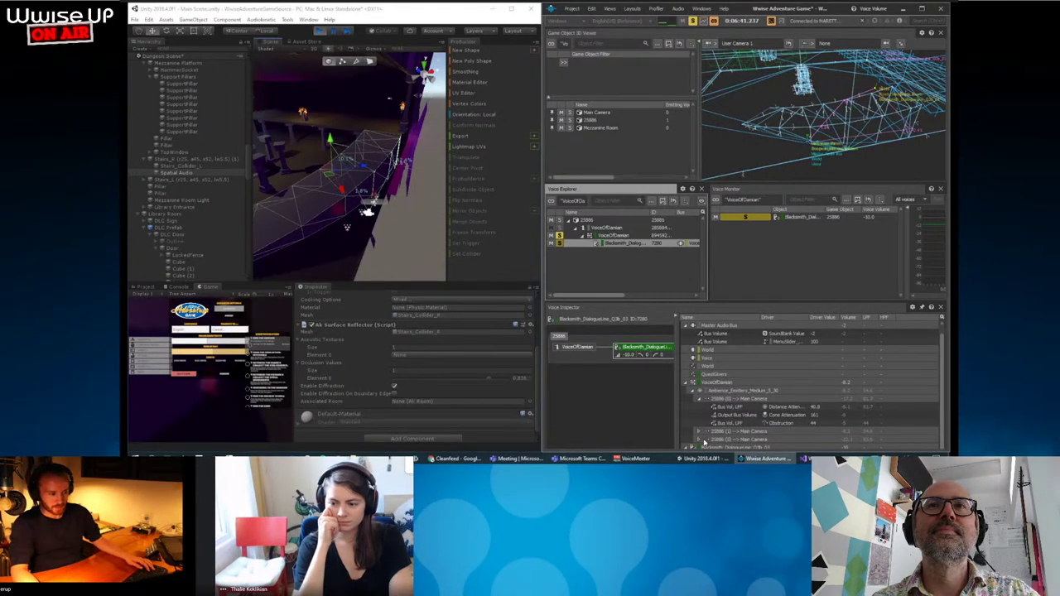
scroll(758, 398, "down", 3)
left_click(807, 440)
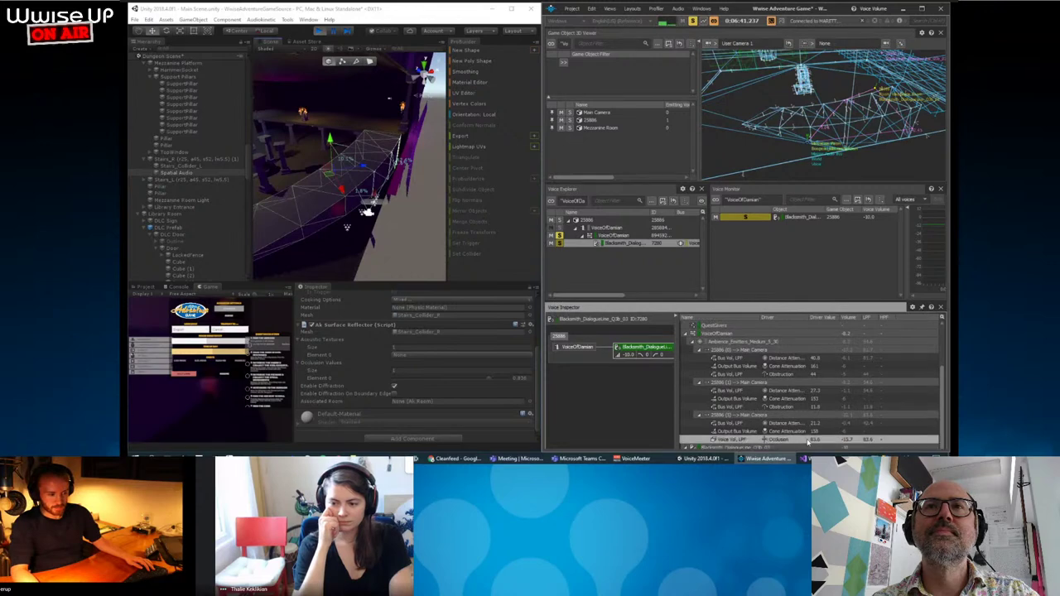
key("alt+Tab")
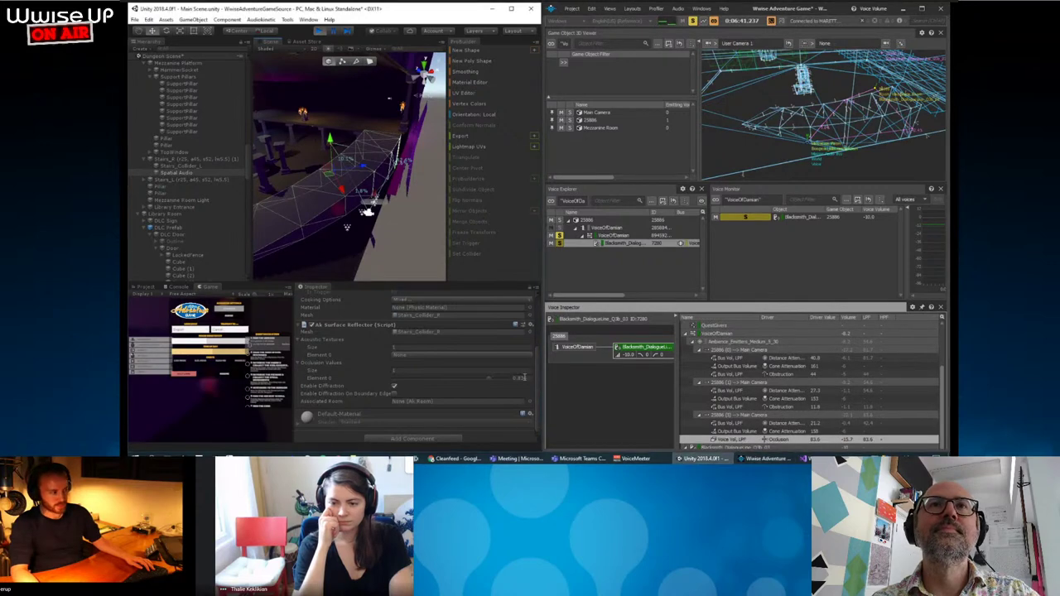
key("alt+Tab")
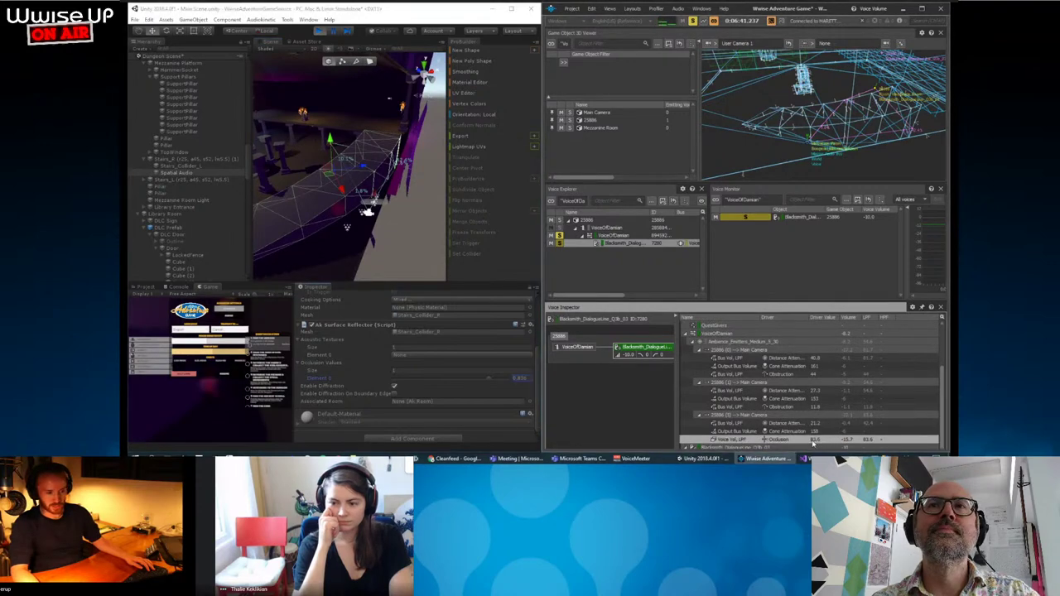
key("alt+Tab")
key("alt+Tab")
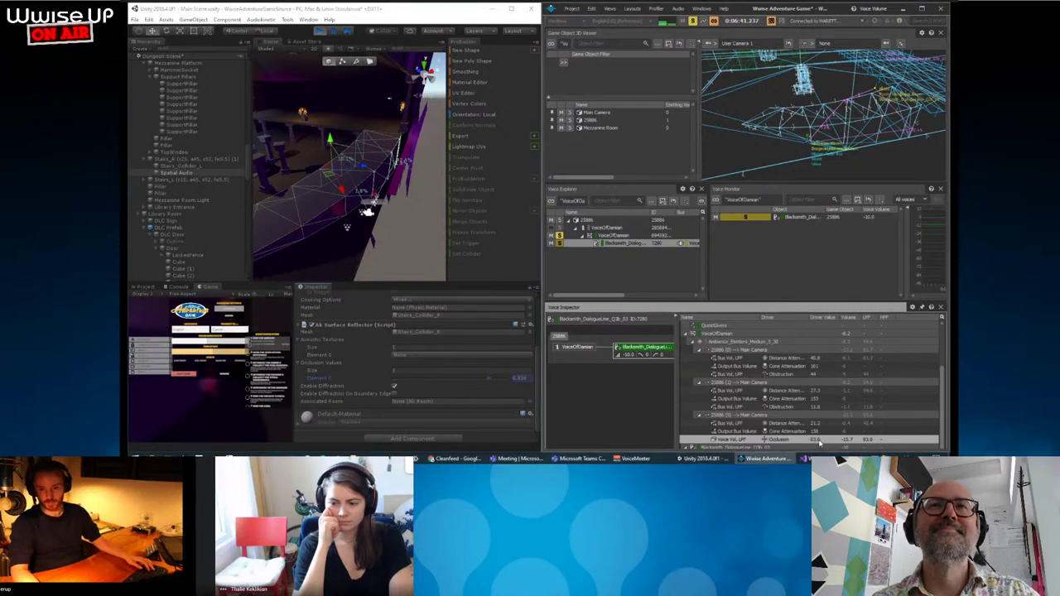
mouse_move(828, 135)
left_mouse_down()
mouse_move(848, 143)
mouse_move(825, 141)
mouse_move(837, 162)
left_mouse_up()
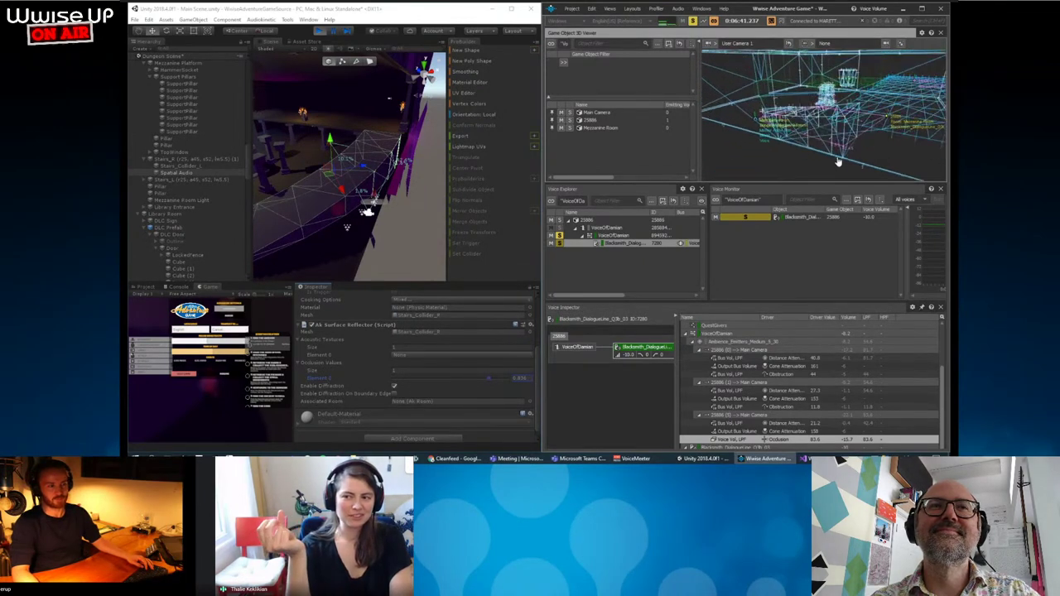
Resume the game, walk through the corridor, and stop play mode with Ctrl+P.
left_click(228, 418)
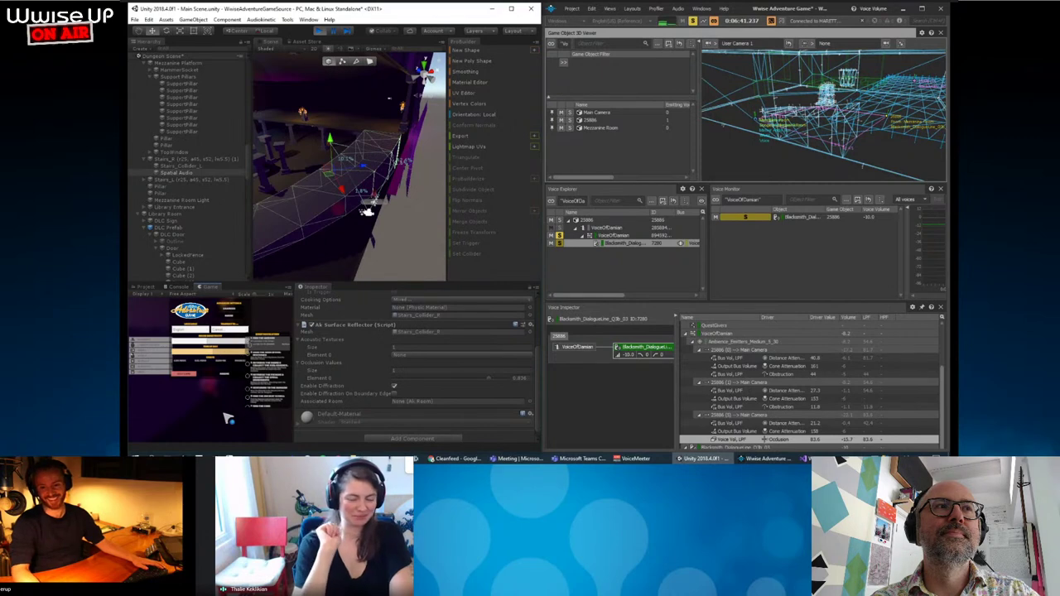
key("Escape")
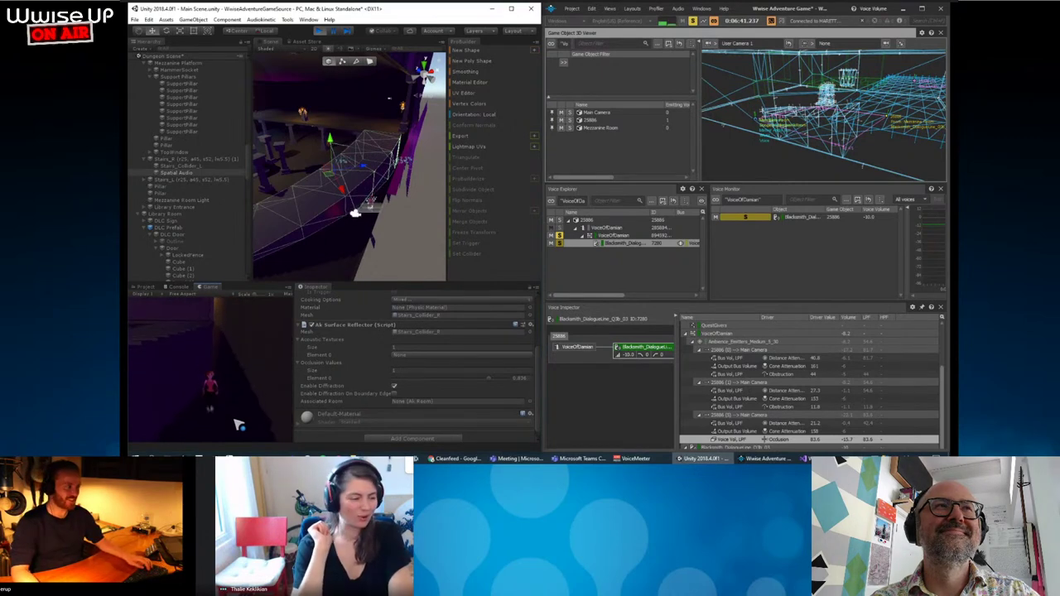
key("w")
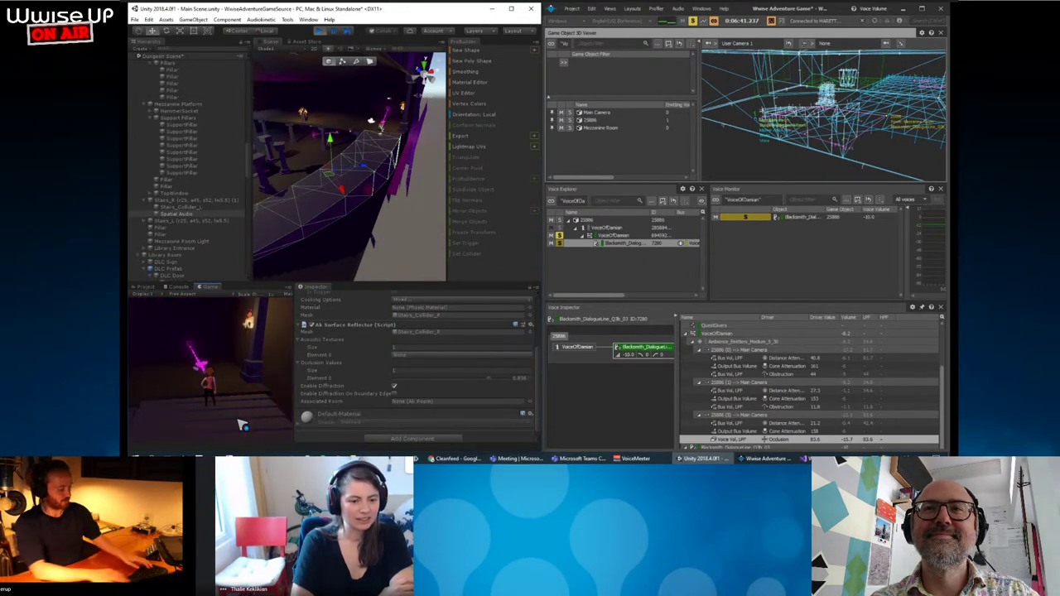
key("ctrl+p")
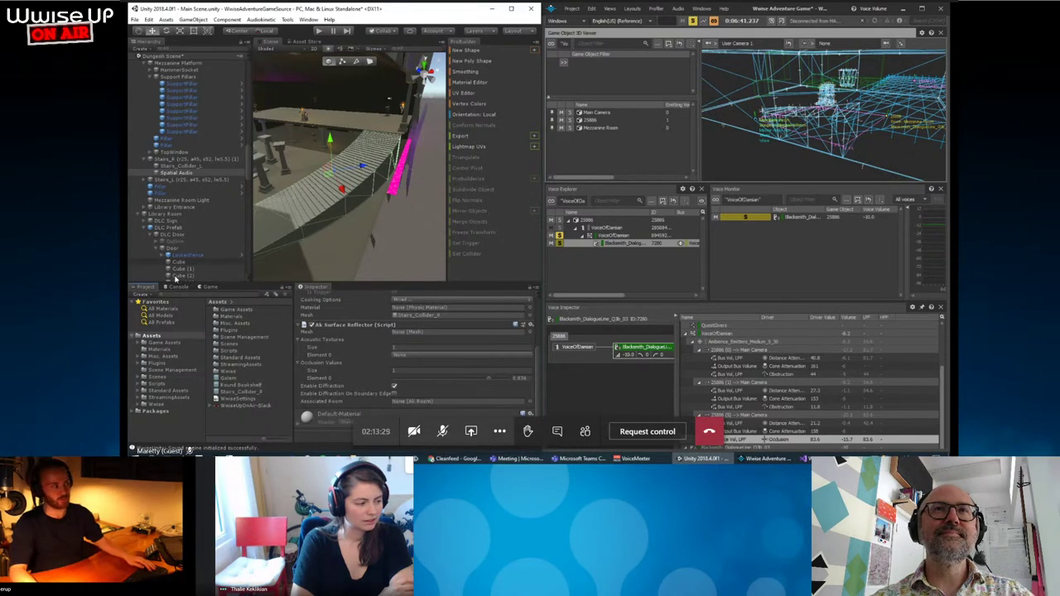
right_click_drag(424, 146, 329, 264)
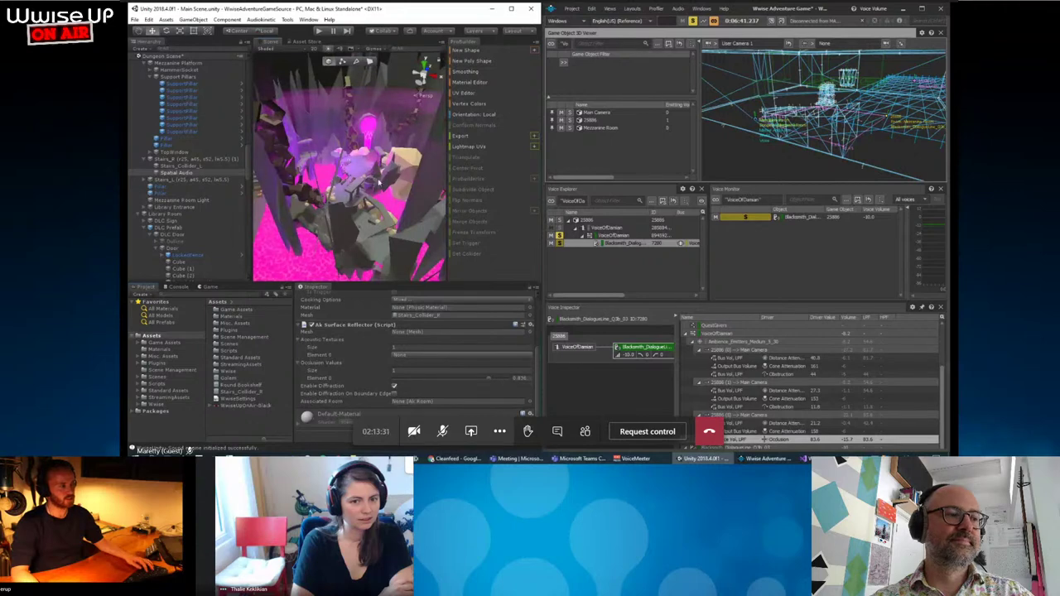
left_click(379, 179)
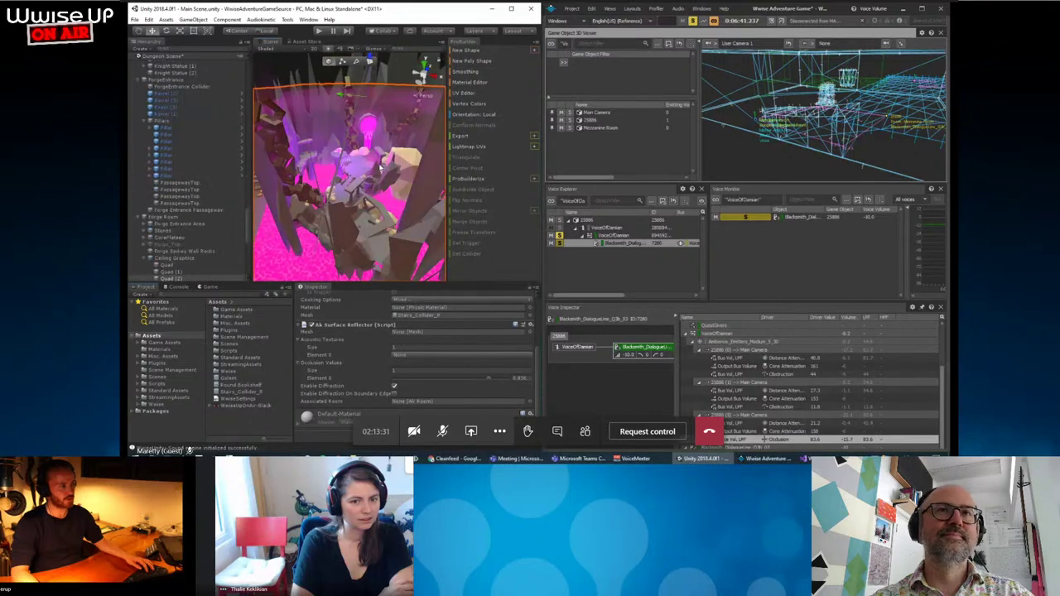
left_click(368, 162)
mouse_move(369, 162)
right_mouse_down()
mouse_move(367, 224)
mouse_move(400, 216)
mouse_move(378, 190)
mouse_move(327, 167)
right_mouse_up()
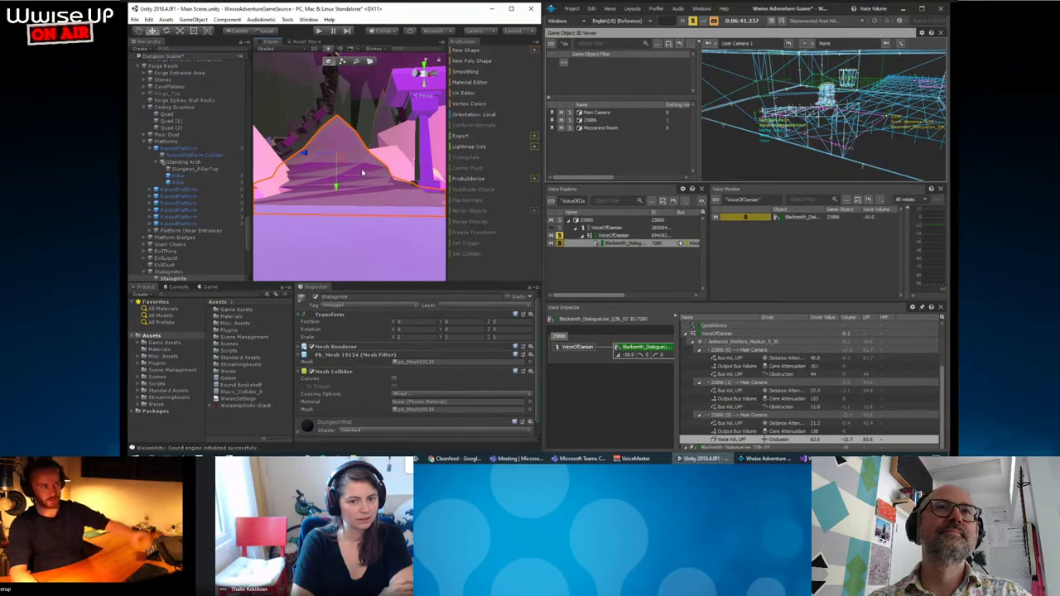
mouse_move(367, 176)
left_mouse_down("alt")
mouse_move(382, 214)
mouse_move(336, 237)
left_mouse_up("alt")
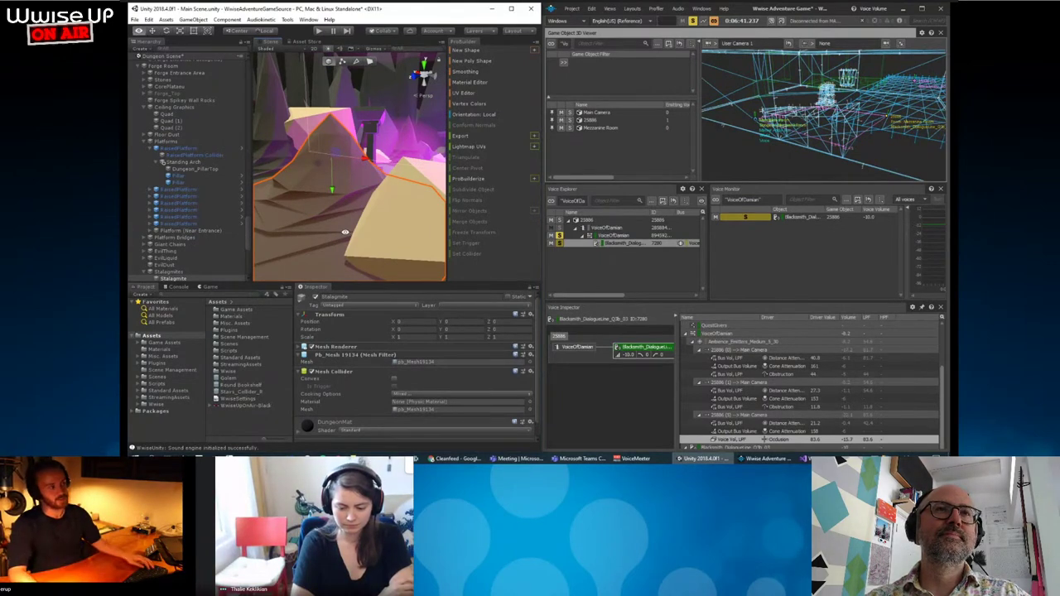
mouse_move(335, 236)
left_mouse_down("alt")
mouse_move(353, 255)
mouse_move(325, 253)
left_mouse_up("alt")
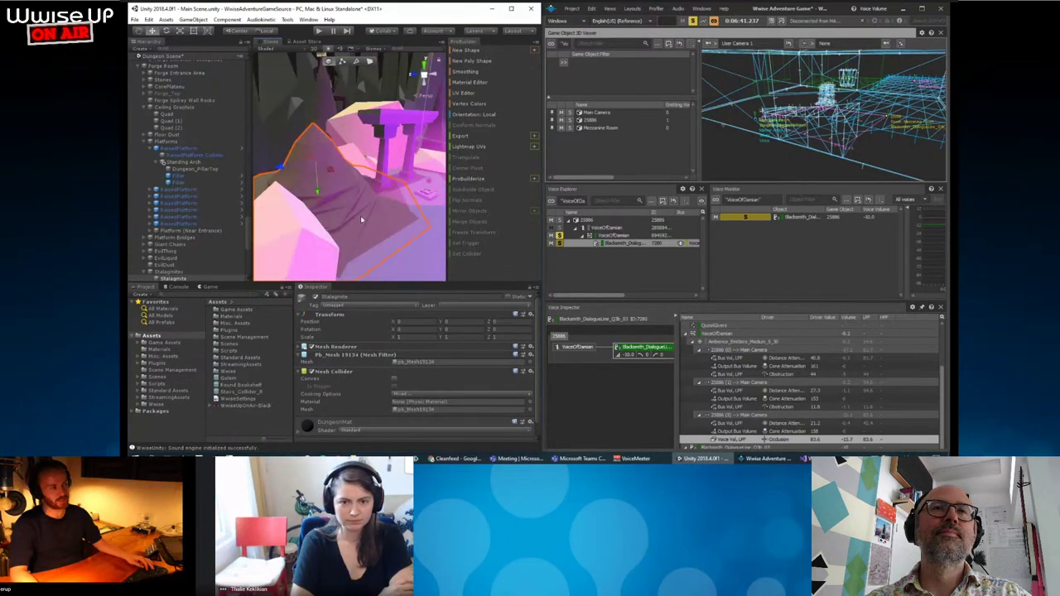
left_click_drag(317, 151, 290, 149, "alt")
scroll(190, 182, "down", 3)
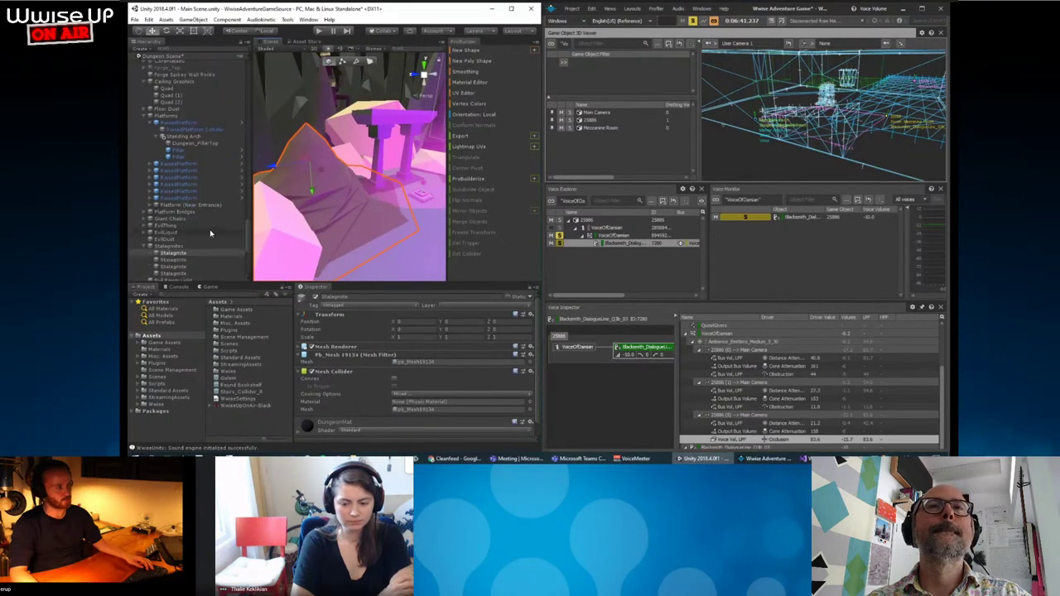
scroll(164, 182, "down", 3)
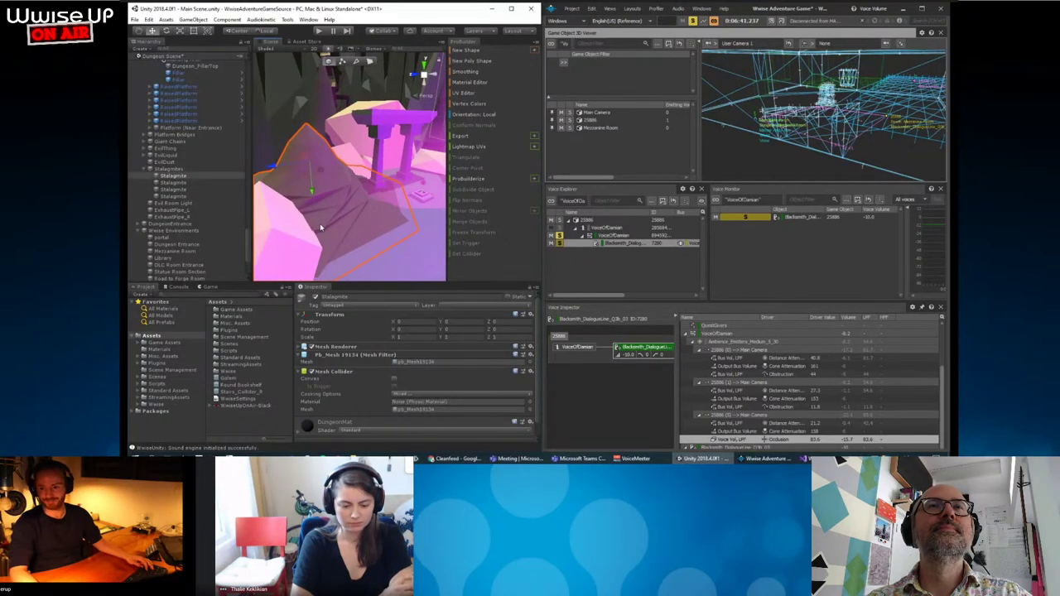
mouse_move(321, 227)
left_mouse_down("alt")
mouse_move(308, 229)
mouse_move(373, 225)
mouse_move(351, 194)
left_mouse_up("alt")
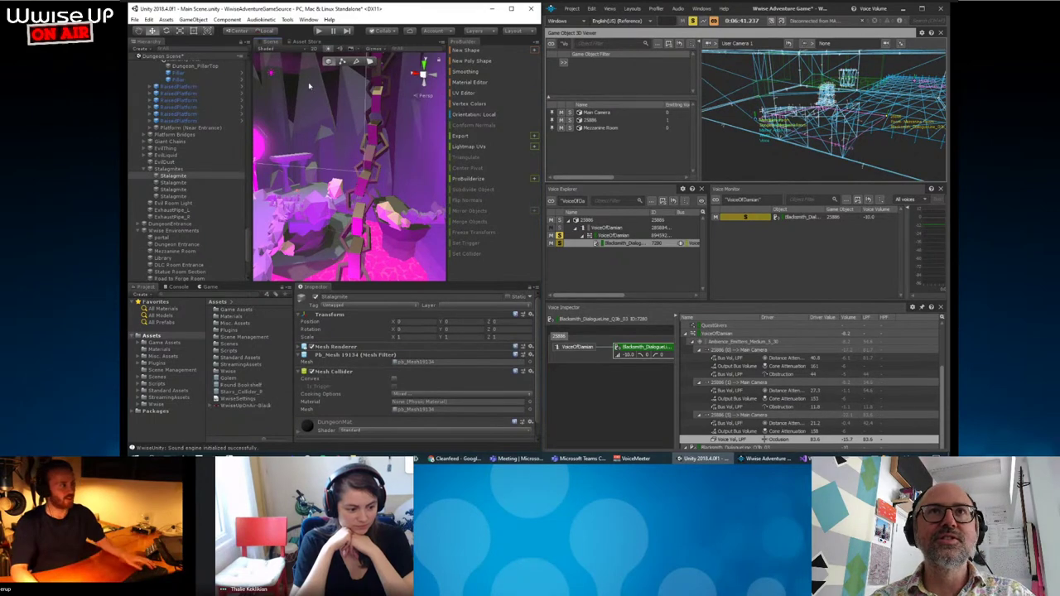
mouse_move(358, 188)
left_mouse_down("alt")
mouse_move(409, 200)
mouse_move(339, 225)
left_mouse_up("alt")
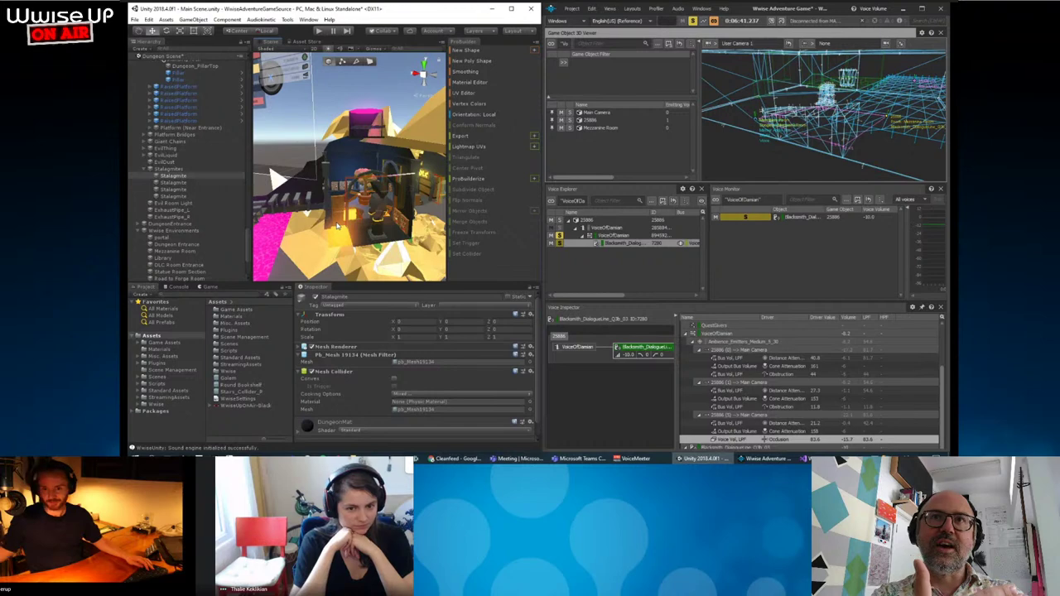
mouse_move(861, 127)
left_mouse_down()
mouse_move(783, 143)
mouse_move(850, 135)
mouse_move(832, 124)
left_mouse_up()
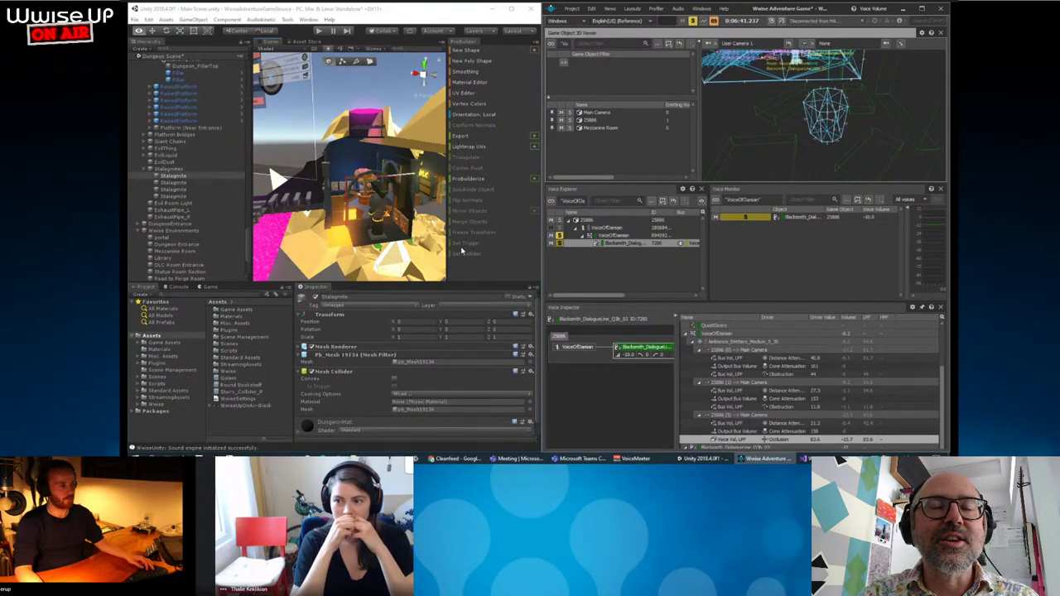
right_click_drag(431, 240, 348, 183)
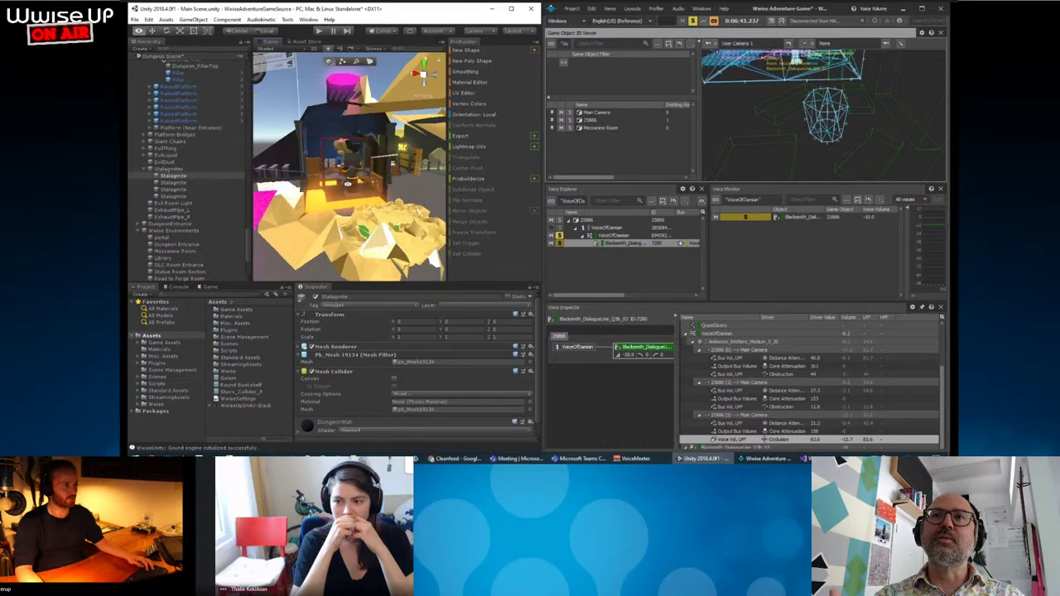
Frame the Round Bookshelf in the scene view and orbit to a lower angle.
left_click(348, 184)
key("f")
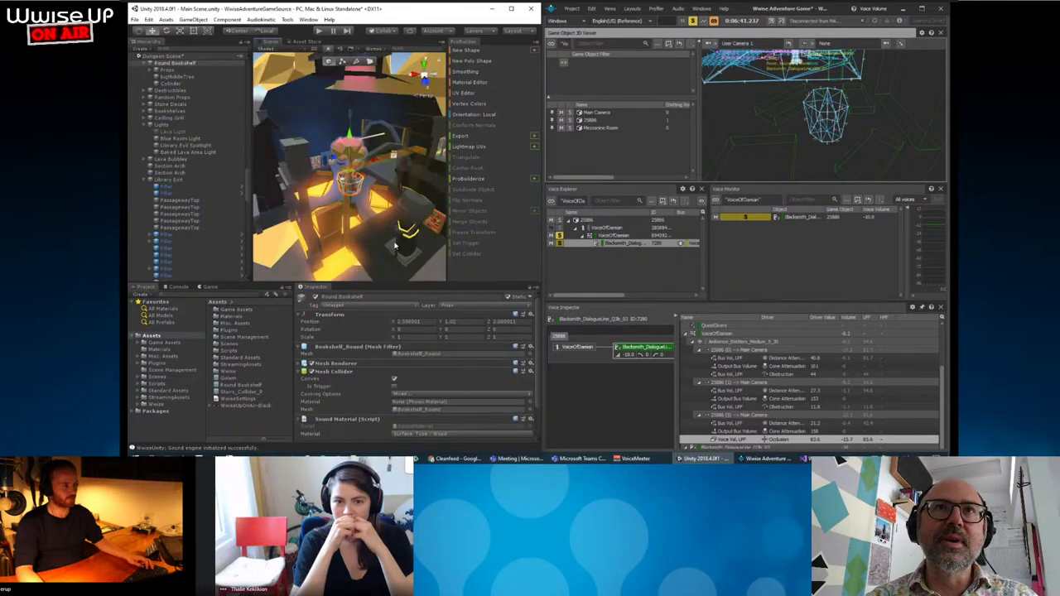
left_click_drag(394, 245, 388, 240, "alt")
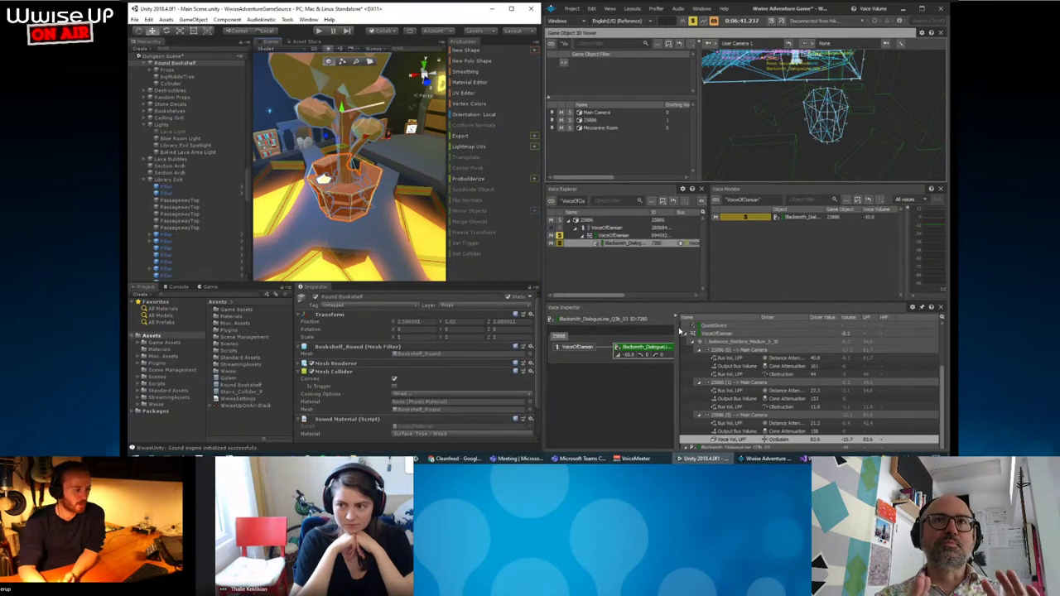
Review the 25886 Main Camera listener rows down to Output Bus Volume, then reconnect Wwise.
left_click_drag(677, 353, 704, 362)
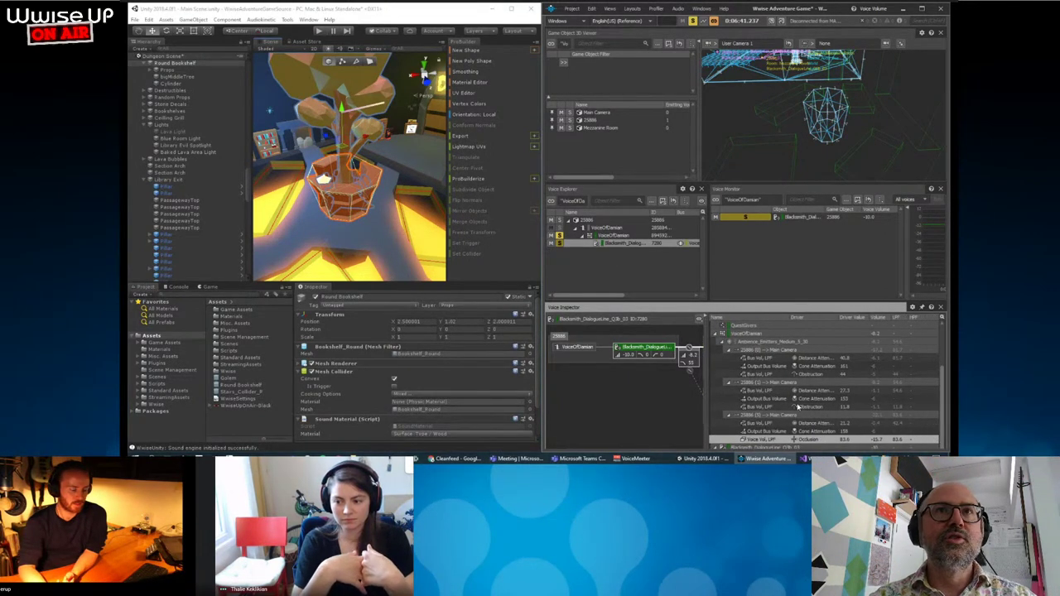
scroll(778, 389, "up", 3)
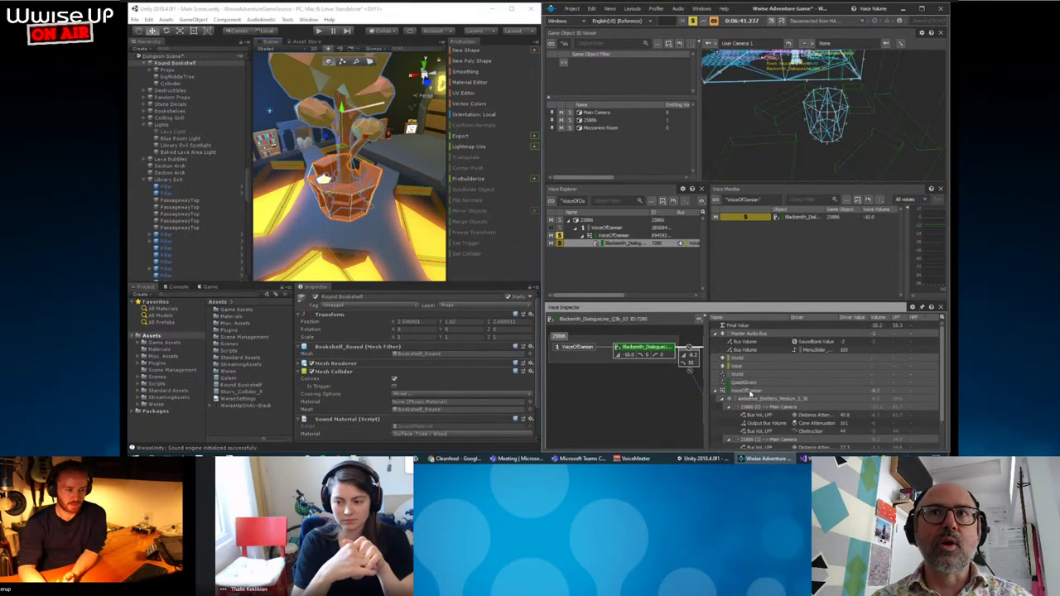
left_click(769, 407)
scroll(769, 407, "down", 1)
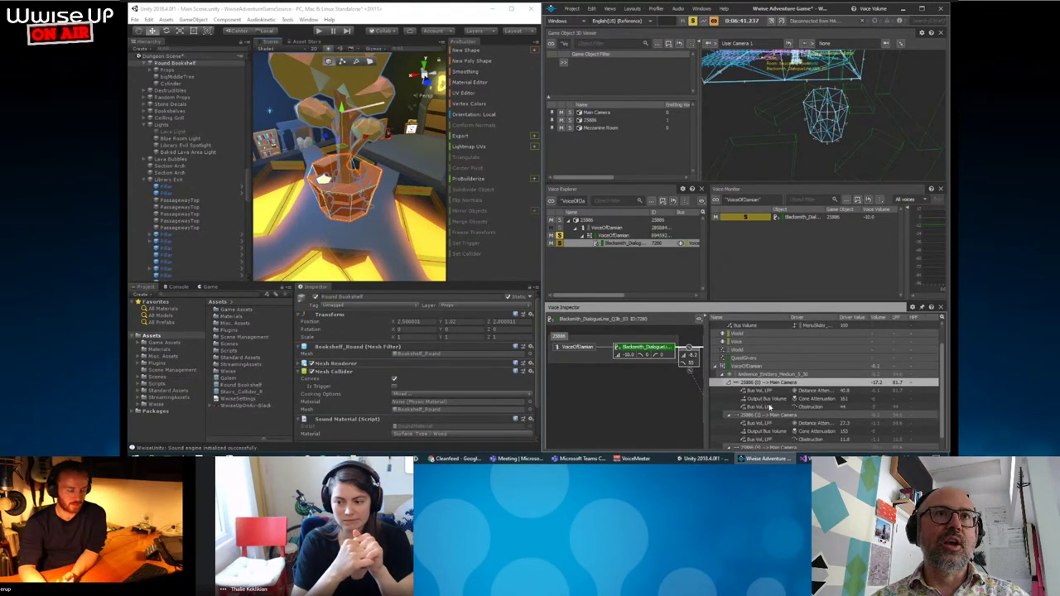
left_click(786, 415)
scroll(787, 414, "down", 1)
left_click(787, 415)
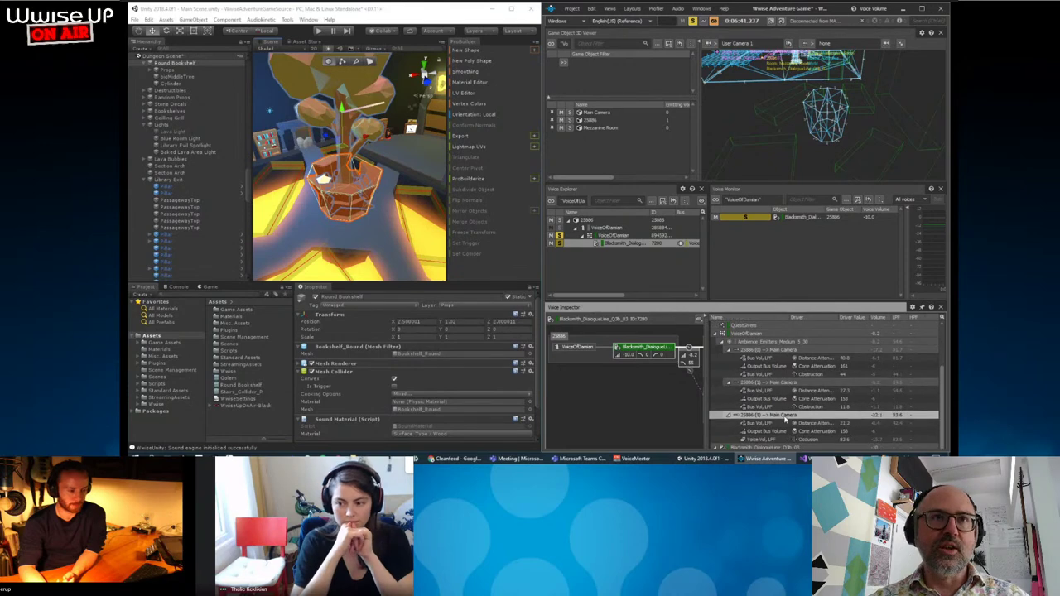
left_click(786, 439)
left_click(786, 432)
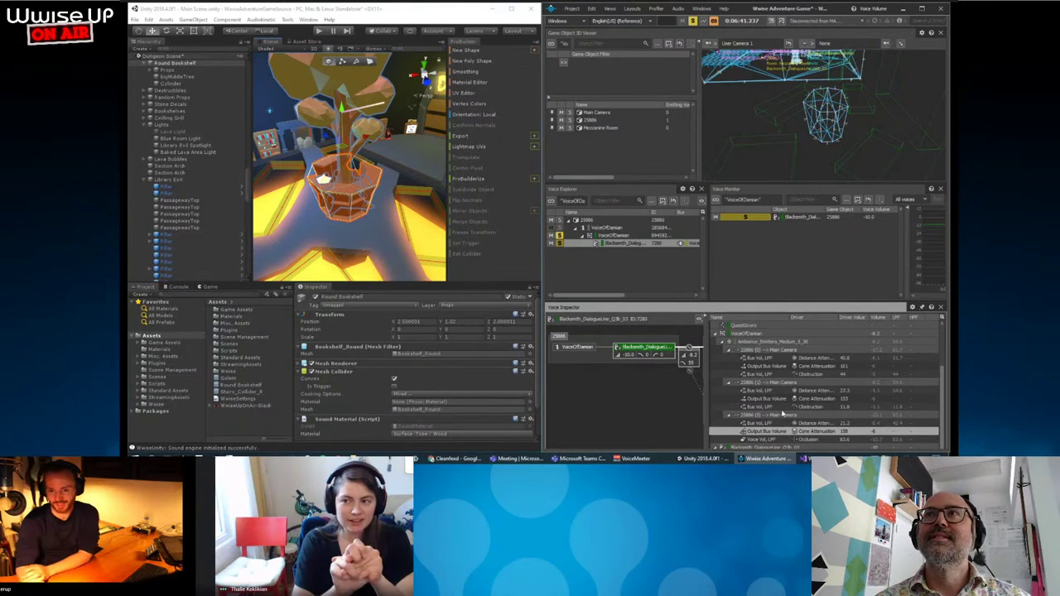
left_click_drag(411, 235, 427, 207, "alt")
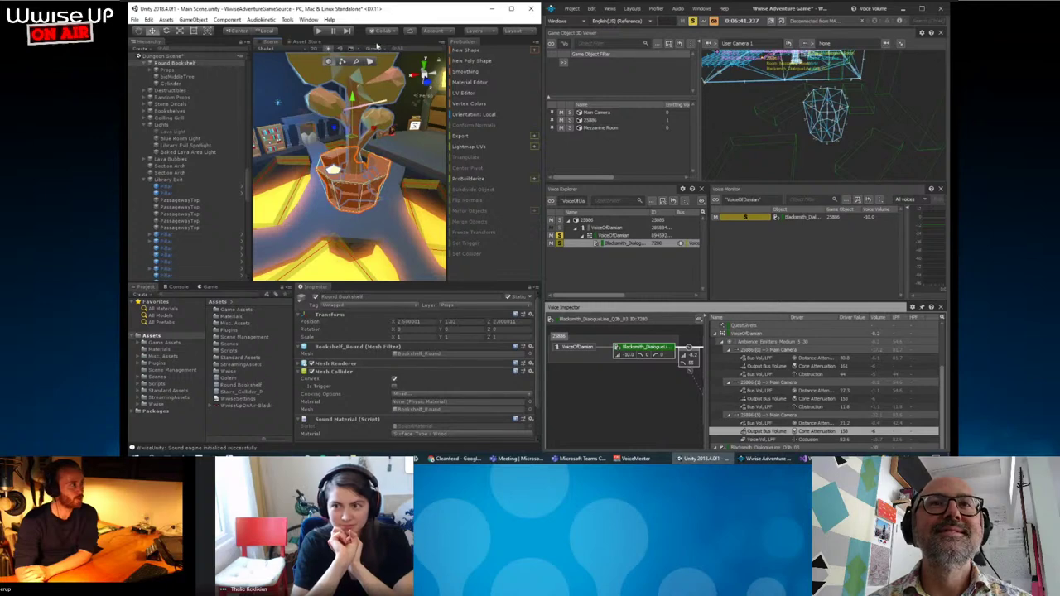
left_click(772, 22)
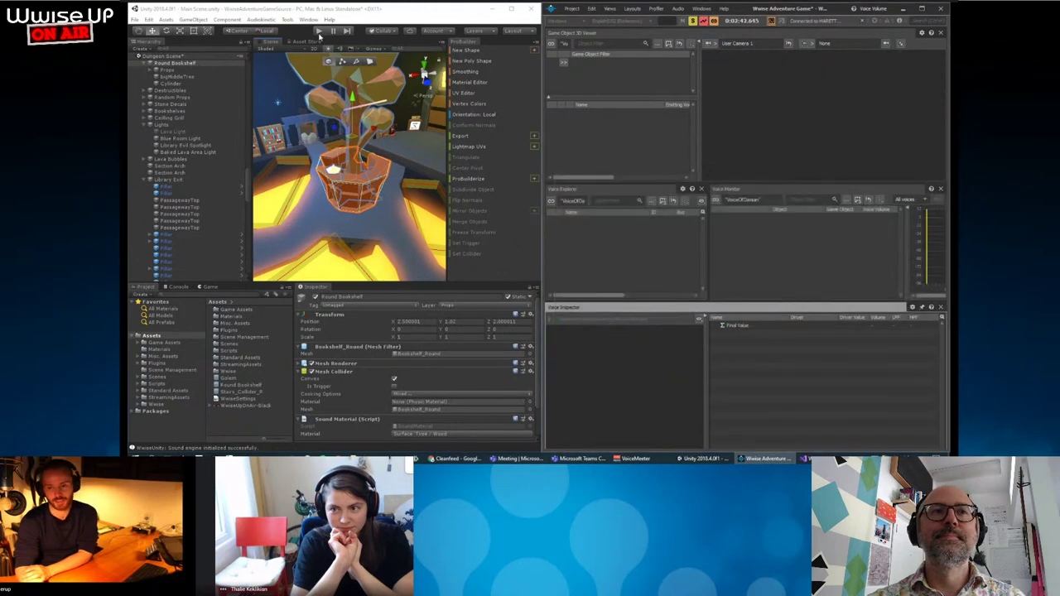
Press Play in Unity and start gameplay from the game's start menu.
left_click(319, 31)
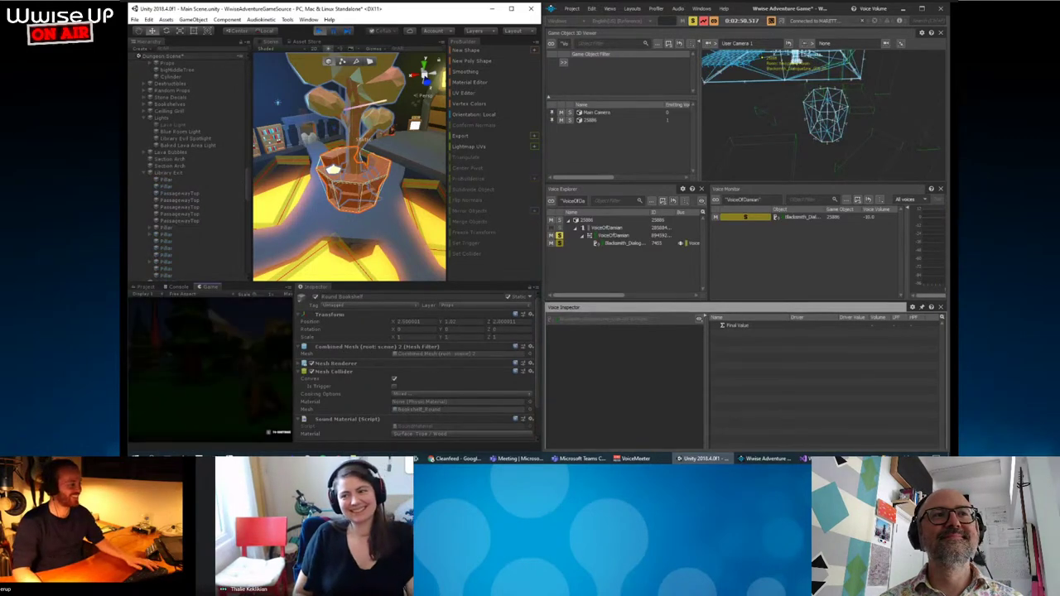
left_click(233, 356)
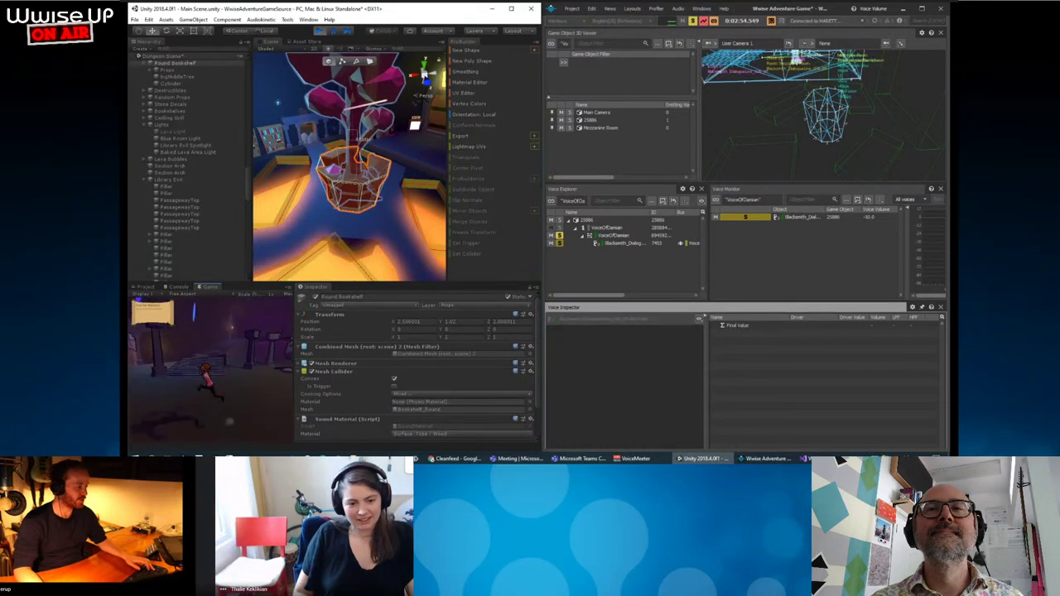
Switch Wwise to the Profiler layout and widen the Advanced Profiler and Capture Log panes.
key("Escape")
left_click(632, 9)
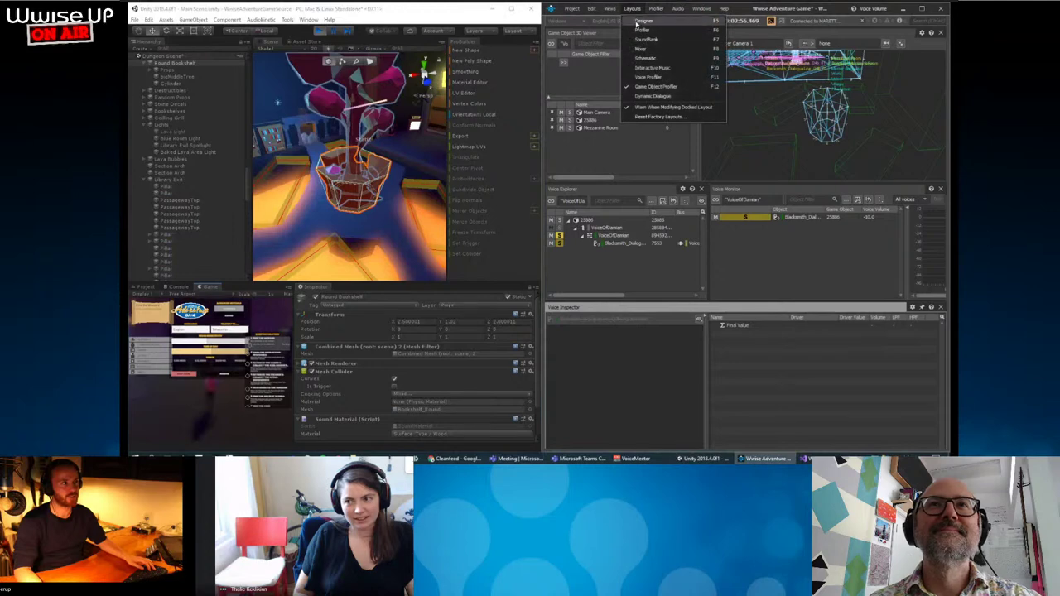
left_click(644, 26)
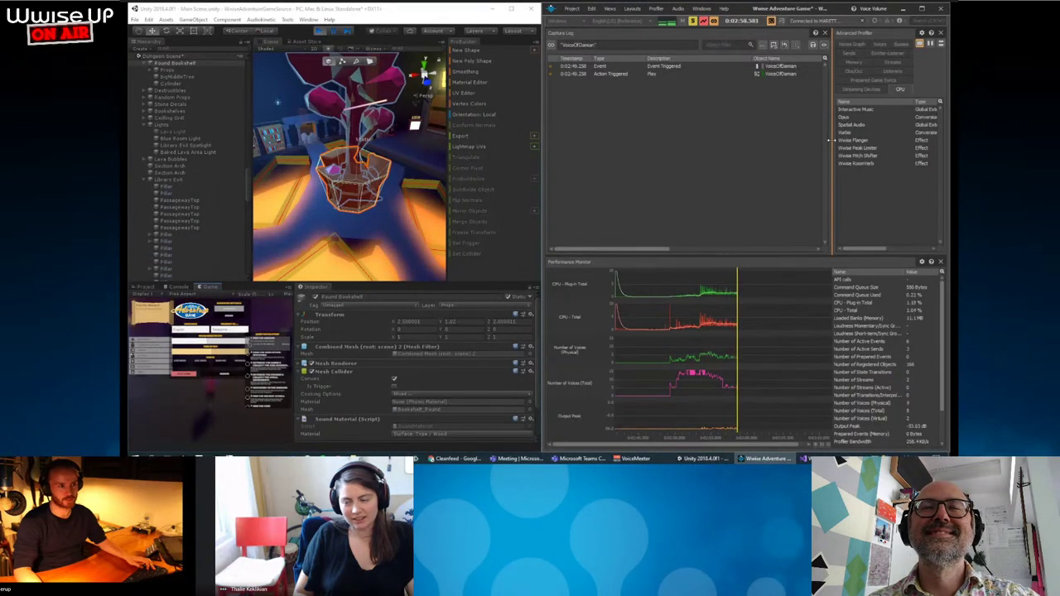
left_click_drag(832, 141, 653, 141)
left_click(688, 89)
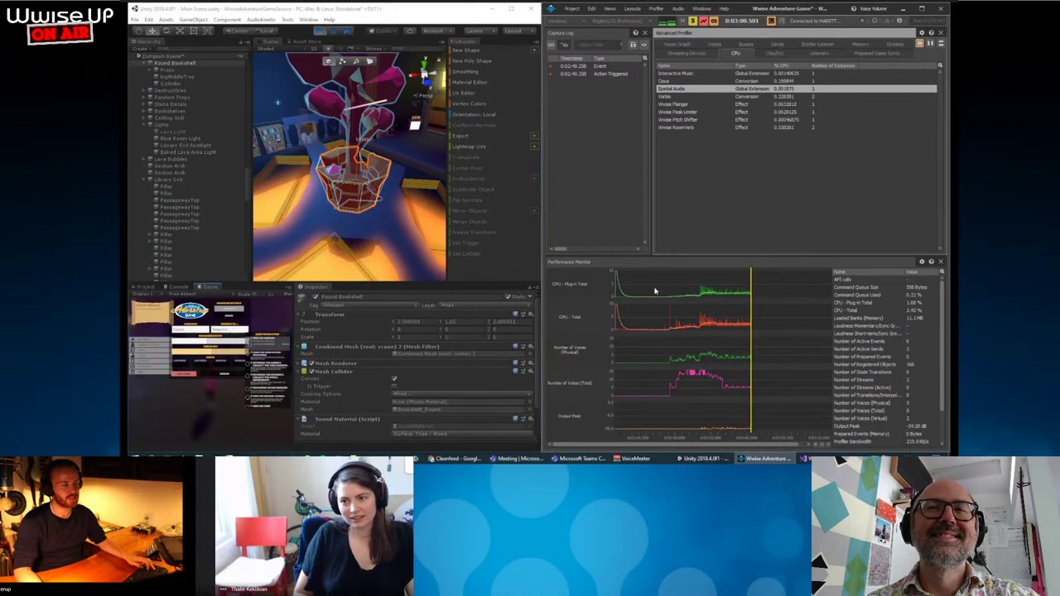
left_click_drag(653, 183, 684, 193)
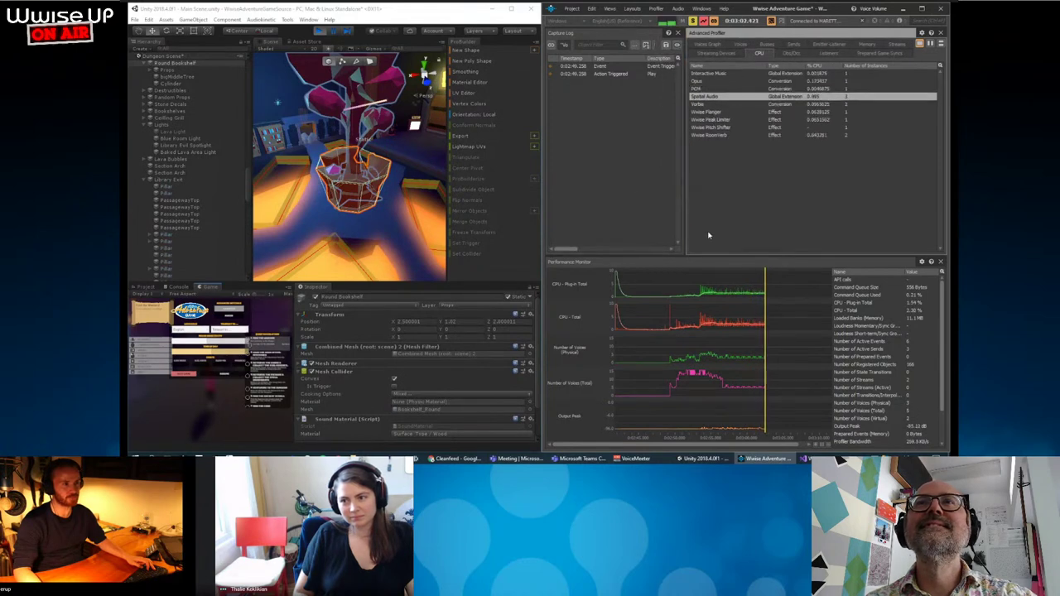
Resume the game, pause it on the options menu, and frame the Player object.
left_click(265, 417)
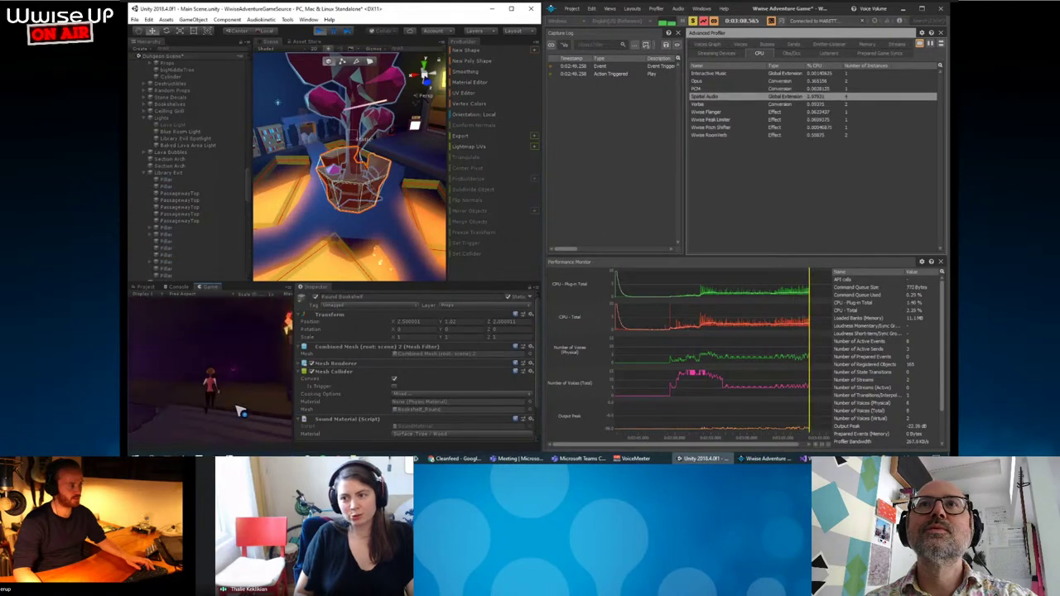
key("Escape")
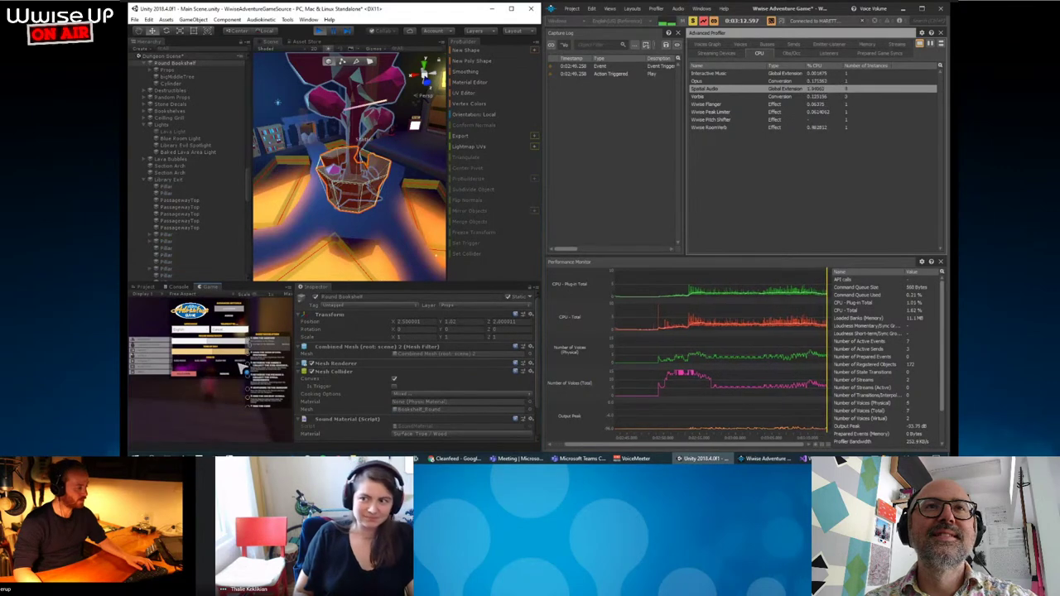
scroll(224, 162, "up", 5)
scroll(190, 165, "up", 5)
double_click(156, 63)
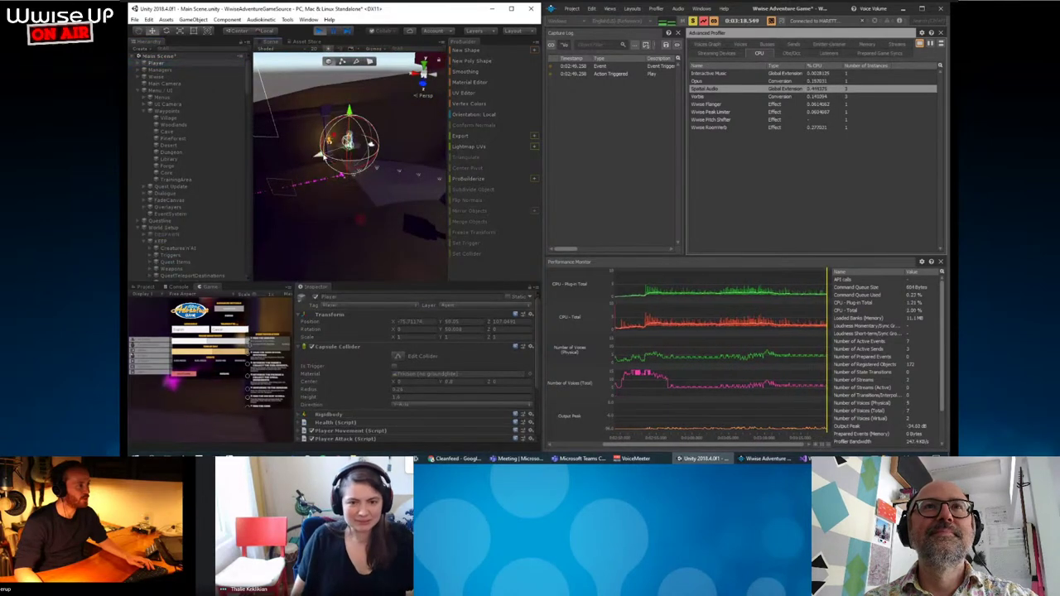
Resume play and walk the player forward through the room toward the torches.
left_click(196, 408)
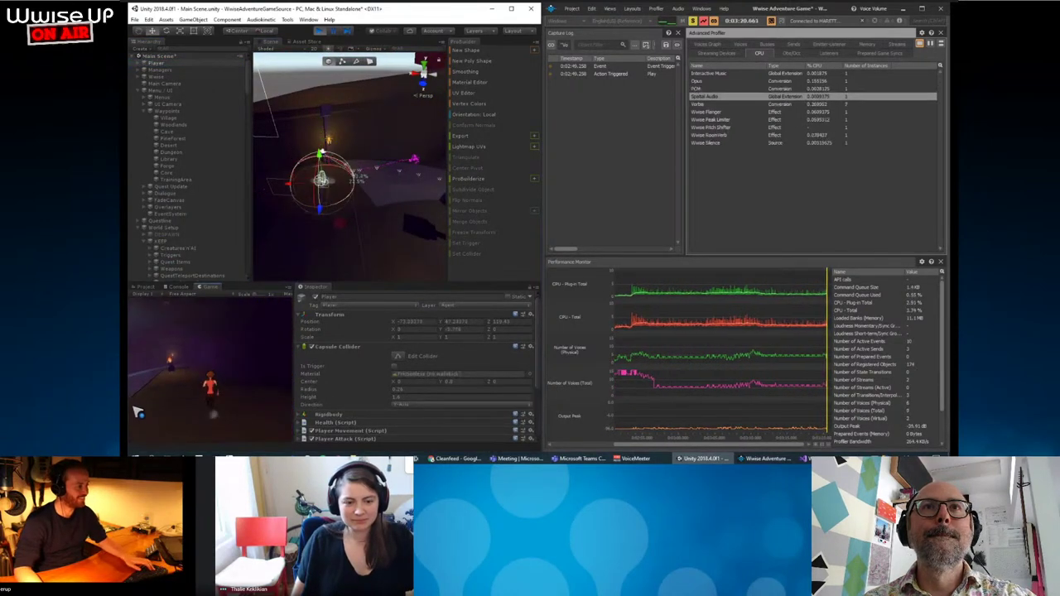
key("w")
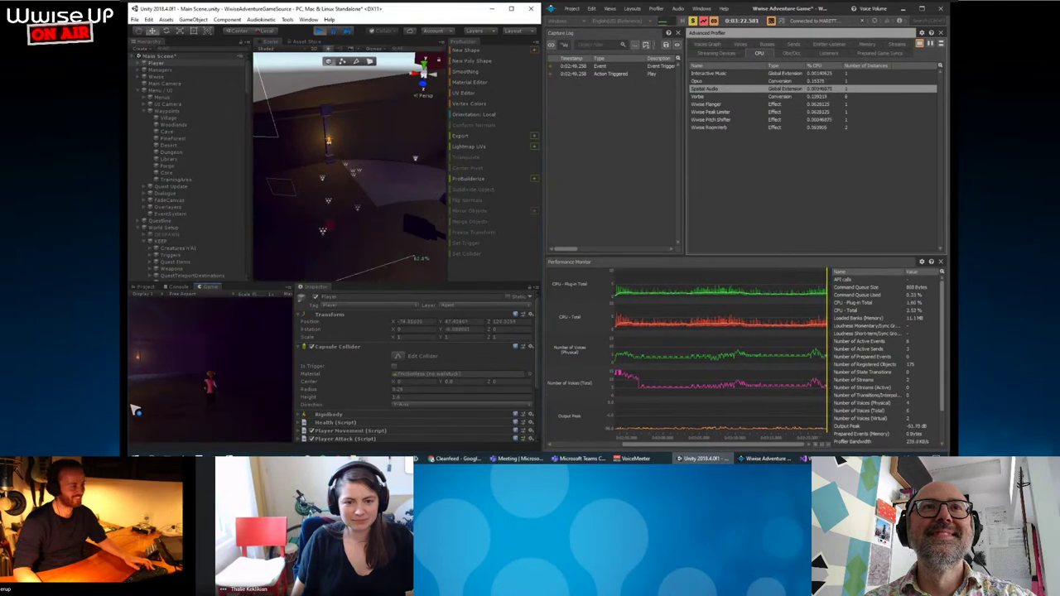
key("w")
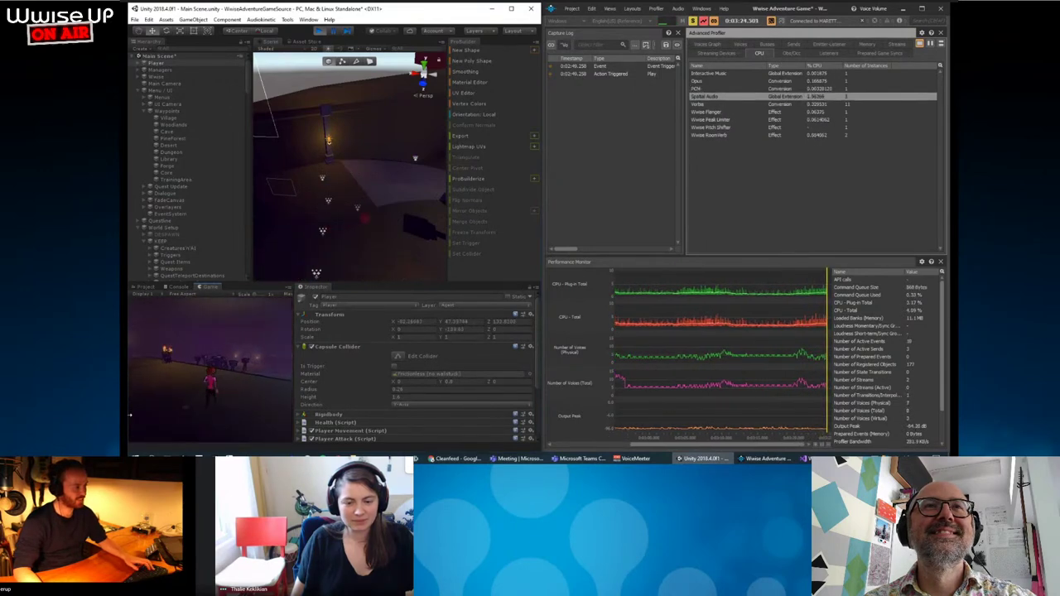
key("w")
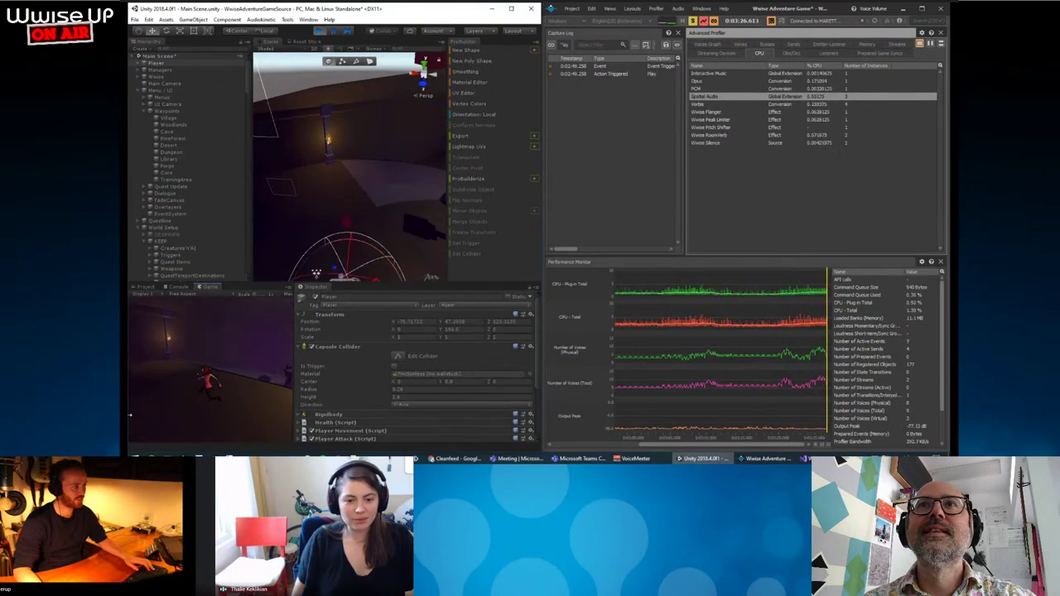
key("w")
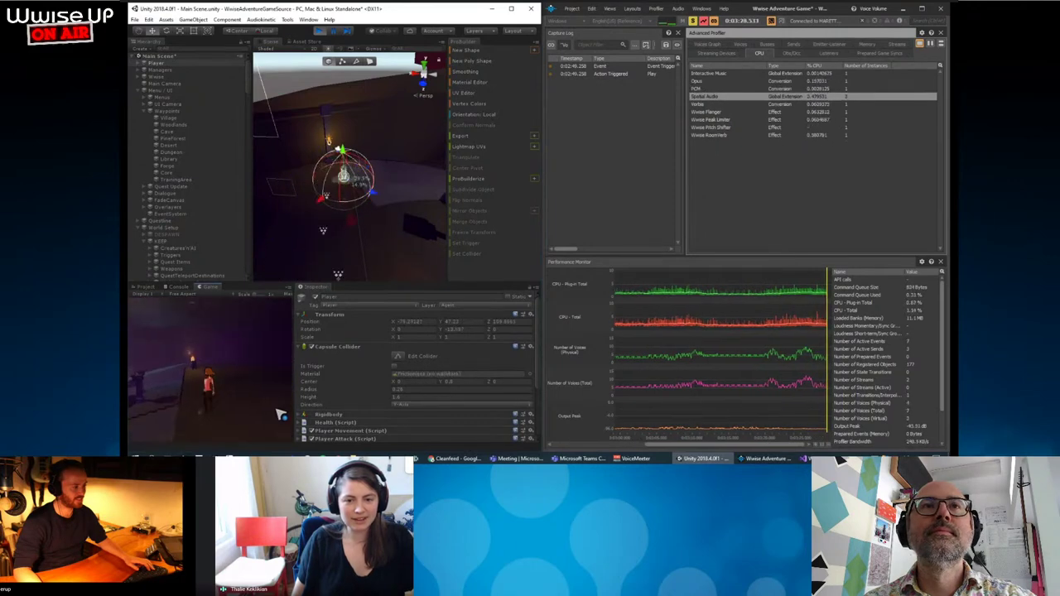
key("w")
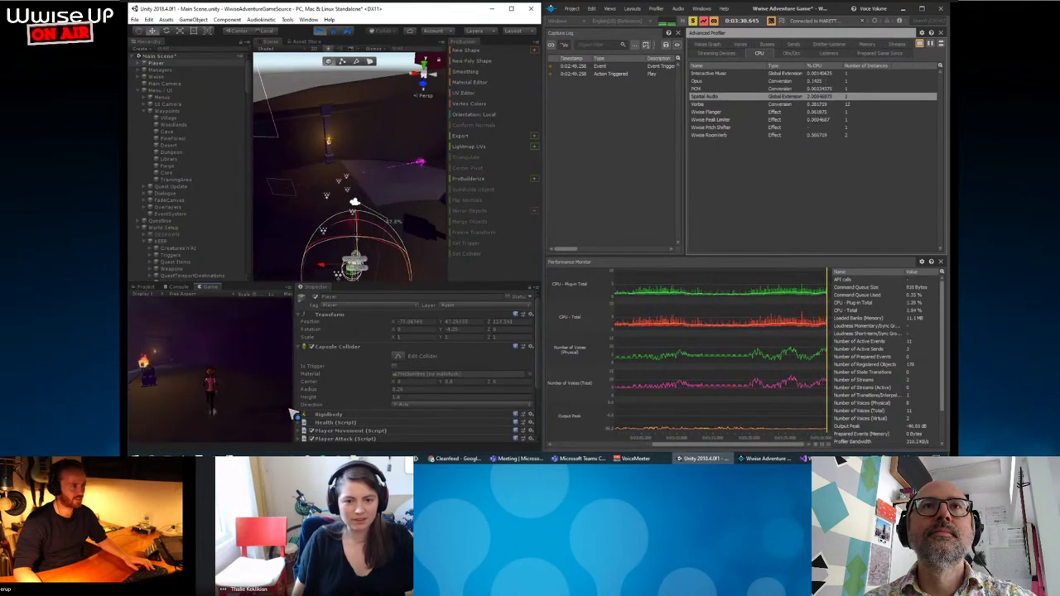
key("w")
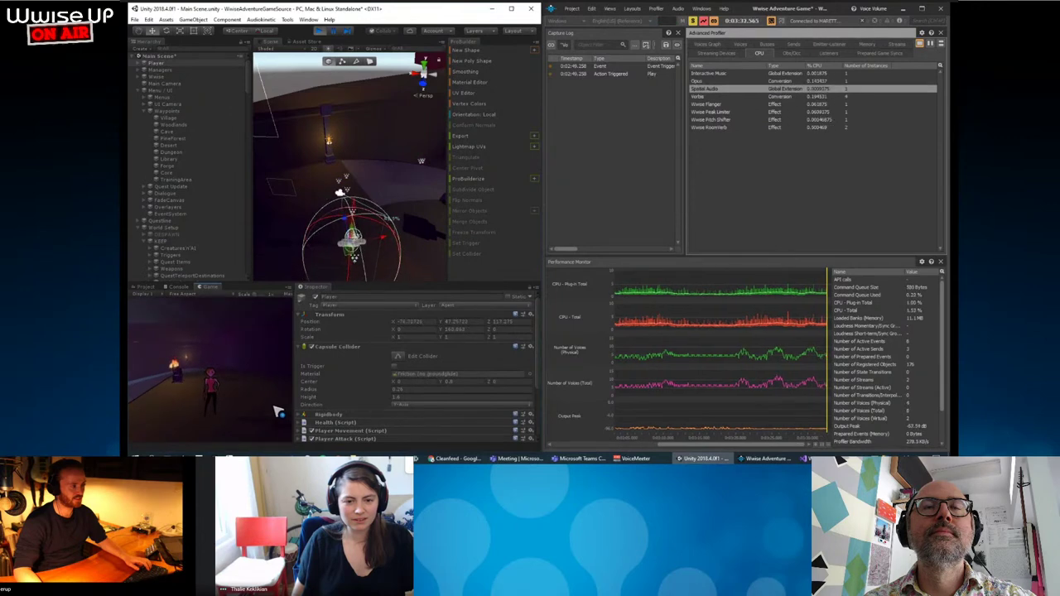
Pause the game, pan the Scene view, and move the Player further into the dungeon.
key("Escape")
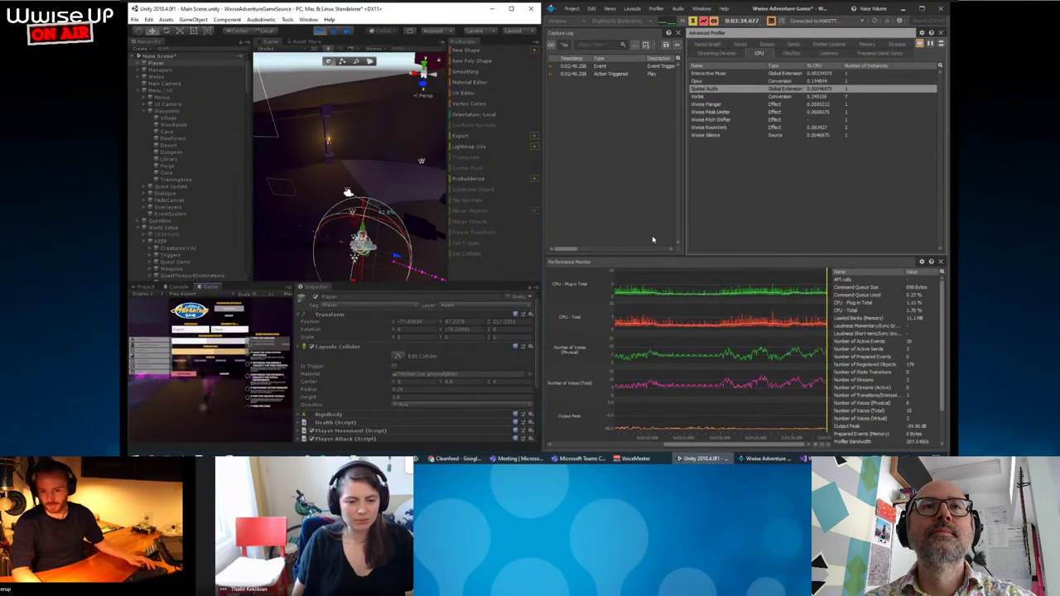
middle_click_drag(349, 188, 337, 173)
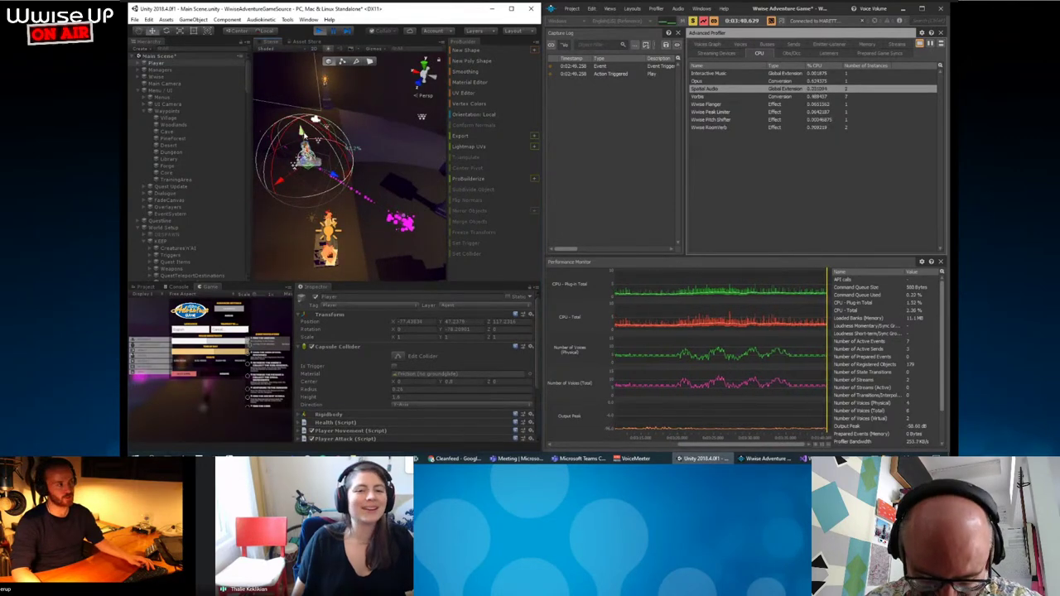
mouse_move(337, 138)
left_mouse_down()
mouse_move(386, 110)
mouse_move(378, 74)
left_mouse_up()
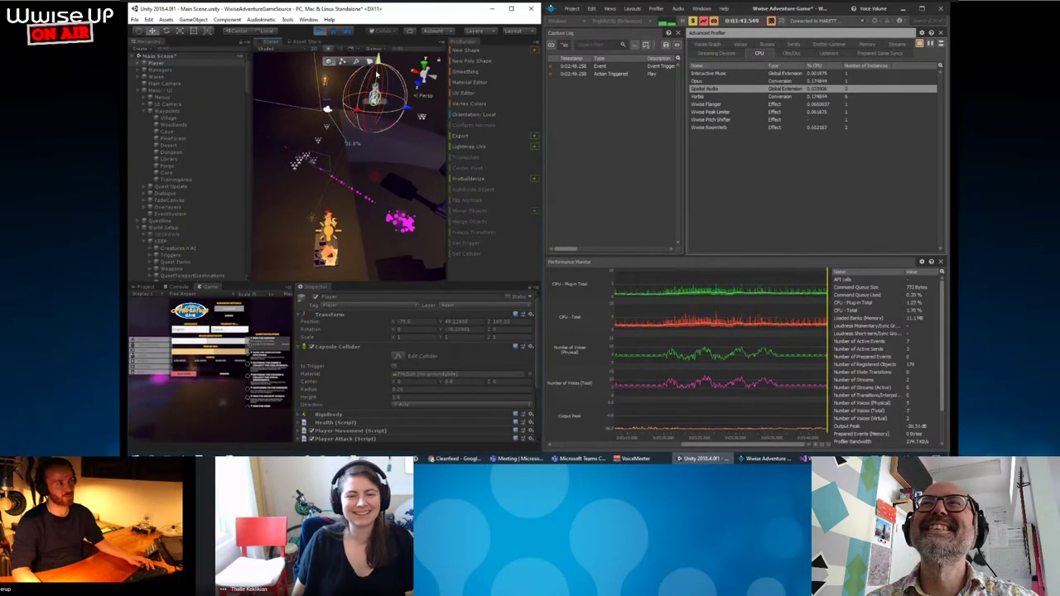
Resume the game from the pause menu, then stop it with Ctrl+P to return to edit mode.
left_click(216, 417)
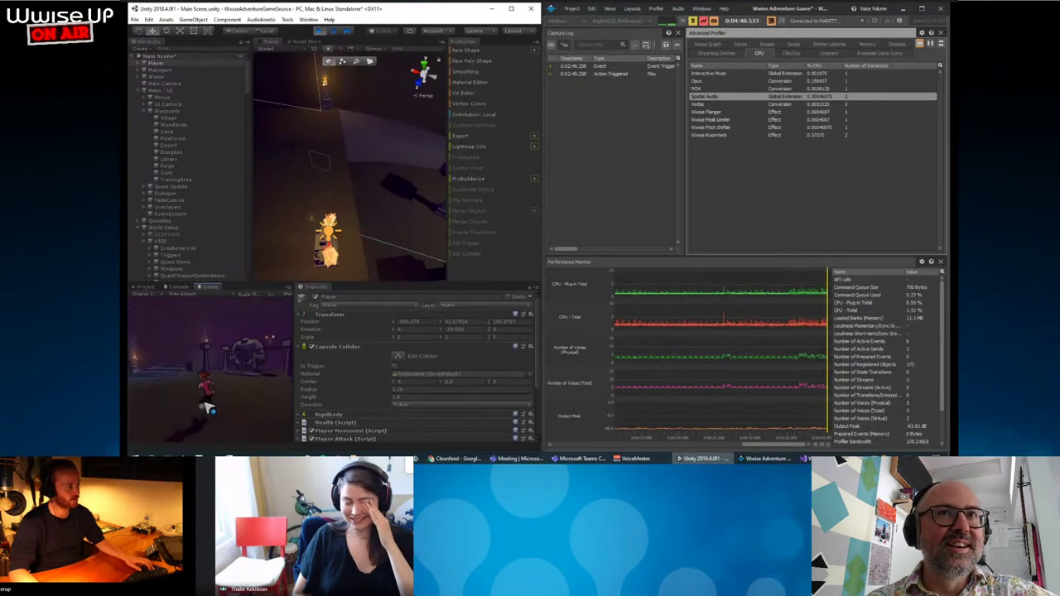
key("ctrl+p")
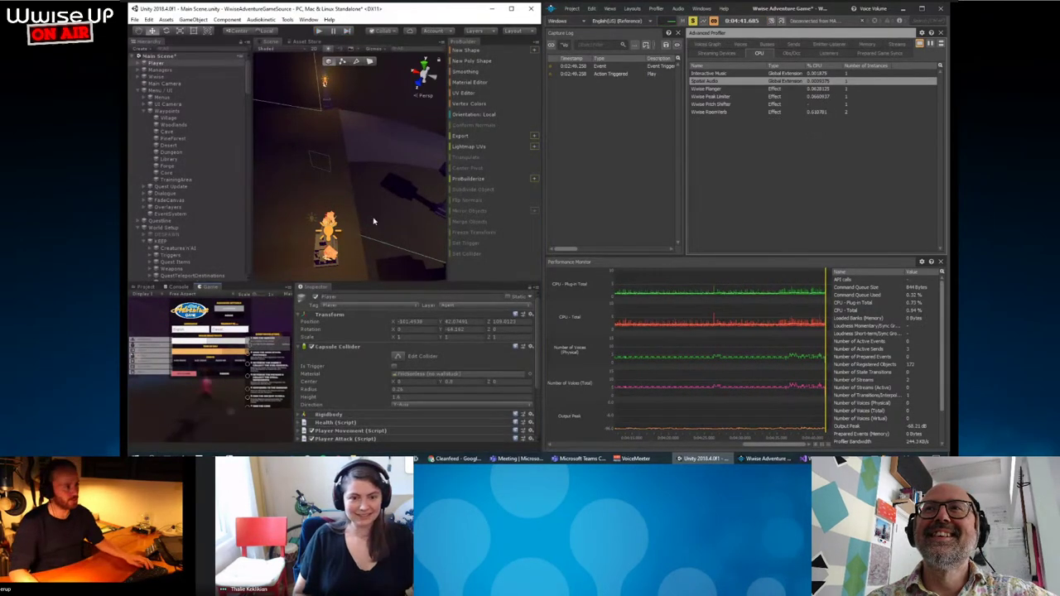
Select the Round Bookshelf in the Scene view and frame it with F.
mouse_move(432, 218)
right_mouse_down()
mouse_move(406, 253)
mouse_move(364, 194)
mouse_move(382, 258)
right_mouse_up()
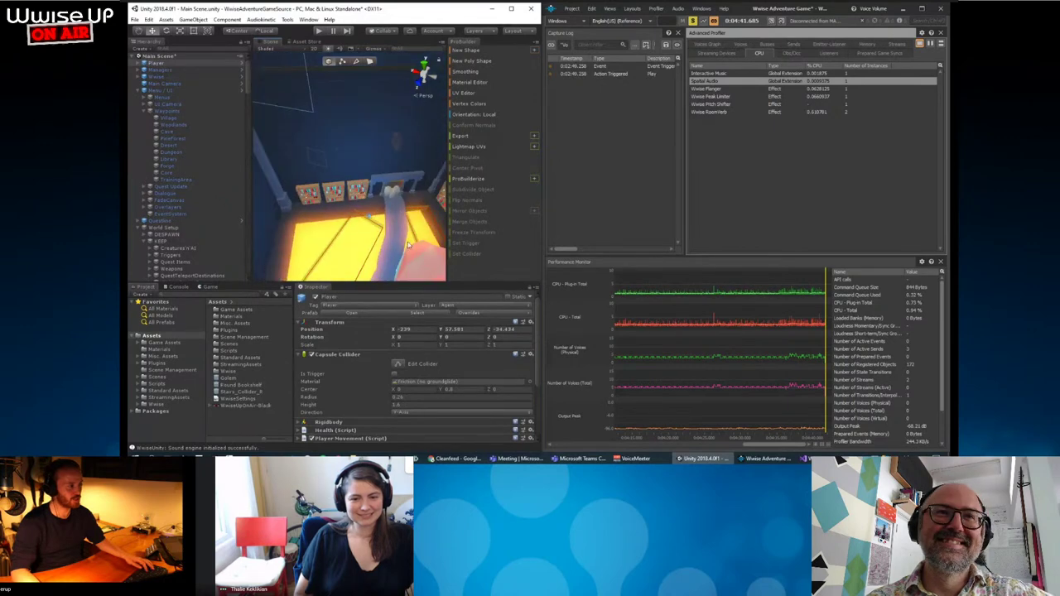
left_click(382, 259)
key("f")
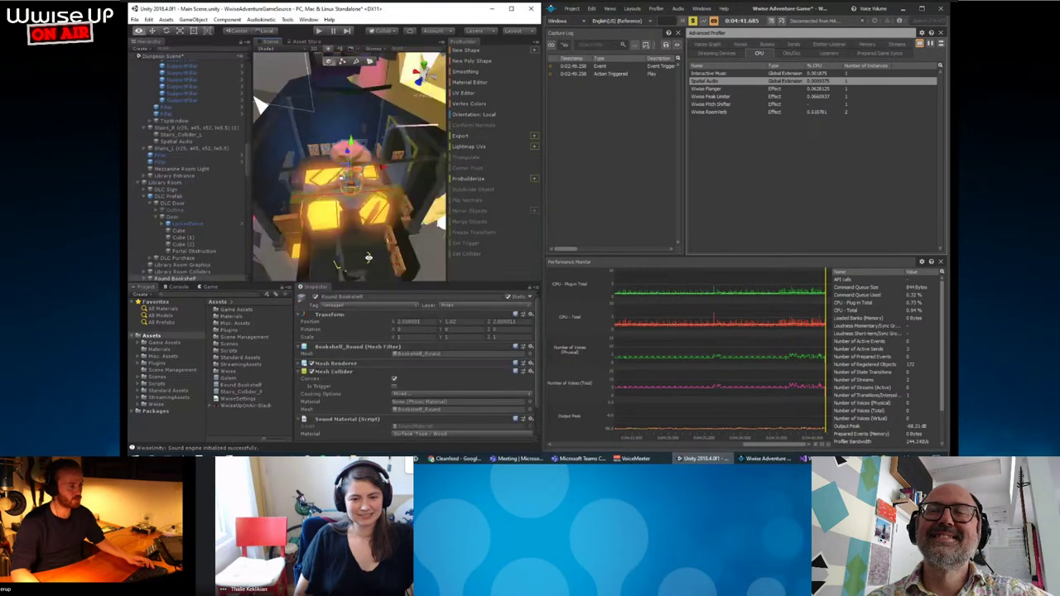
mouse_move(382, 258)
left_mouse_down("alt")
mouse_move(380, 231)
mouse_move(769, 81)
left_mouse_up("alt")
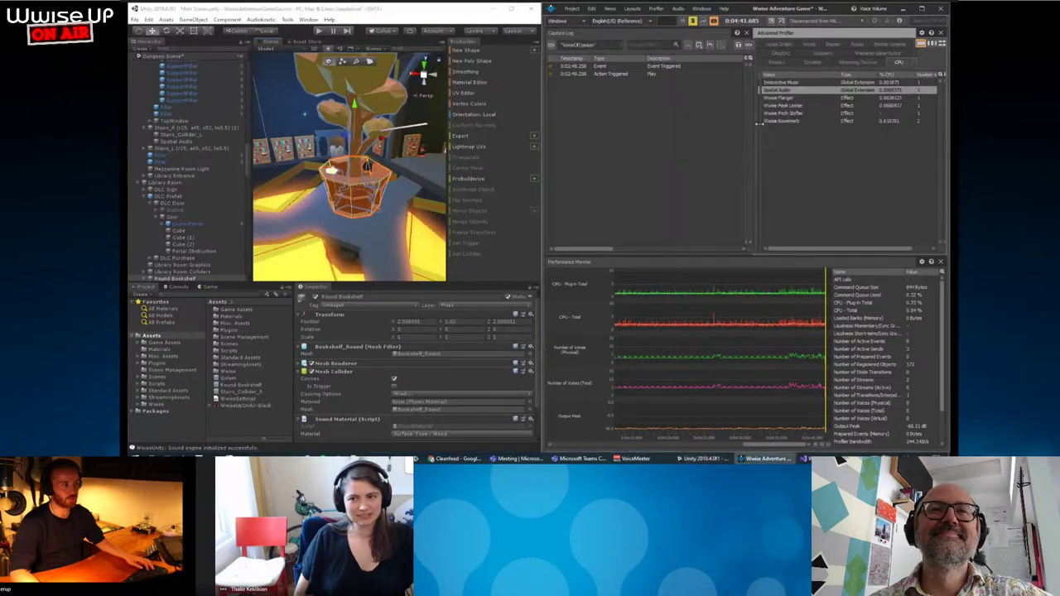
Select its Cylinder child and check its Ak Surface Reflector, whose acoustic texture is None.
left_click_drag(689, 118, 762, 119)
scroll(350, 369, "down", 2)
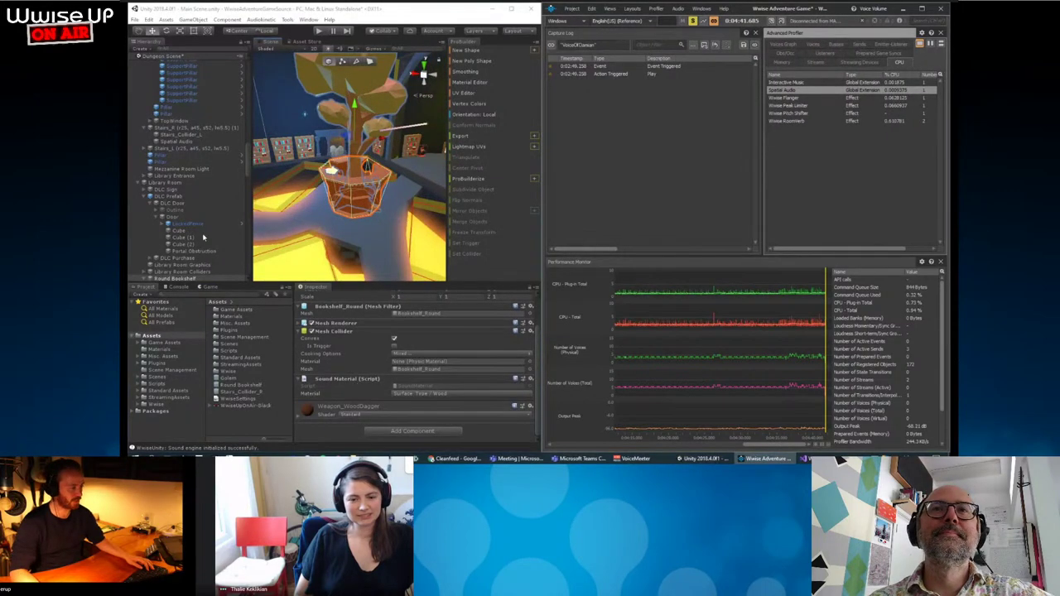
scroll(215, 196, "down", 3)
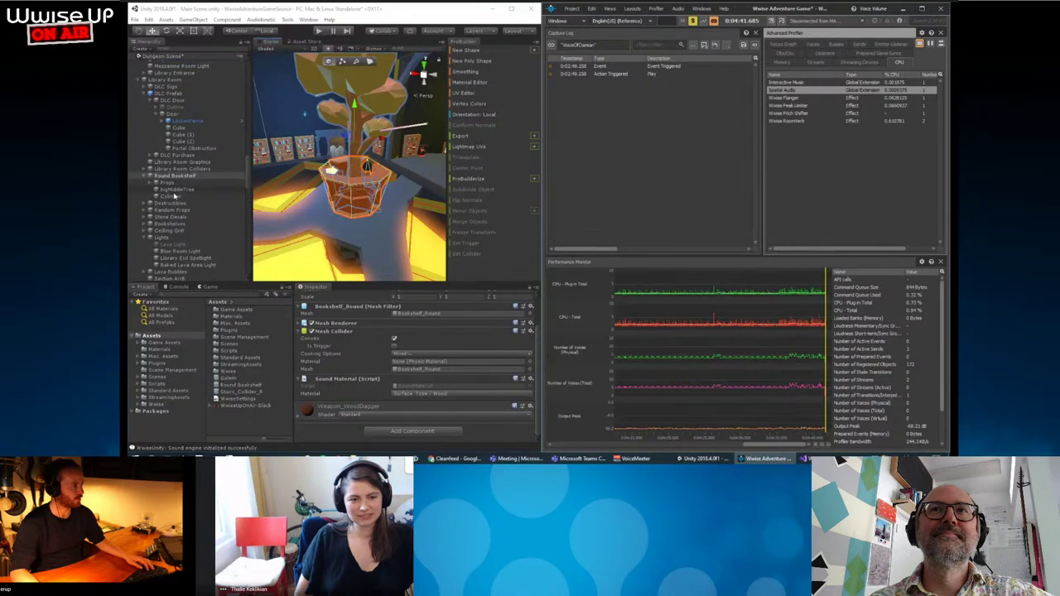
left_click(173, 196)
scroll(326, 362, "down", 2)
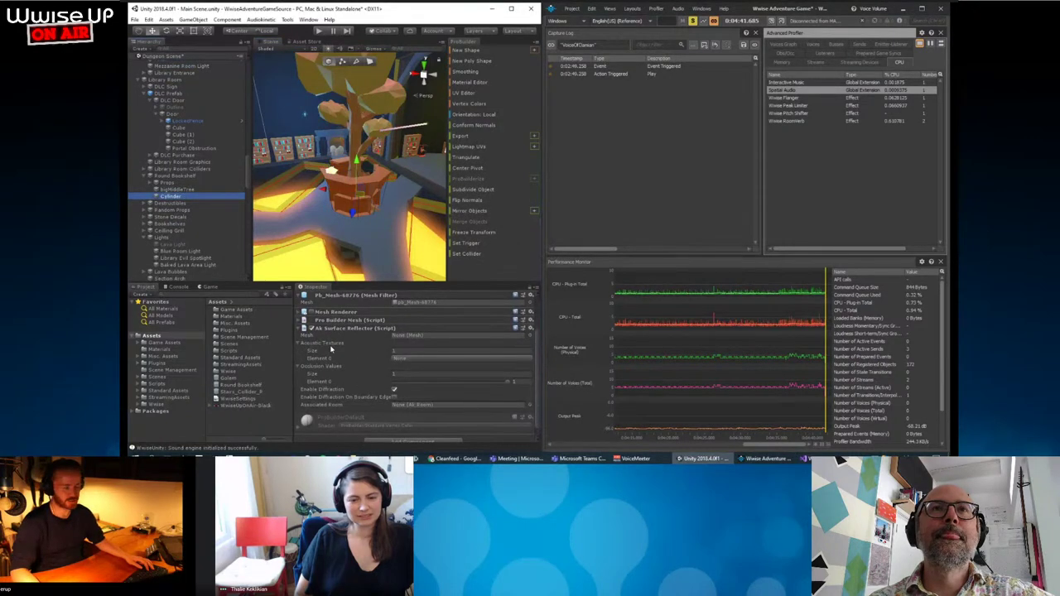
mouse_move(334, 347)
left_click(598, 89)
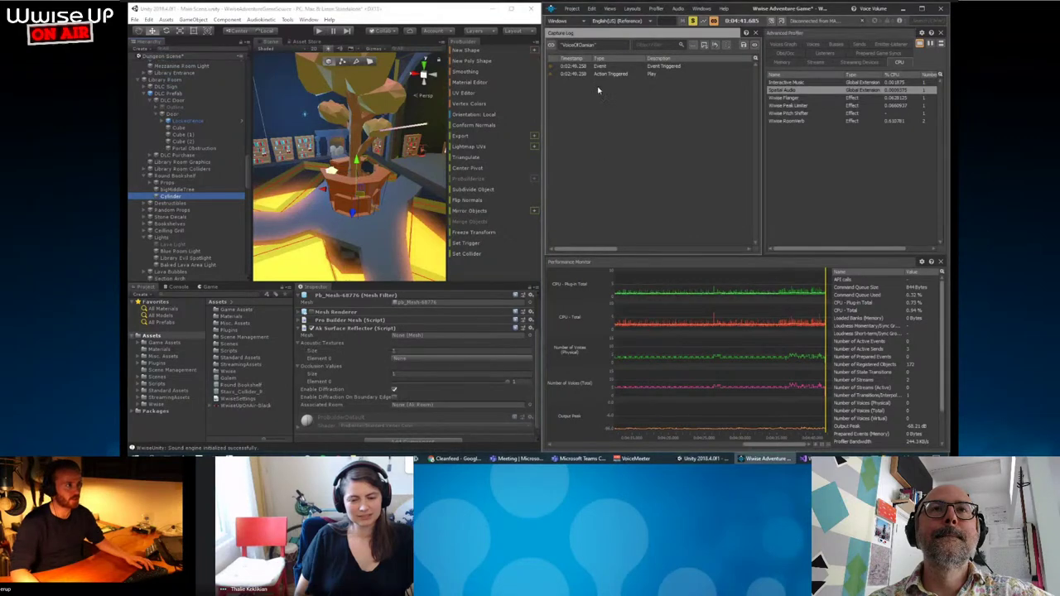
Import the Reflect factory assets, saving the project first and accepting the Project Load Log.
left_click(582, 9)
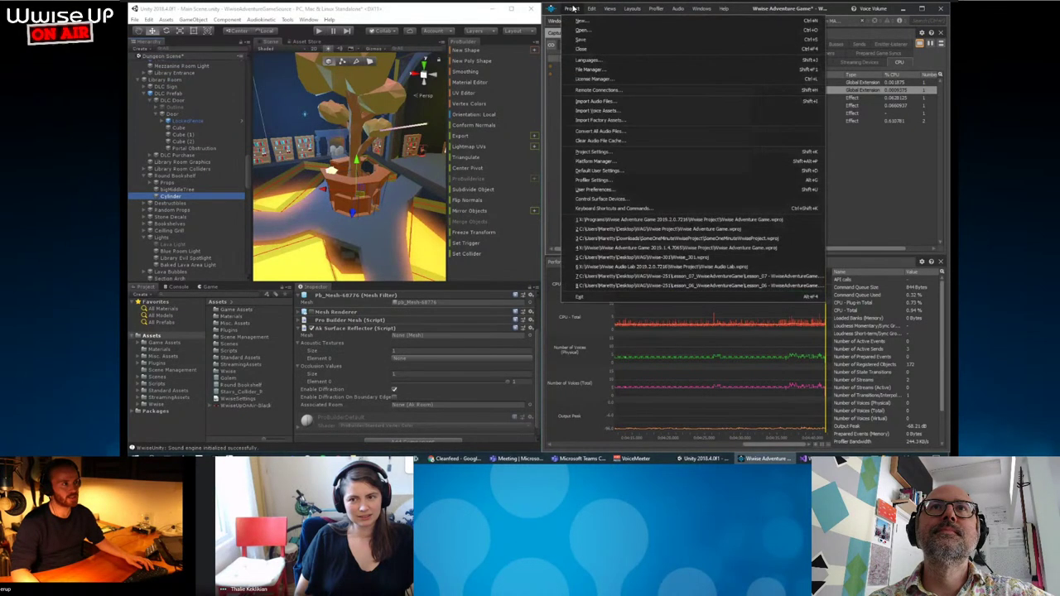
left_click(617, 121)
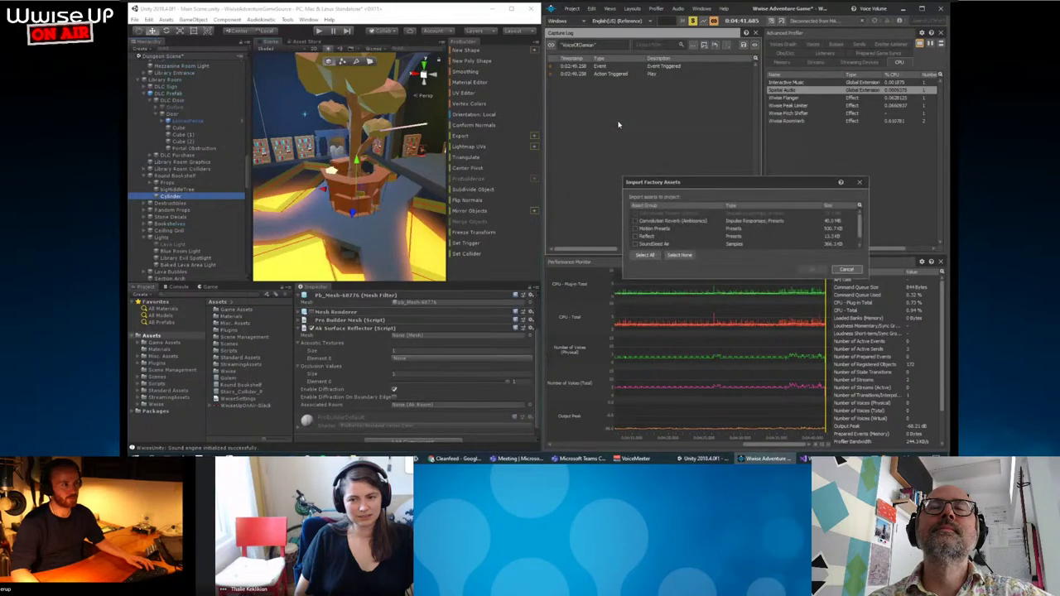
left_click(635, 237)
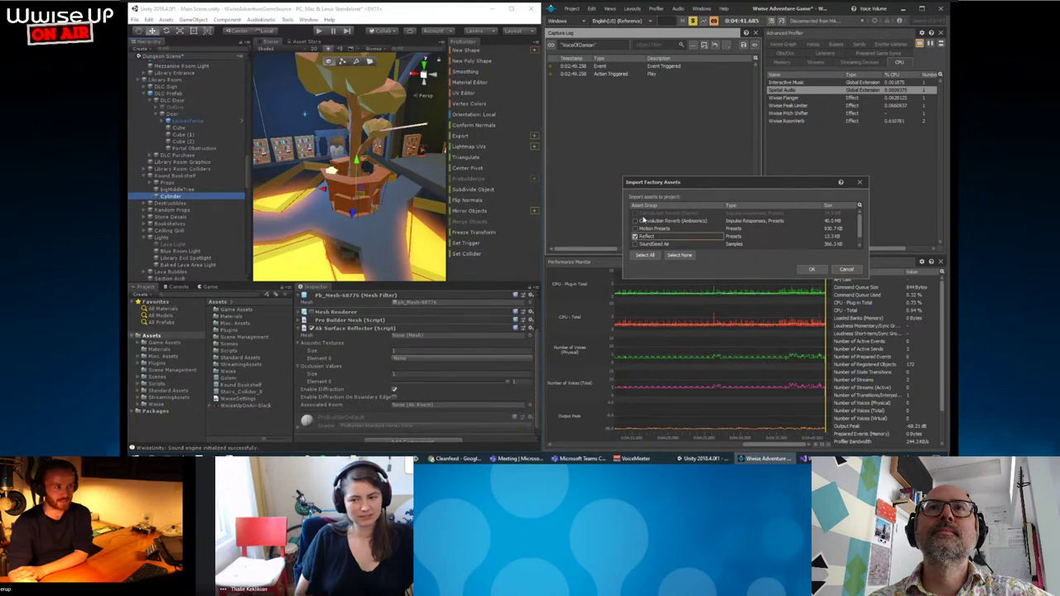
left_click(812, 269)
left_click(736, 242)
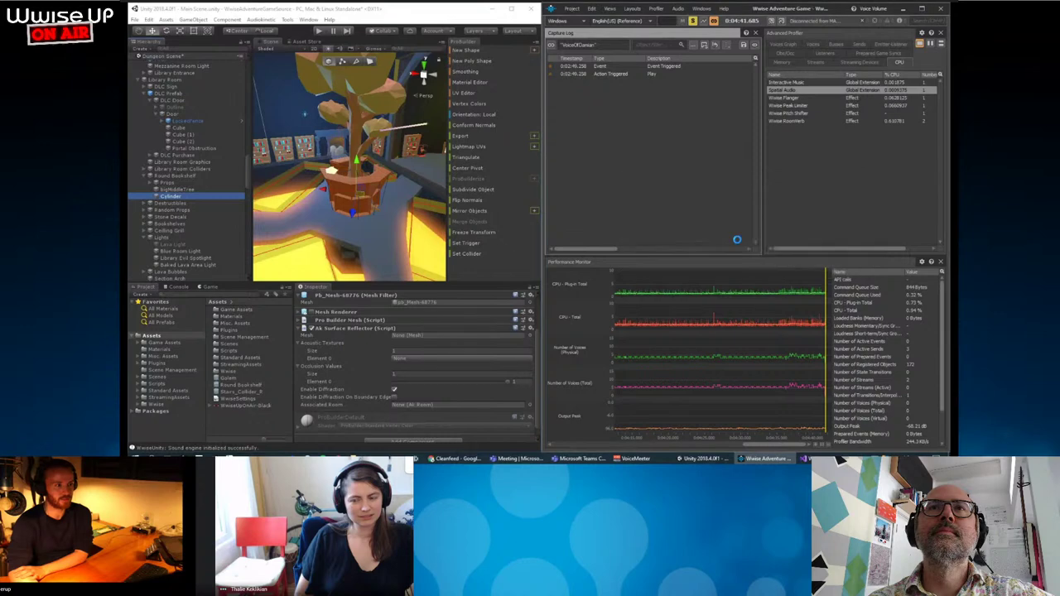
left_click(893, 380)
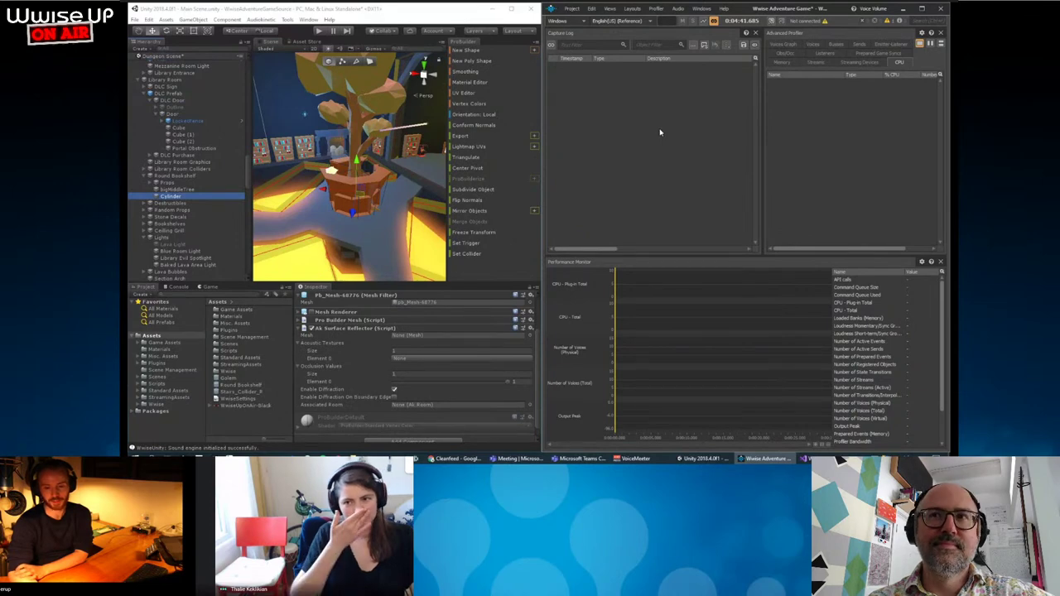
Switch Wwise to the Designer layout and expand the factory acoustic Textures under ShareSets.
left_click(632, 8)
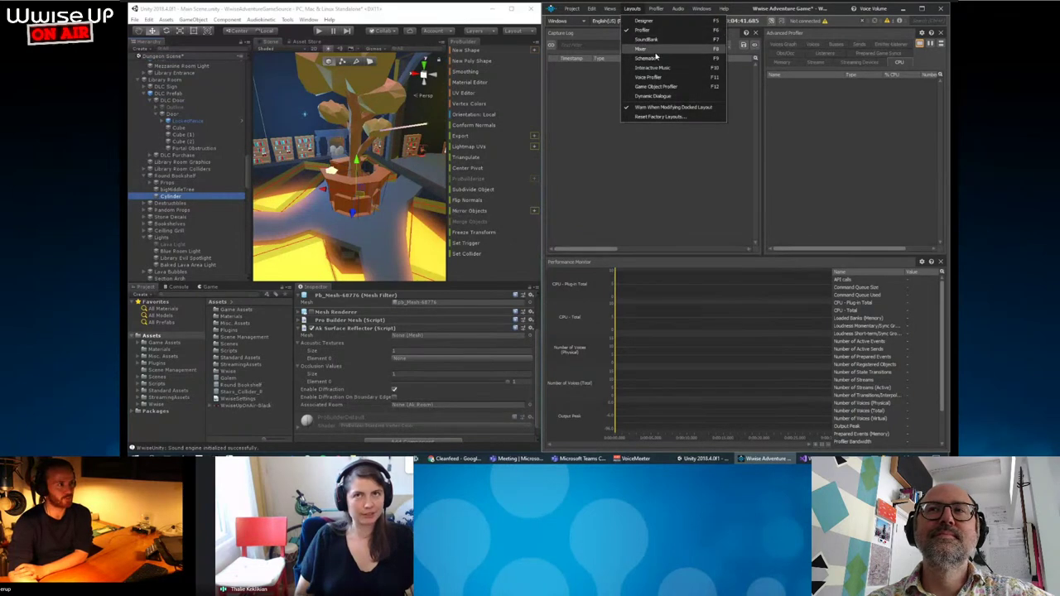
left_click(643, 20)
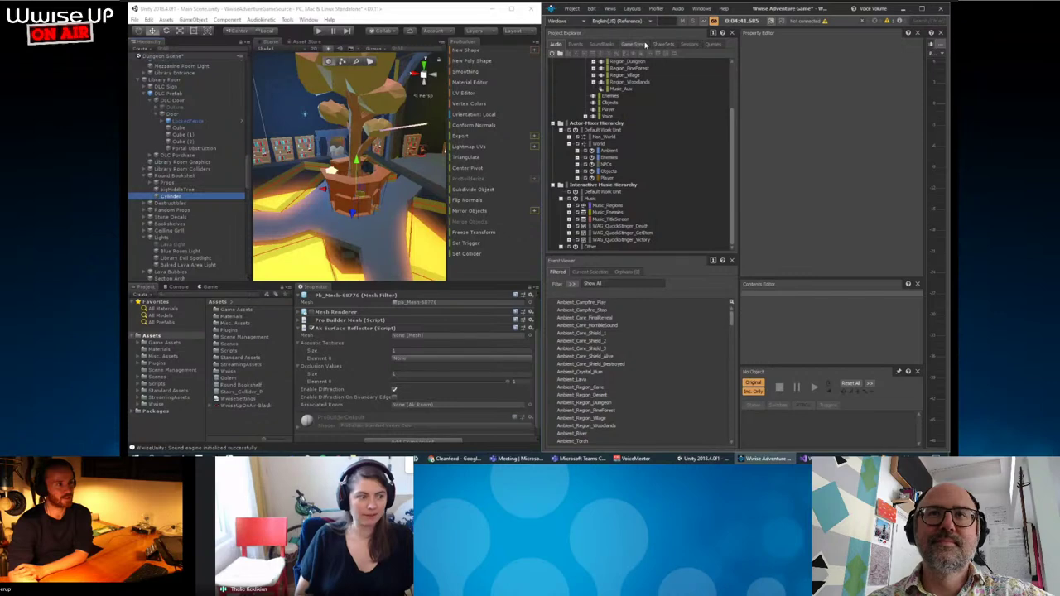
left_click(661, 45)
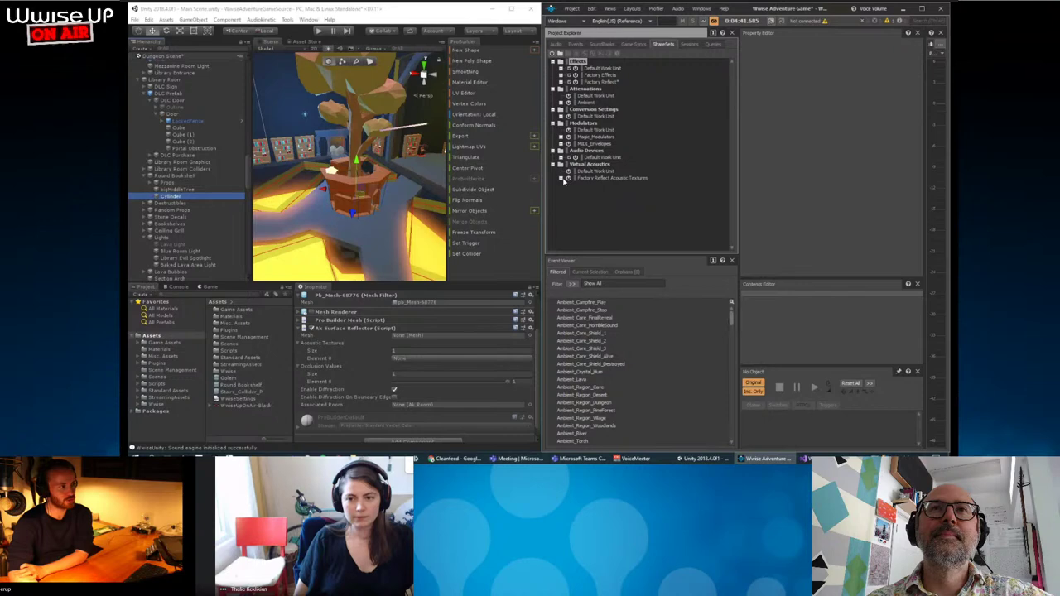
left_click(569, 186)
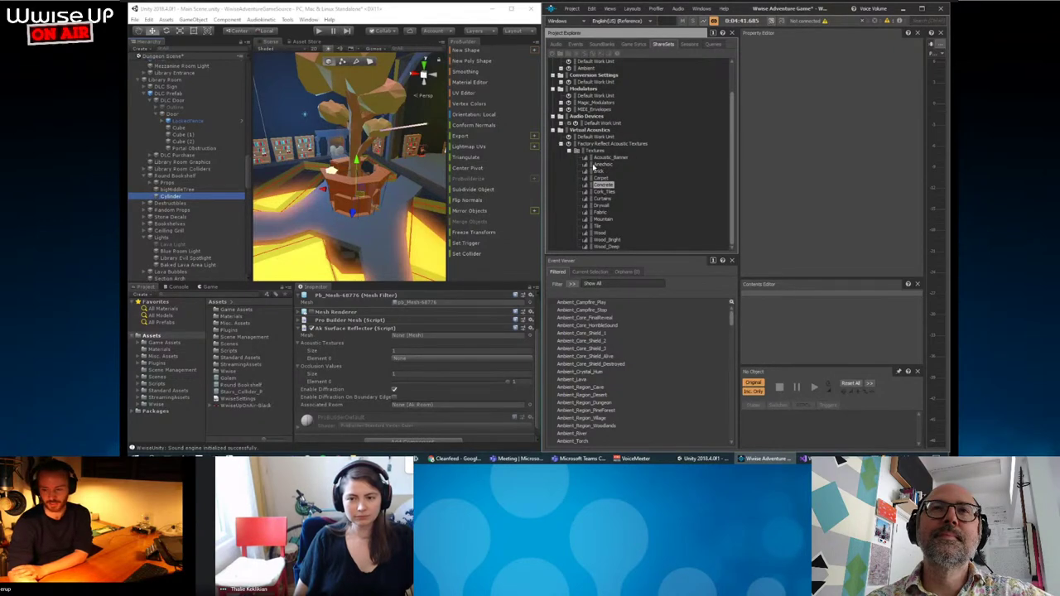
In Unity, set the bookshelf Cylinder reflector's Element 0 acoustic texture to Wood.
left_click(376, 184)
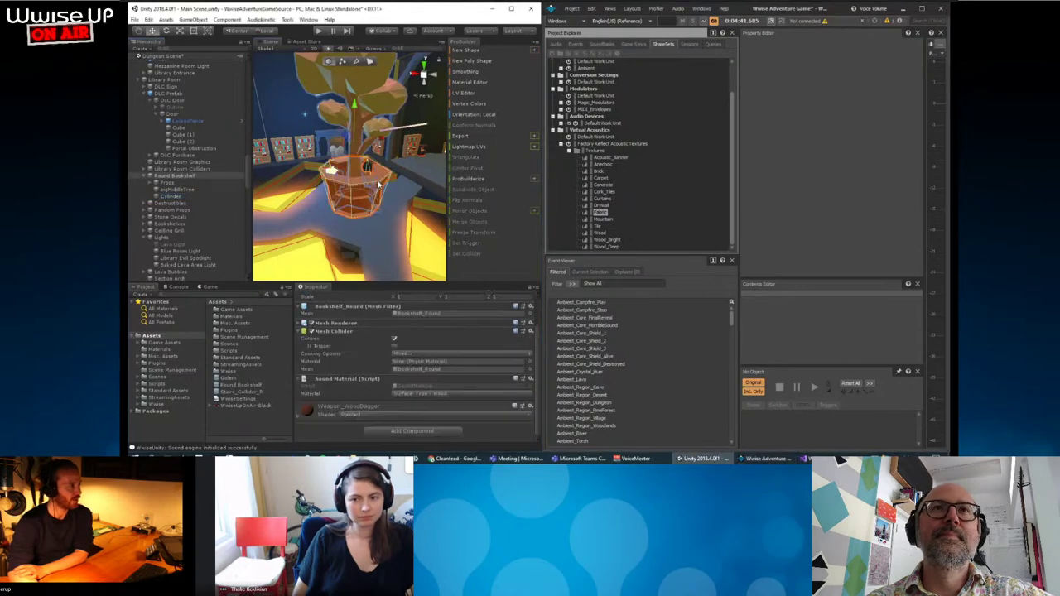
left_click(173, 196)
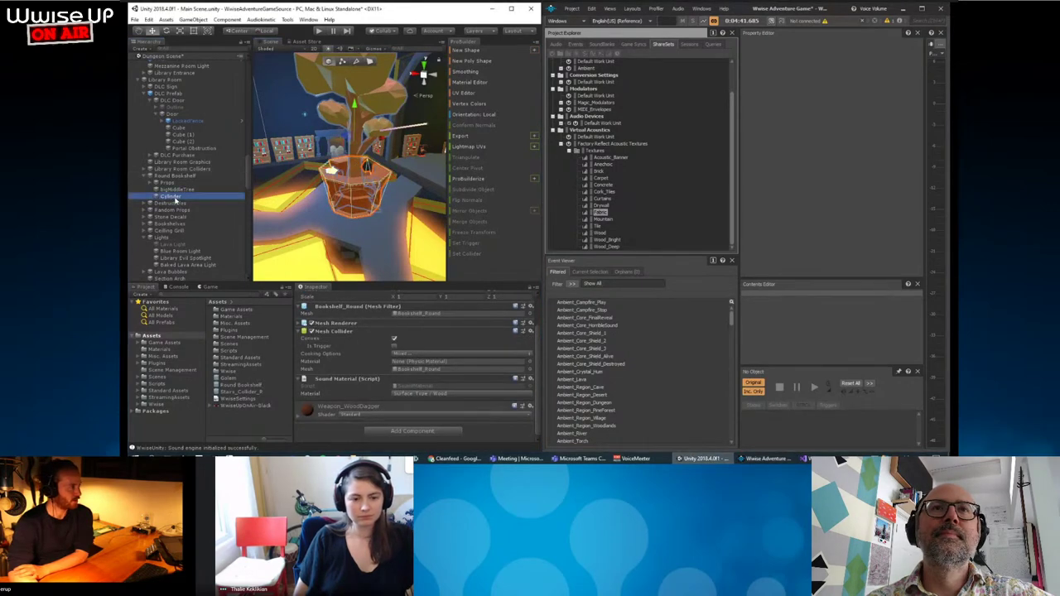
scroll(385, 412, "down", 1)
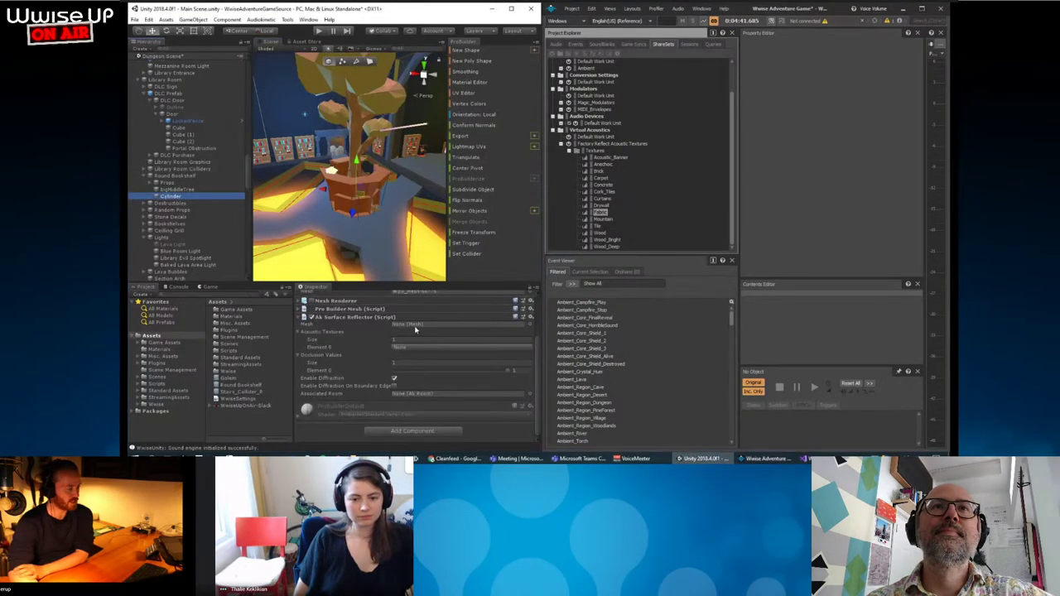
left_click(398, 348)
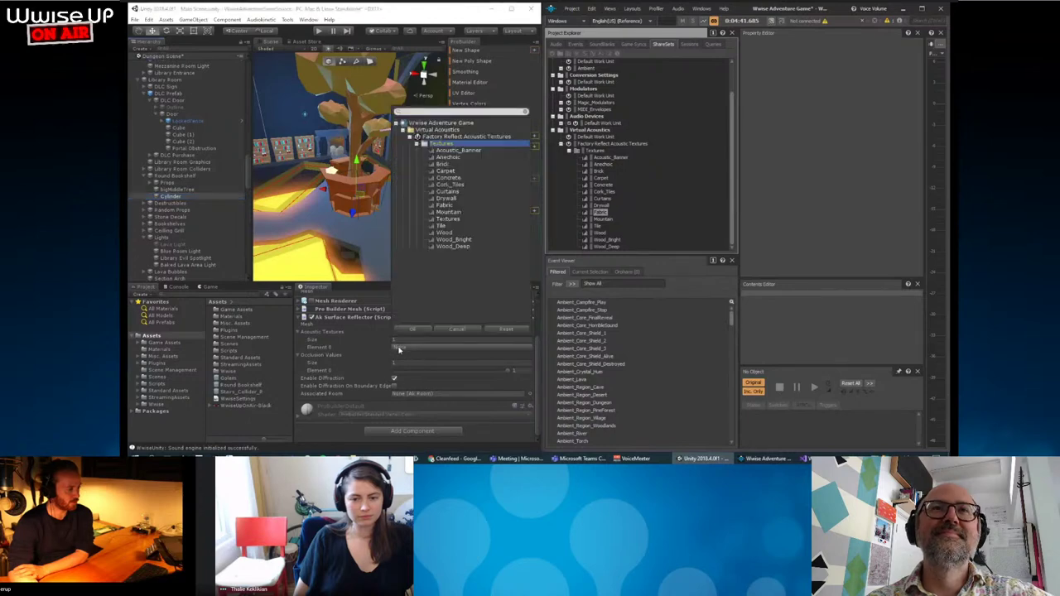
left_click(448, 234)
double_click(444, 233)
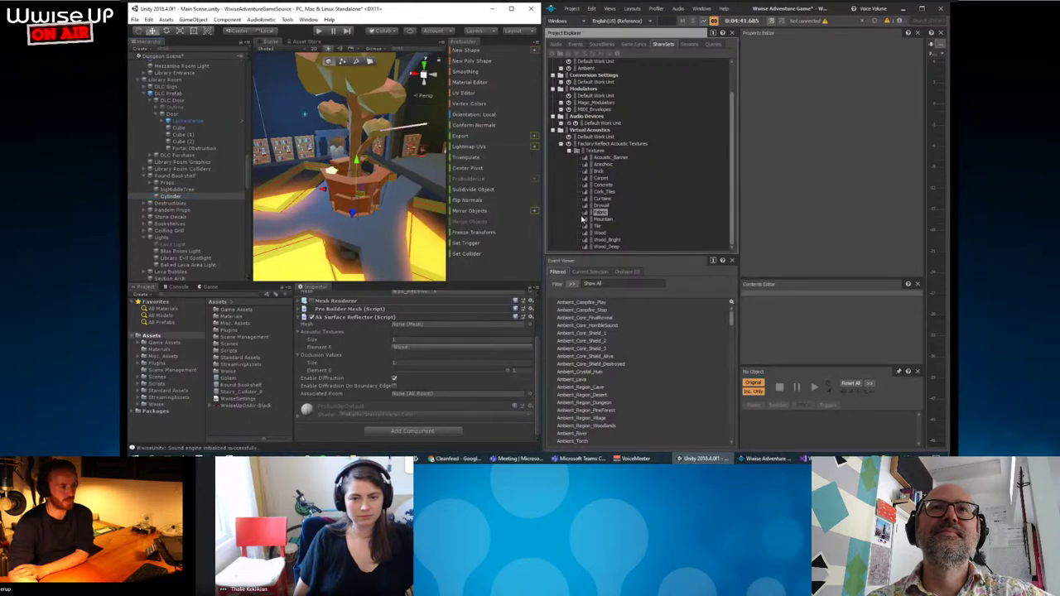
In Wwise, give the Wood texture a display colour with Set Color.
left_click(602, 206)
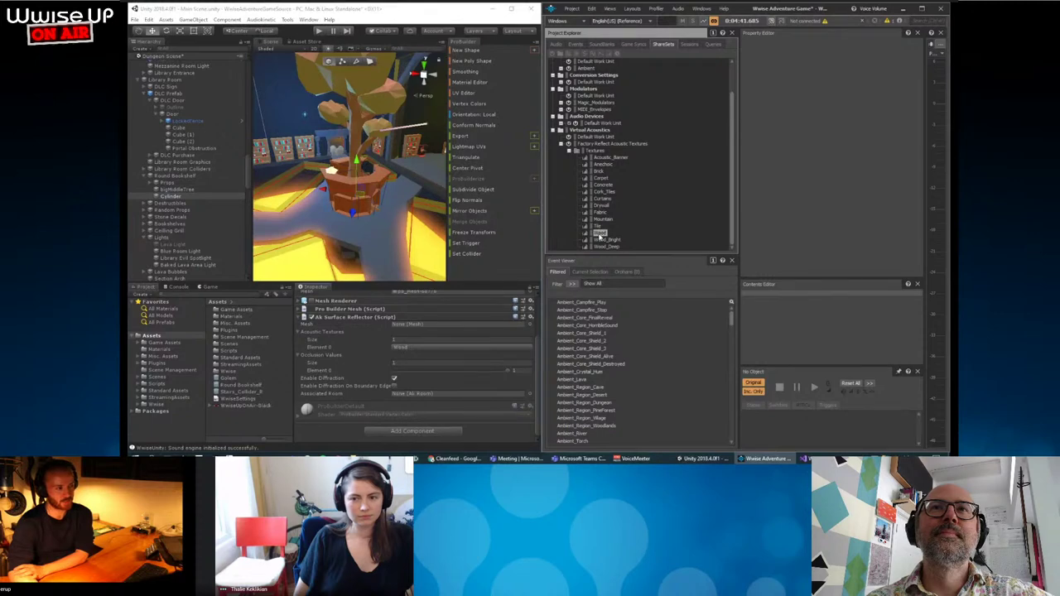
right_click(598, 236)
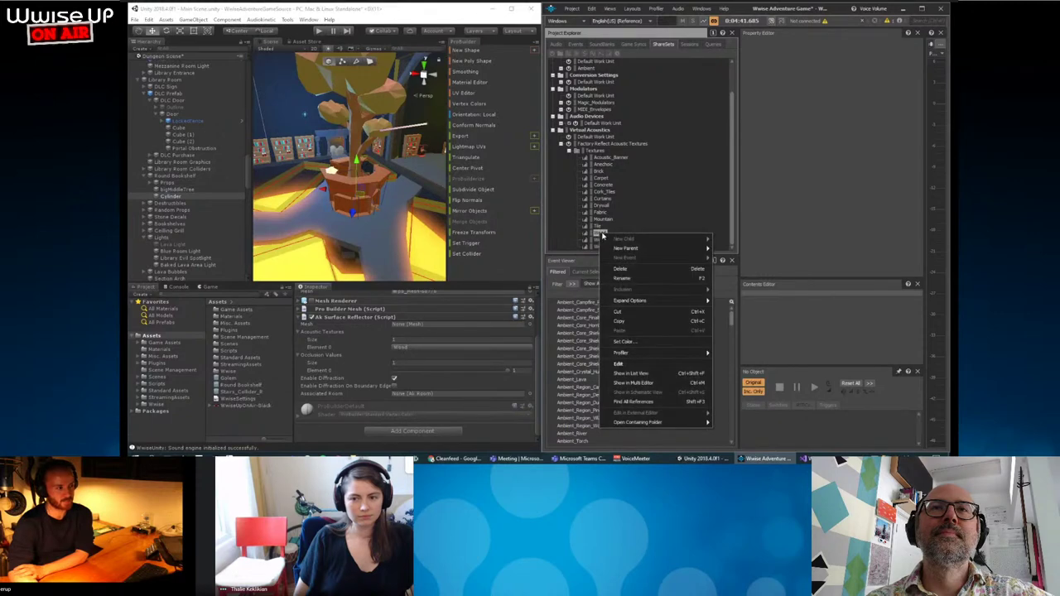
left_click(640, 342)
left_click(724, 352)
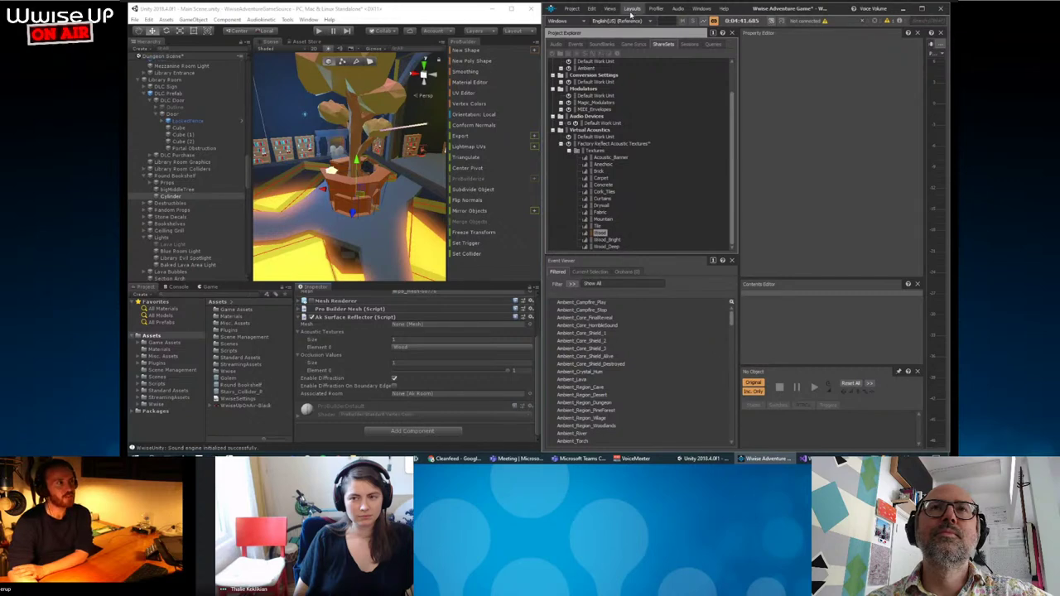
left_click(631, 13)
left_click(630, 13)
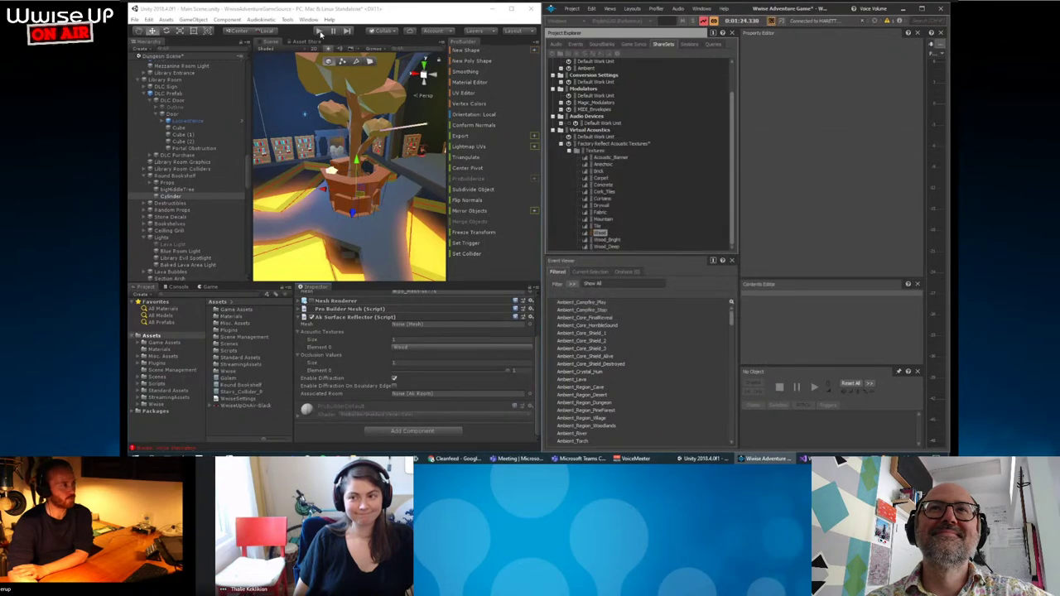
Enter Play mode in Unity and switch Wwise to the Profiler layout.
left_click(319, 32)
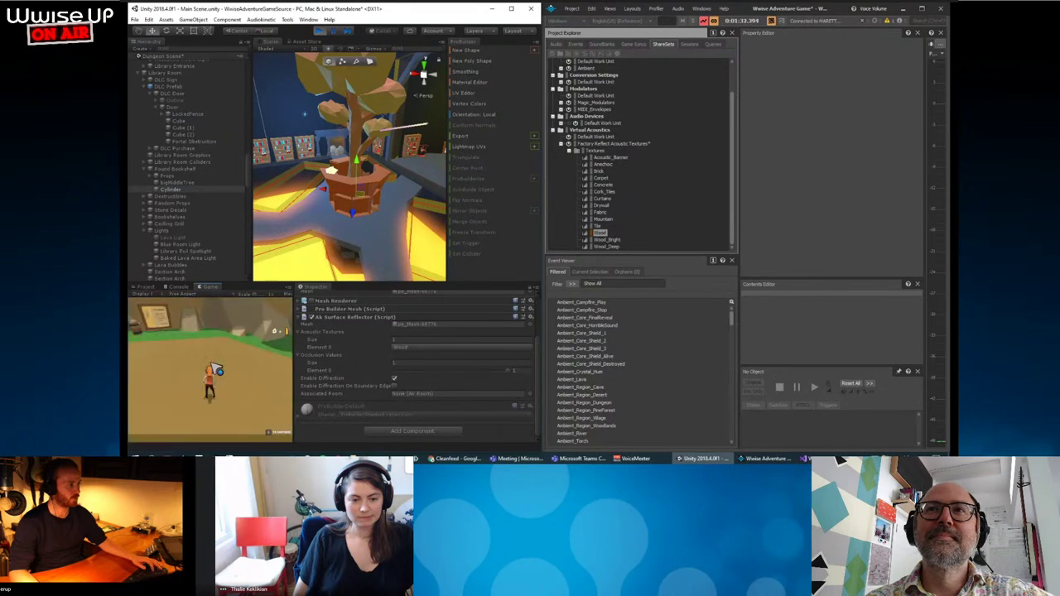
left_click(632, 8)
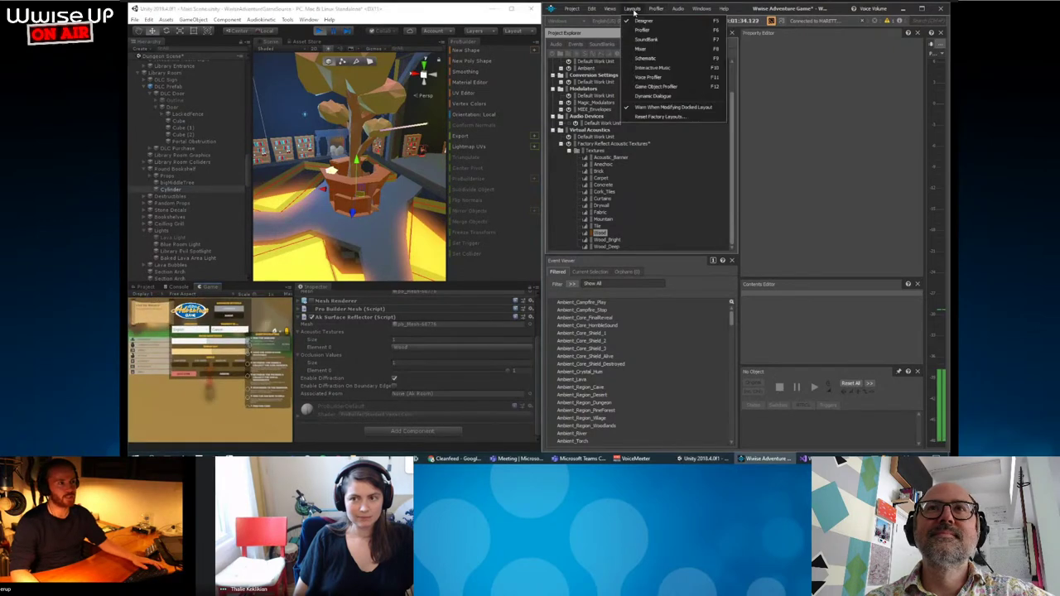
left_click(667, 94)
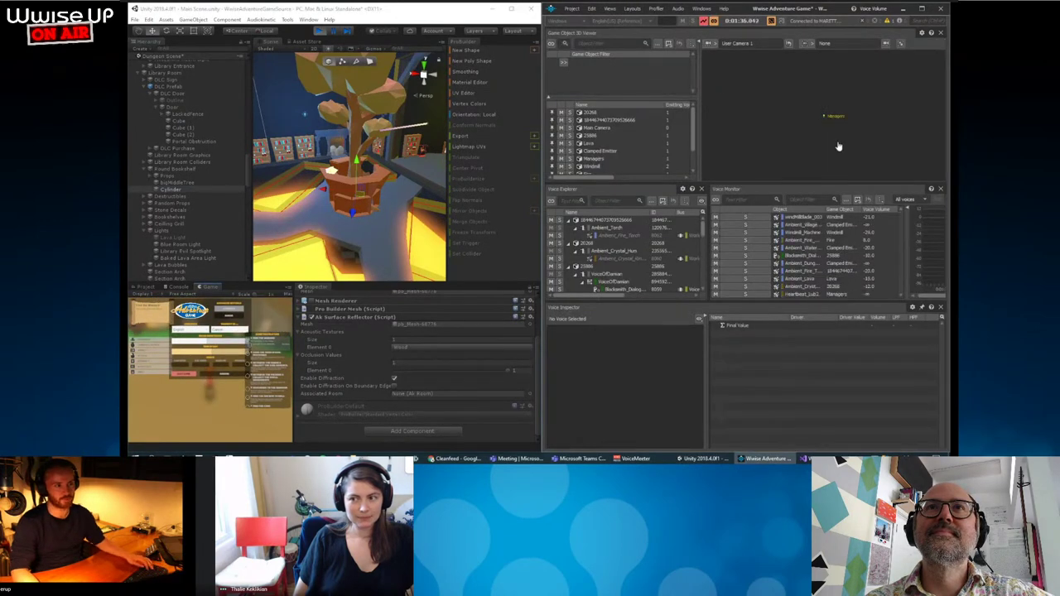
scroll(838, 145, "up", 5)
scroll(840, 136, "up", 3)
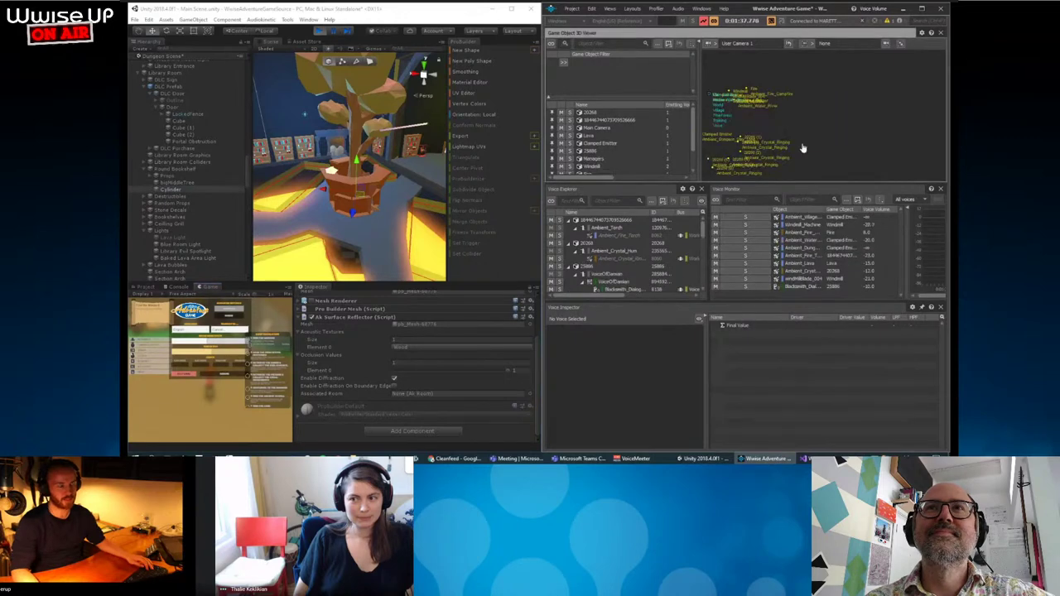
Rotate and zoom the 3D viewer to show the room boxes and cylinder reflector mesh.
mouse_move(800, 149)
left_mouse_down()
mouse_move(906, 81)
mouse_move(826, 145)
mouse_move(838, 138)
left_mouse_up()
scroll(907, 81, "up", 3)
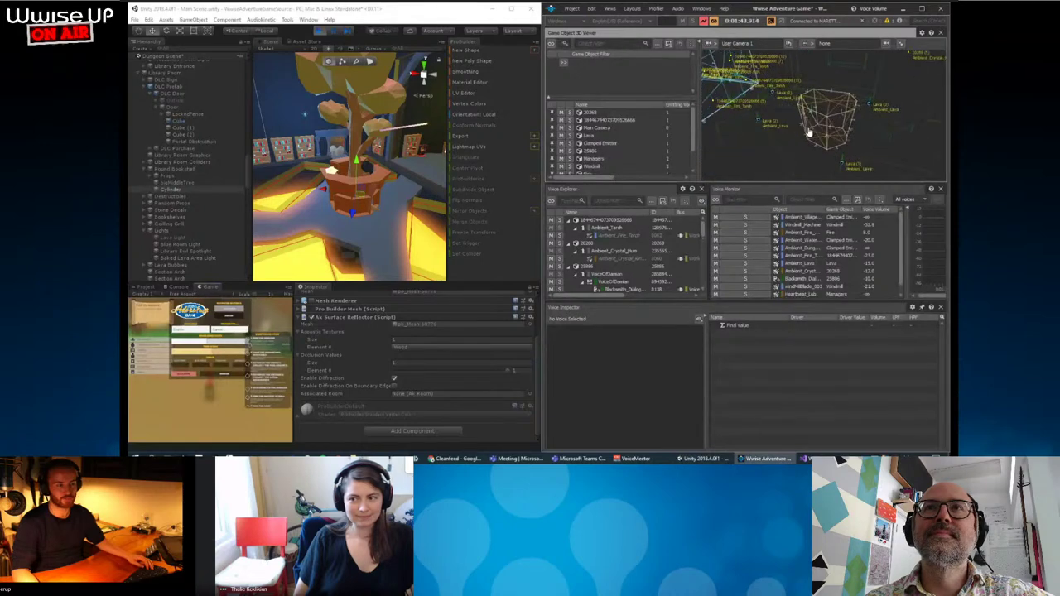
scroll(793, 110, "up", 5)
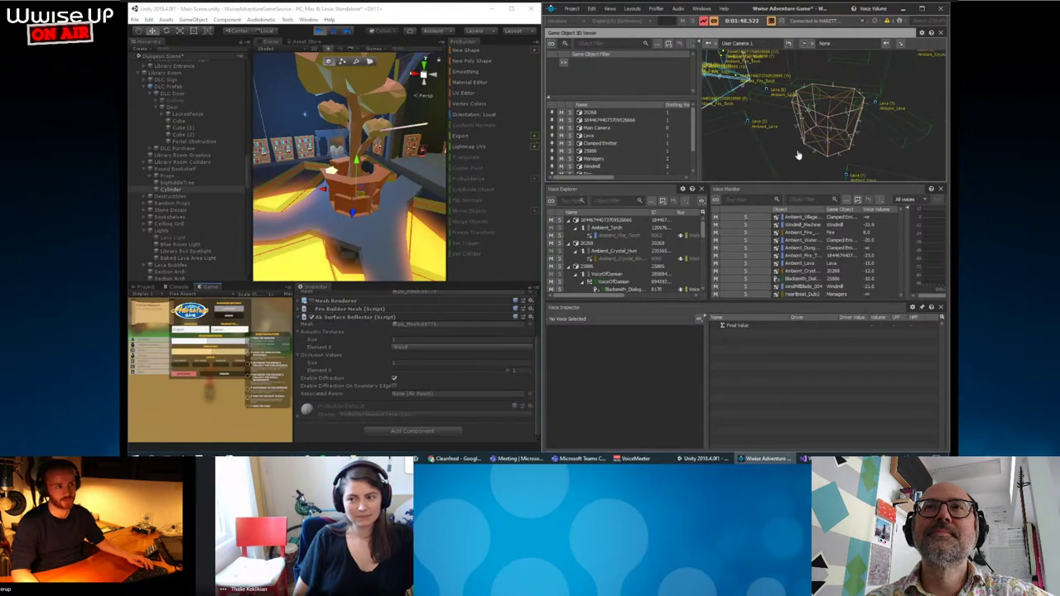
left_click(632, 9)
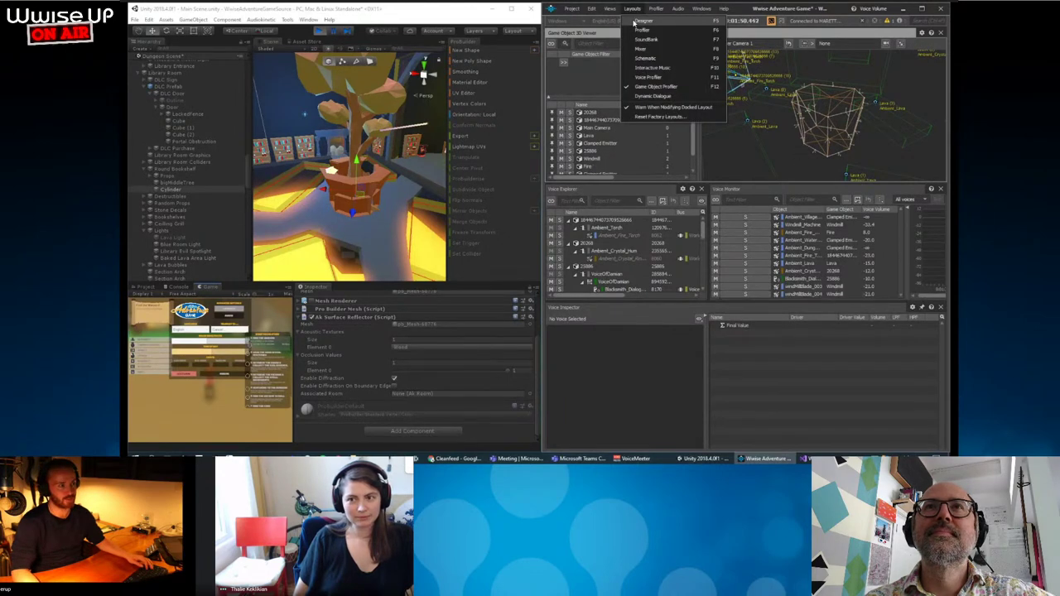
Pick a new colour for Wood in the Designer layout, then return to the Game Object Profiler layout.
left_click(633, 21)
right_click(602, 235)
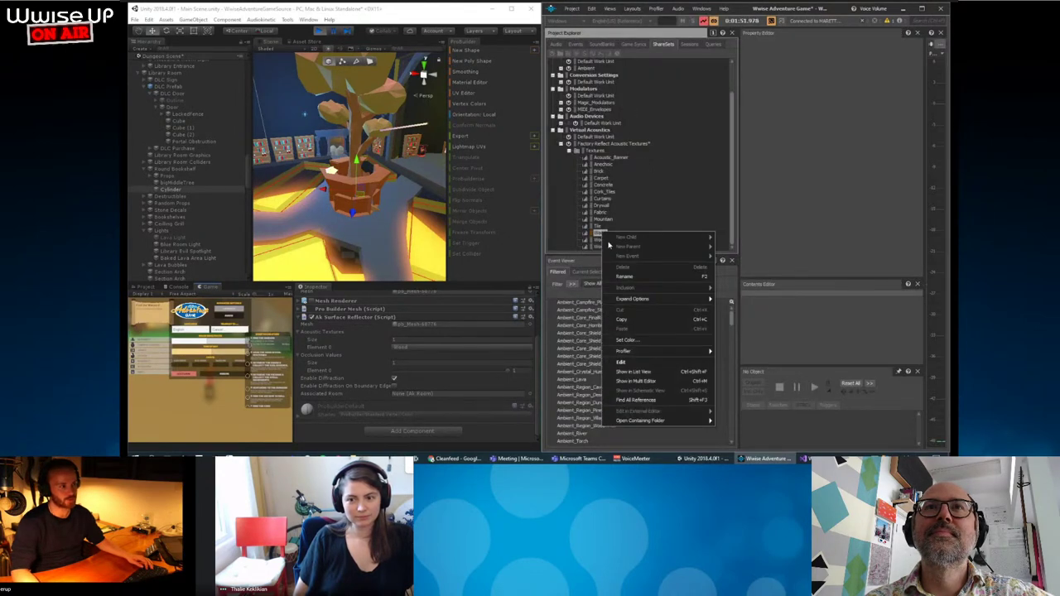
left_click(645, 342)
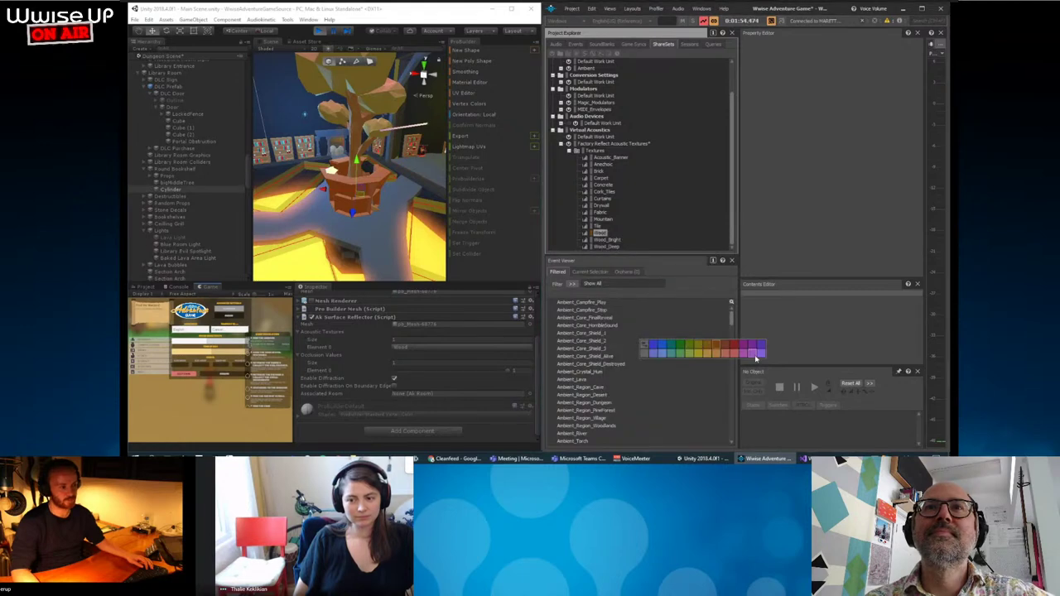
left_click(652, 350)
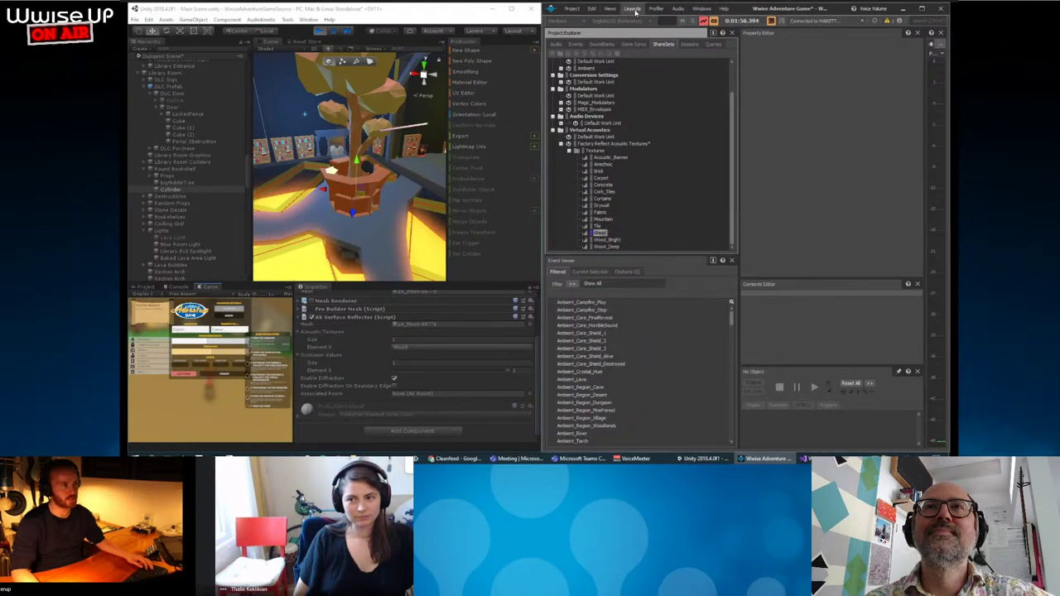
left_click(633, 10)
left_click(654, 89)
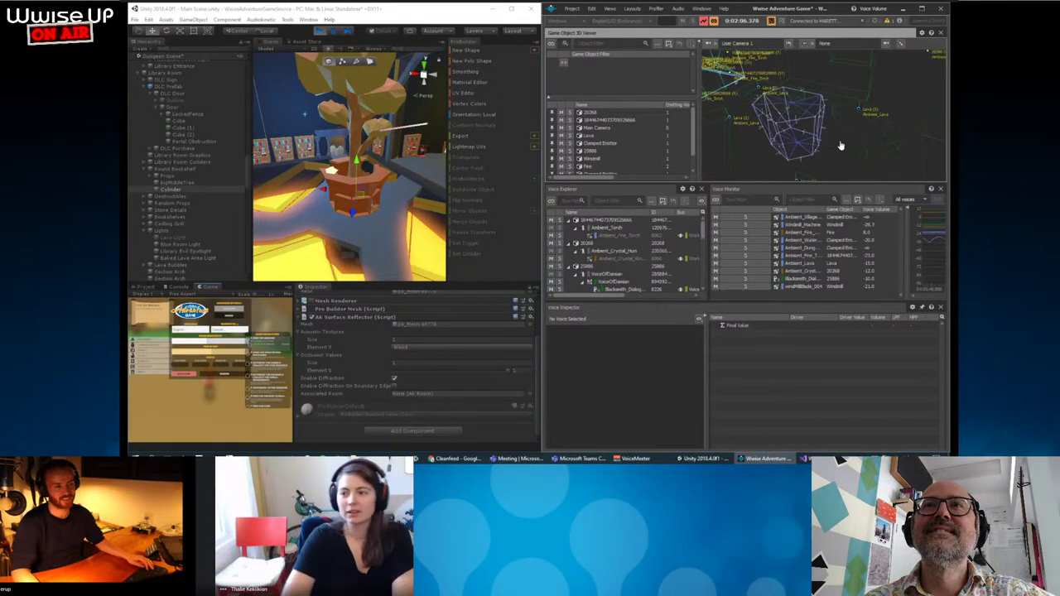
Turn off Wire Frame in the 3D Viewer settings so geometry draws as solid surfaces.
left_click(922, 32)
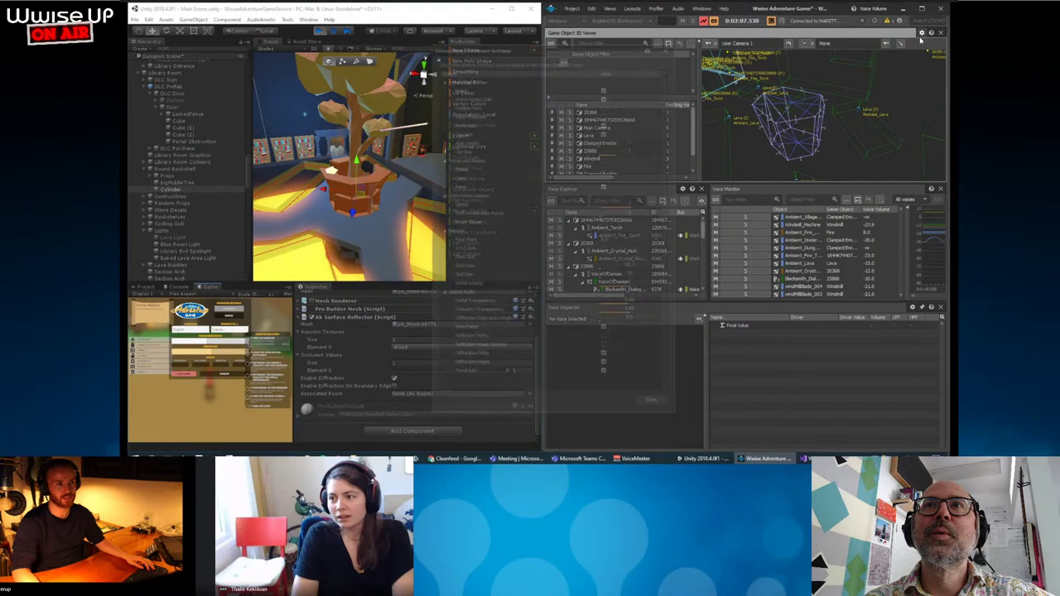
left_click(604, 330)
left_click(654, 405)
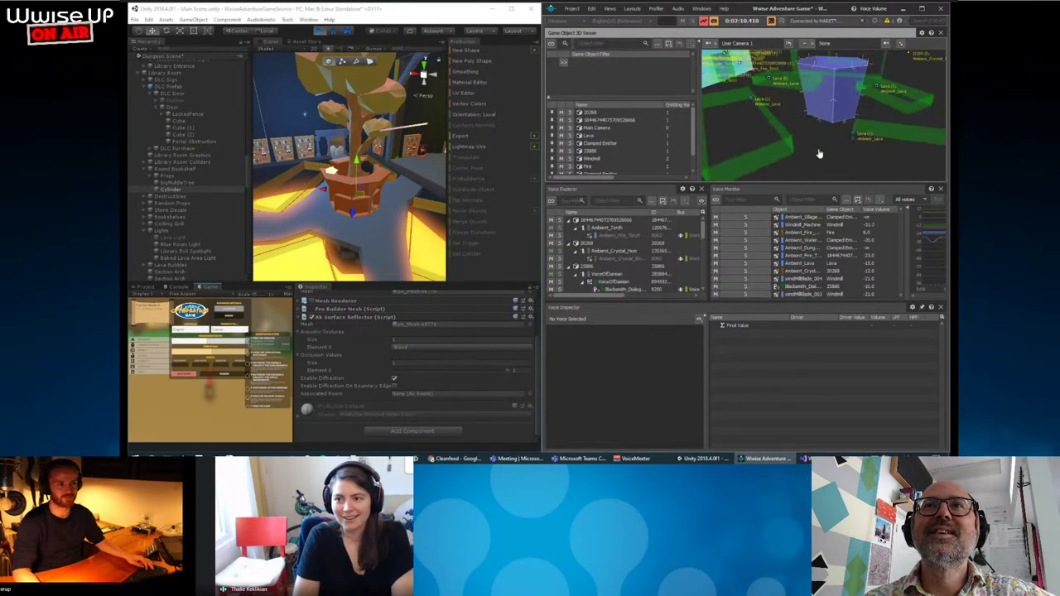
scroll(835, 164, "down", 3)
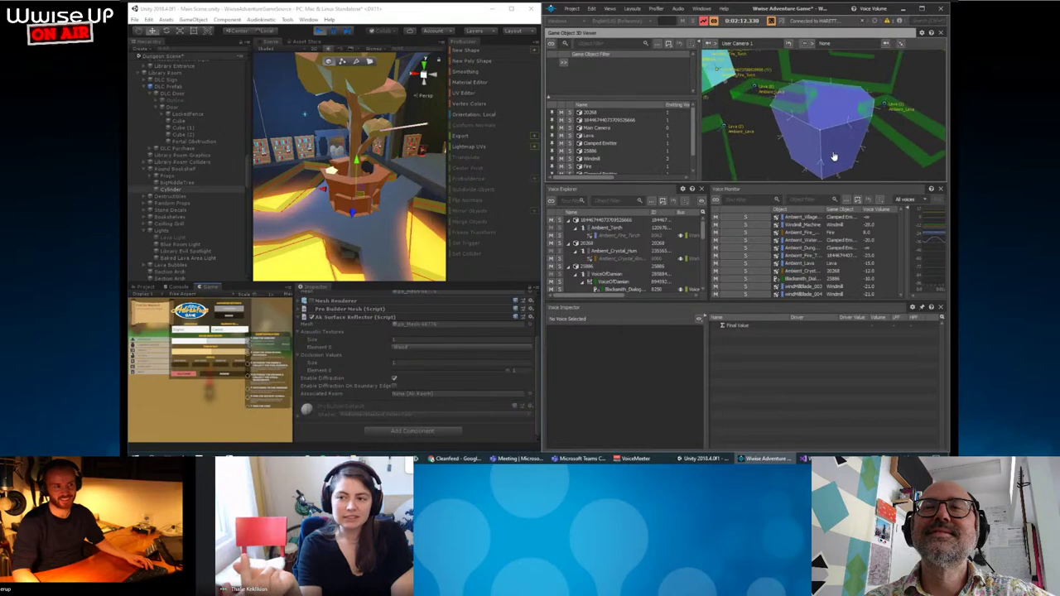
Choose a different Wood colour in the Designer layout and return to the Game Object Profiler layout.
left_click(632, 8)
left_click(637, 20)
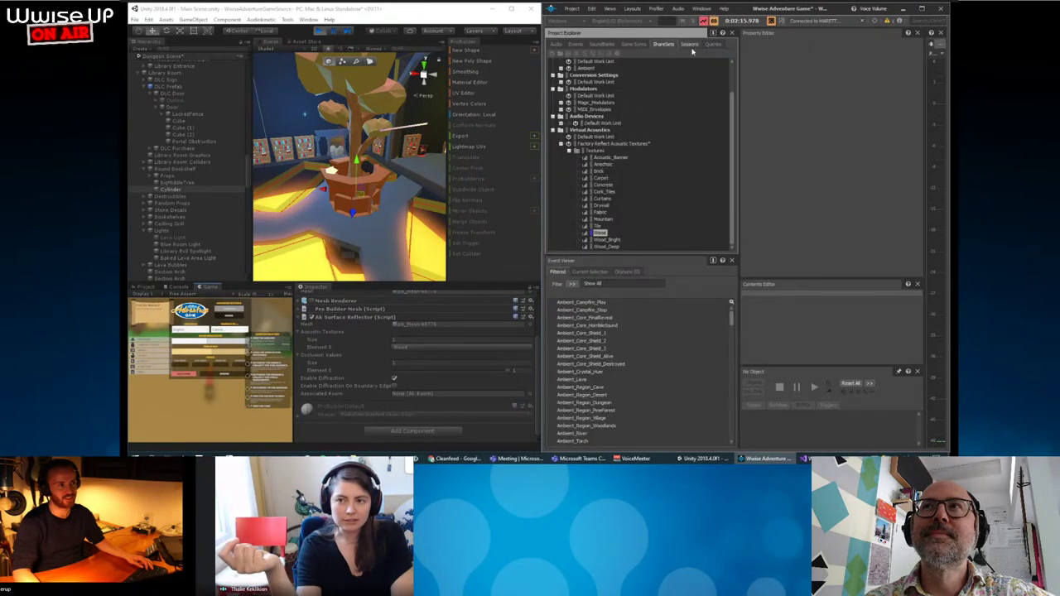
right_click(605, 229)
left_click(638, 343)
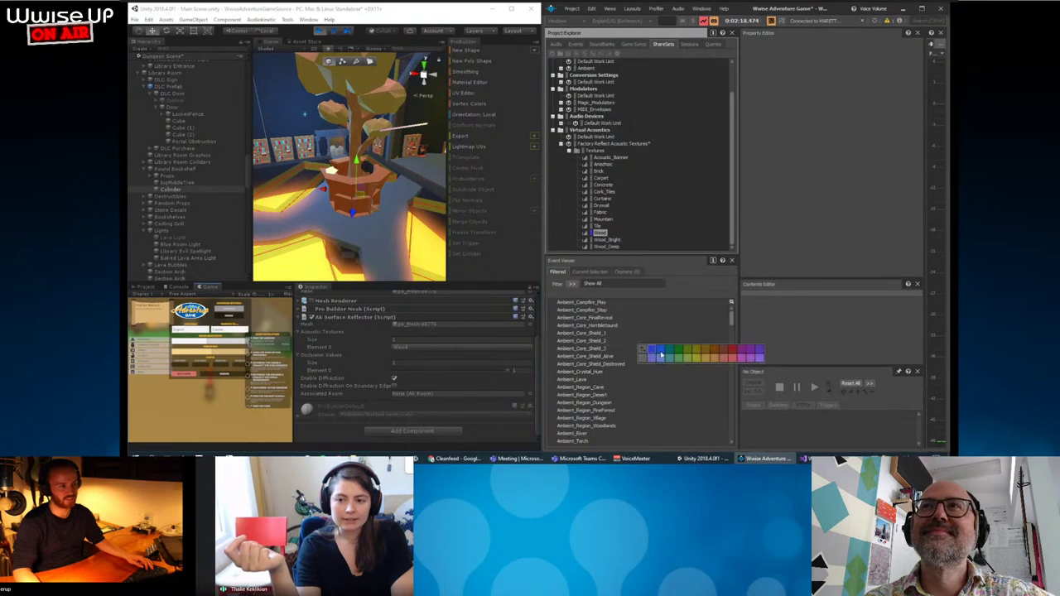
left_click(760, 353)
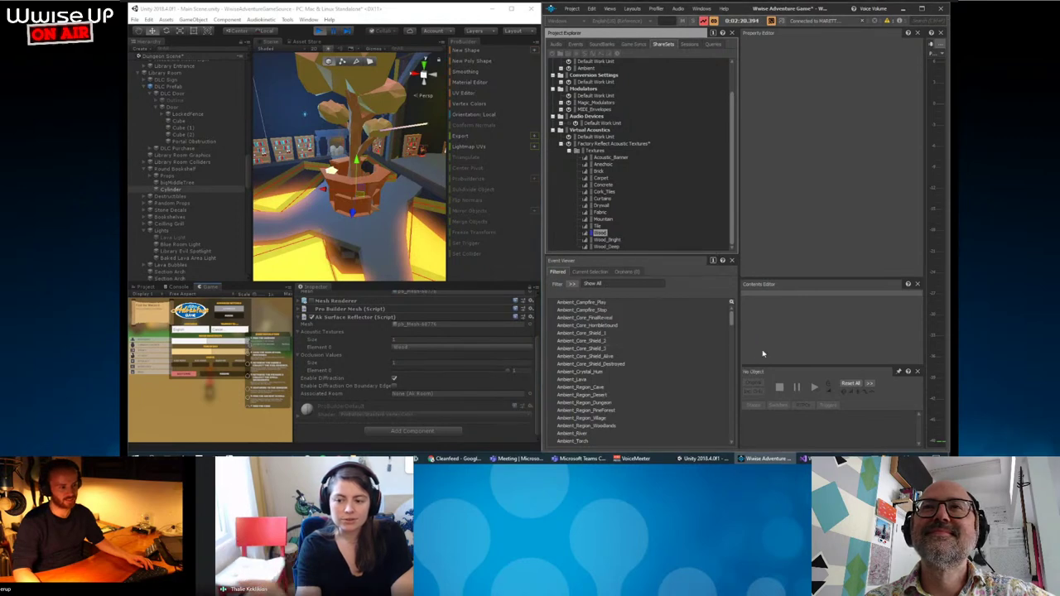
left_click(633, 8)
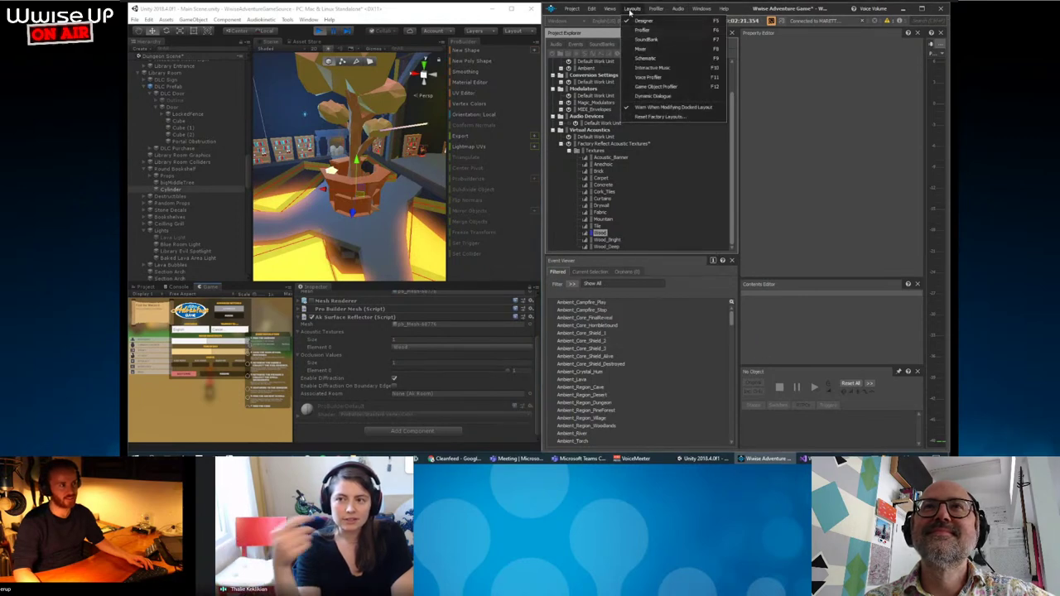
left_click(668, 90)
left_click(611, 8)
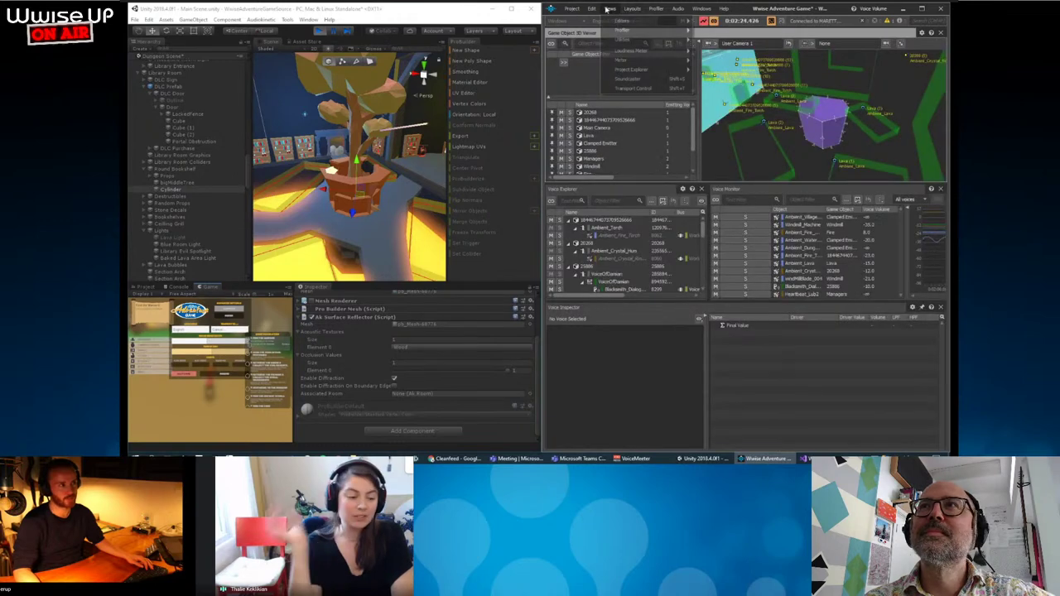
mouse_move(621, 20)
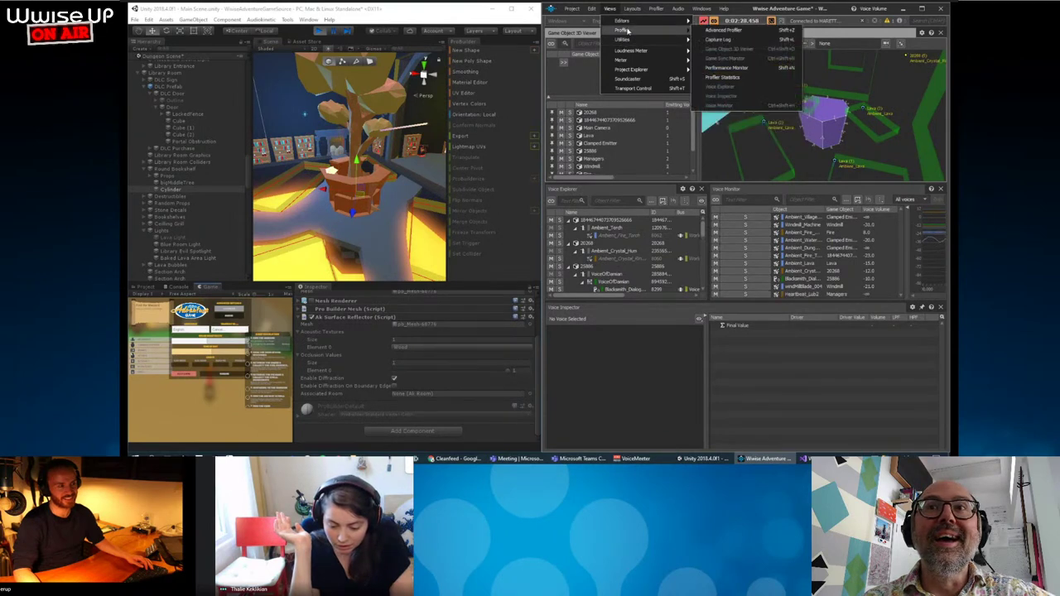
Open a floating Project Explorer beside the 3D viewer with Factory Reflect Acoustic Textures expanded.
left_click(634, 69)
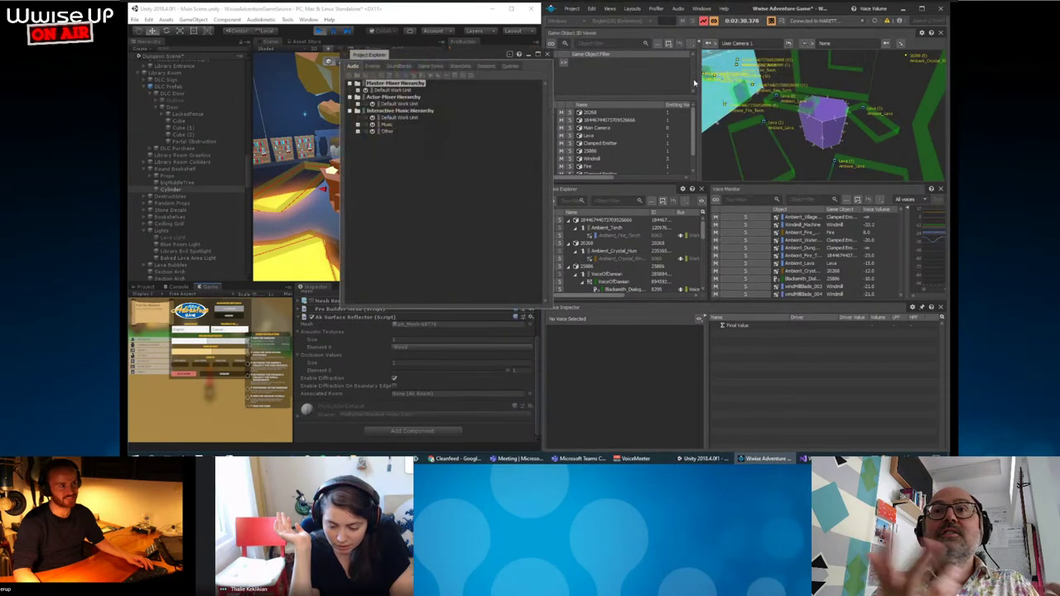
left_click_drag(479, 50, 646, 129)
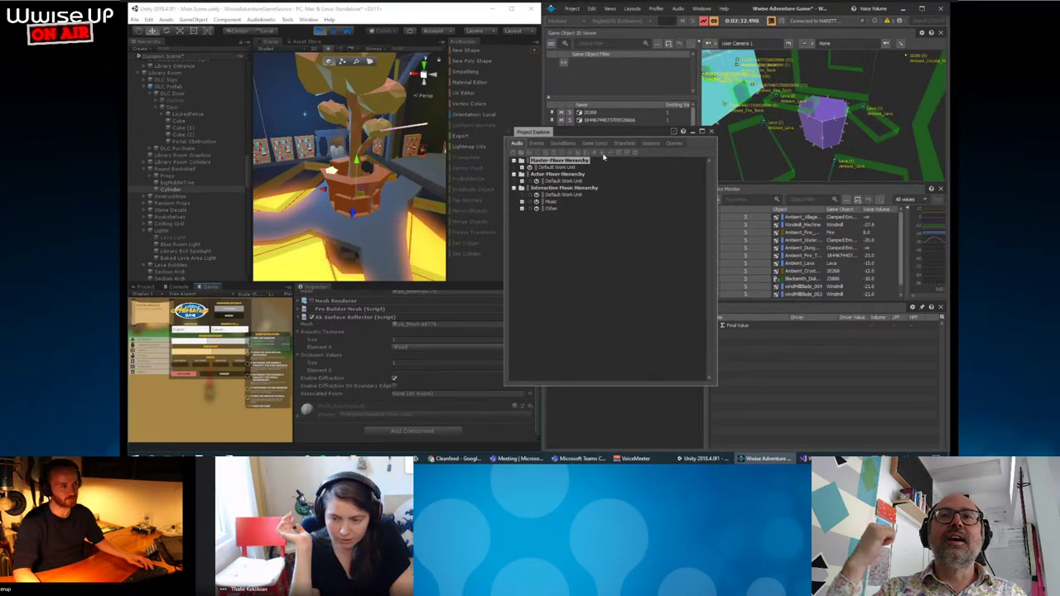
left_click(624, 143)
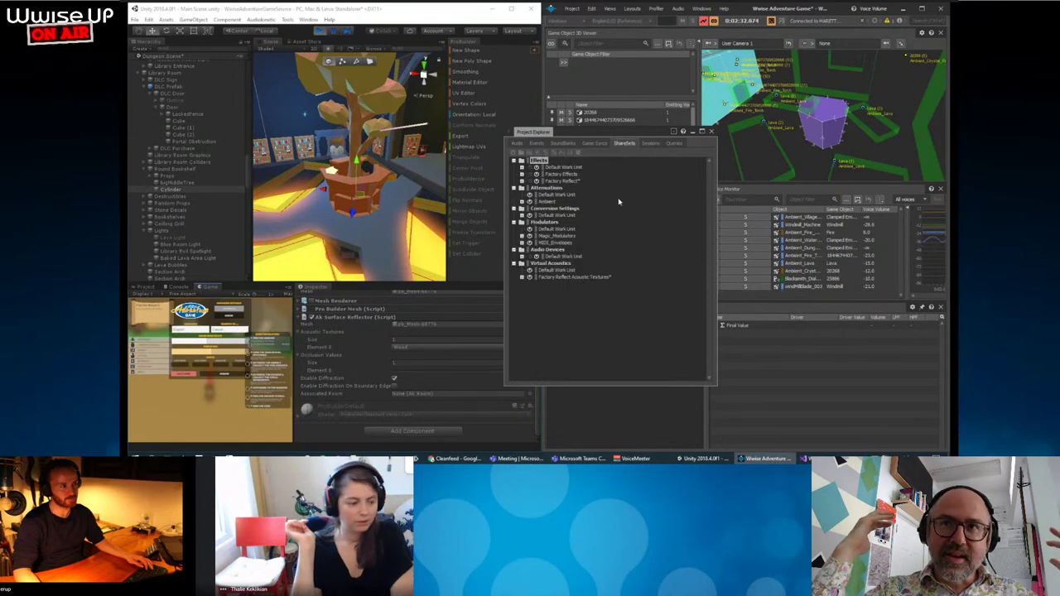
left_click(522, 277)
Colour the Wood texture red, then change it to blue.
right_click(560, 364)
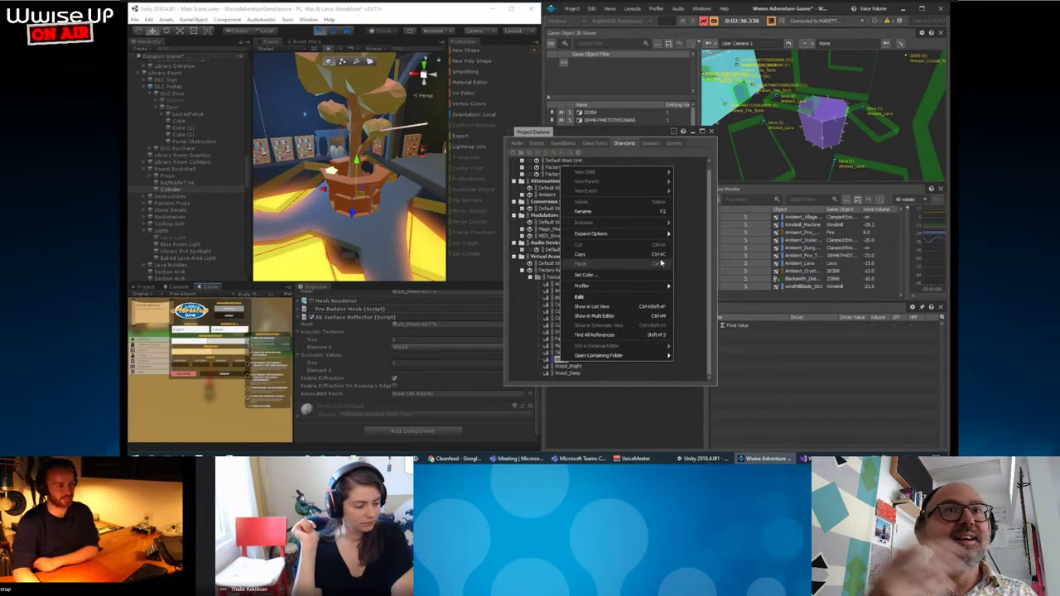
left_click(634, 274)
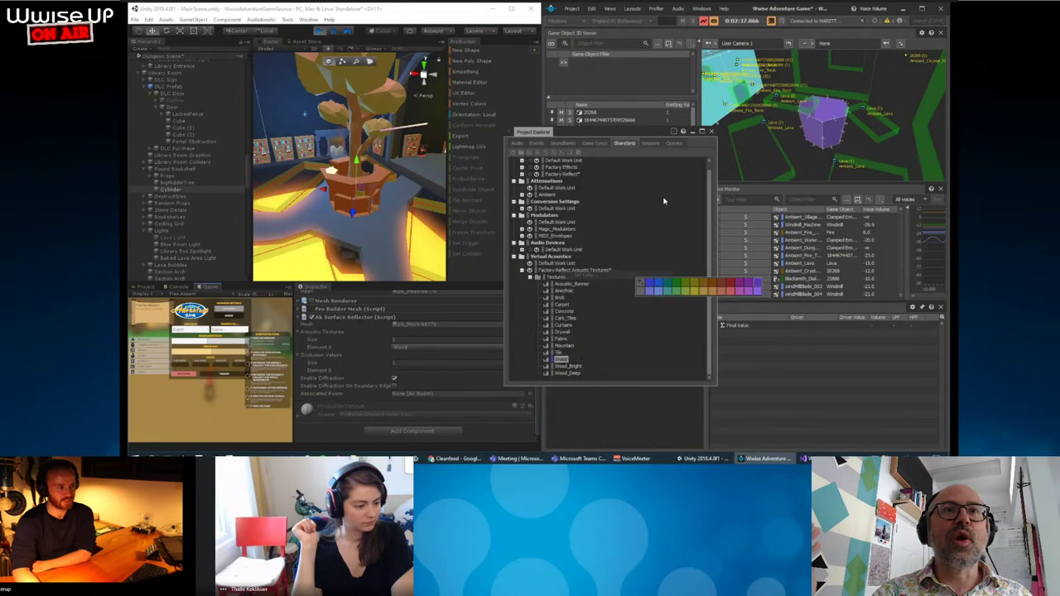
left_click(716, 293)
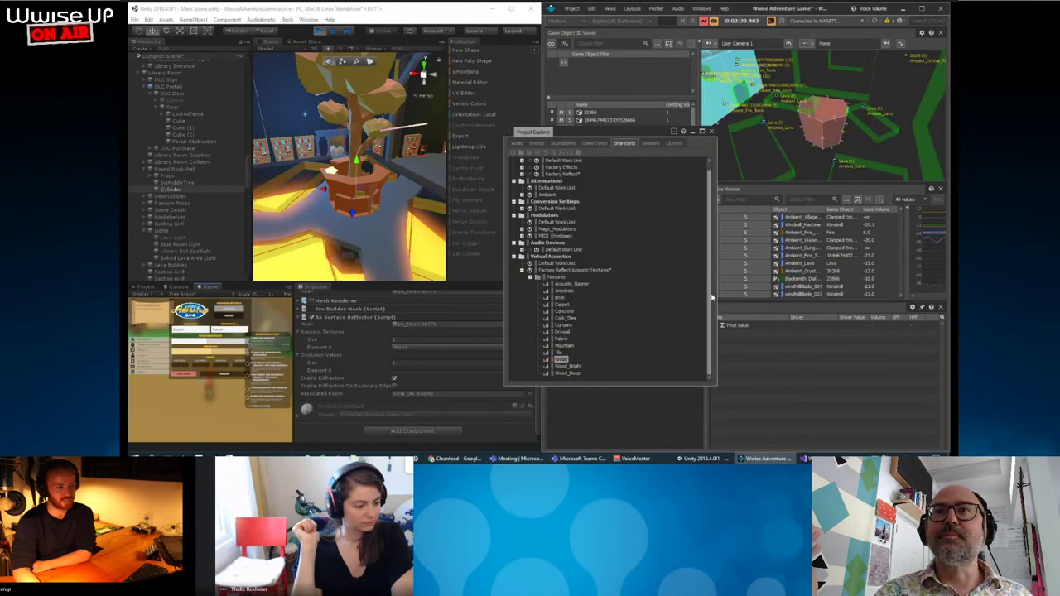
right_click(579, 358)
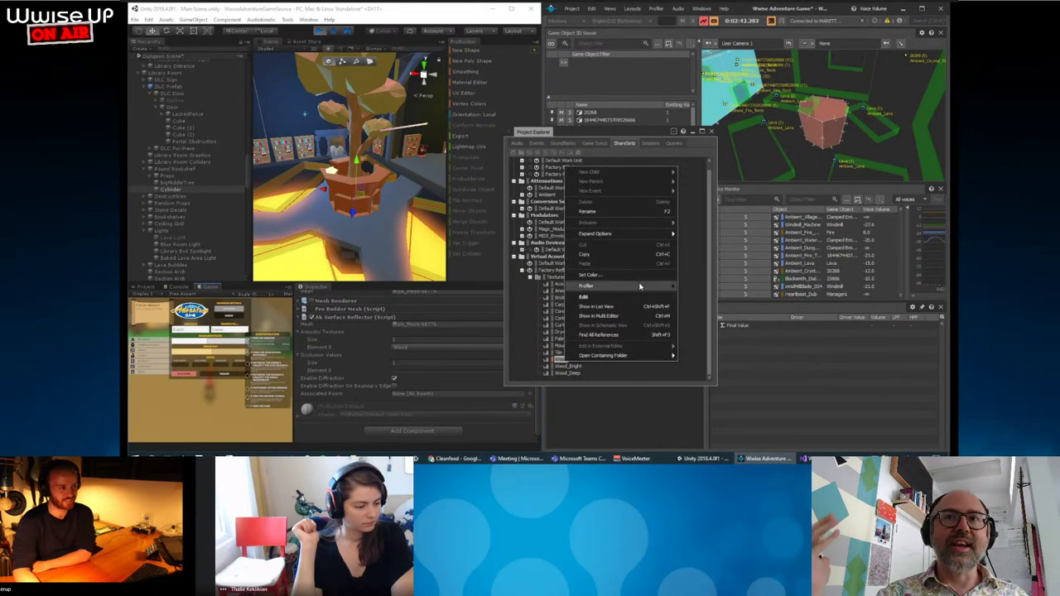
mouse_move(647, 237)
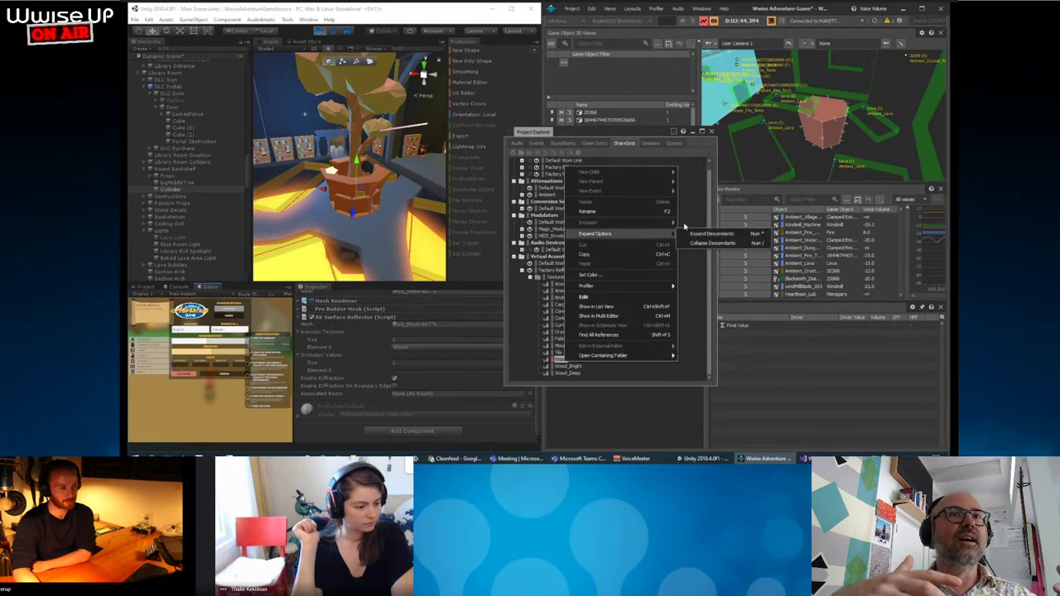
left_click(658, 275)
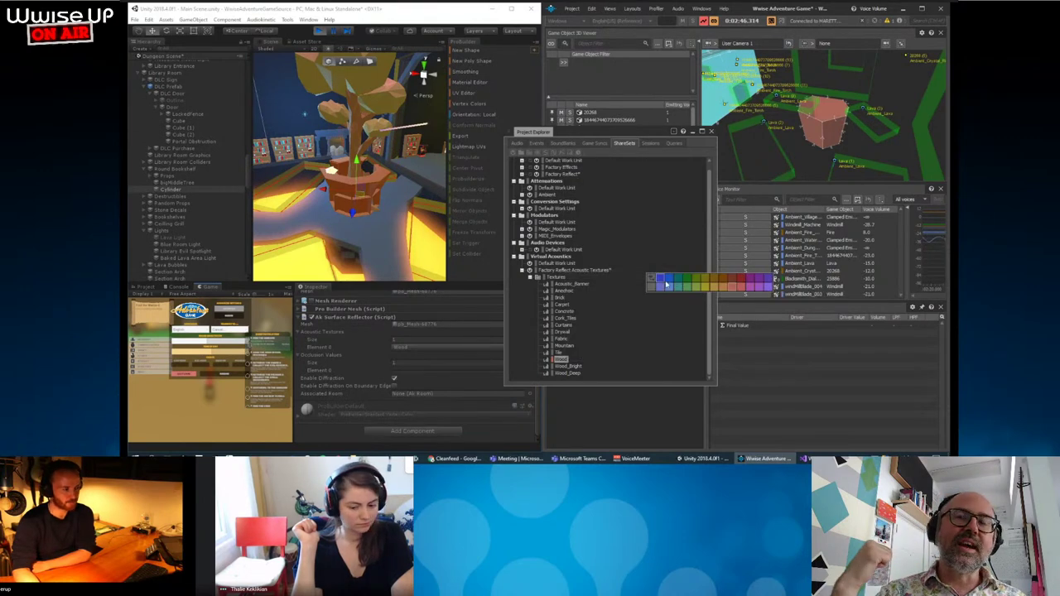
left_click(668, 290)
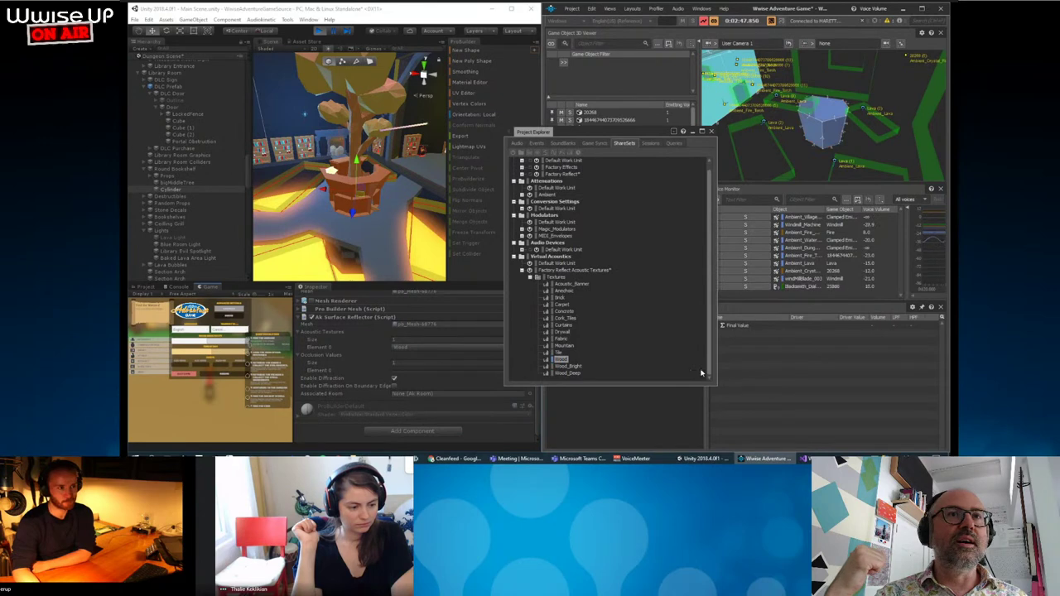
Change the Wood colour to purple and close the floating Project Explorer.
right_click(561, 359)
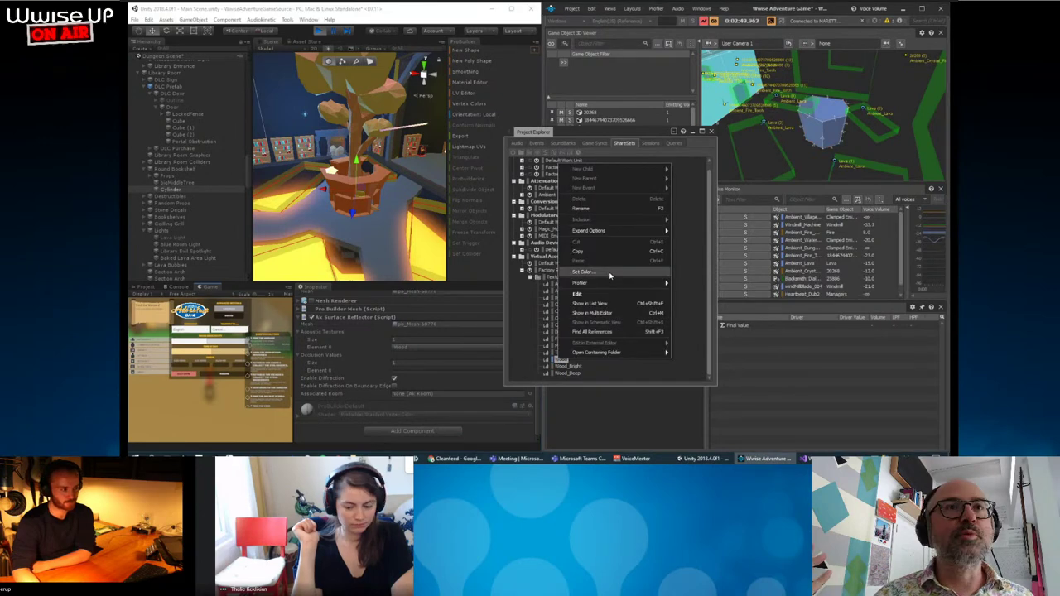
left_click(663, 286)
left_click(727, 286)
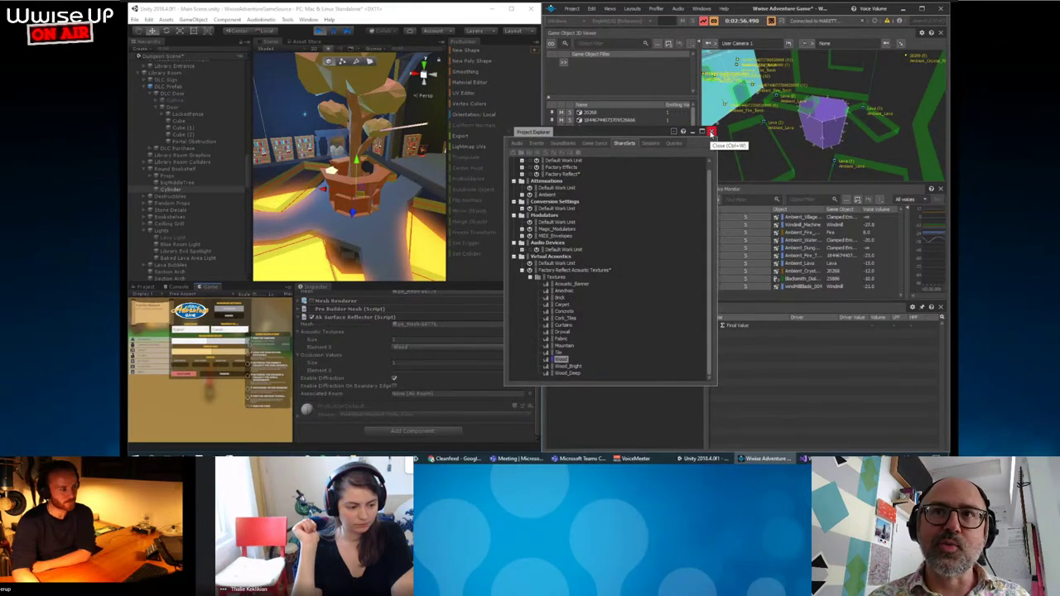
left_click(711, 133)
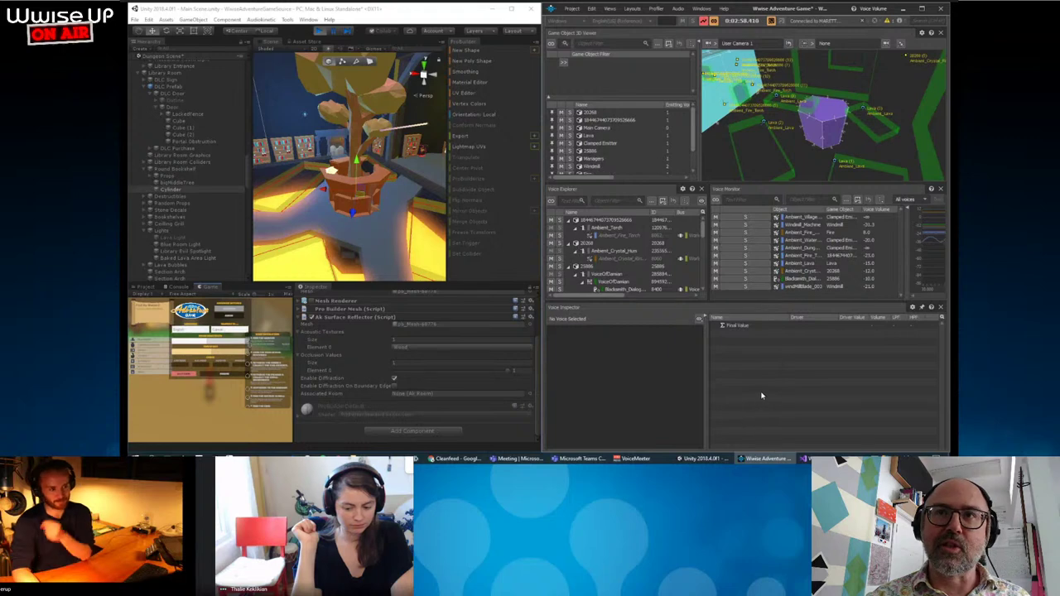